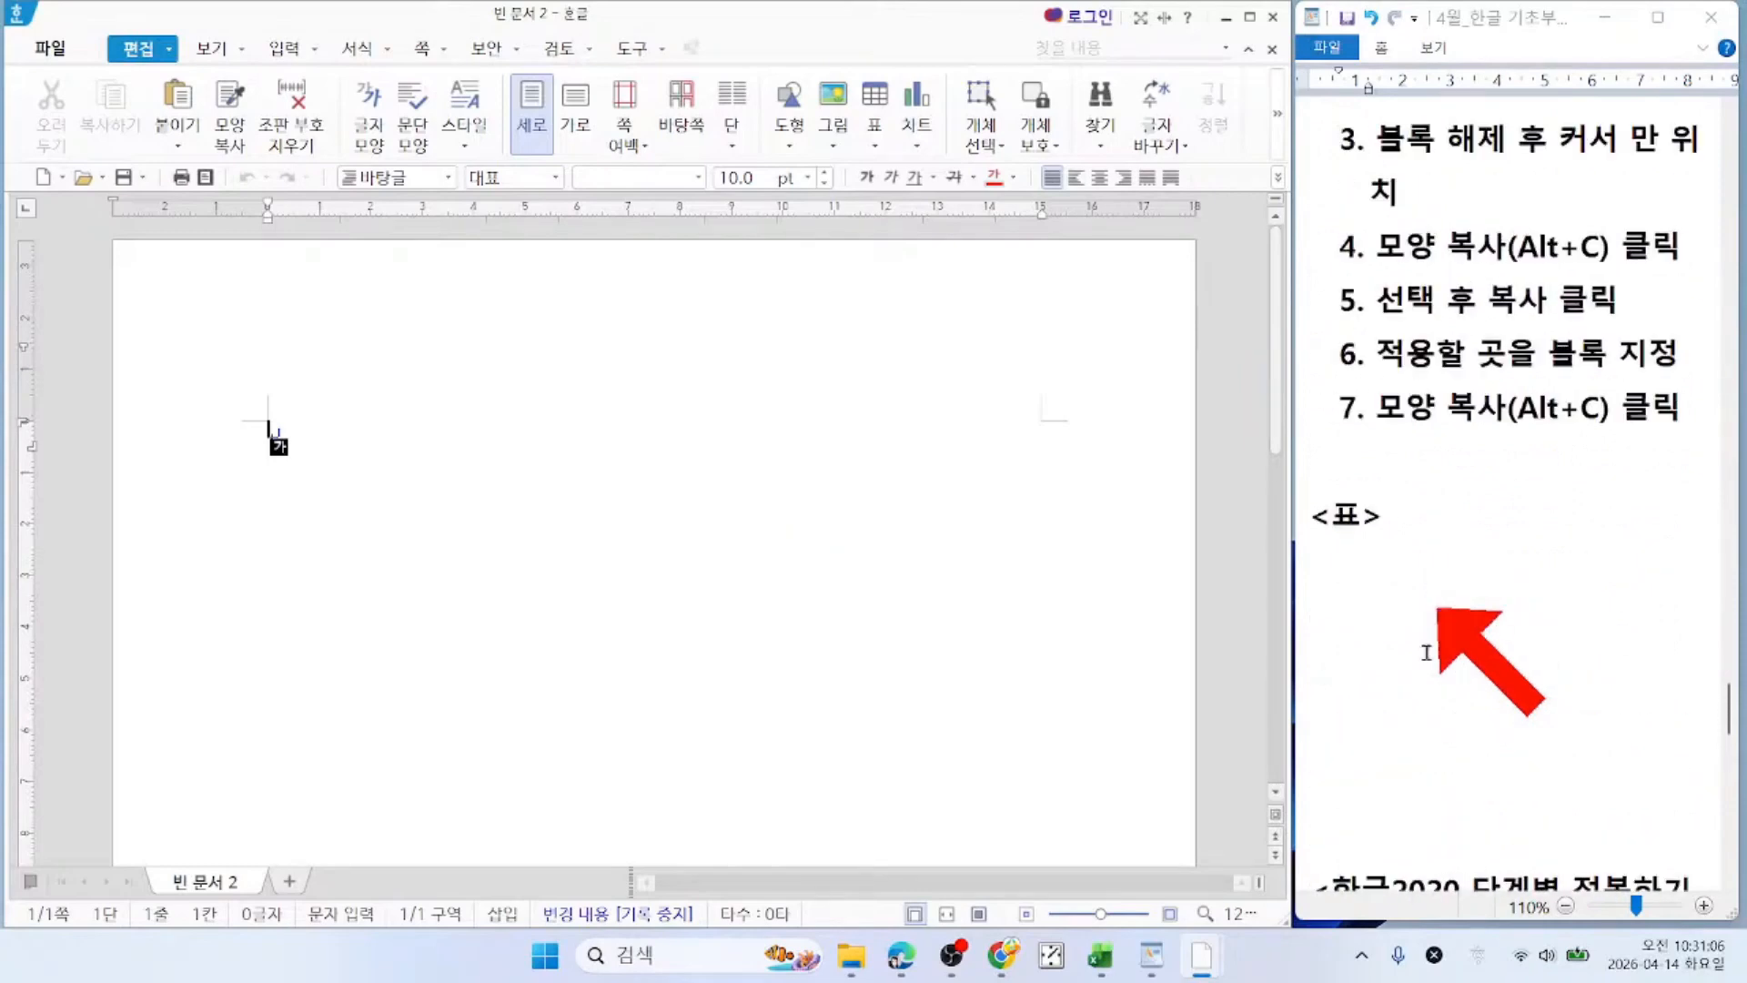
Step: Remove the <표> heading and the blank lines below it from above the <한글2020 단계별 정복하기> section of the notes
left_click(1362, 797)
left_click_drag(1301, 526, 1315, 801)
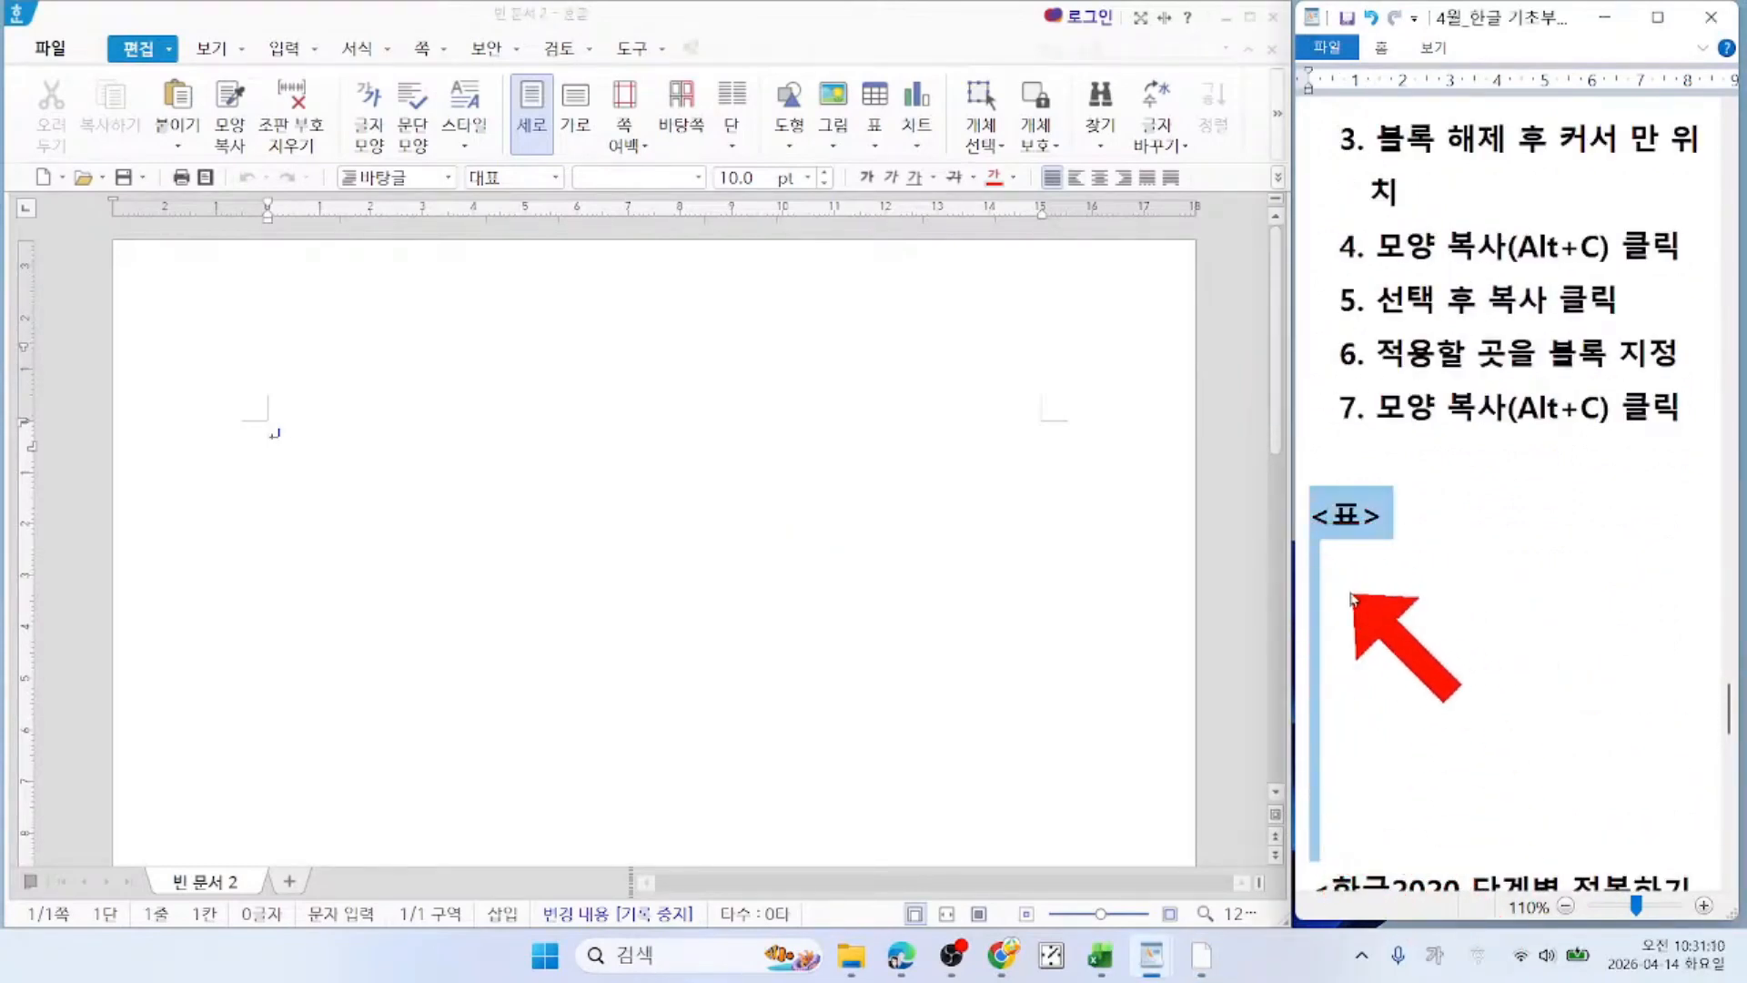
key("Delete")
scroll(1354, 628, "down", 4)
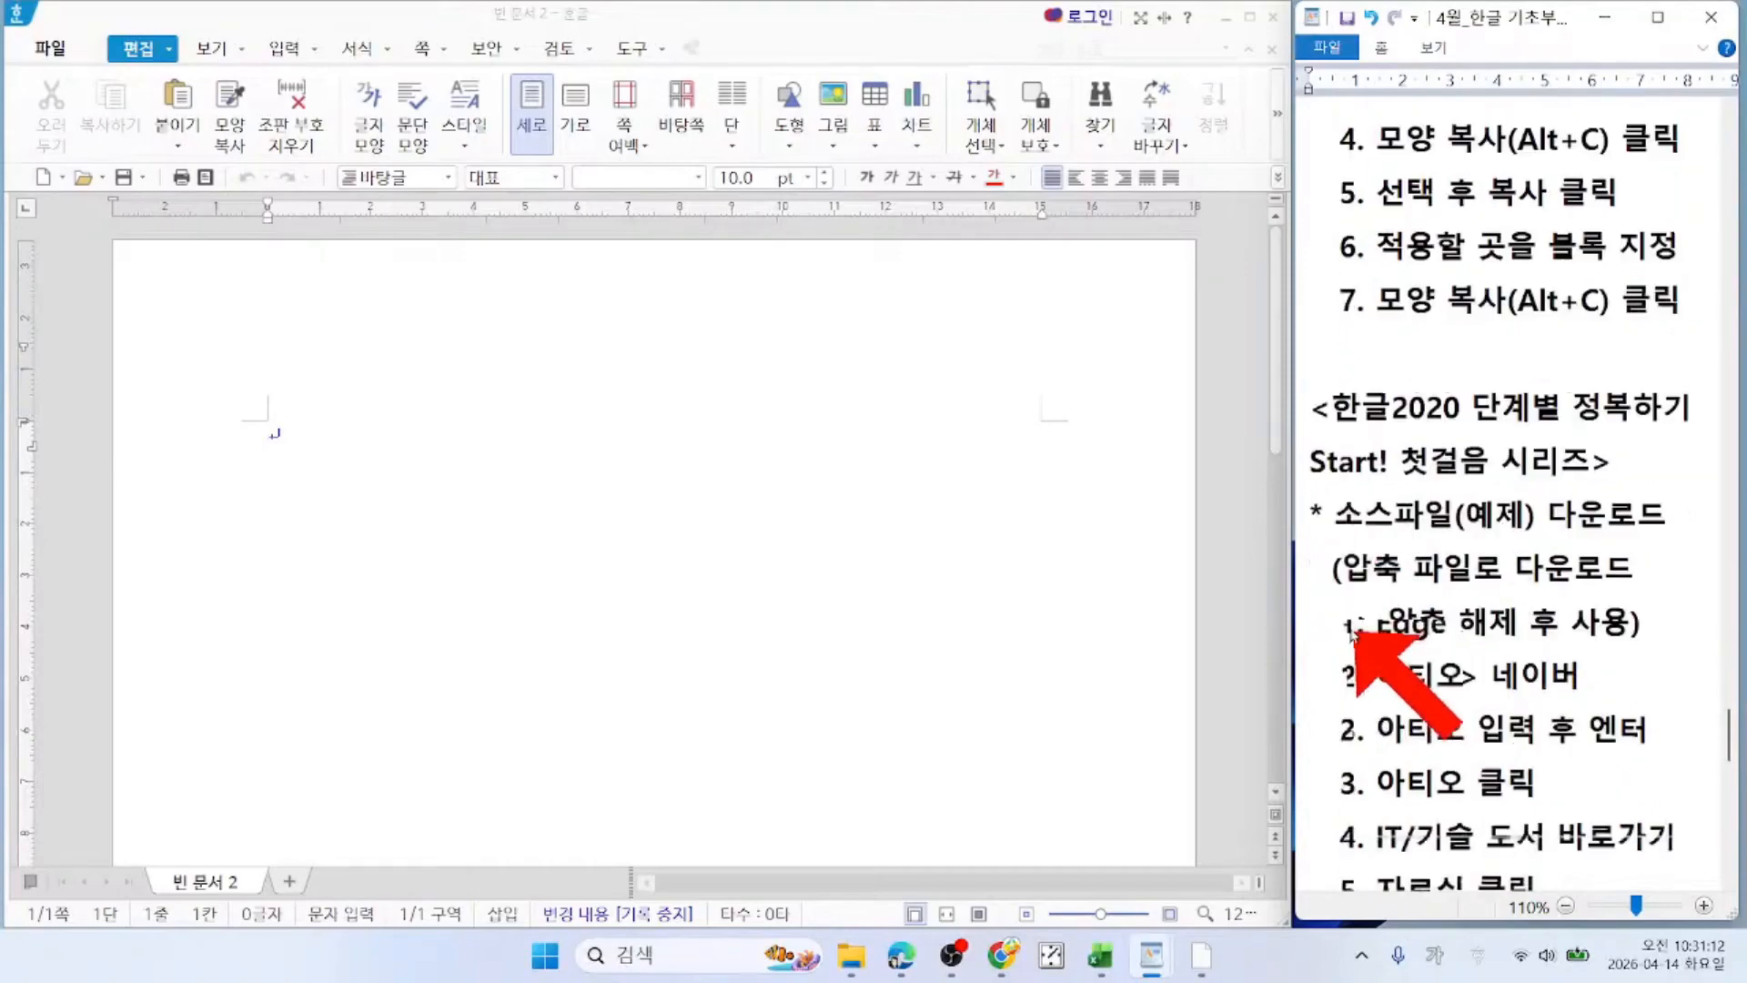
scroll(1402, 655, "down", 2)
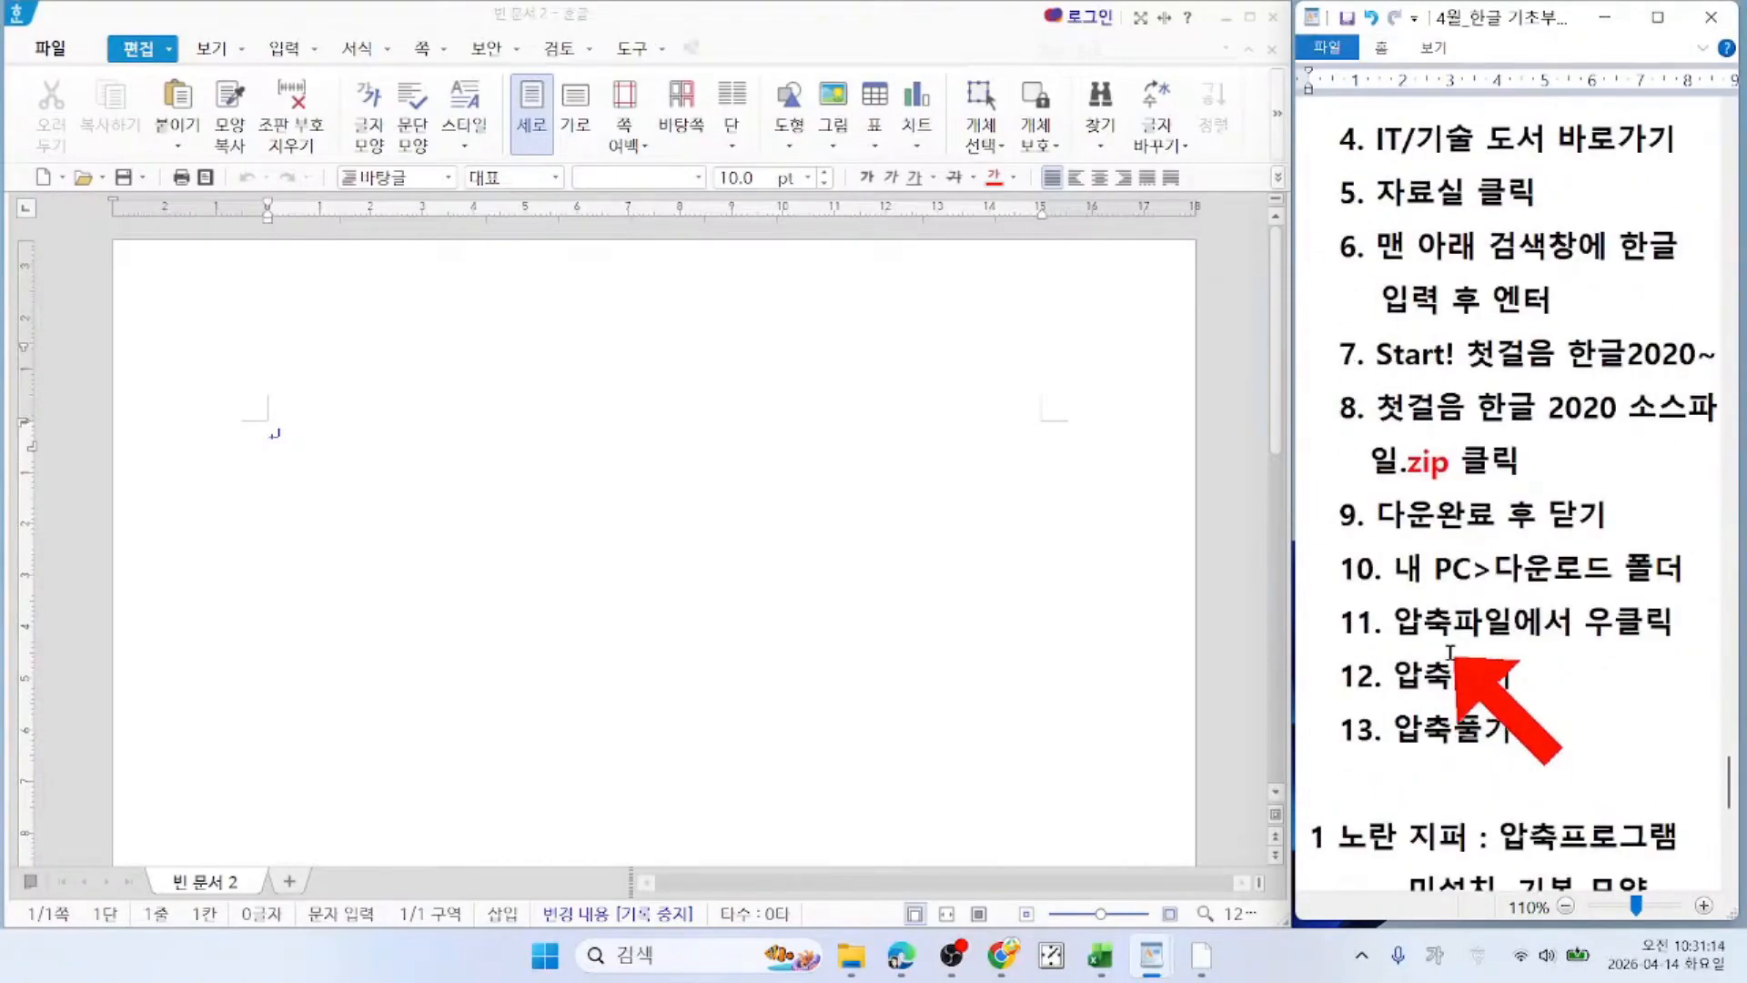
scroll(1457, 705, "down", 3)
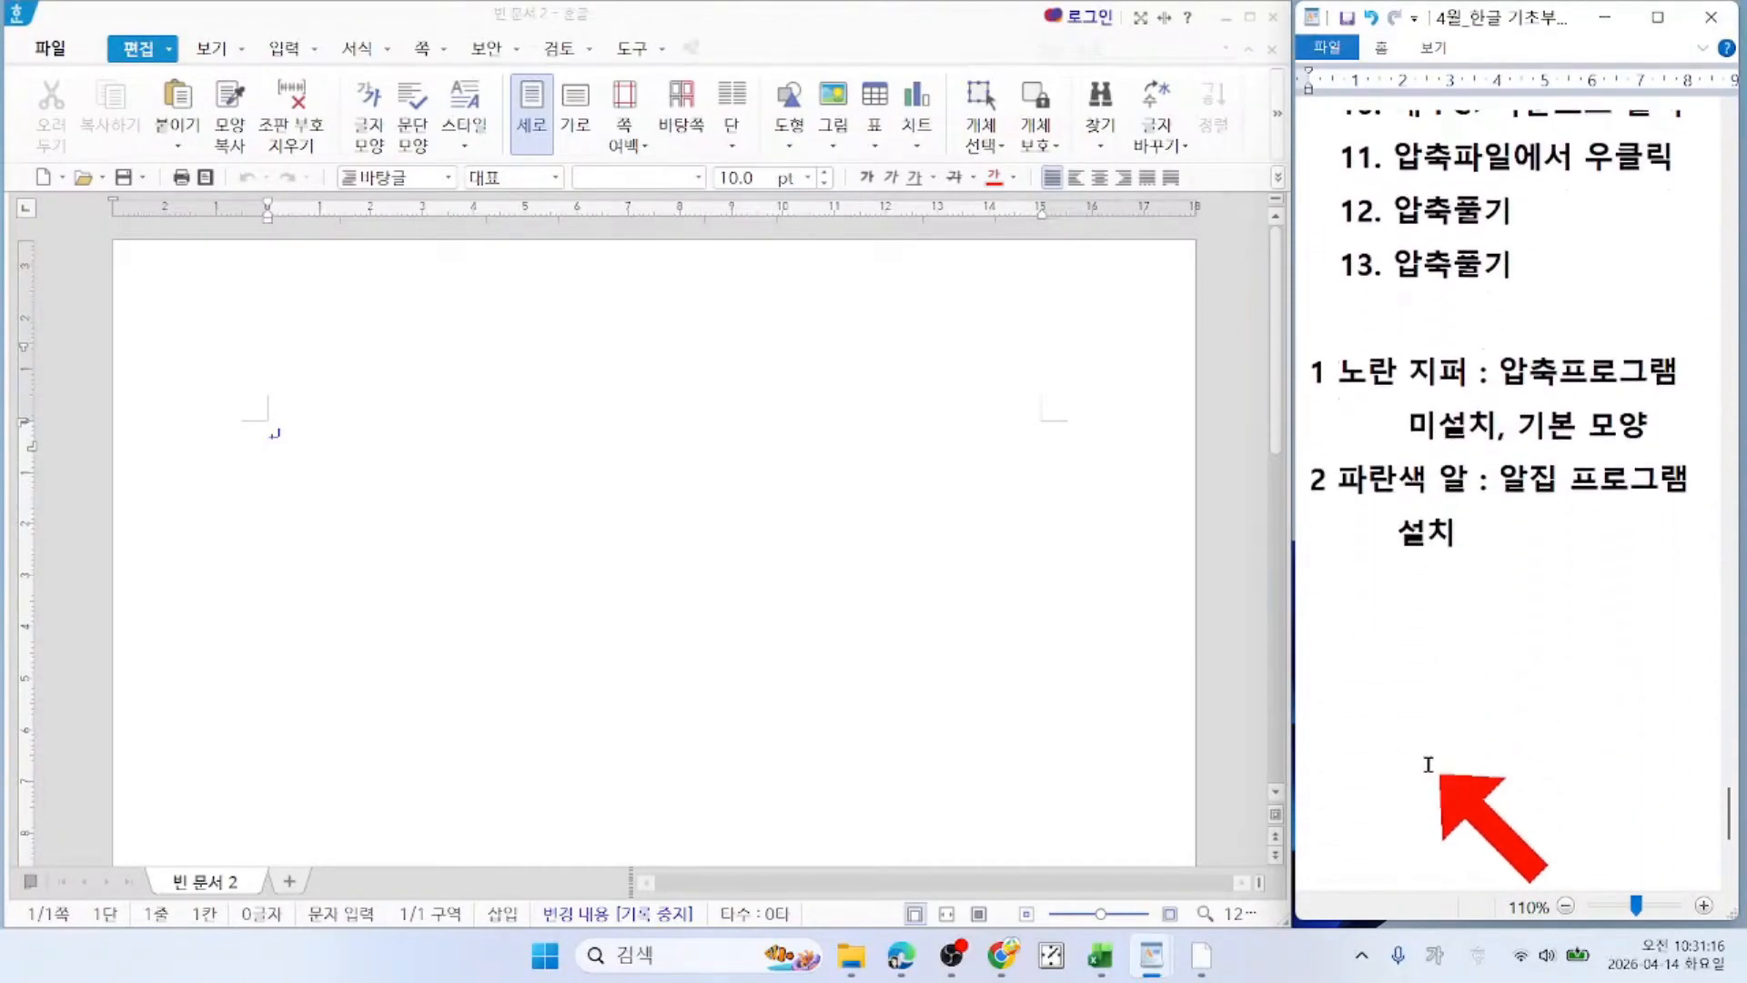
Step: List "- 줄", "- 칸" and "- 셀(cell)" on separate lines under the <표> heading at the end of the notes
mouse_move(1202, 956)
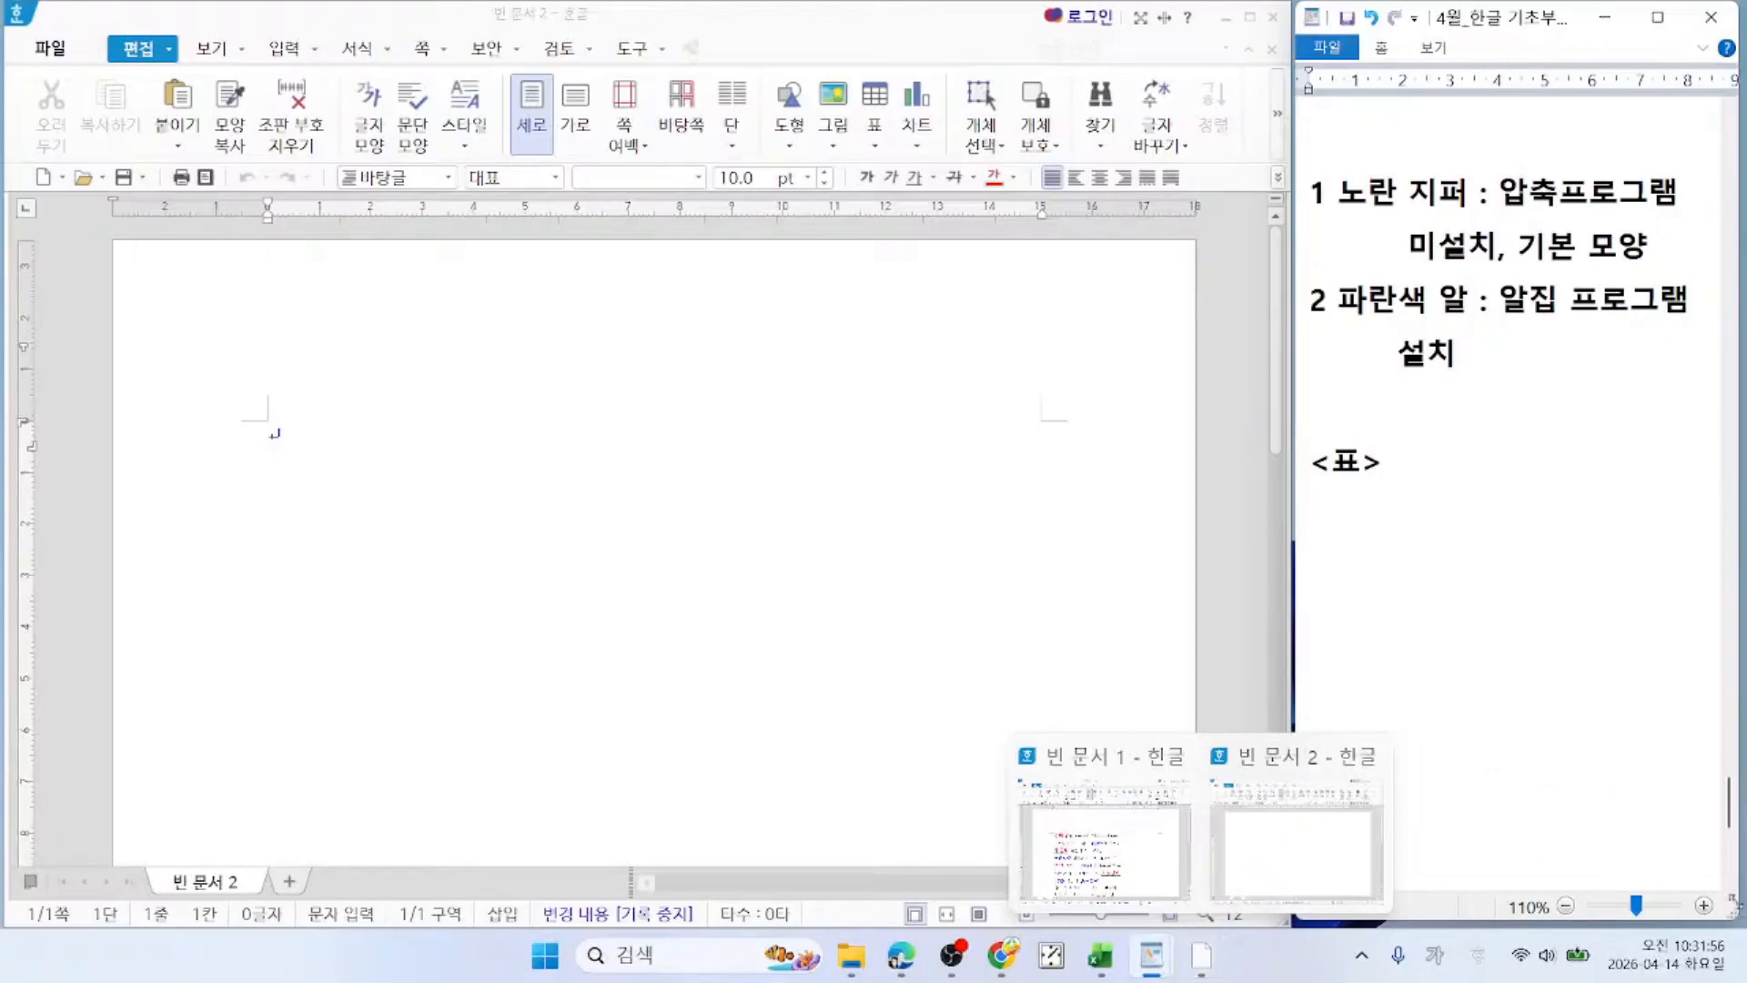
type("- 줄")
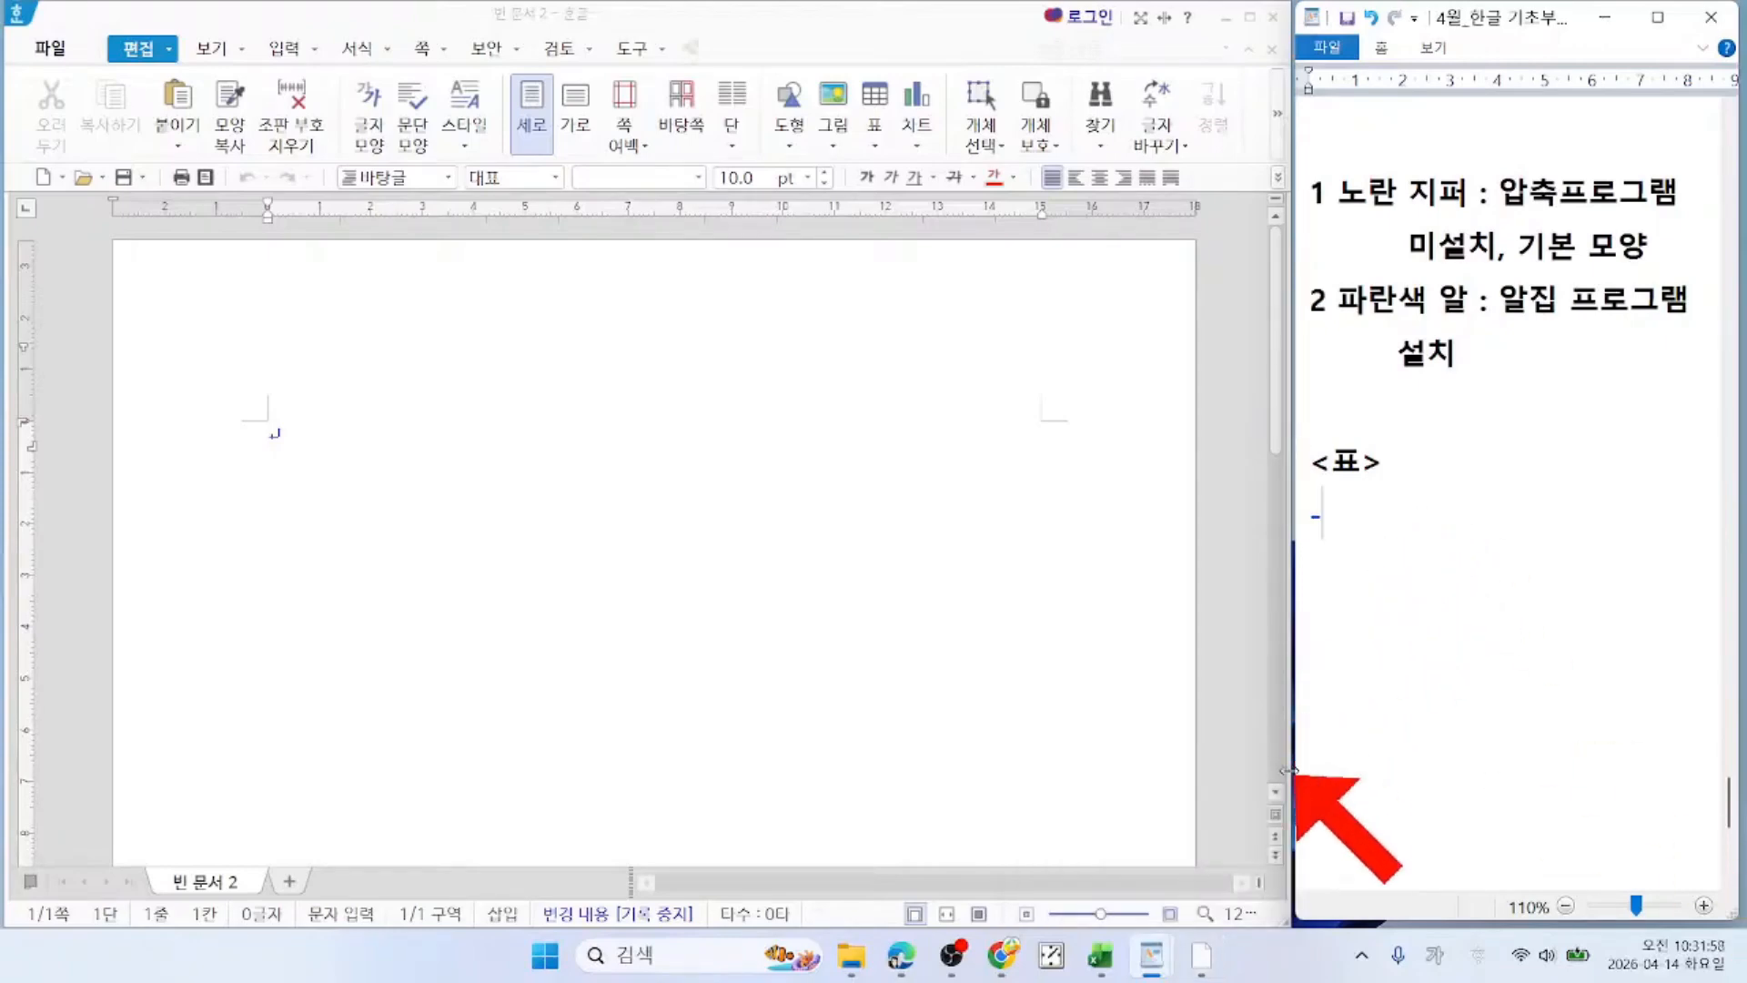
key("Return")
type("- 칸")
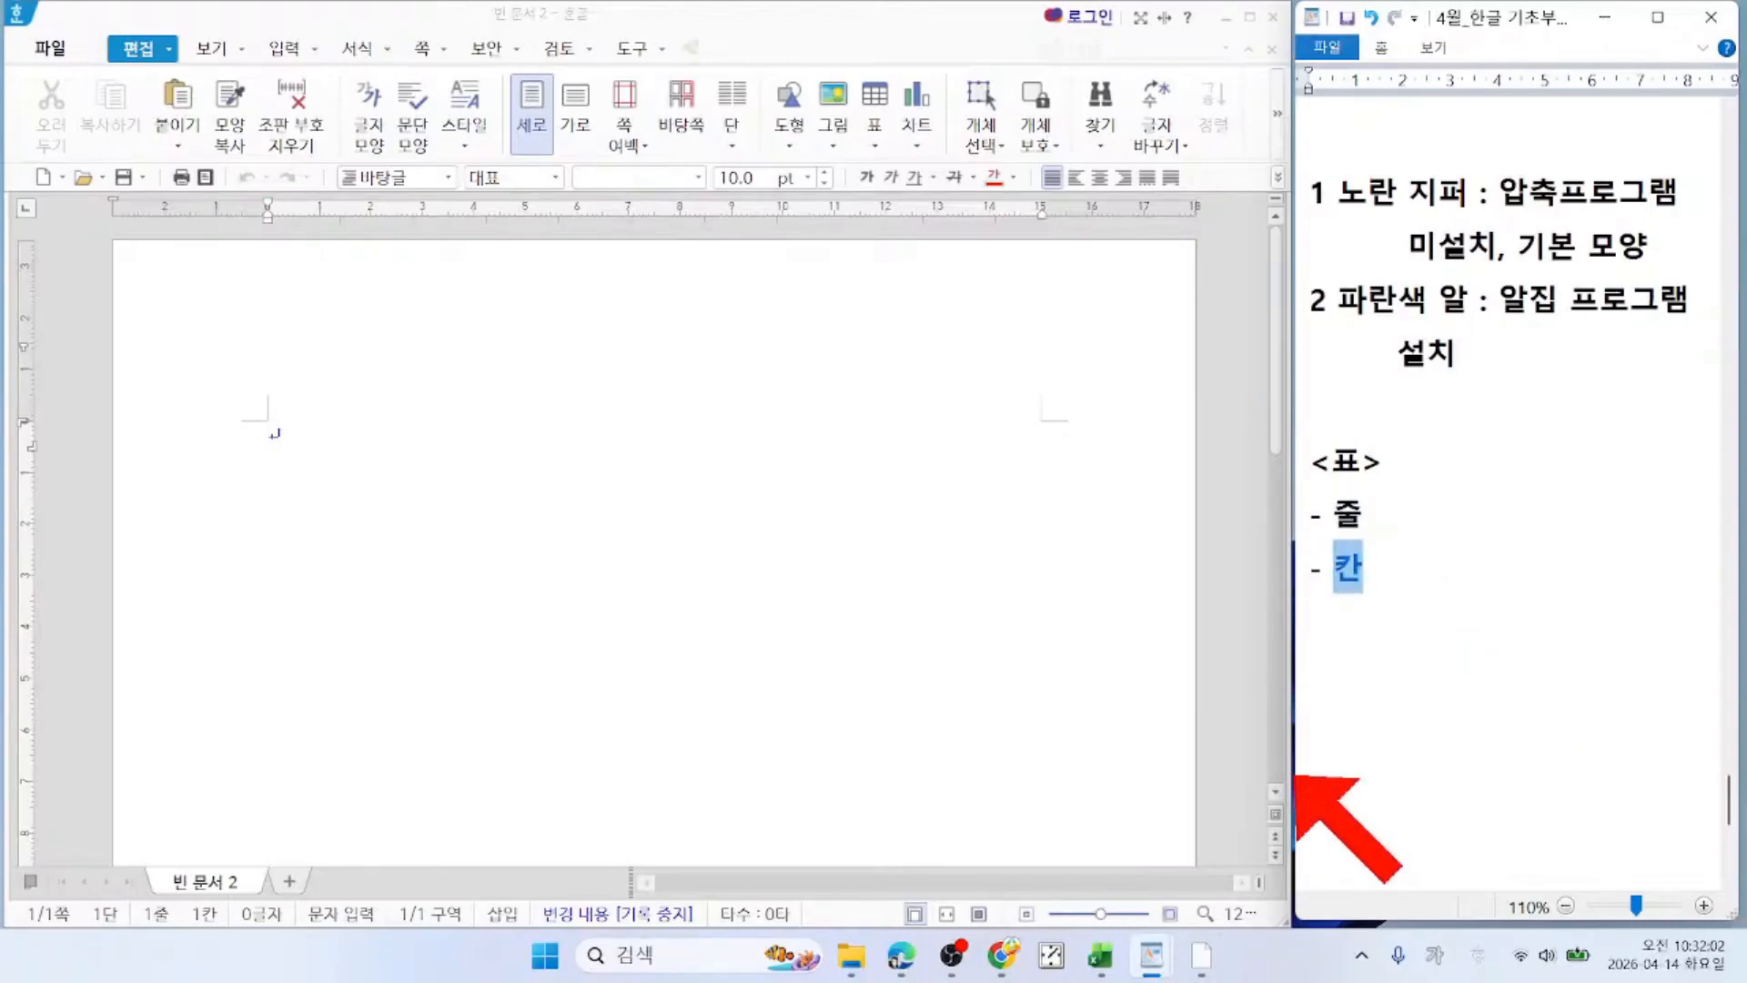
key("Return")
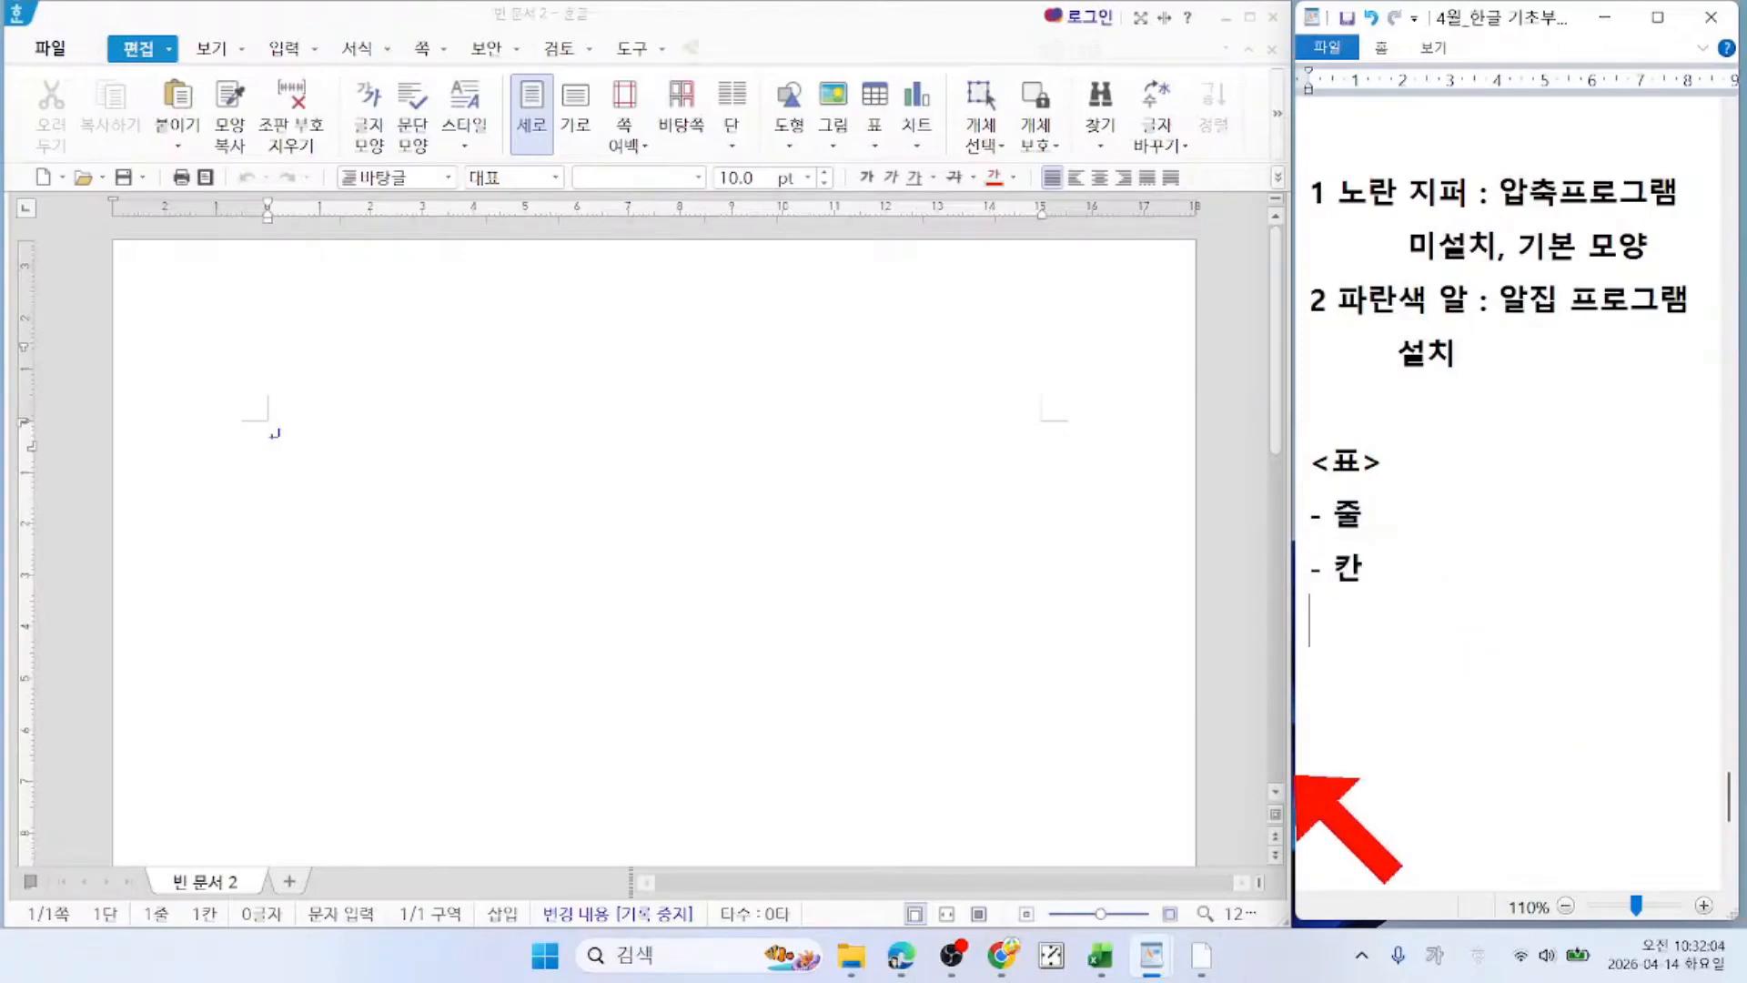
type("- ")
type("셀(")
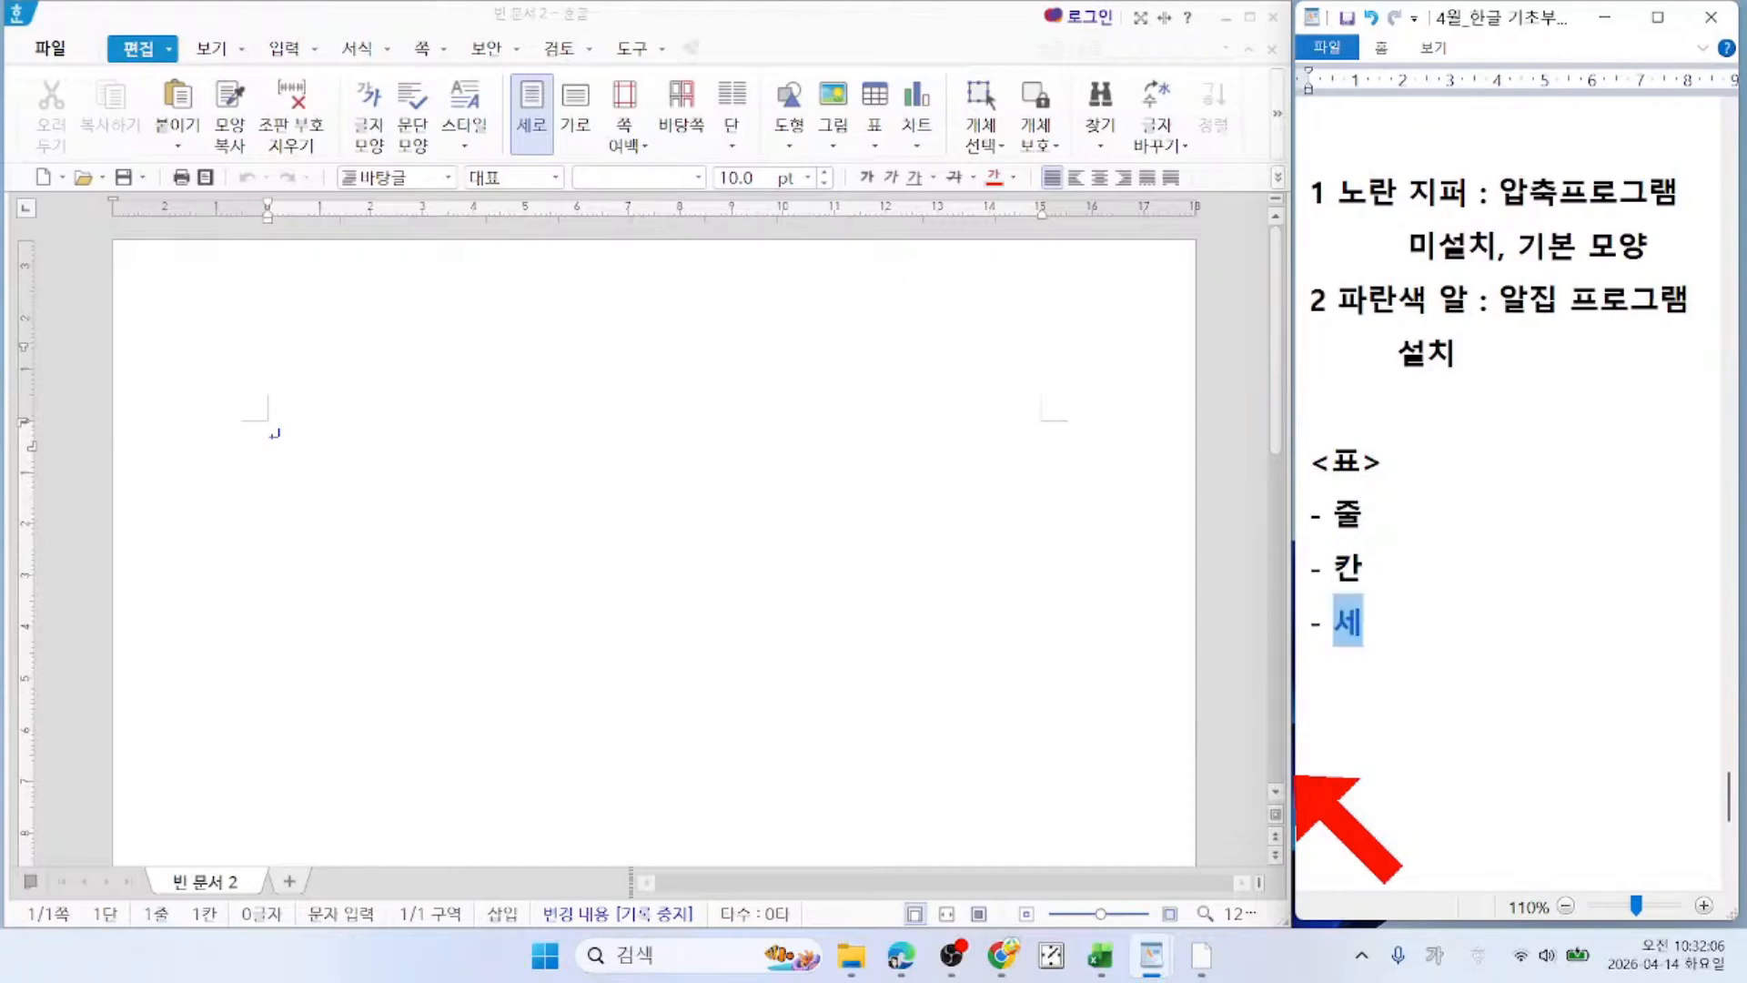
key("Hangul")
type("cell)")
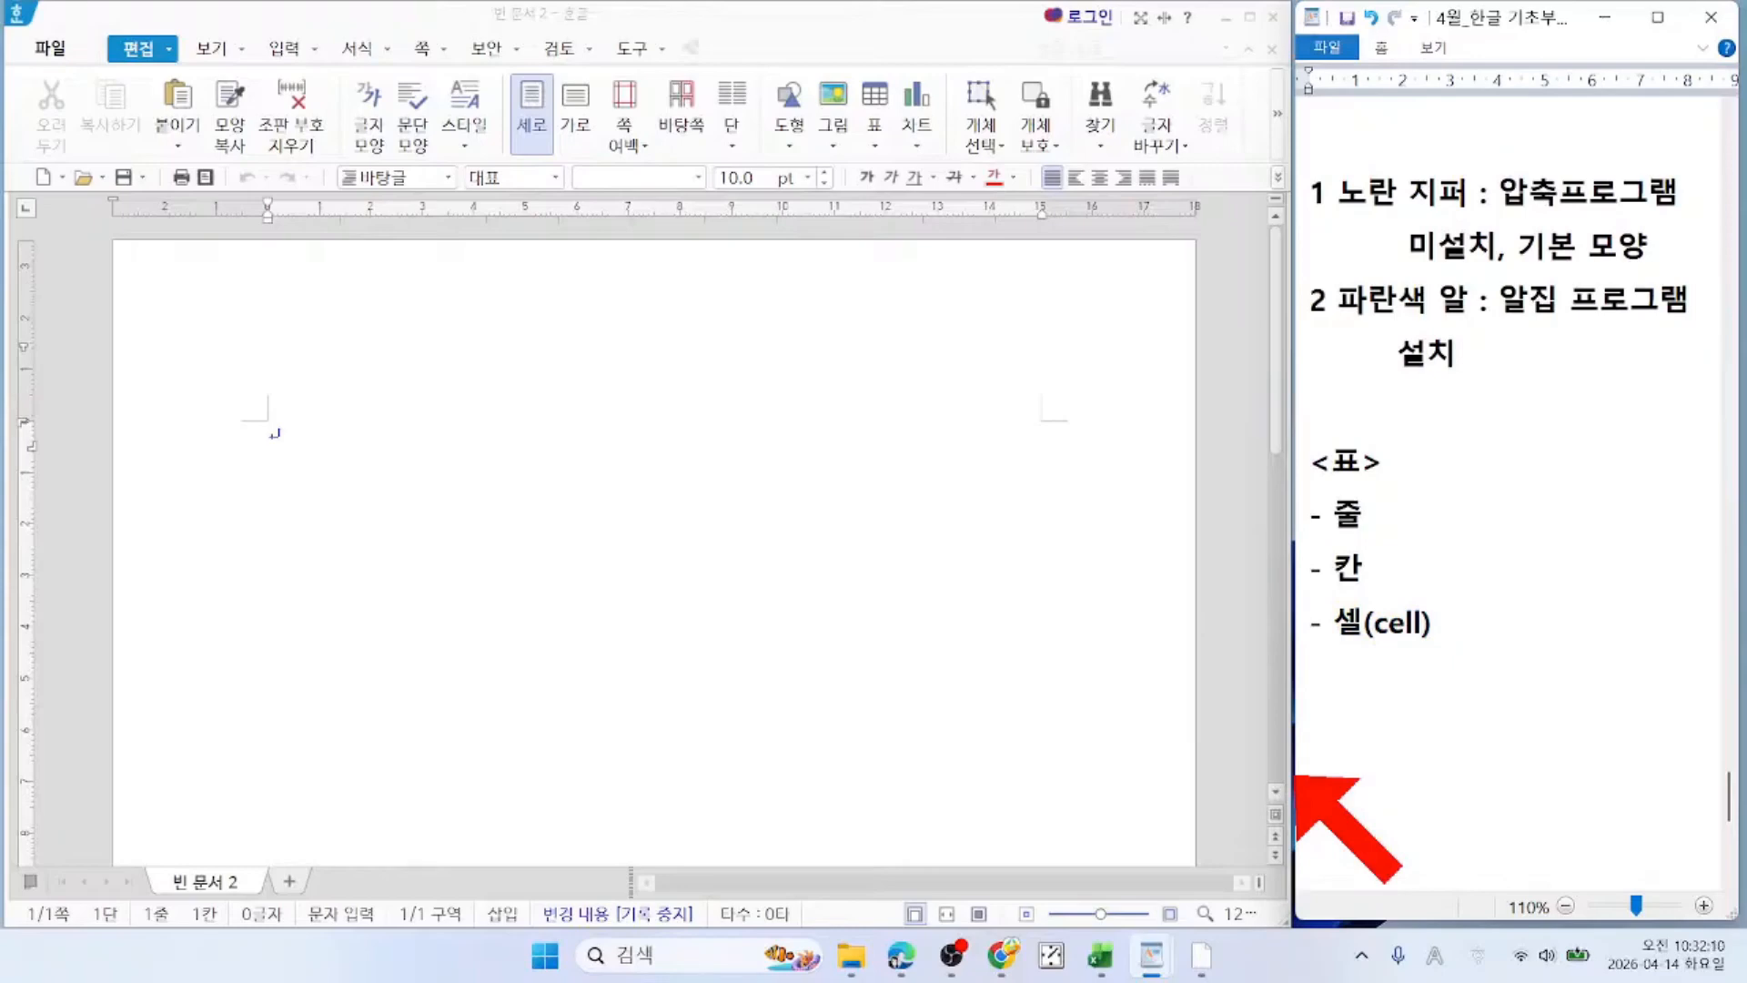
Step: Add "; 요소" after "cell" inside the parentheses so the line reads "- 셀(cell ; 요소)"
key("BackSpace")
key("Left")
type("; dyth")
key("BackSpace")
key("BackSpace")
key("BackSpace")
key("BackSpace")
key("BackSpace")
key("Hangul")
type("ㅇㅛㅅㅗ")
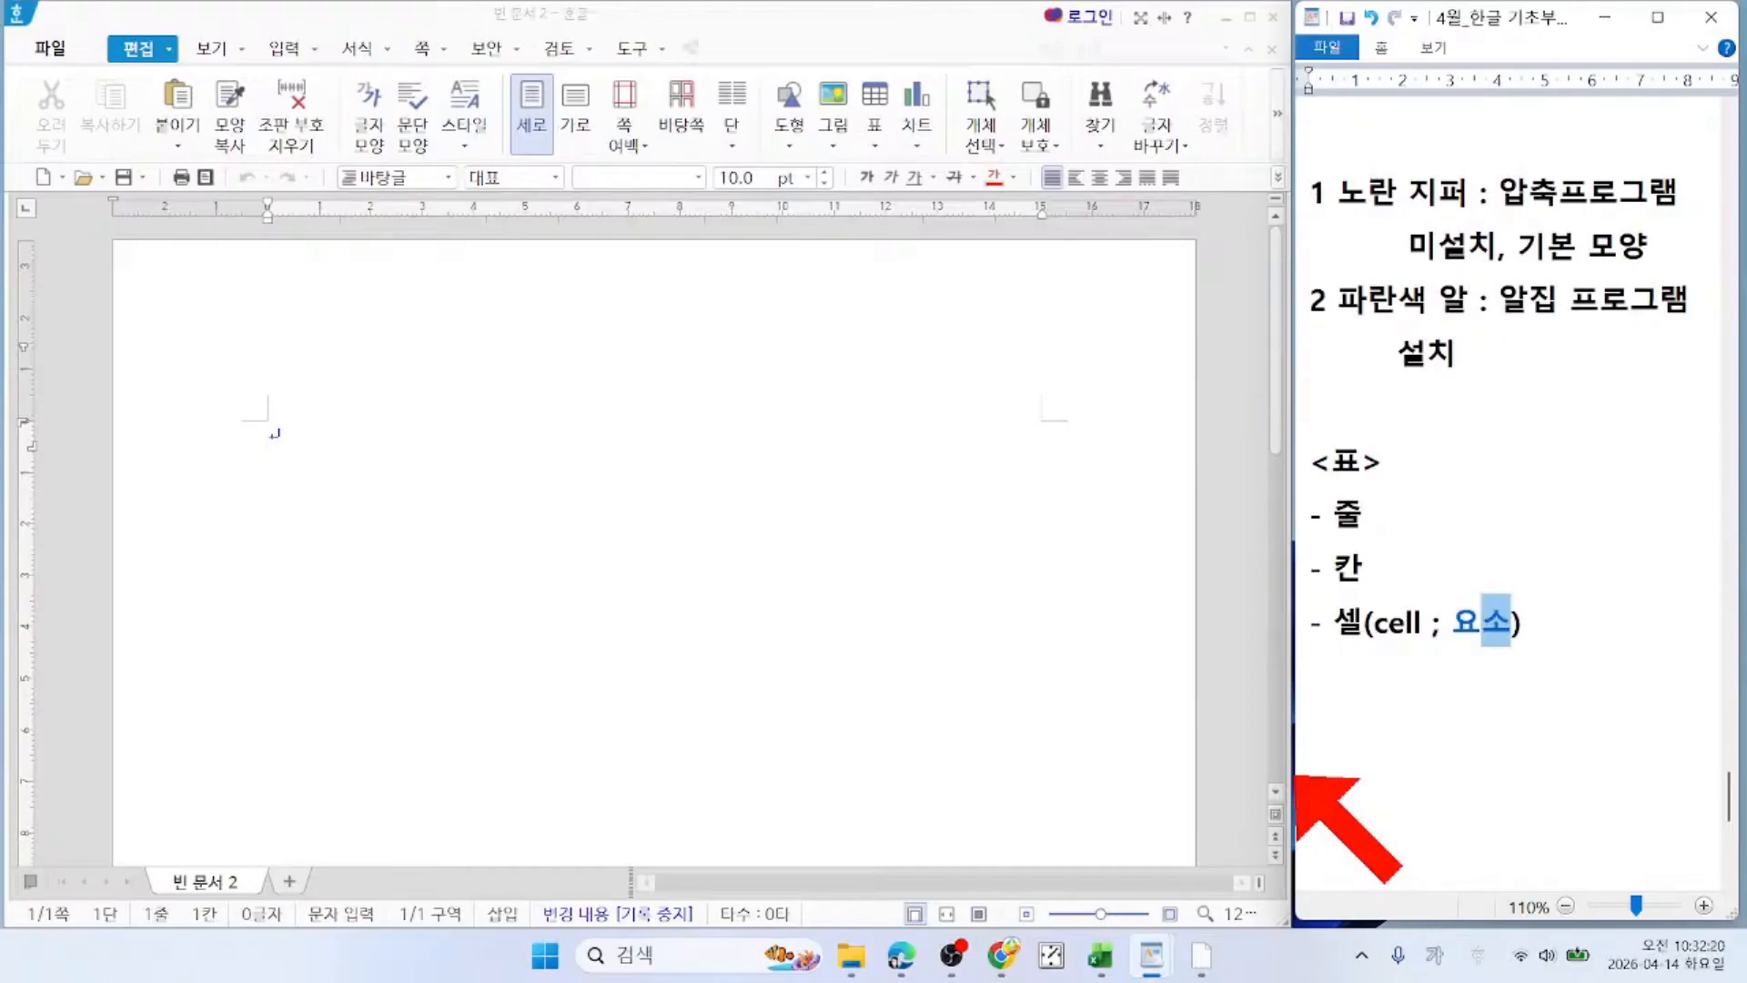
Step: Extend the 줄 line with its explanation so it reads "- 줄 : 10포인트 높이"
key("Up")
key("Up")
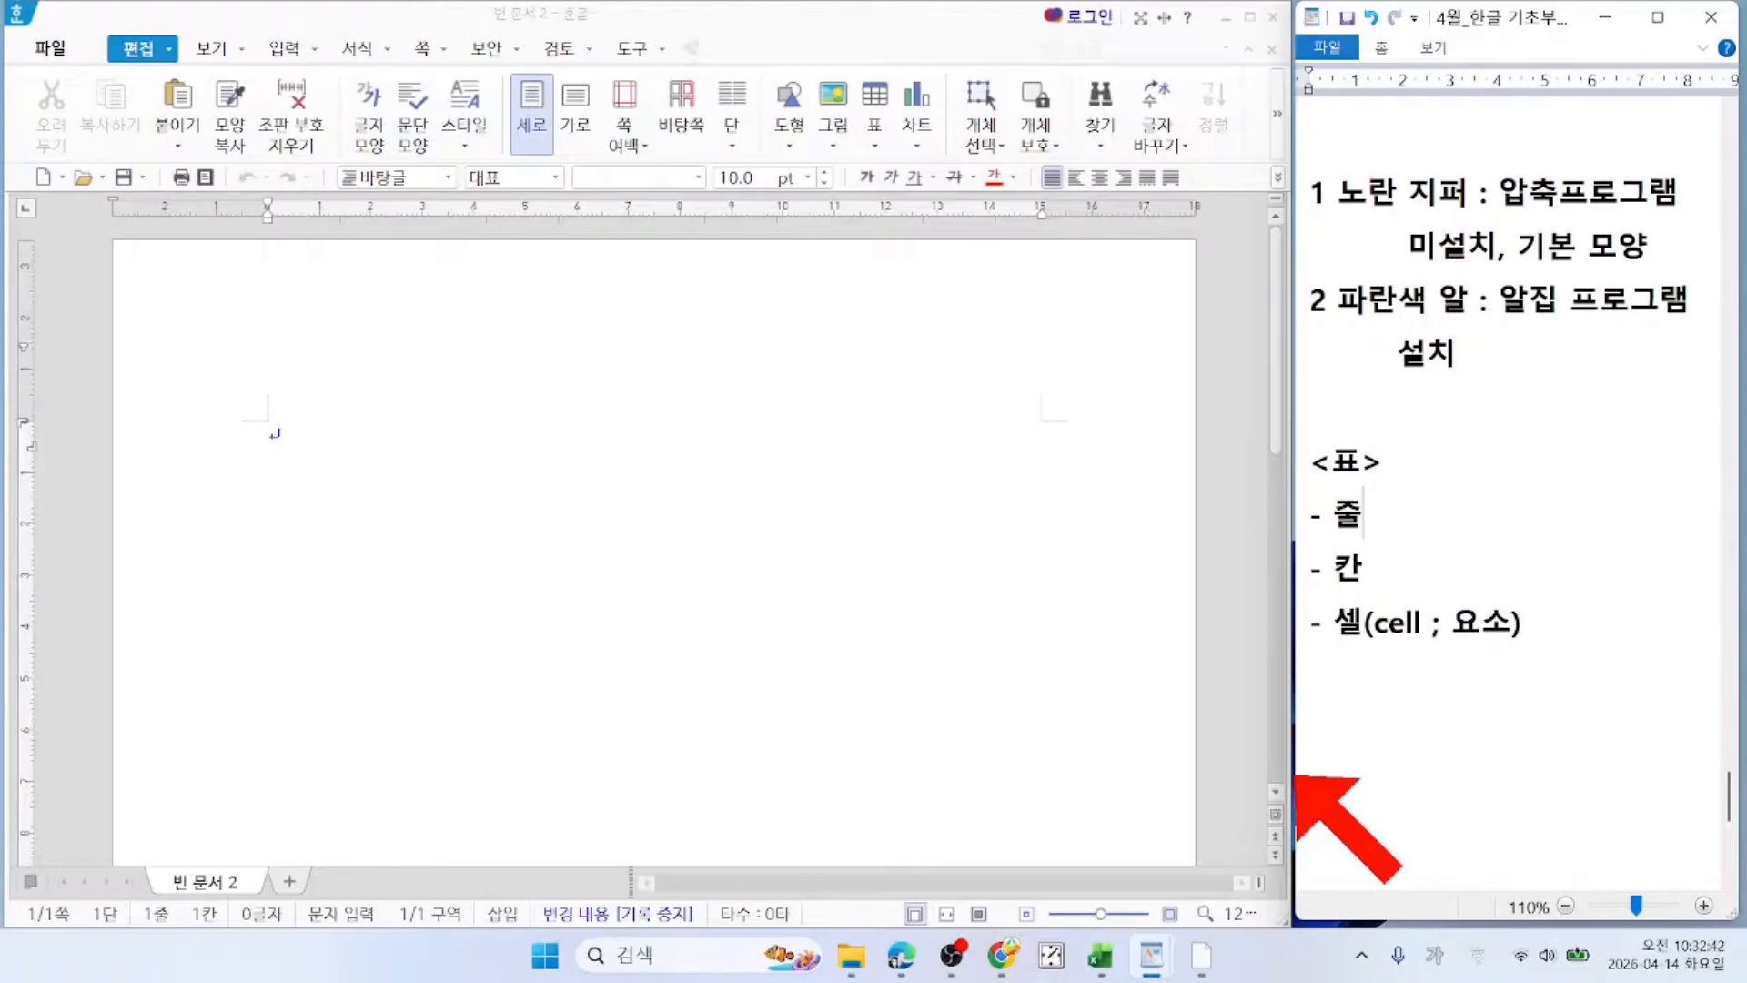
type(": 10vhdl")
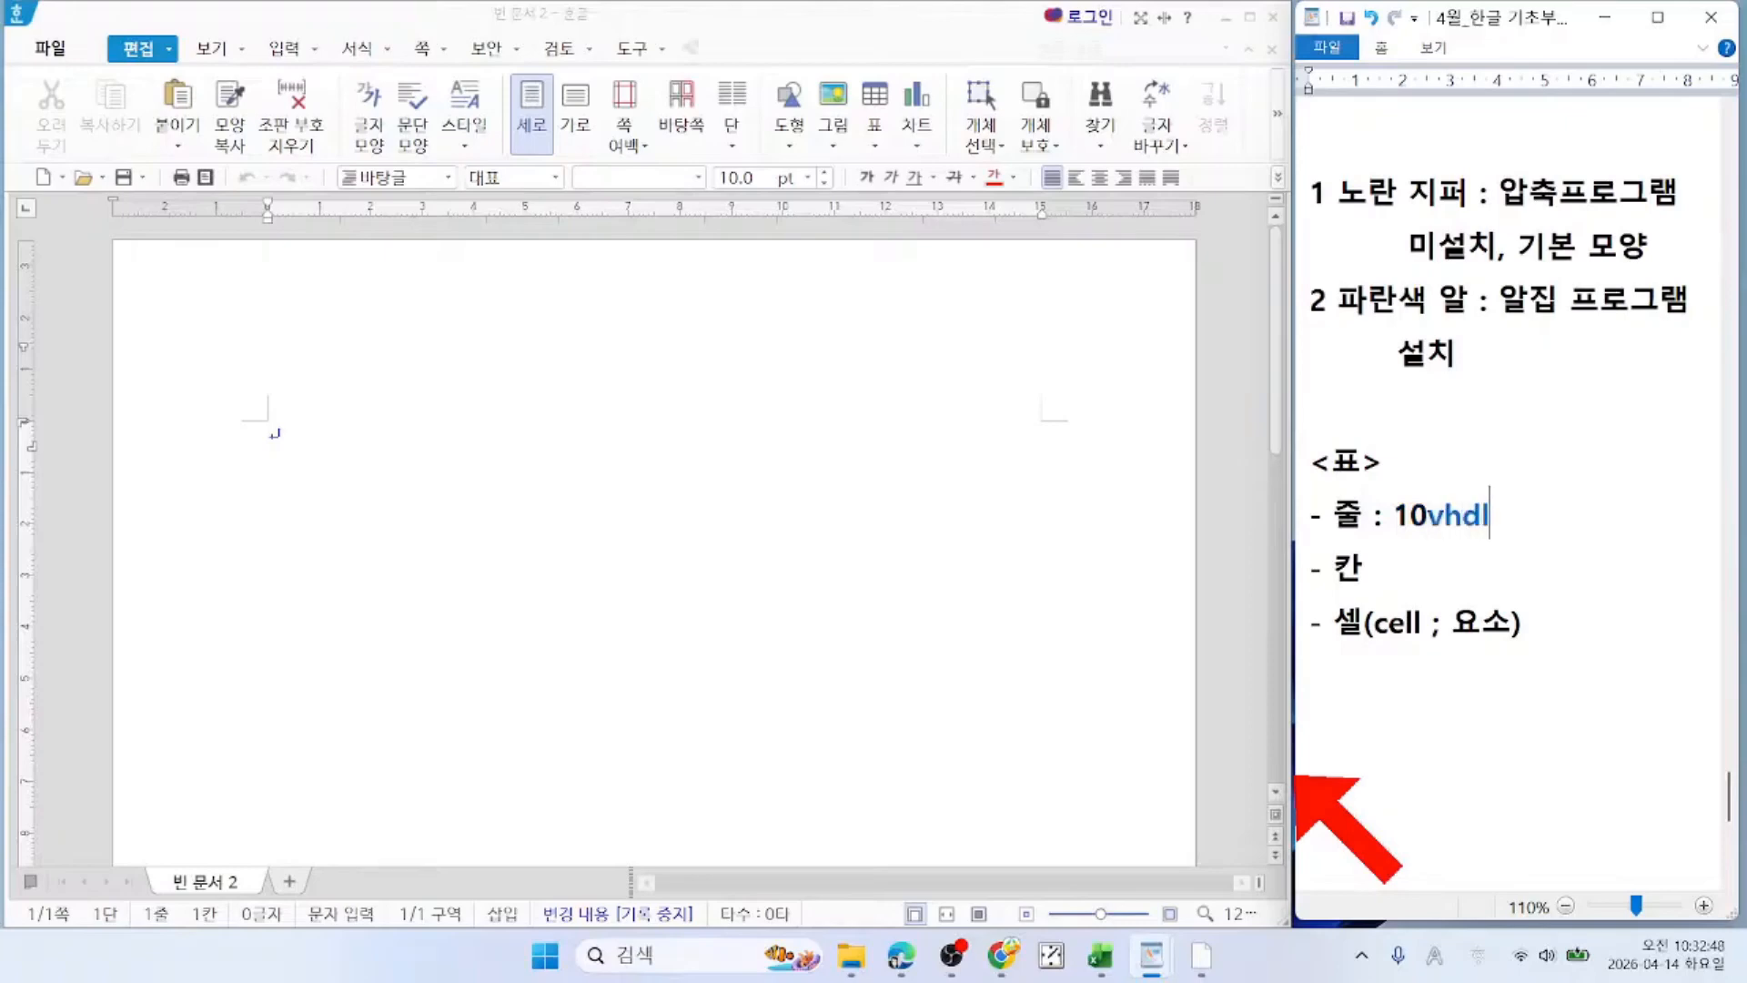
key("BackSpace")
key("BackSpace")
key("BackSpace")
key("BackSpace")
key("Hangul")
type("포인트")
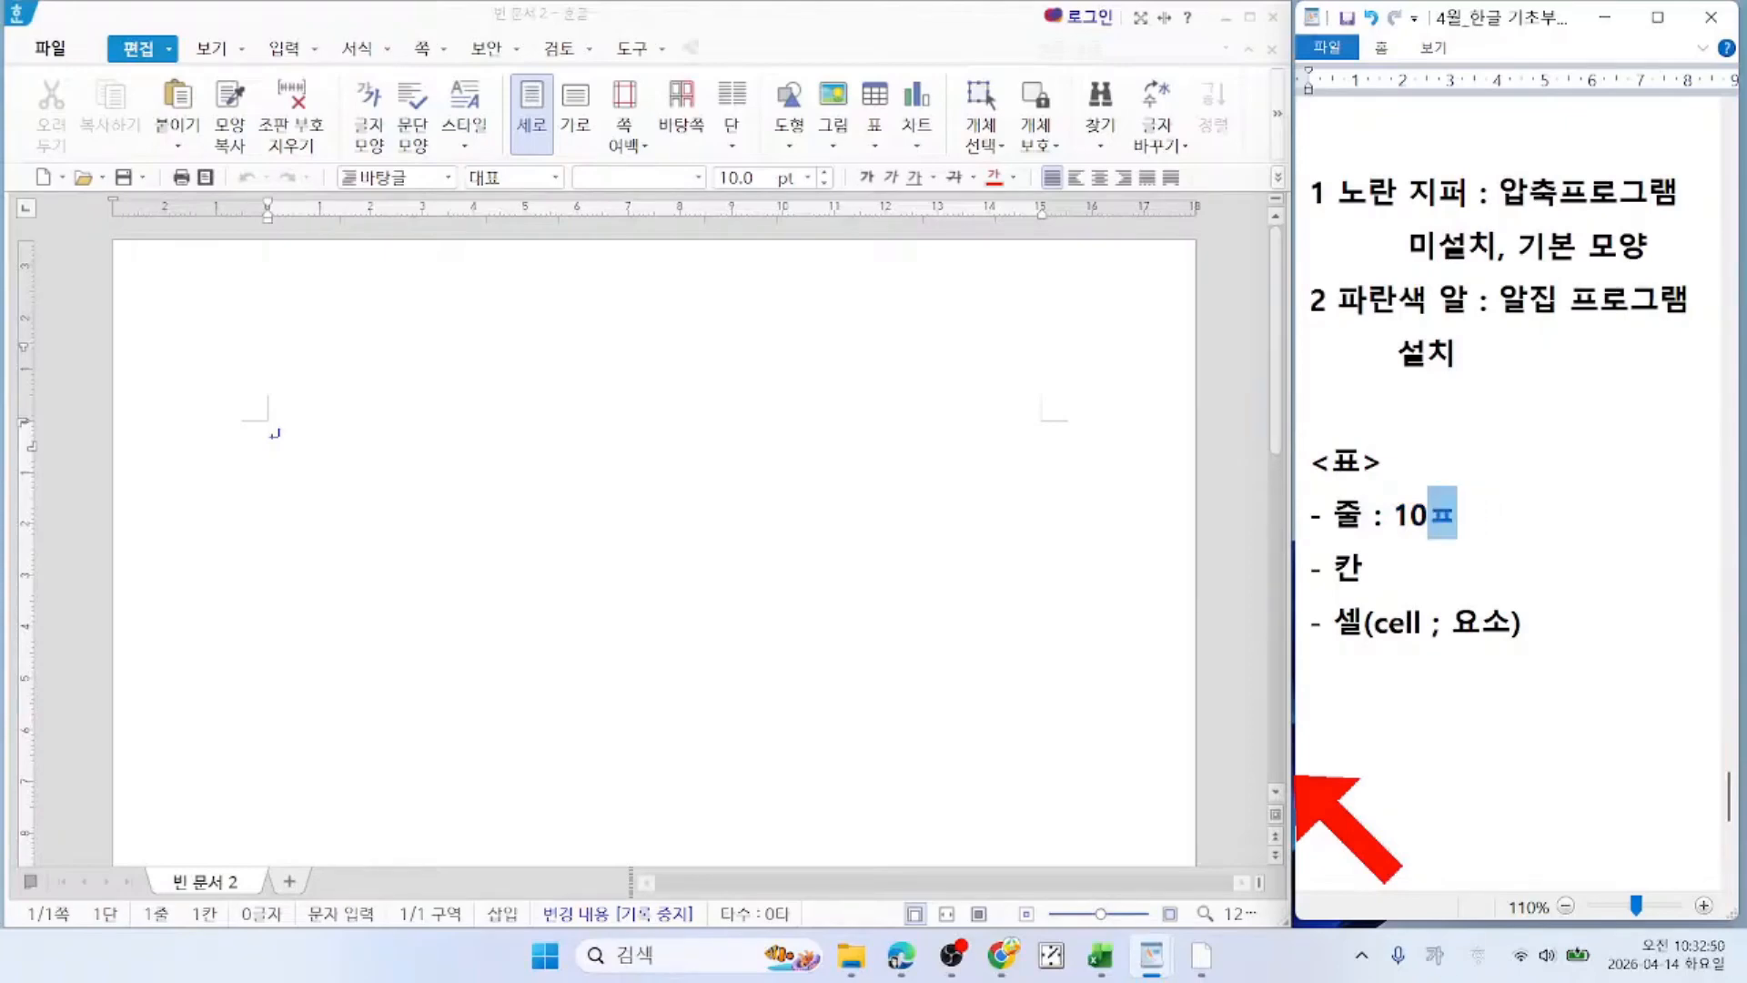
type(" 높이")
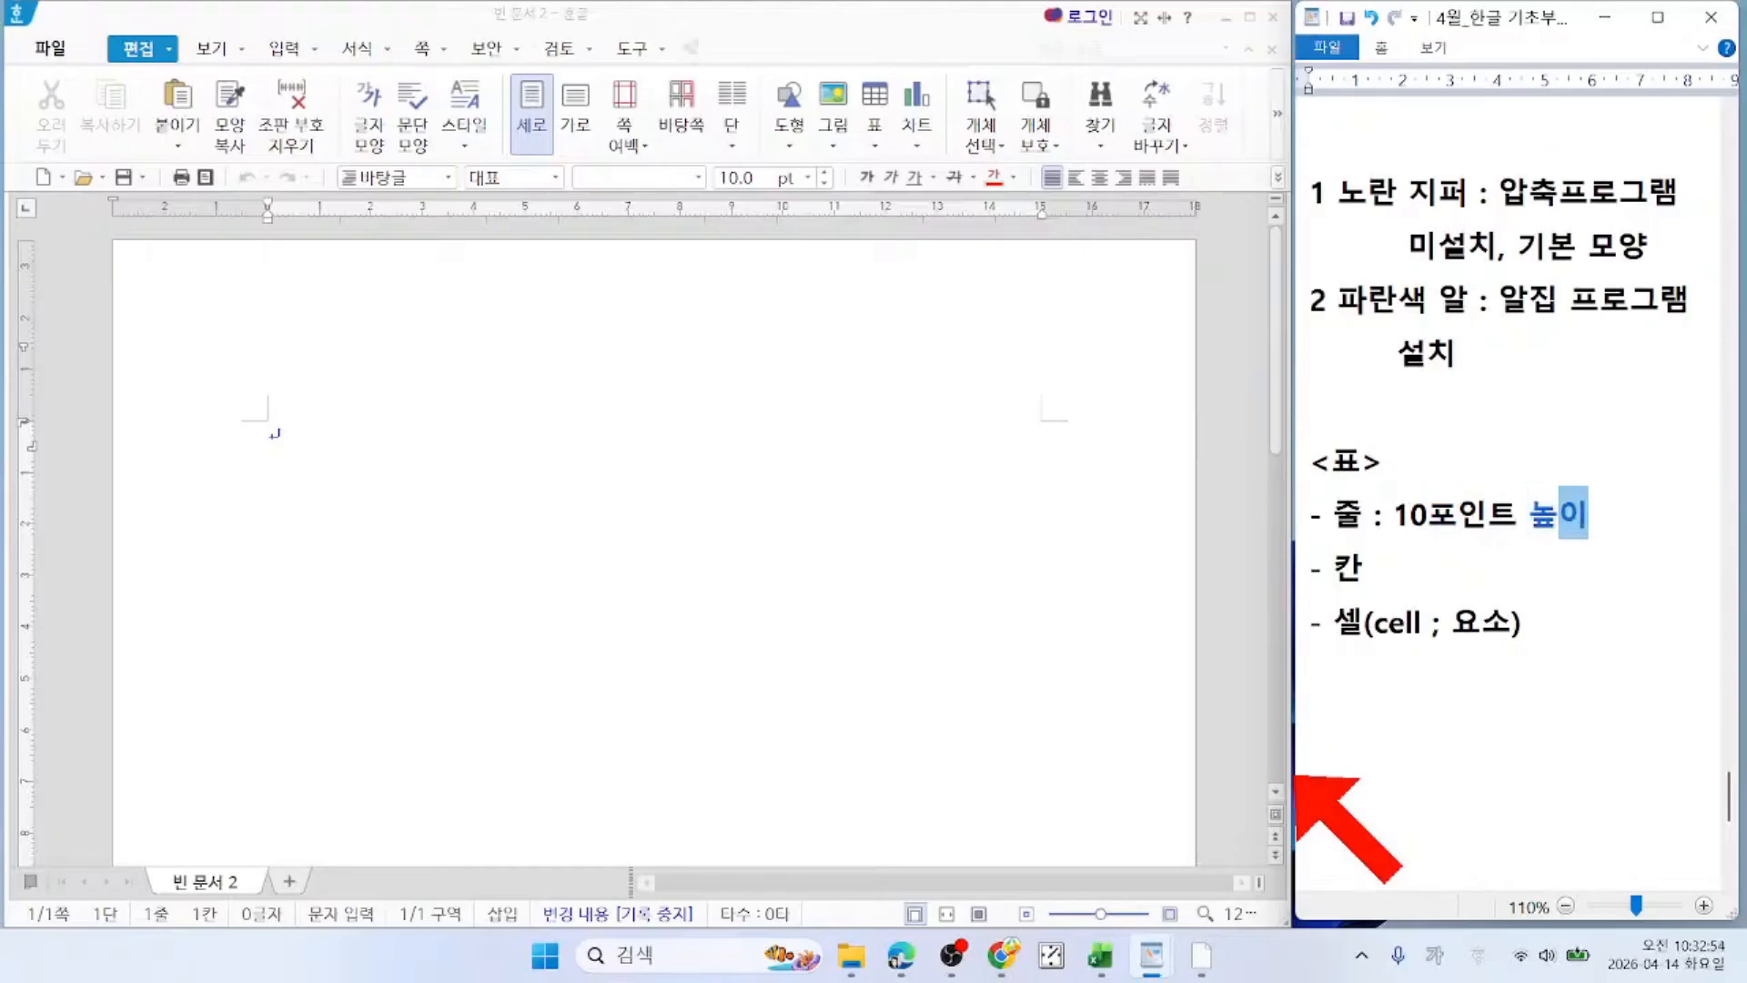
Step: Extend the 칸 line with its explanation so it reads "- 칸 : 문단의 정등분"
key("Down")
type(": 무ㄴ단")
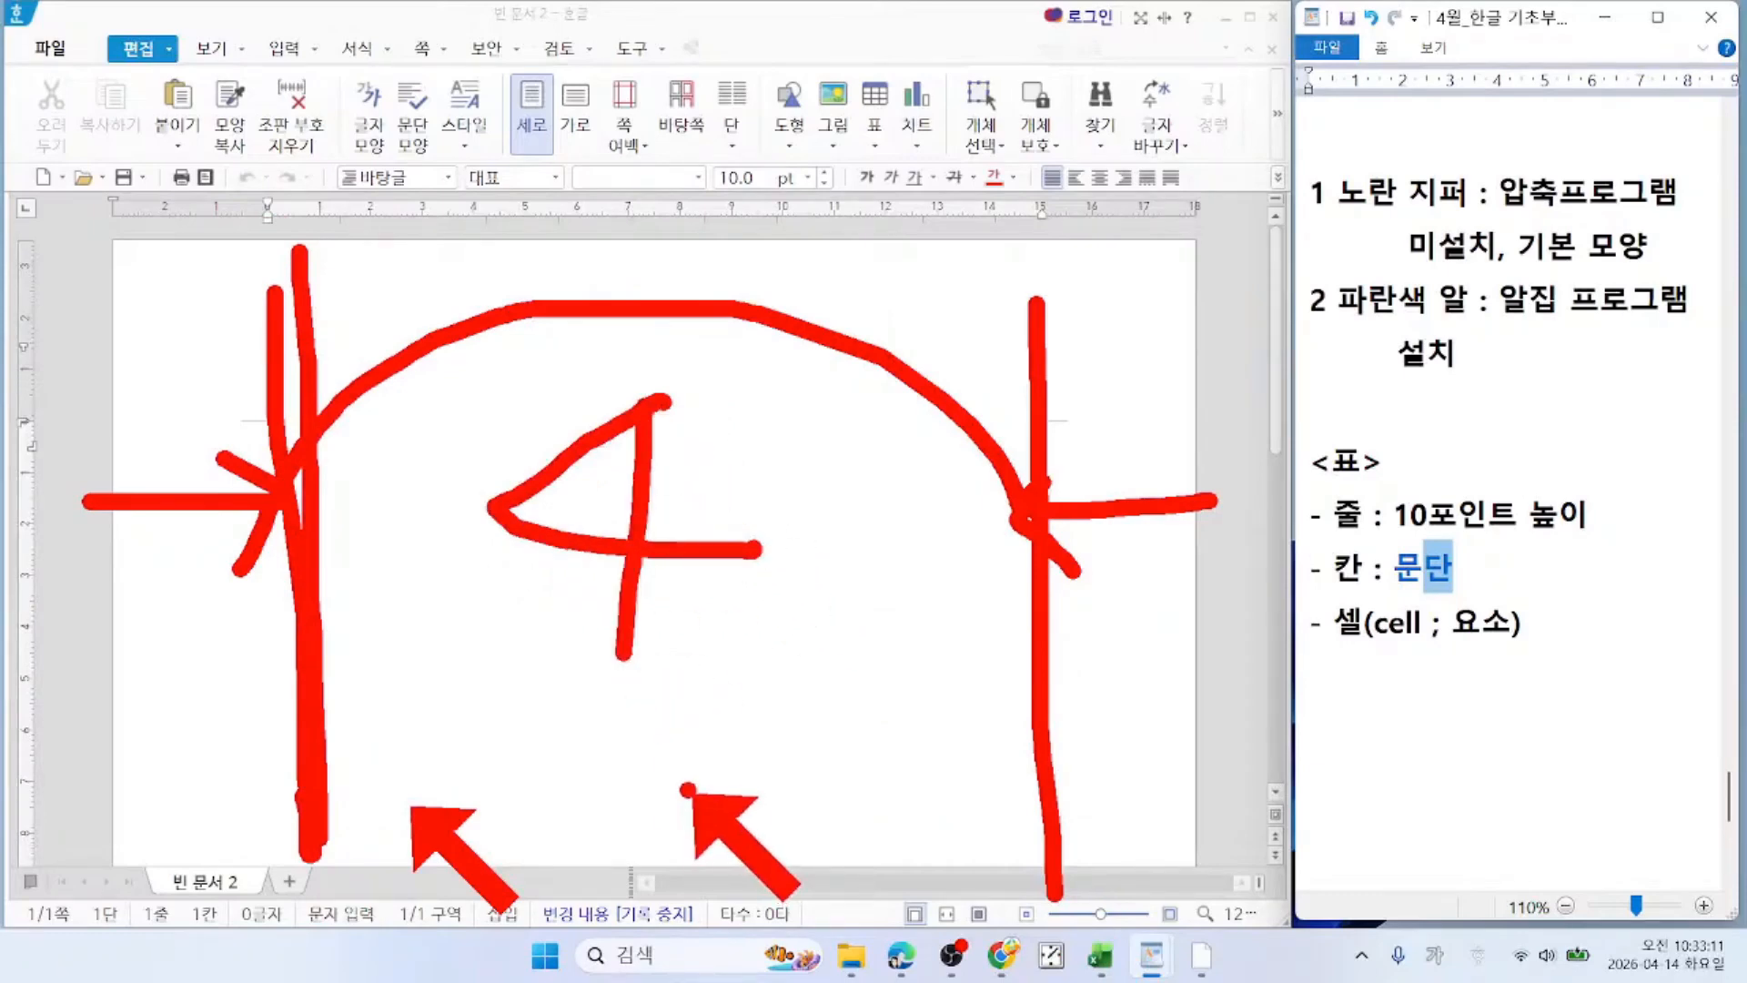
key("Escape")
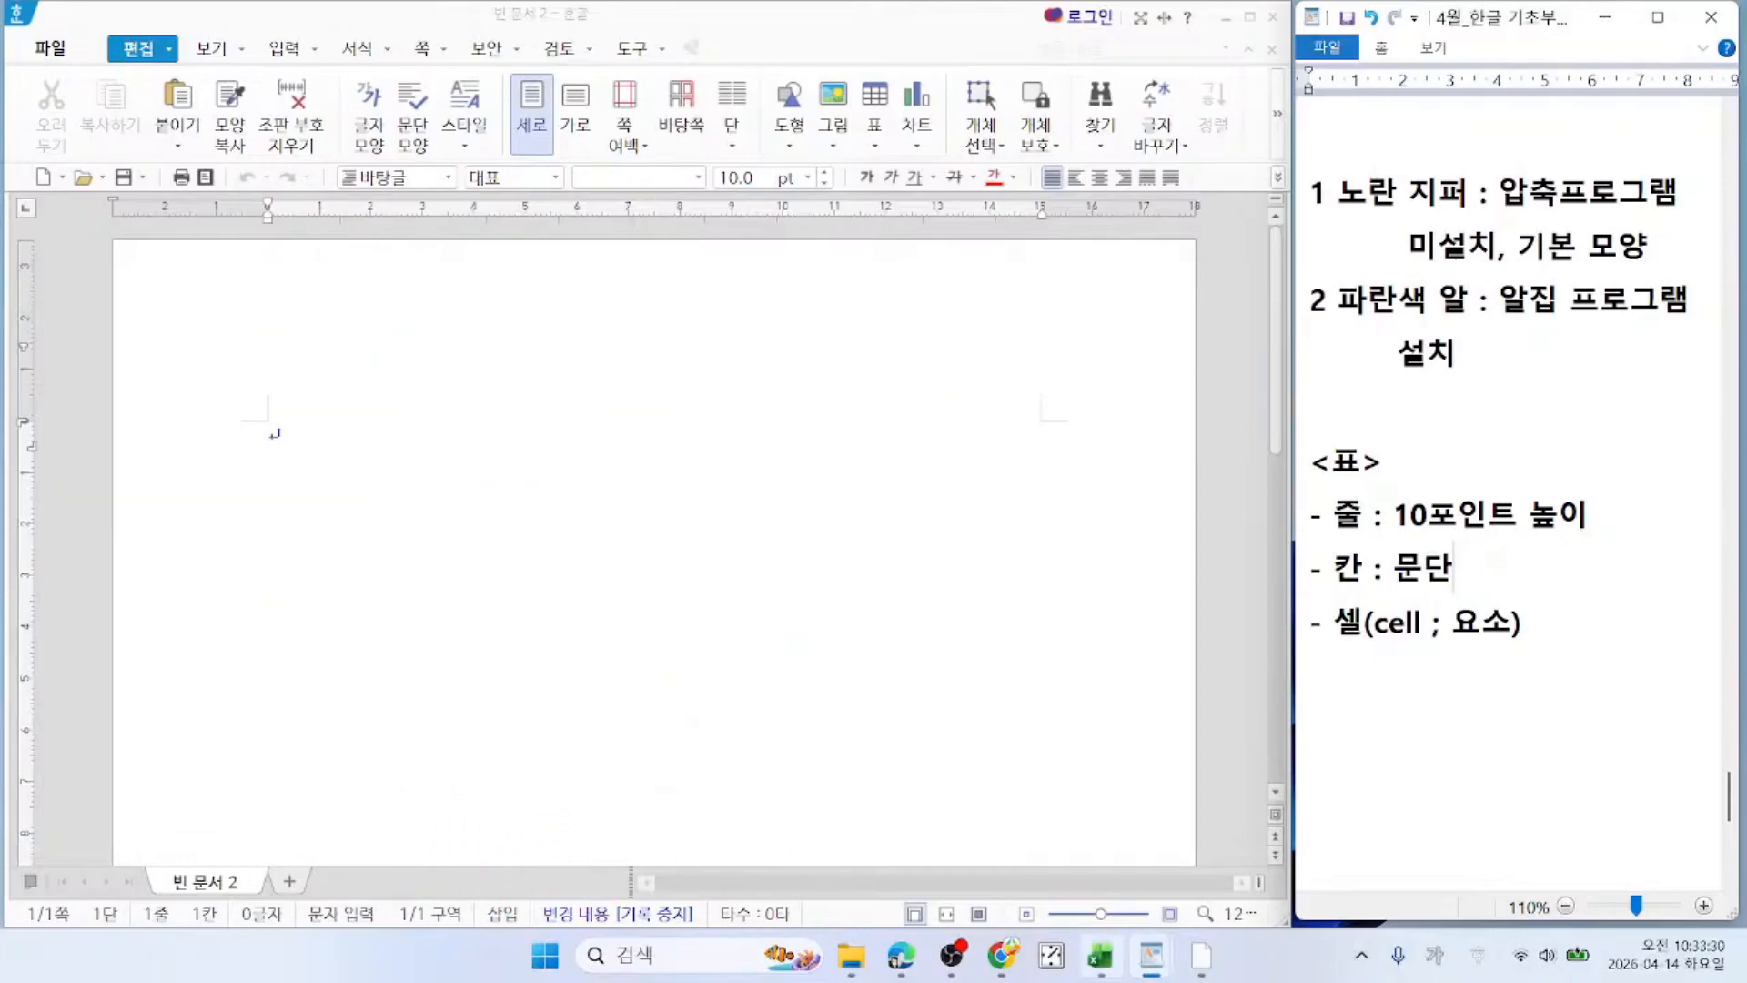
mouse_move(1101, 954)
type("의 정등")
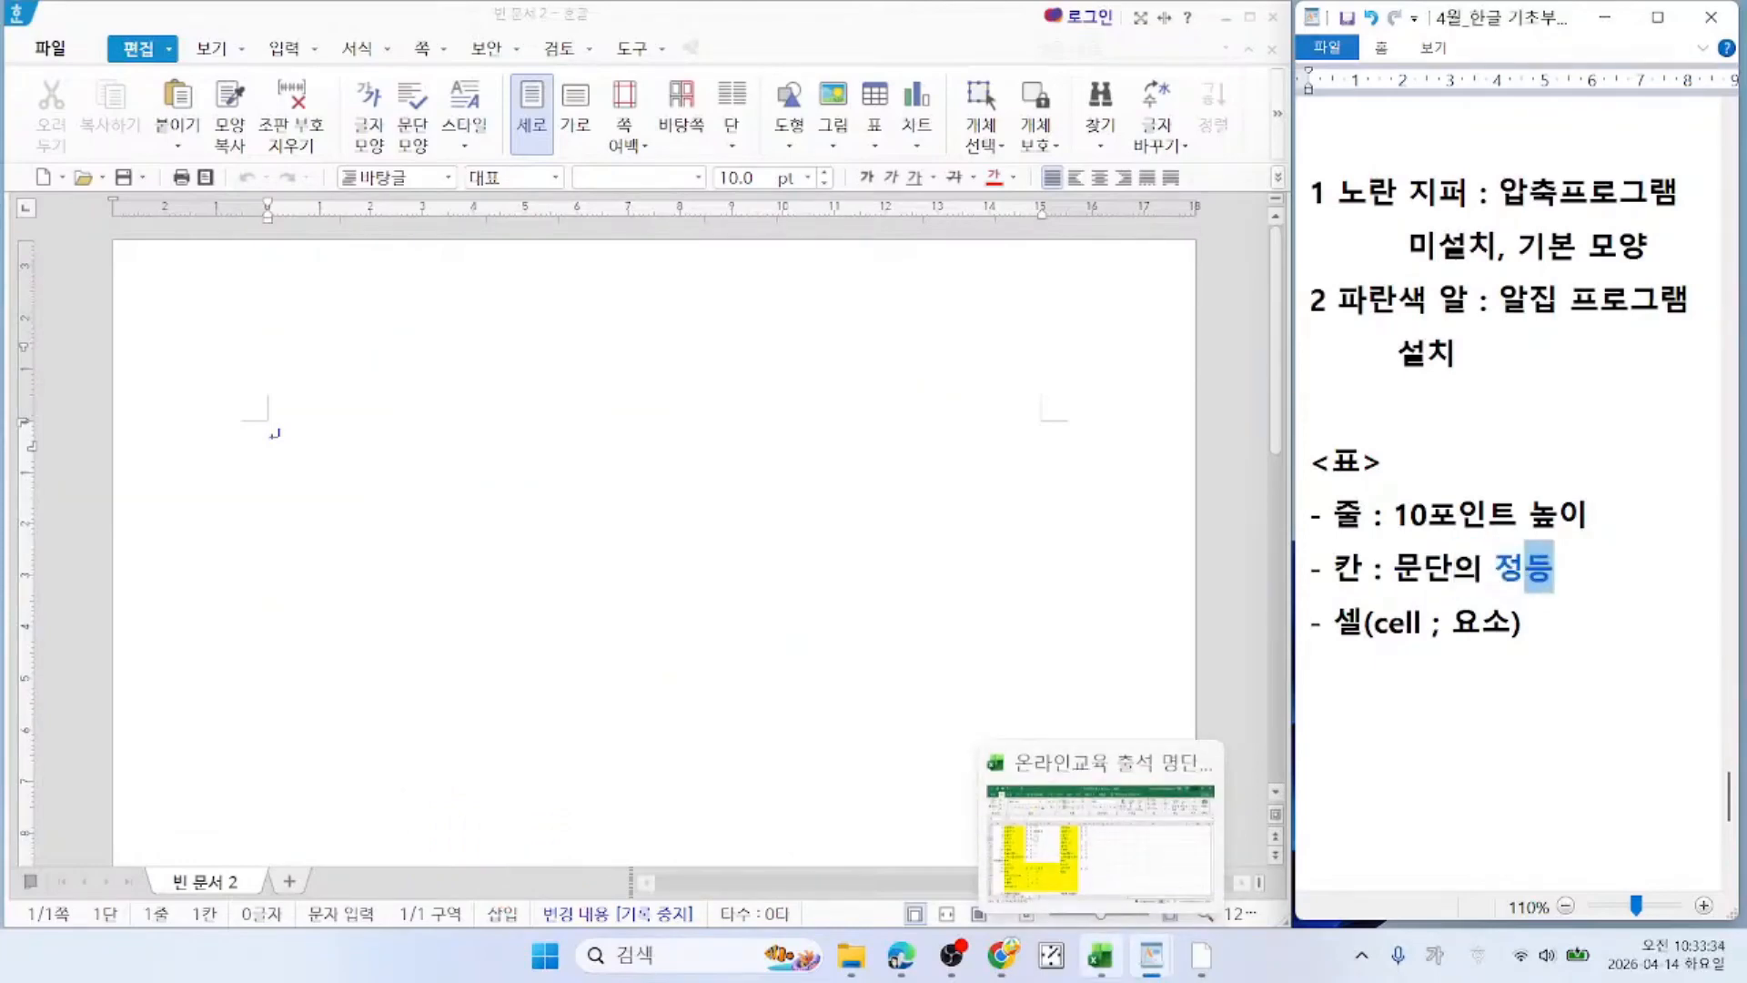
type("분")
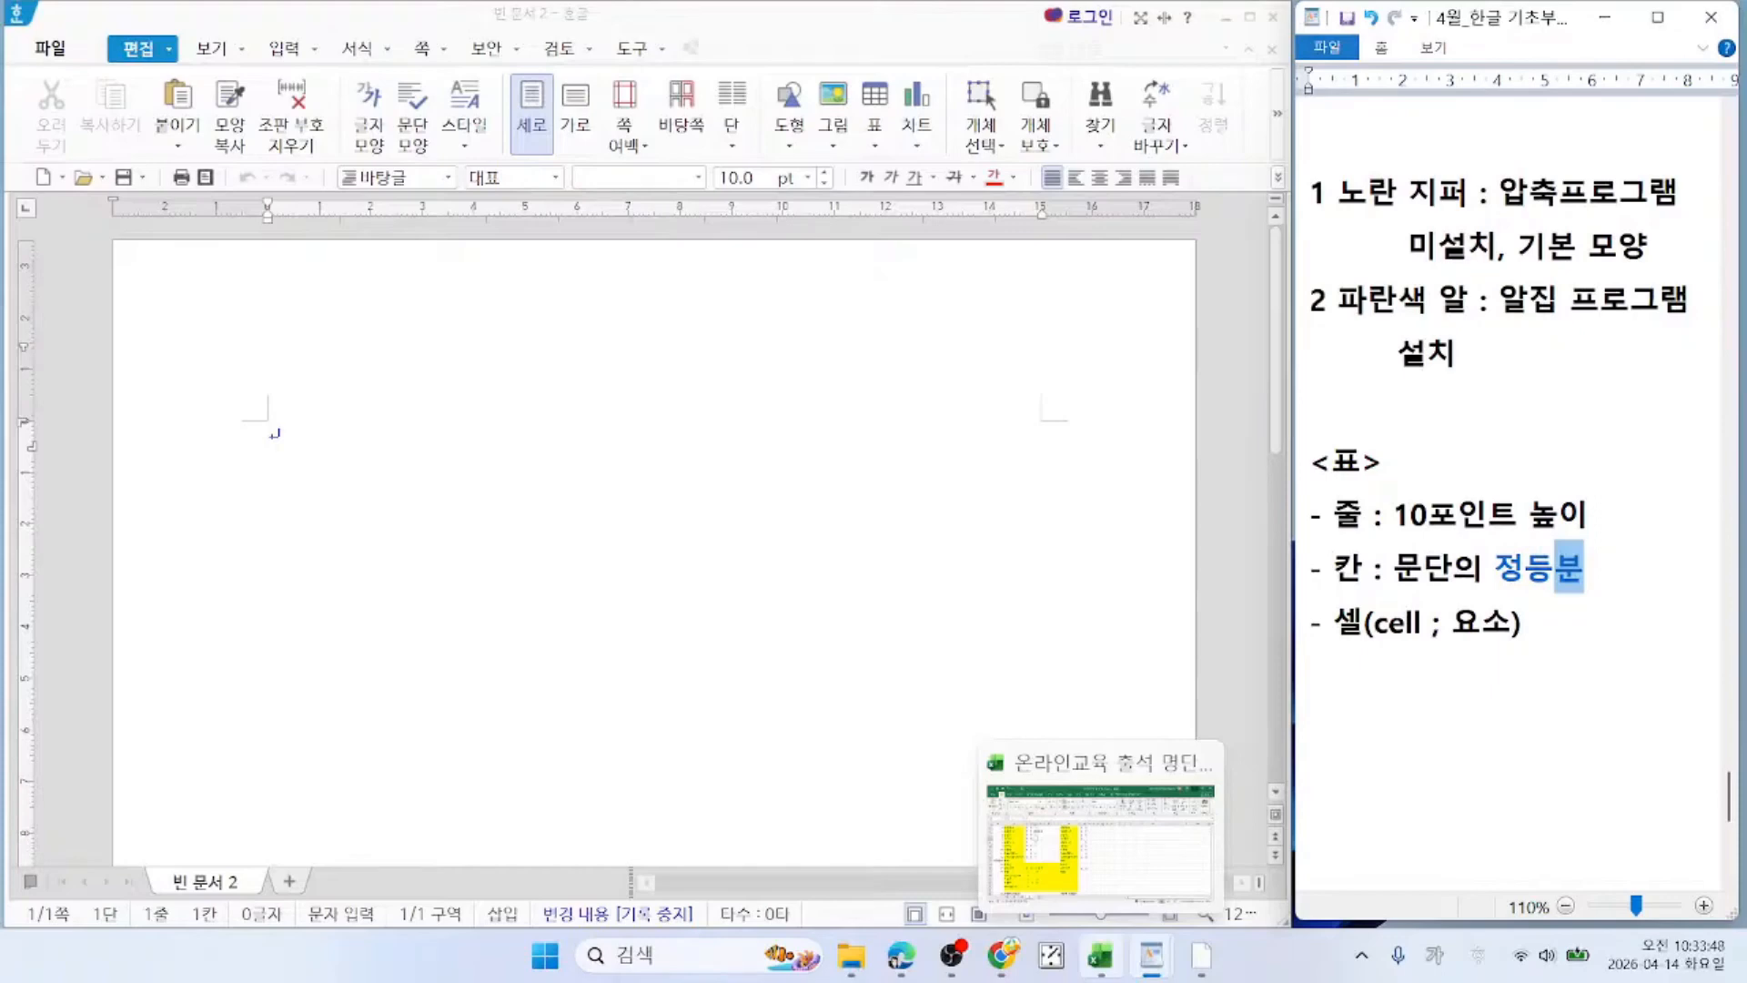
Step: Open 여행정산.hwp from the Section 10 source folder and place its window beside the notes
left_click(268, 423)
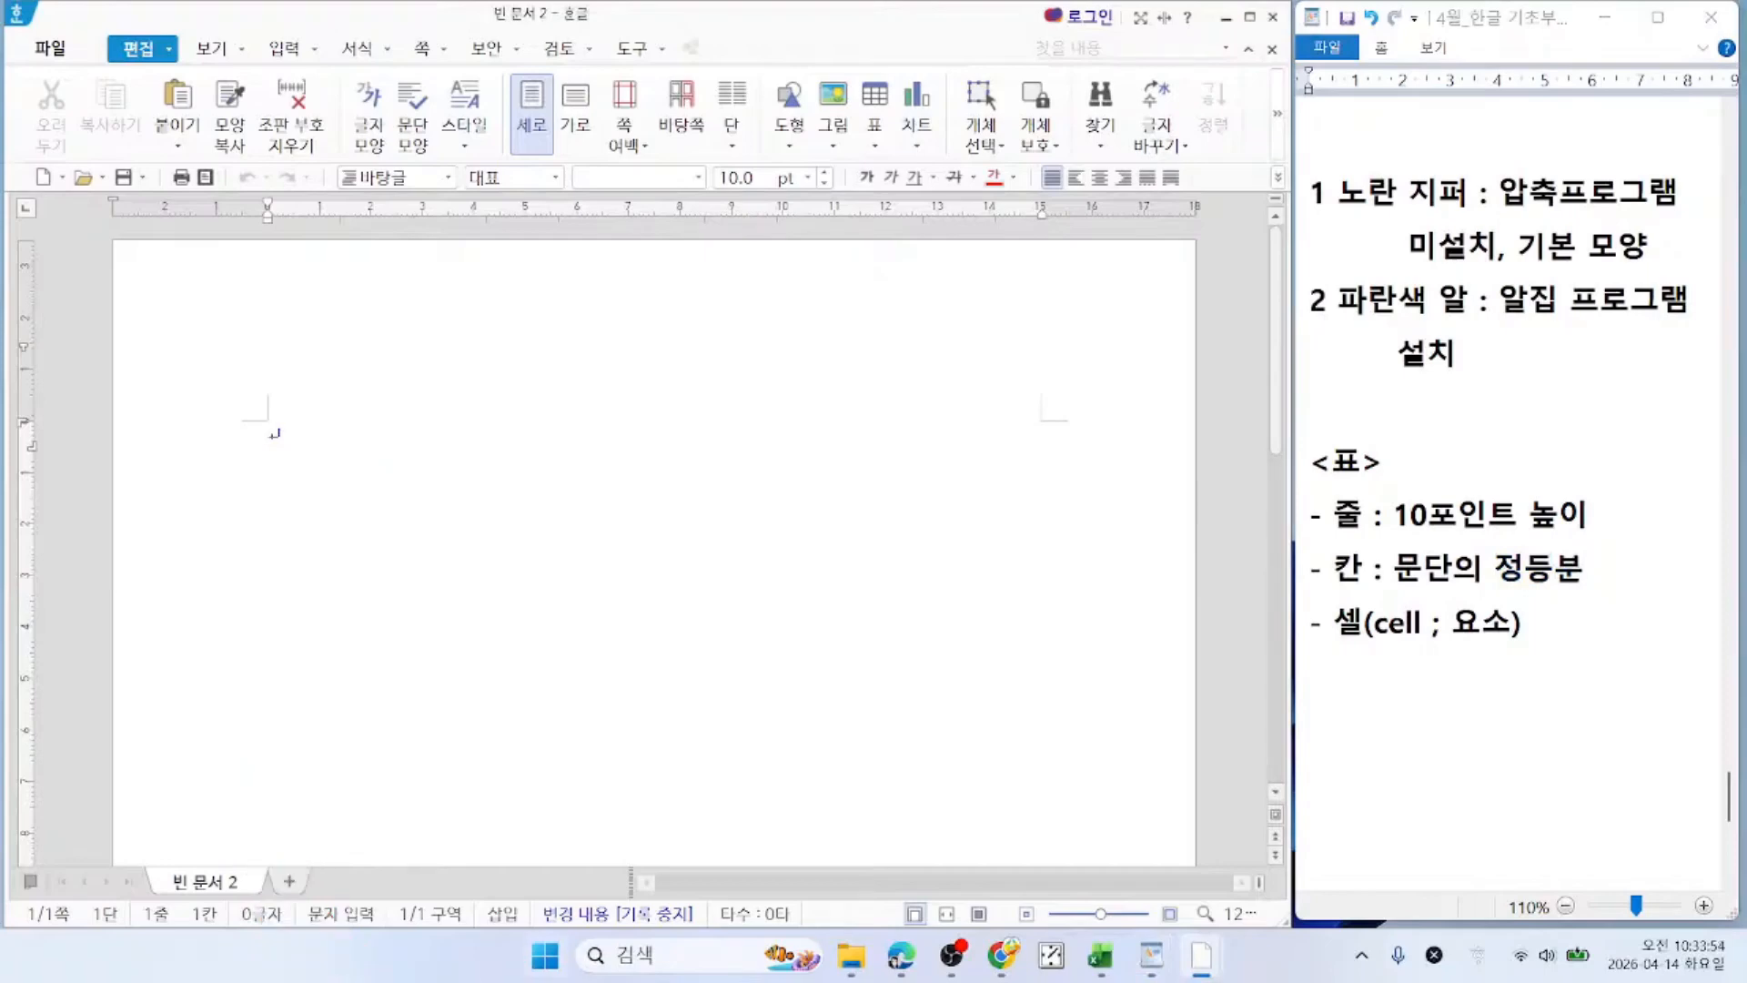
key("Hangul")
left_click(851, 960)
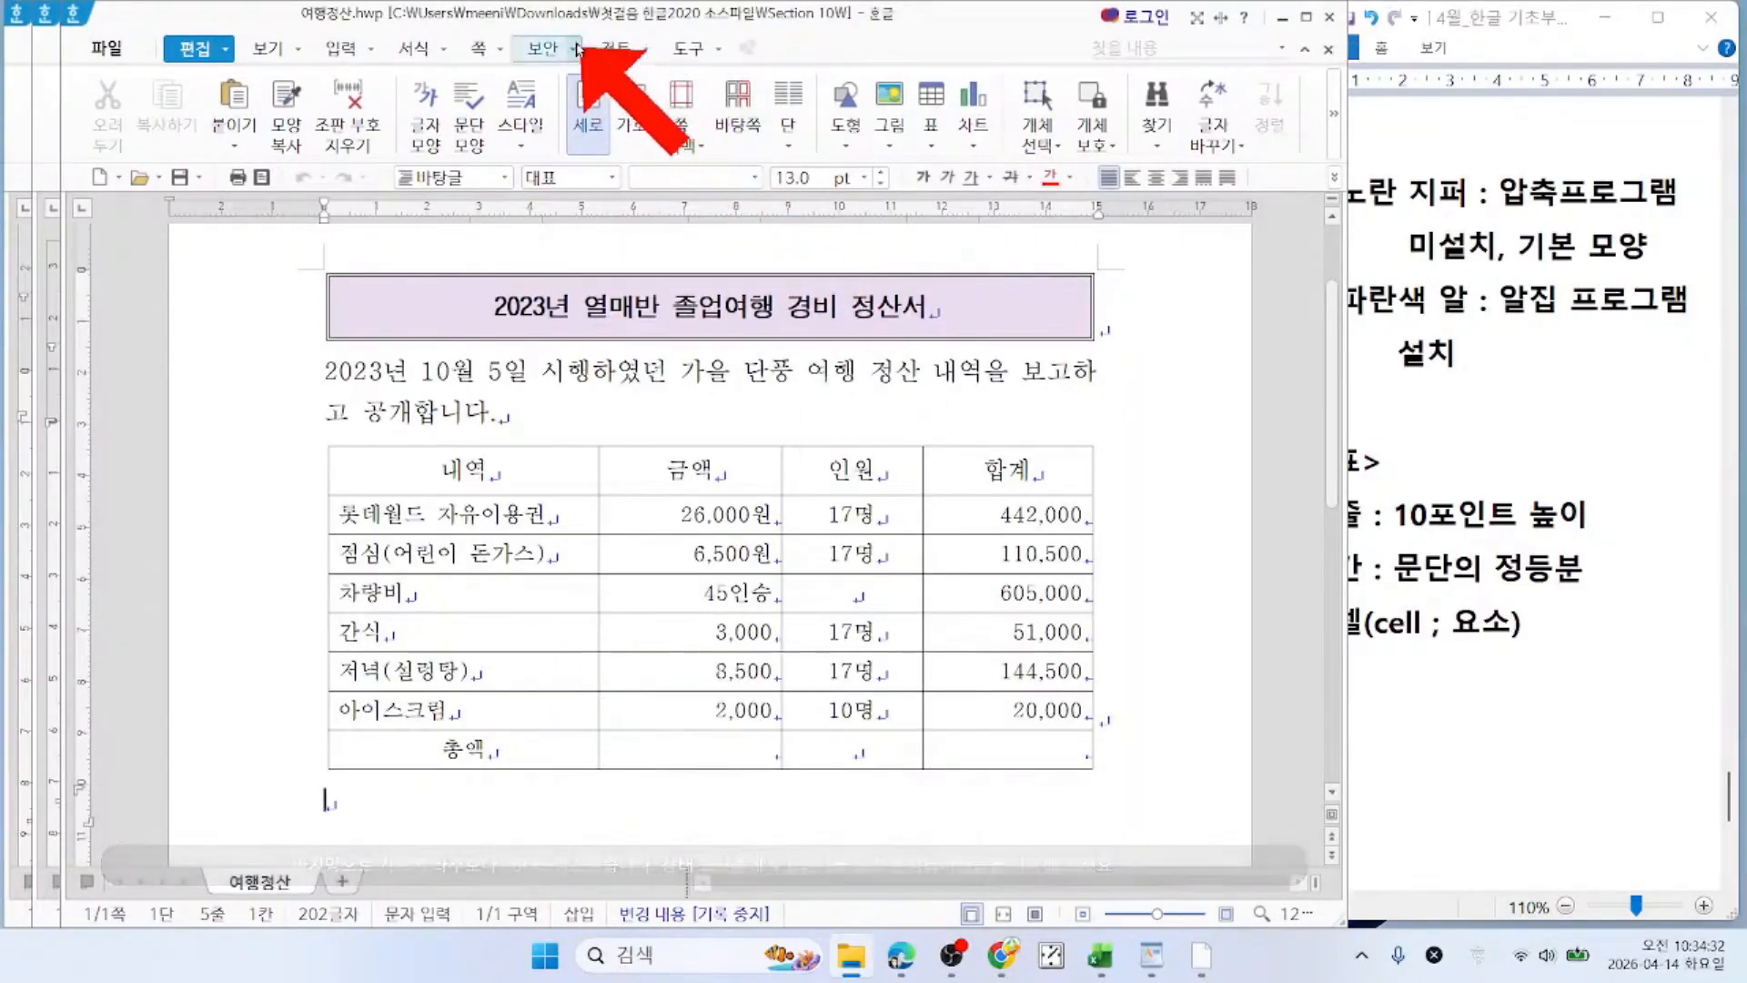
left_click_drag(539, 23, 484, 23)
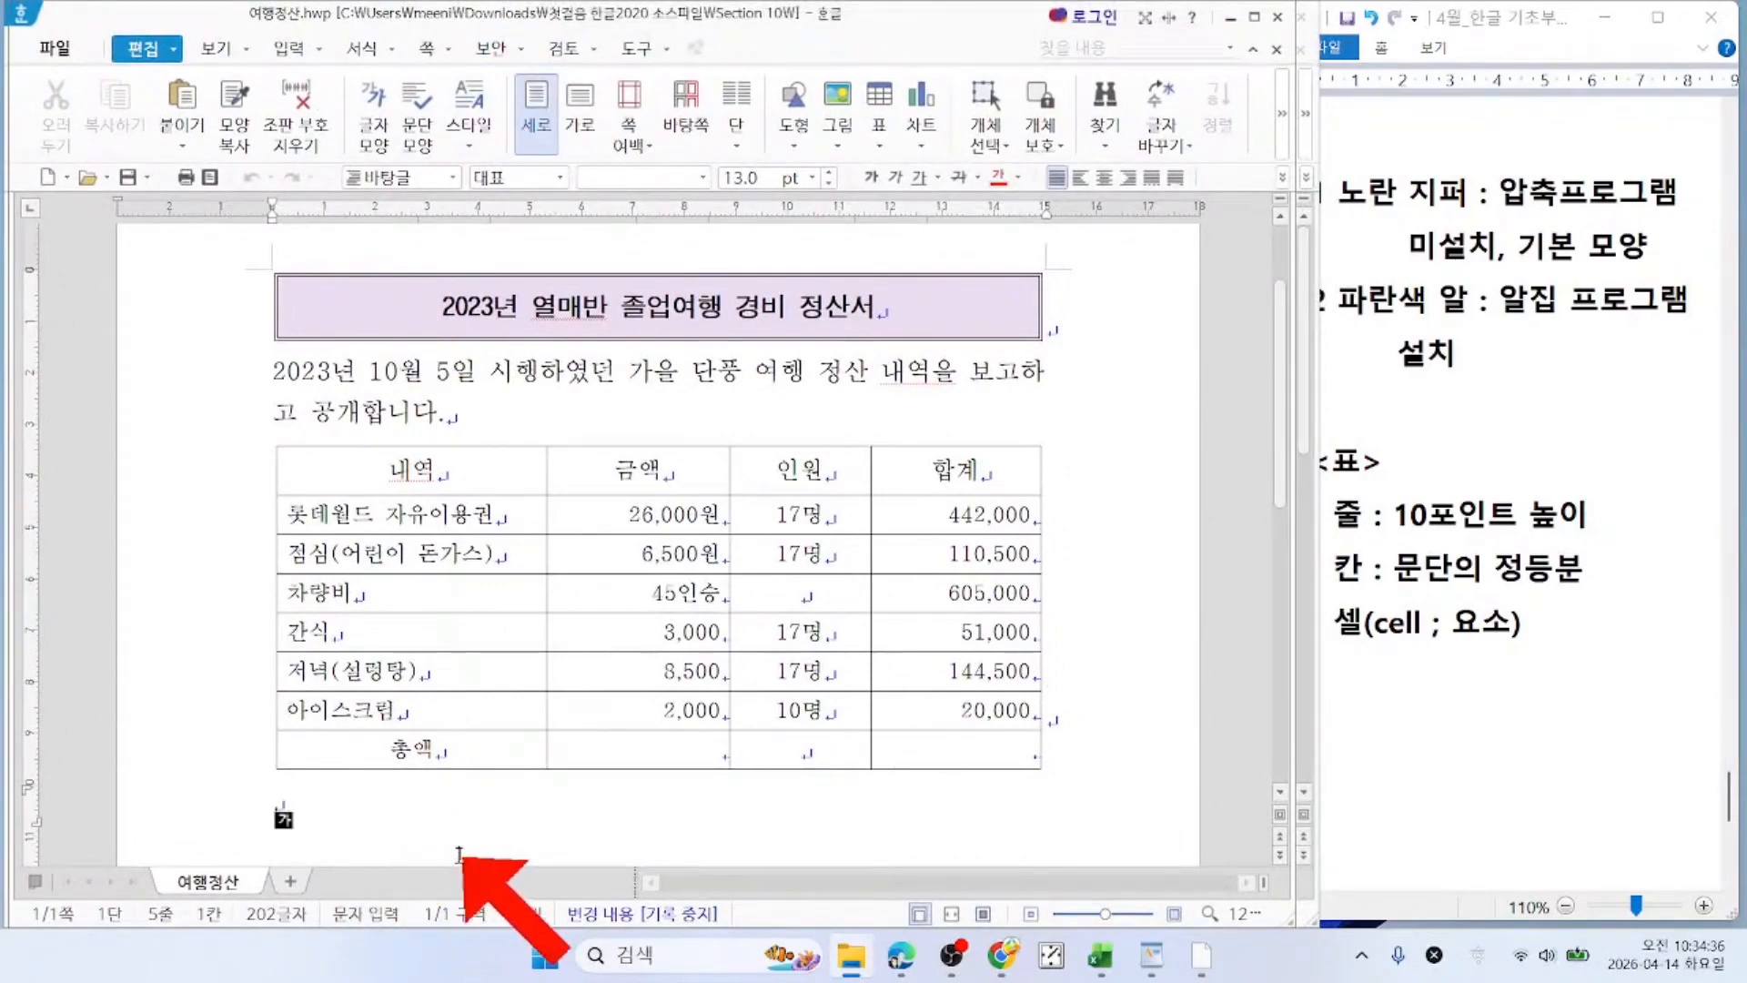
Step: Examine the rows, columns and individual cells of the travel expense table, and minimize the 여행정산.hwp window
key("ctrl+1")
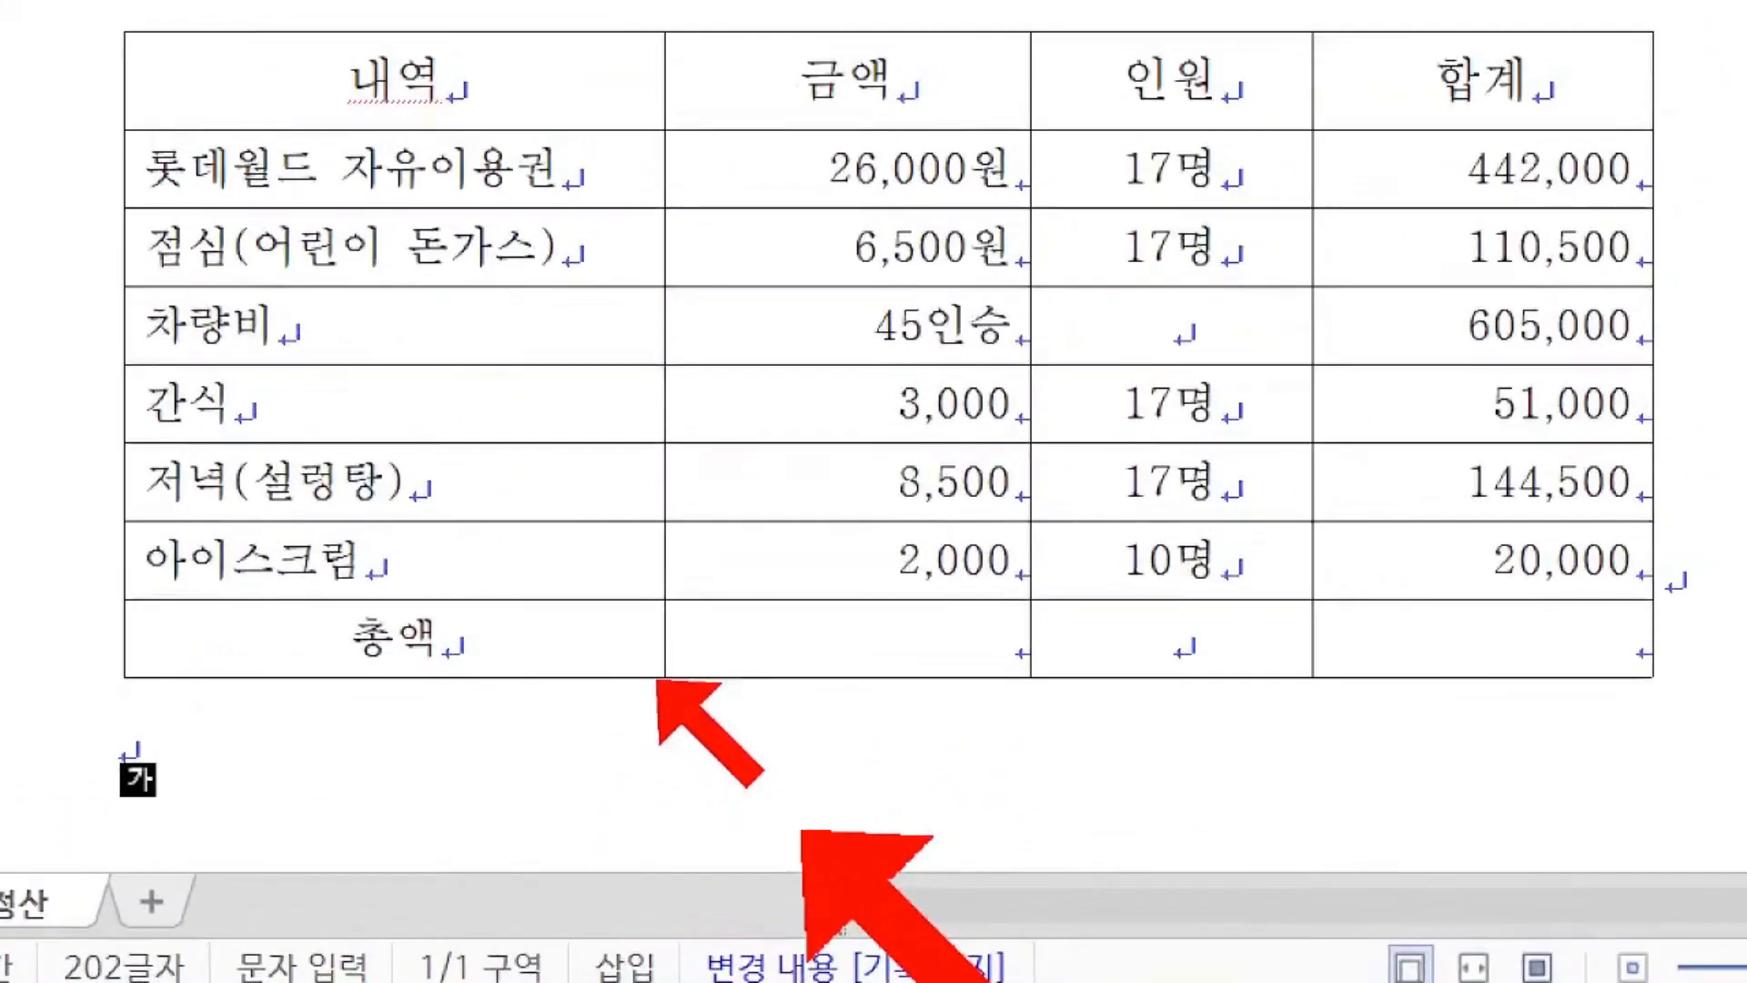
left_click(636, 638)
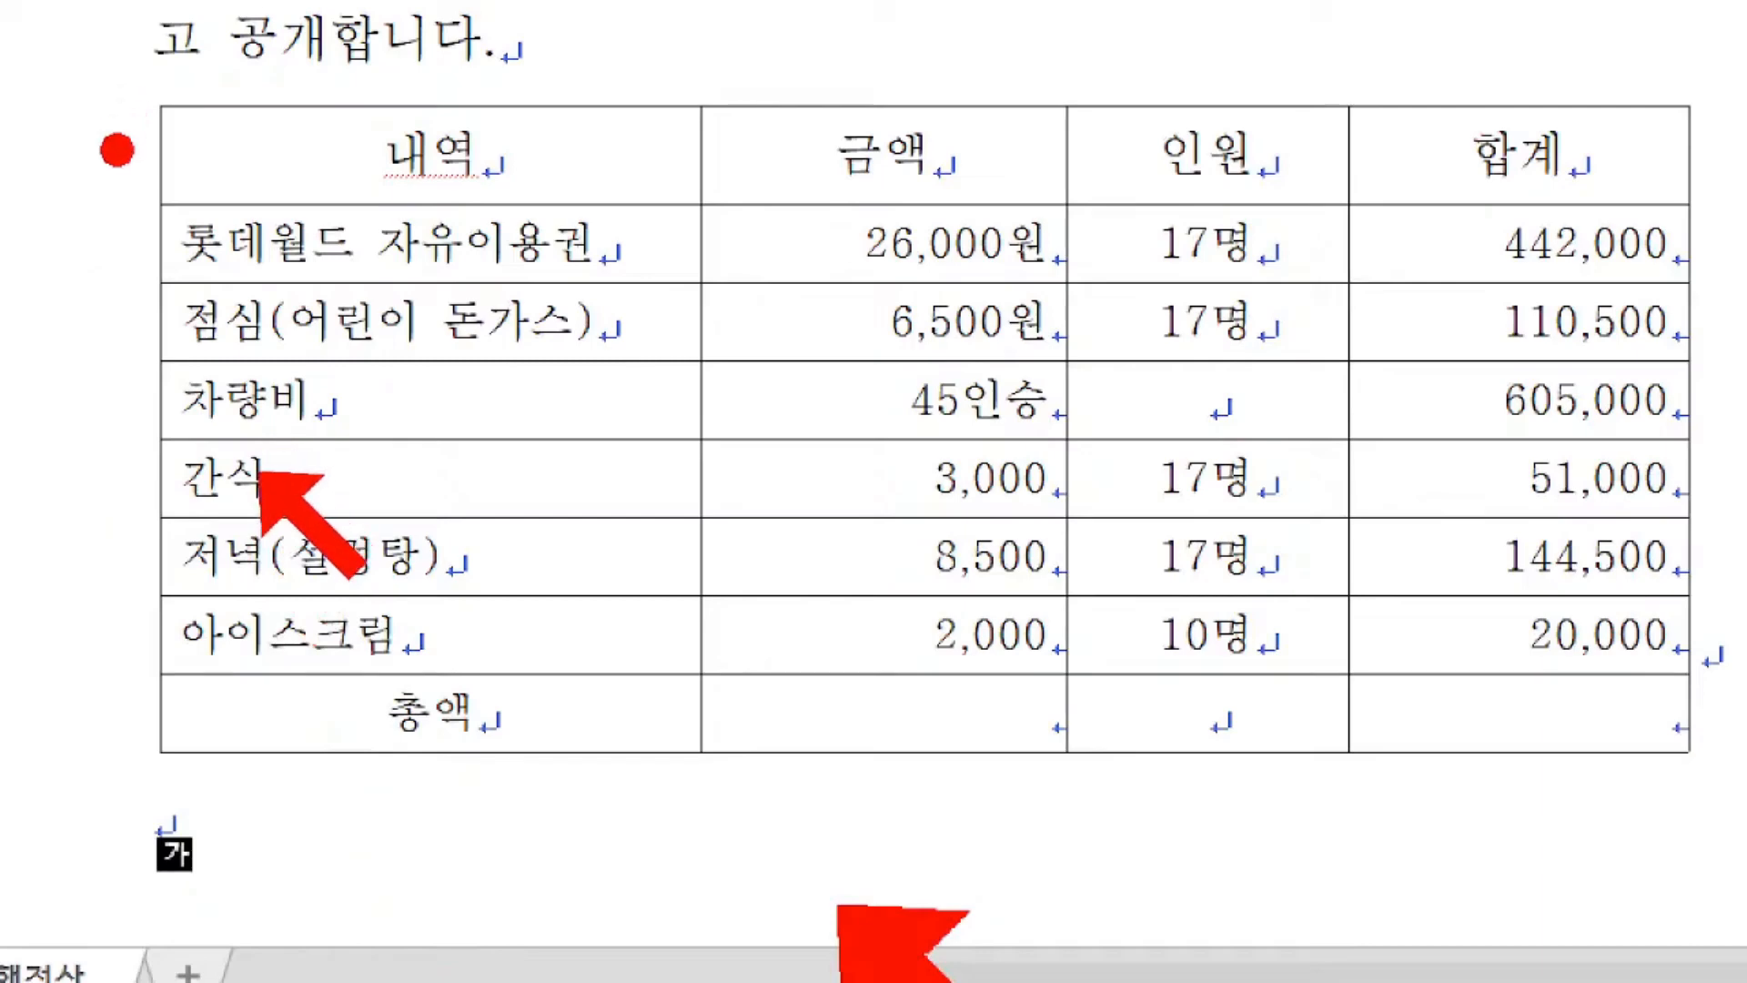
mouse_move(135, 99)
left_mouse_down()
mouse_move(97, 148)
mouse_move(129, 211)
mouse_move(127, 292)
mouse_move(91, 323)
mouse_move(151, 373)
mouse_move(168, 446)
mouse_move(91, 592)
mouse_move(150, 623)
mouse_move(100, 746)
mouse_move(155, 779)
left_mouse_up()
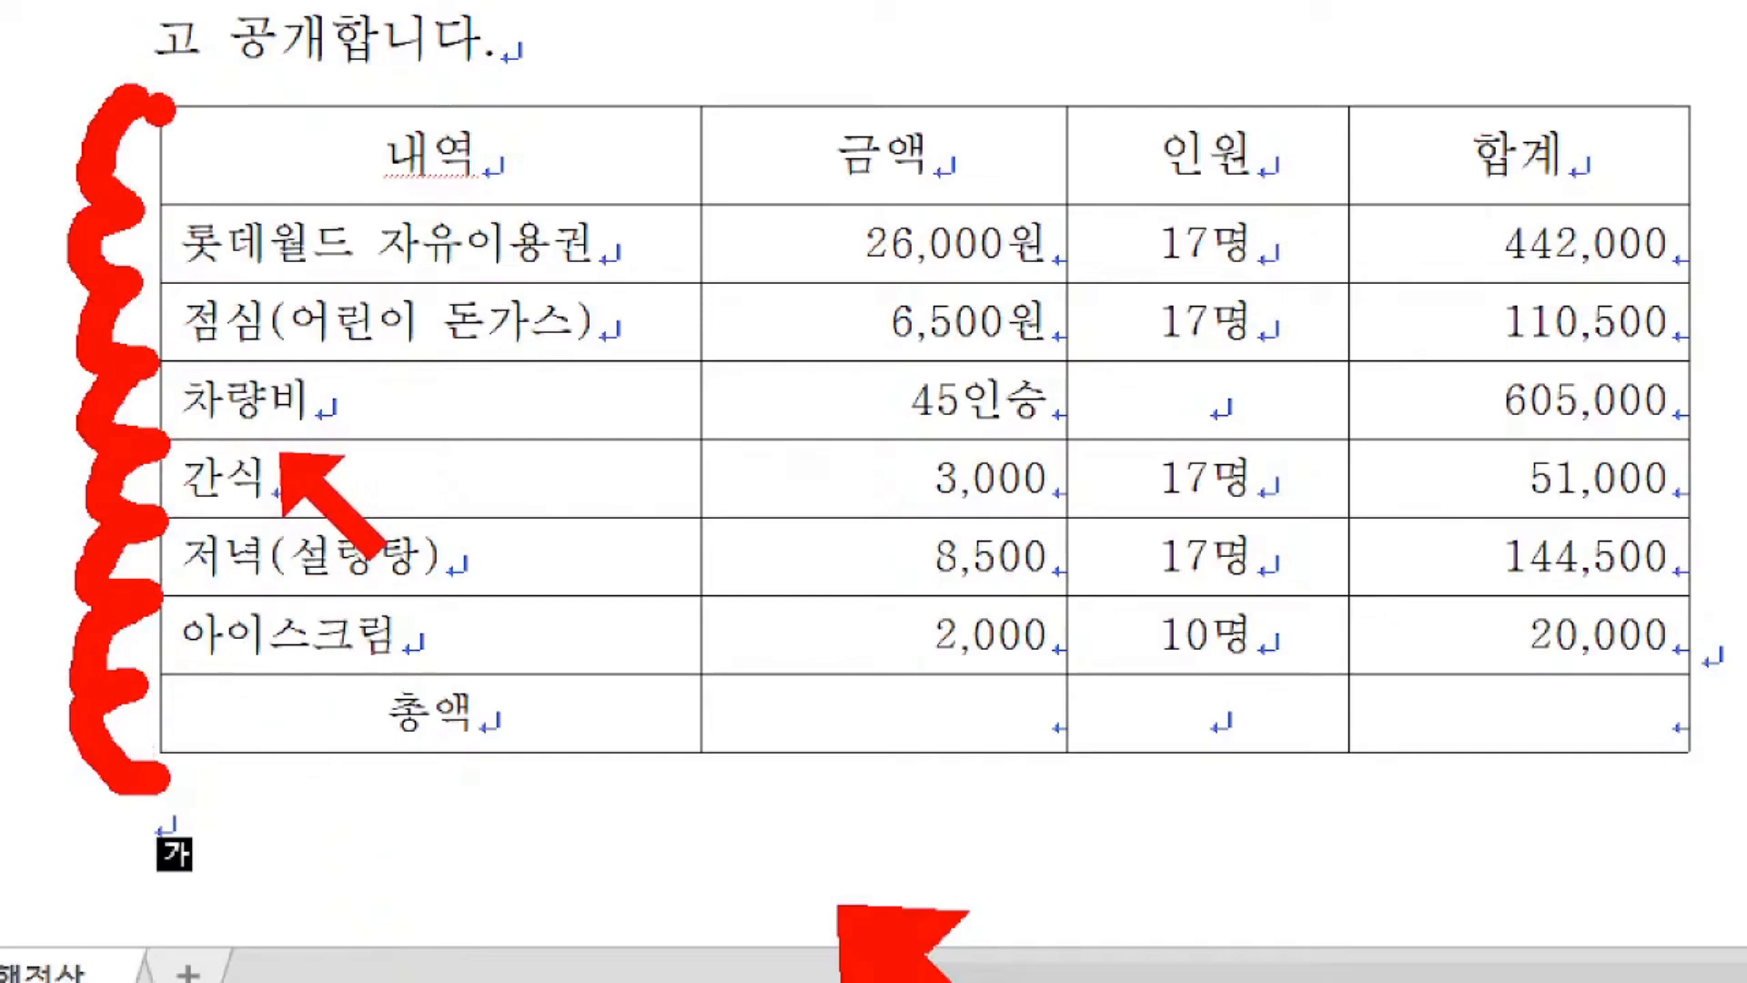
mouse_move(150, 101)
left_mouse_down()
mouse_move(227, 41)
mouse_move(323, 23)
mouse_move(487, 55)
mouse_move(614, 109)
mouse_move(741, 45)
mouse_move(1029, 114)
mouse_move(1183, 22)
mouse_move(1347, 141)
mouse_move(1566, 9)
mouse_move(1684, 128)
left_mouse_up()
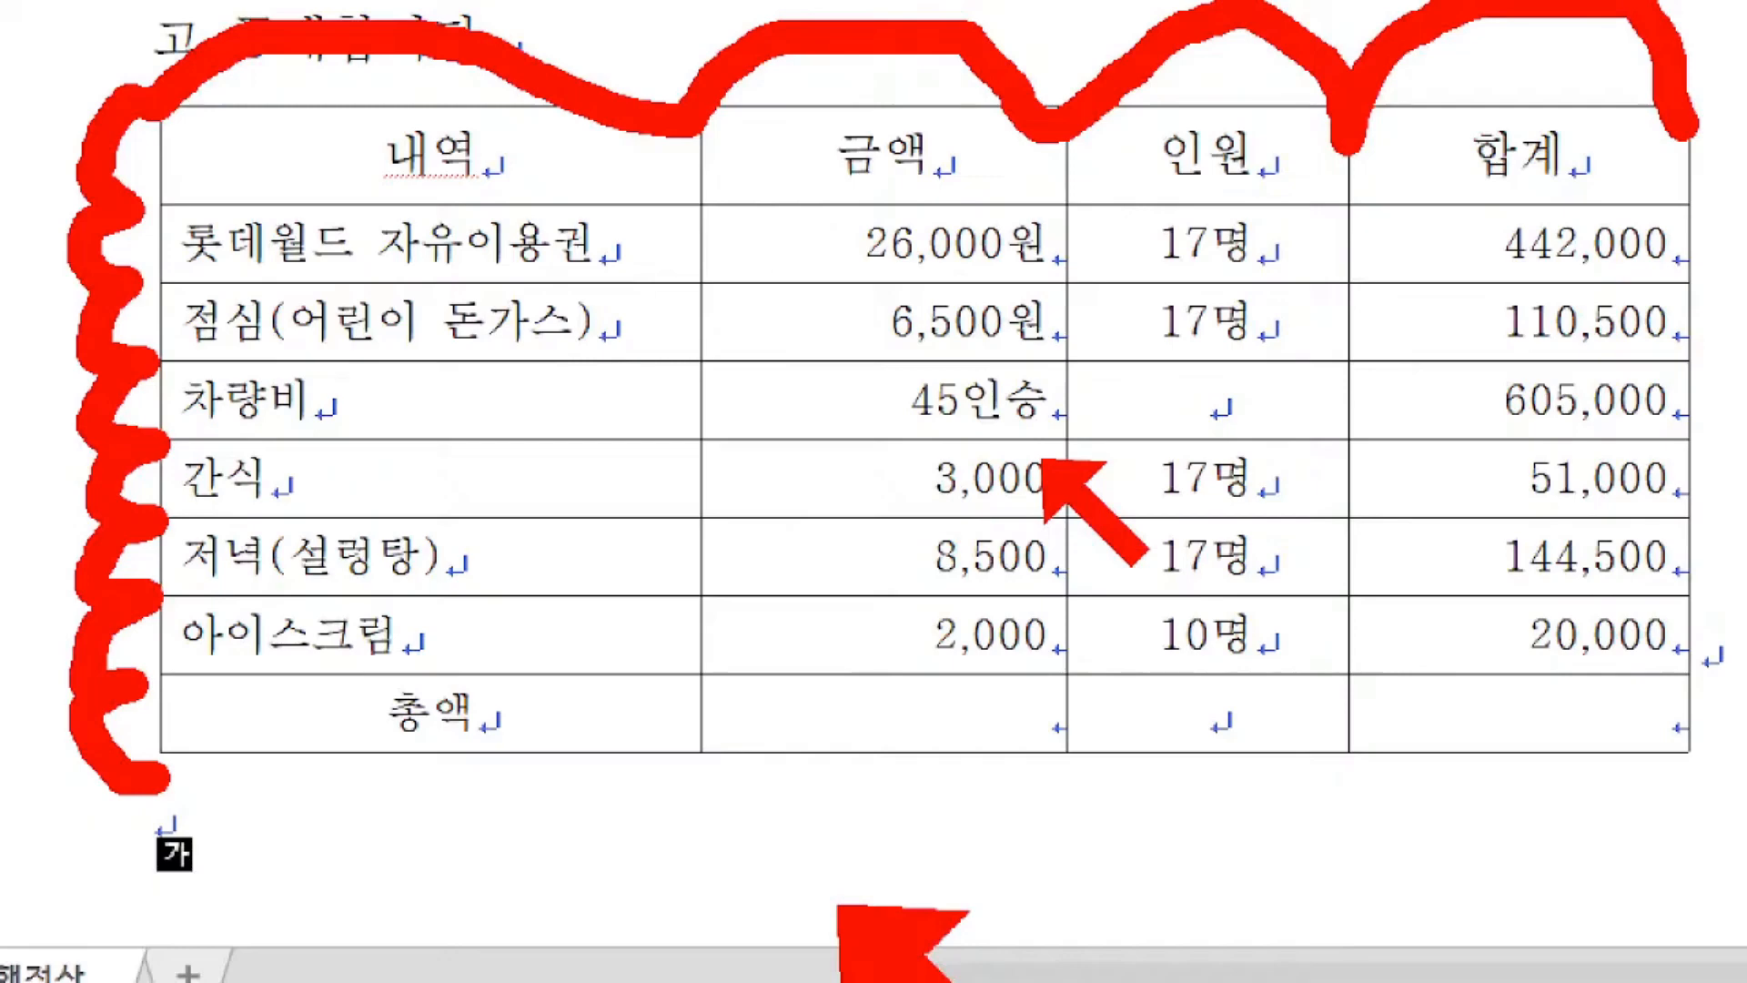
mouse_move(313, 84)
left_mouse_down()
mouse_move(146, 177)
mouse_move(556, 214)
mouse_move(719, 86)
mouse_move(377, 87)
left_mouse_up()
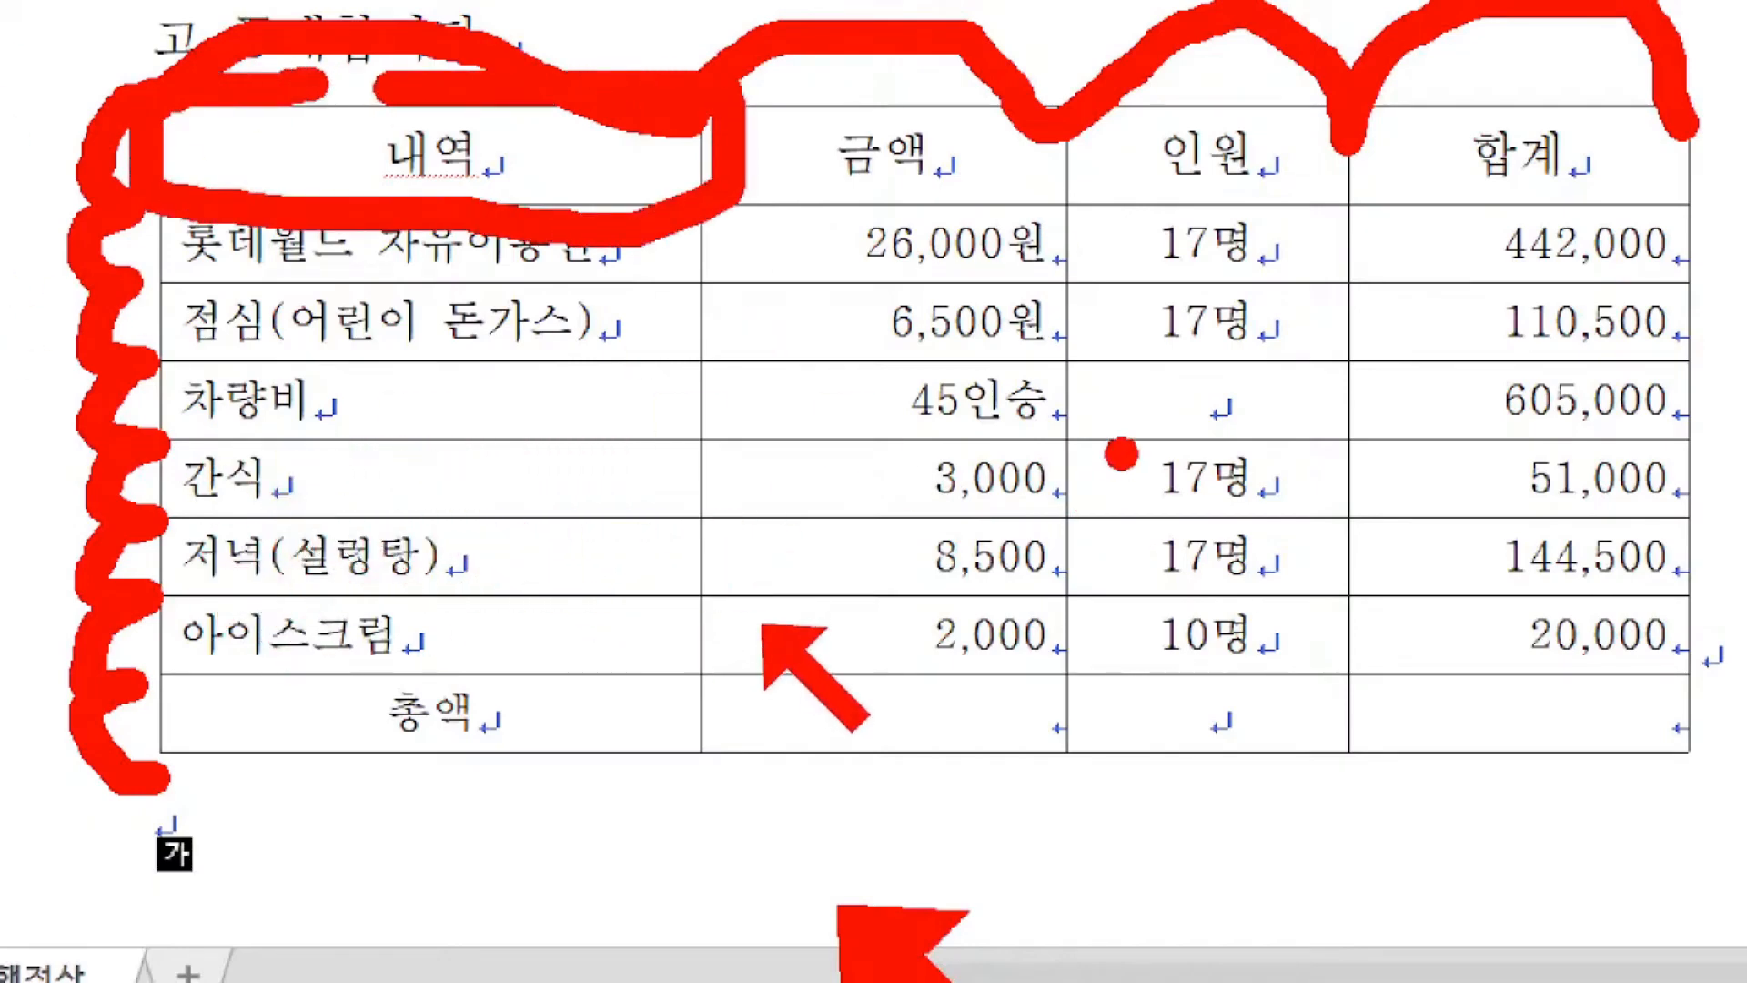
left_click(850, 308)
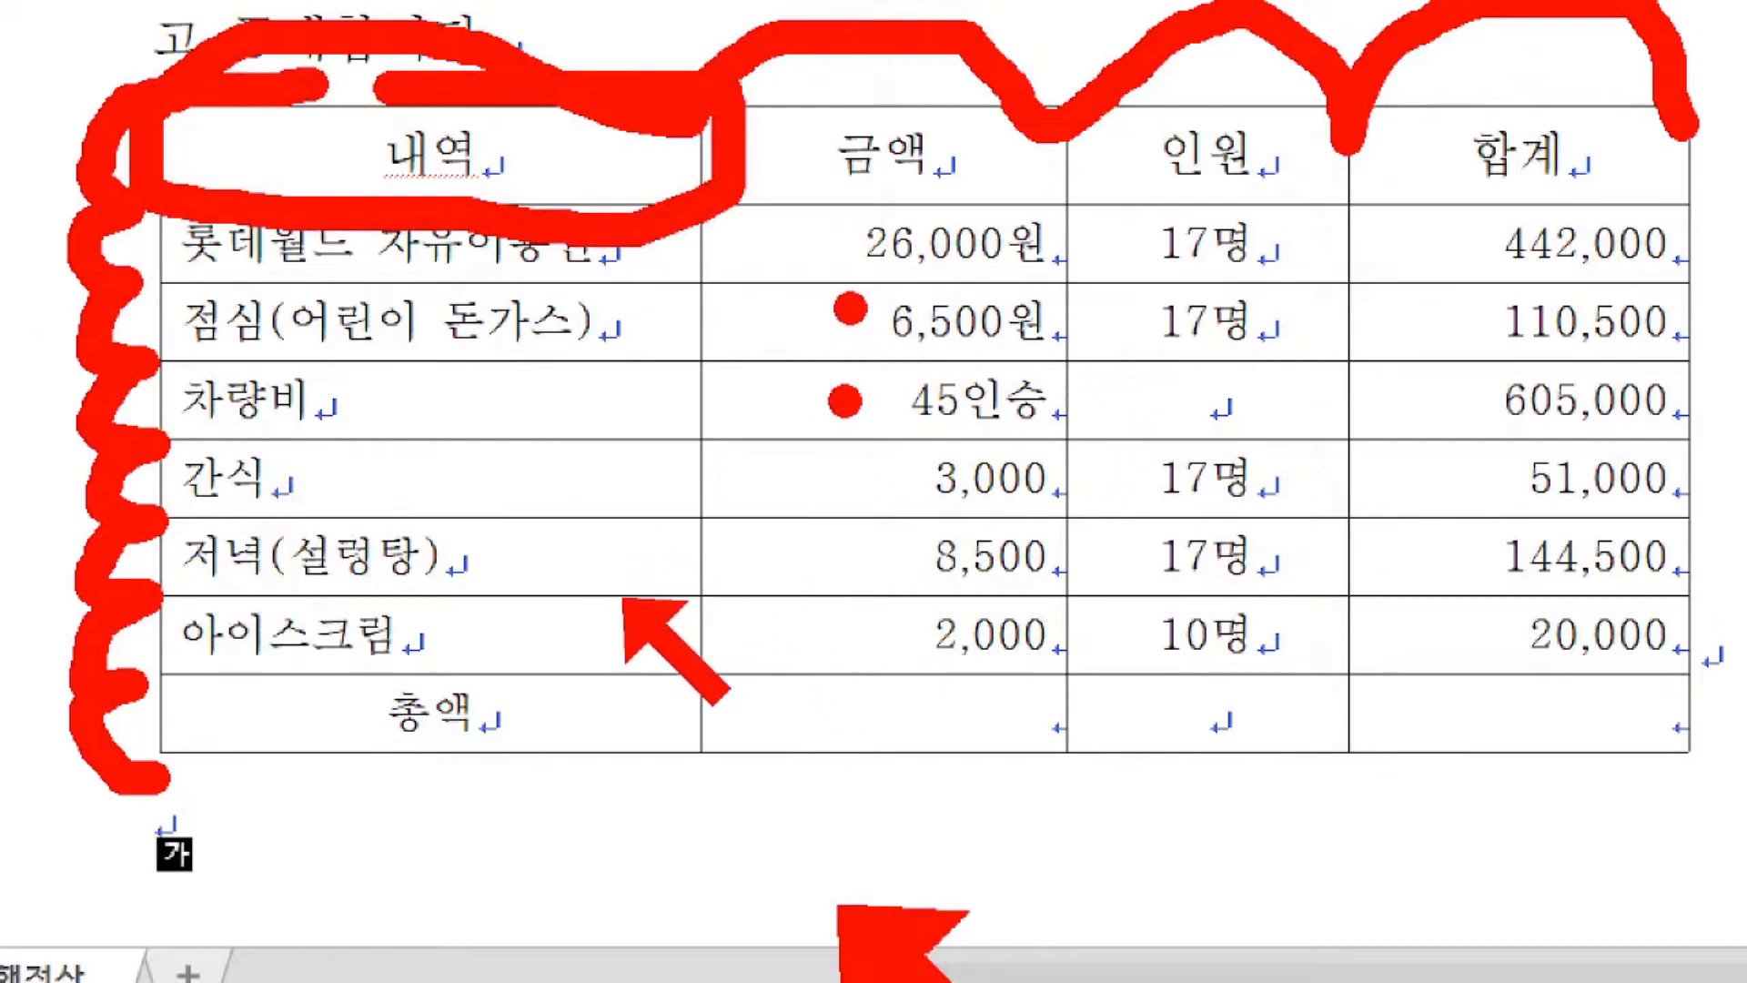
left_click(846, 401)
left_click(852, 485)
left_click(850, 558)
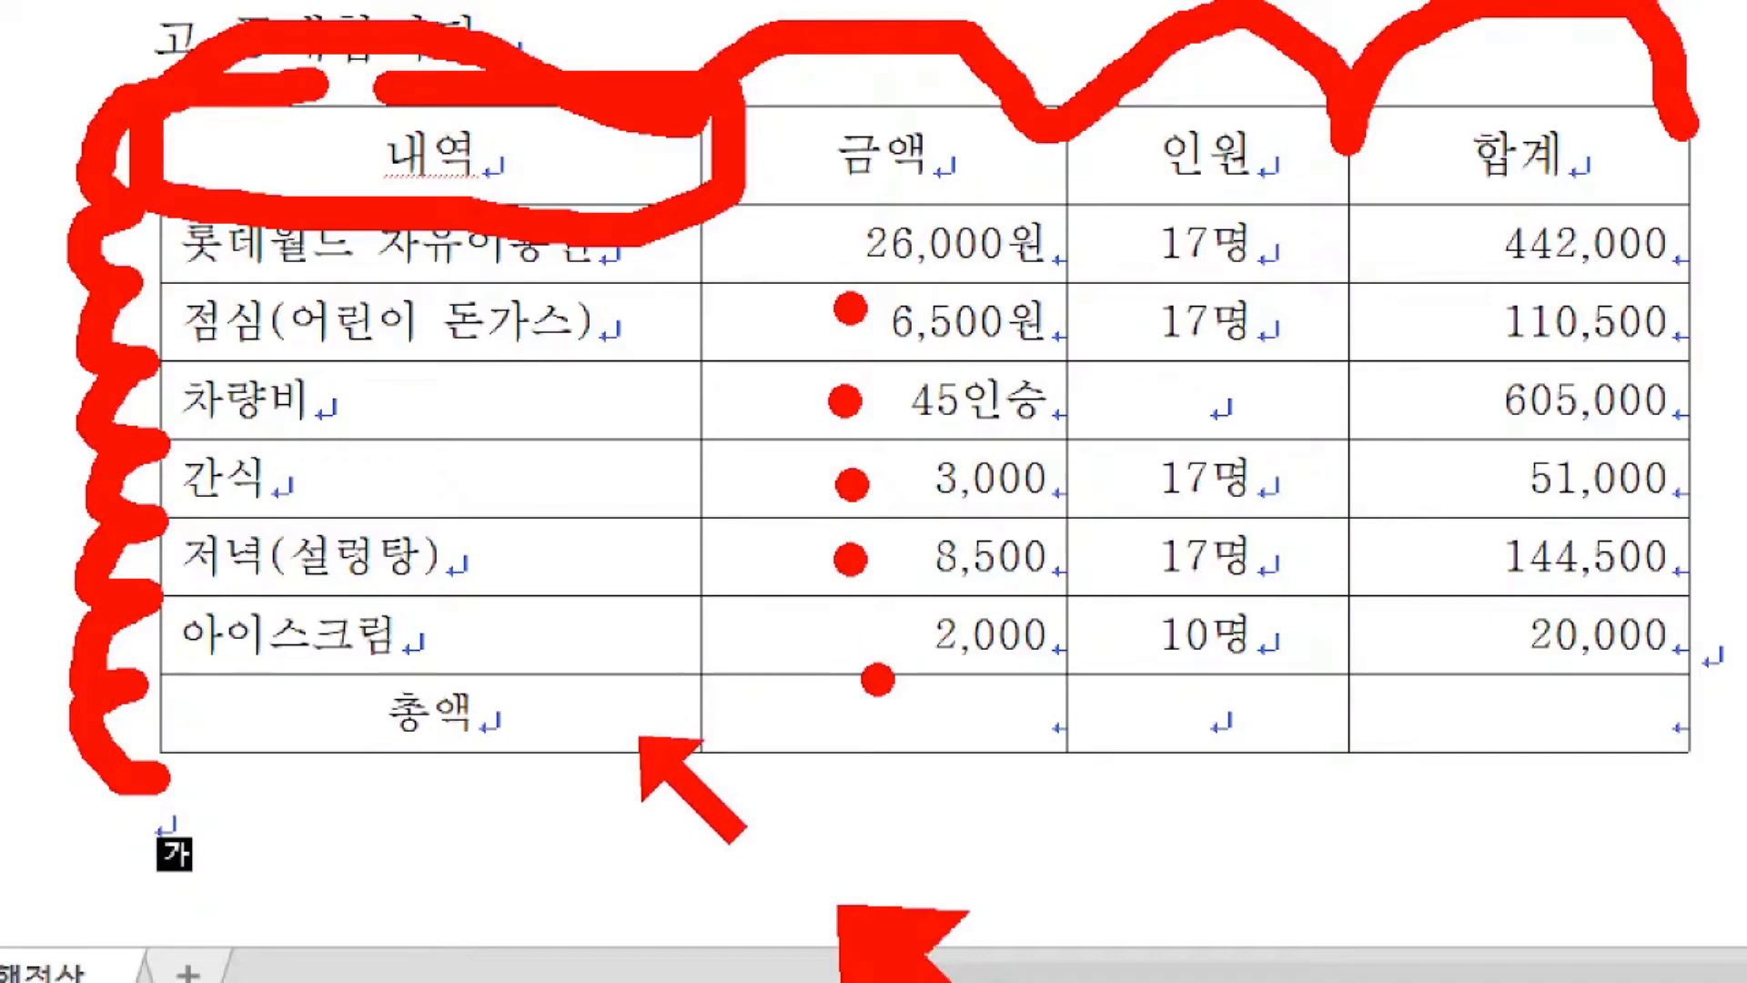
key("Escape")
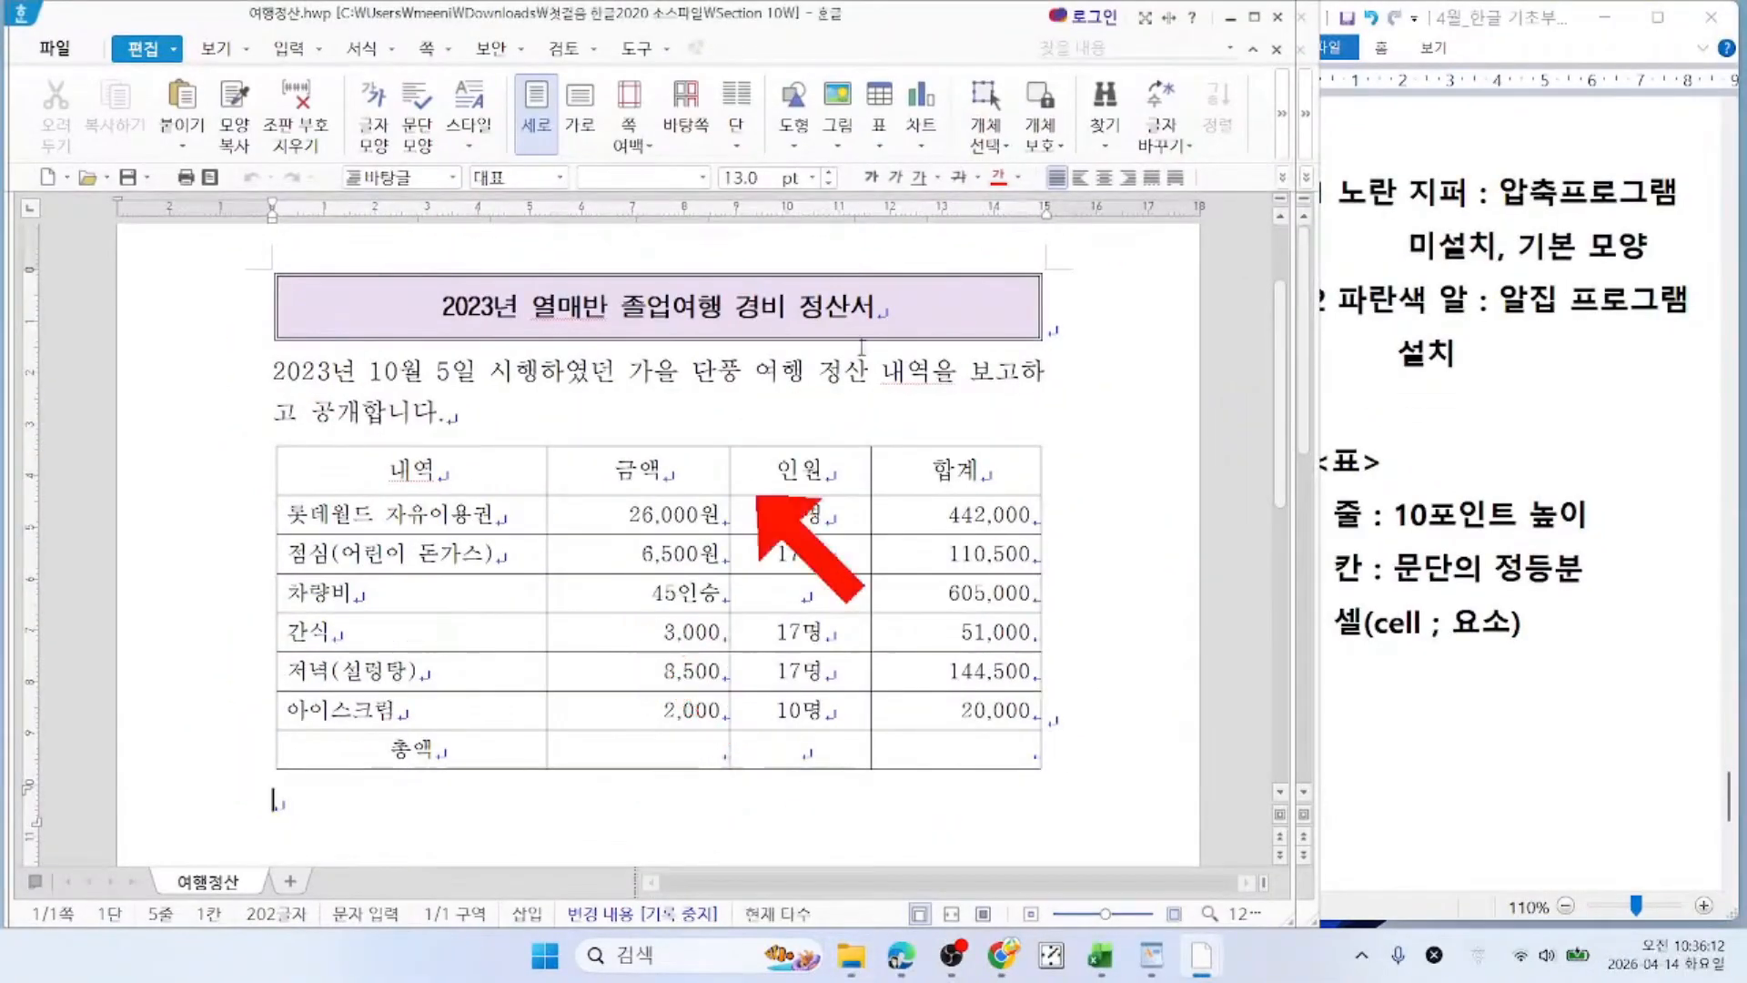
left_click(1231, 18)
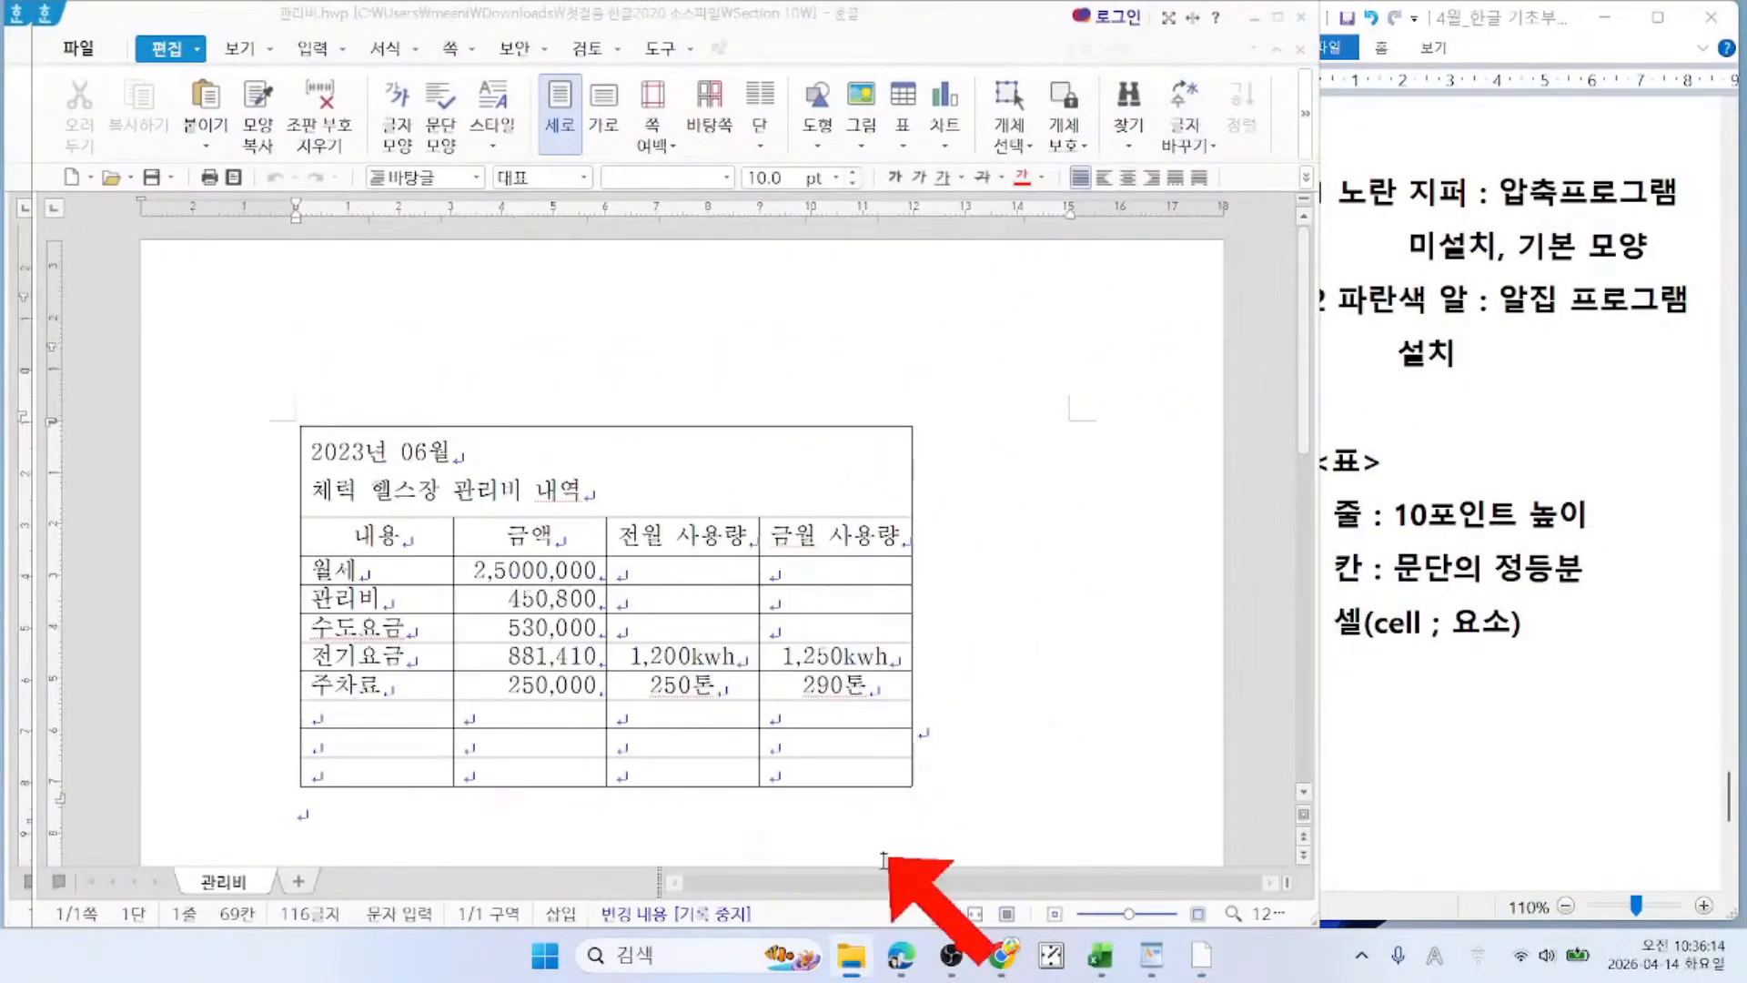
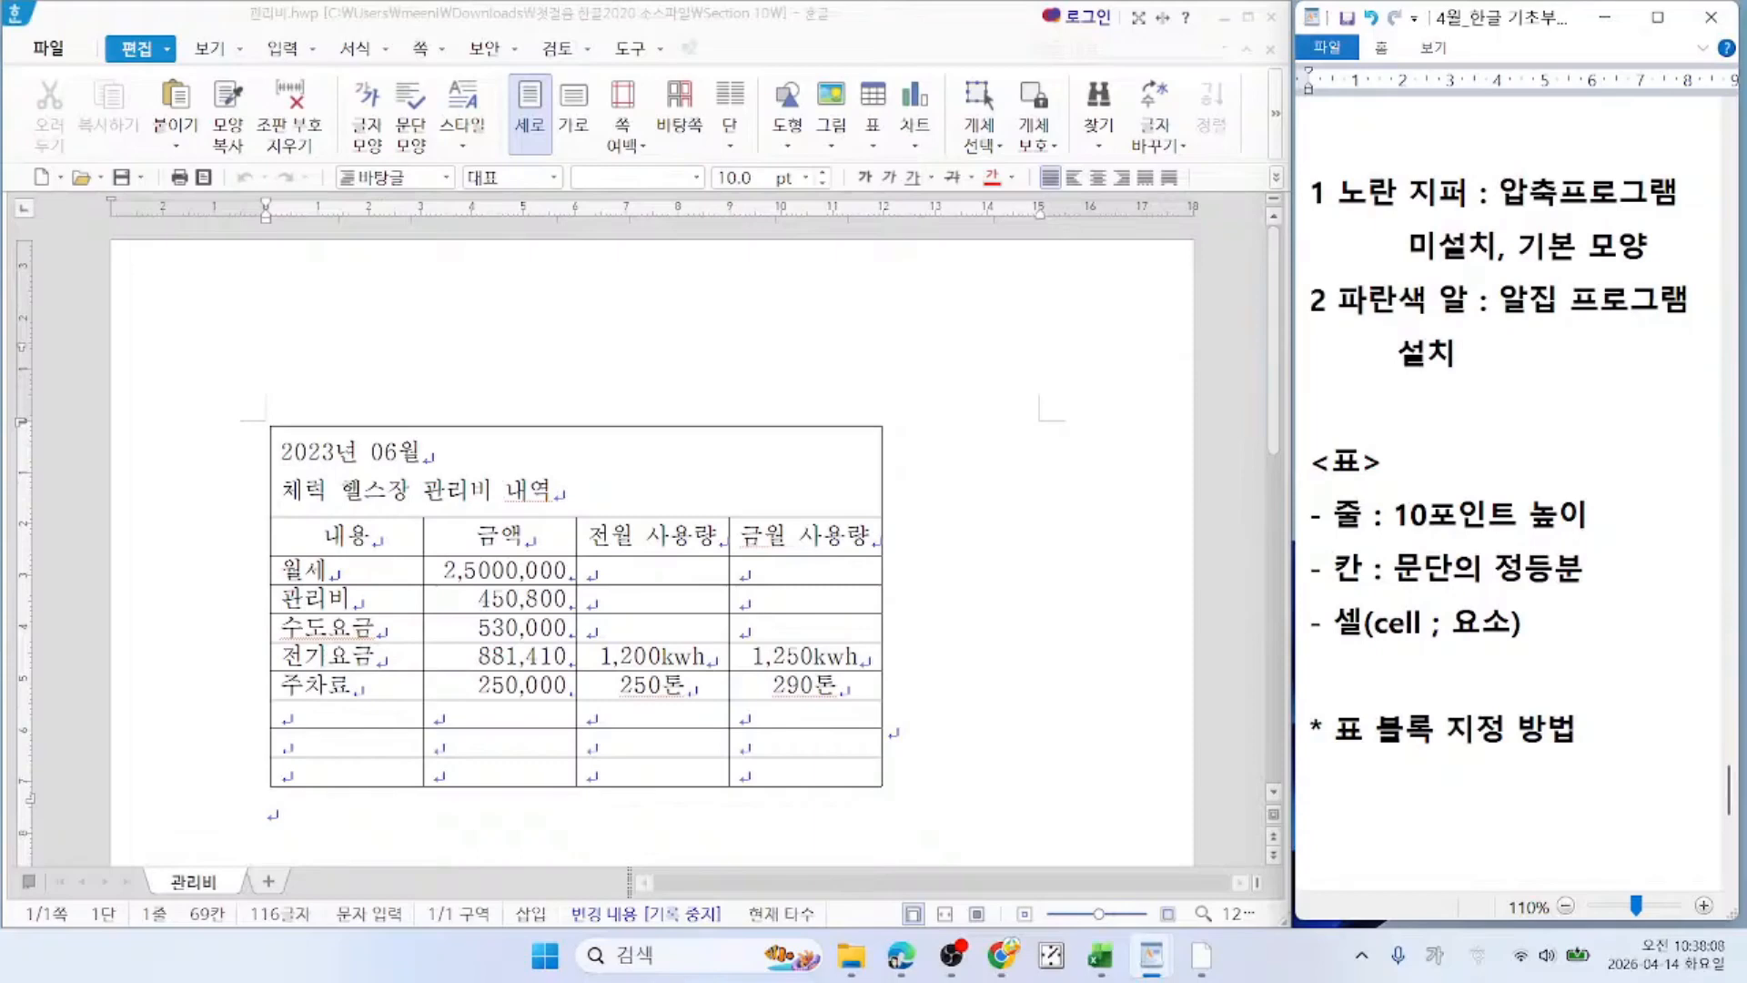
Step: Add the line "* 표 크기 조절 방법" to the notes below "* 표 블록 지정 방법", and return to 관리비.hwp
type("* 표 크기 조절 ")
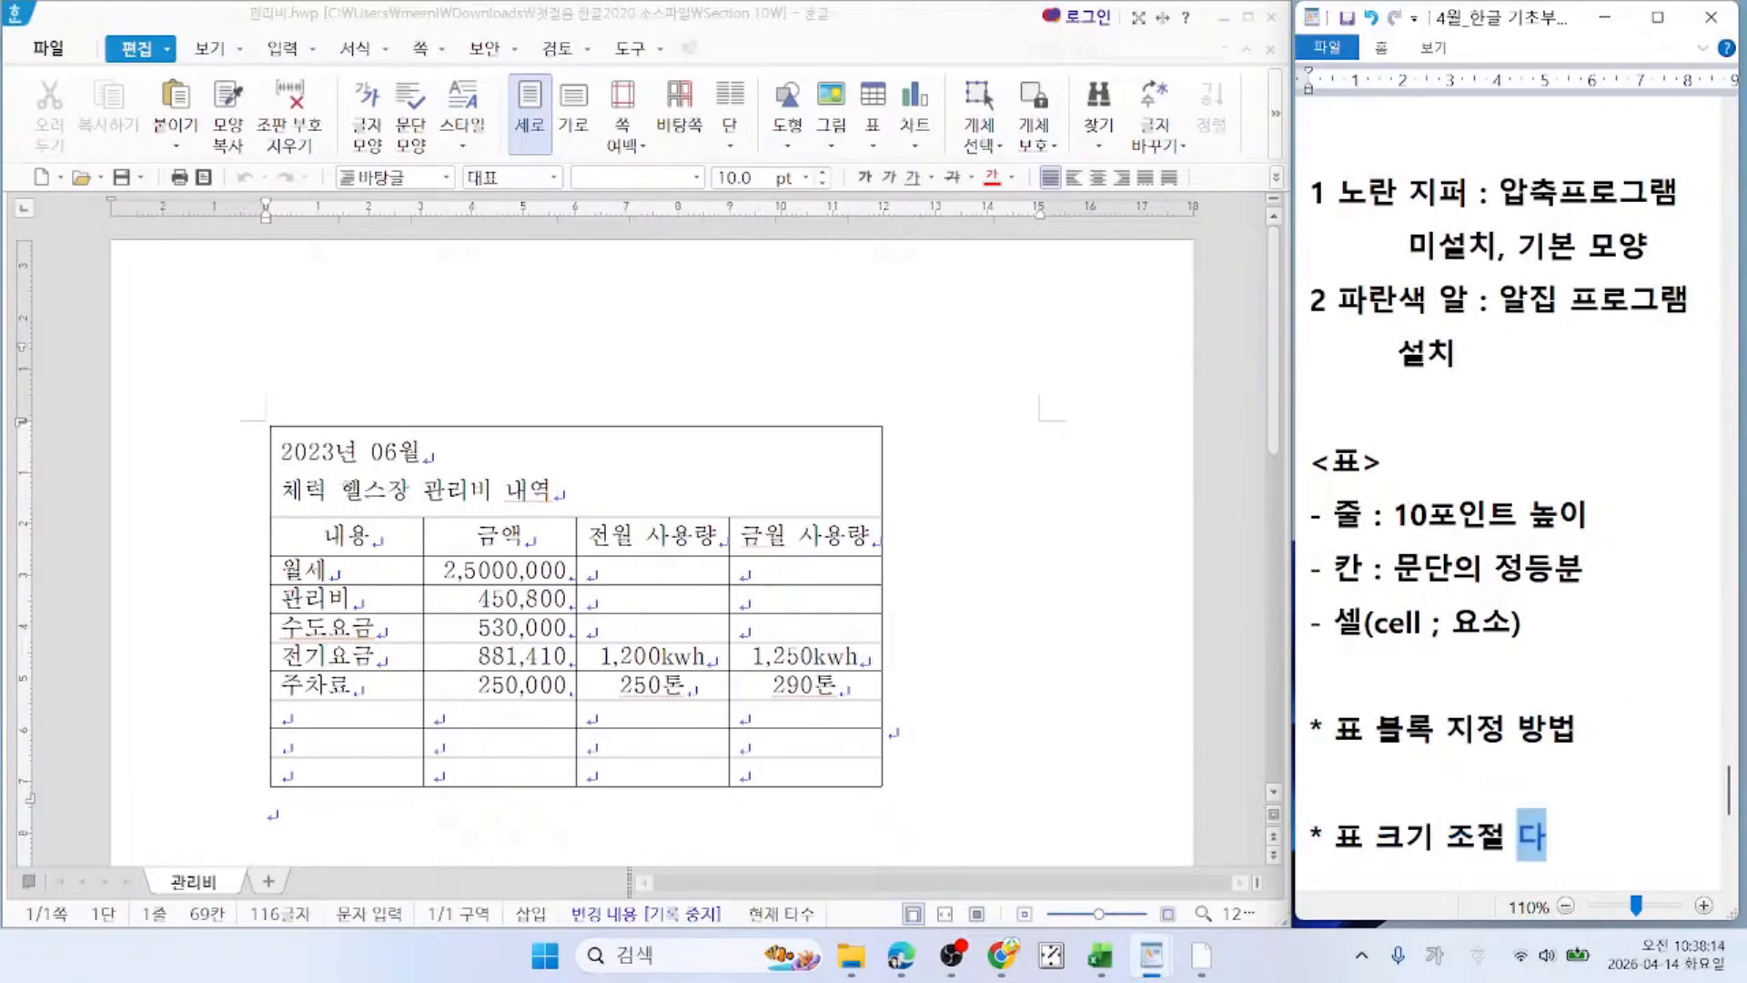
type("방법")
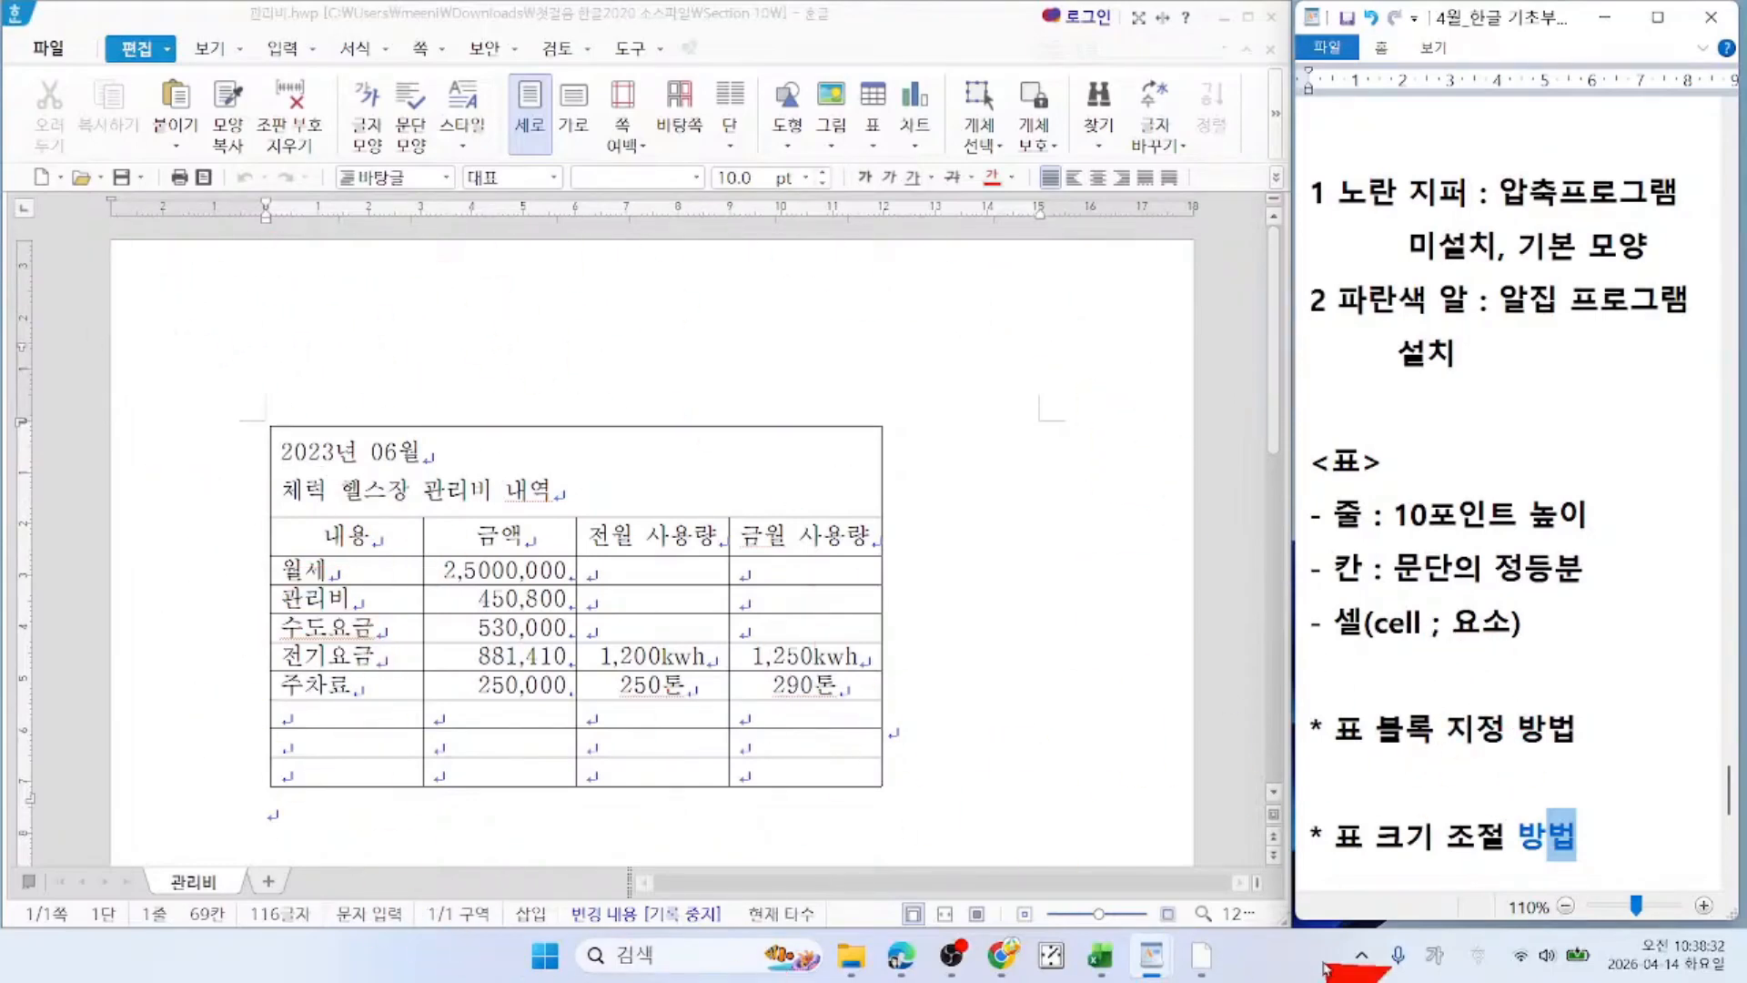
mouse_move(1151, 956)
mouse_move(1047, 876)
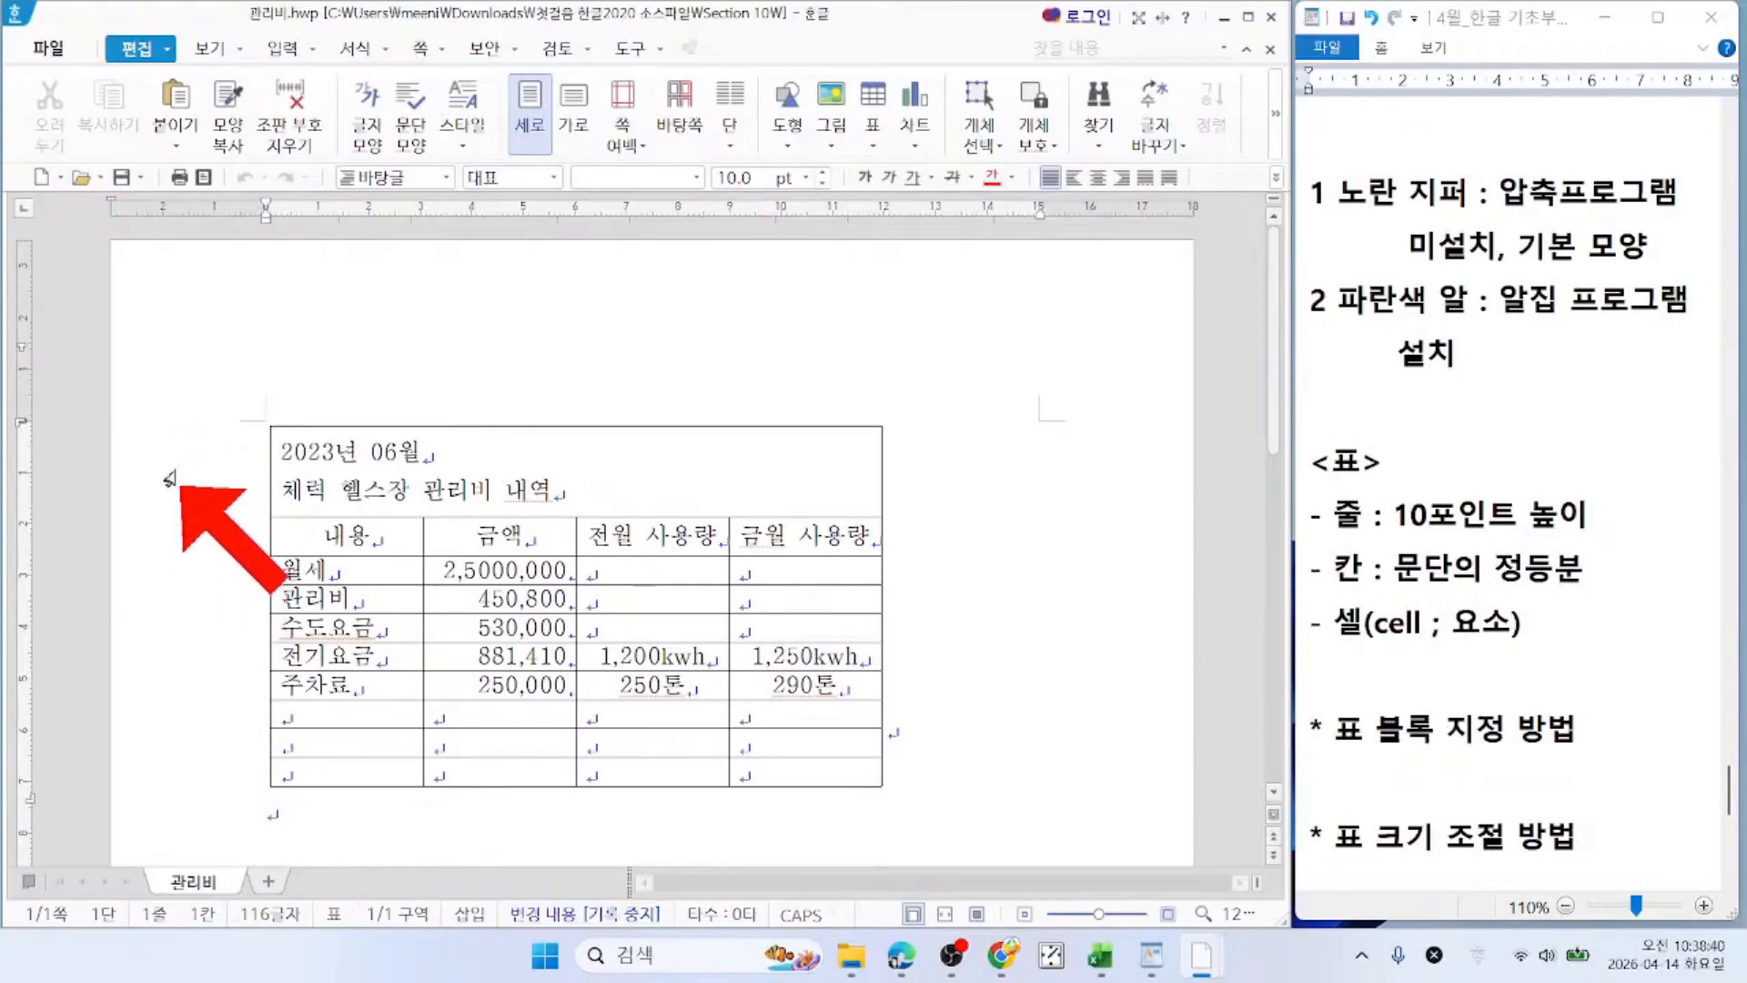
Step: Create a new blank document and place its window beside the notes
key("ctrl")
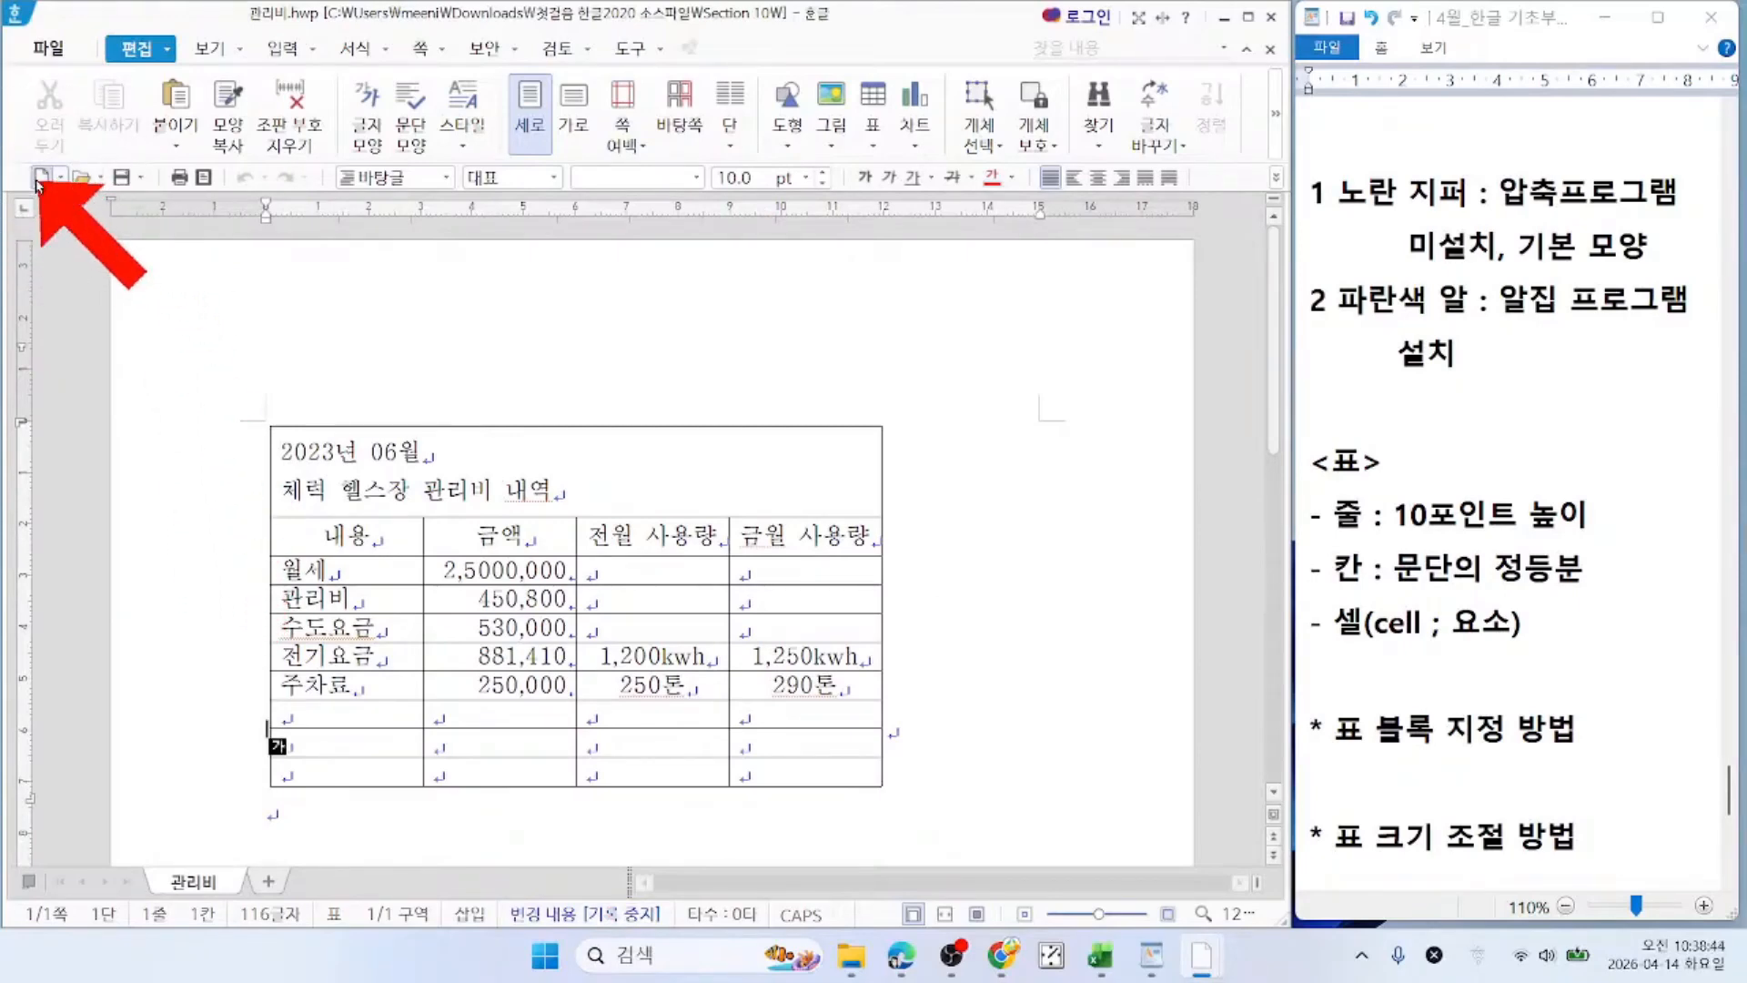
left_click(42, 178)
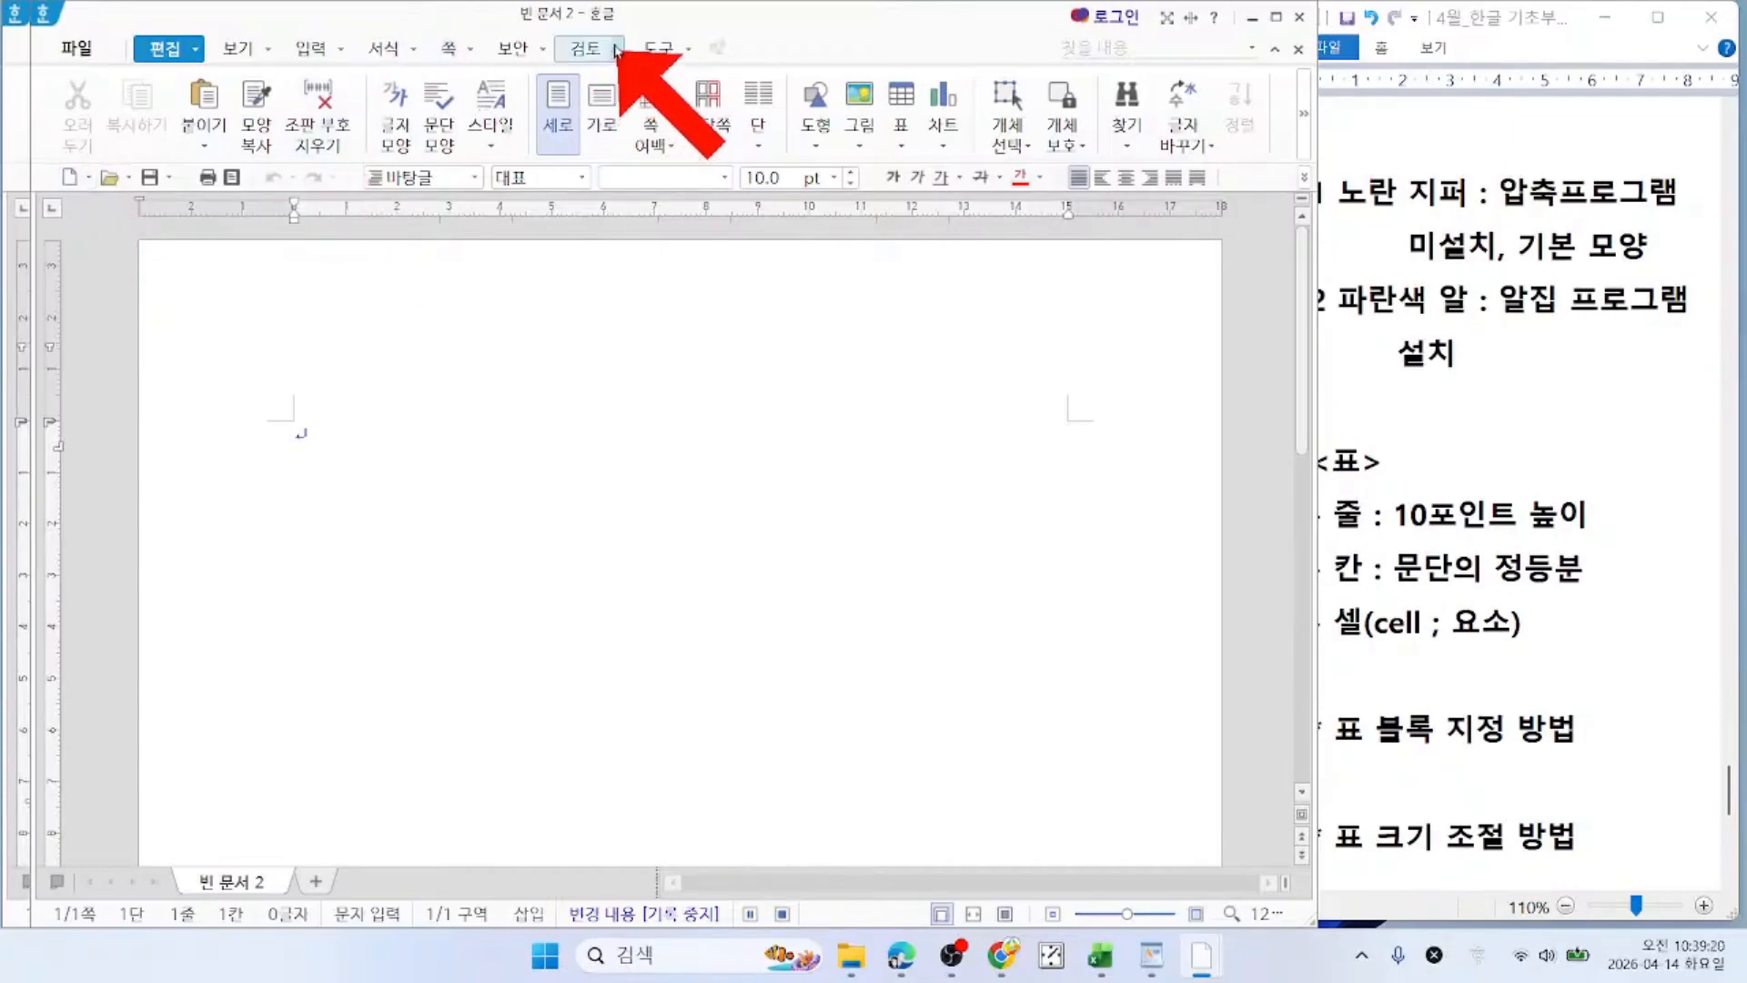
left_click_drag(622, 19, 588, 27)
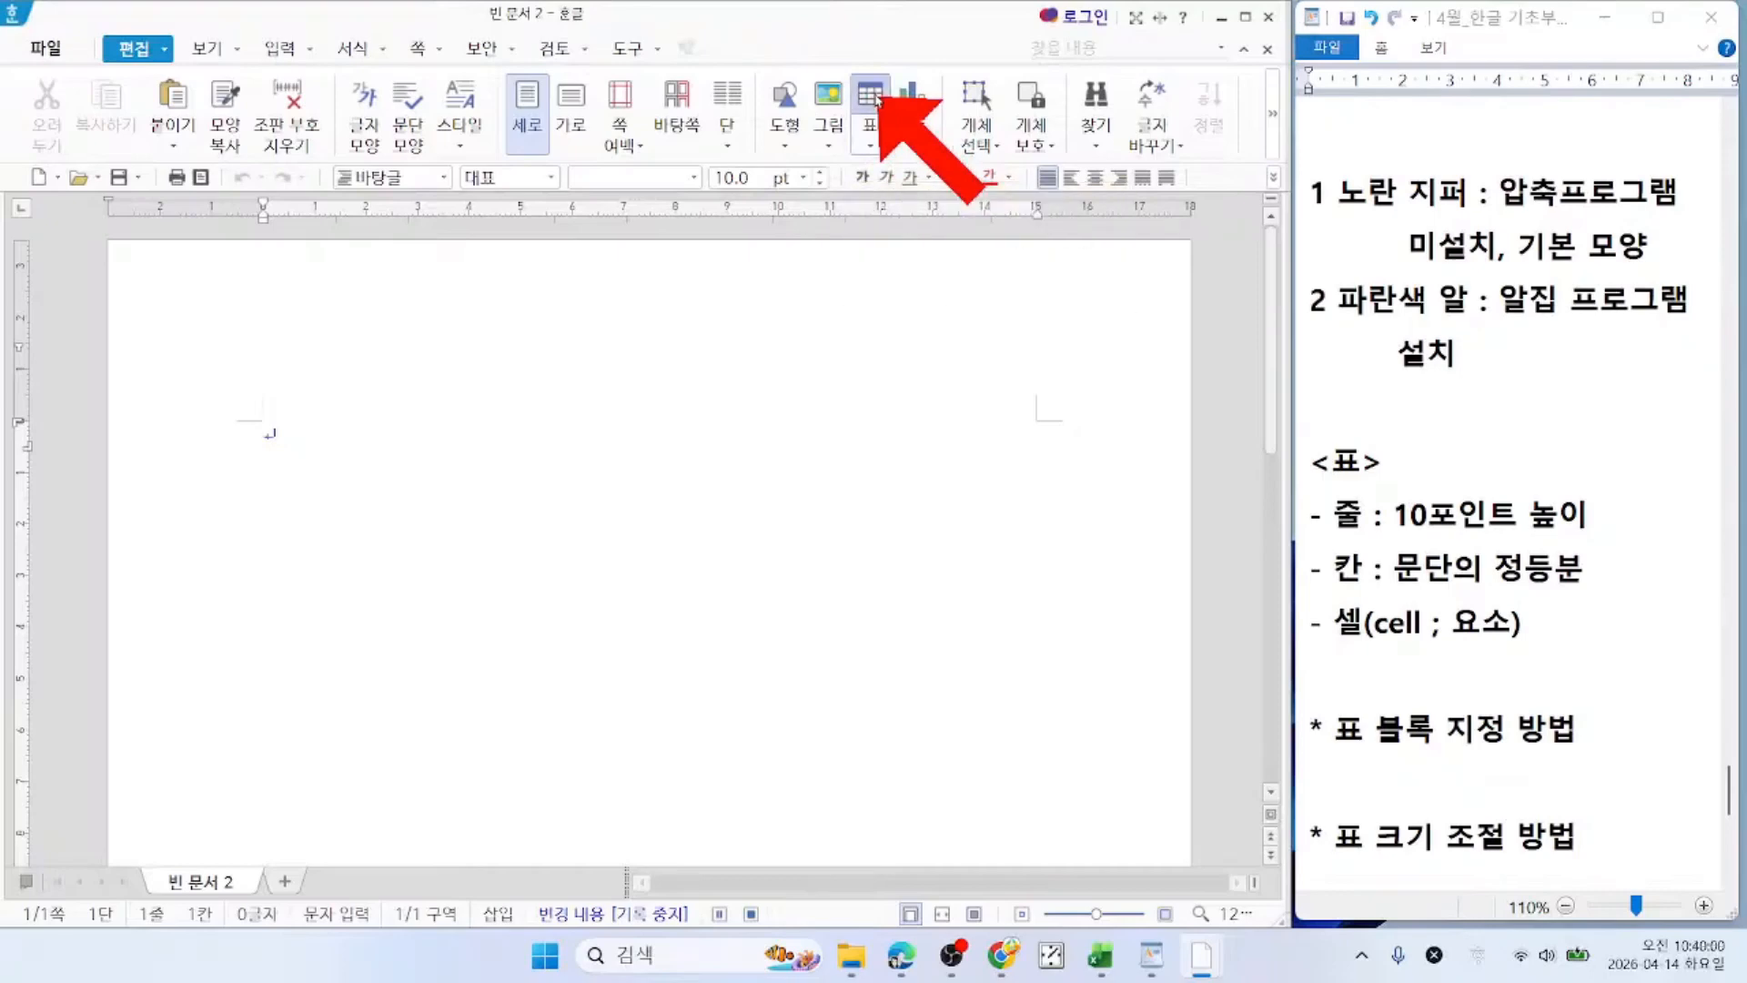
Step: Insert a table with 4 rows and 5 columns in the blank document
left_click(872, 98)
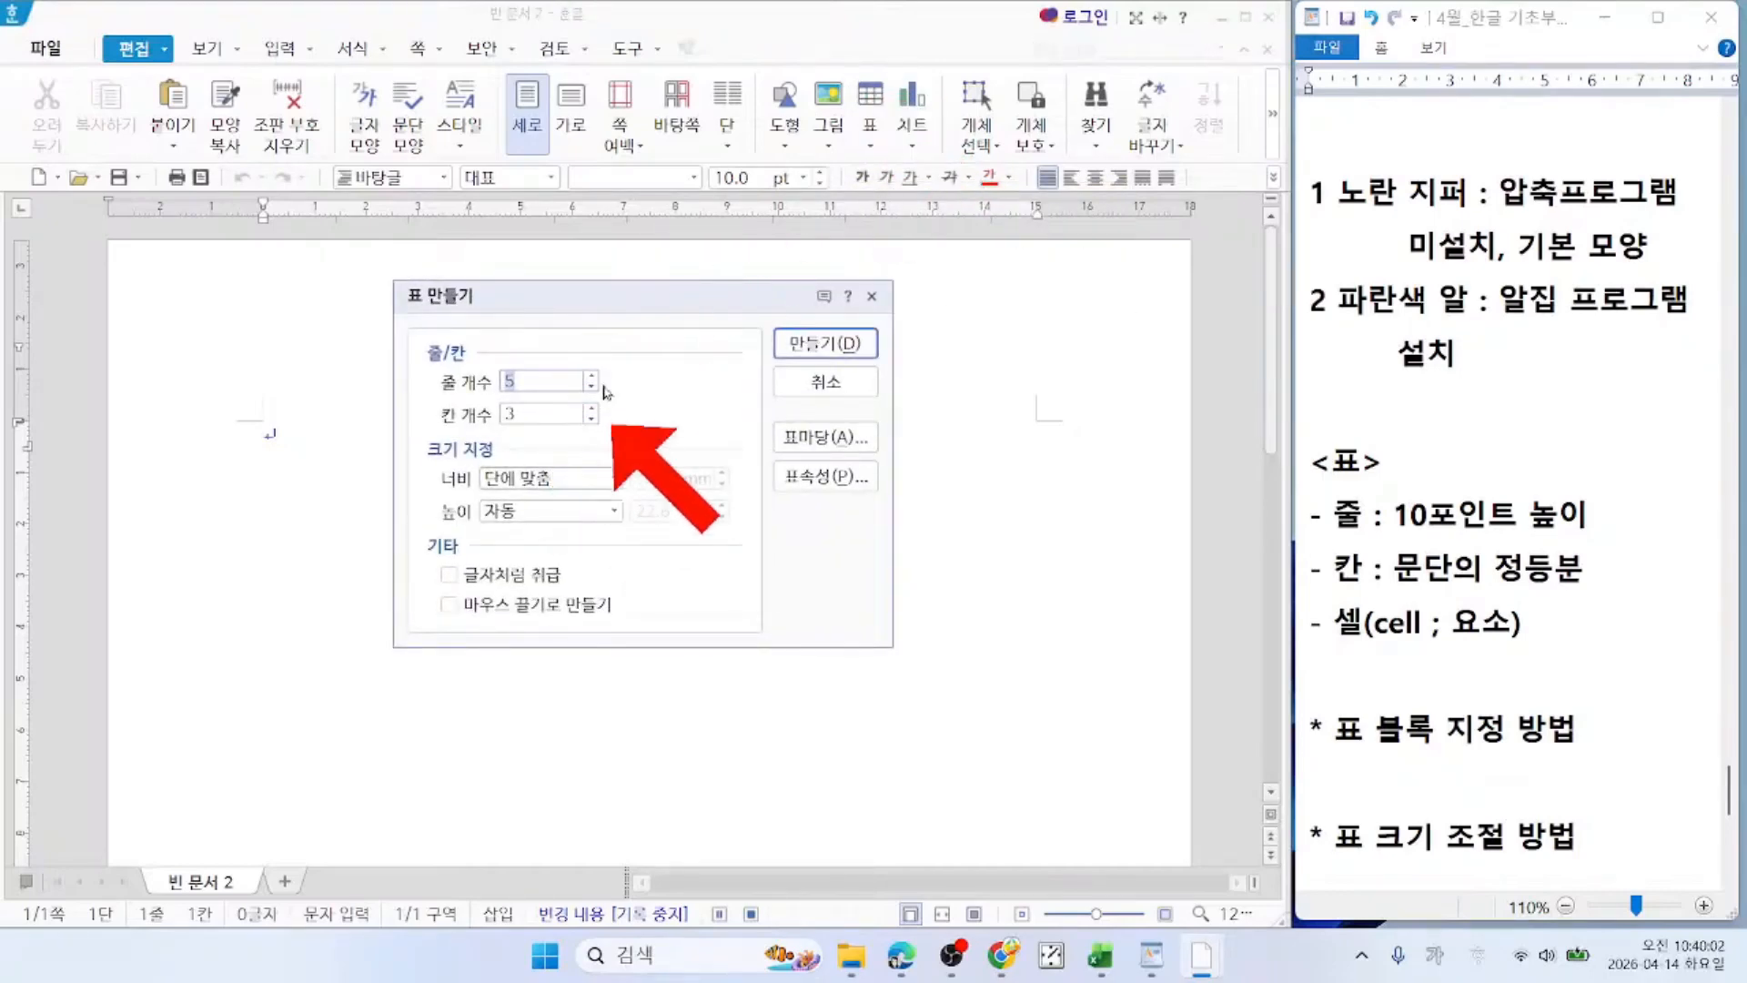
left_click(509, 412)
type("3")
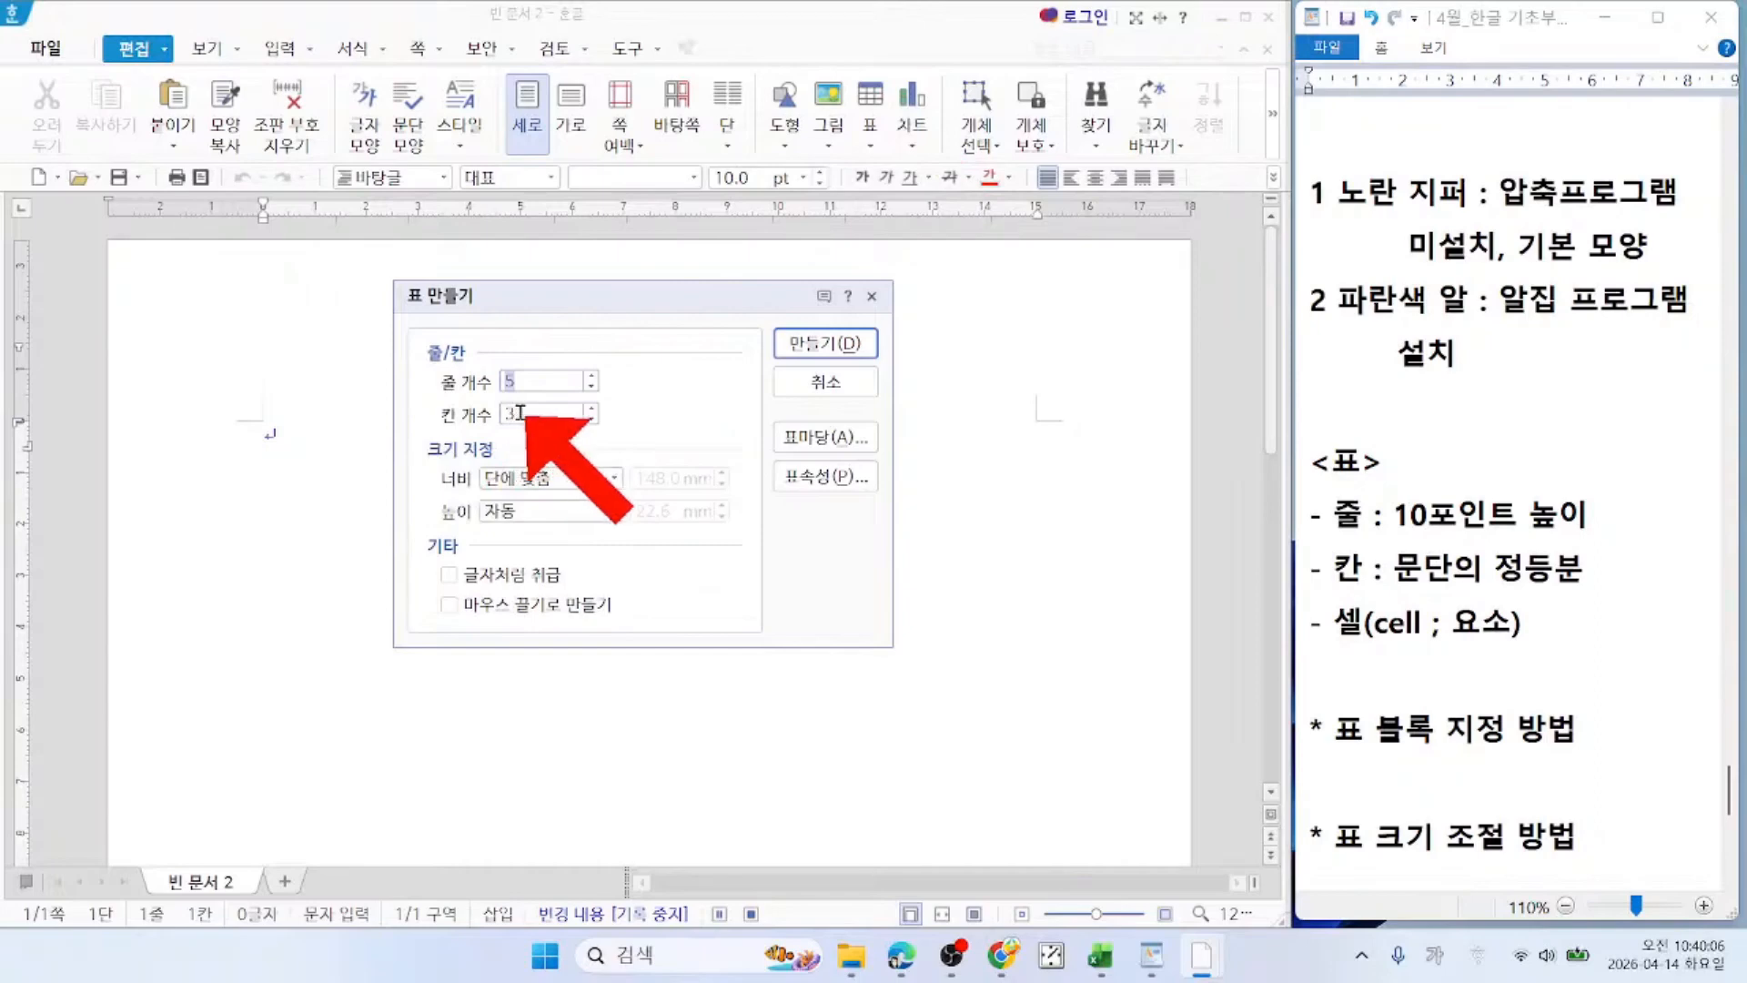
type("4")
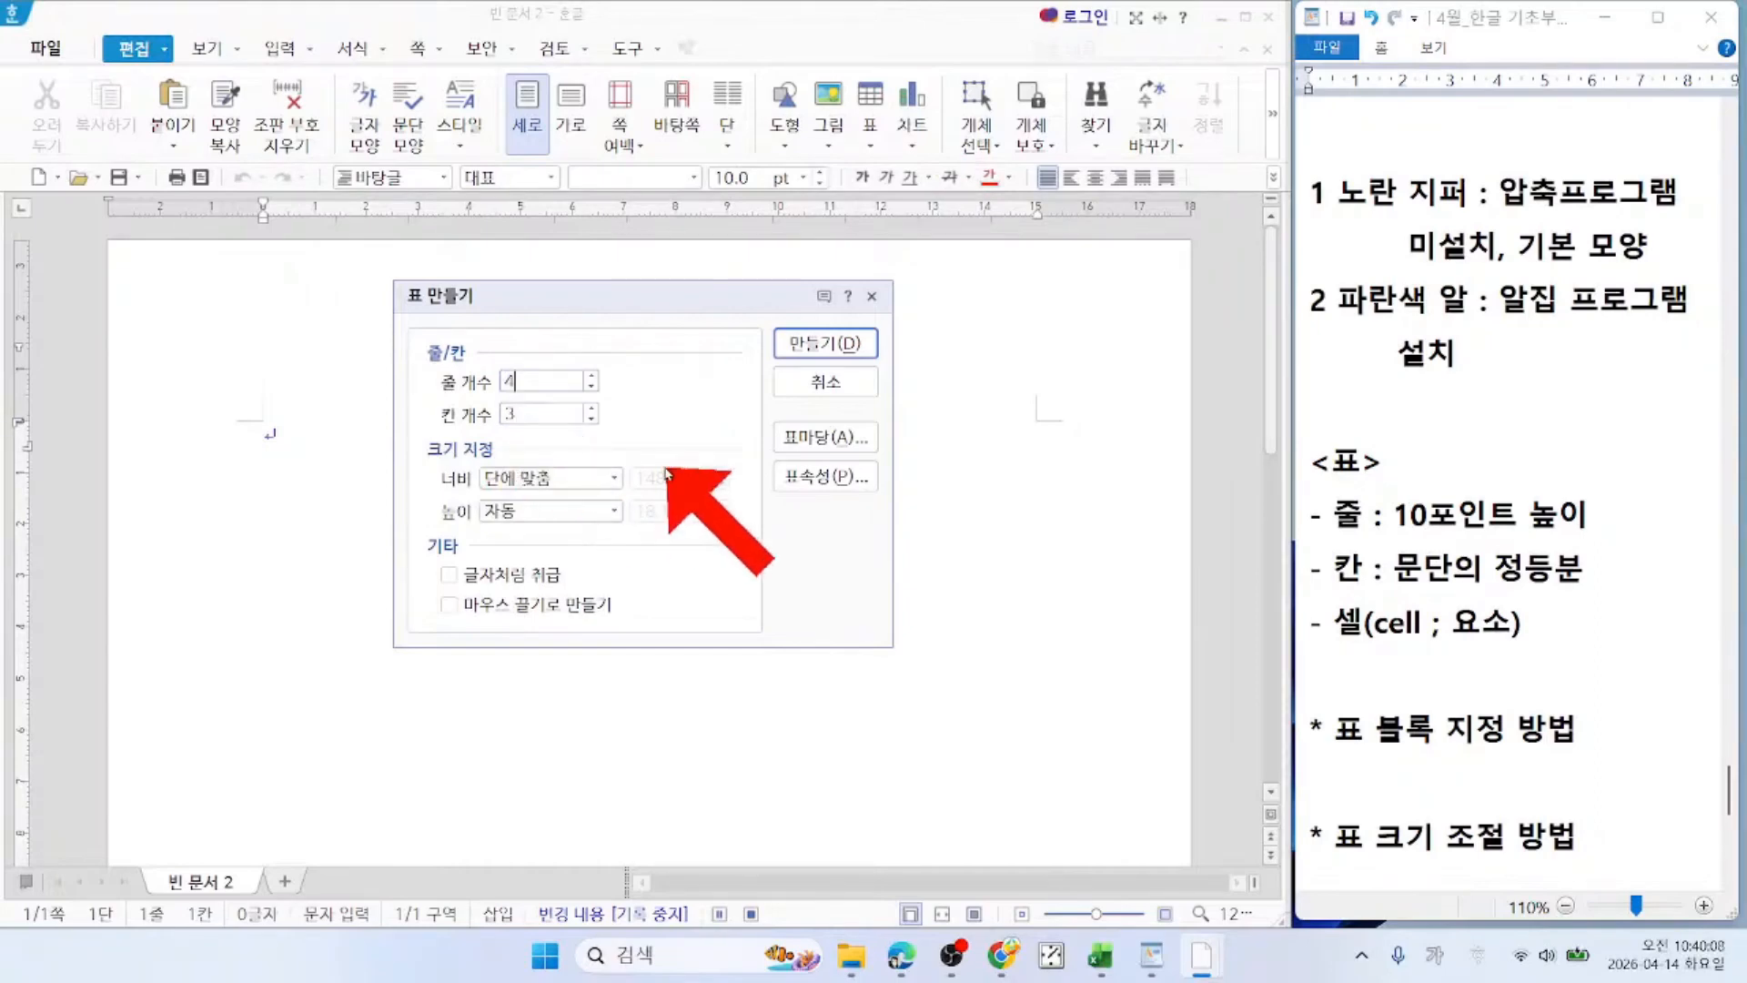
left_click_drag(522, 412, 429, 418)
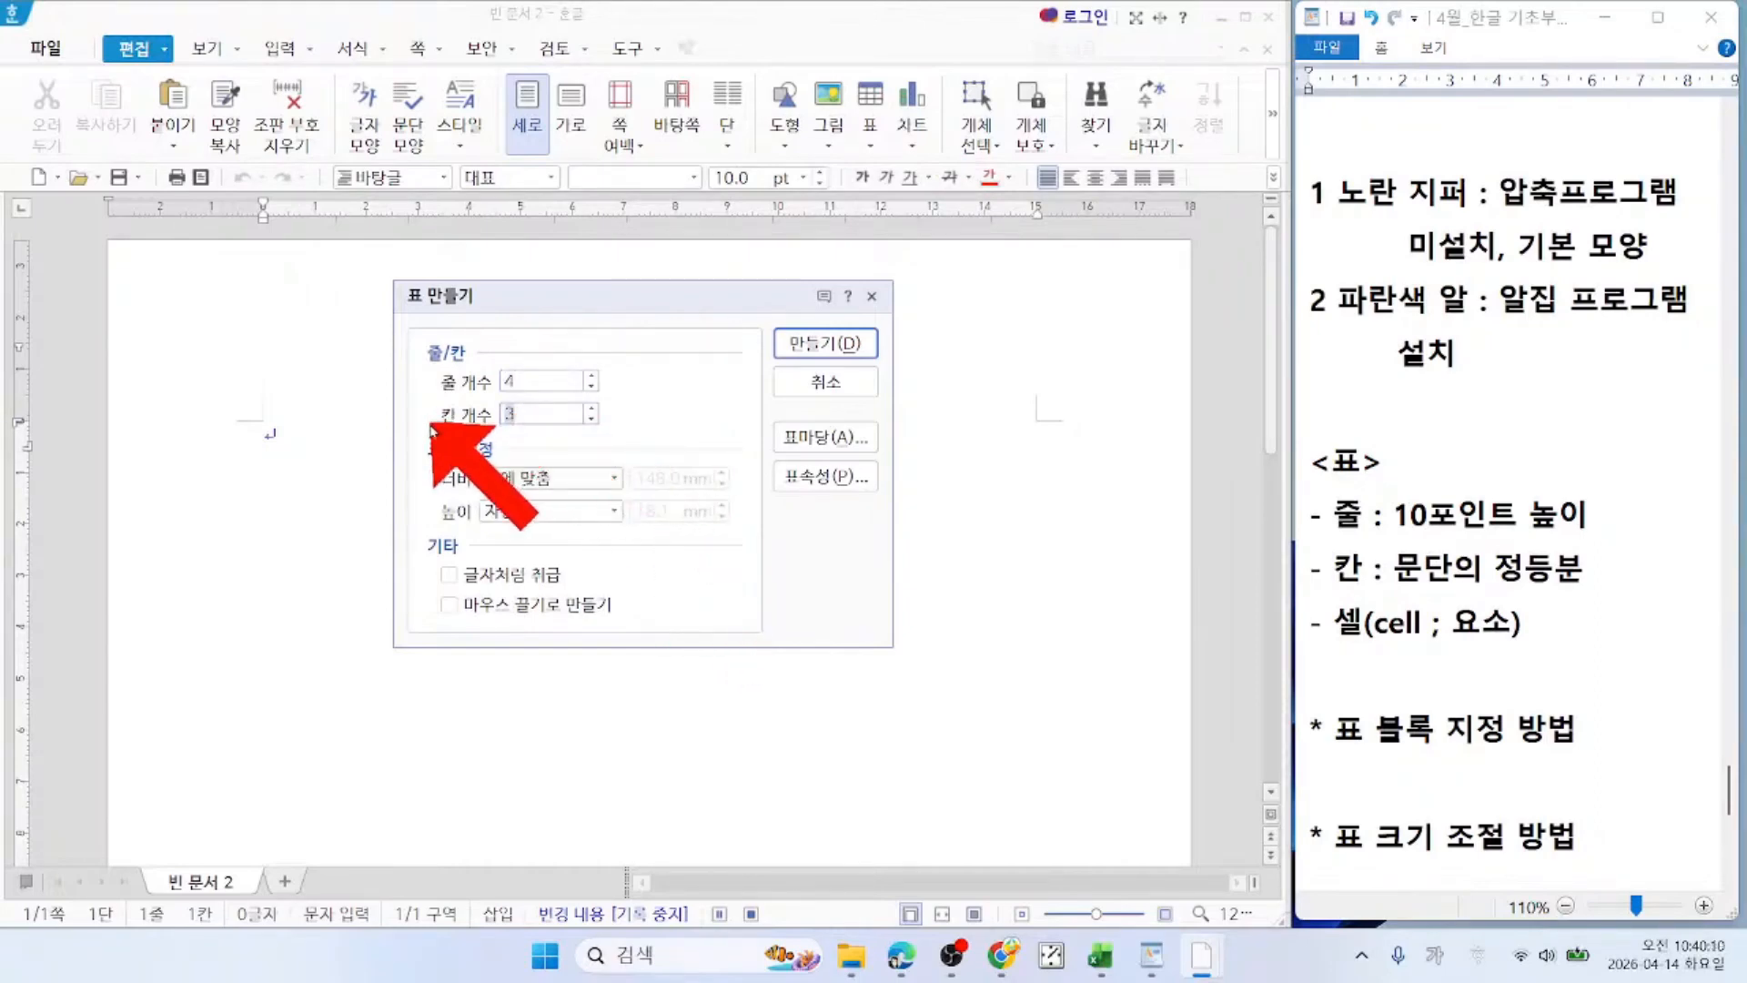
type("5")
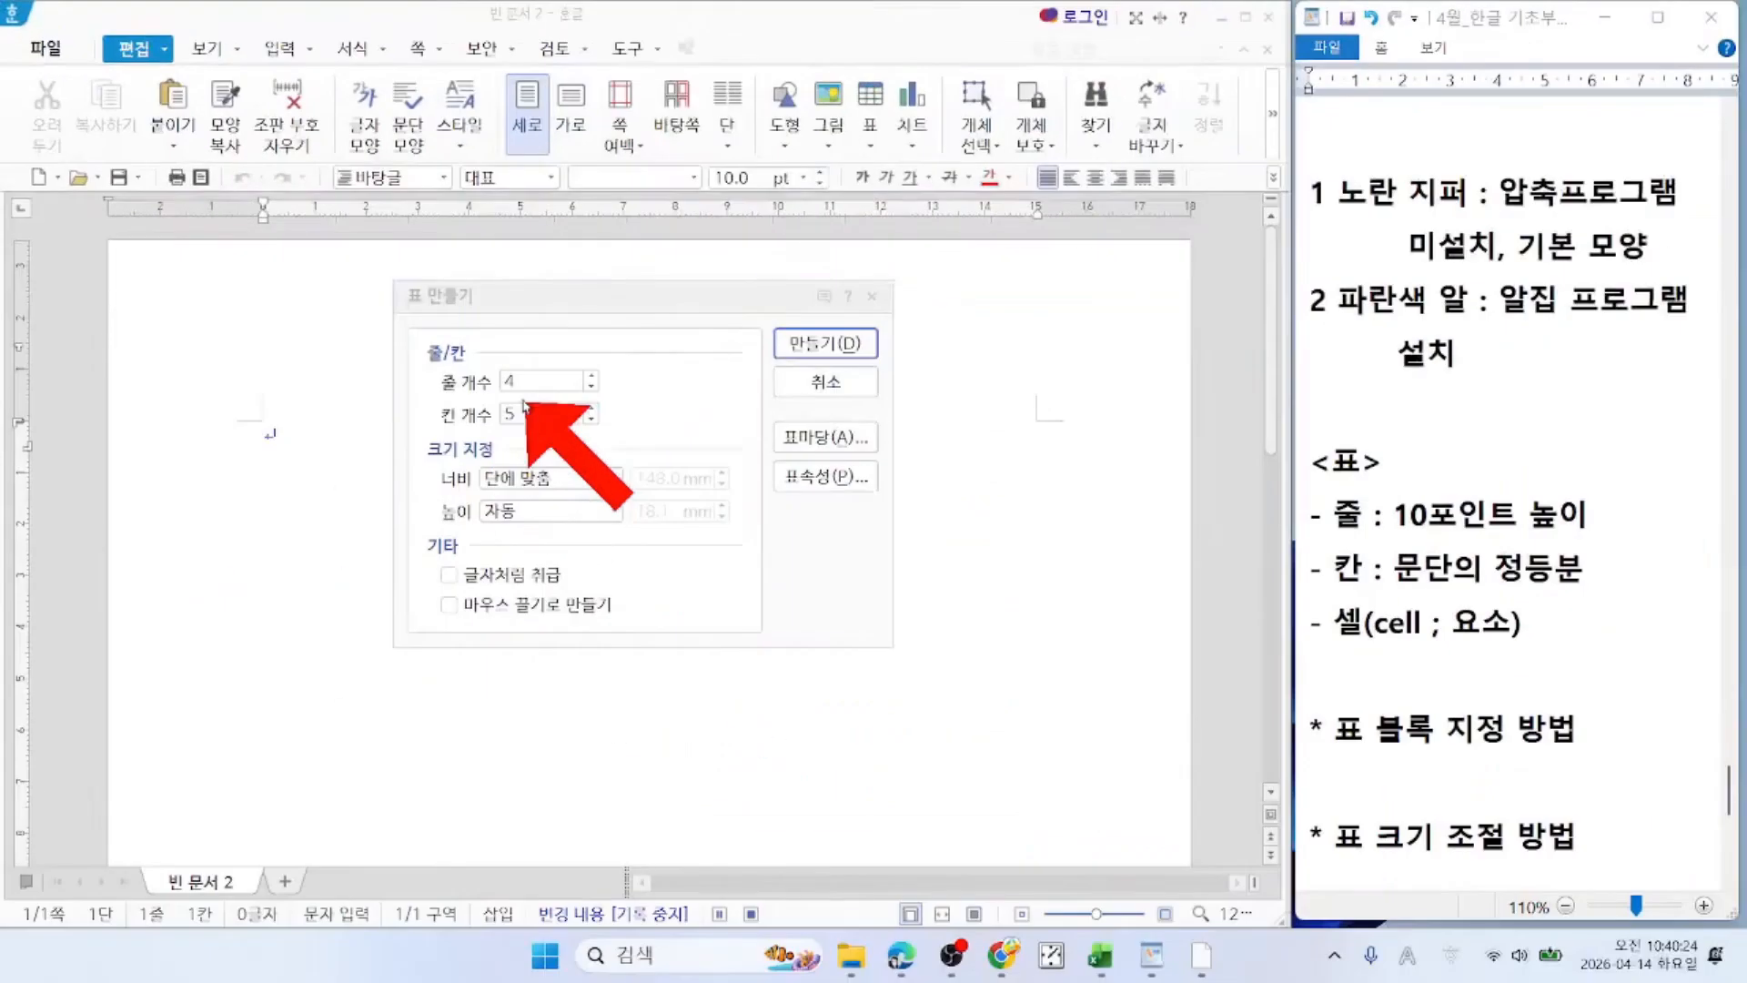
left_click(817, 345)
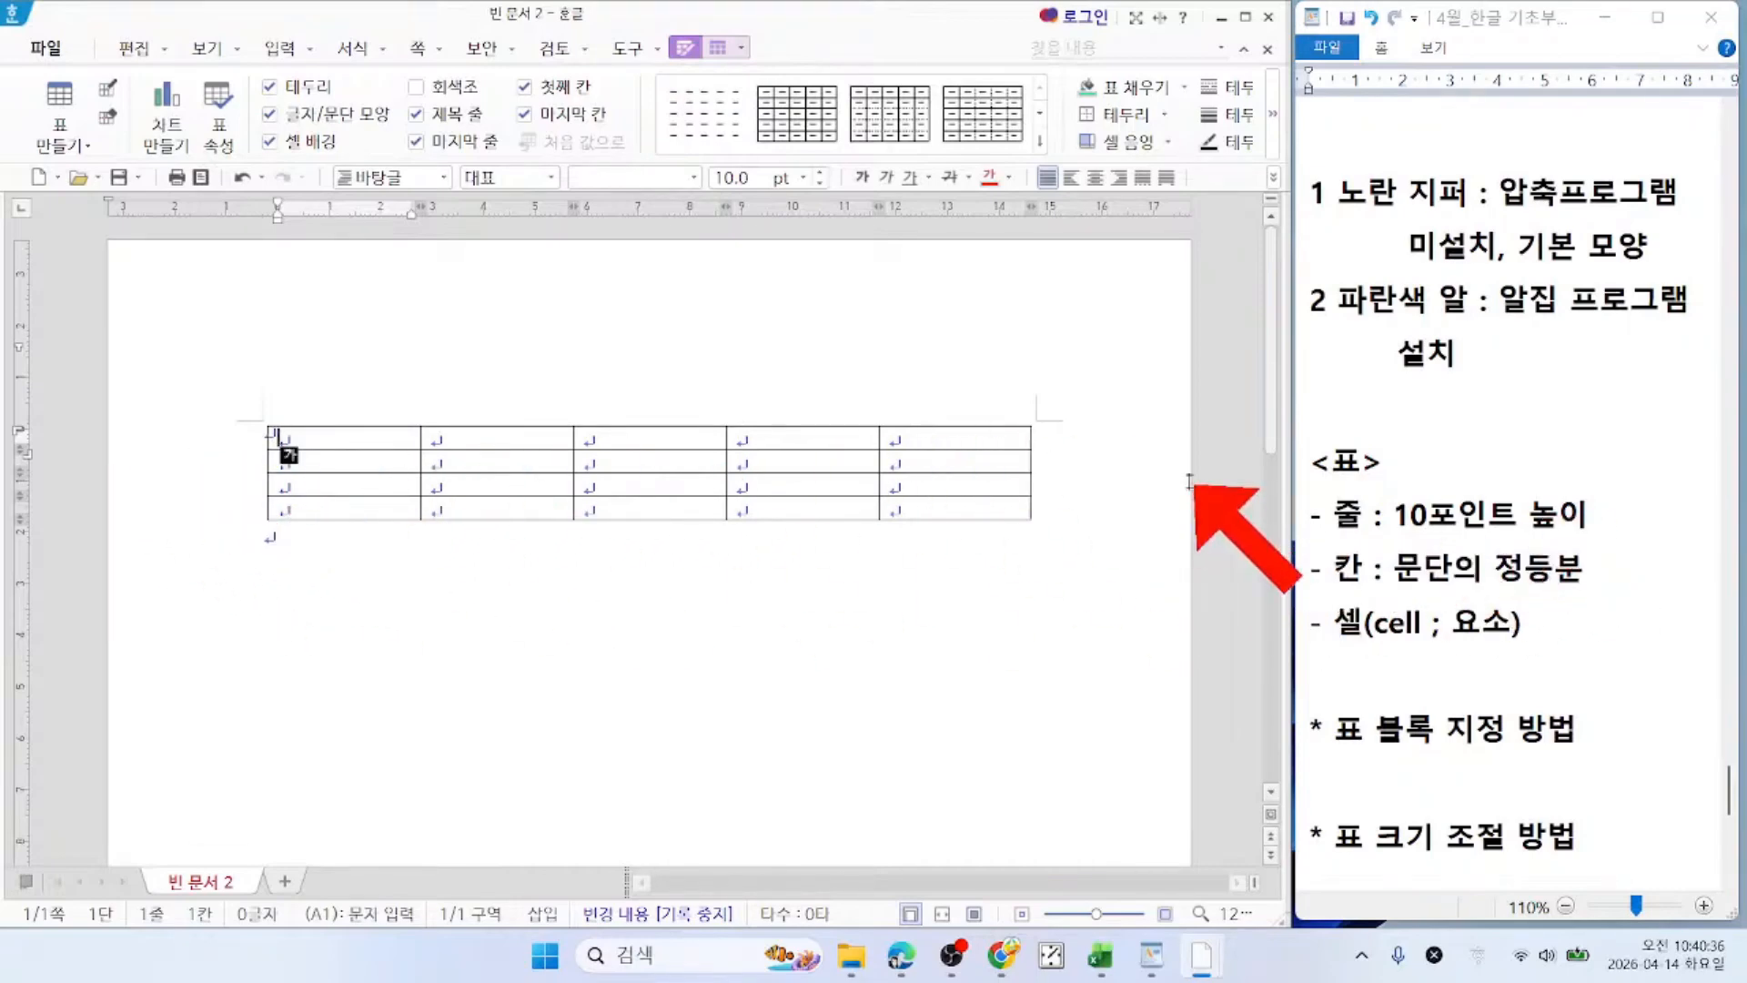
Step: Highlight the 줄 line and the 칸 line in the notes to compare them with the new table
left_click(1538, 514)
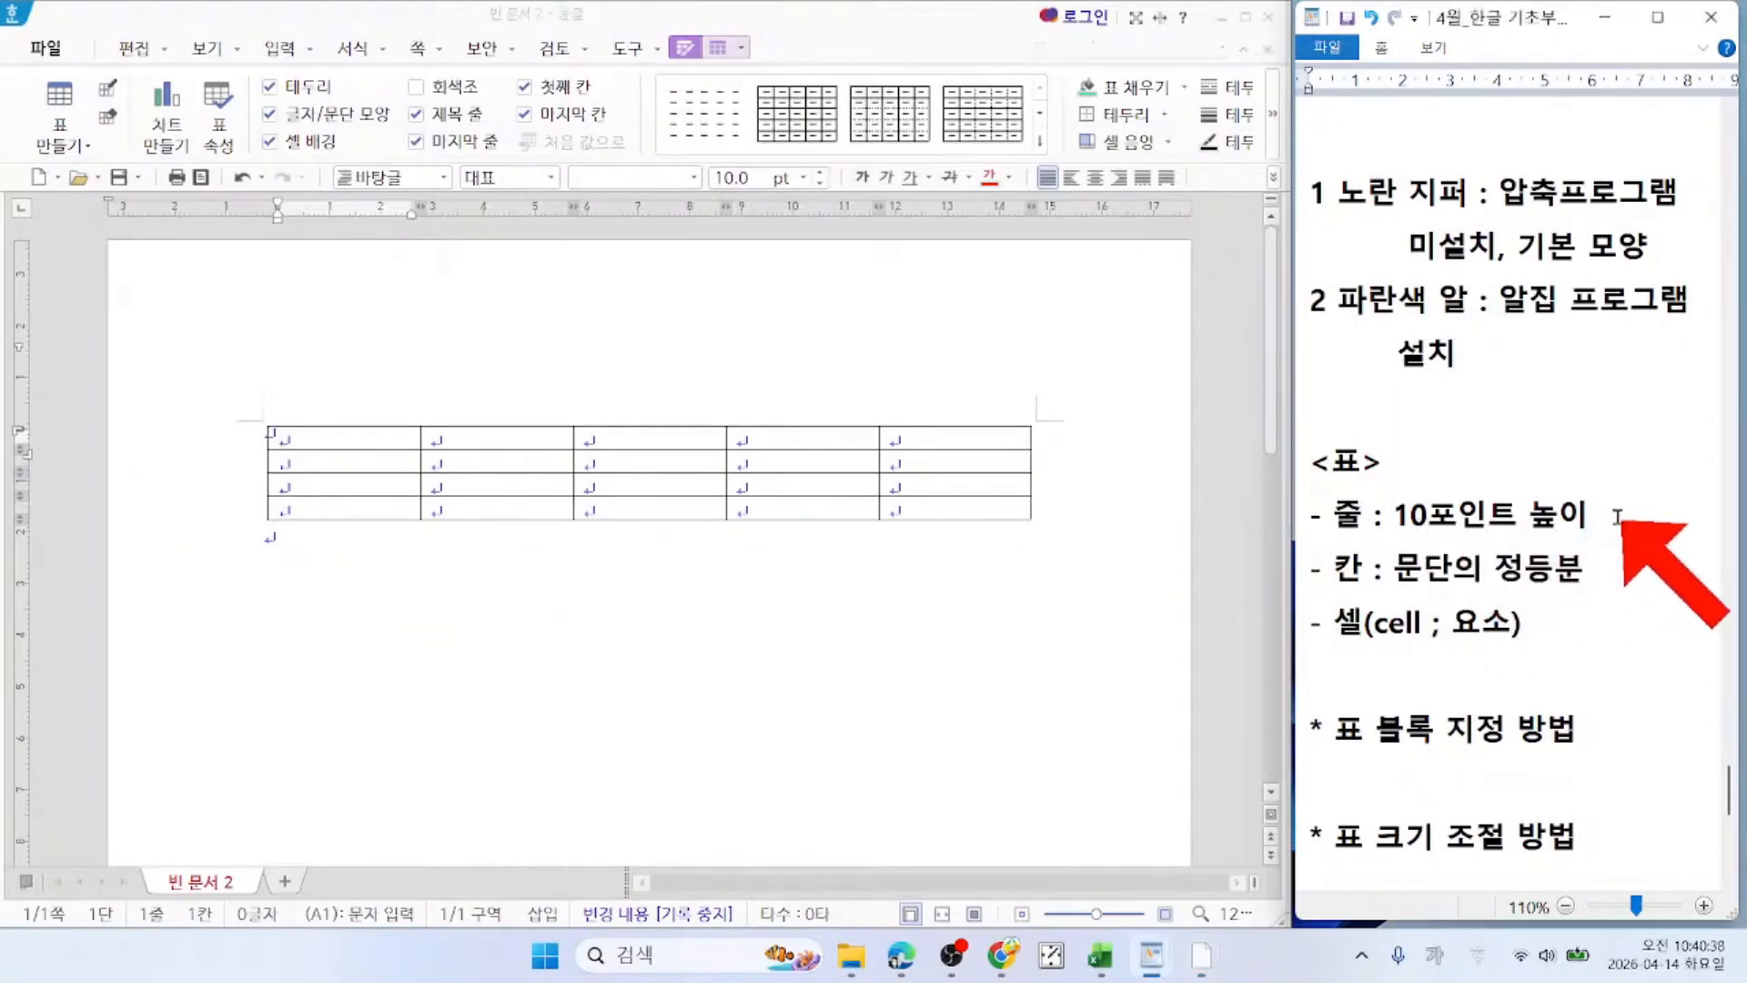
left_click_drag(1589, 514, 1307, 515)
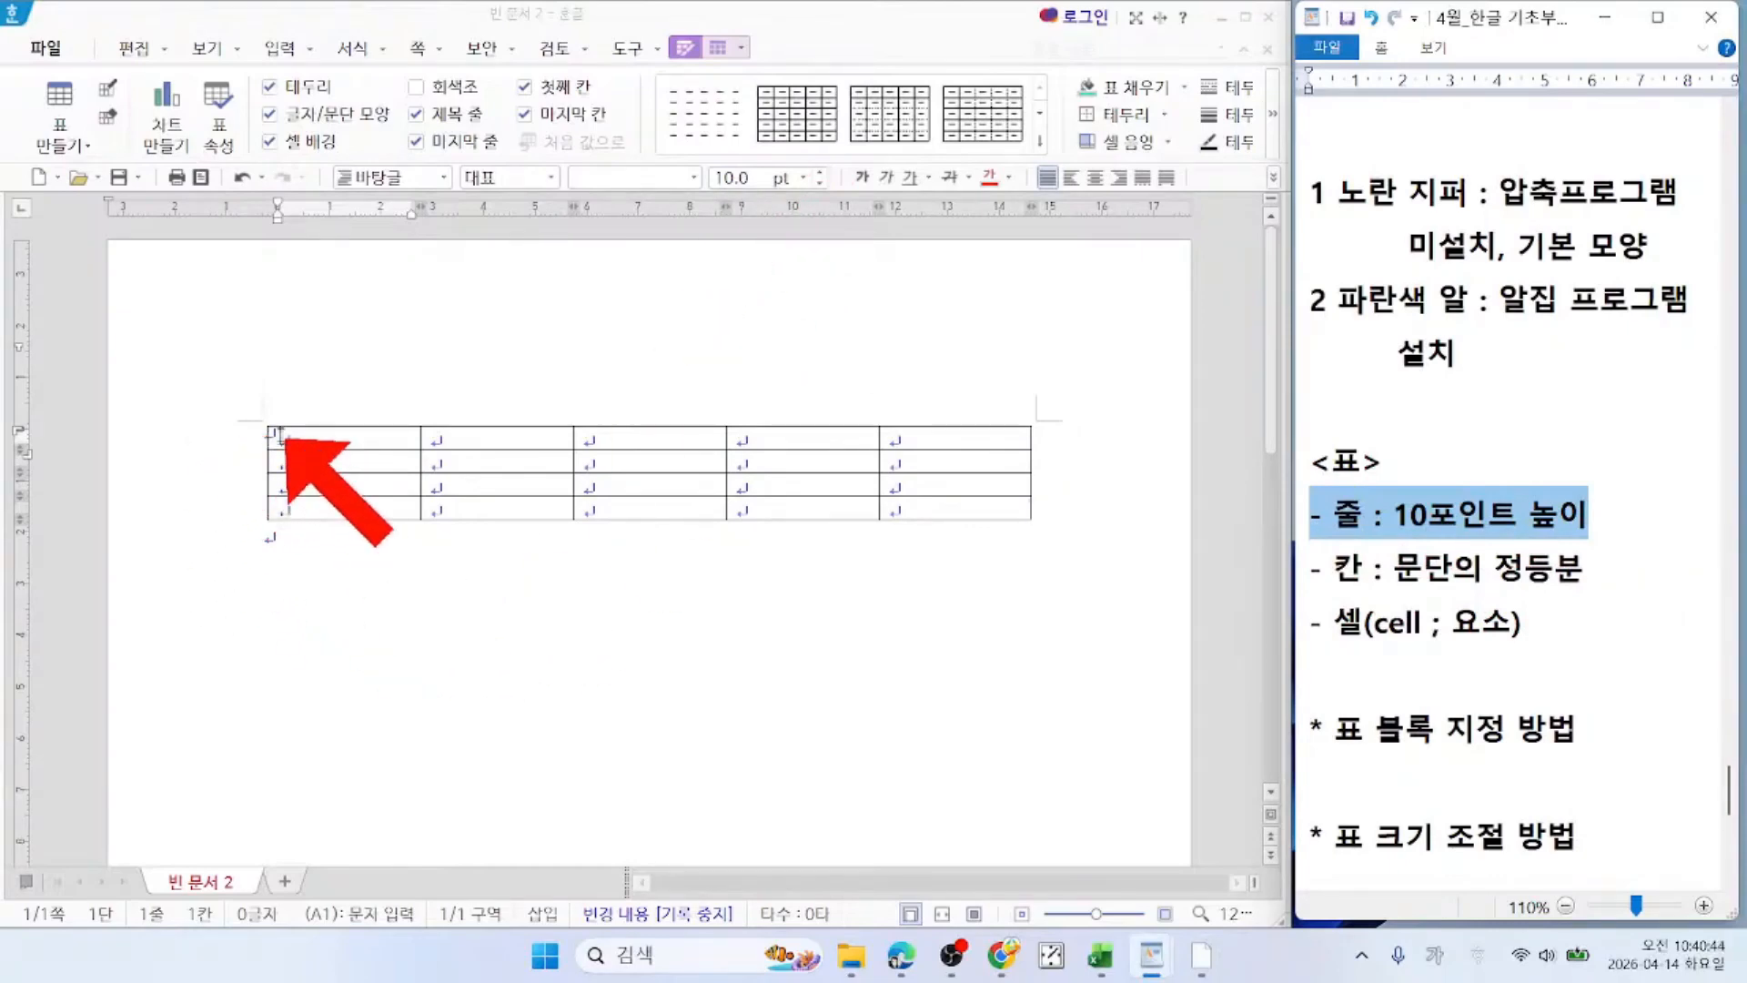
left_click_drag(1584, 569, 1311, 570)
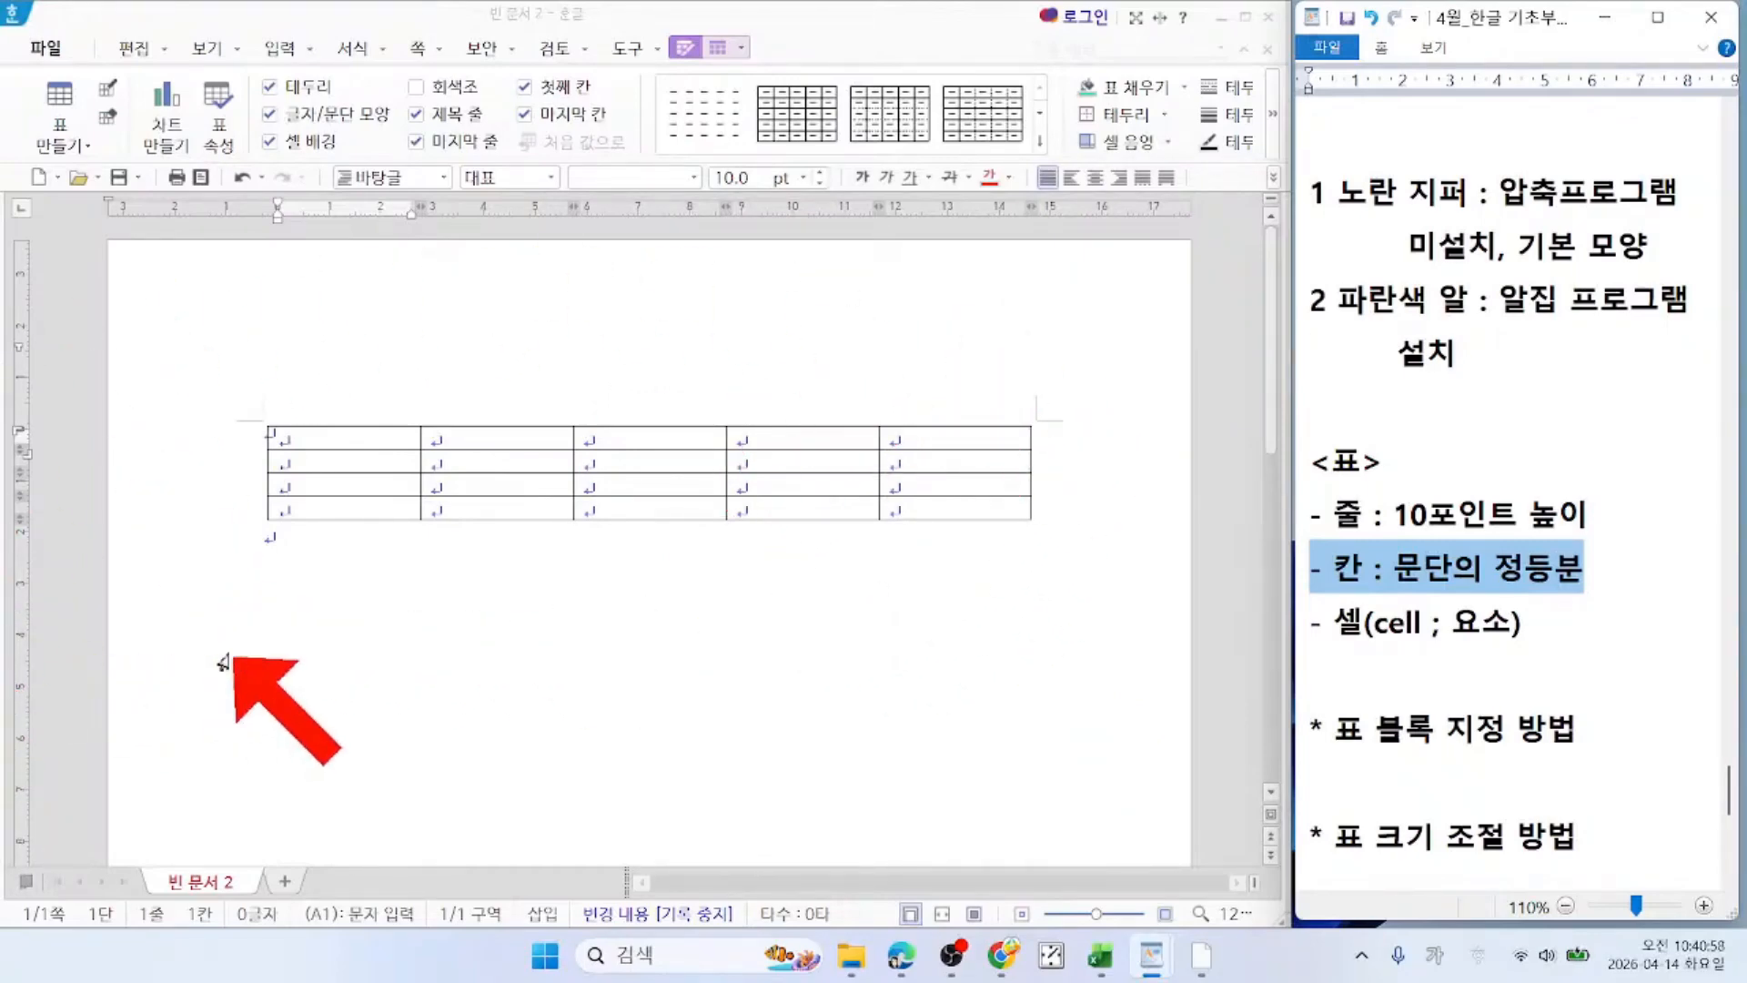
Step: Insert a second table of 5 rows and 5 columns on the line below the first table
left_click(346, 446)
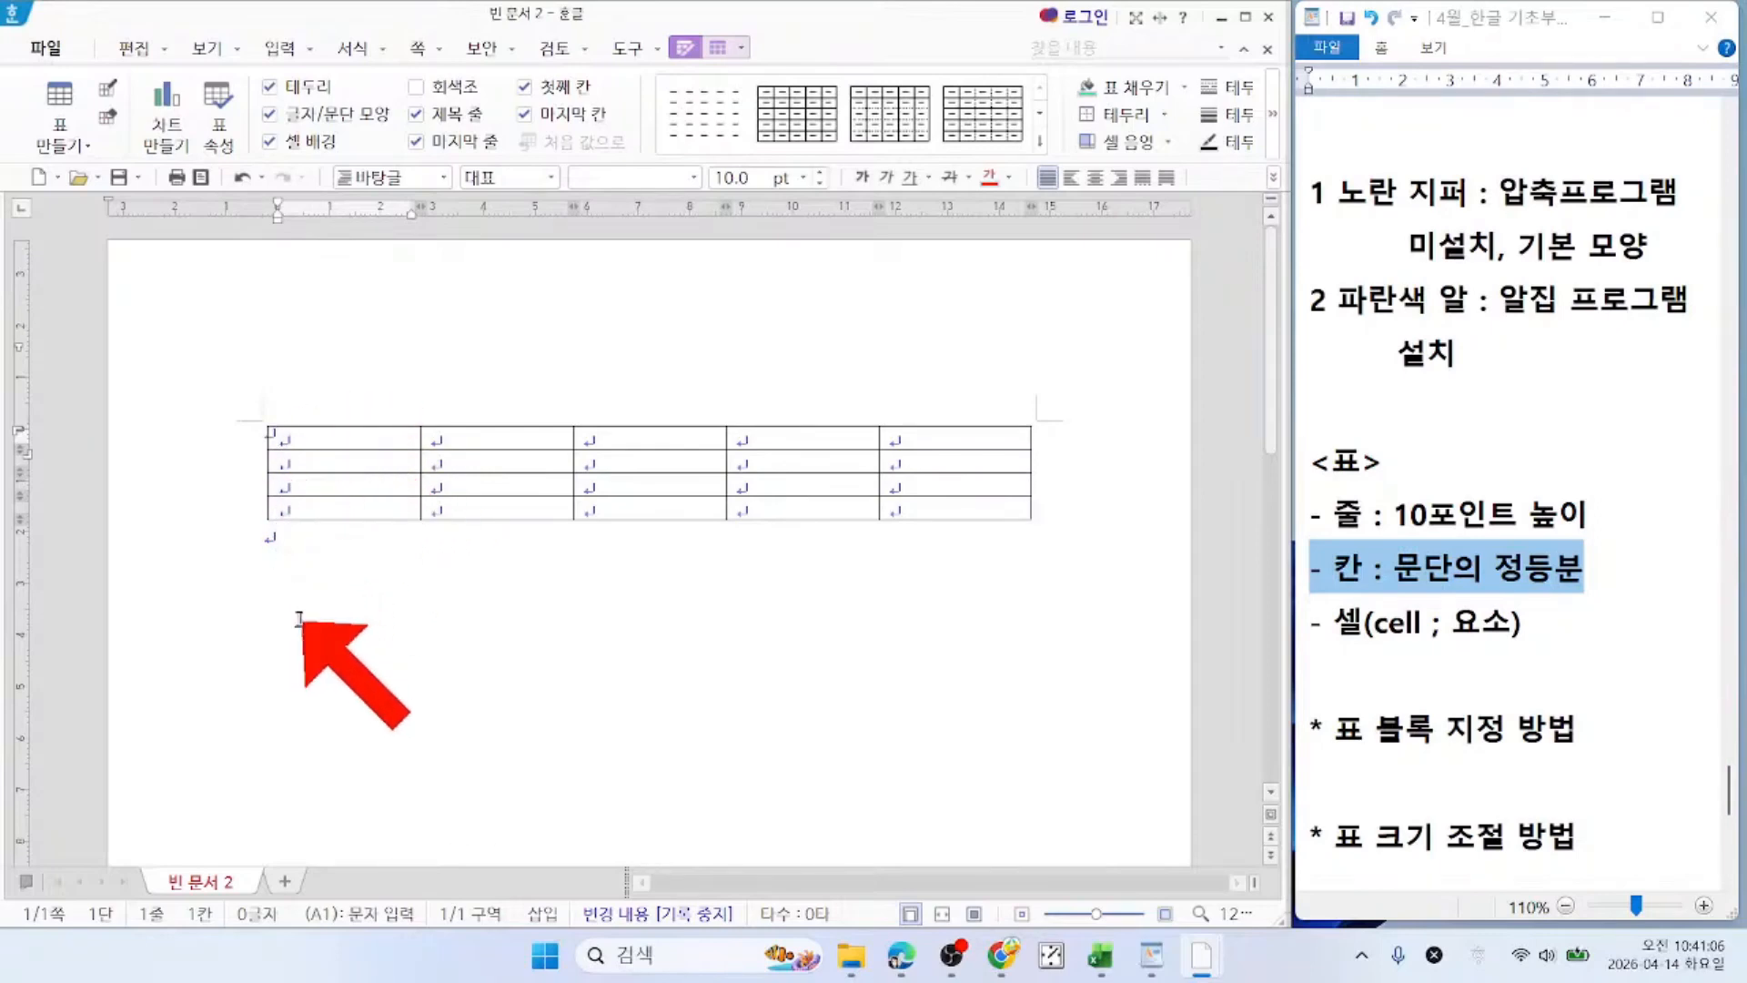
left_click(274, 548)
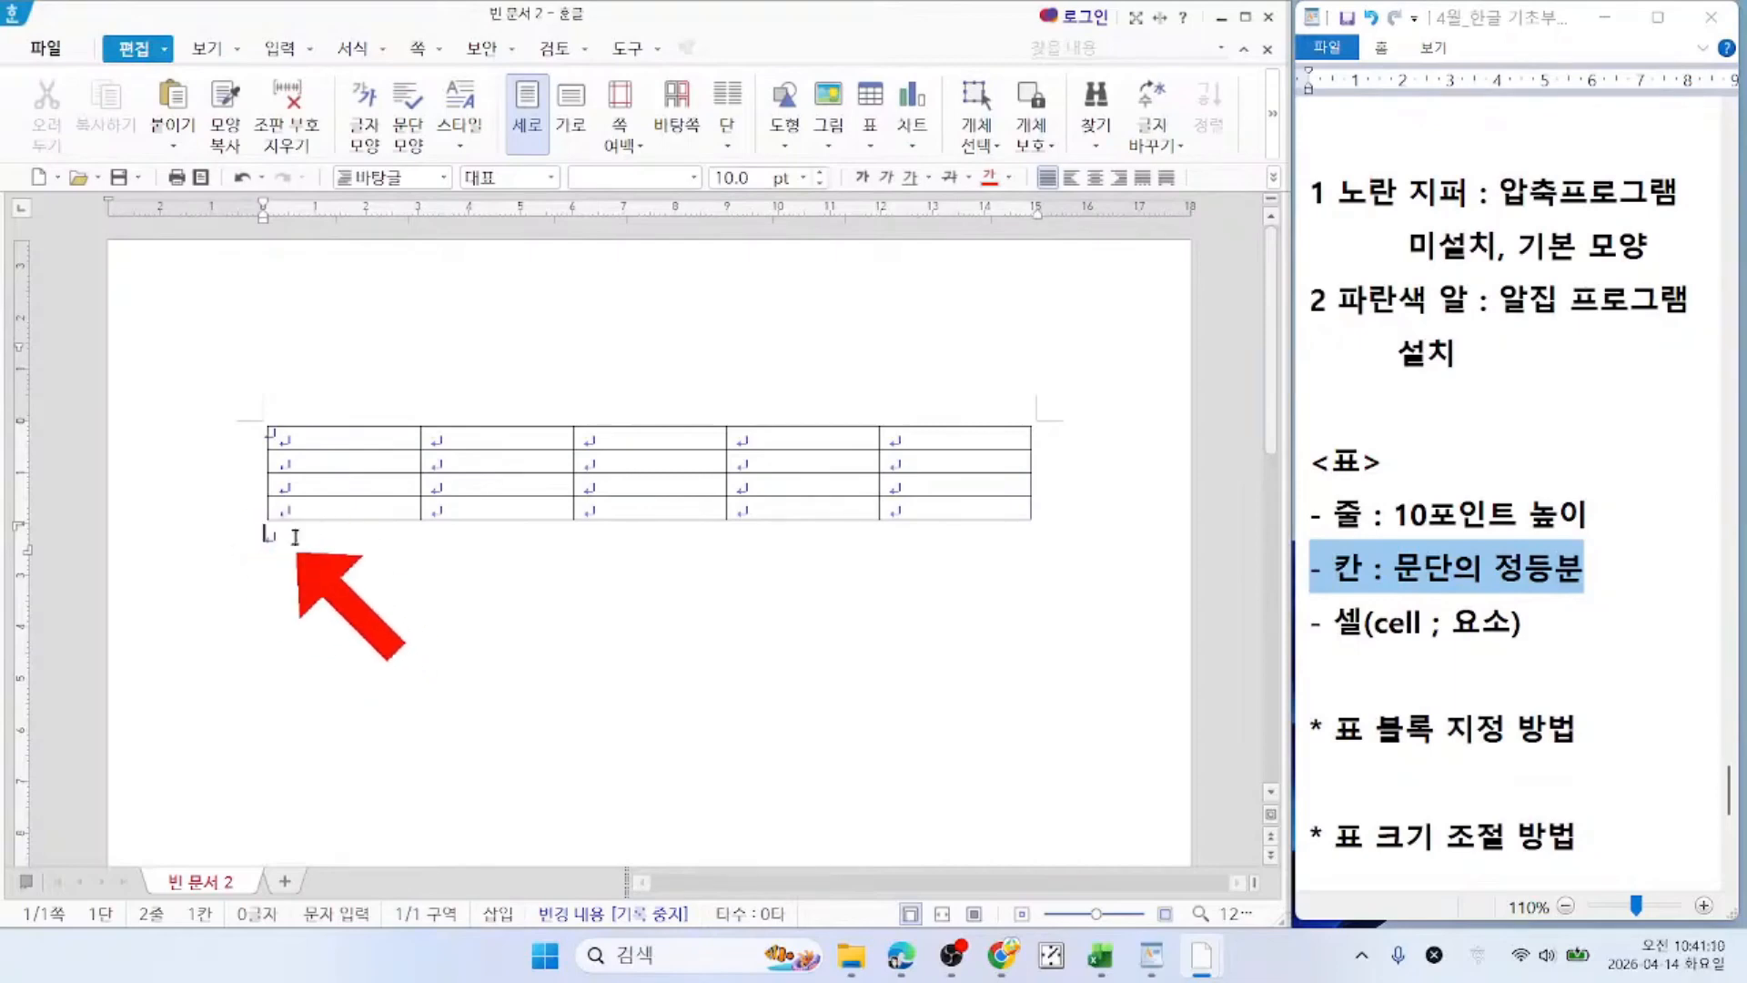
left_click(871, 138)
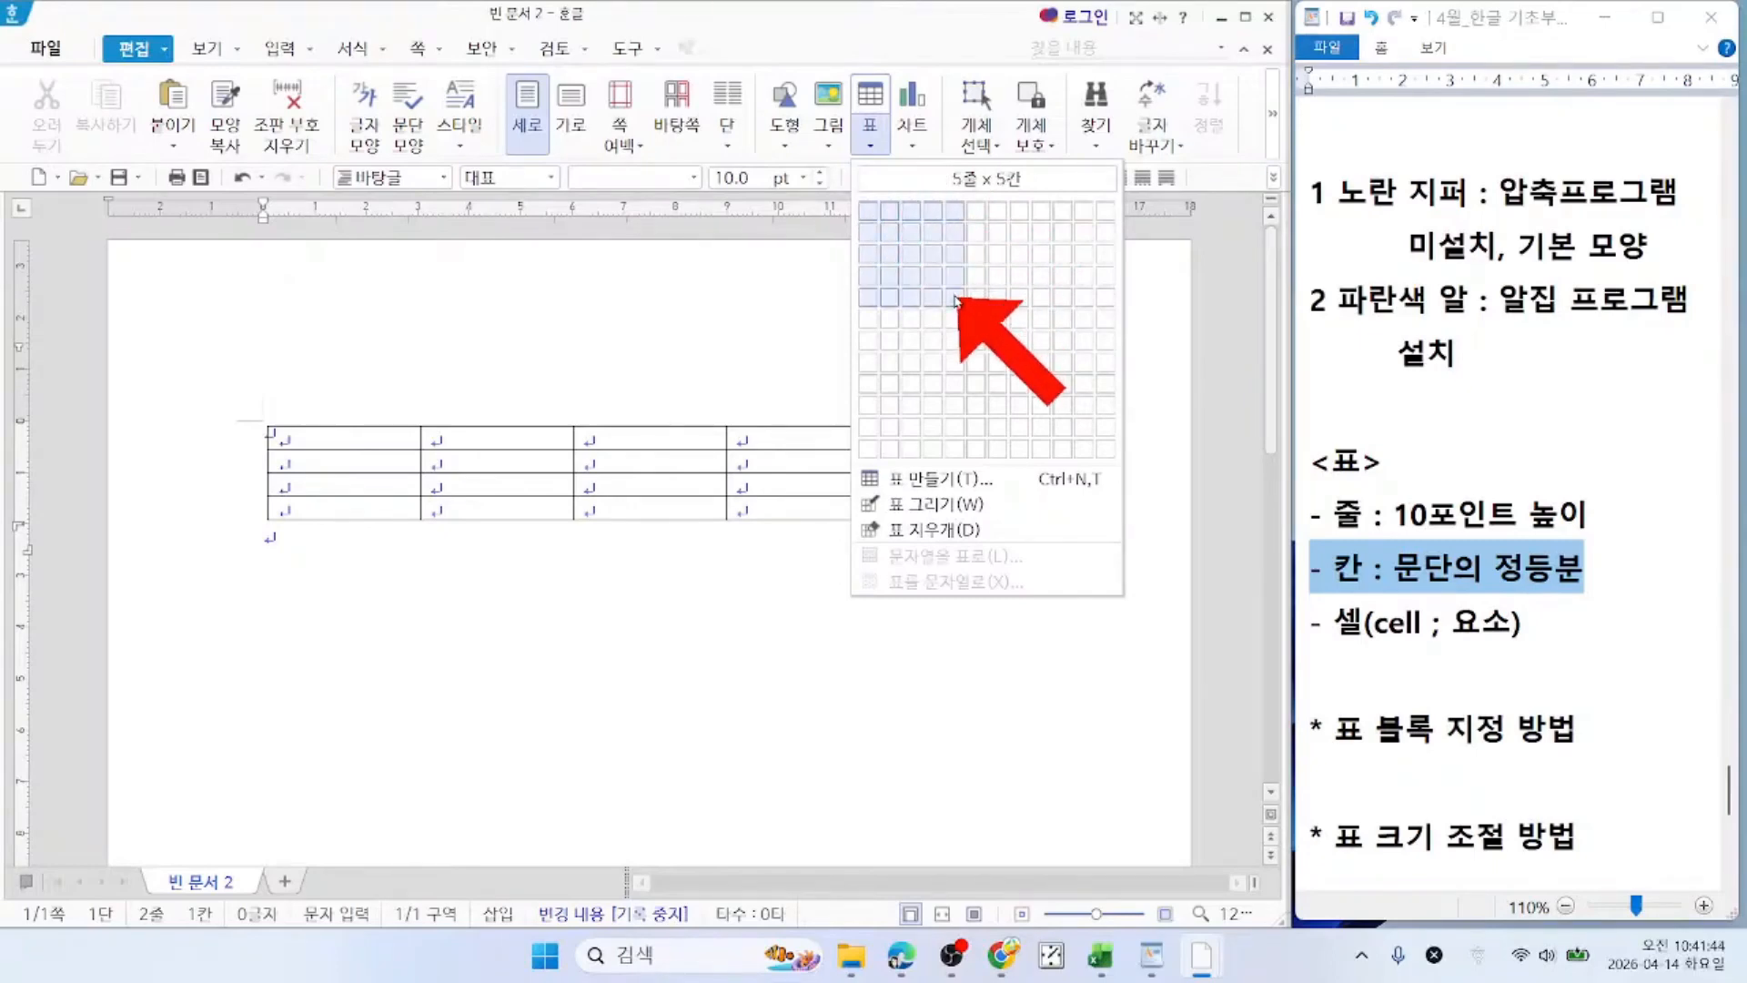
left_click(955, 300)
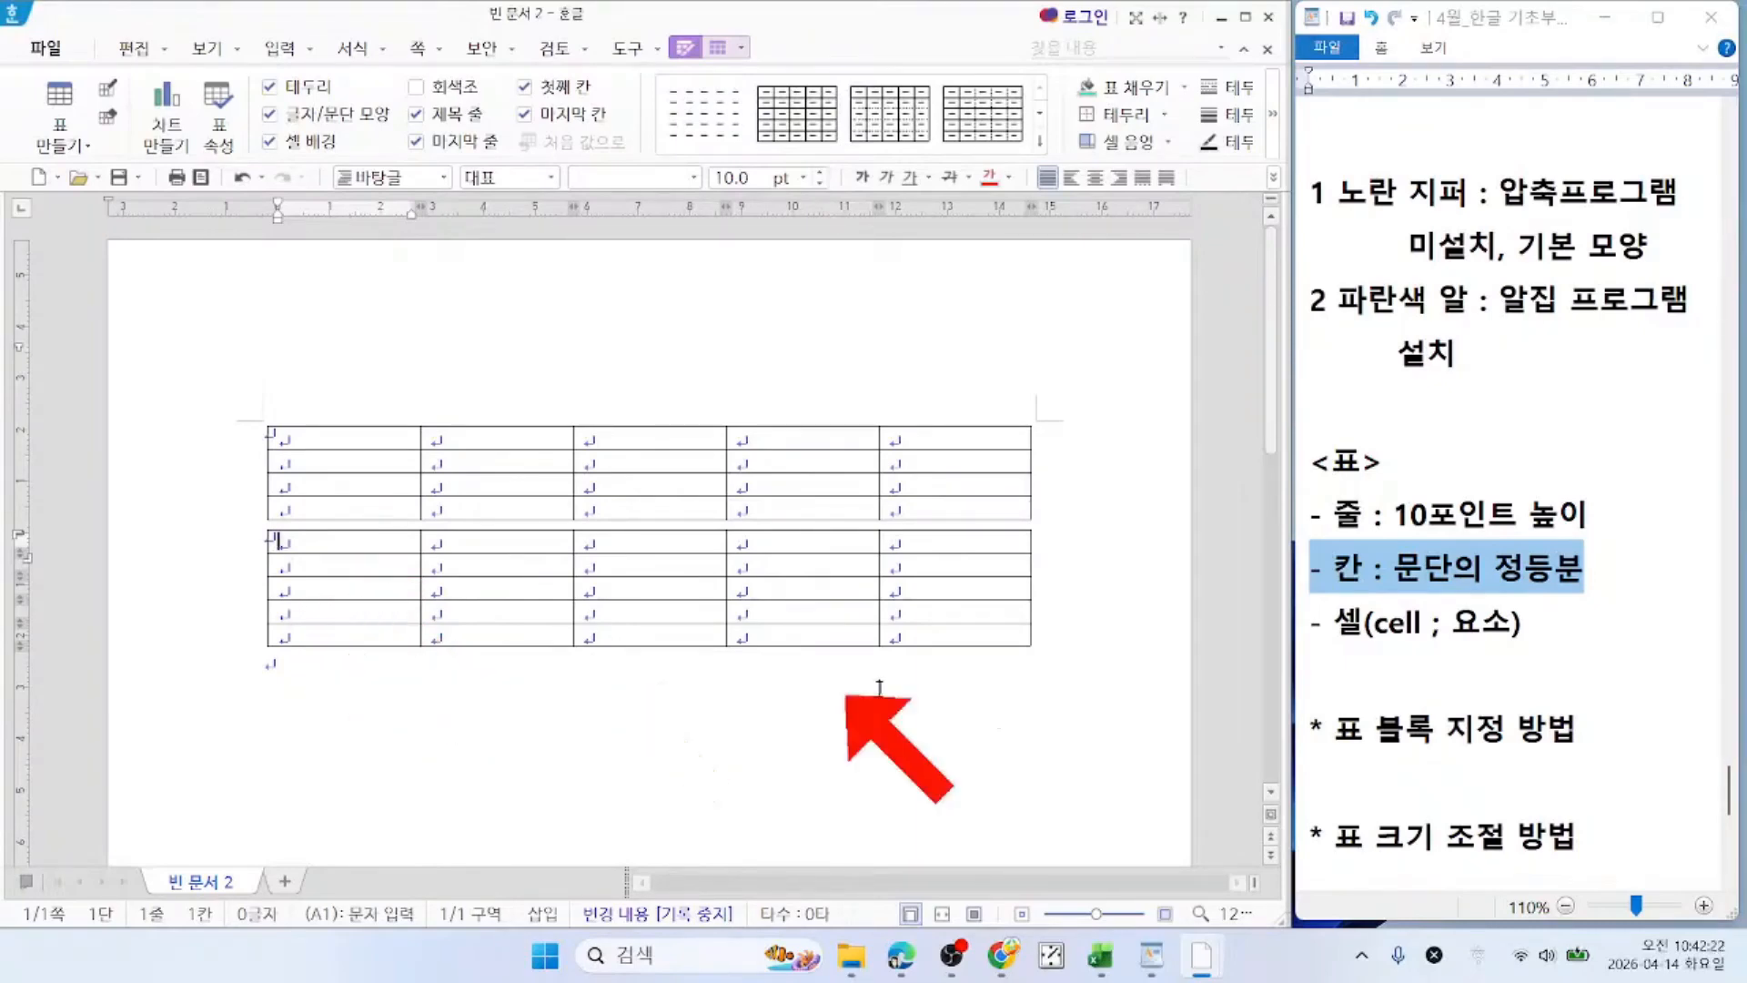
Step: Add the word "개체" after the <표> heading in the notes
left_click(1425, 468)
left_click(1426, 468)
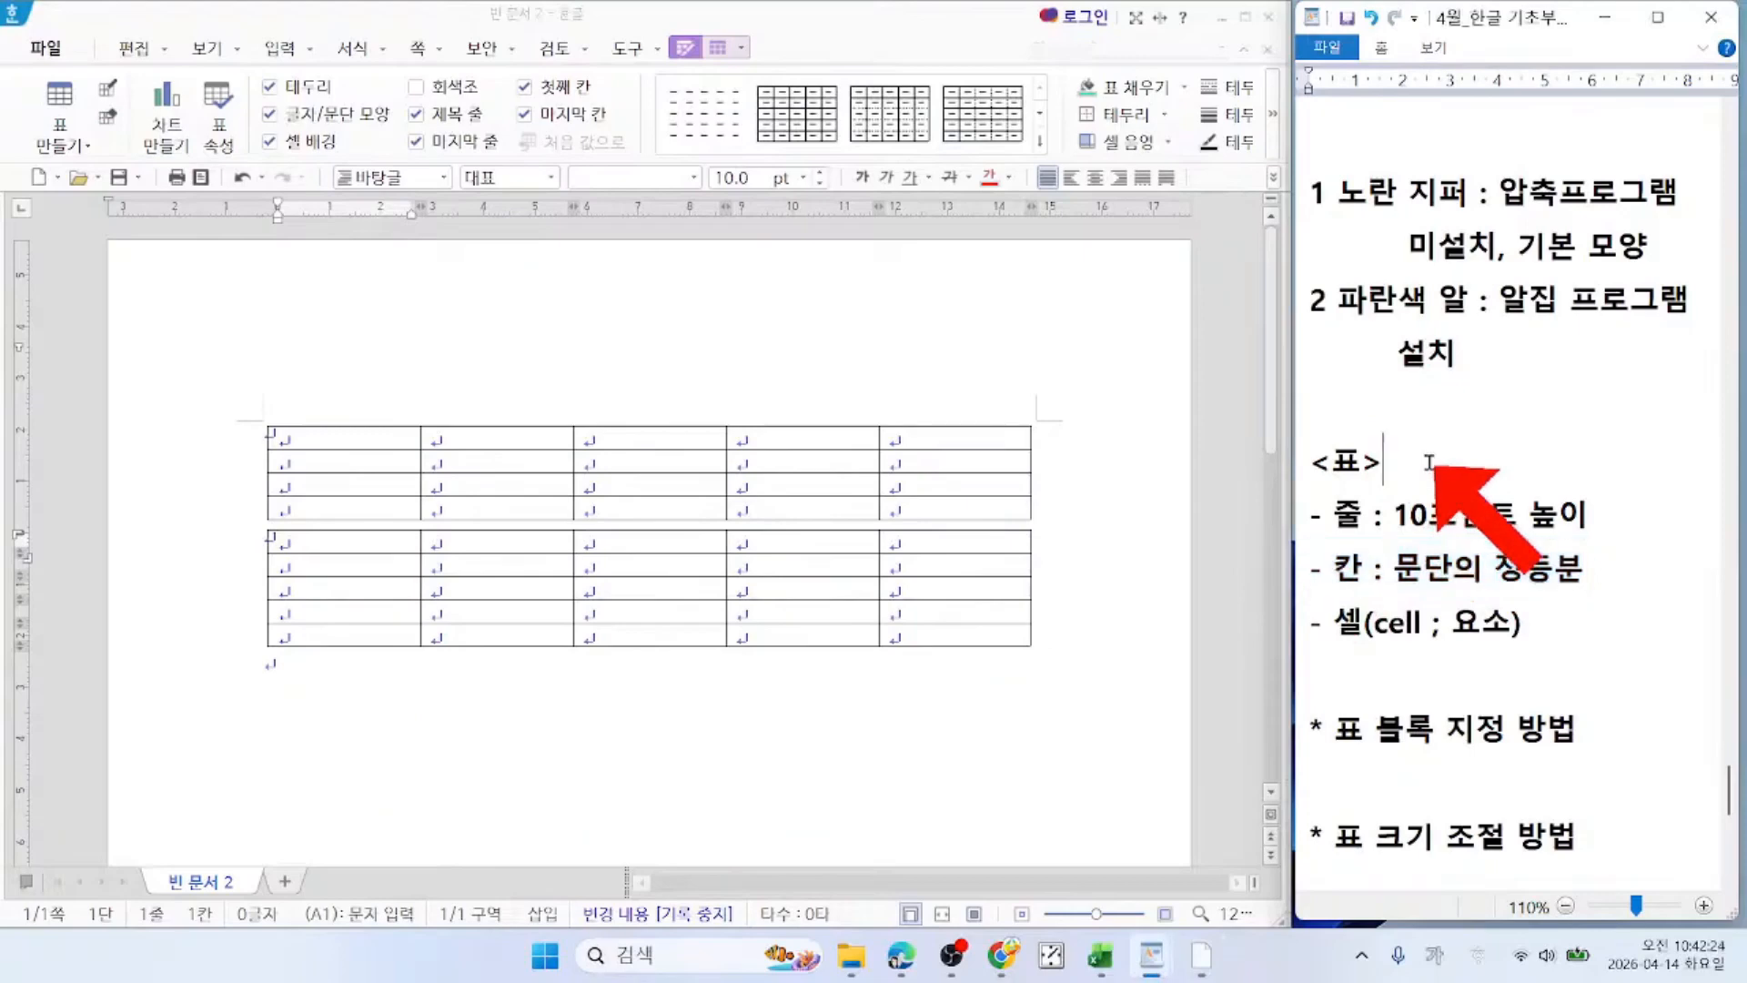
type("개체")
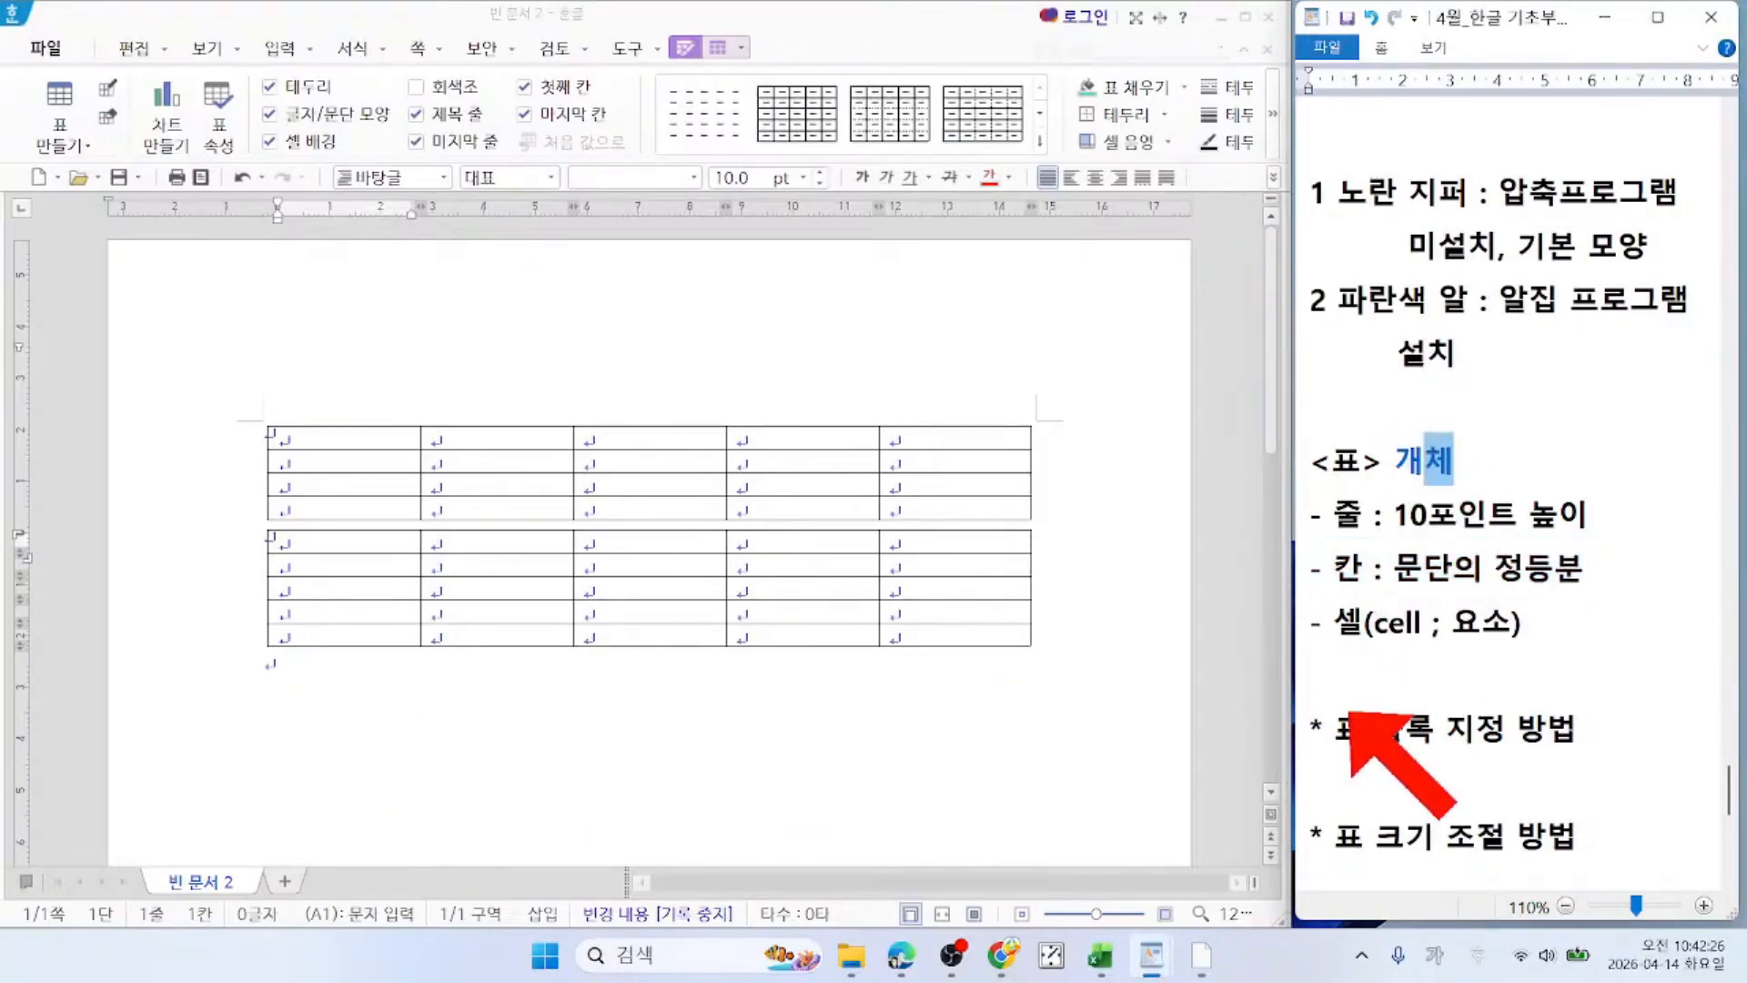
type("()")
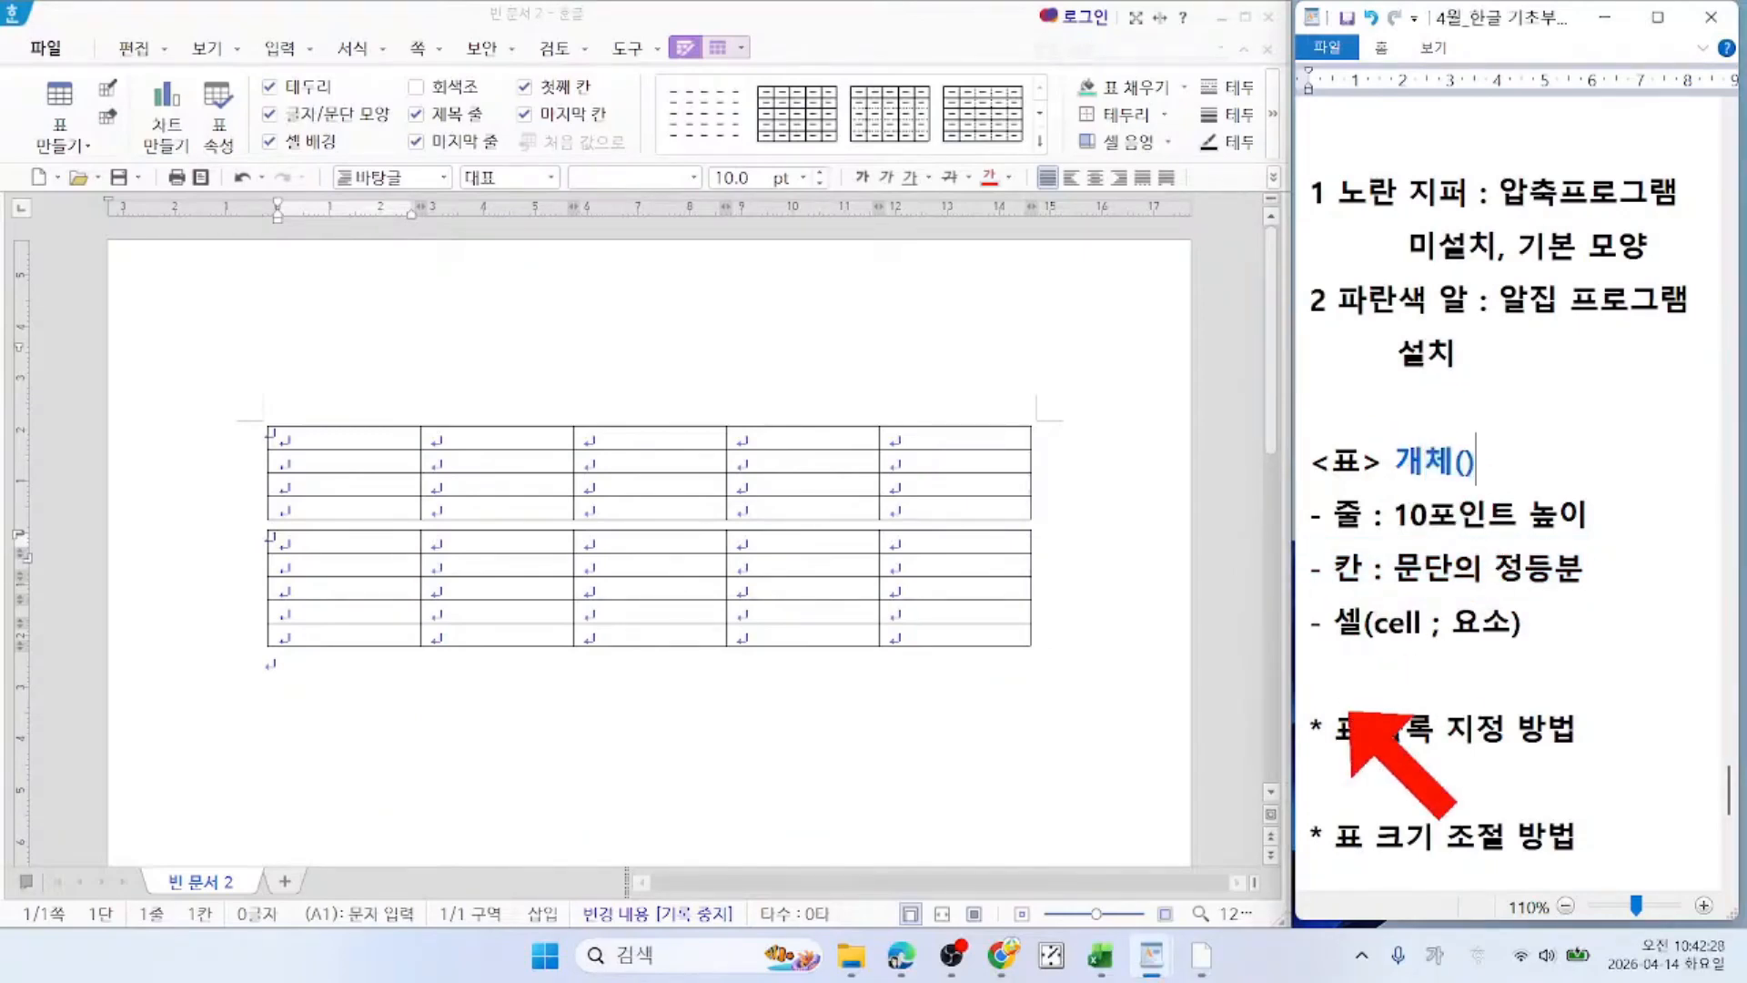
key("Left")
key("Hangul")
type("ㅐㅠ")
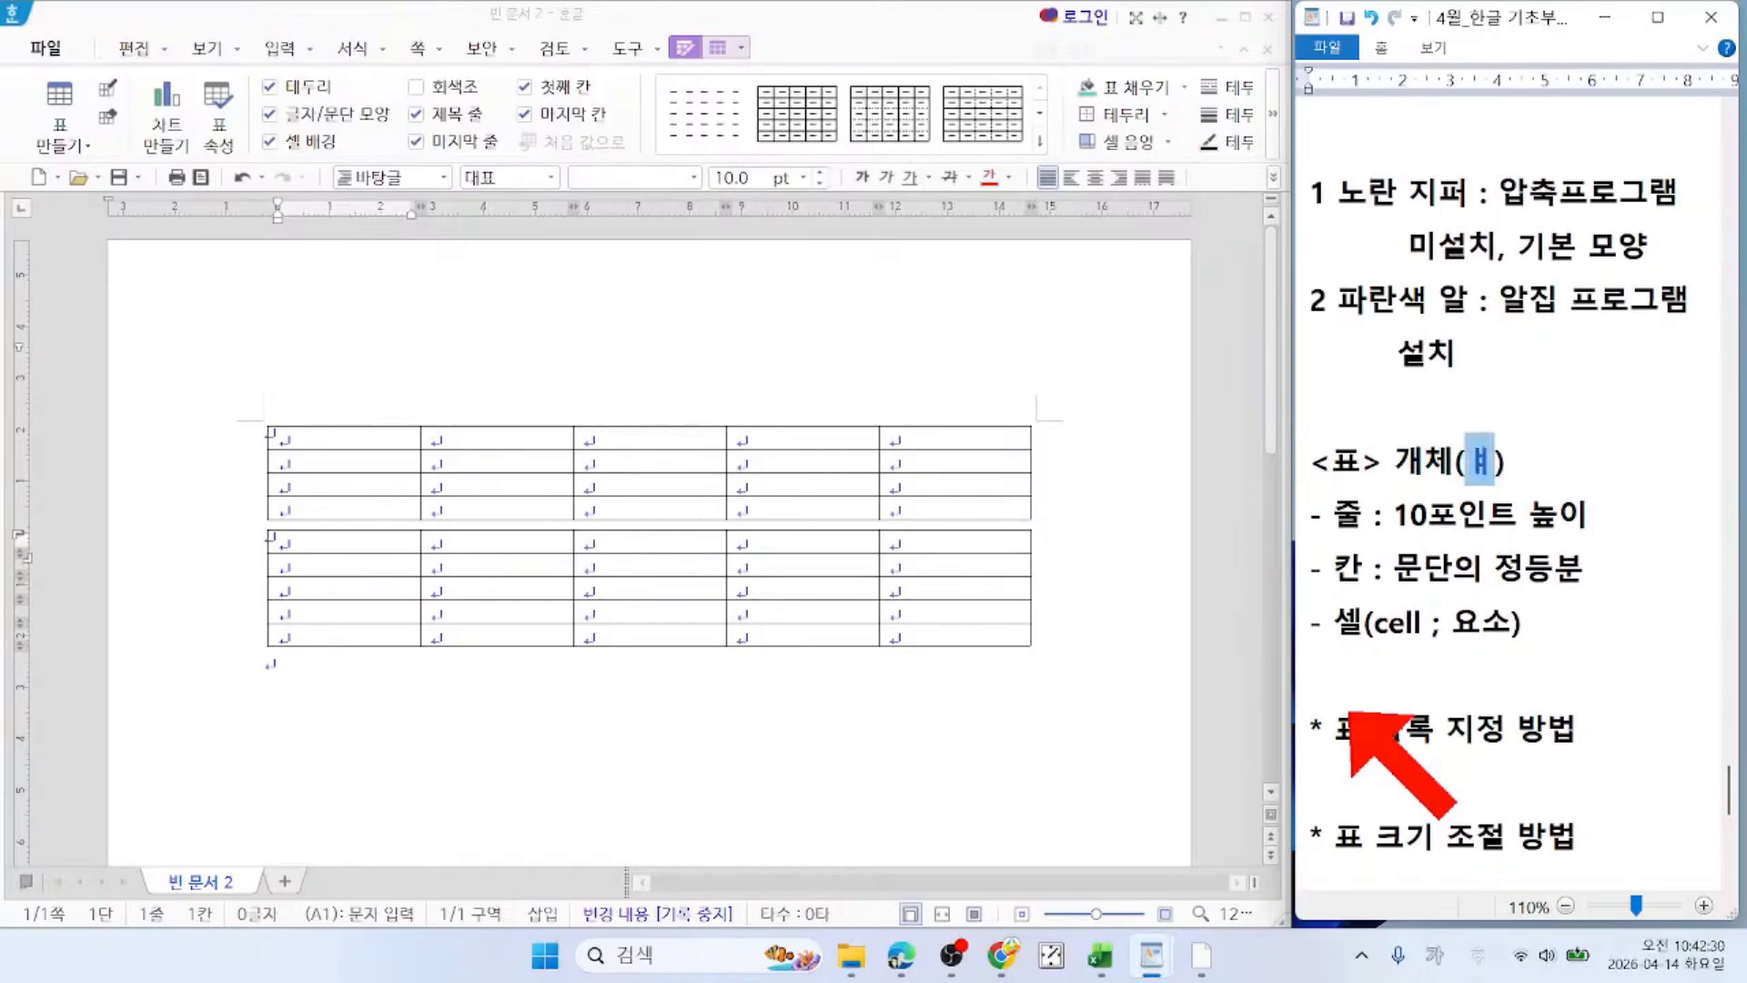
key("BackSpace")
key("BackSpace")
type("ㅒ")
key("BackSpace")
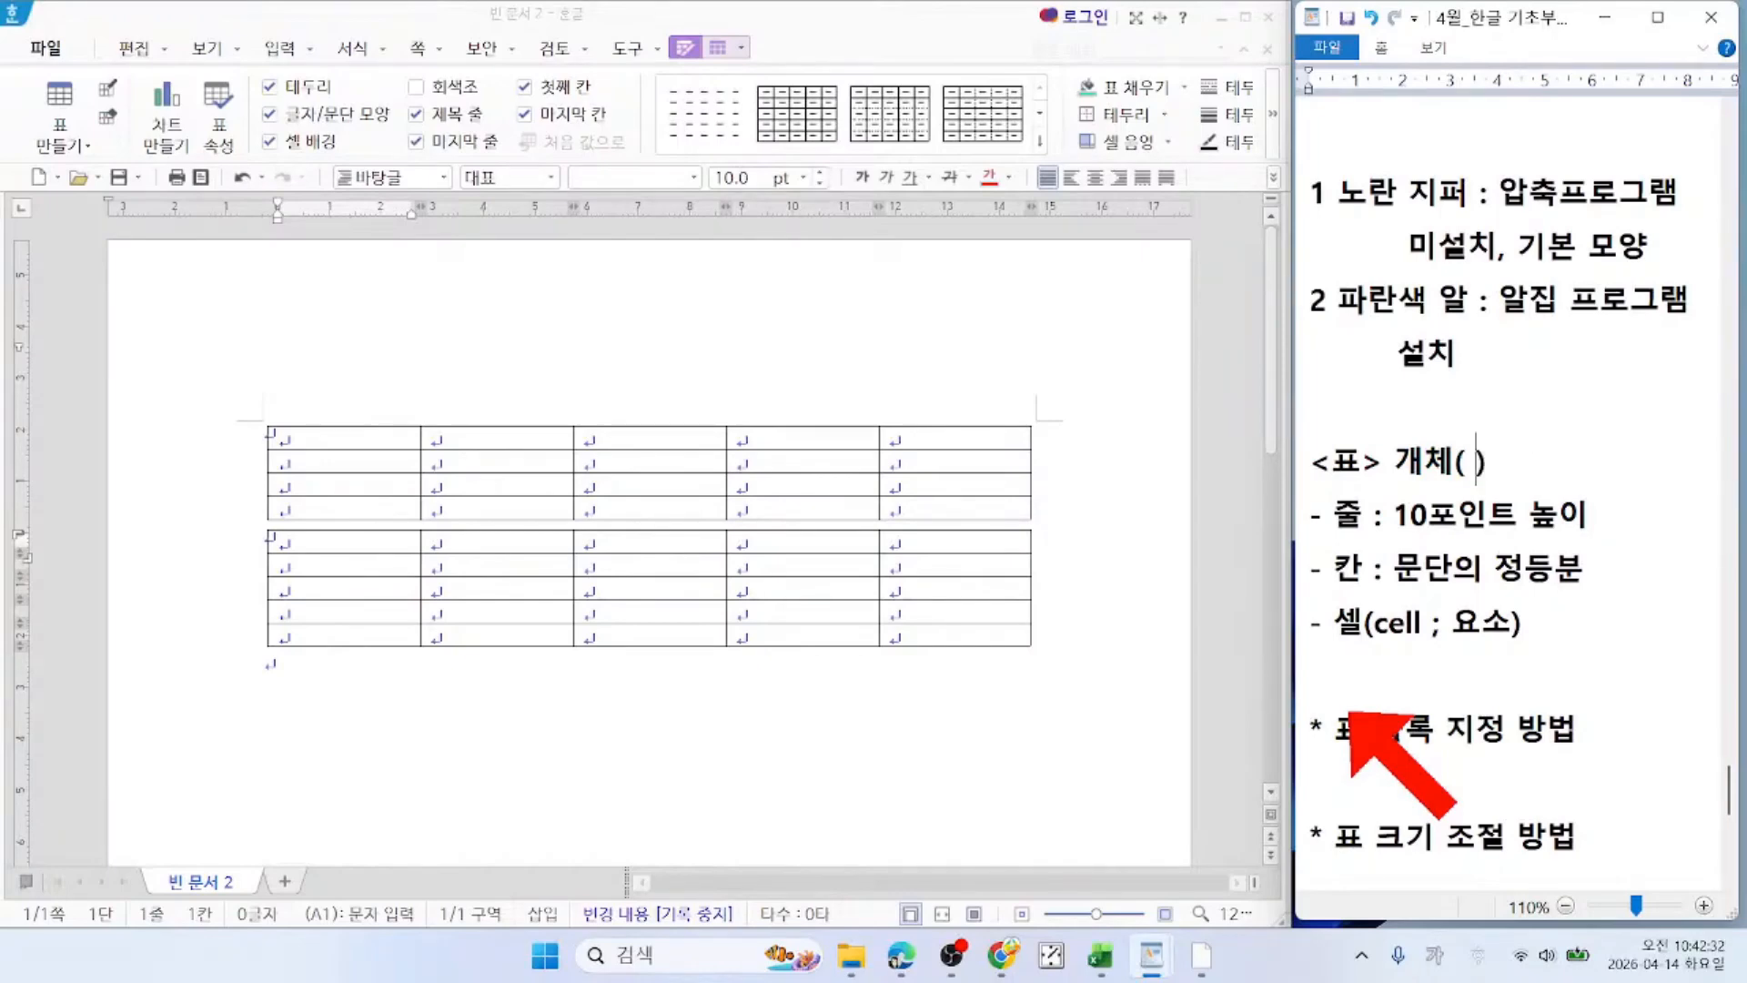
key("BackSpace")
key("BackSpace")
key("Delete")
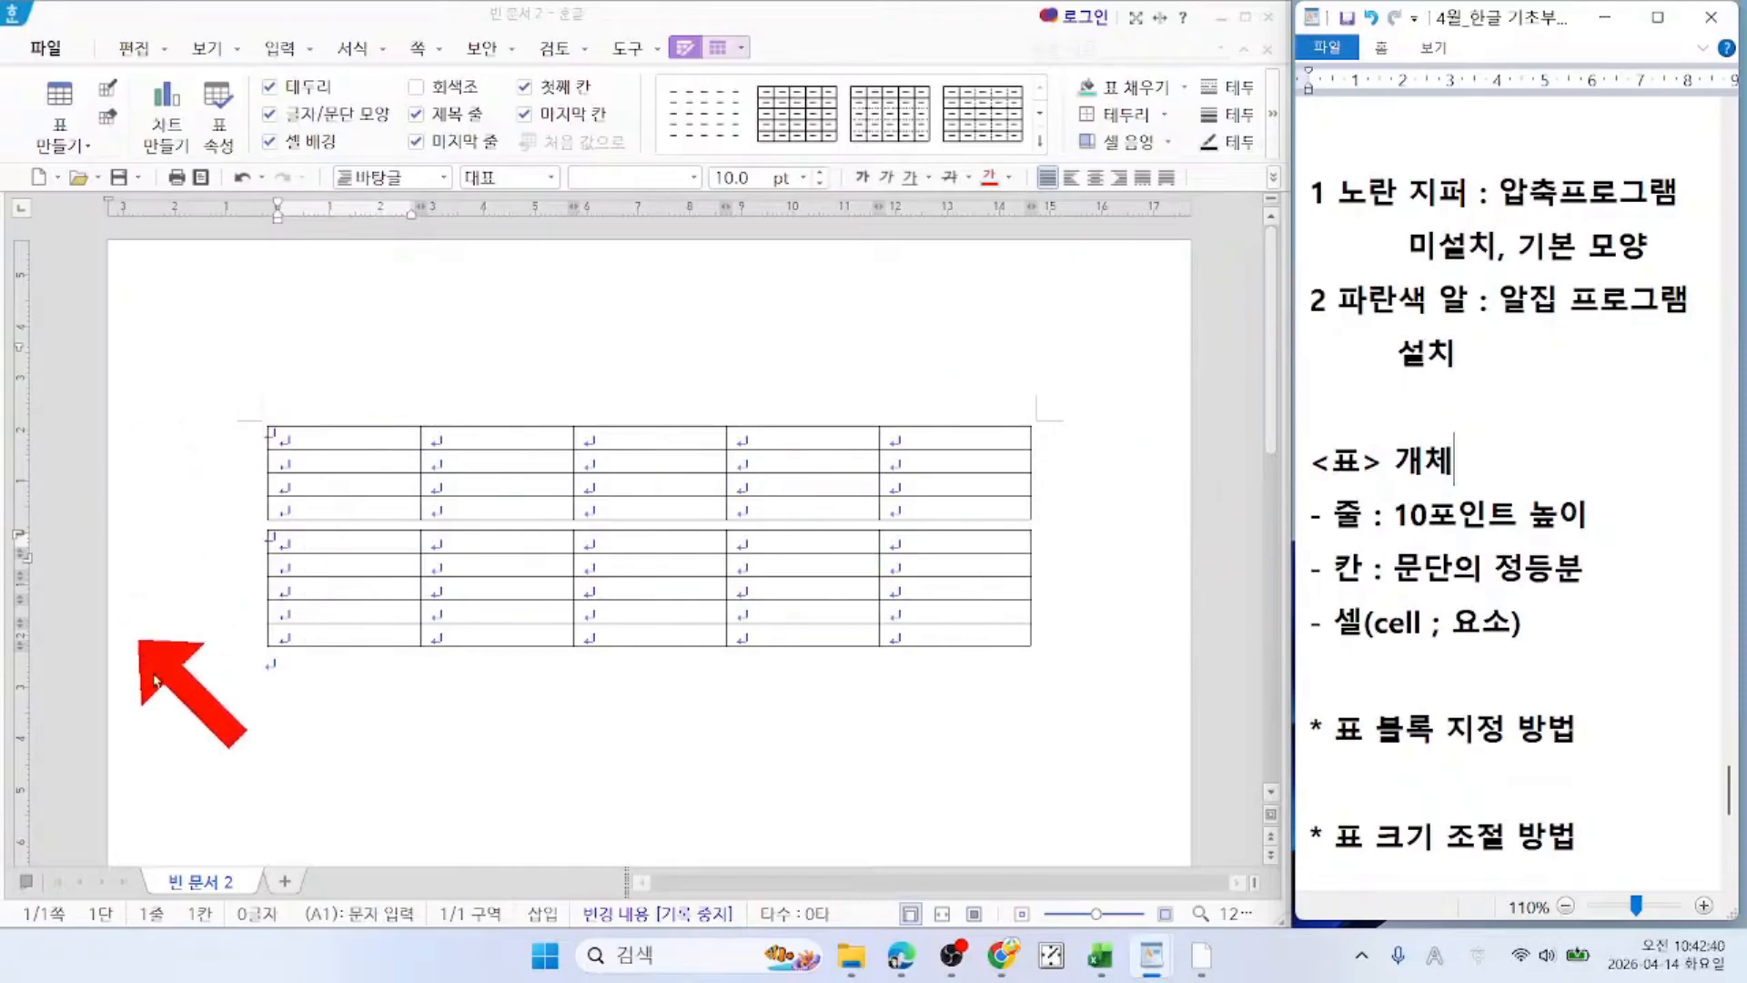
Step: Delete both tables as whole objects, the lower one first, and highlight the word "개체" in the notes
left_click(640, 648)
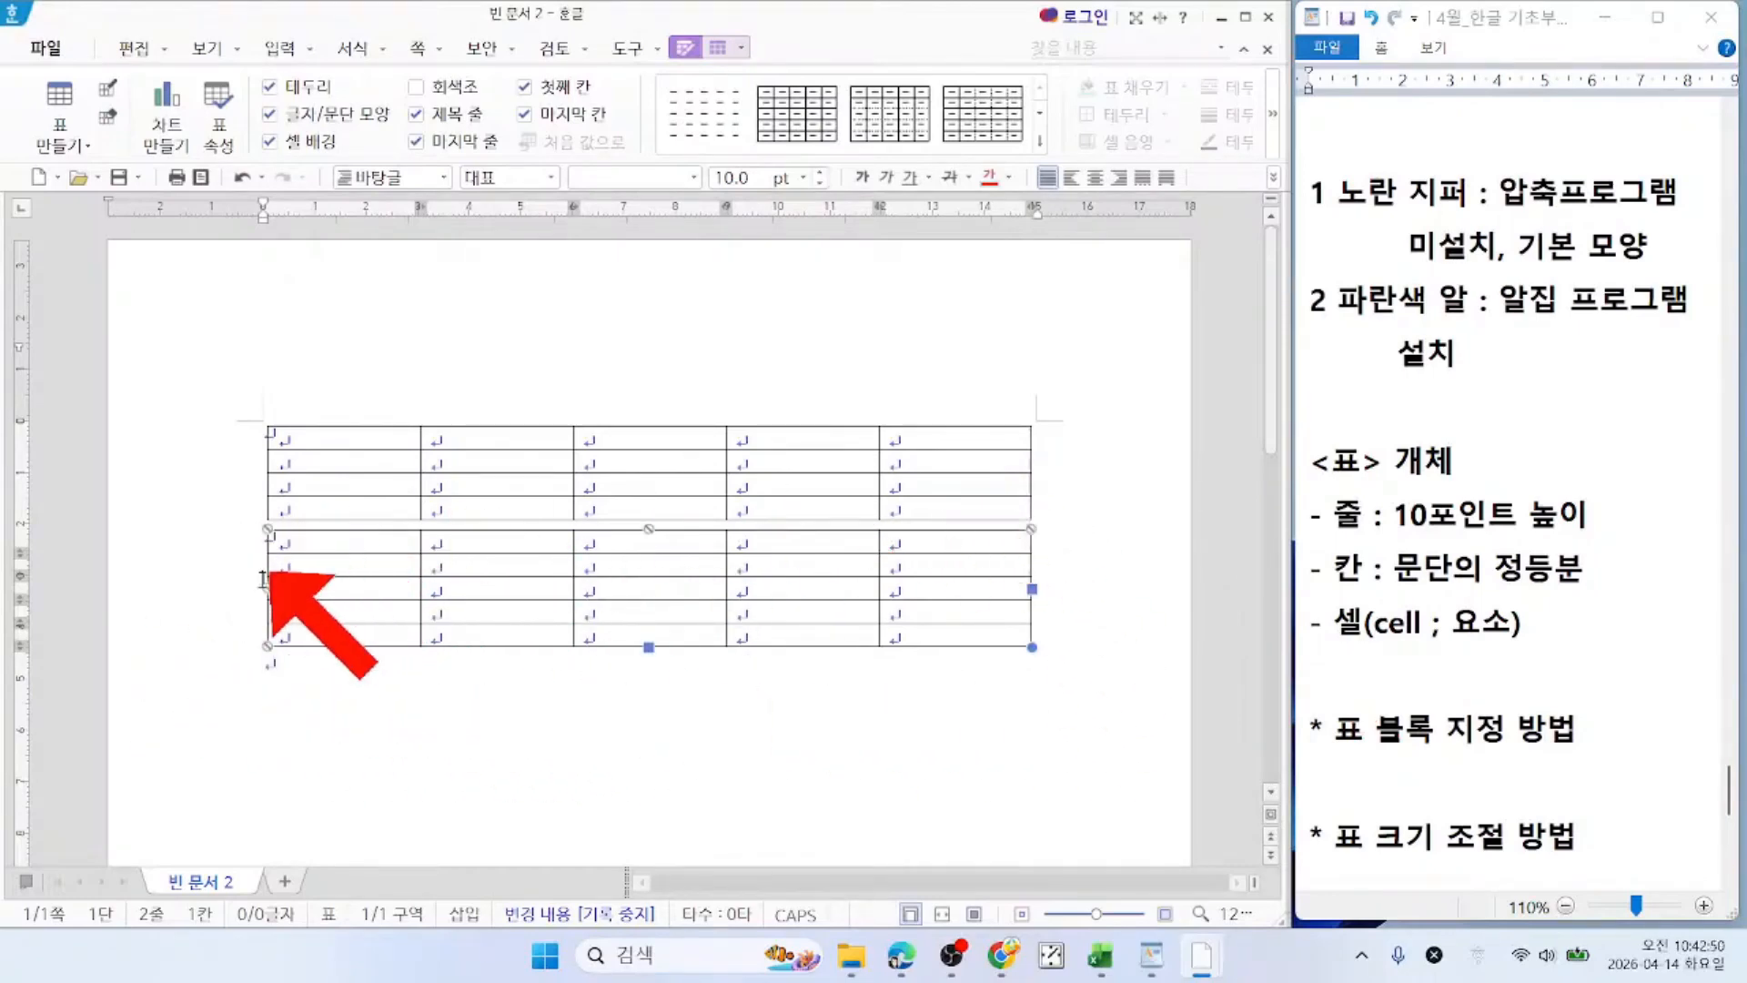
key("Delete")
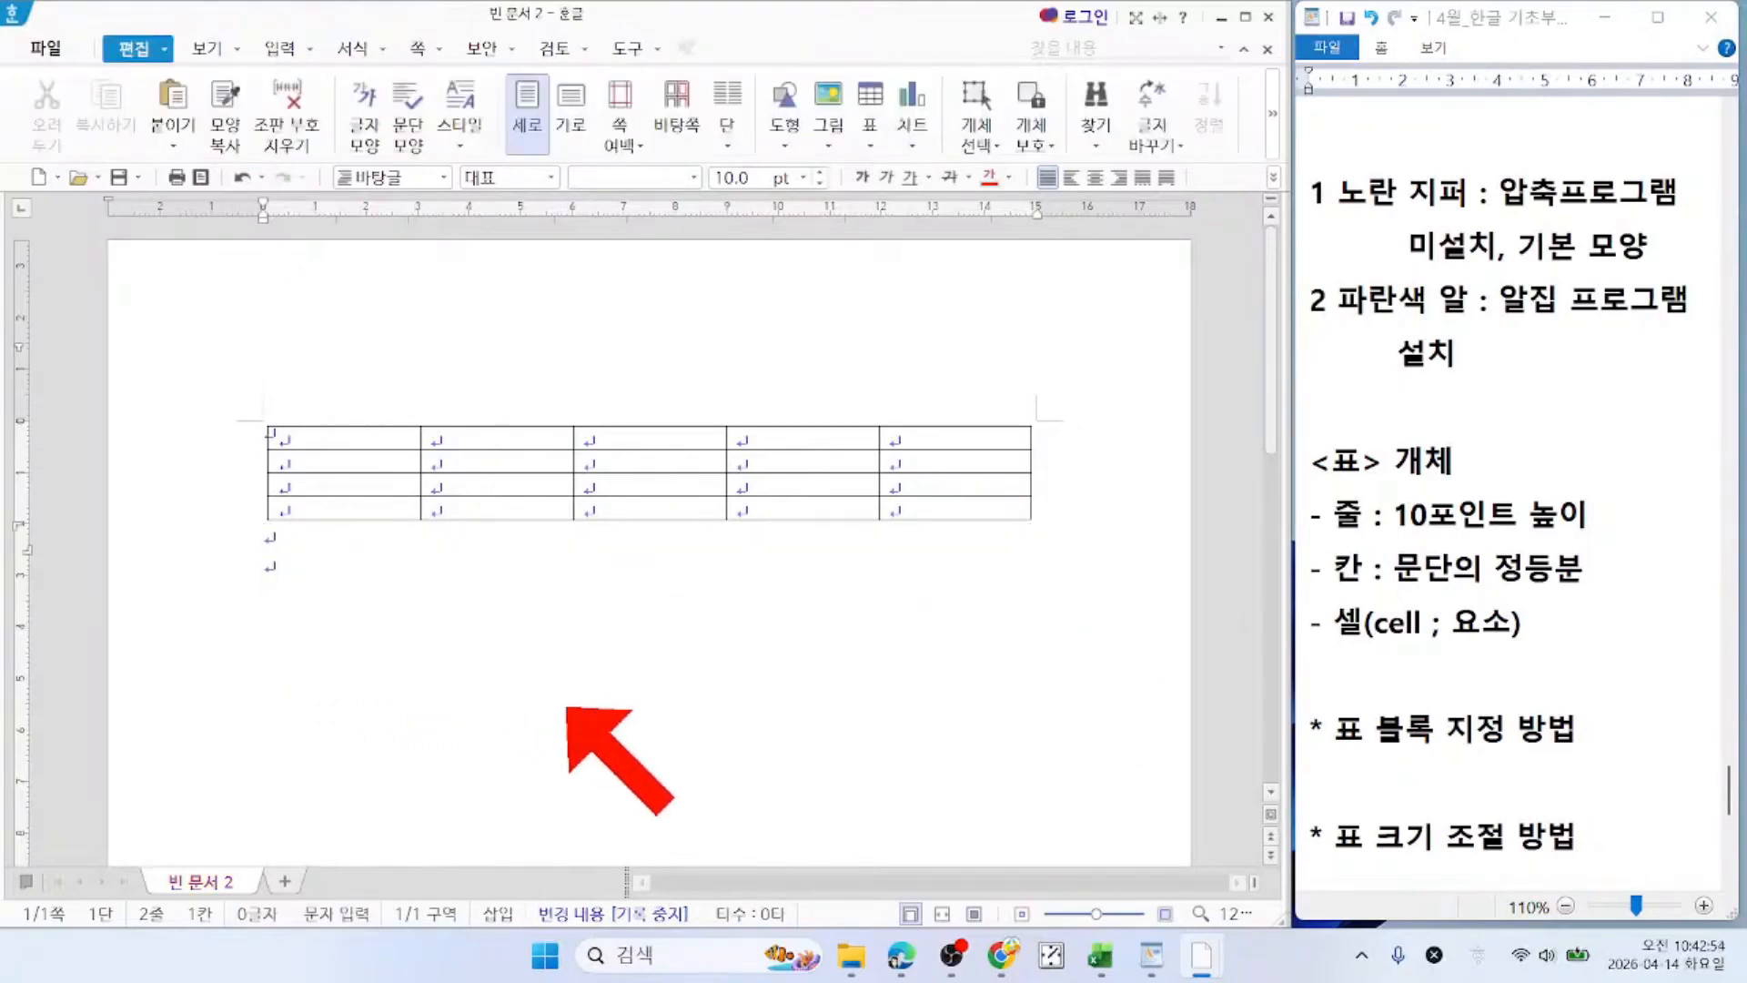
left_click(510, 526)
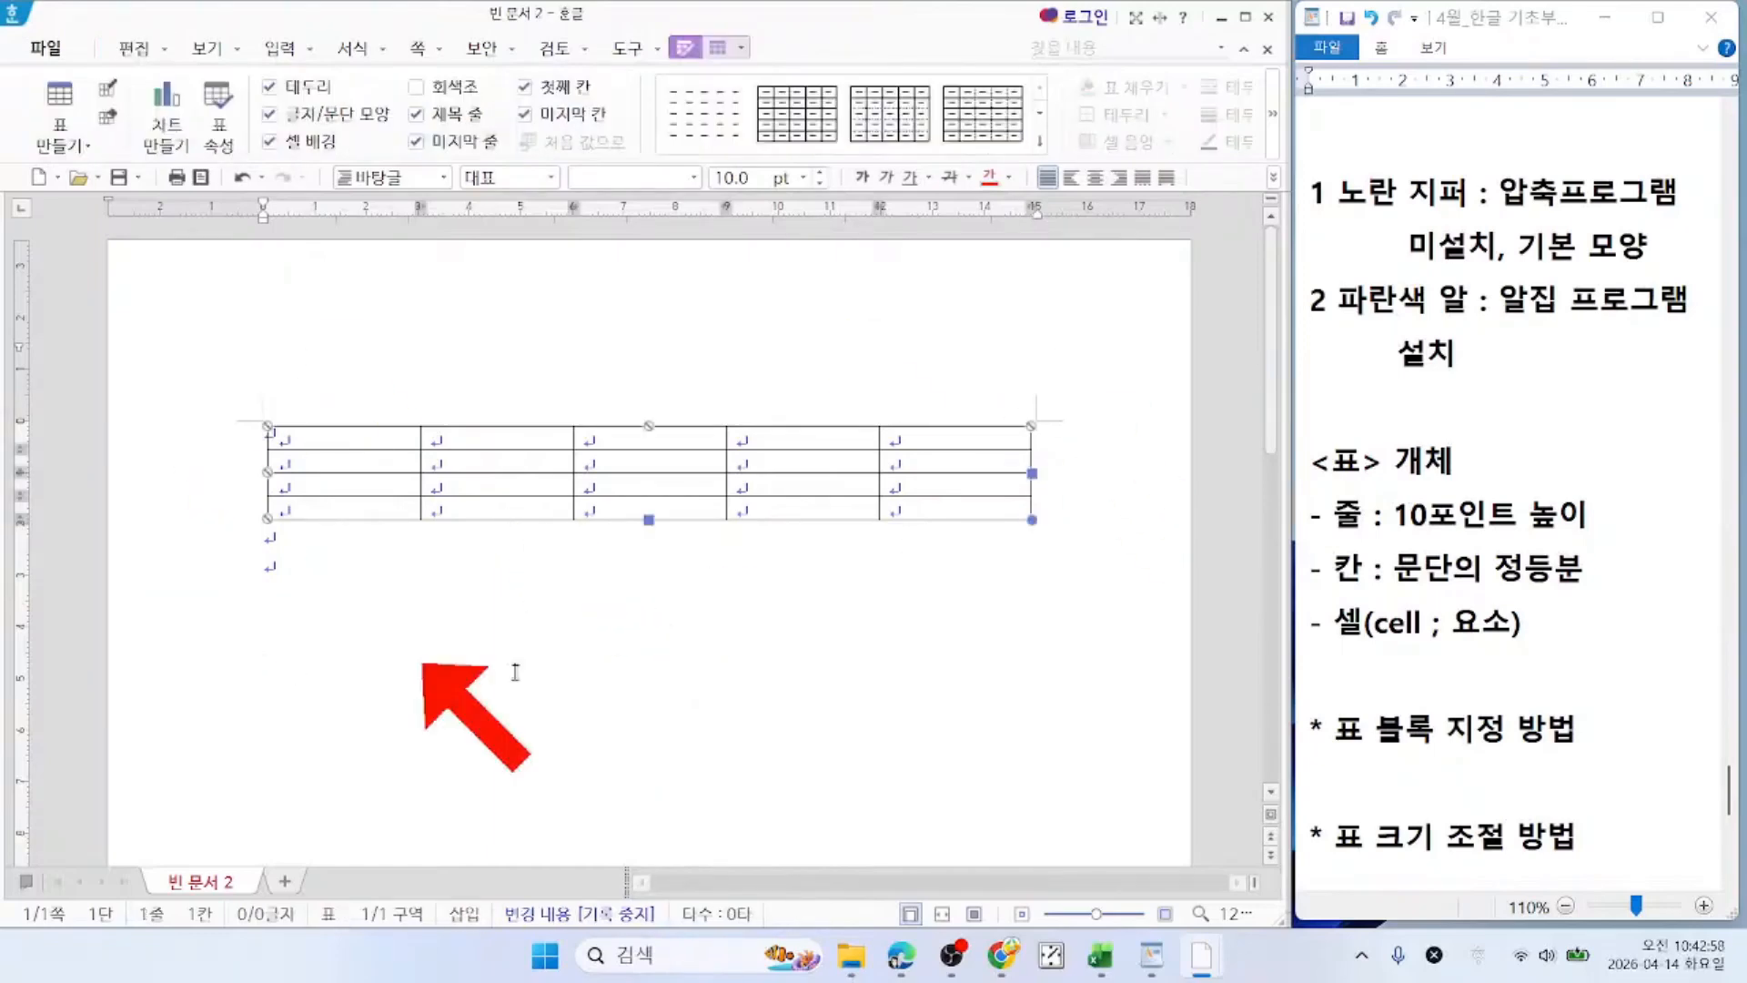
key("Delete")
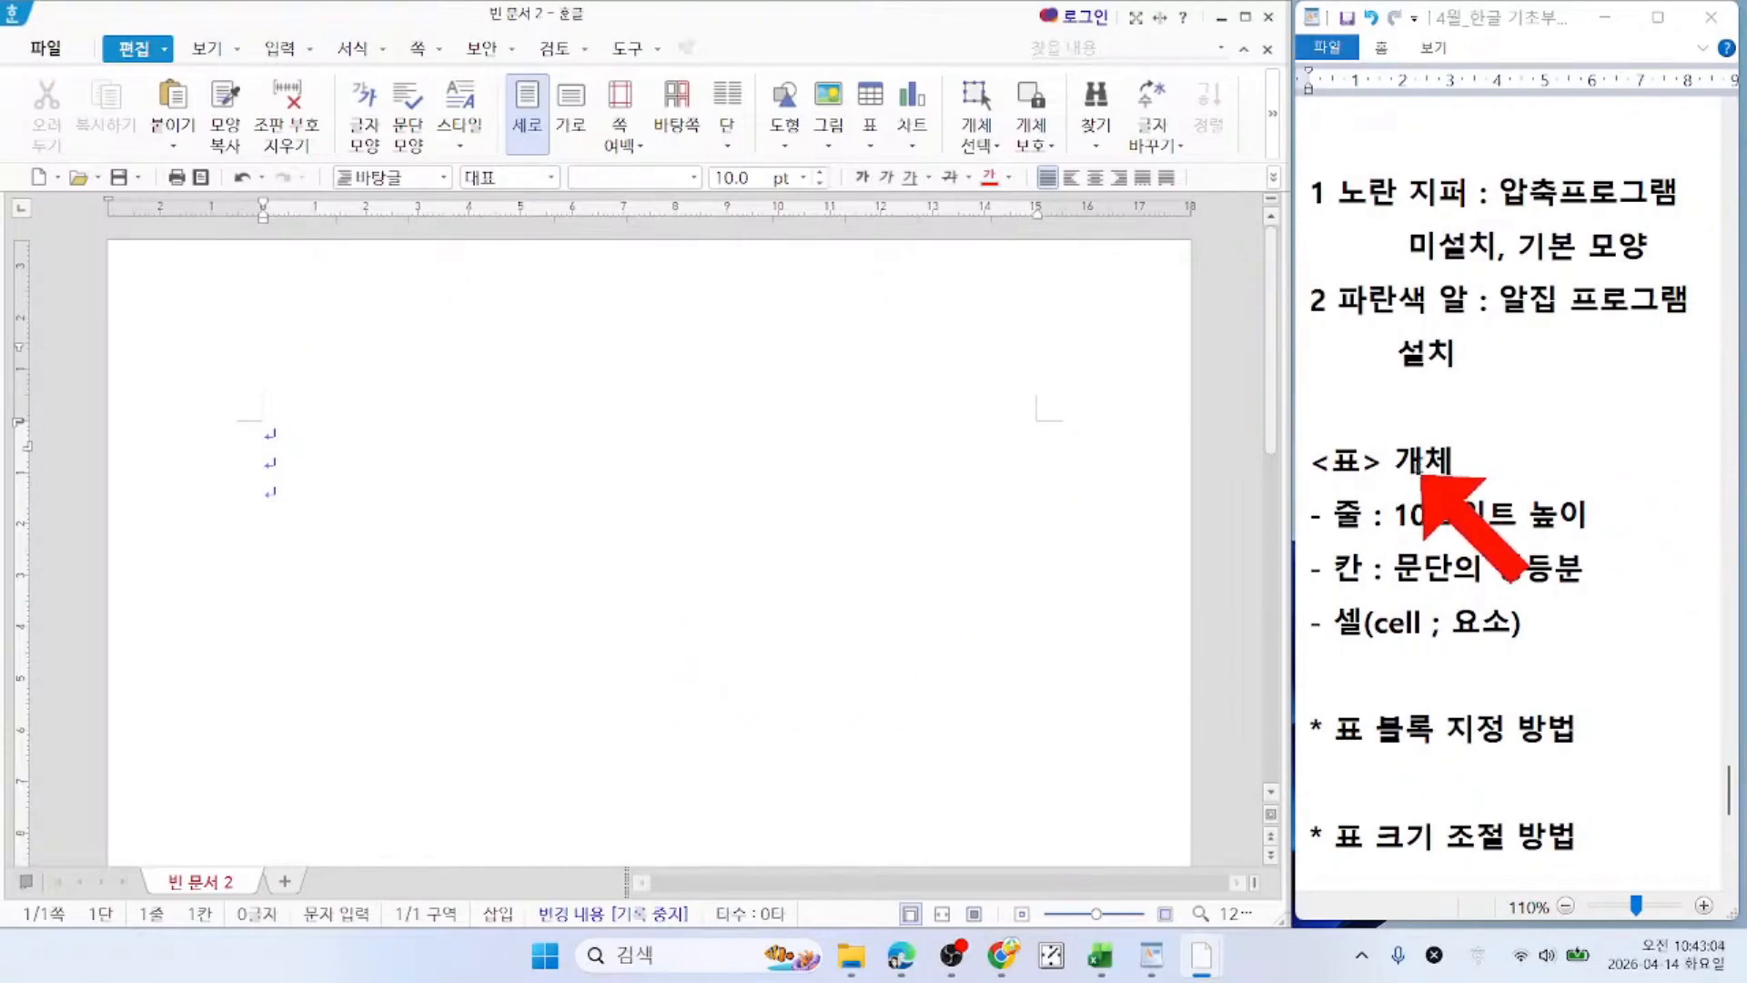
left_click(1423, 468)
left_click_drag(1401, 466, 1462, 468)
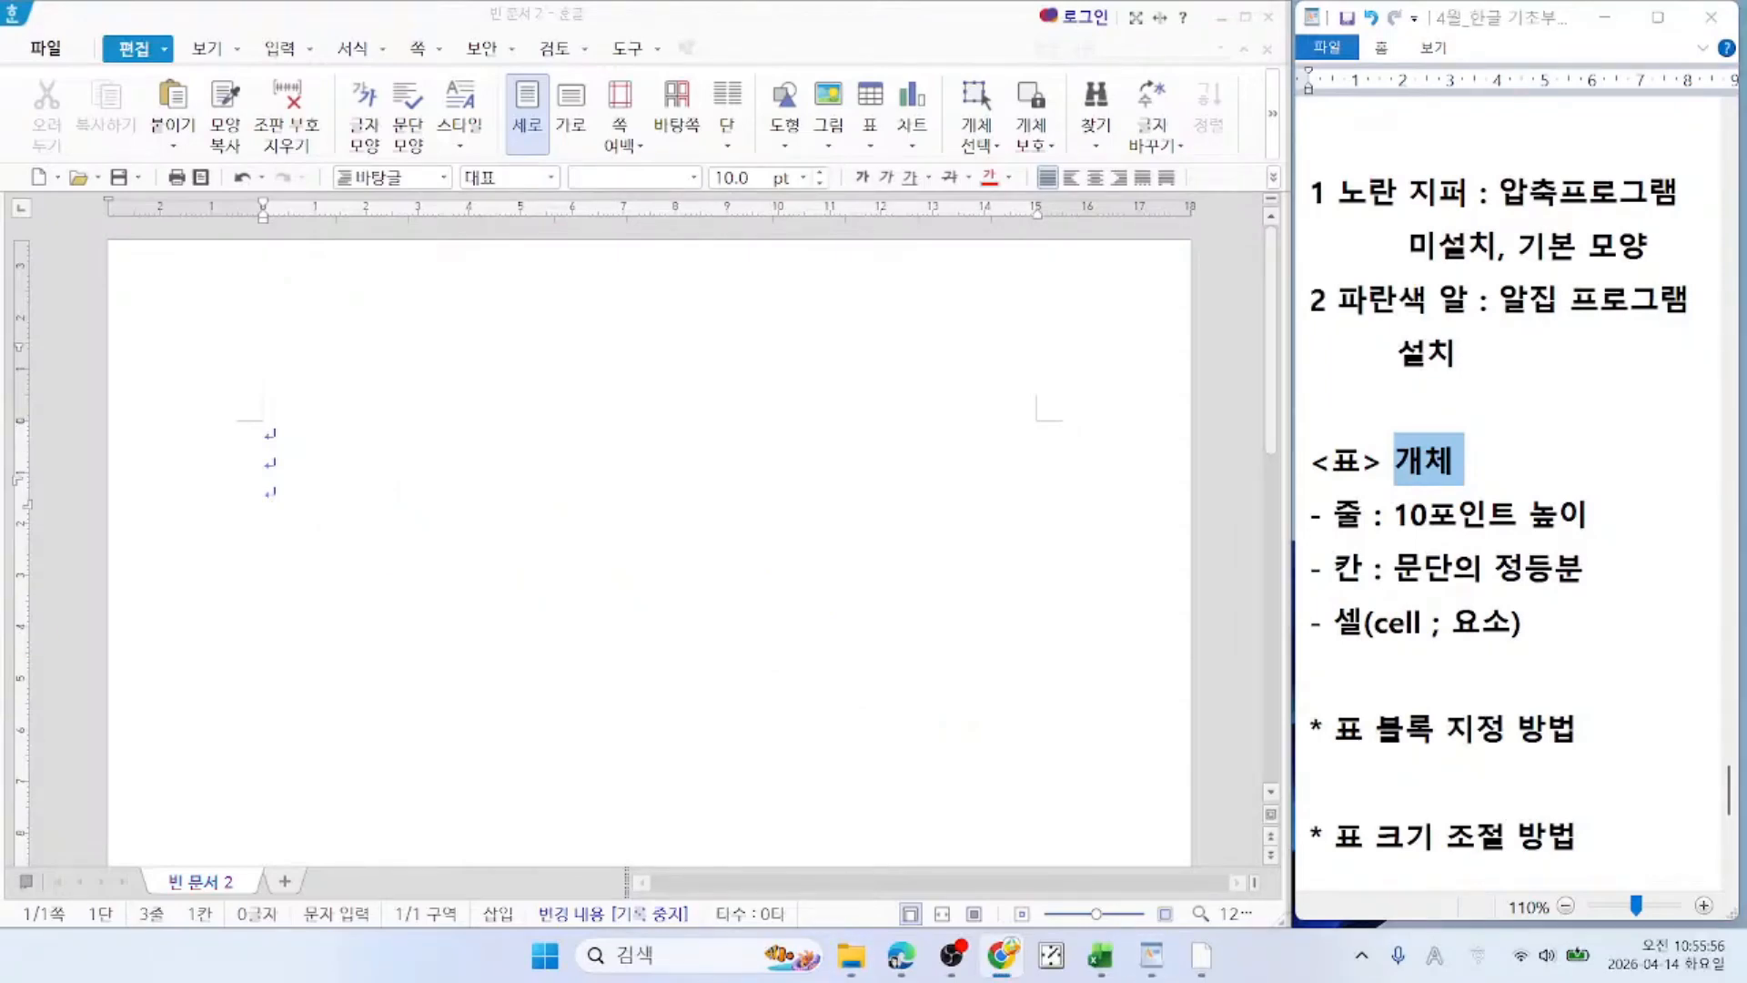
Step: Add three blank lines between "* 표 블록 지정 방법" and "* 표 크기 조절 방법" in the notes
left_click(1343, 788)
key("Return")
key("Return")
key("Return")
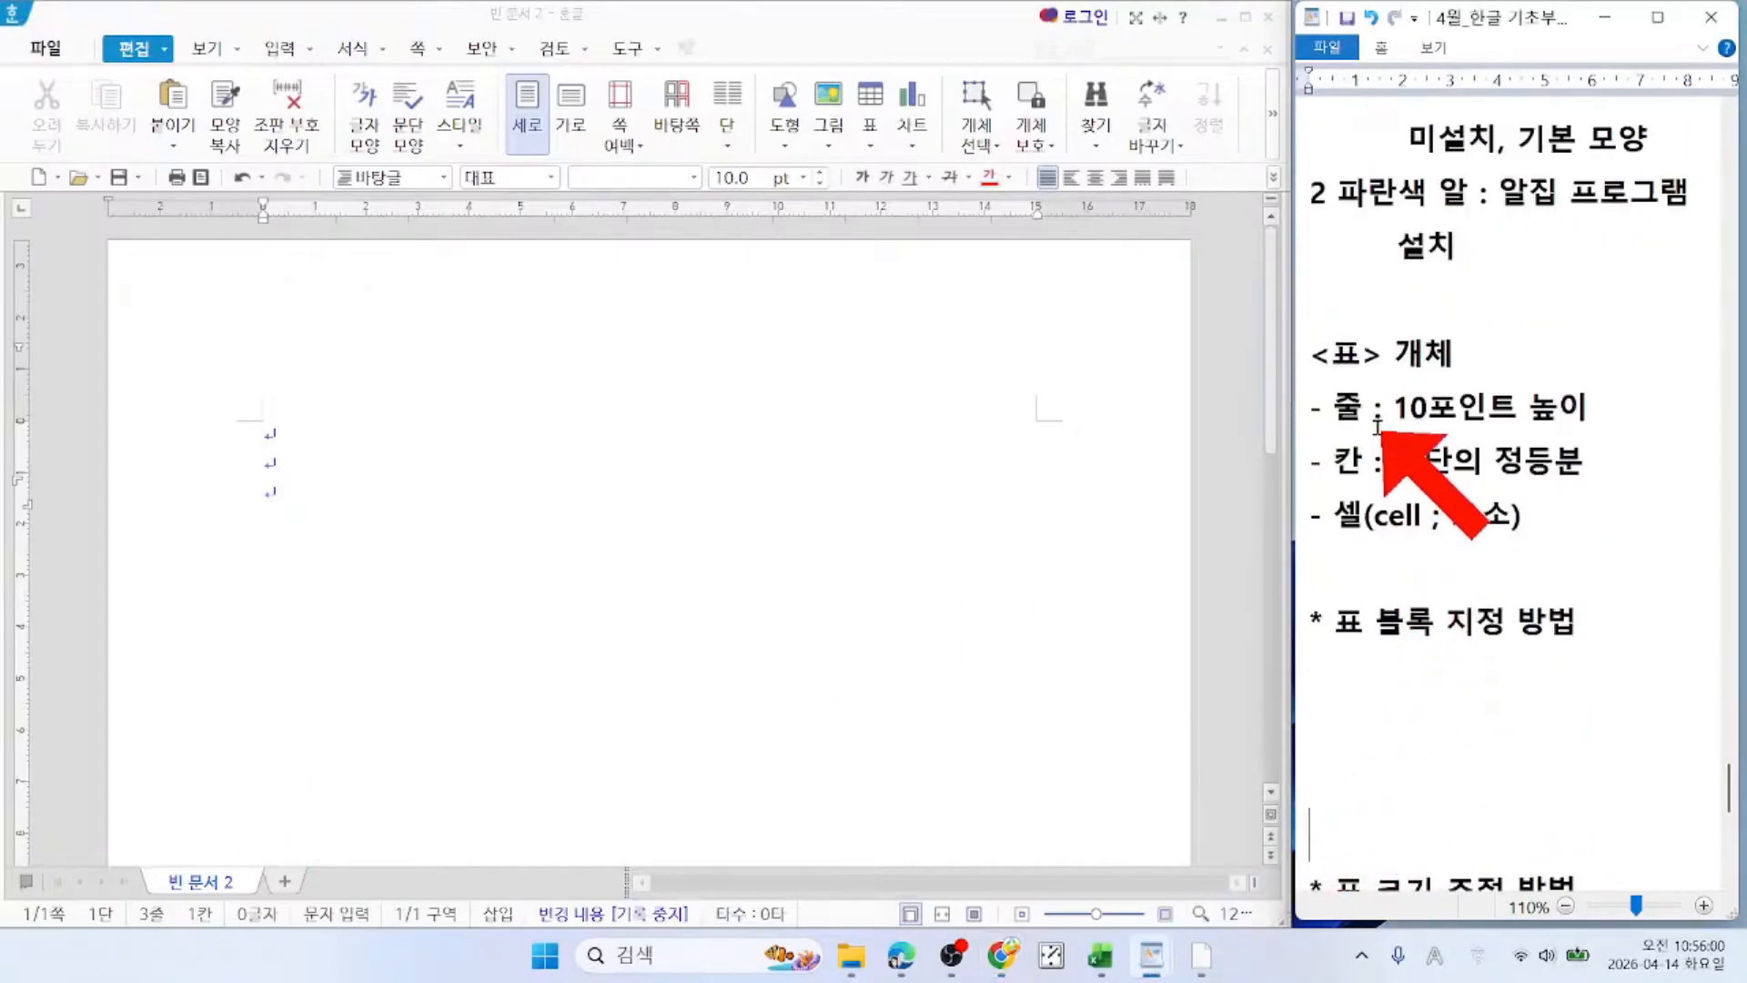
double_click(1334, 665)
left_click(1353, 709)
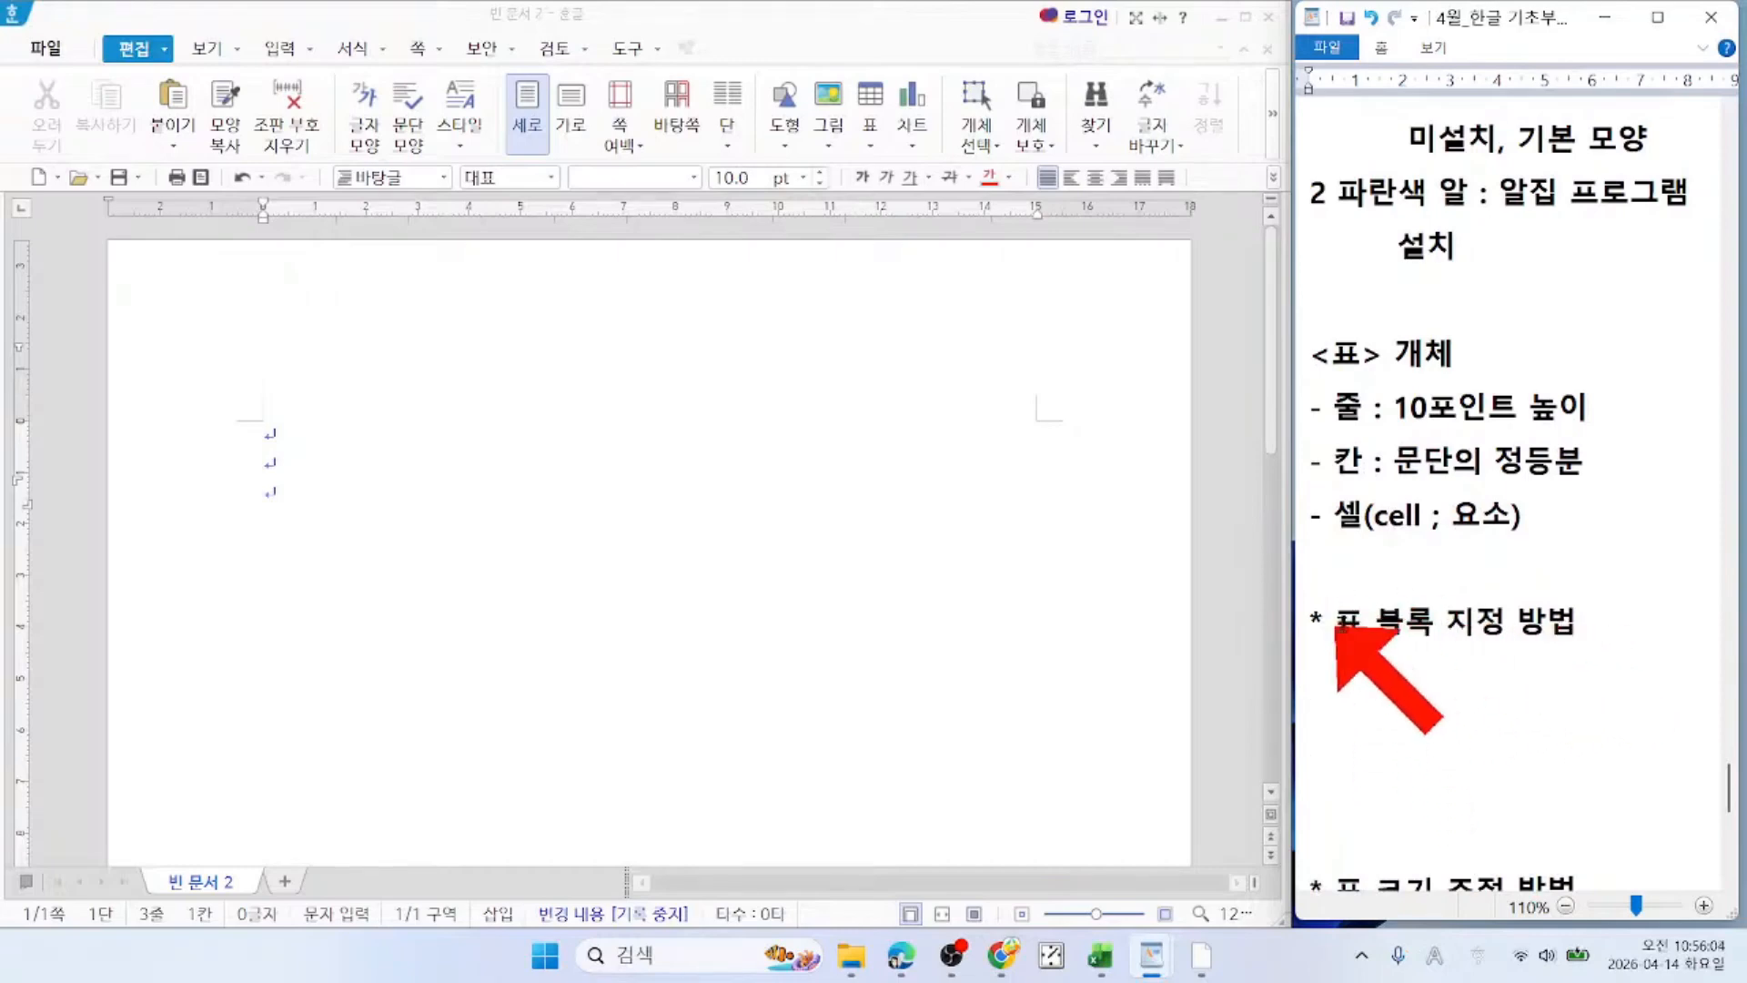
Step: Insert "다양한" into the block selection line so it reads "* 표 블록 지정 다양한 방법"
left_click(1506, 623)
type("eke")
key("BackSpace")
key("BackSpace")
key("BackSpace")
key("Hangul")
type("다양한")
key("Down")
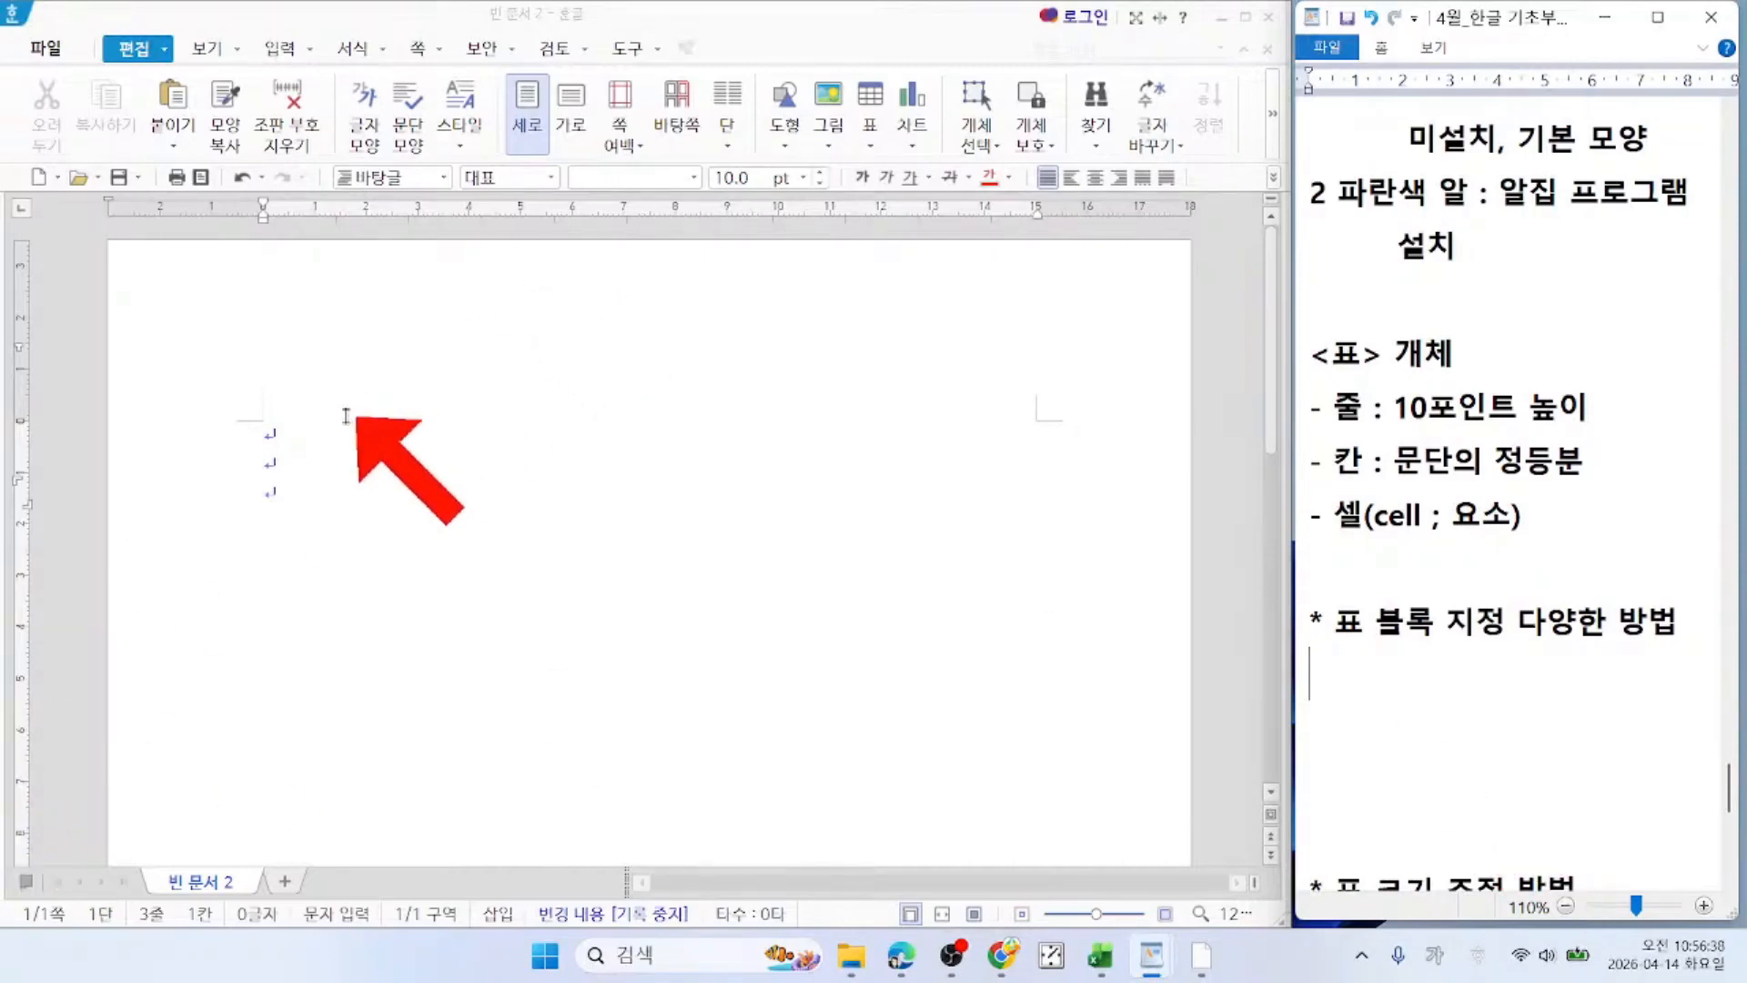
Step: Insert a table with 5 rows and 5 columns on the first line of the blank document
left_click(273, 428)
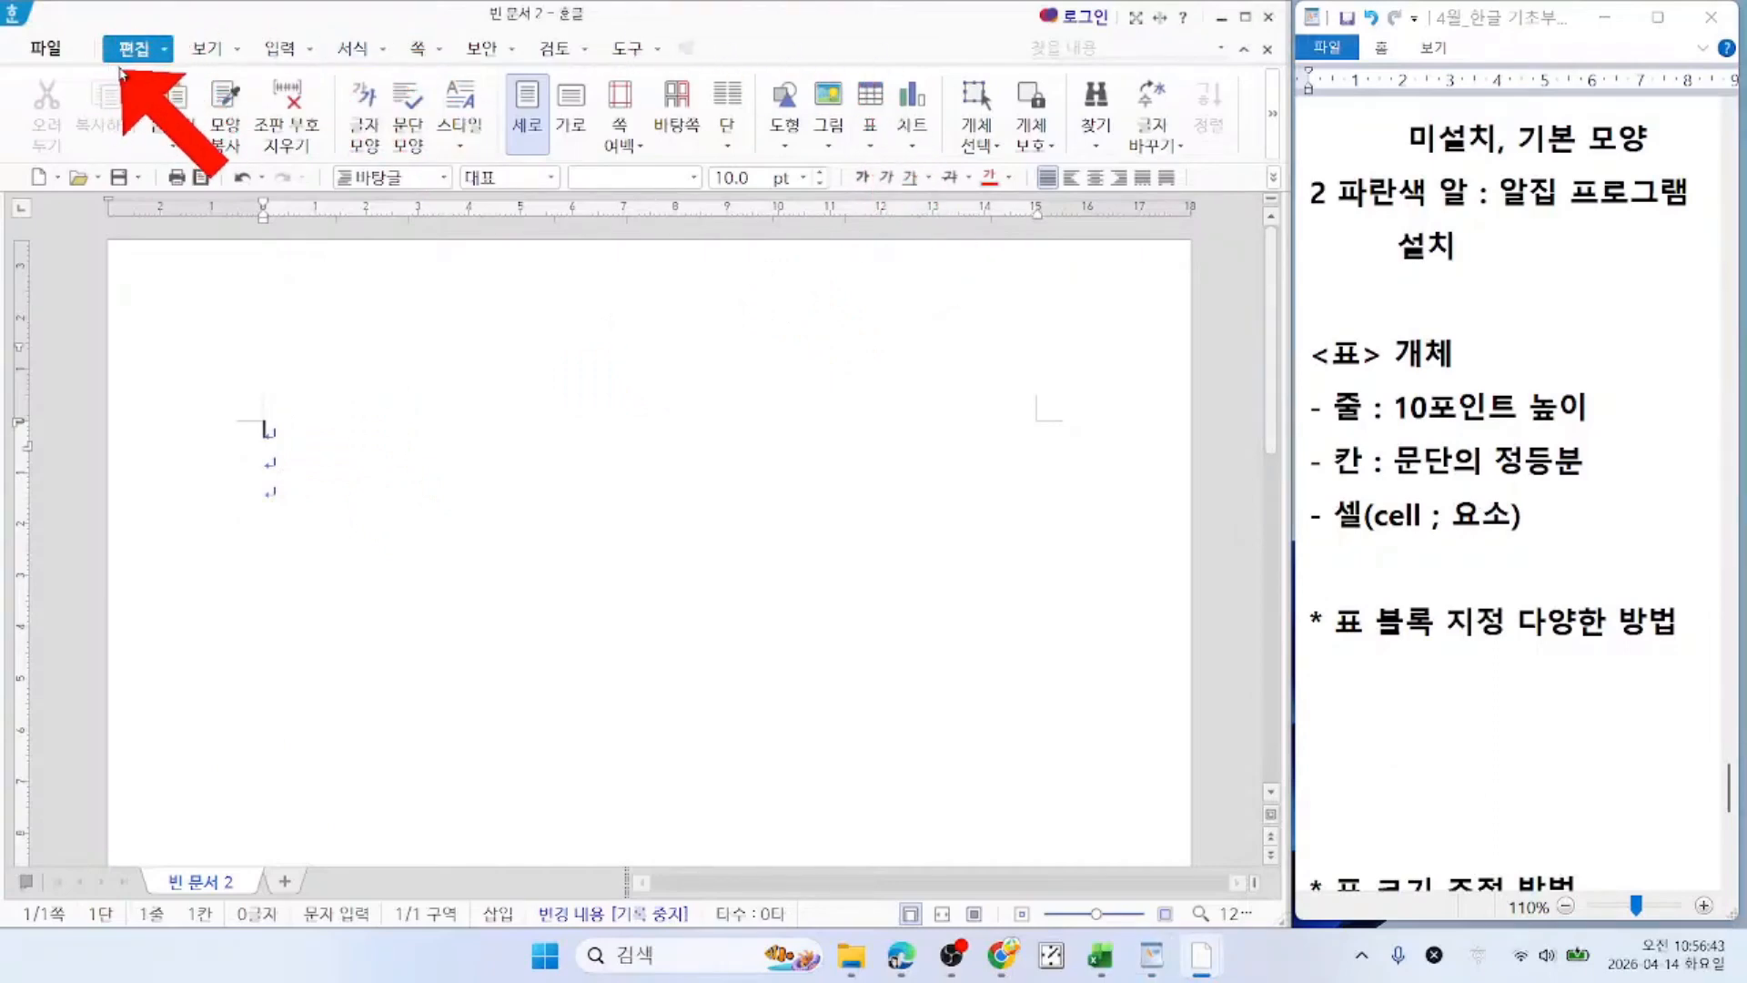
left_click(869, 97)
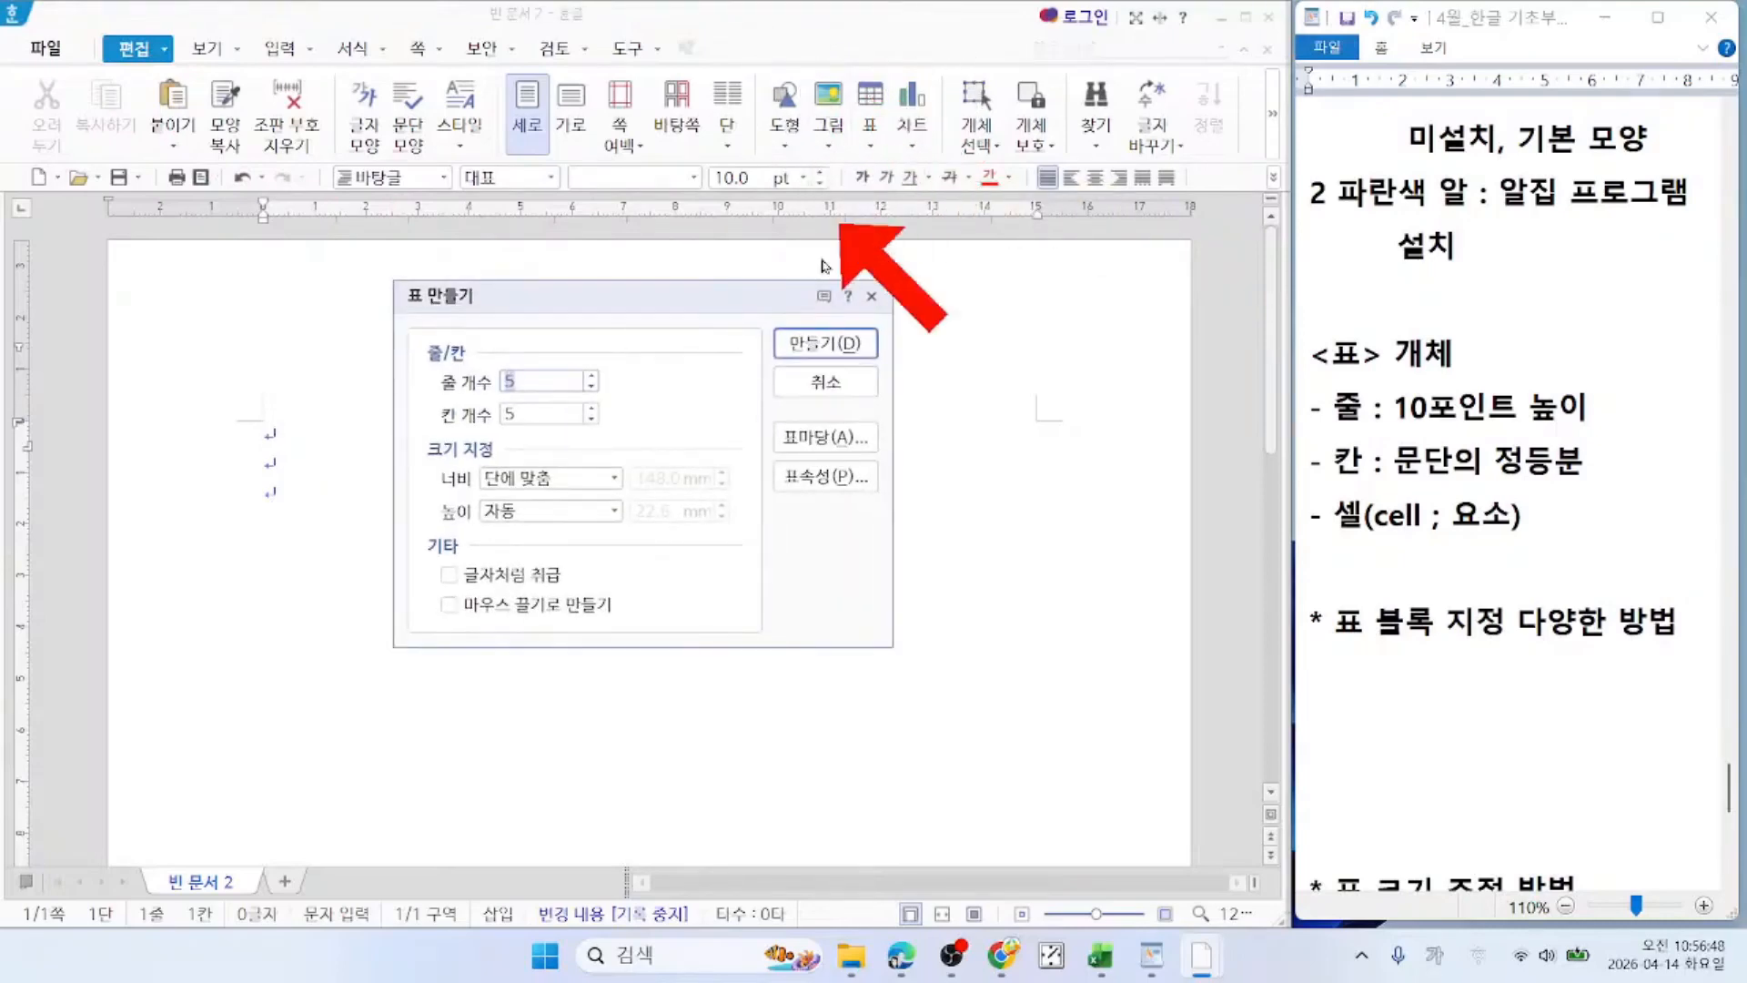
left_click(537, 416)
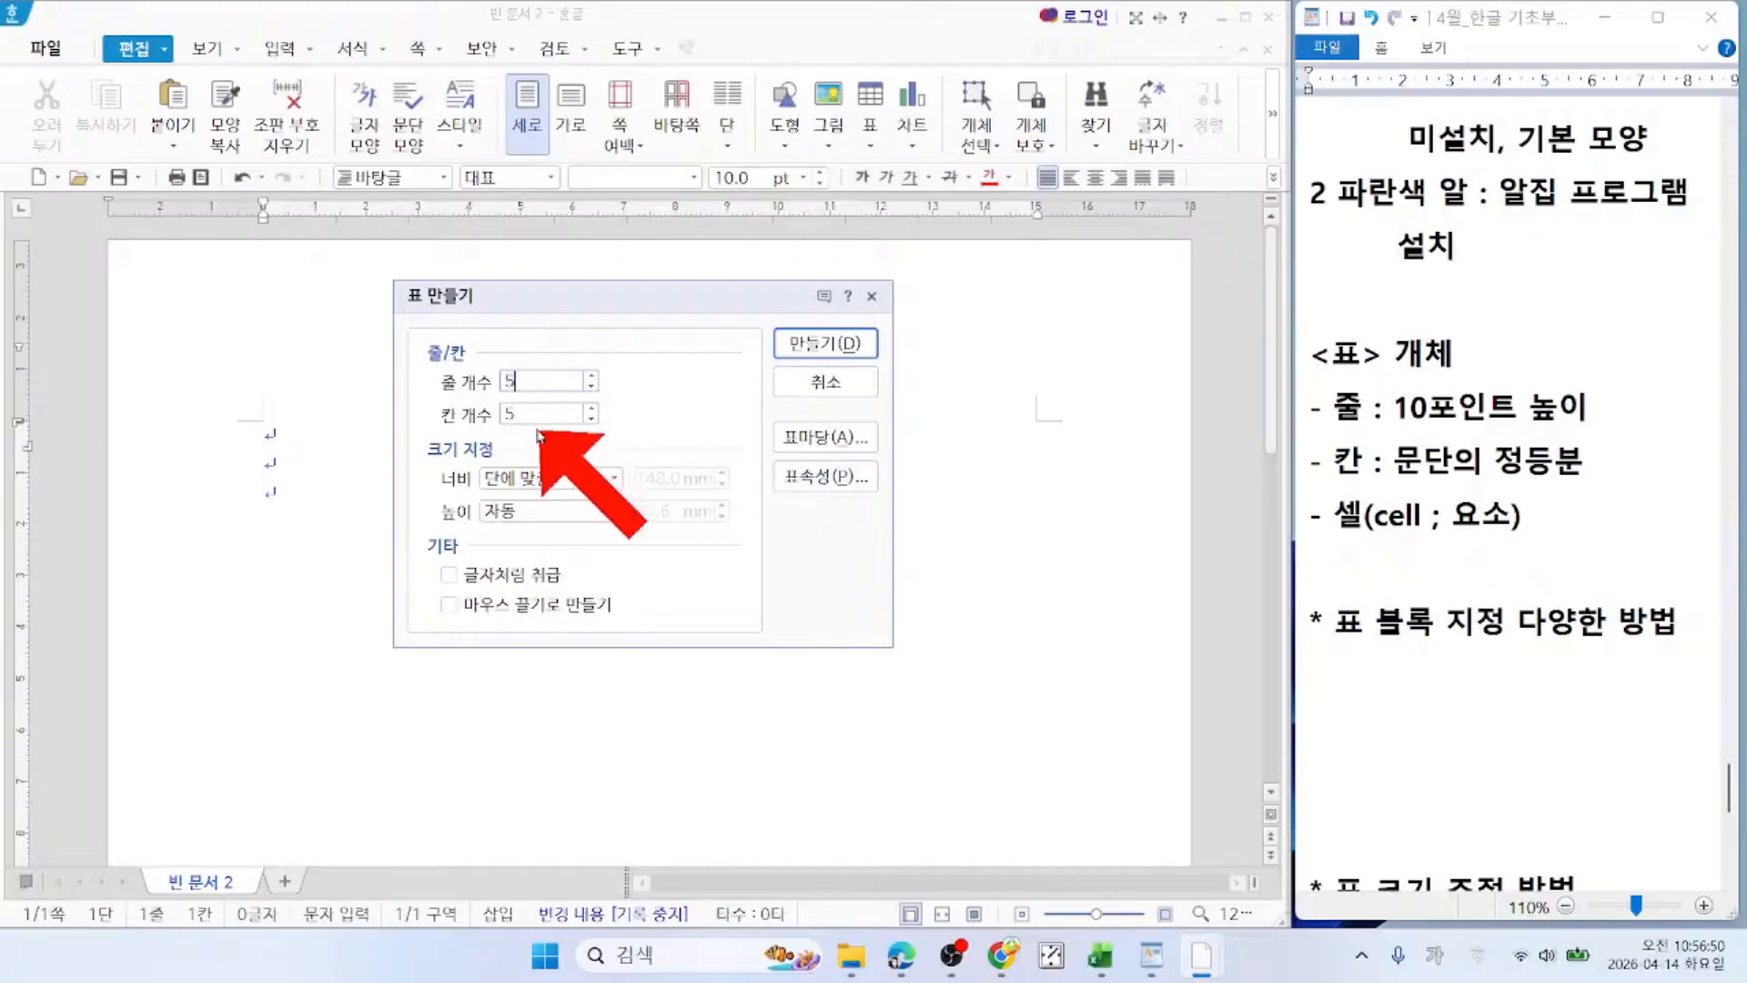
type("5")
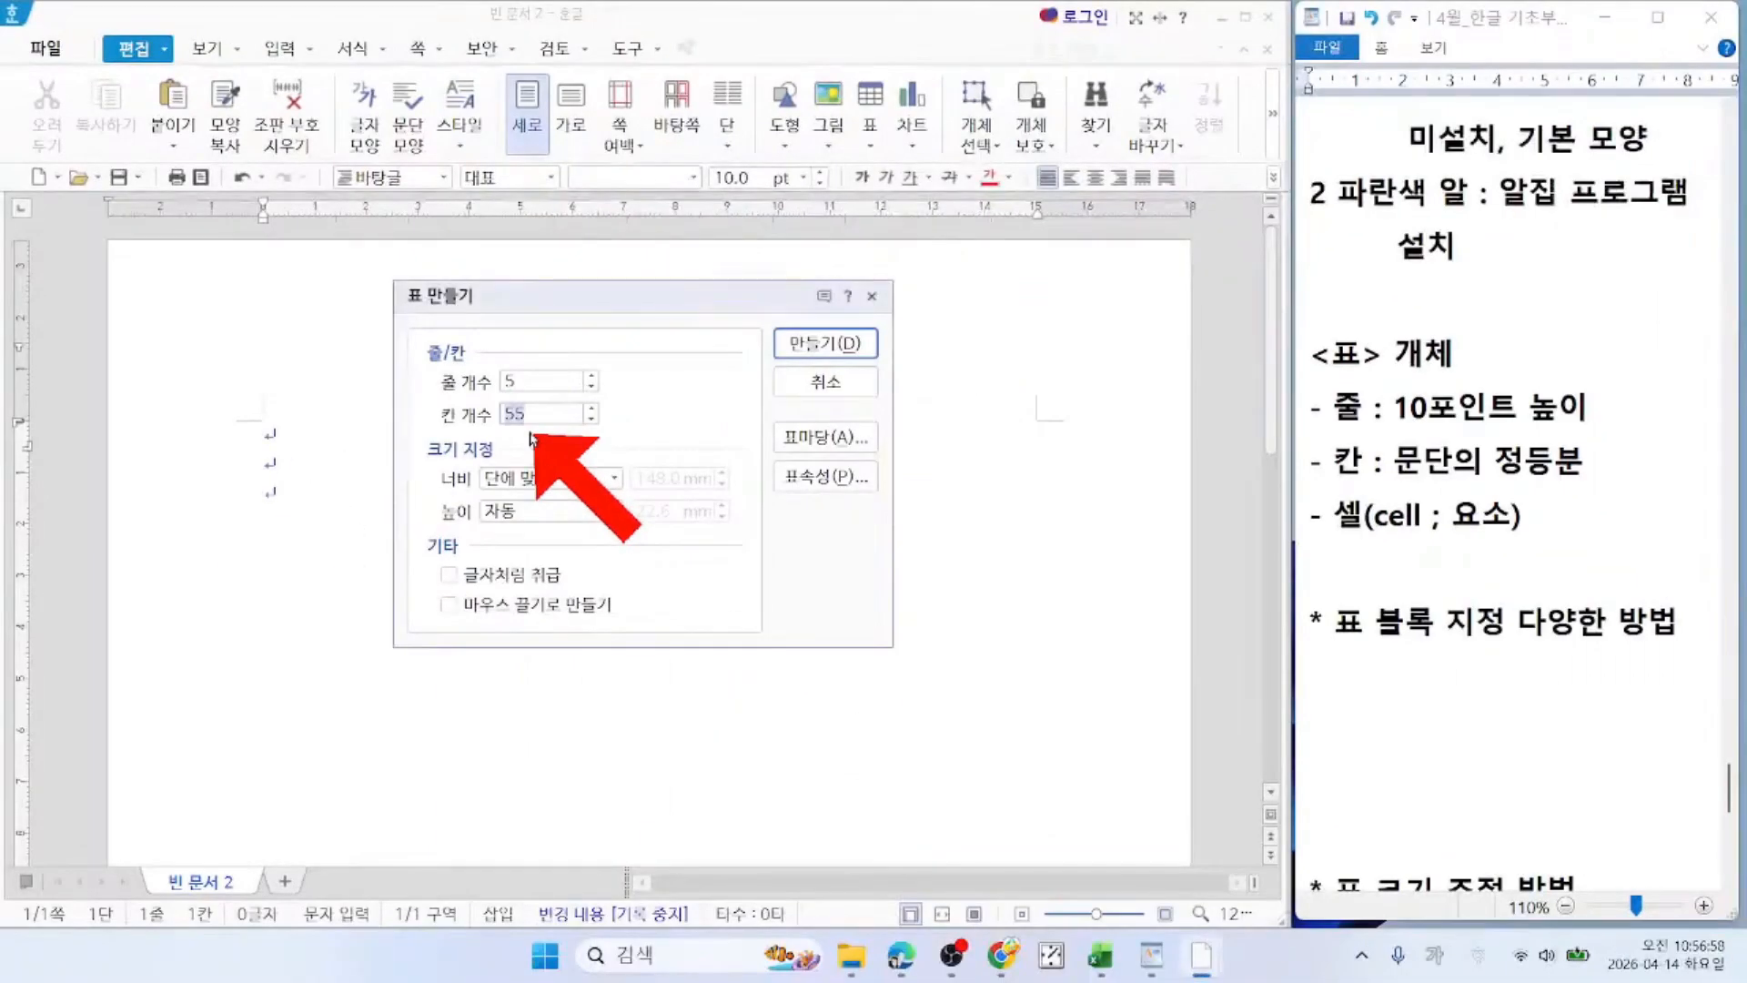
type("5")
left_click(815, 344)
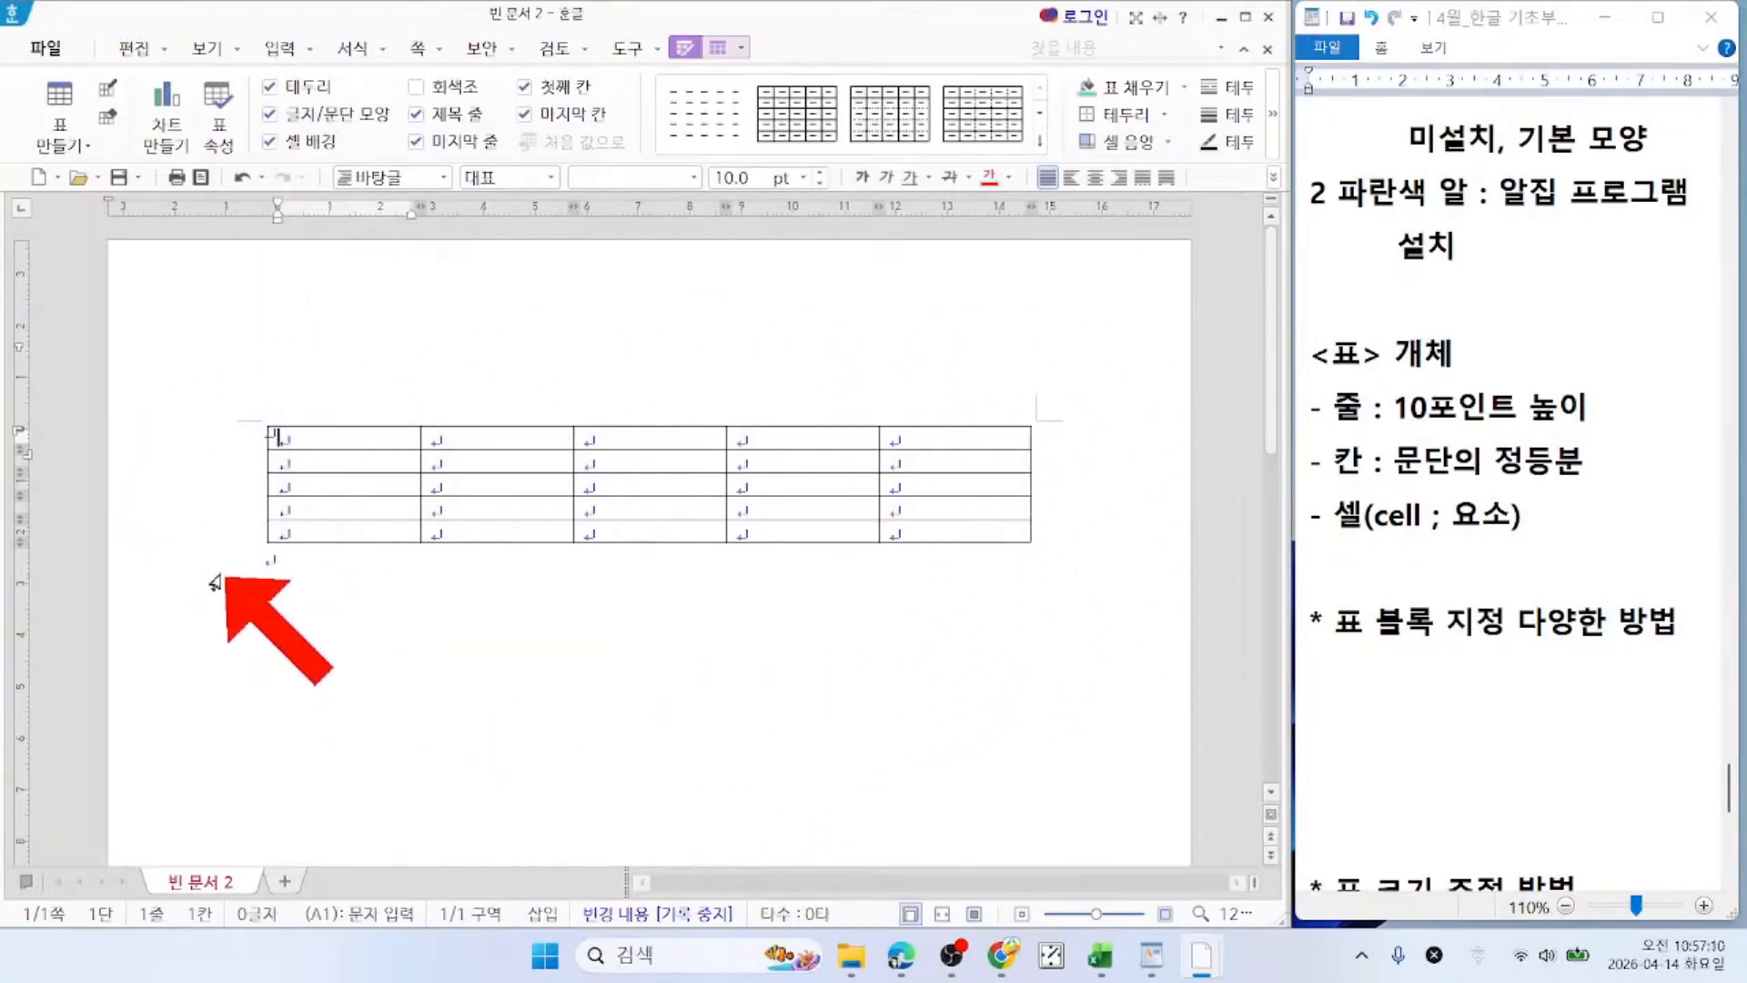
key("Hangul")
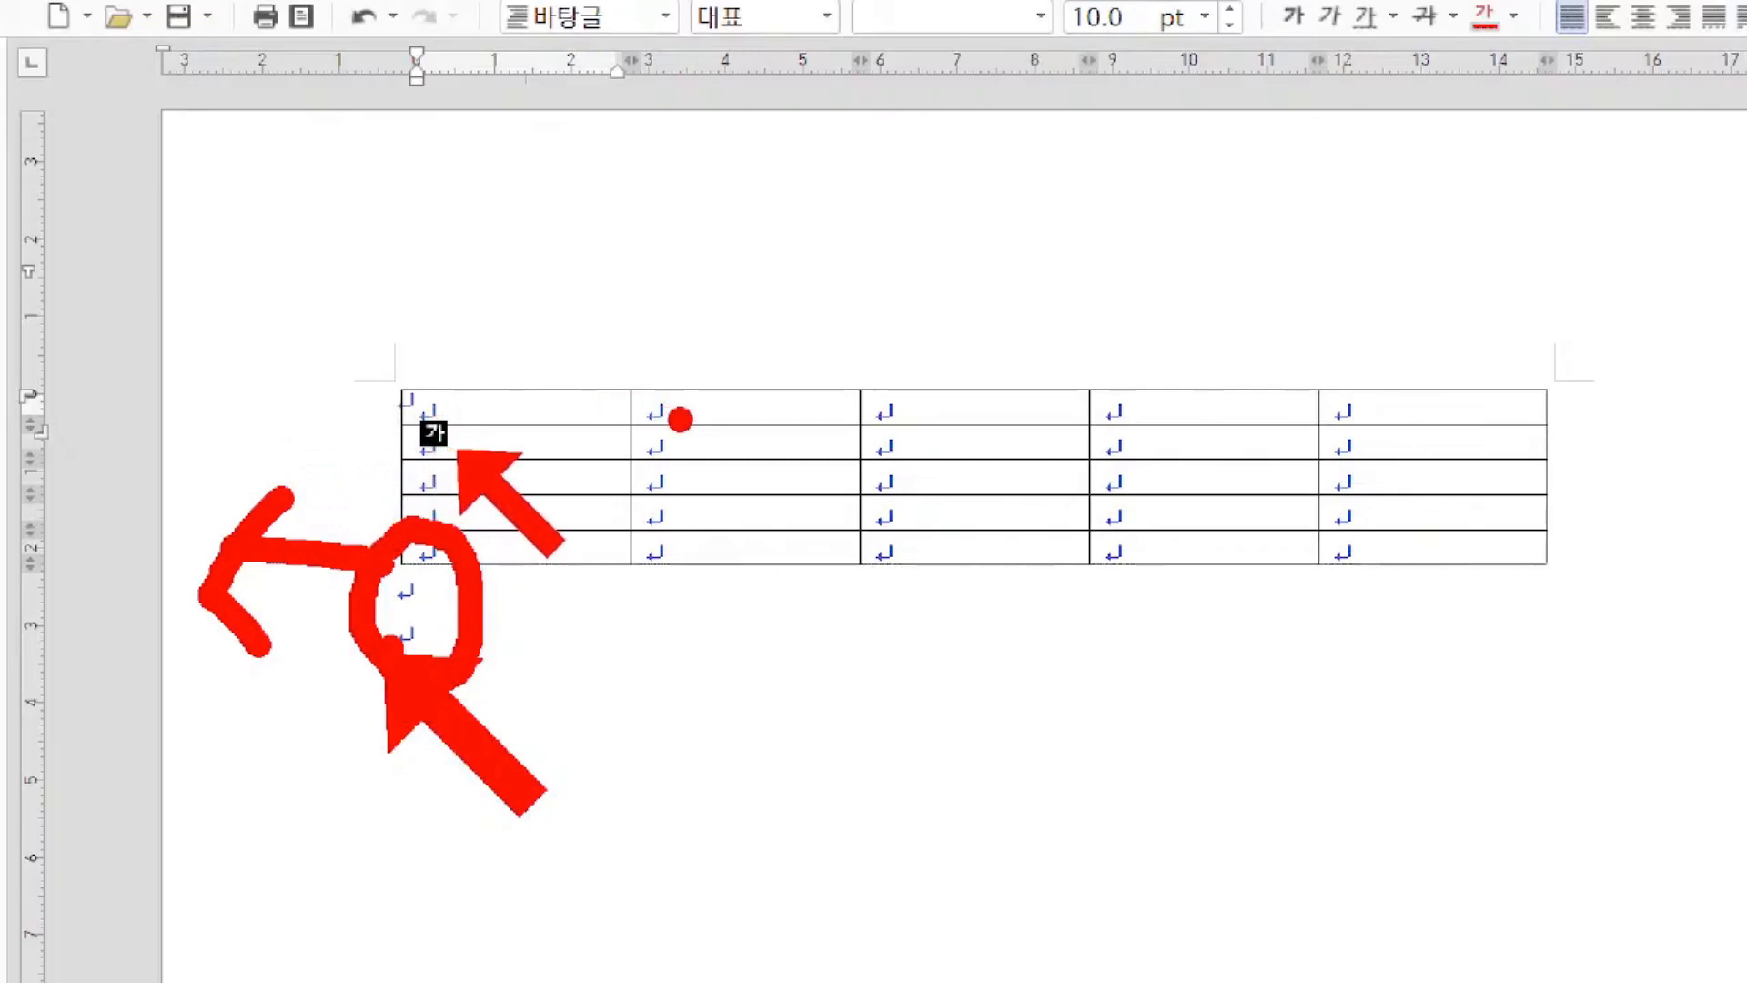
left_click(679, 420)
left_click(901, 420)
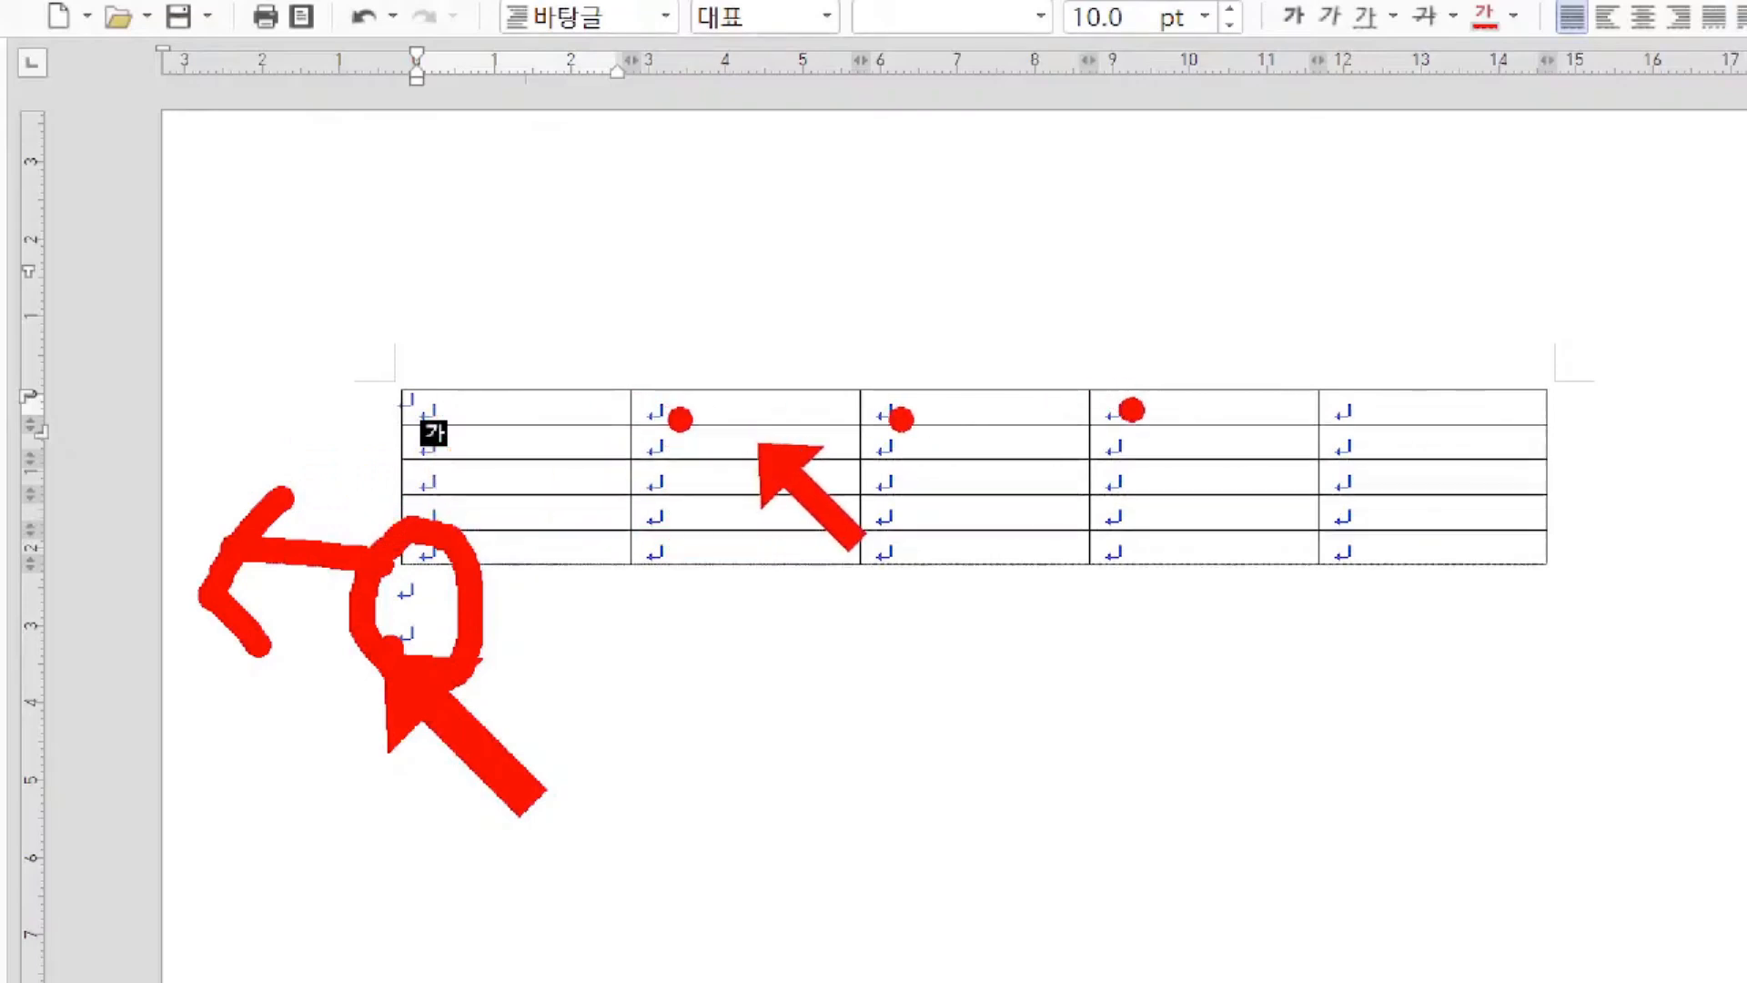
left_click(1131, 410)
left_click(1359, 406)
left_click(1357, 453)
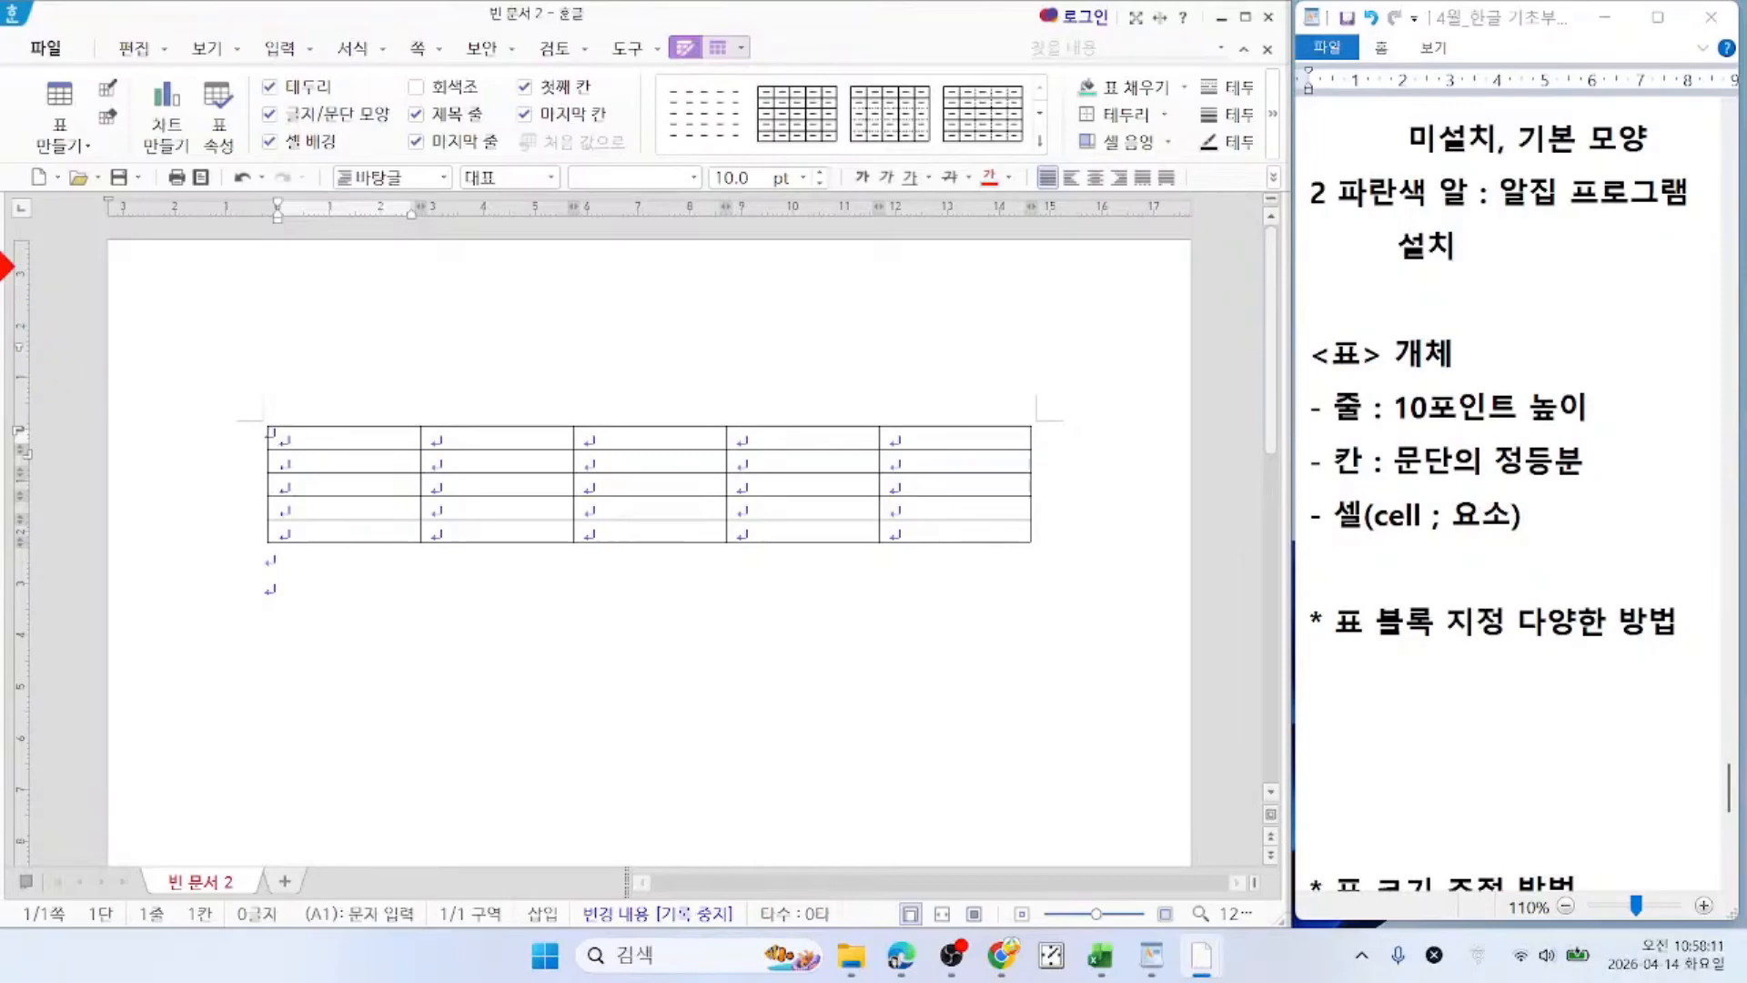
Step: Turn off the display of paragraph marks in the blank document
left_click(207, 49)
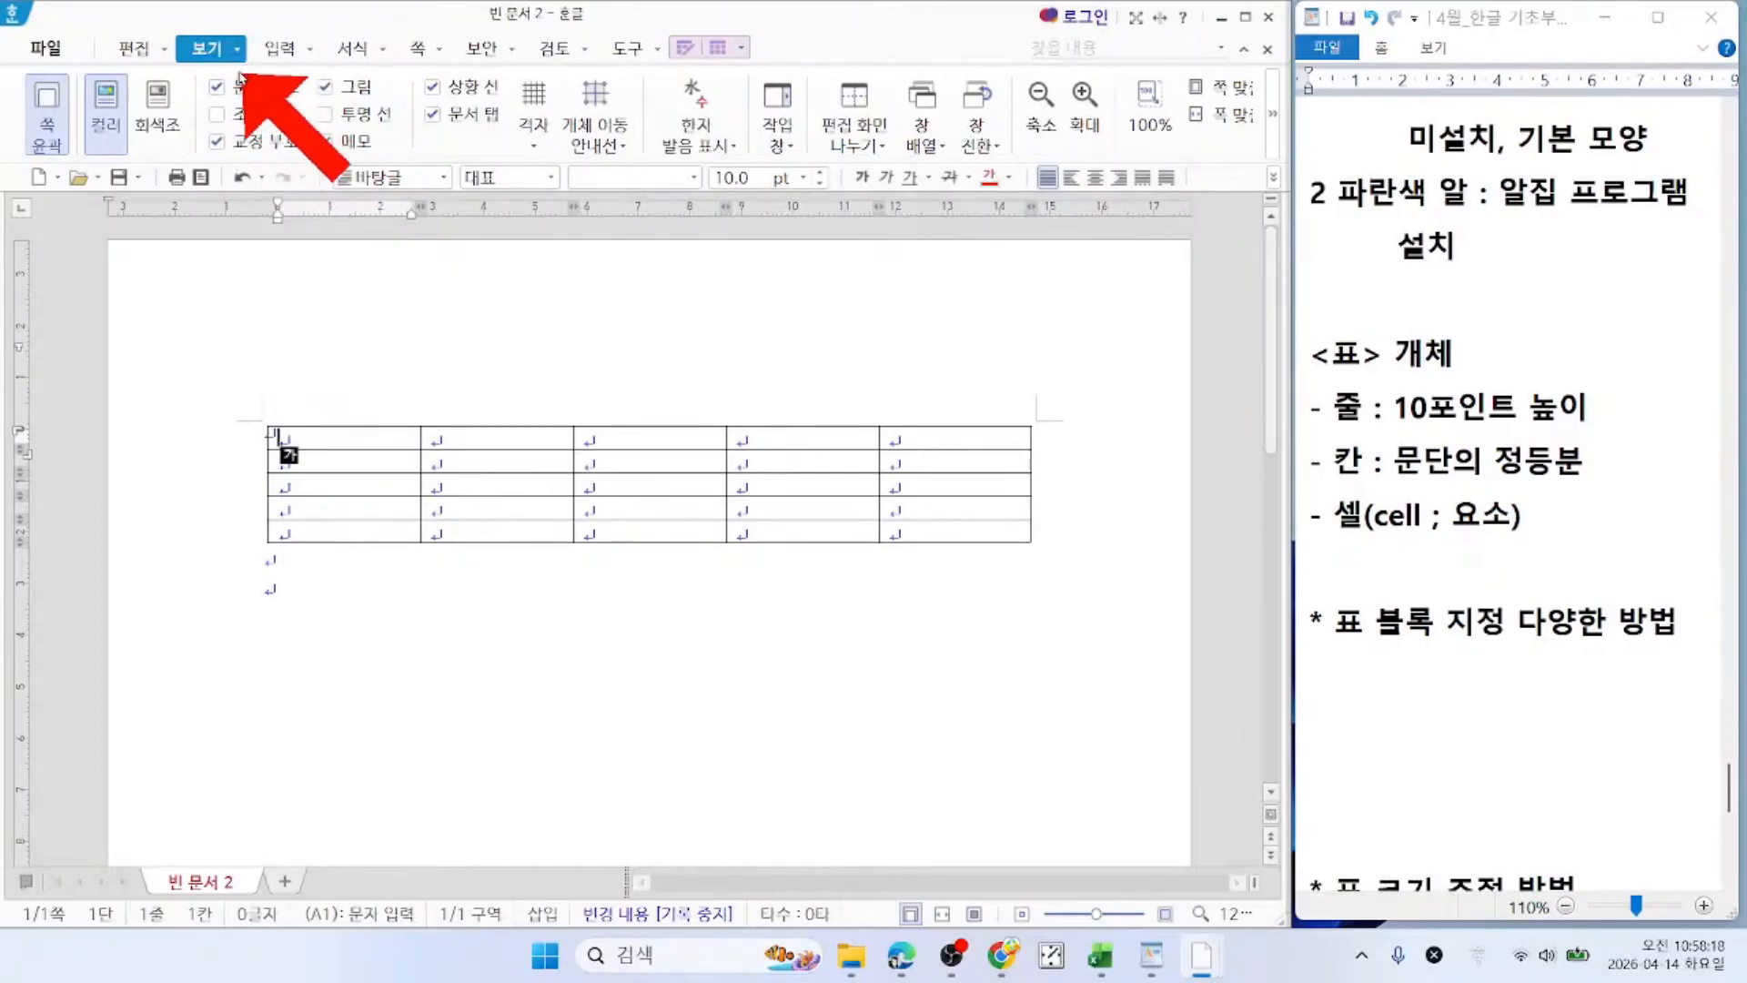
left_click(217, 87)
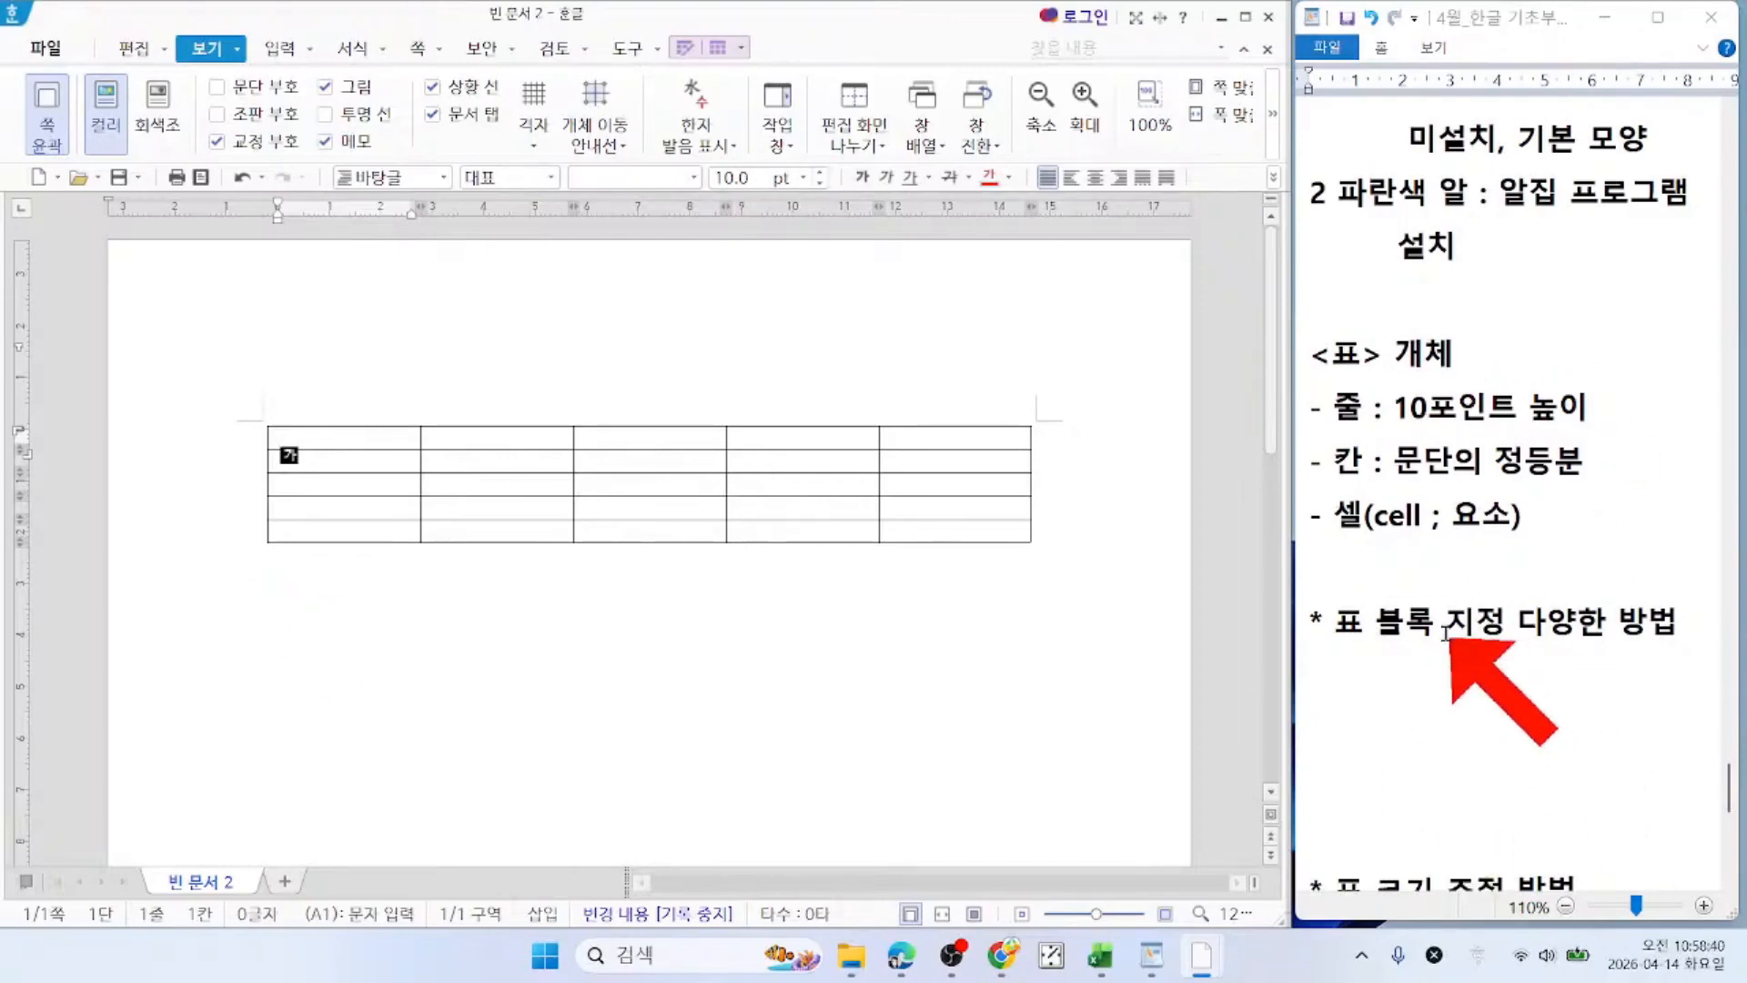
Step: Add the line "- 마우스 드래그(셀 중앙)" under the block selection heading in the notes and block-select the table's first row
left_click(1451, 669)
mouse_move(1001, 955)
type("- 마우스 드래그")
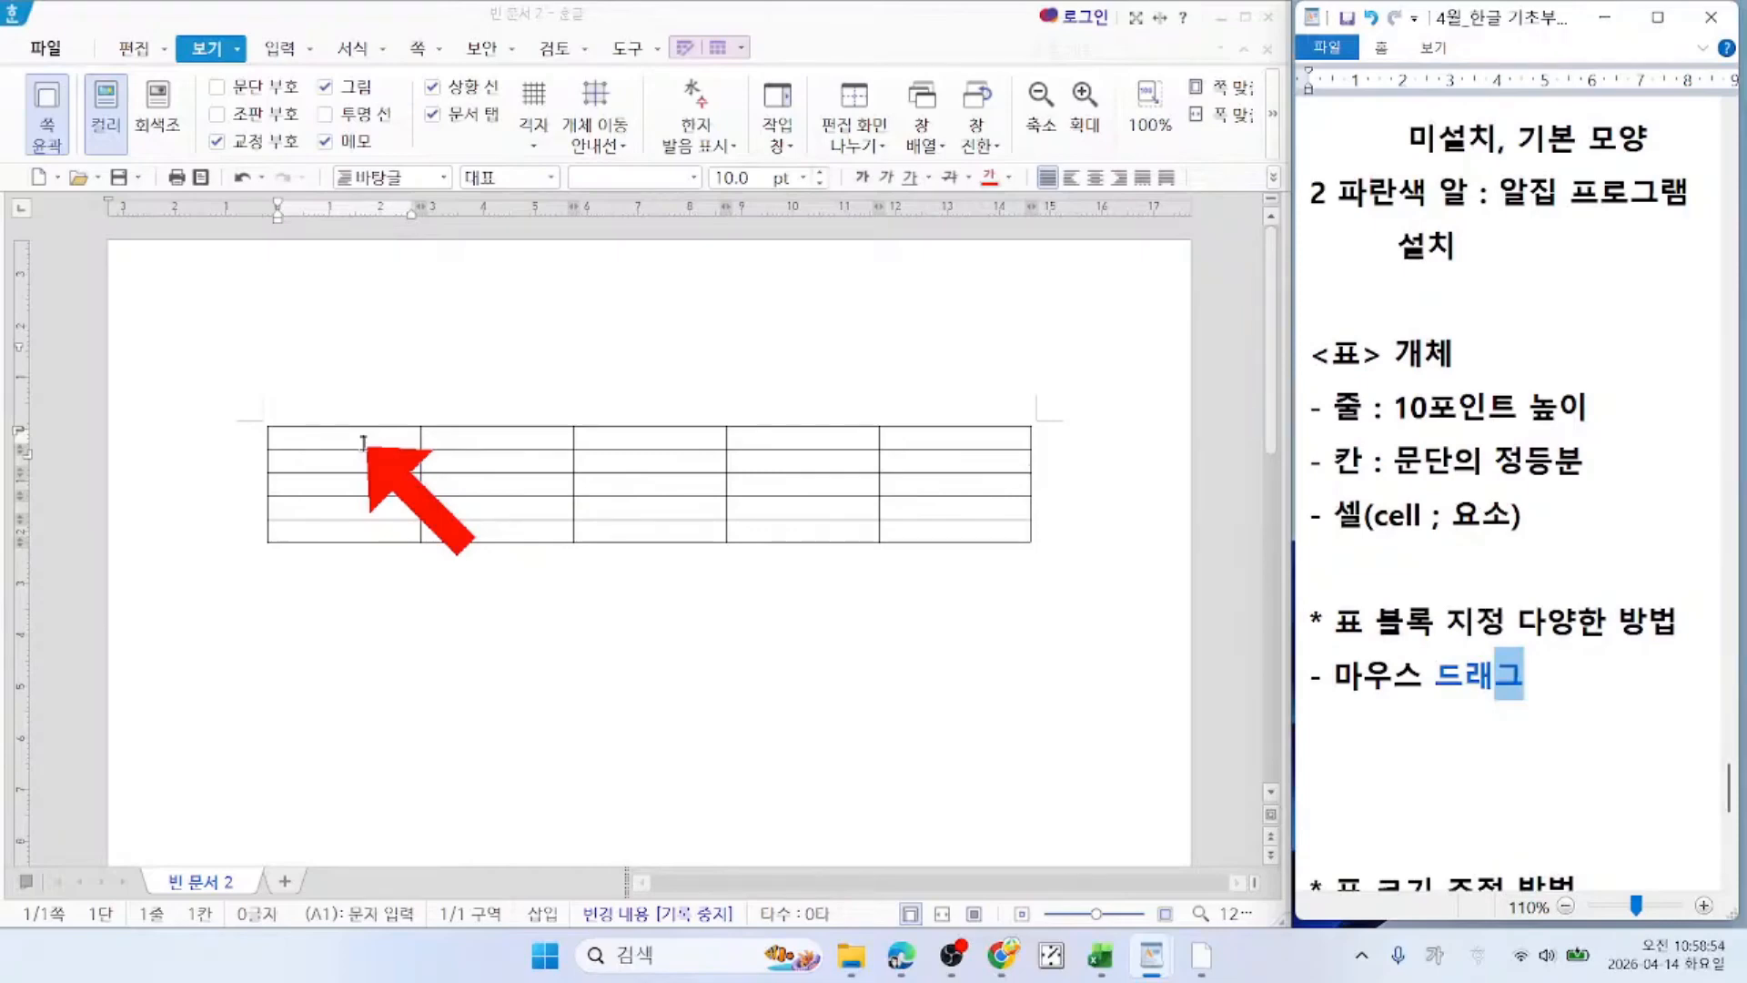
left_click_drag(363, 446, 965, 445)
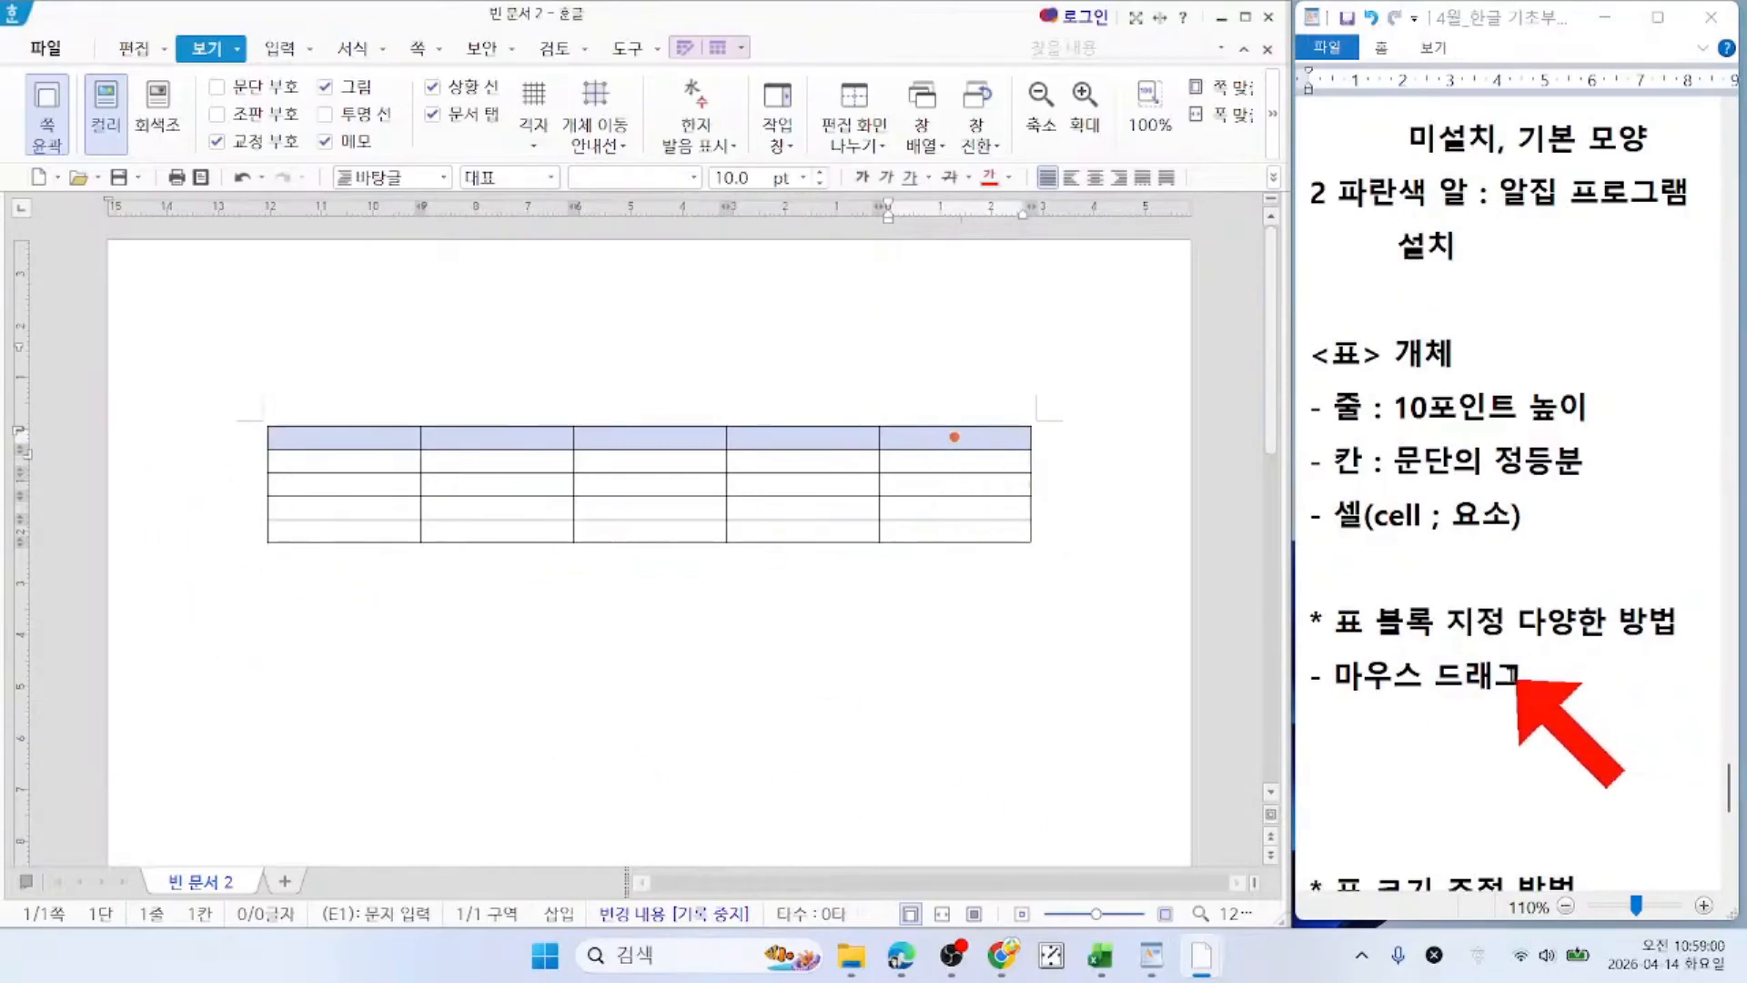
left_click(1528, 676)
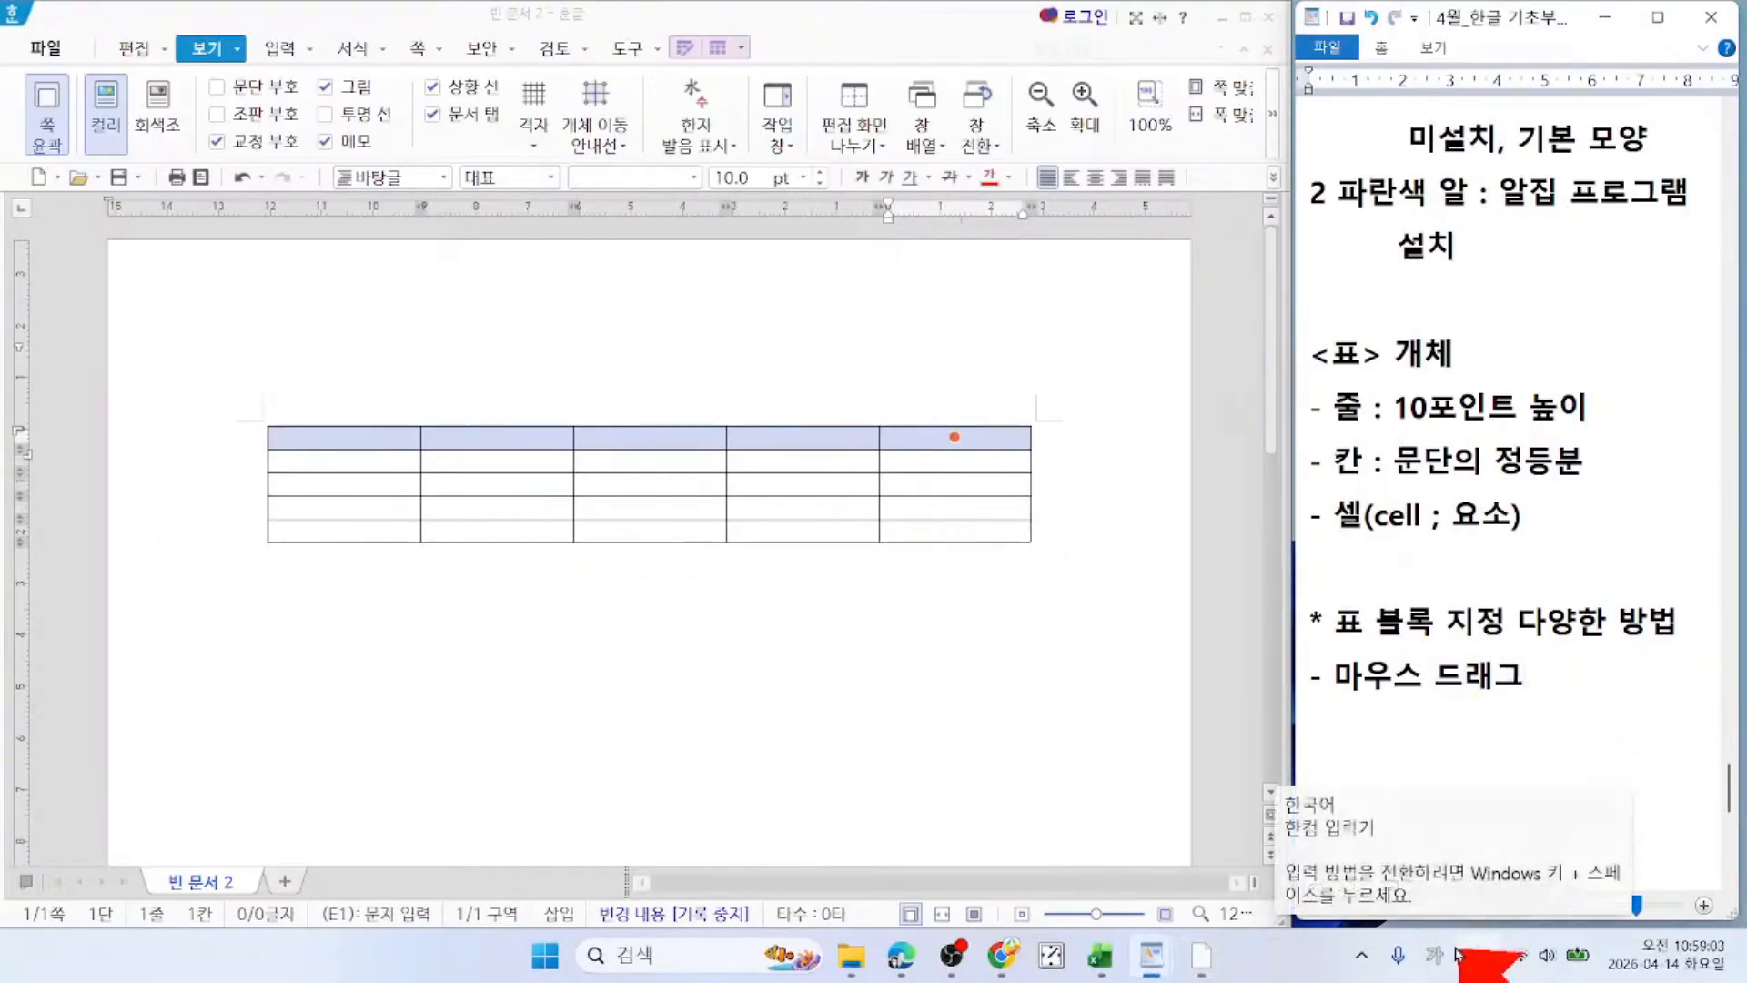
type("(셀 중앙)")
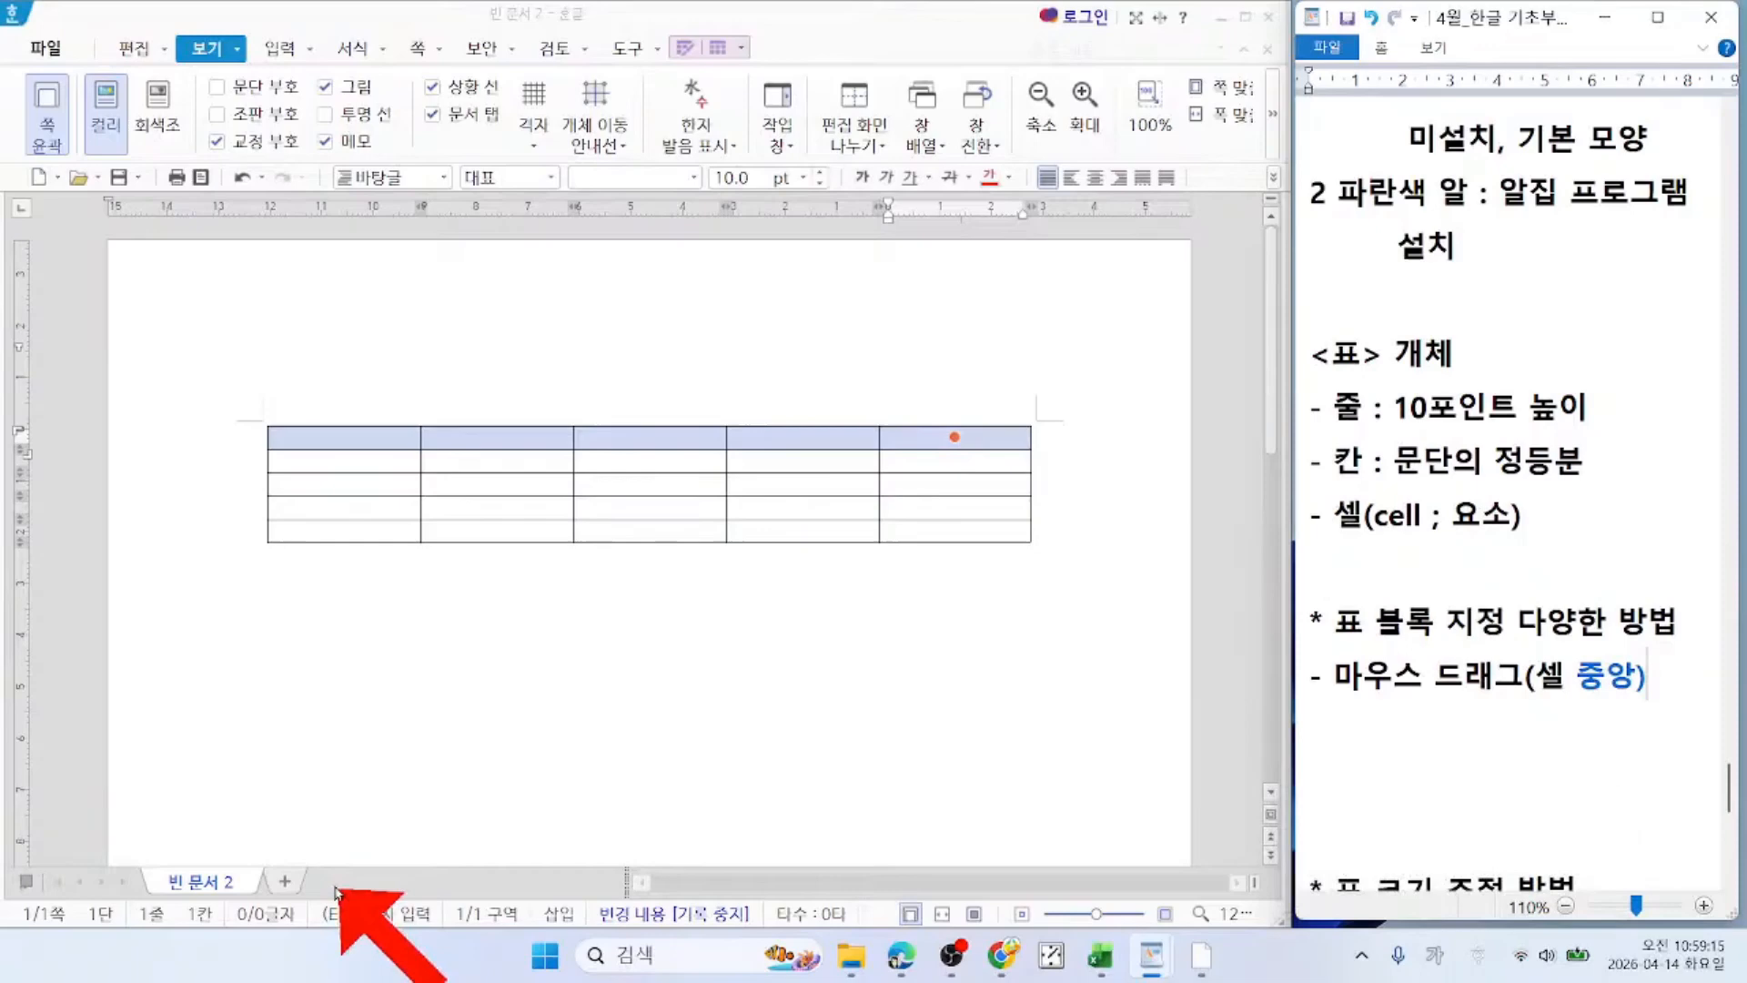
Step: Add the line "- 블록 취소 : ESC" above the block selection heading in the notes, with a blank line before it
left_click(1310, 569)
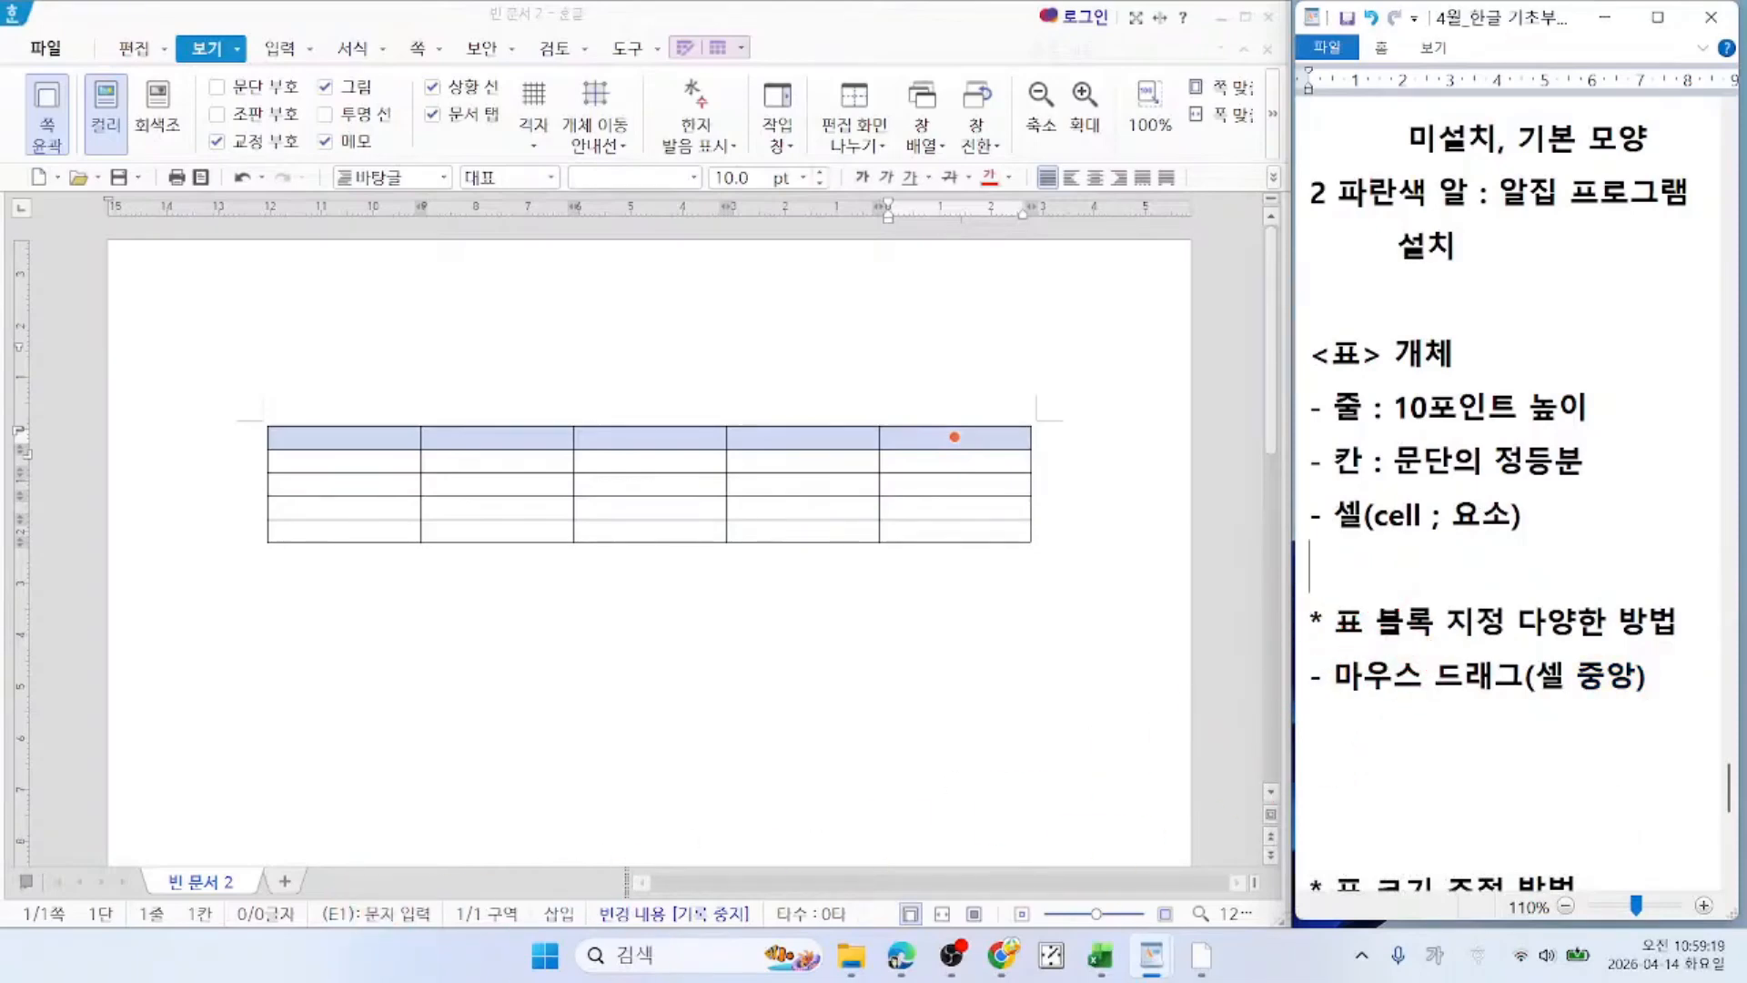
key("Return")
type("-")
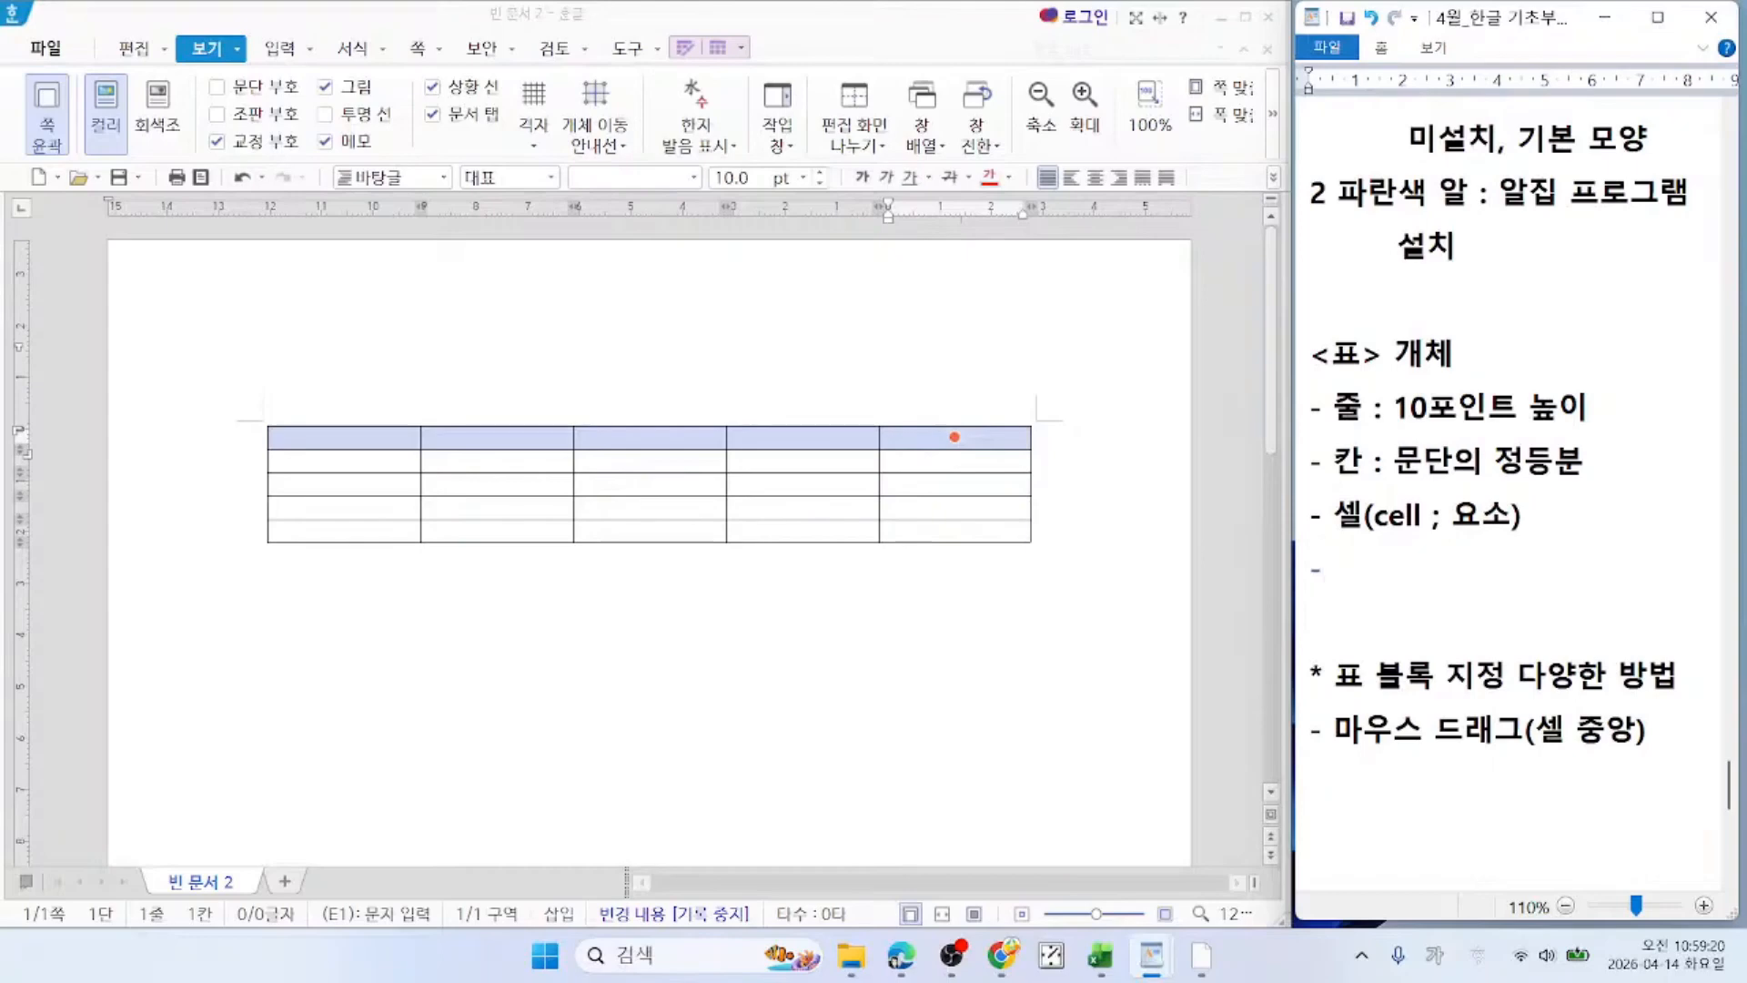
type(" ㅂ블록 취소")
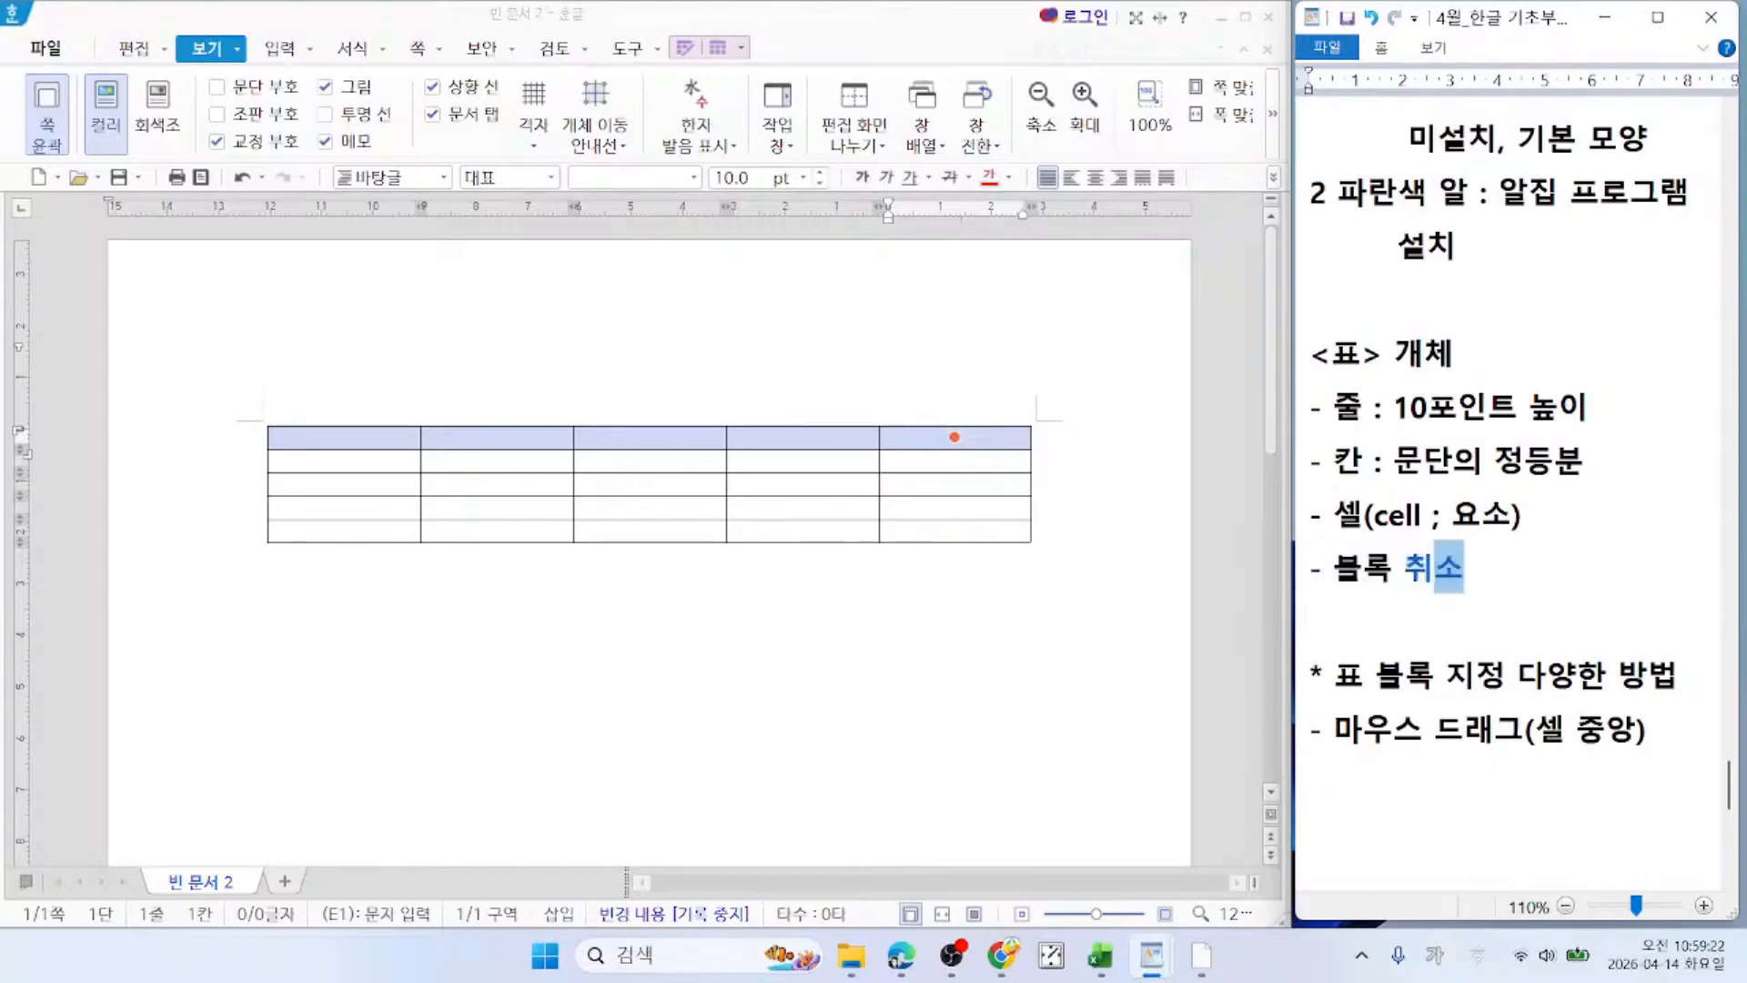
type(" : ESC")
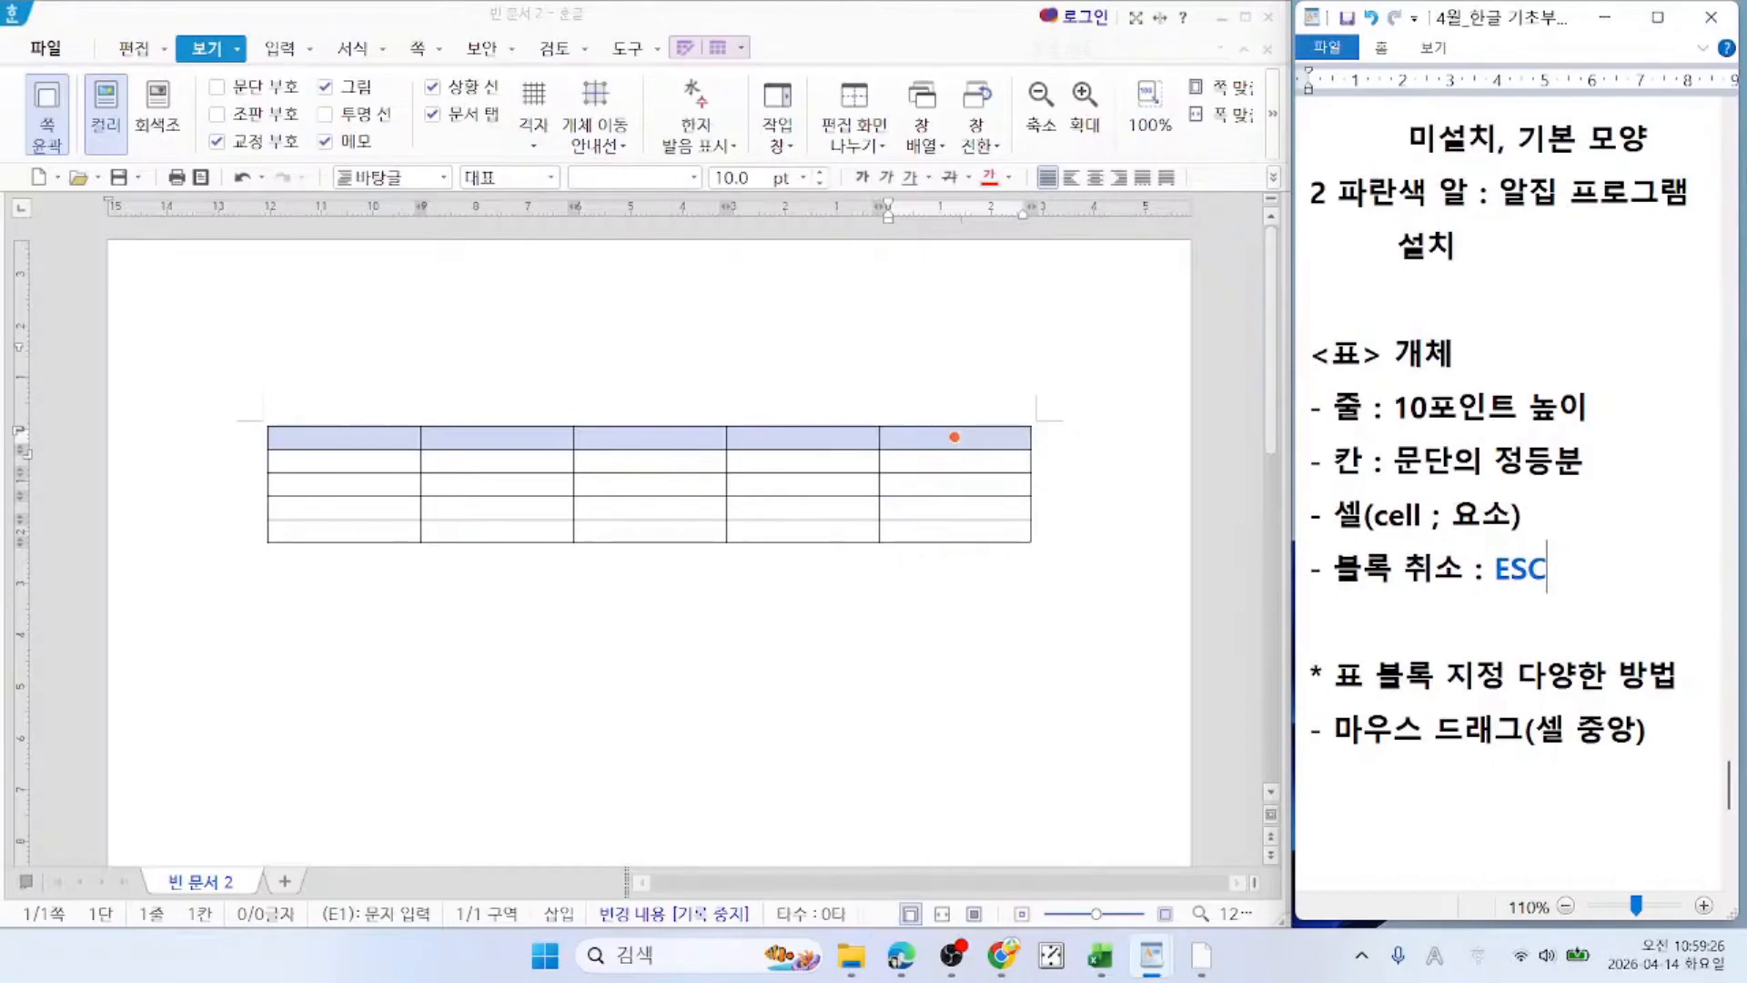
key("Home")
key("Return")
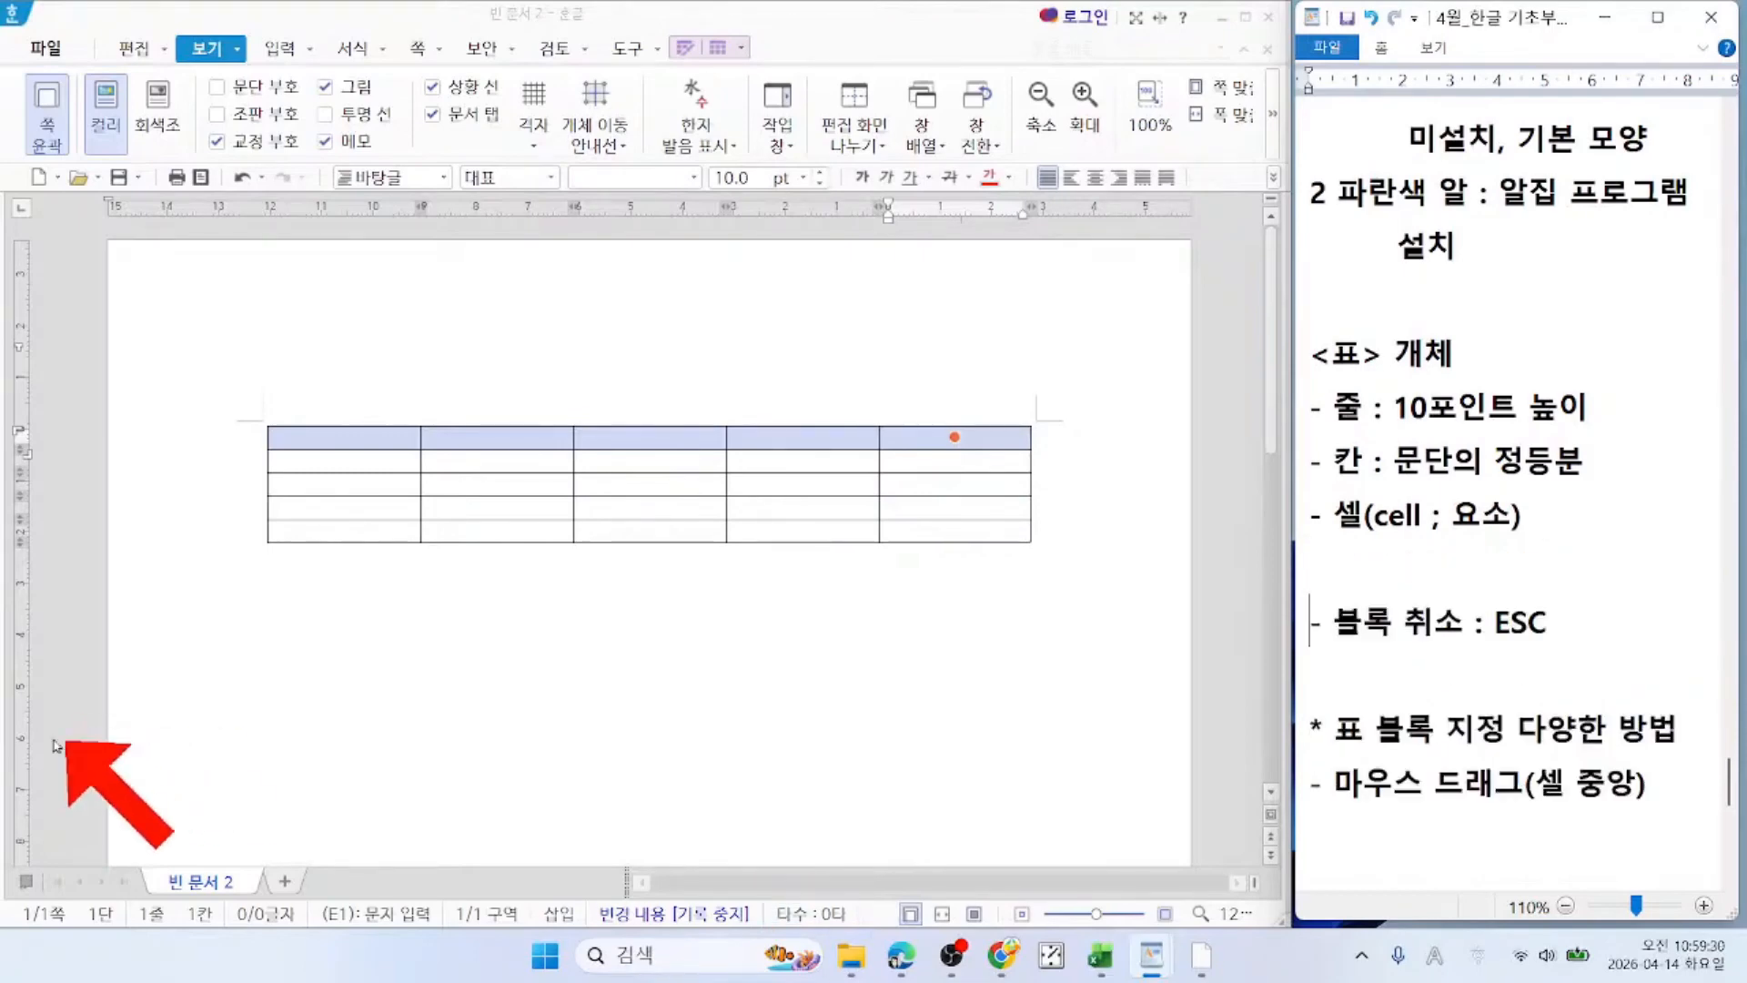
Step: Cancel the first row's cell block, and block-select the table's first column and then its first row
left_click(409, 439)
key("Escape")
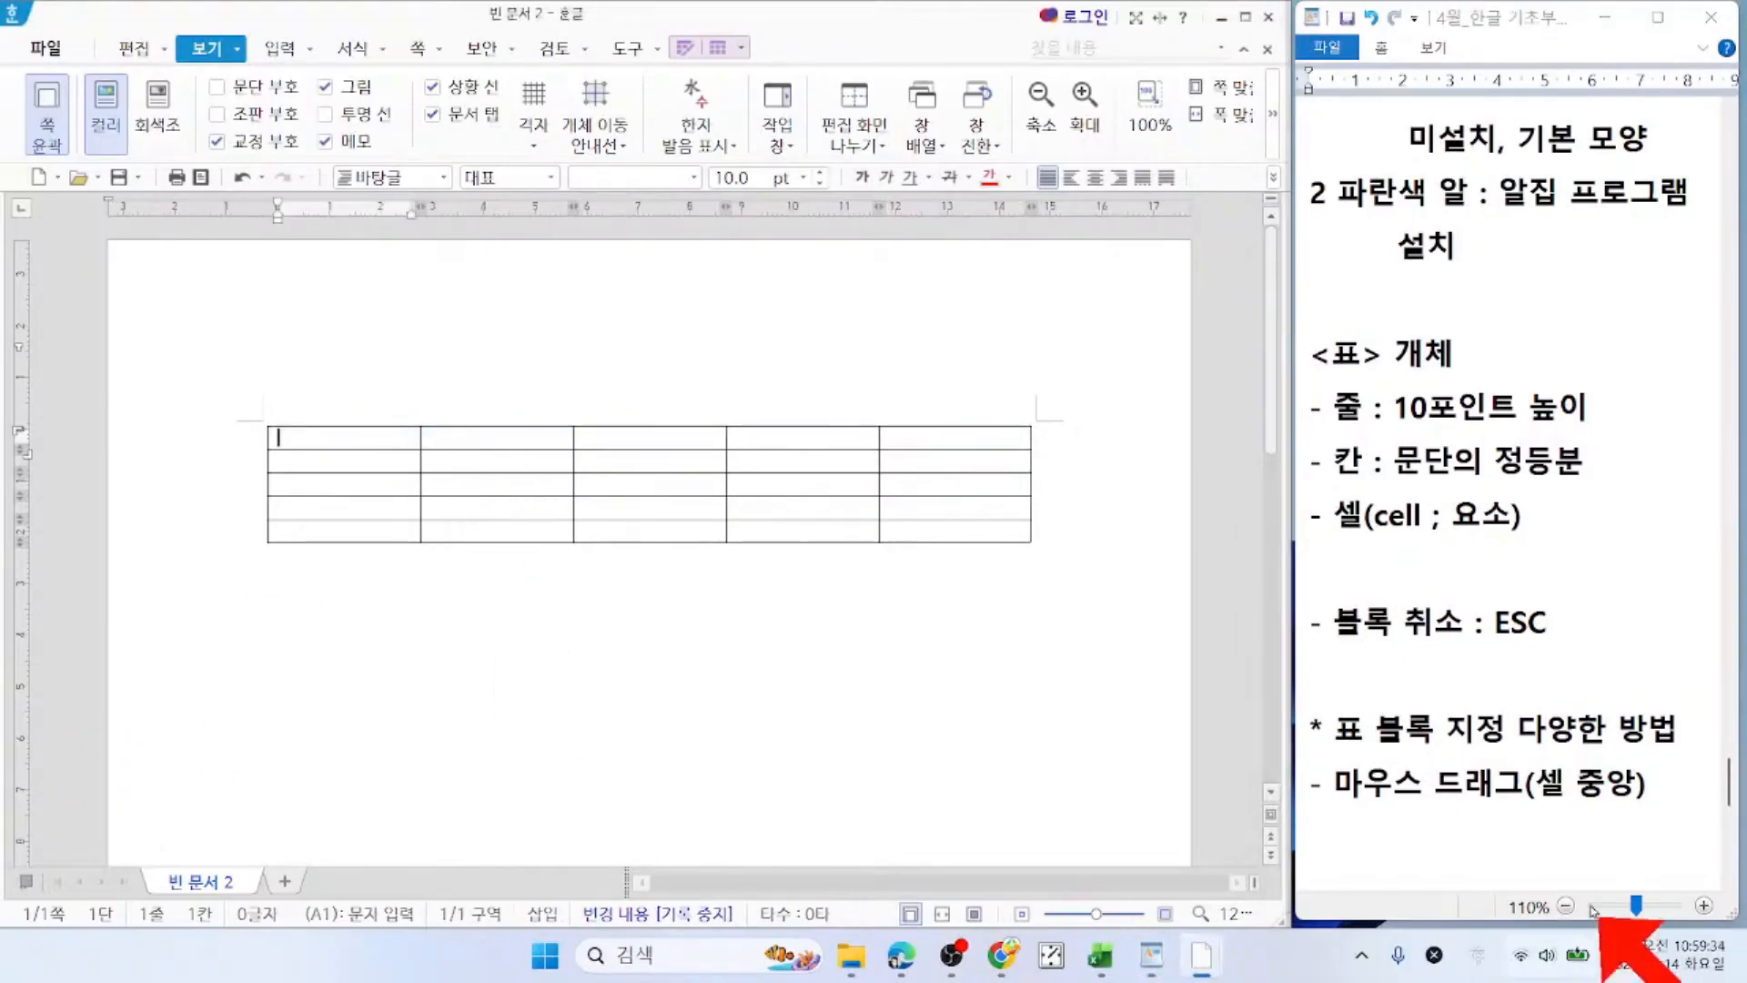
left_click(1428, 847)
scroll(1434, 828, "down", 3)
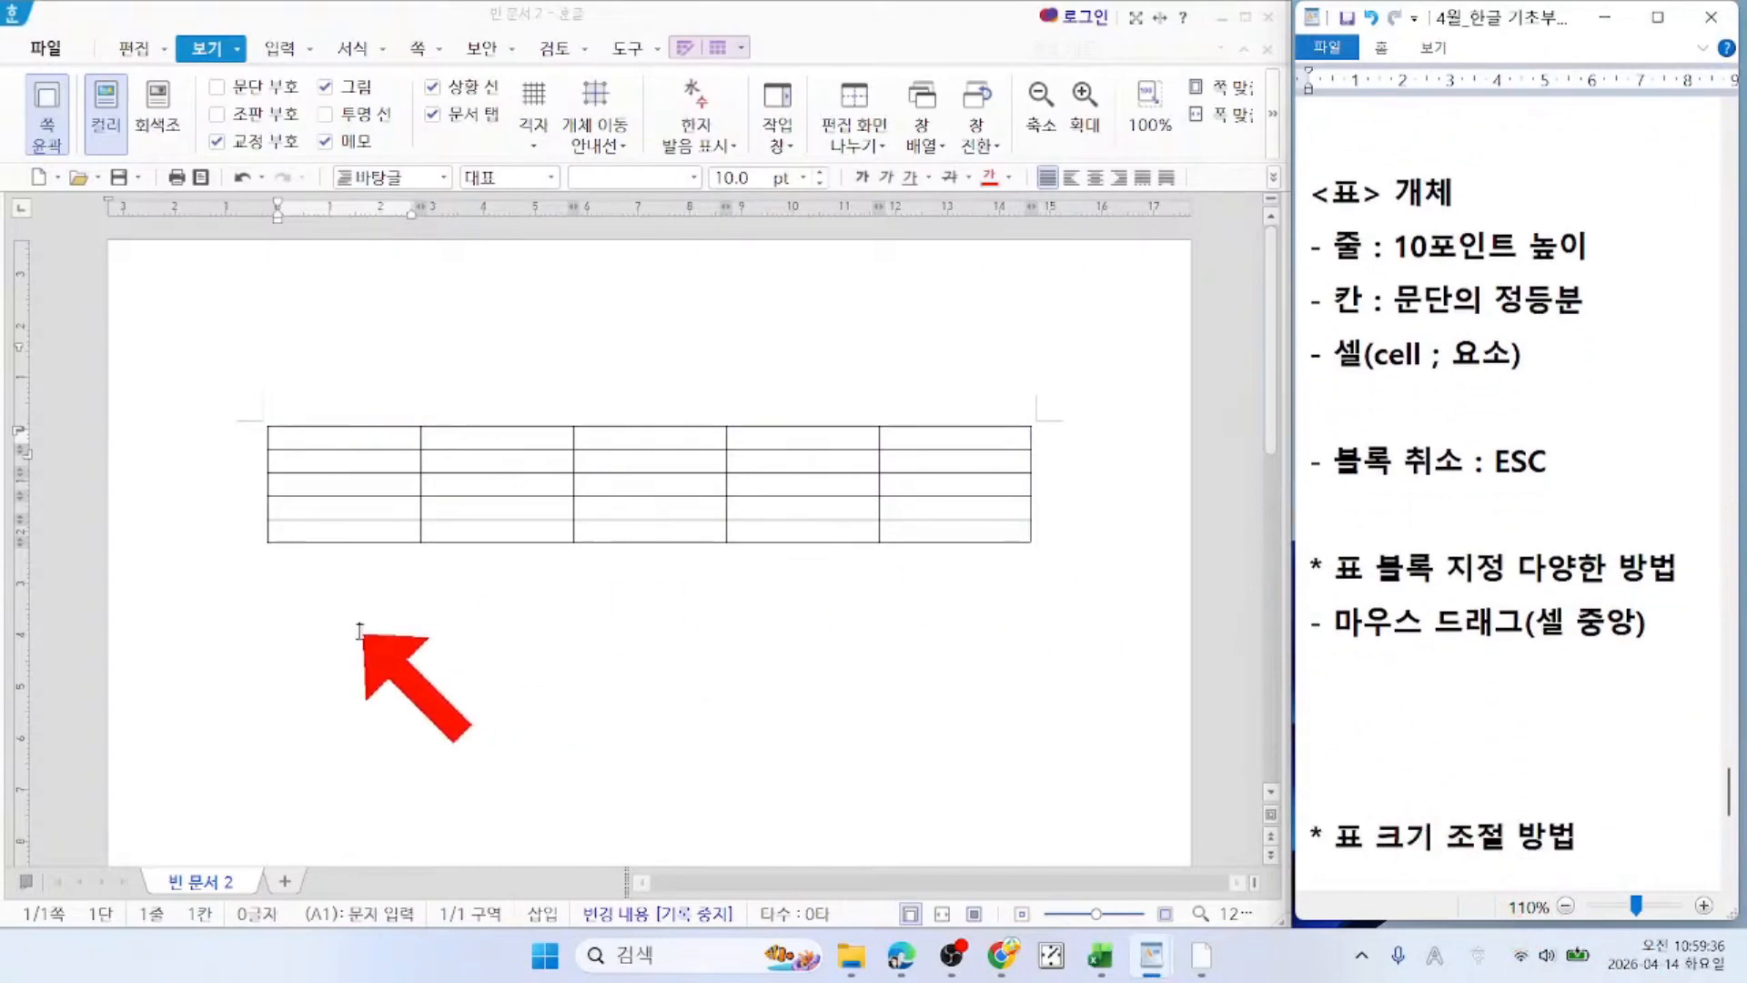
left_click_drag(336, 438, 335, 541)
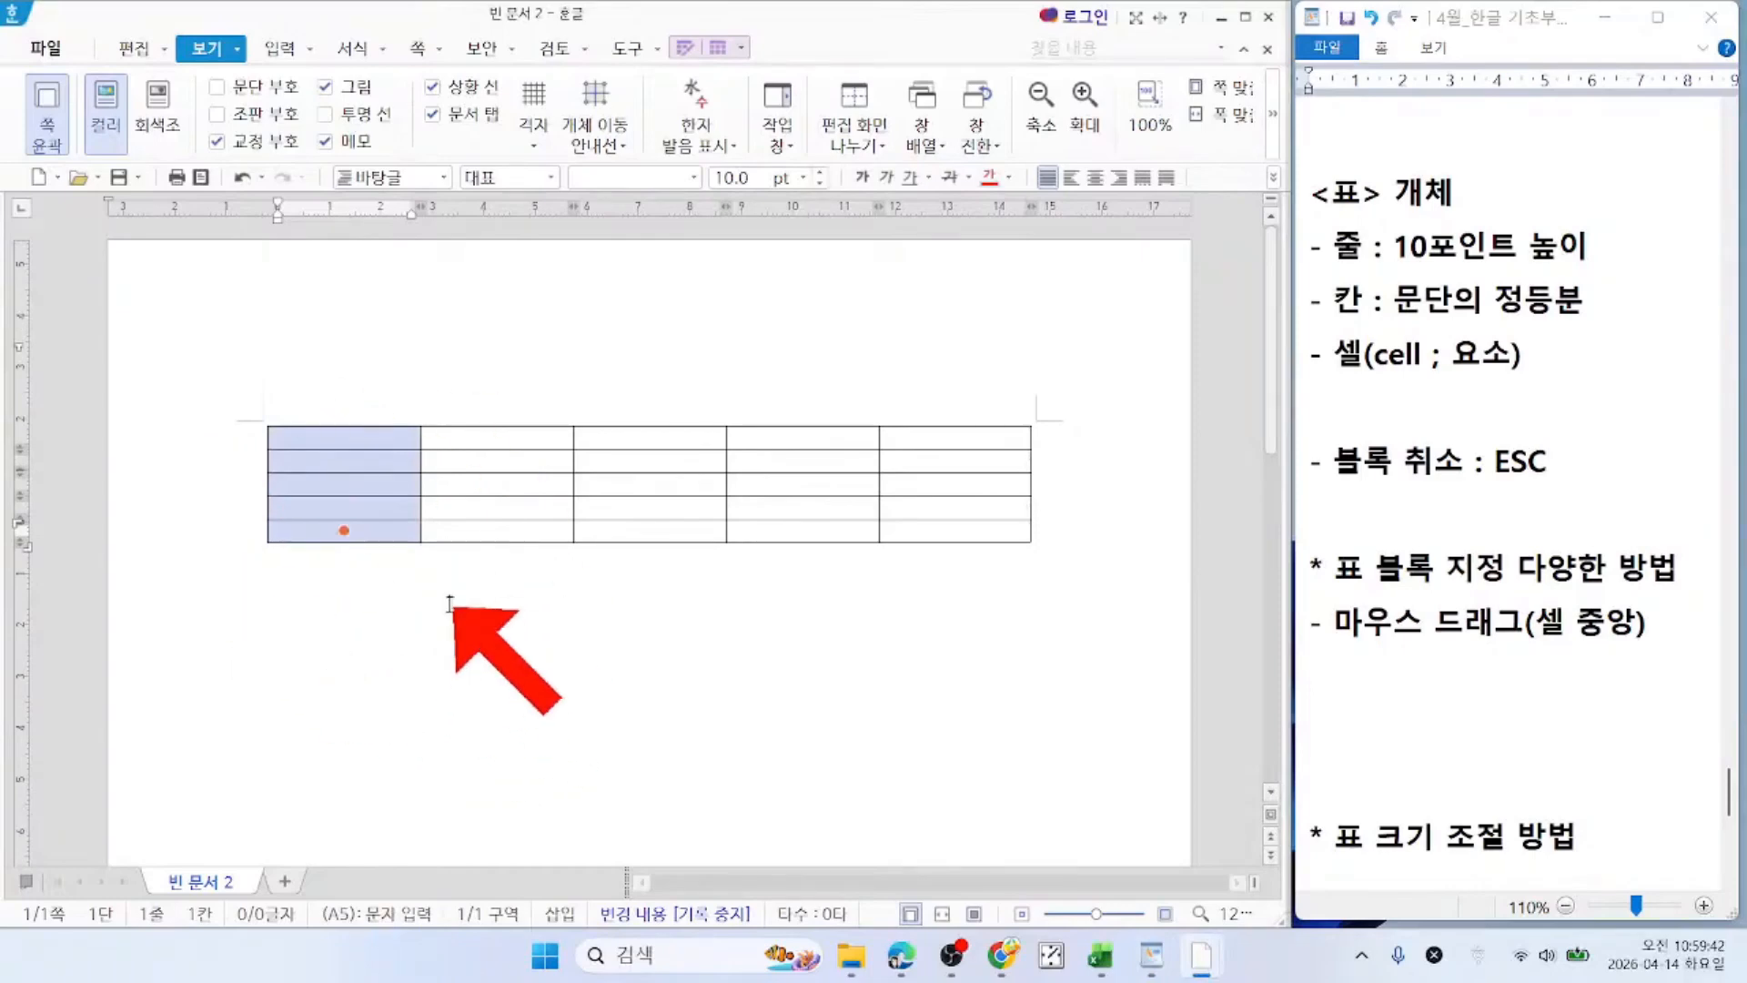
left_click_drag(341, 438, 953, 436)
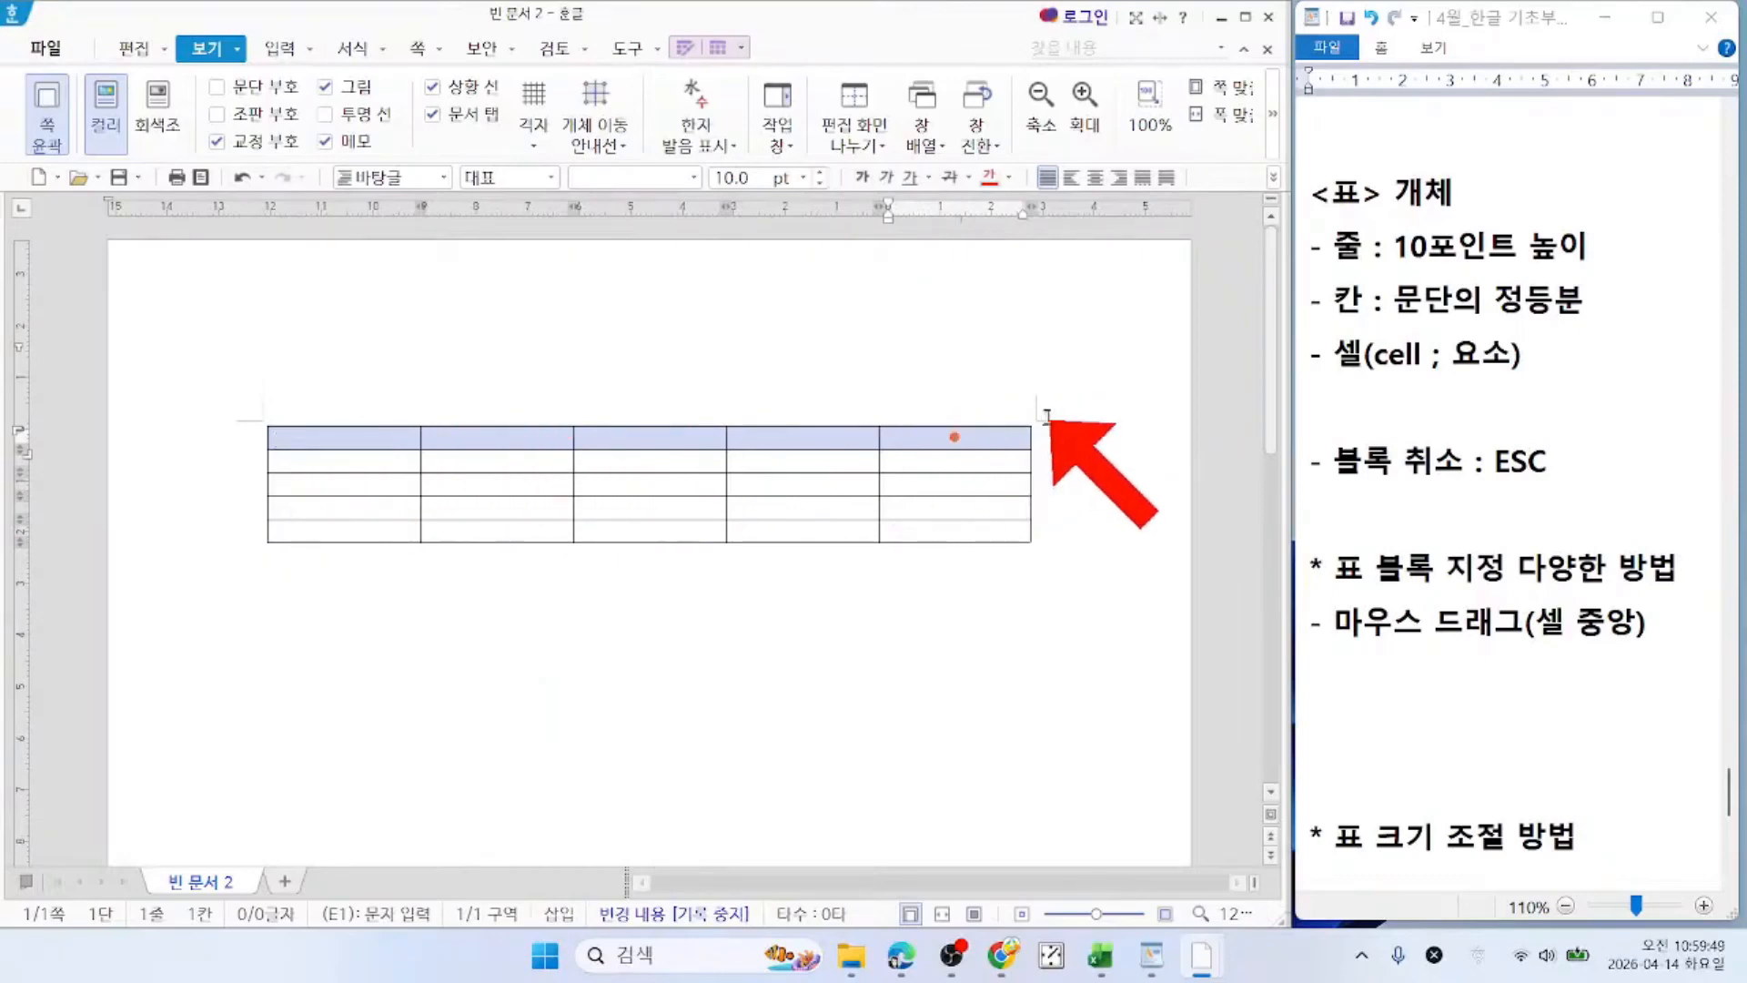
Step: Block-select the single cells C2 and D3 in the table one after the other
left_click(482, 487)
left_click(650, 461)
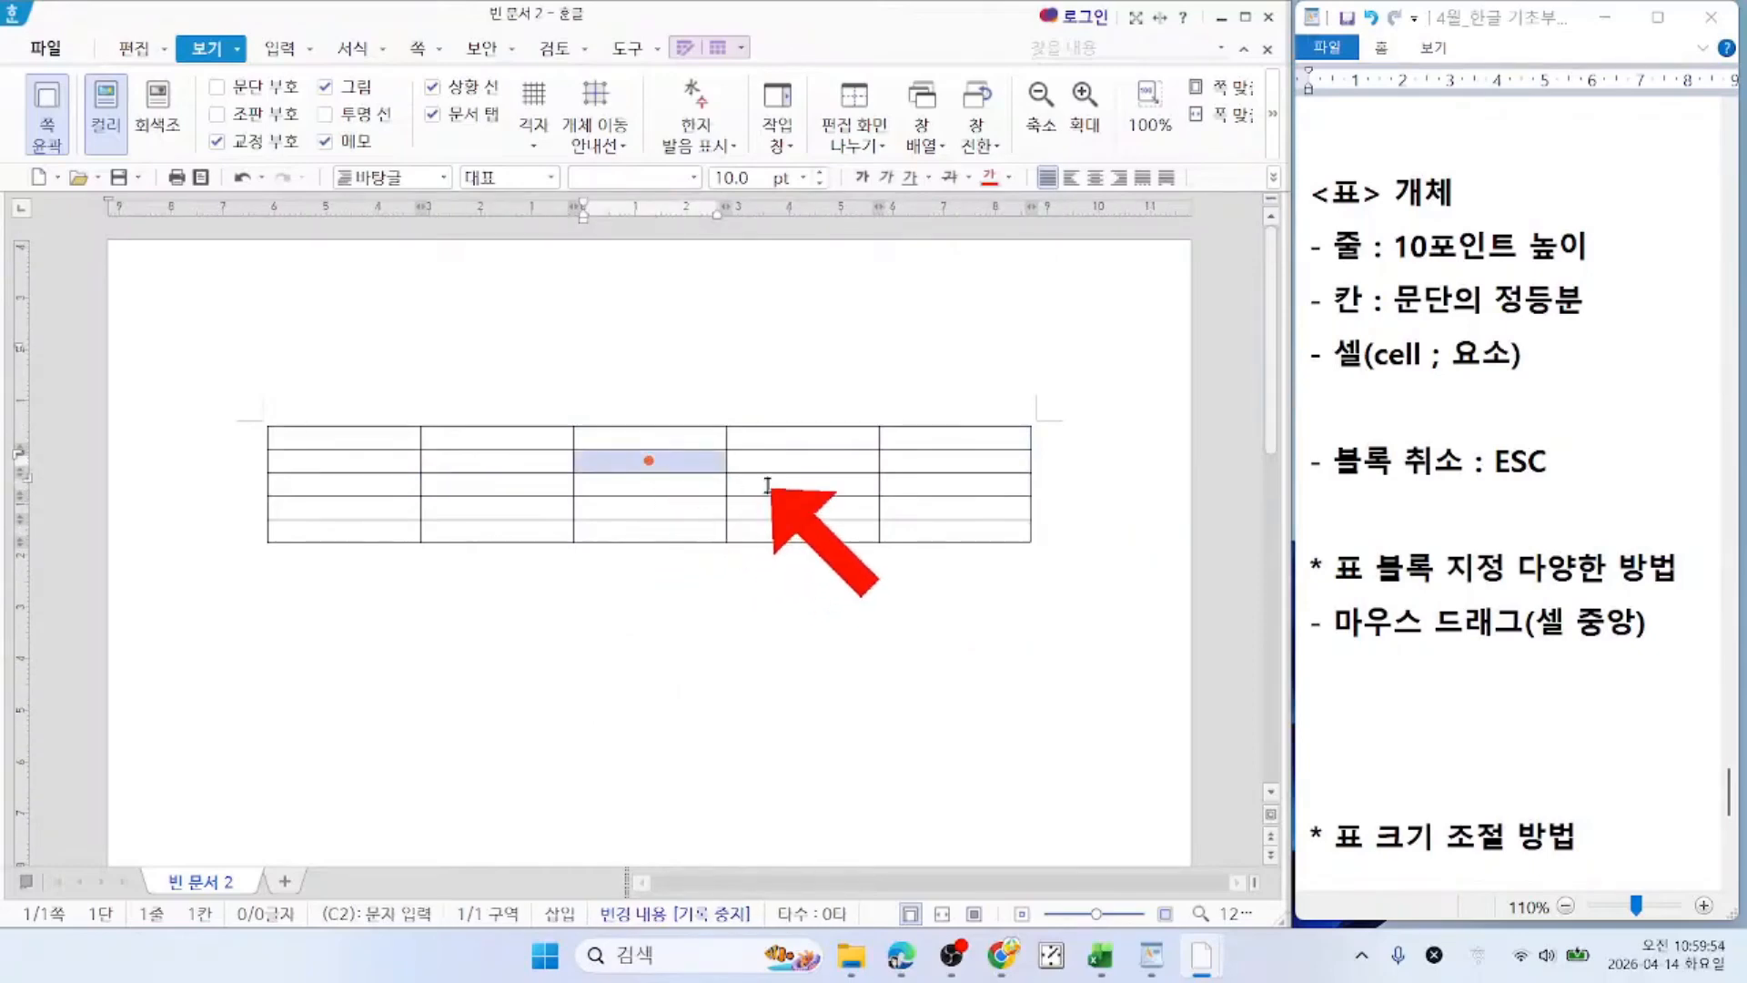
left_click(801, 484)
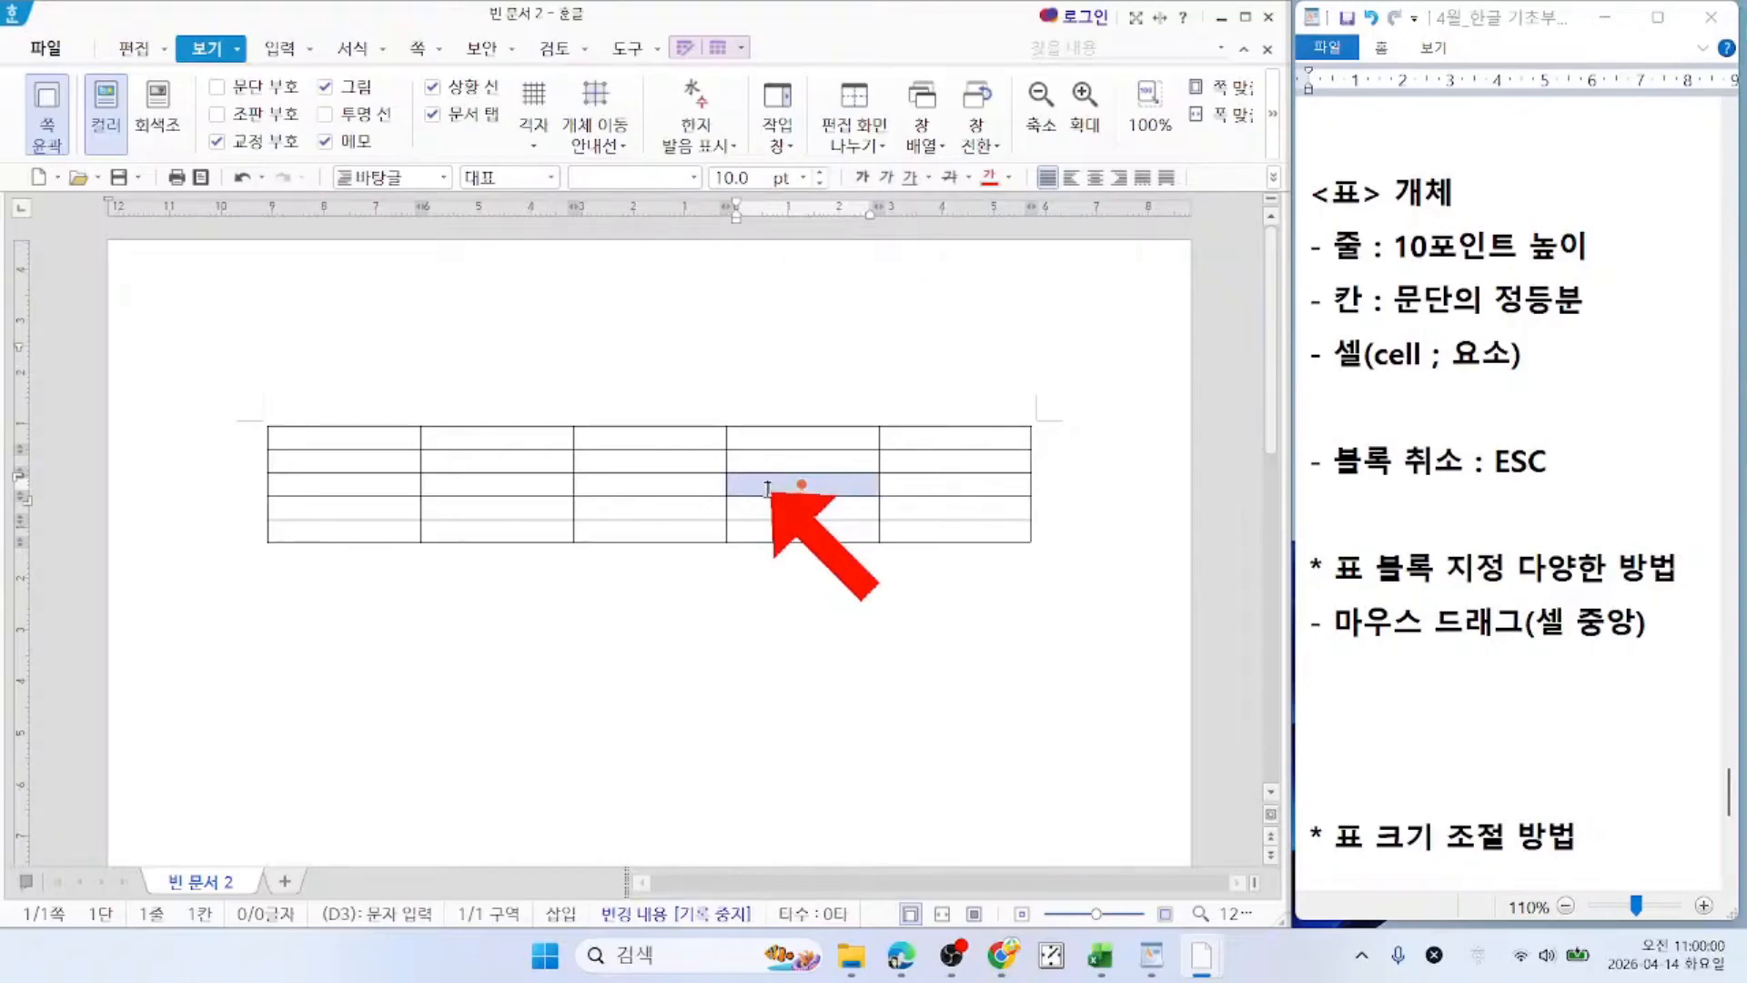
Step: Block-select the table's first row, extend the block down to the whole table, and cancel it
left_click(313, 443)
left_click_drag(313, 444, 955, 431)
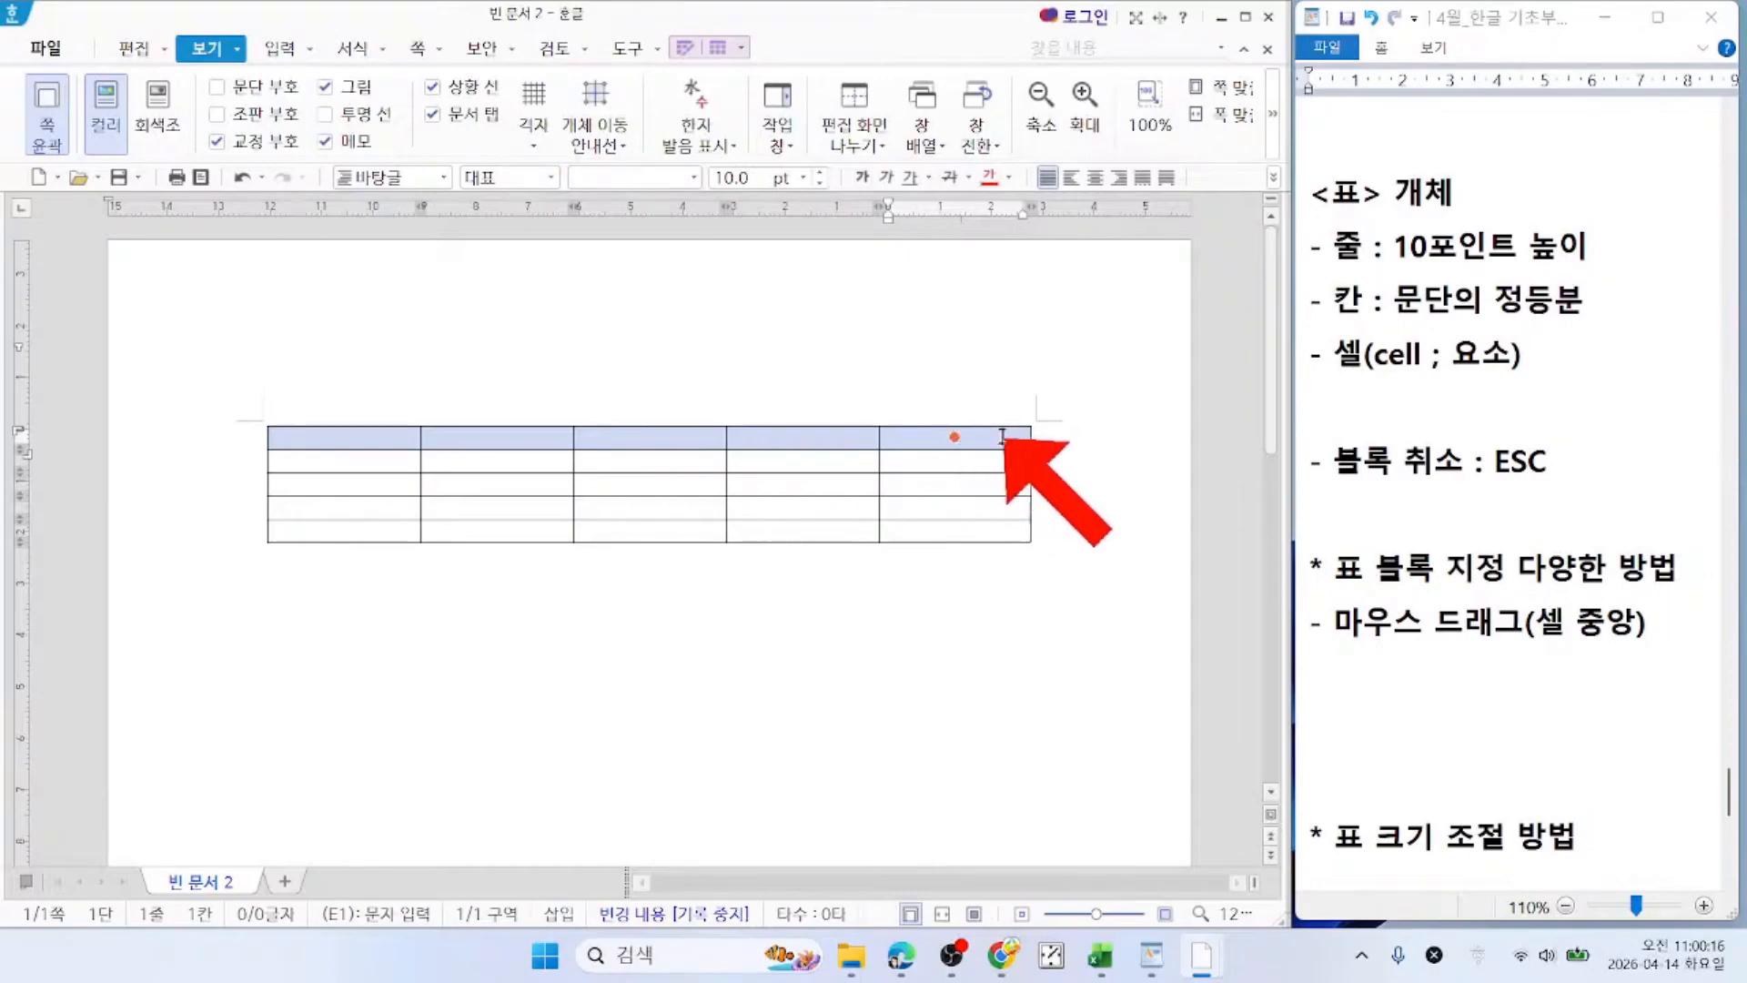
left_click_drag(1003, 437, 1095, 434)
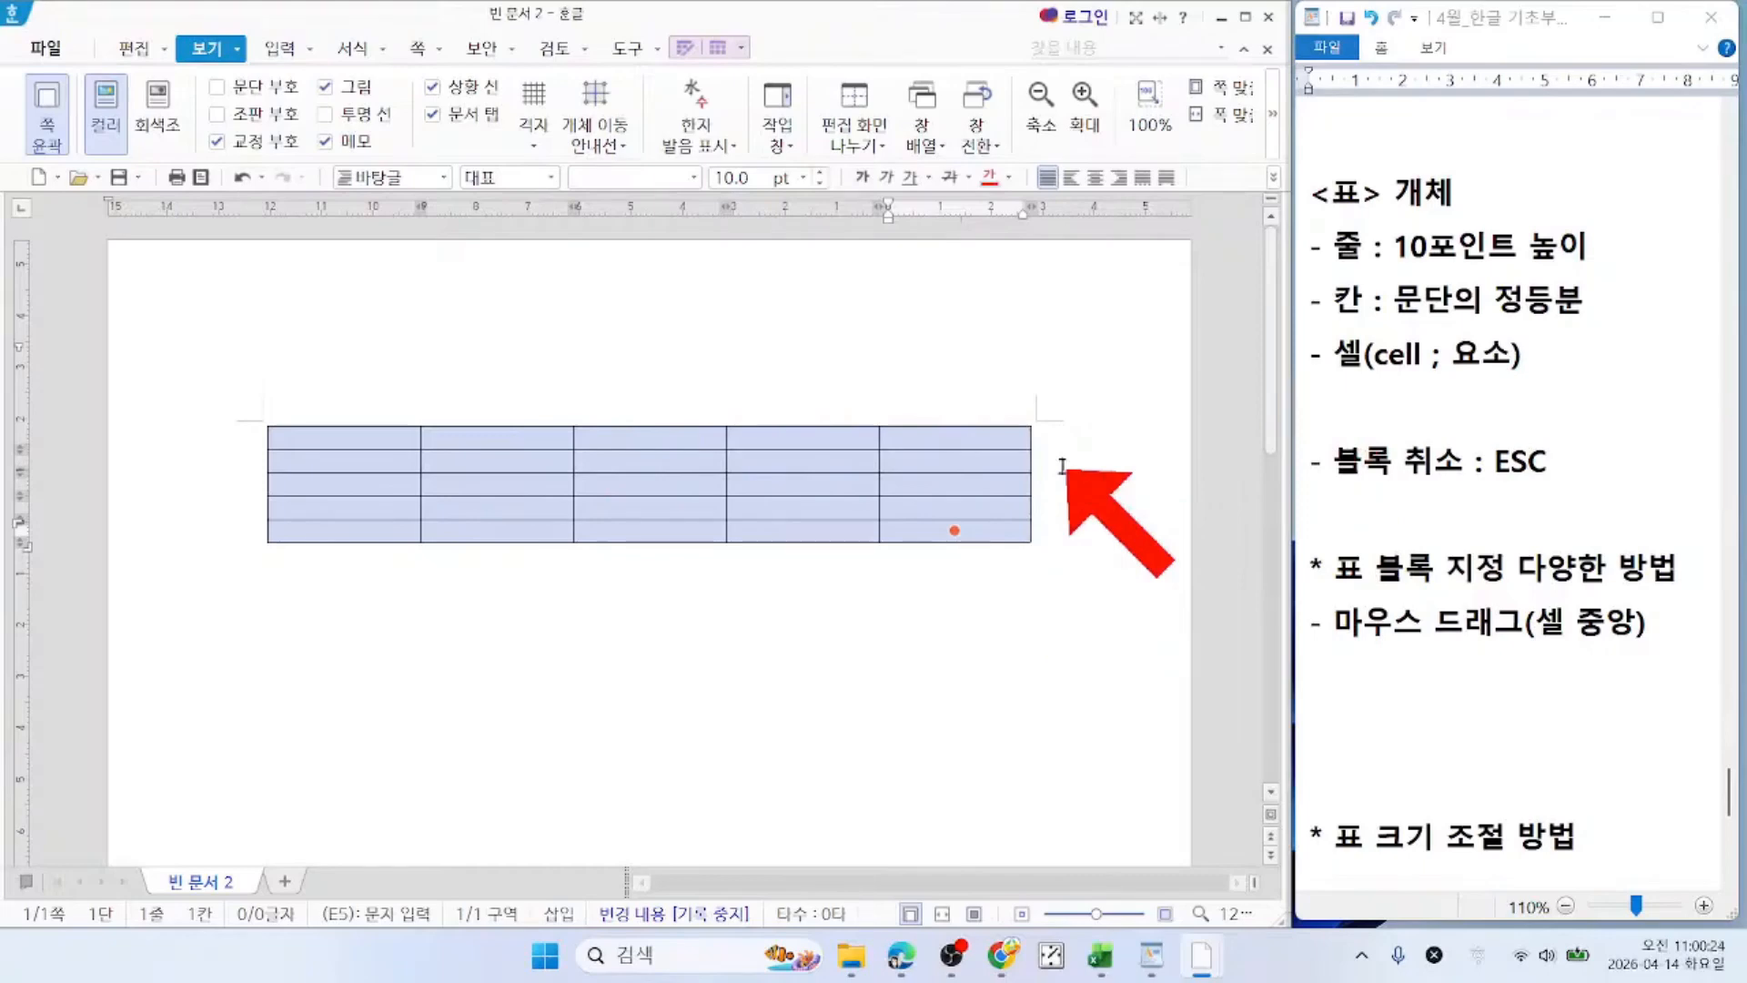
key("Escape")
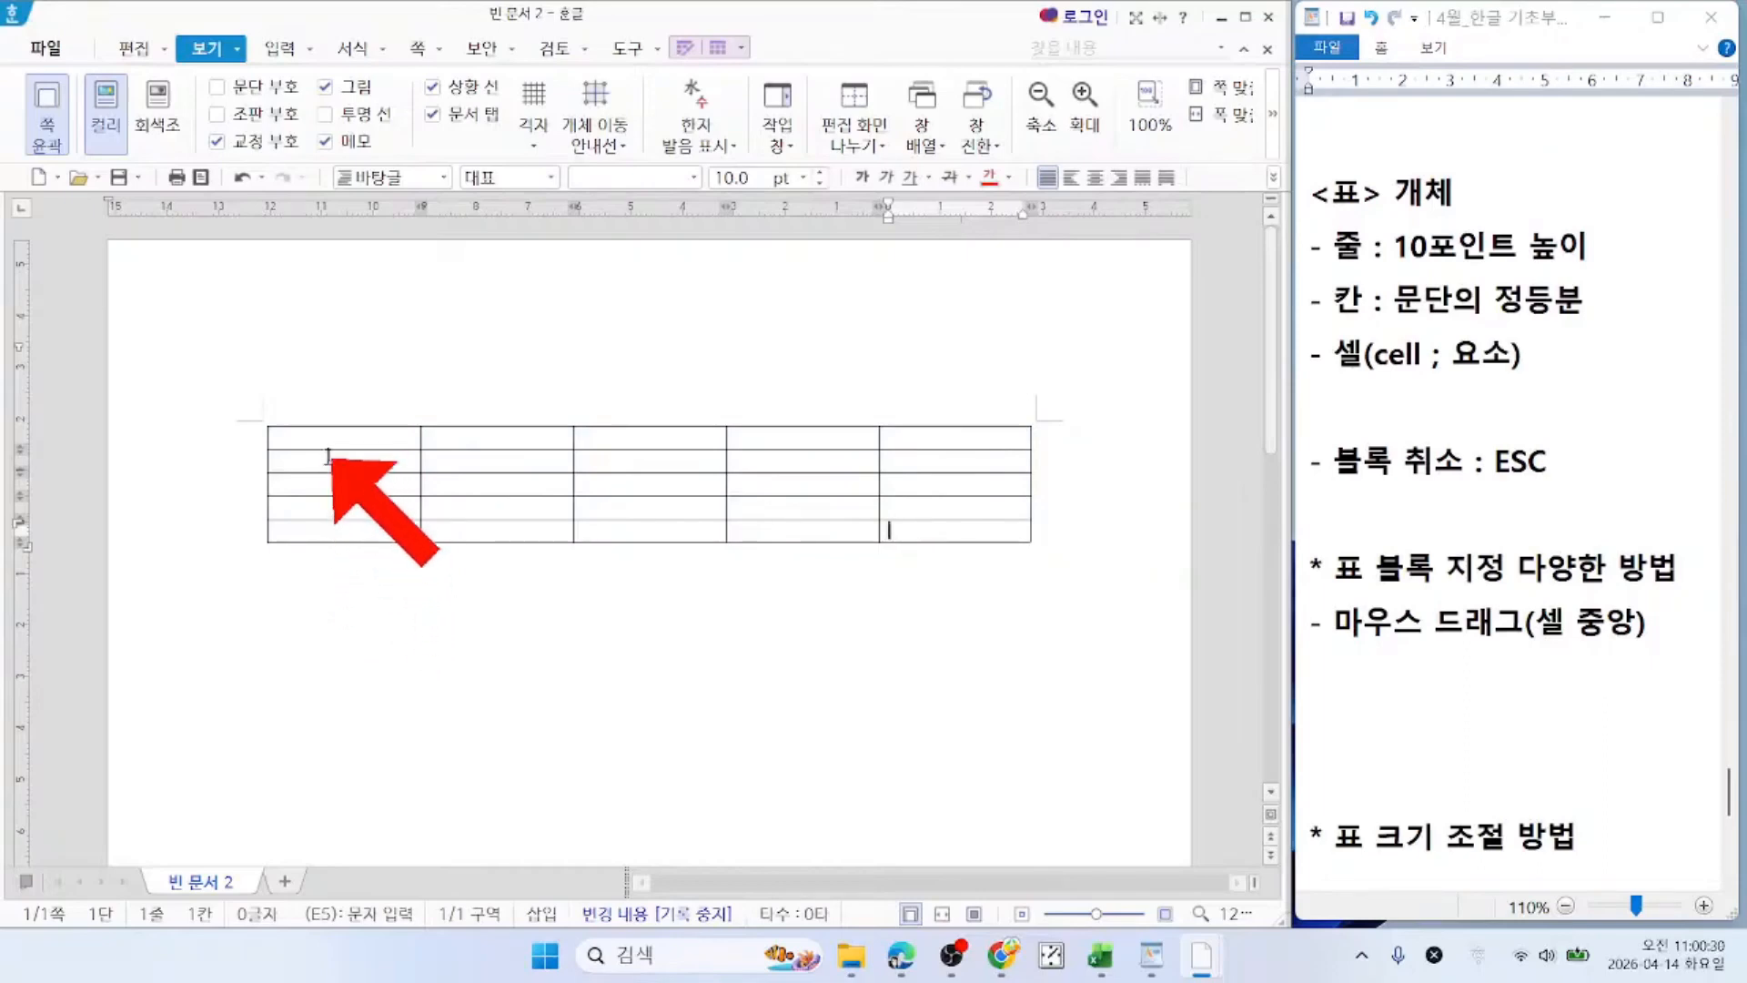
Step: Block-select the second column and extend it to the last column, then block the entire table from the first cell and cancel
left_click_drag(492, 434, 492, 531)
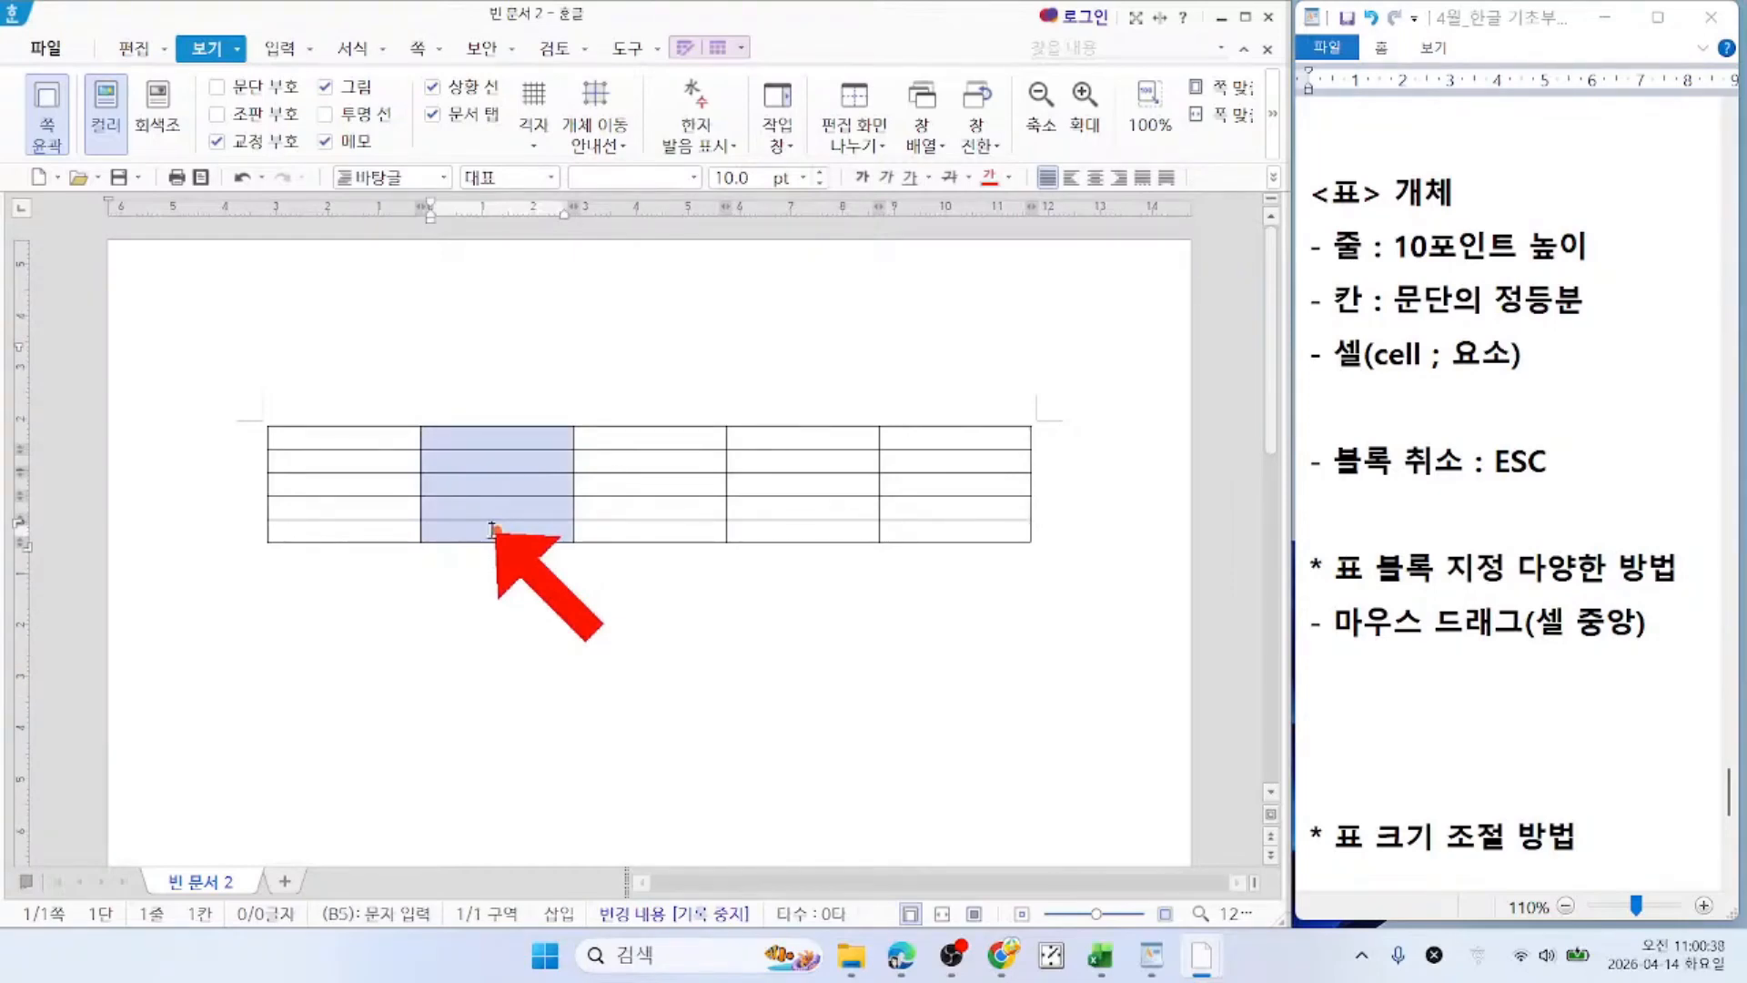
left_click_drag(492, 530, 955, 531)
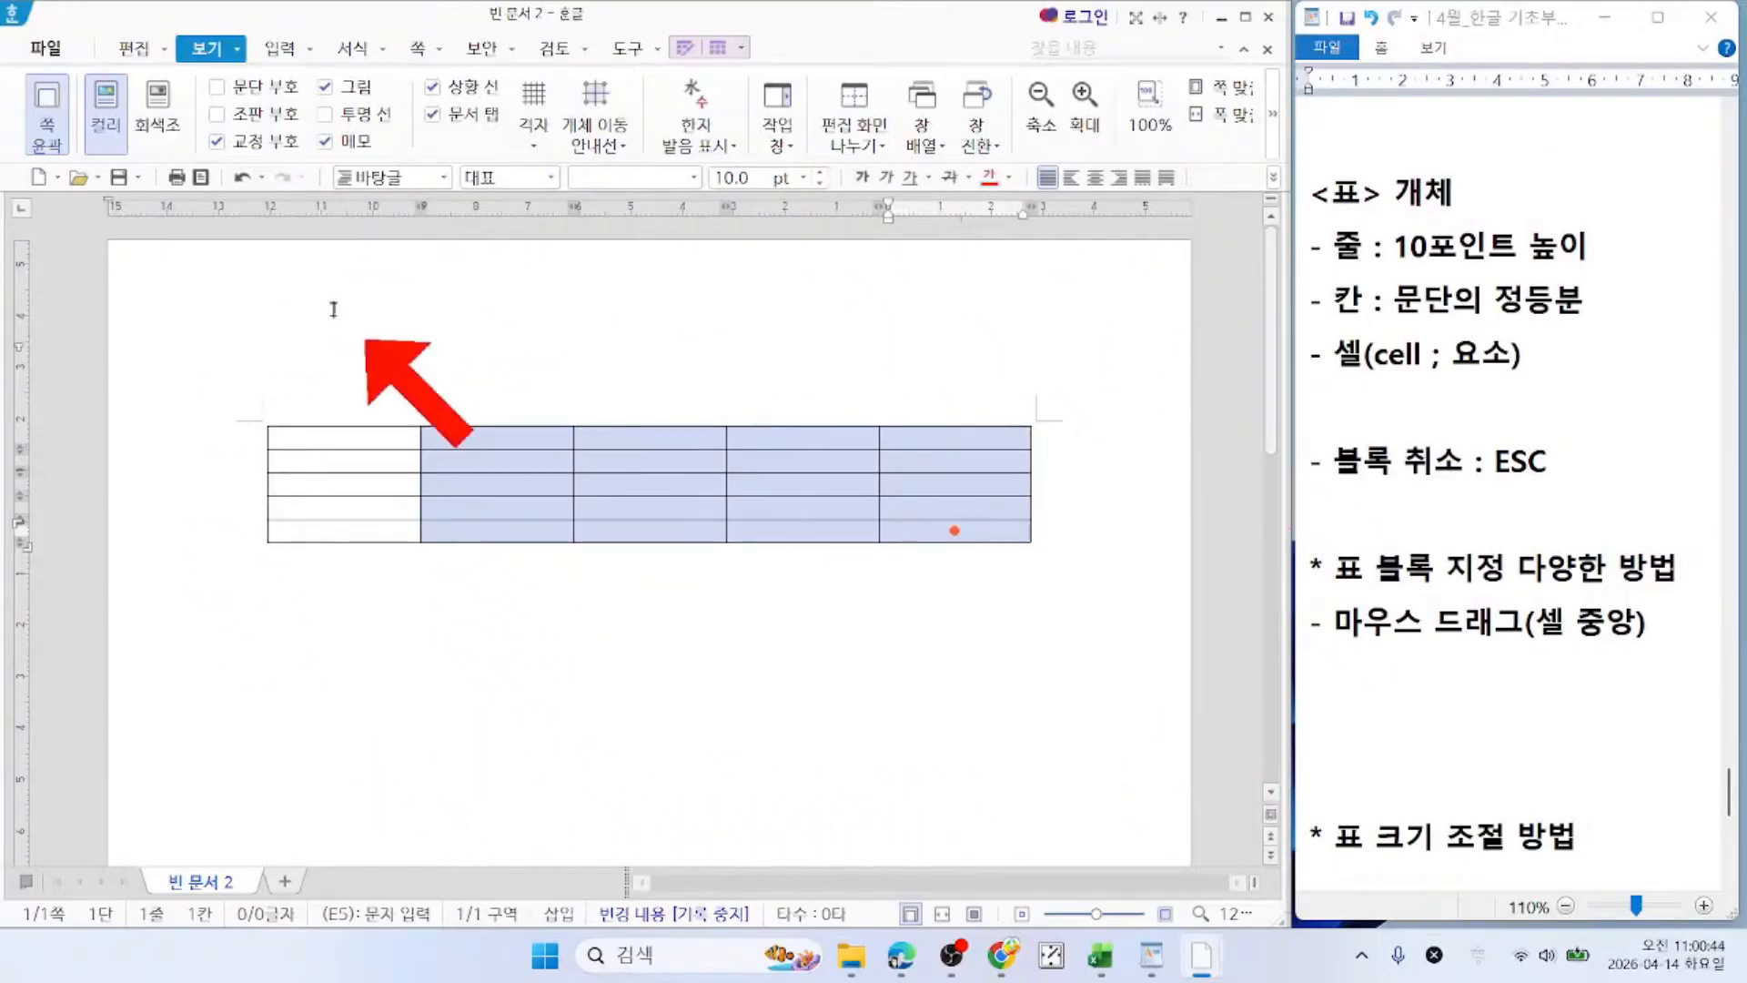
left_click(337, 442)
left_click_drag(337, 442, 954, 530)
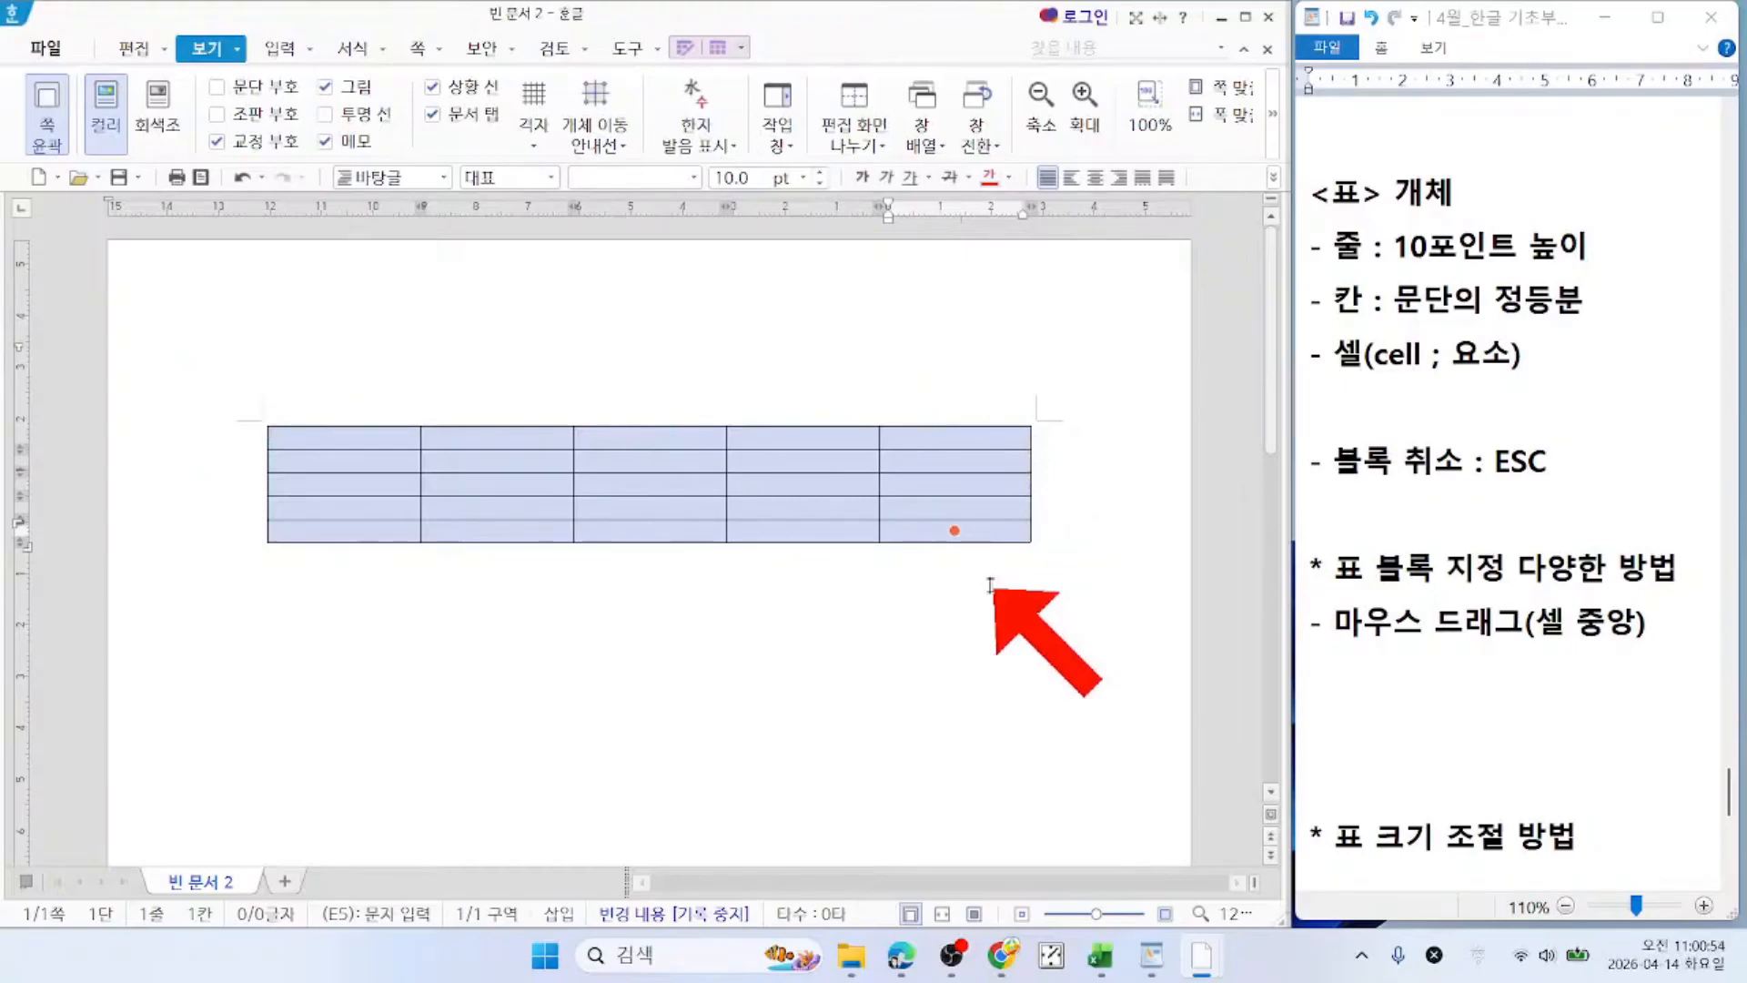
key("Escape")
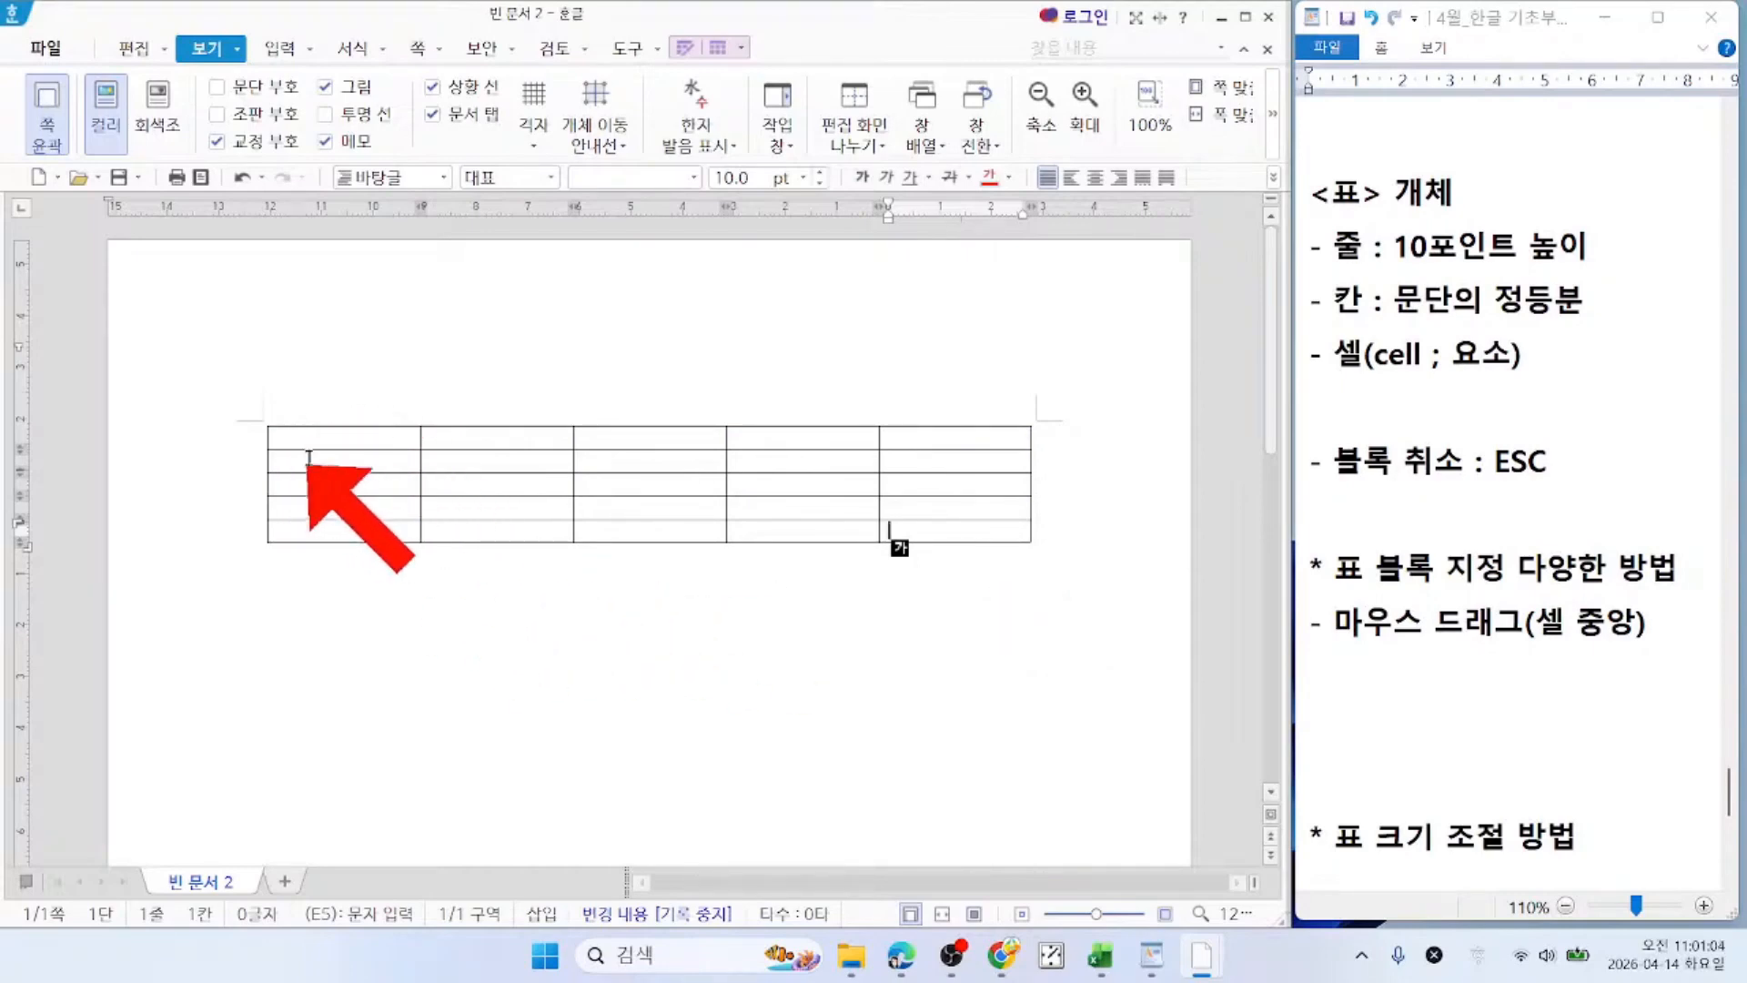
Step: Block-select only the first cell of the table, then cancel the block
left_click(335, 442)
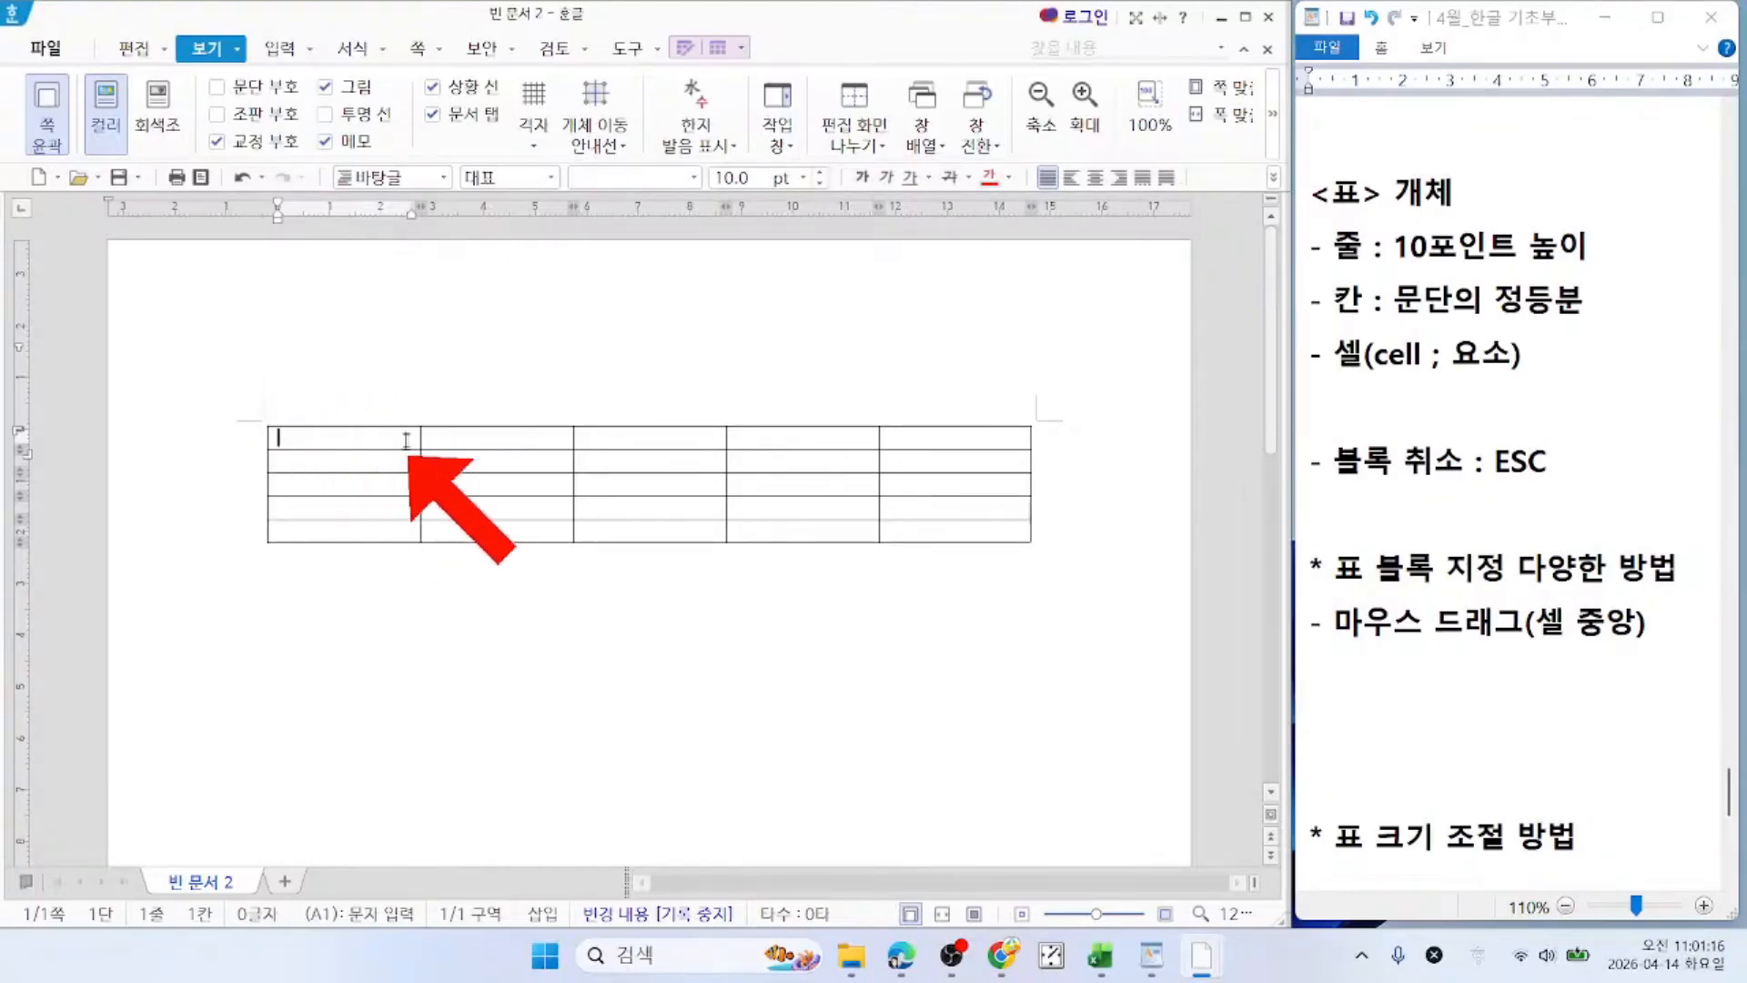
left_click(322, 434)
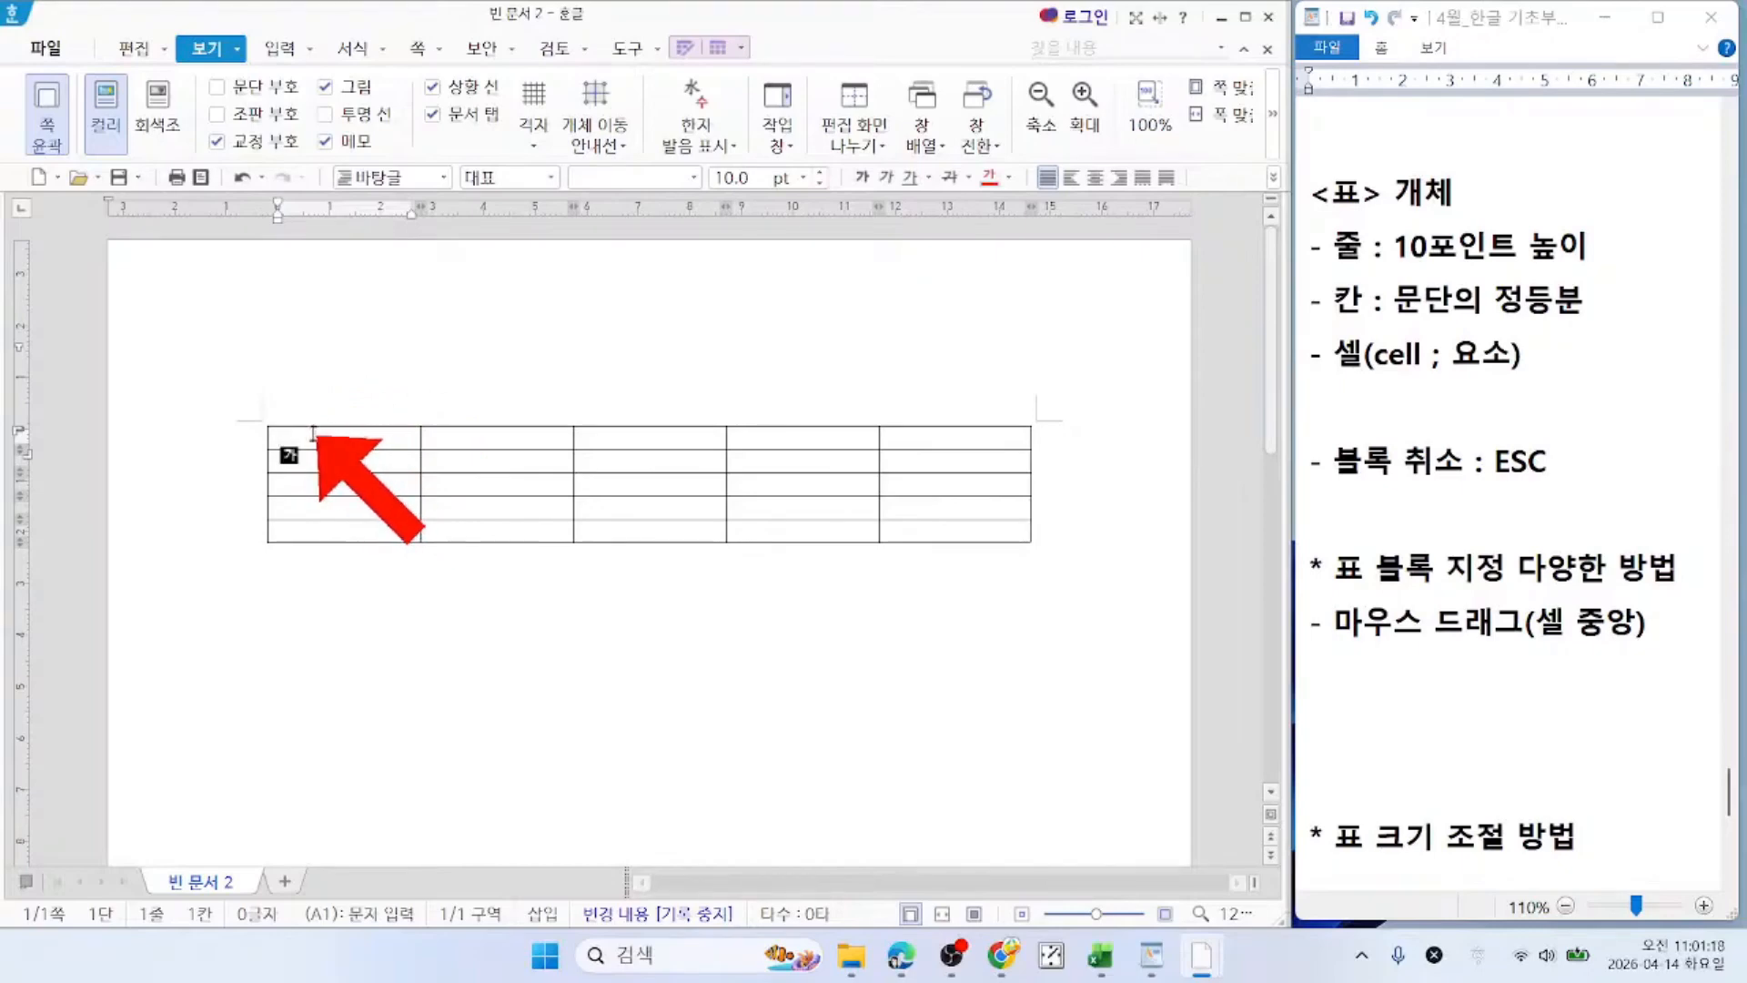
mouse_move(332, 440)
left_mouse_down()
mouse_move(598, 431)
mouse_move(314, 458)
left_mouse_up()
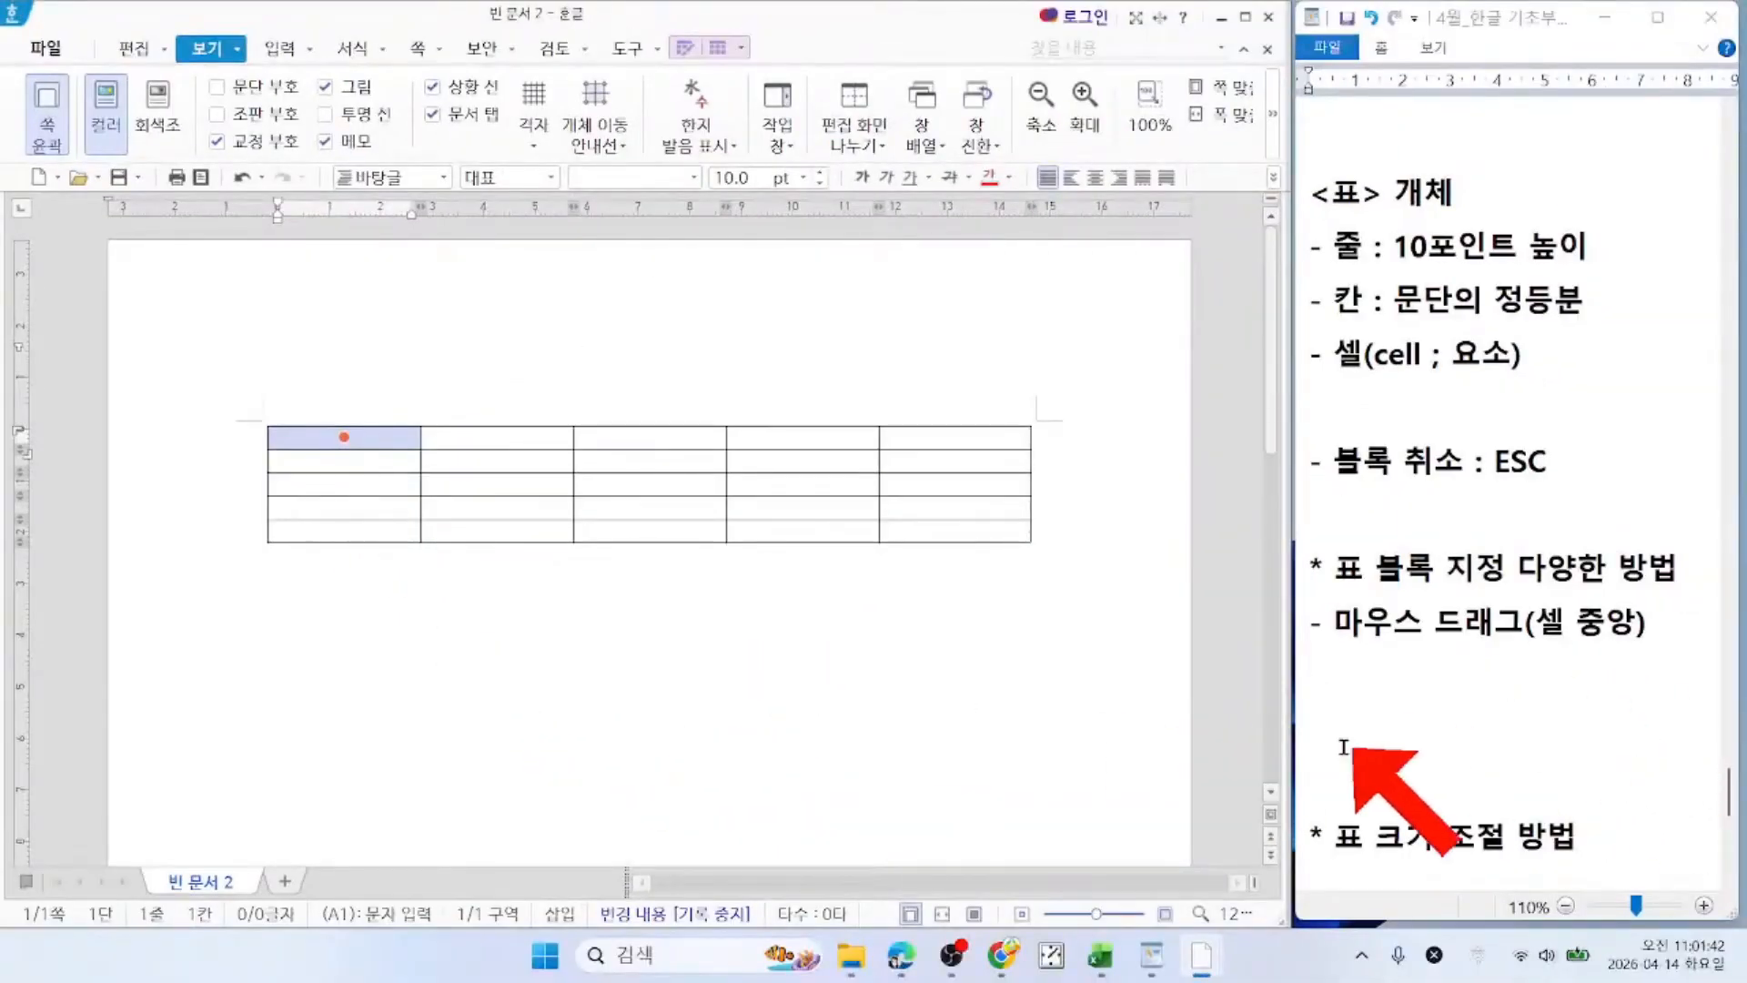
left_click(1343, 746)
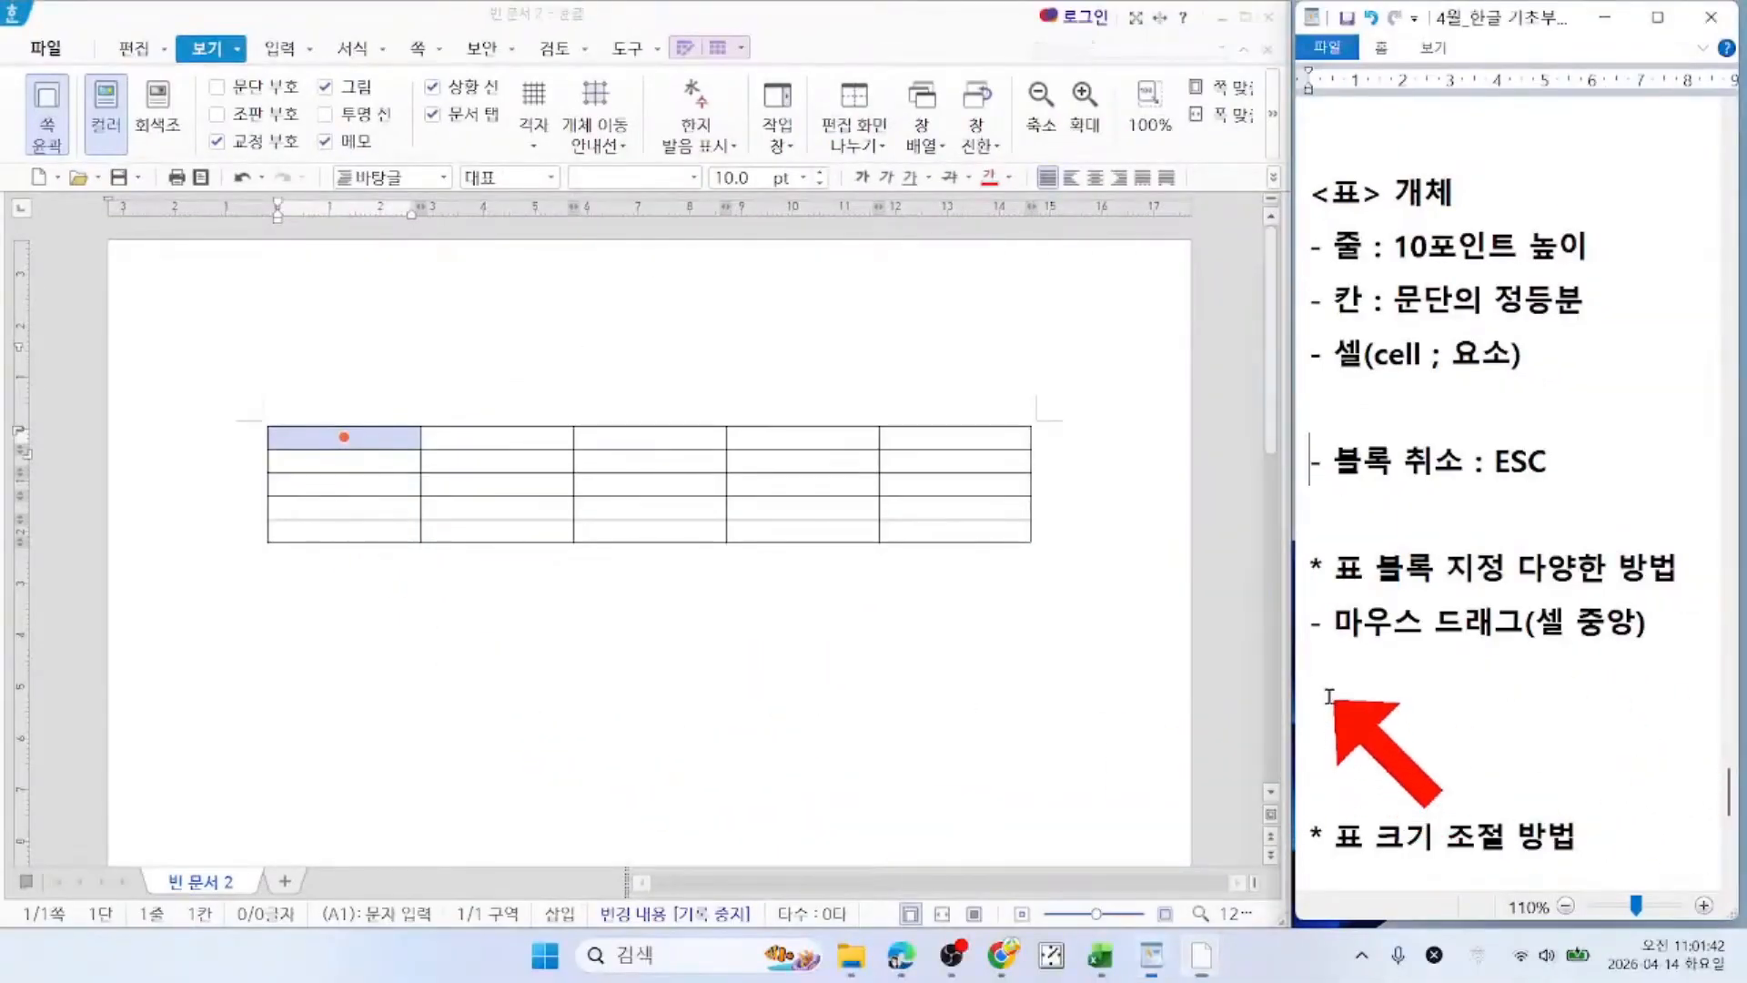
left_click(309, 445)
key("Escape")
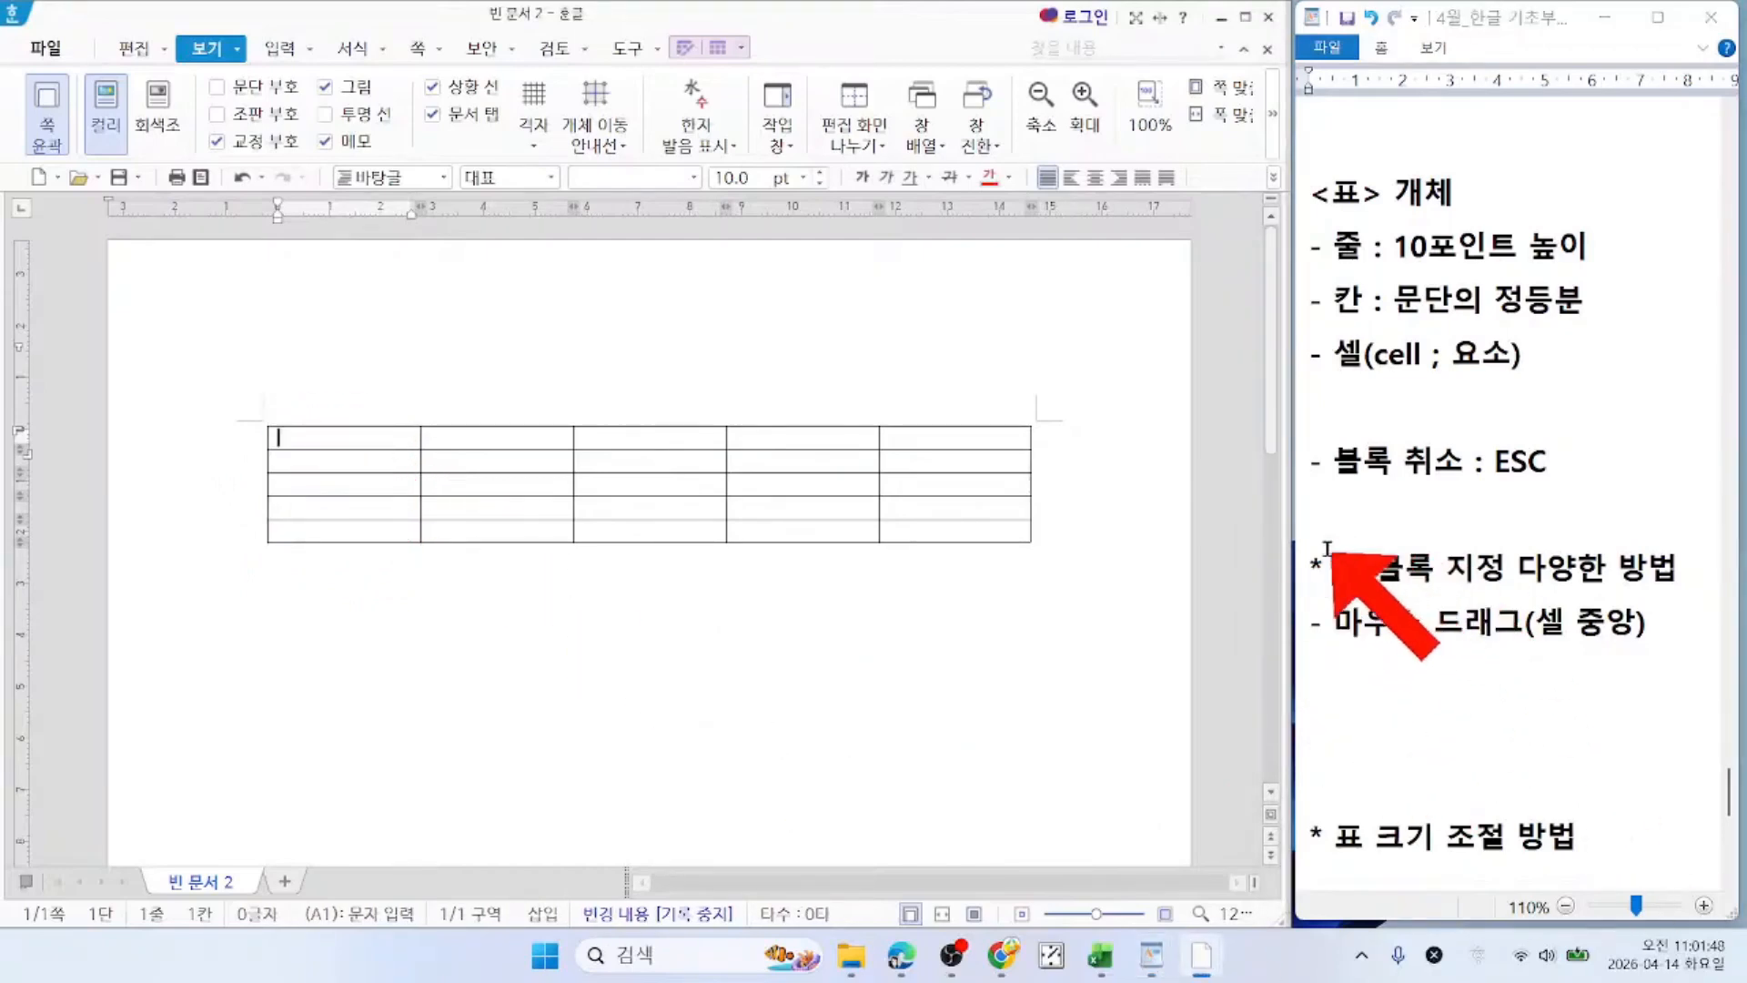
Step: Highlight the heading text "표 블록 지정 다양한" and the line "마우스 드래그(셀 중앙)" in the notes
key("alt+Tab")
left_click_drag(1342, 566, 1602, 569)
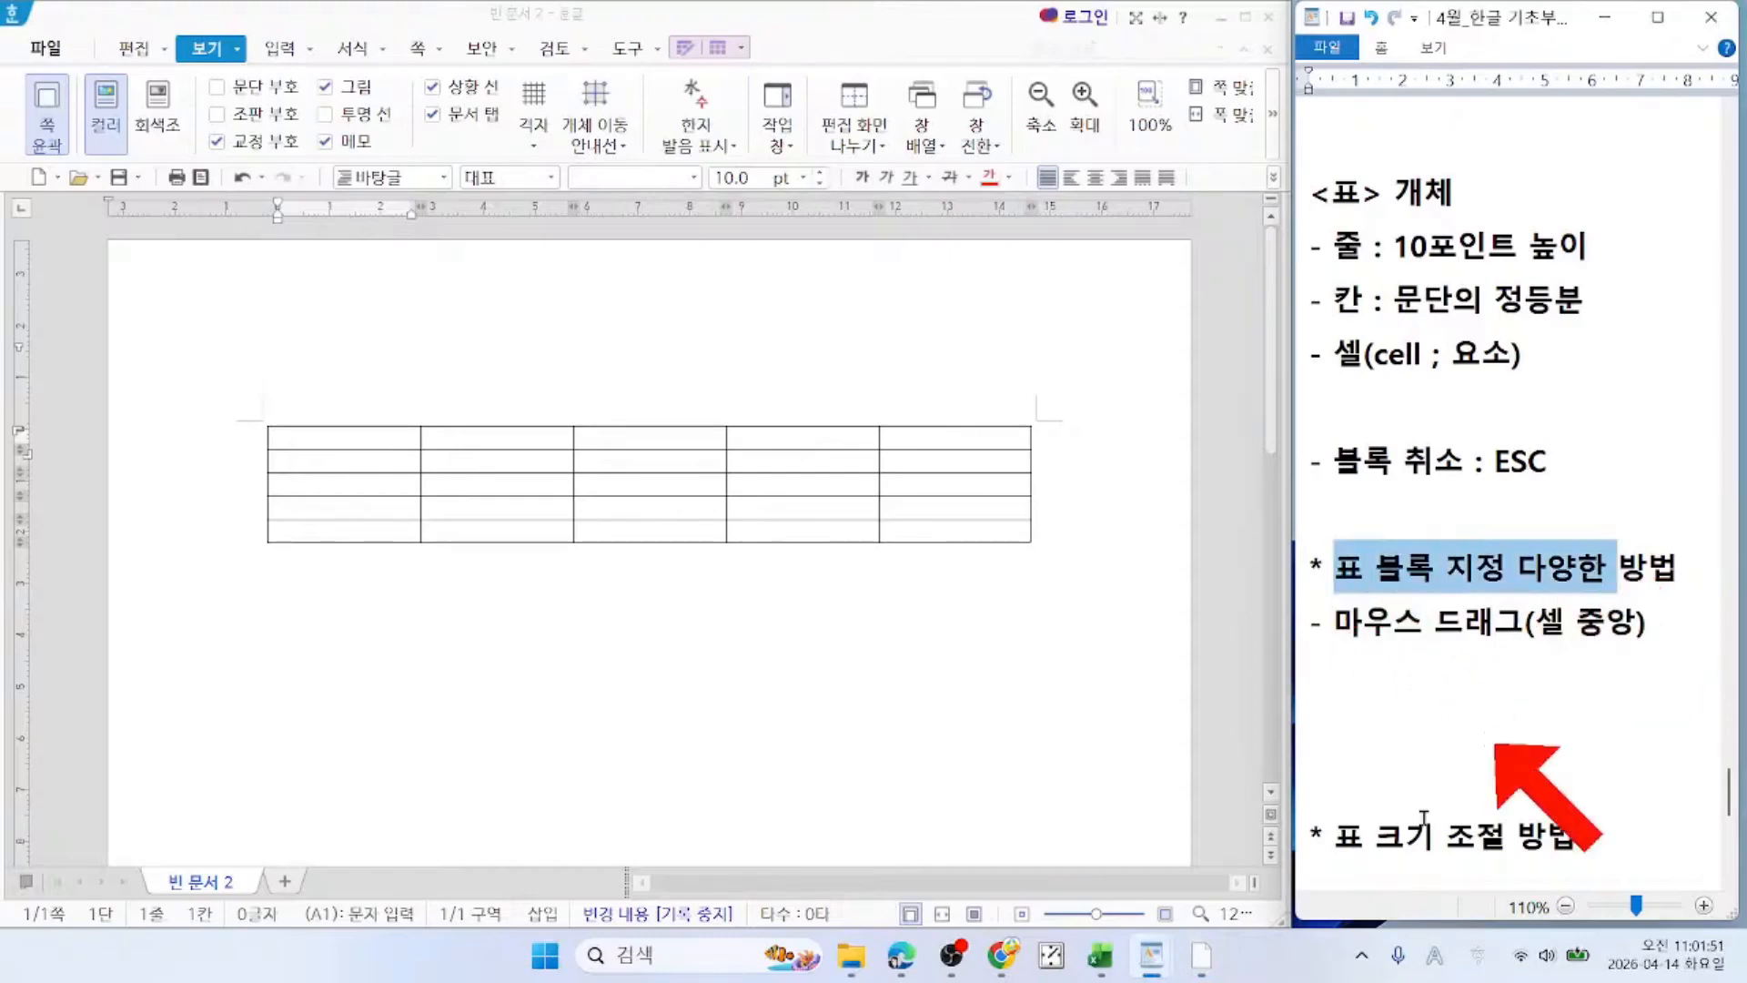
left_click_drag(1336, 625, 1644, 626)
key("Left")
Step: Add the line "- 키보드 사용" below the mouse-drag line in the lesson notes
left_click(1322, 682)
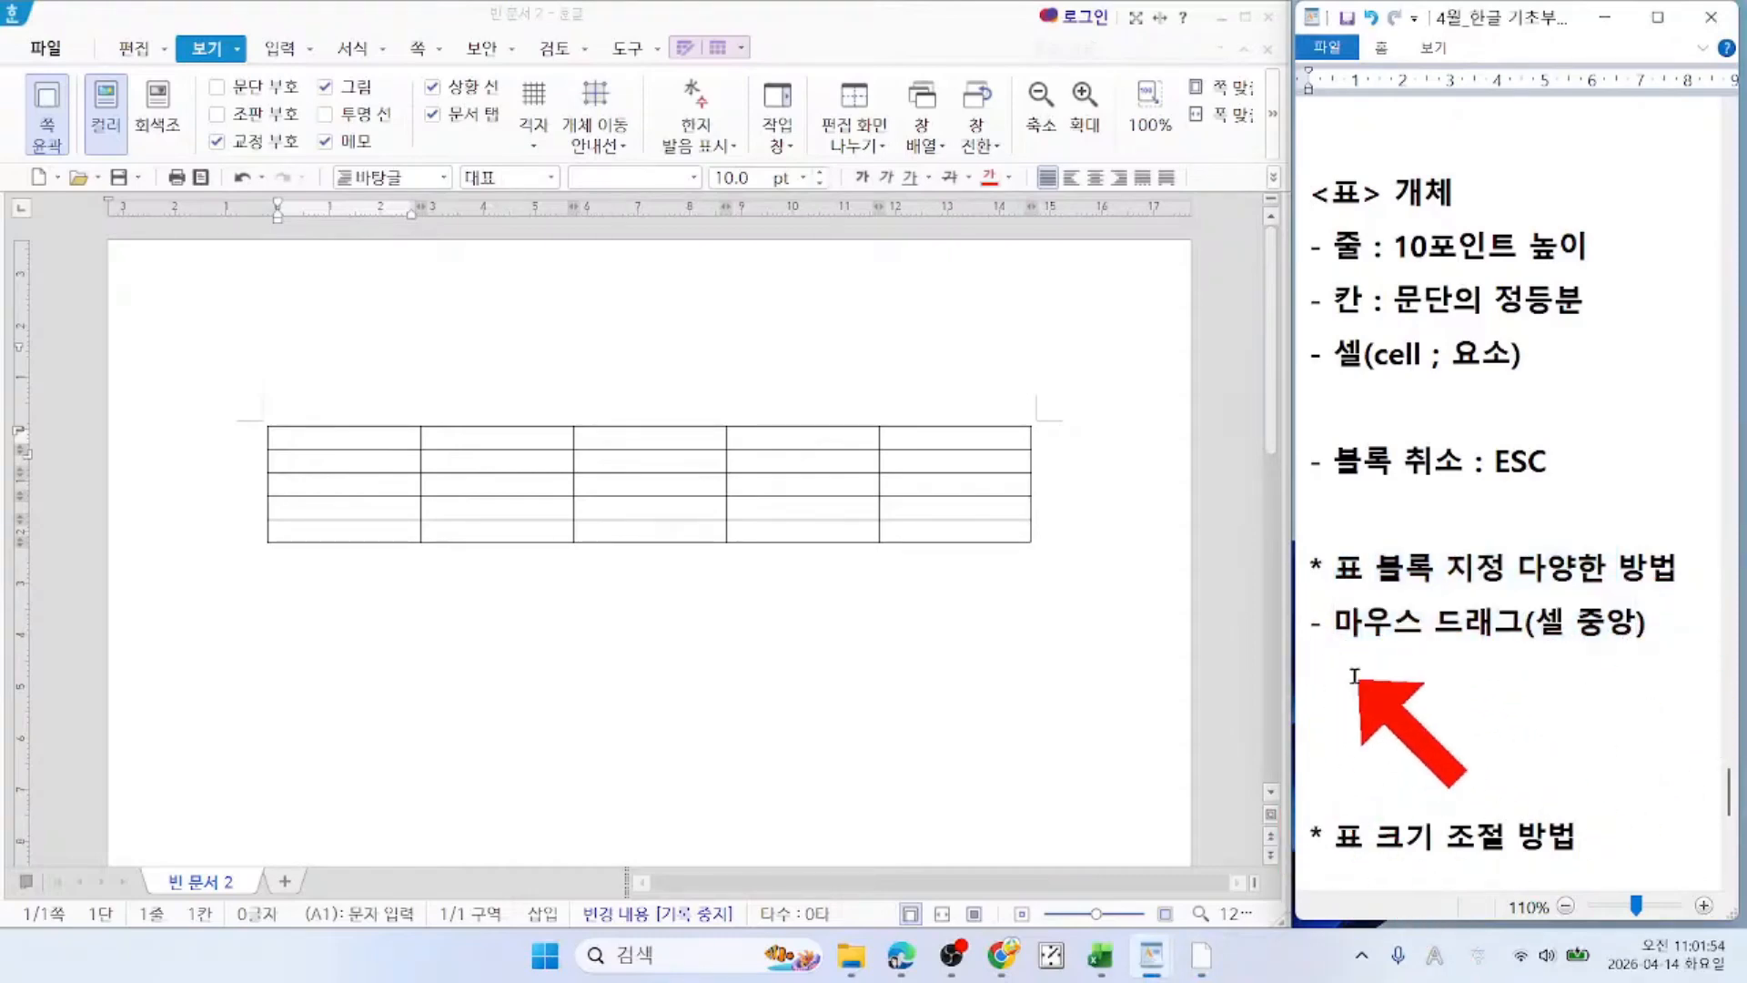
mouse_move(952, 955)
type("zlq")
key("BackSpace")
key("BackSpace")
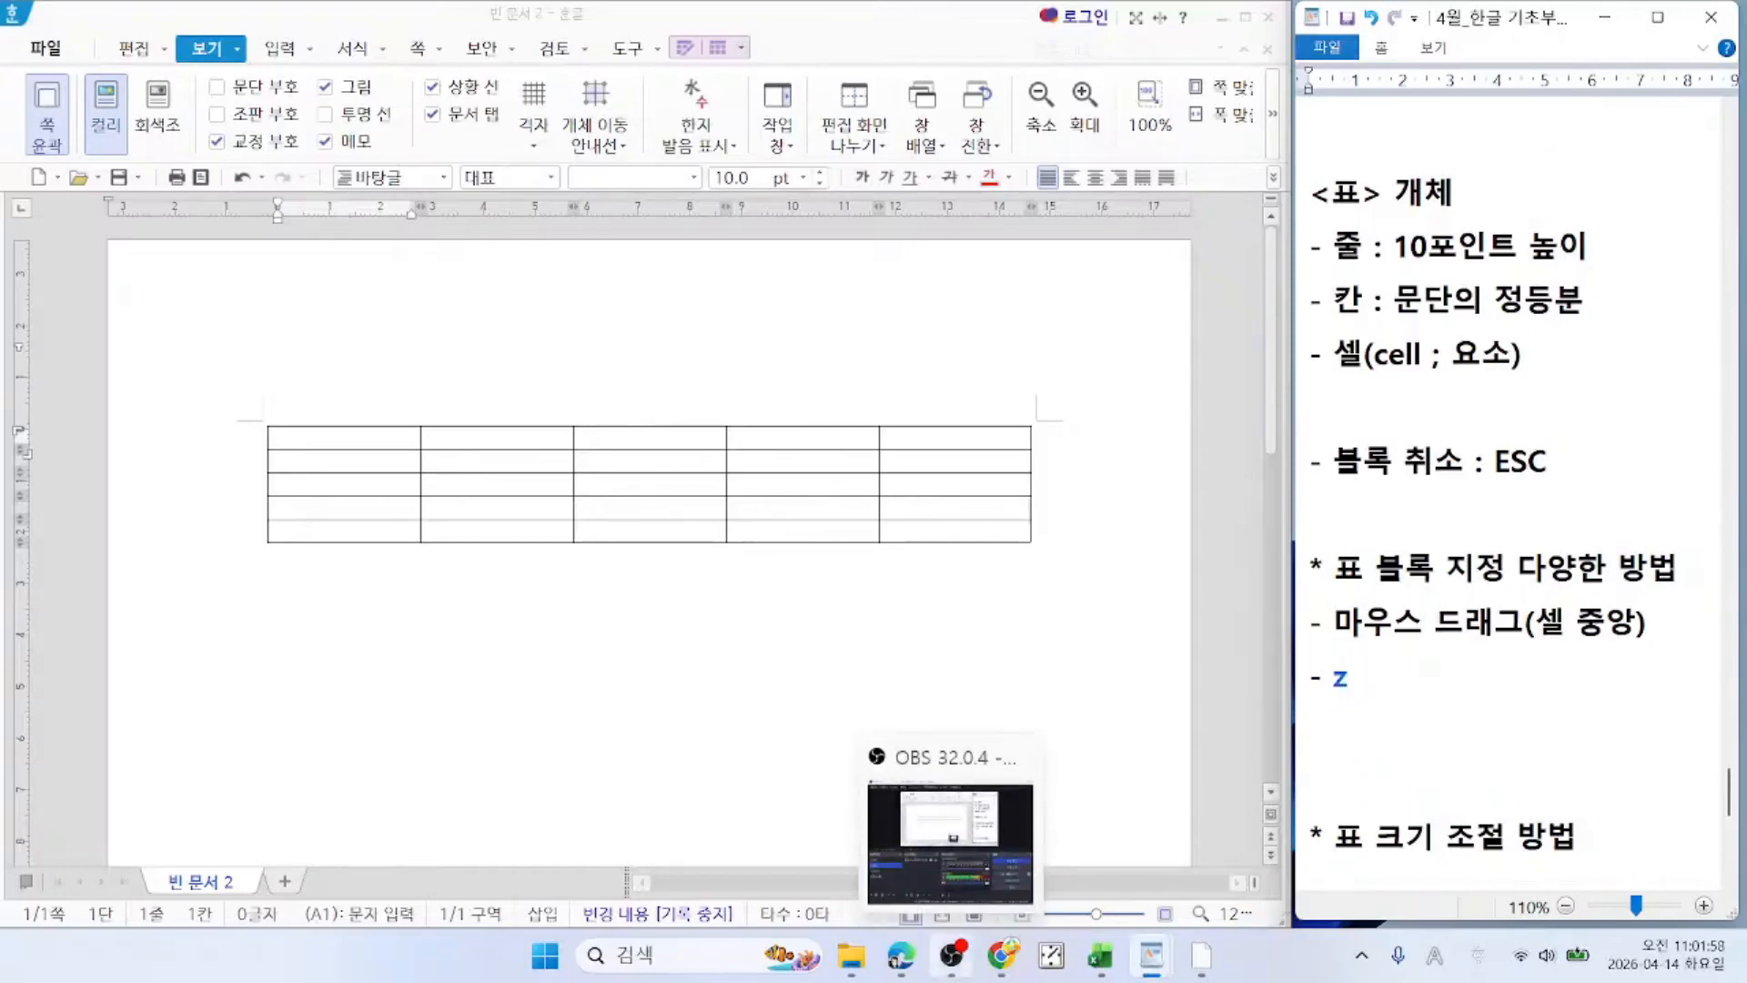
type("키보드 사용")
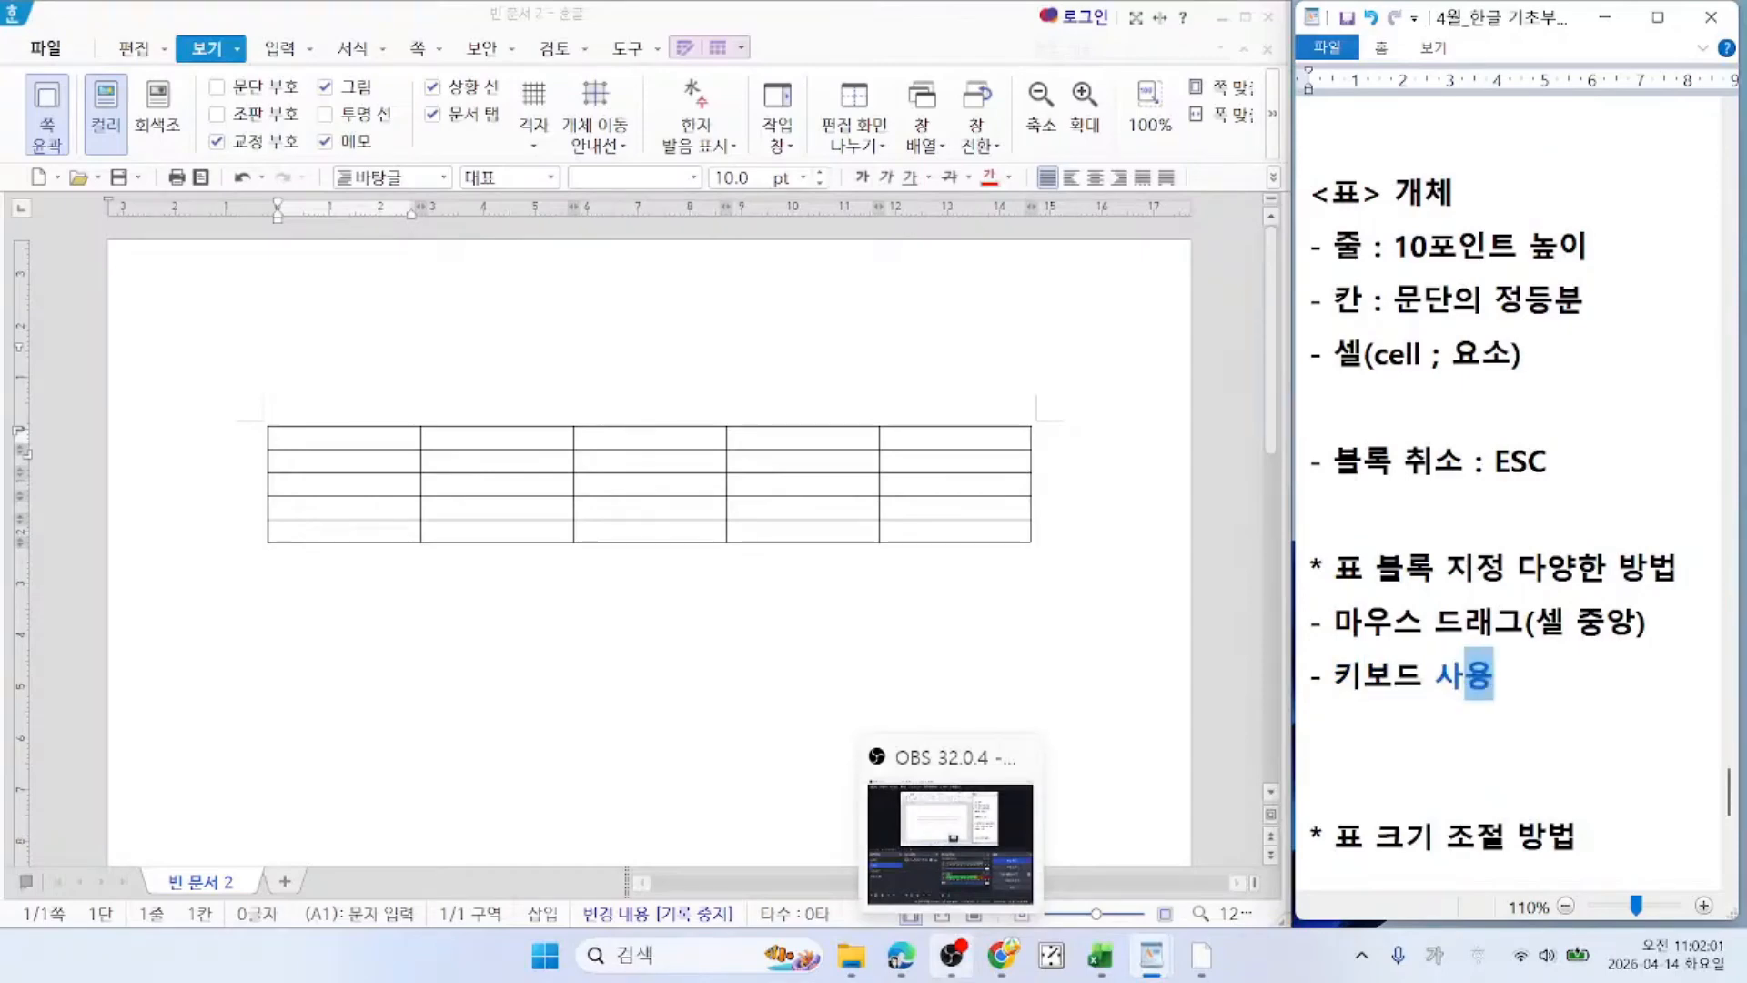
Step: Add the sub-item "> 한 셀 : F5" under the keyboard line in the notes
key("Return")
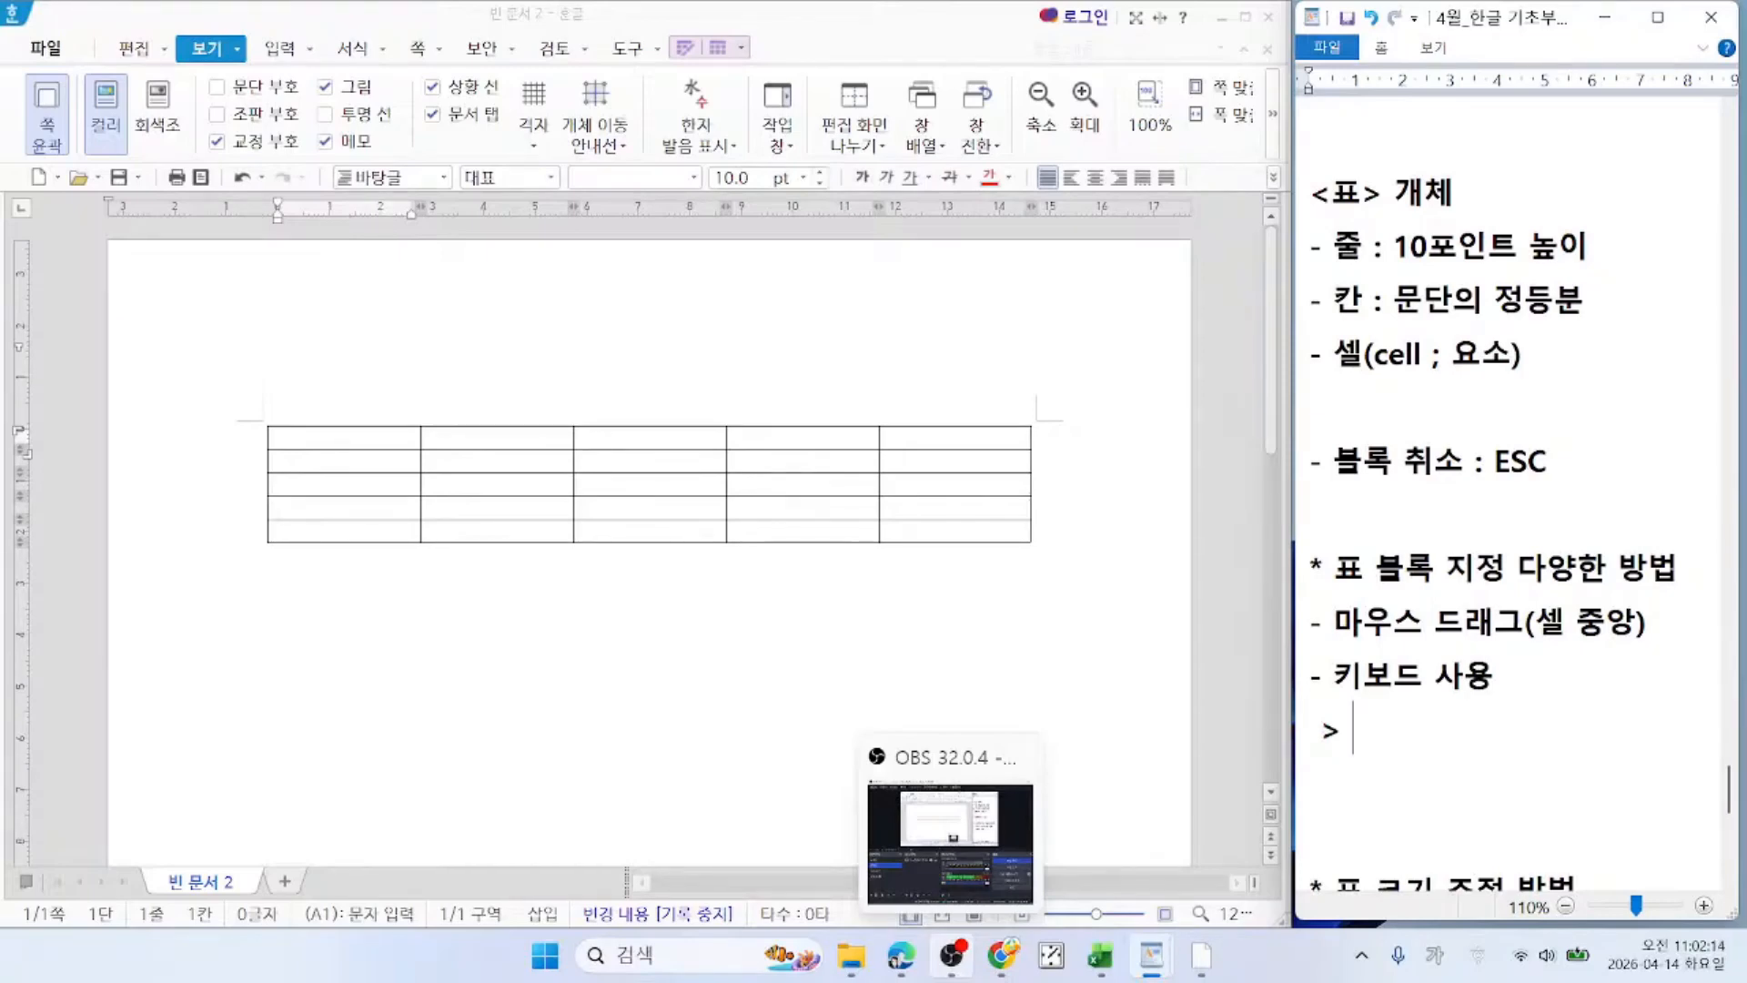
type("한 세")
type("F")
key("BackSpace")
key("Hangul")
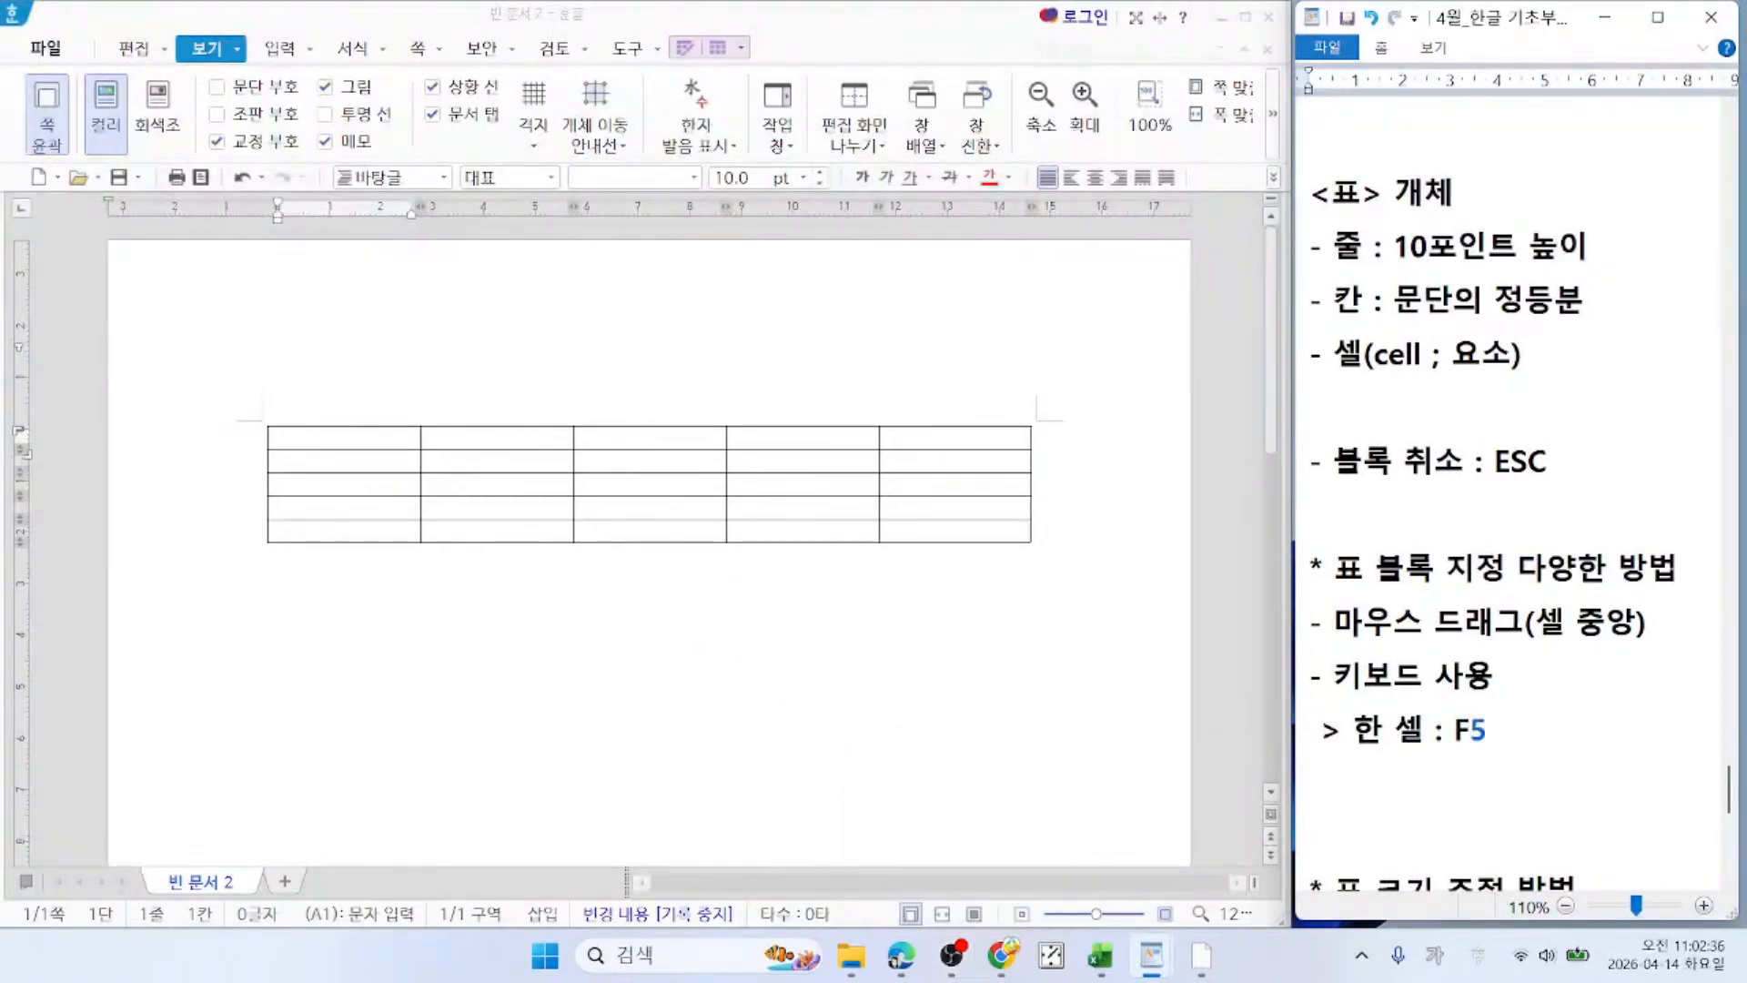
Step: Examine the function keys in 키보드 이미지2.png with the picture maximized and enlarged, and put it away again
key("alt+Tab")
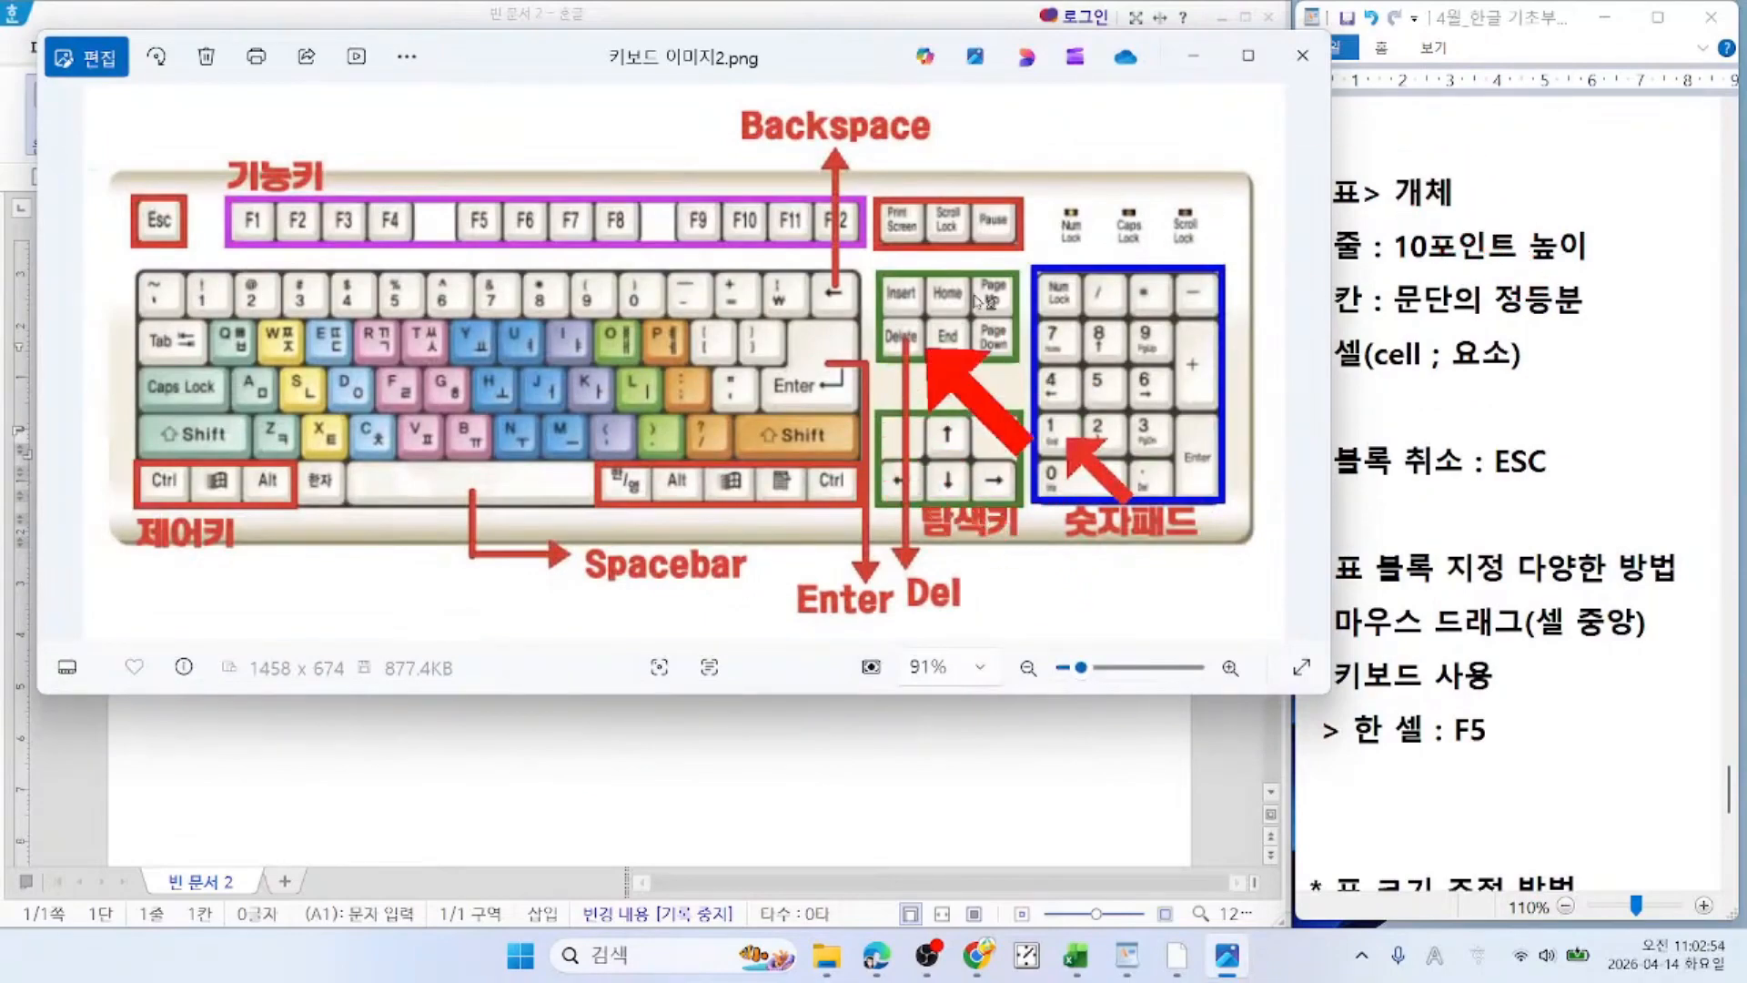
left_click(1247, 56)
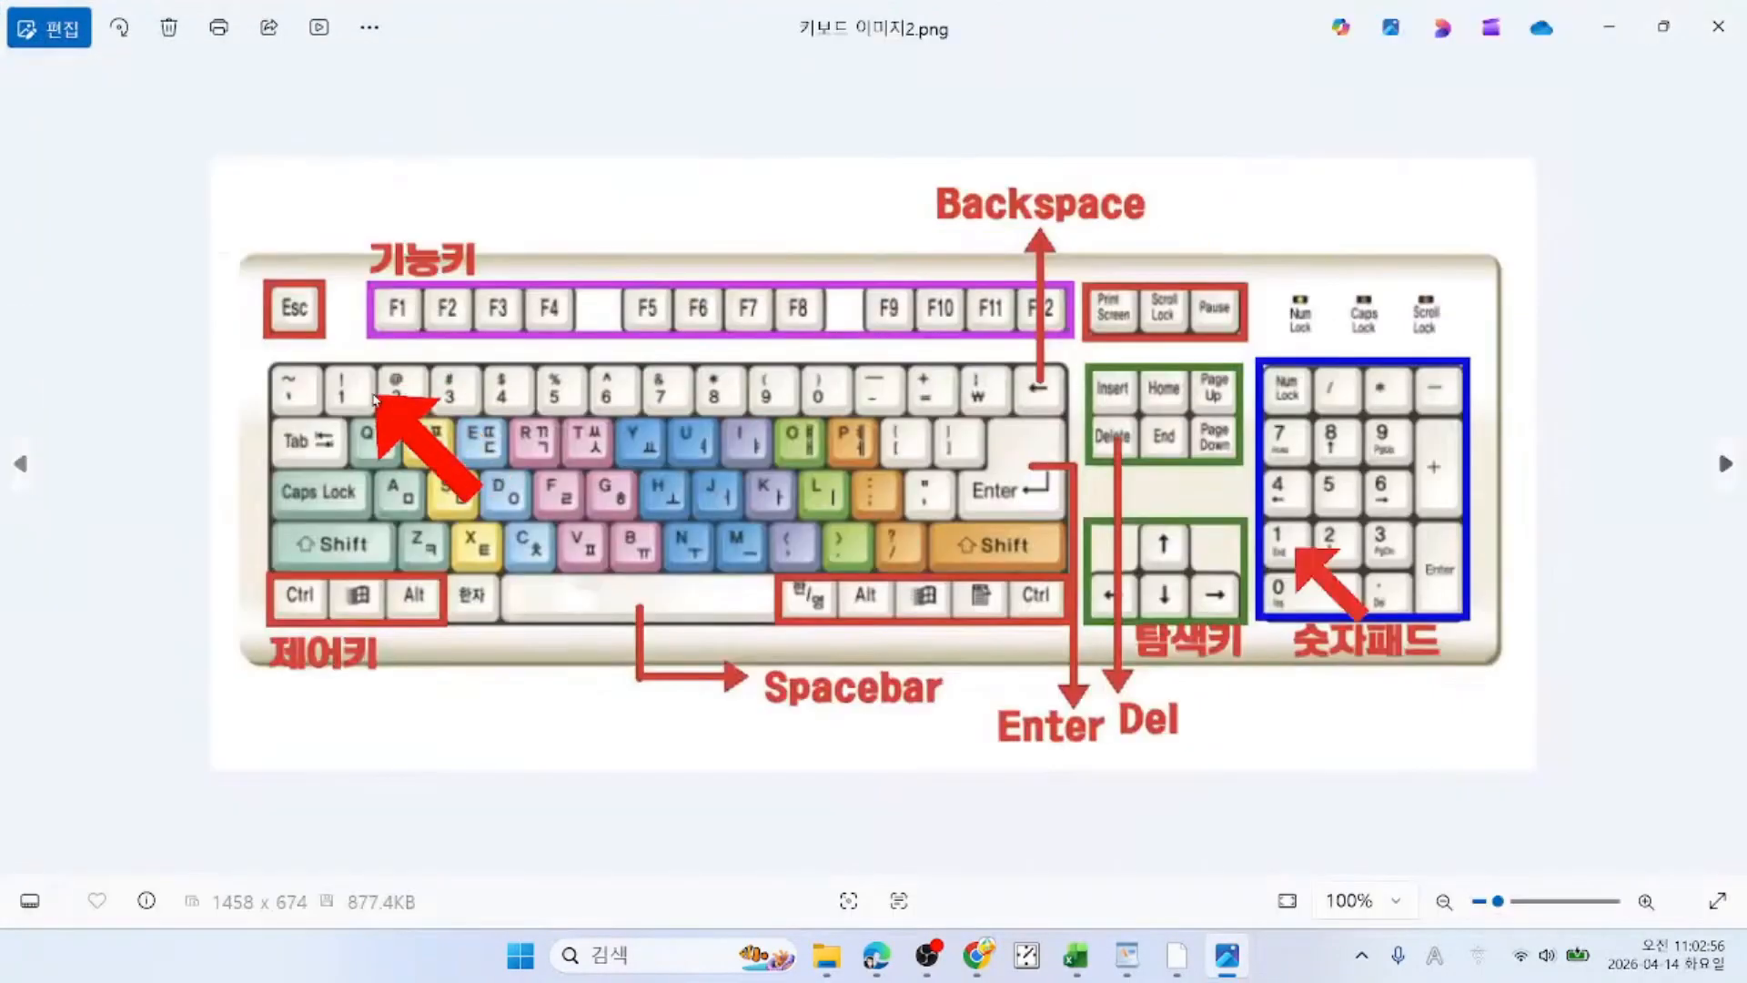
scroll(520, 563, "up", 3)
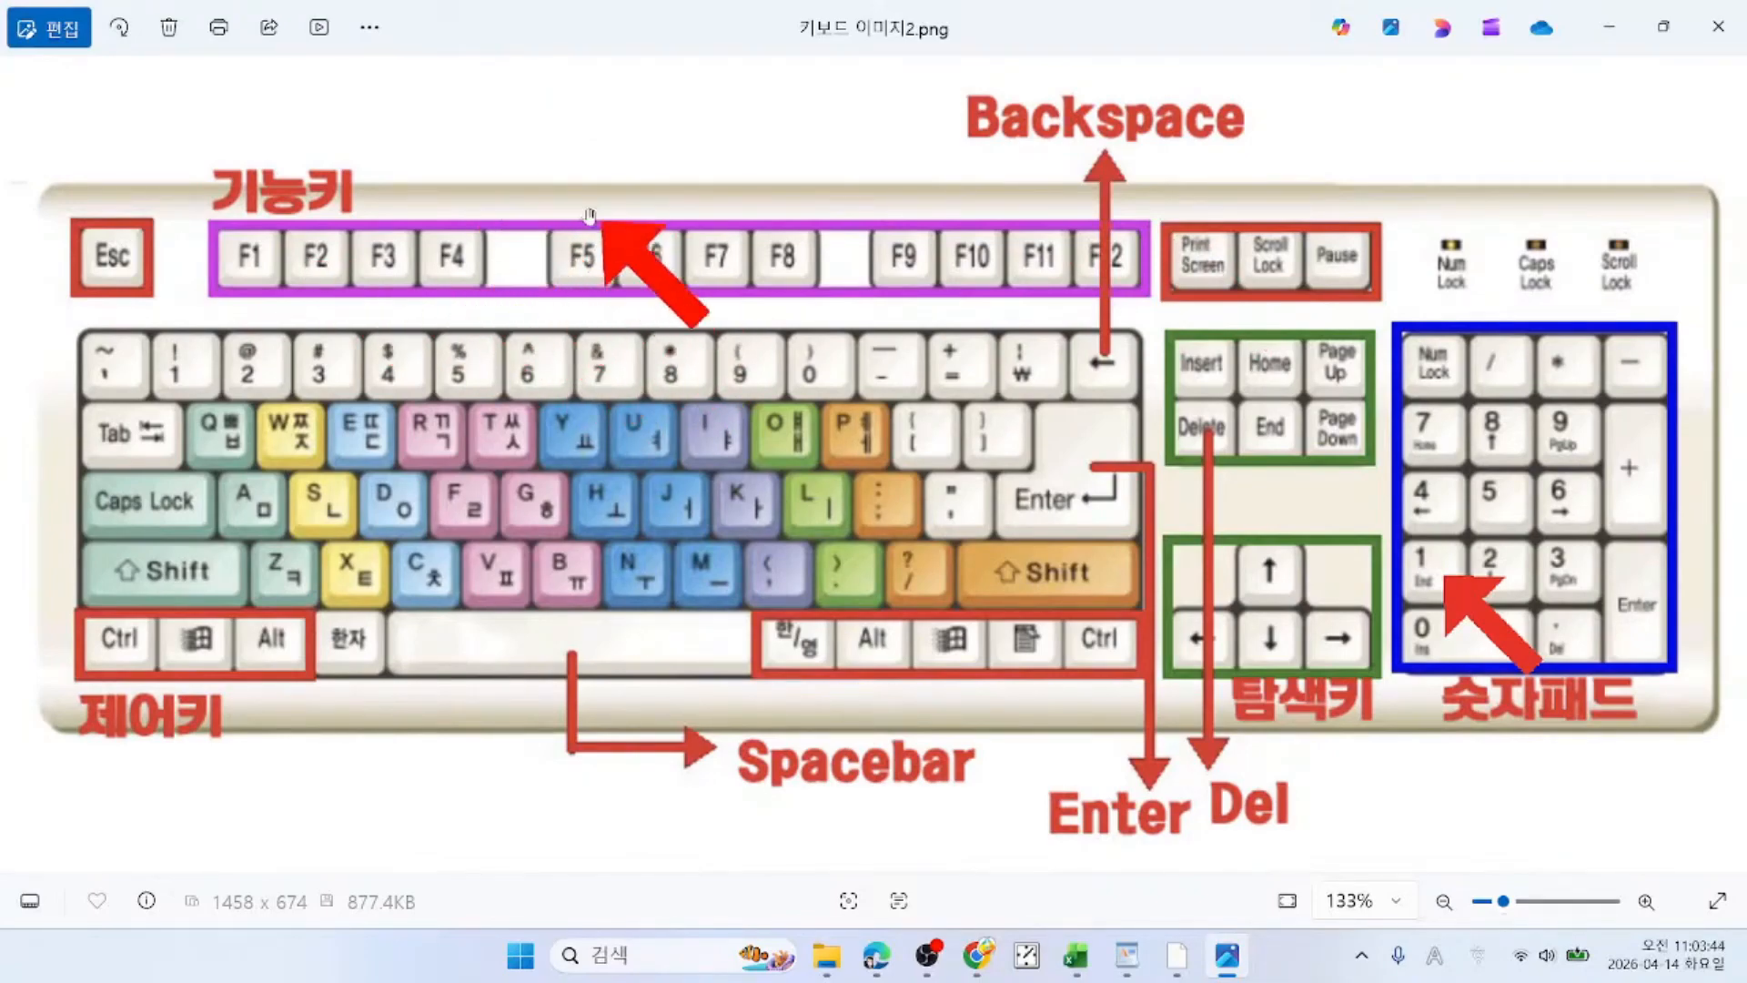
left_click(1609, 27)
Step: Complete the "한 셀 : F5" note with the words "한 번"
left_click(1513, 728)
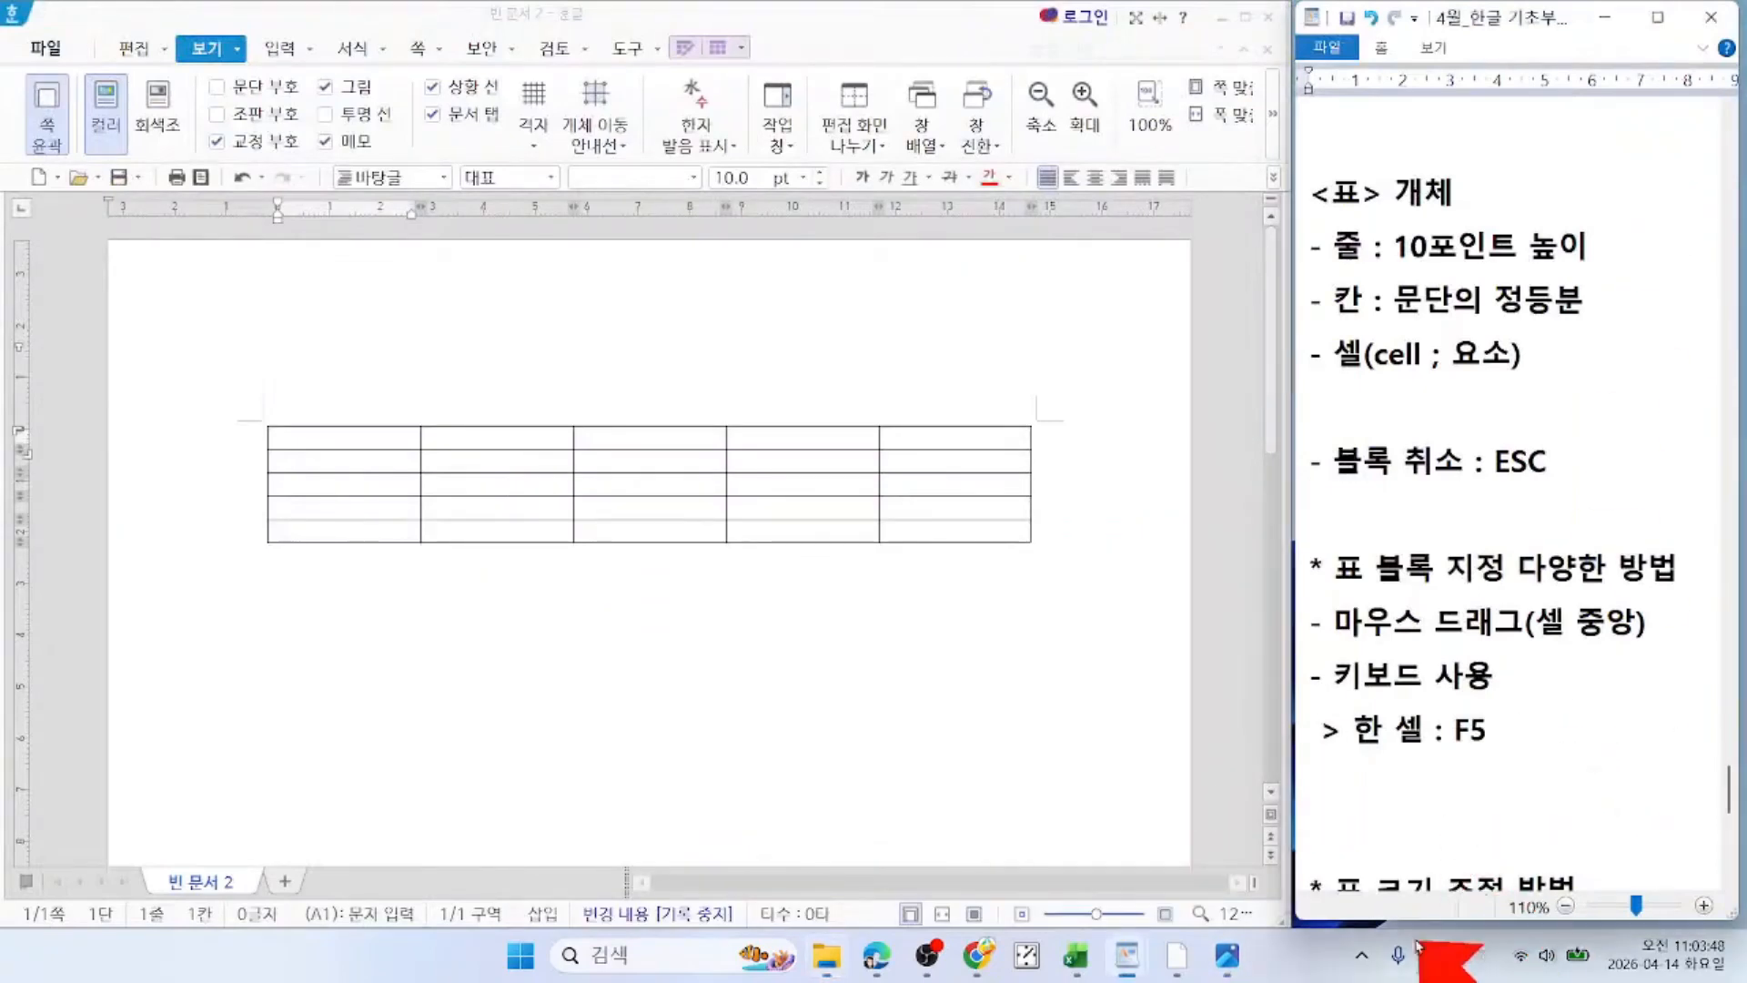
type("한 버")
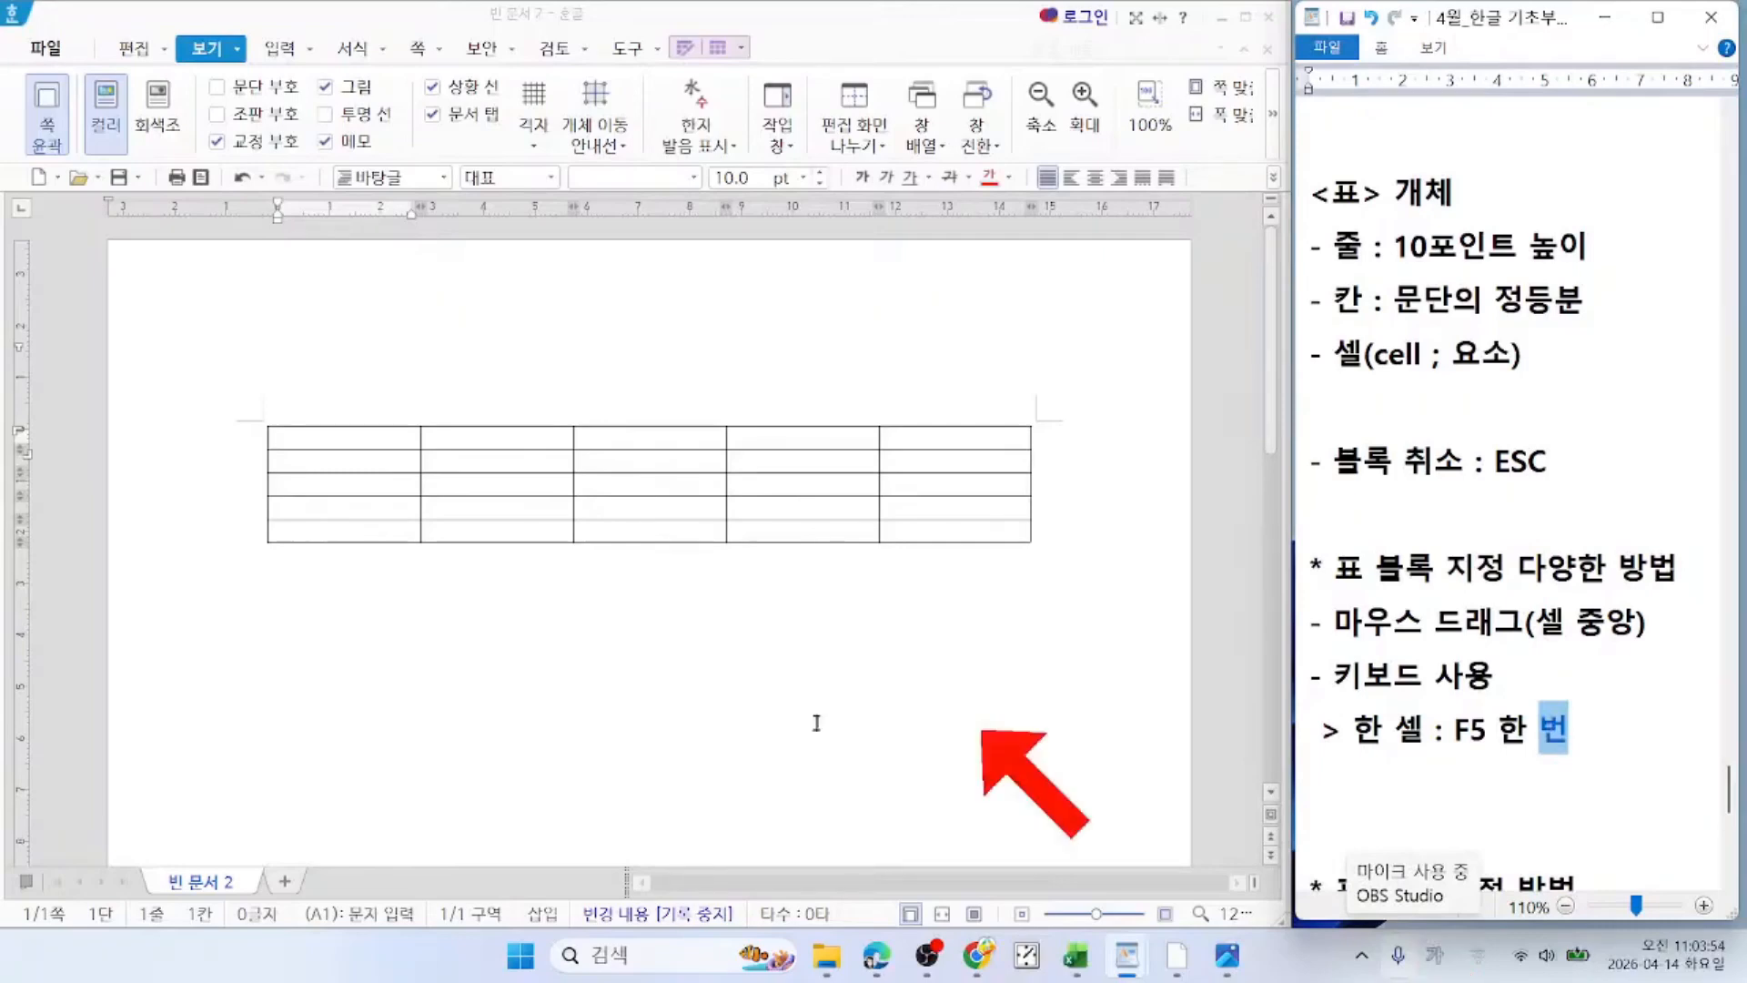
Step: Block-select the table's first cell and move the single-cell block along the first row to the last column
left_click(332, 455)
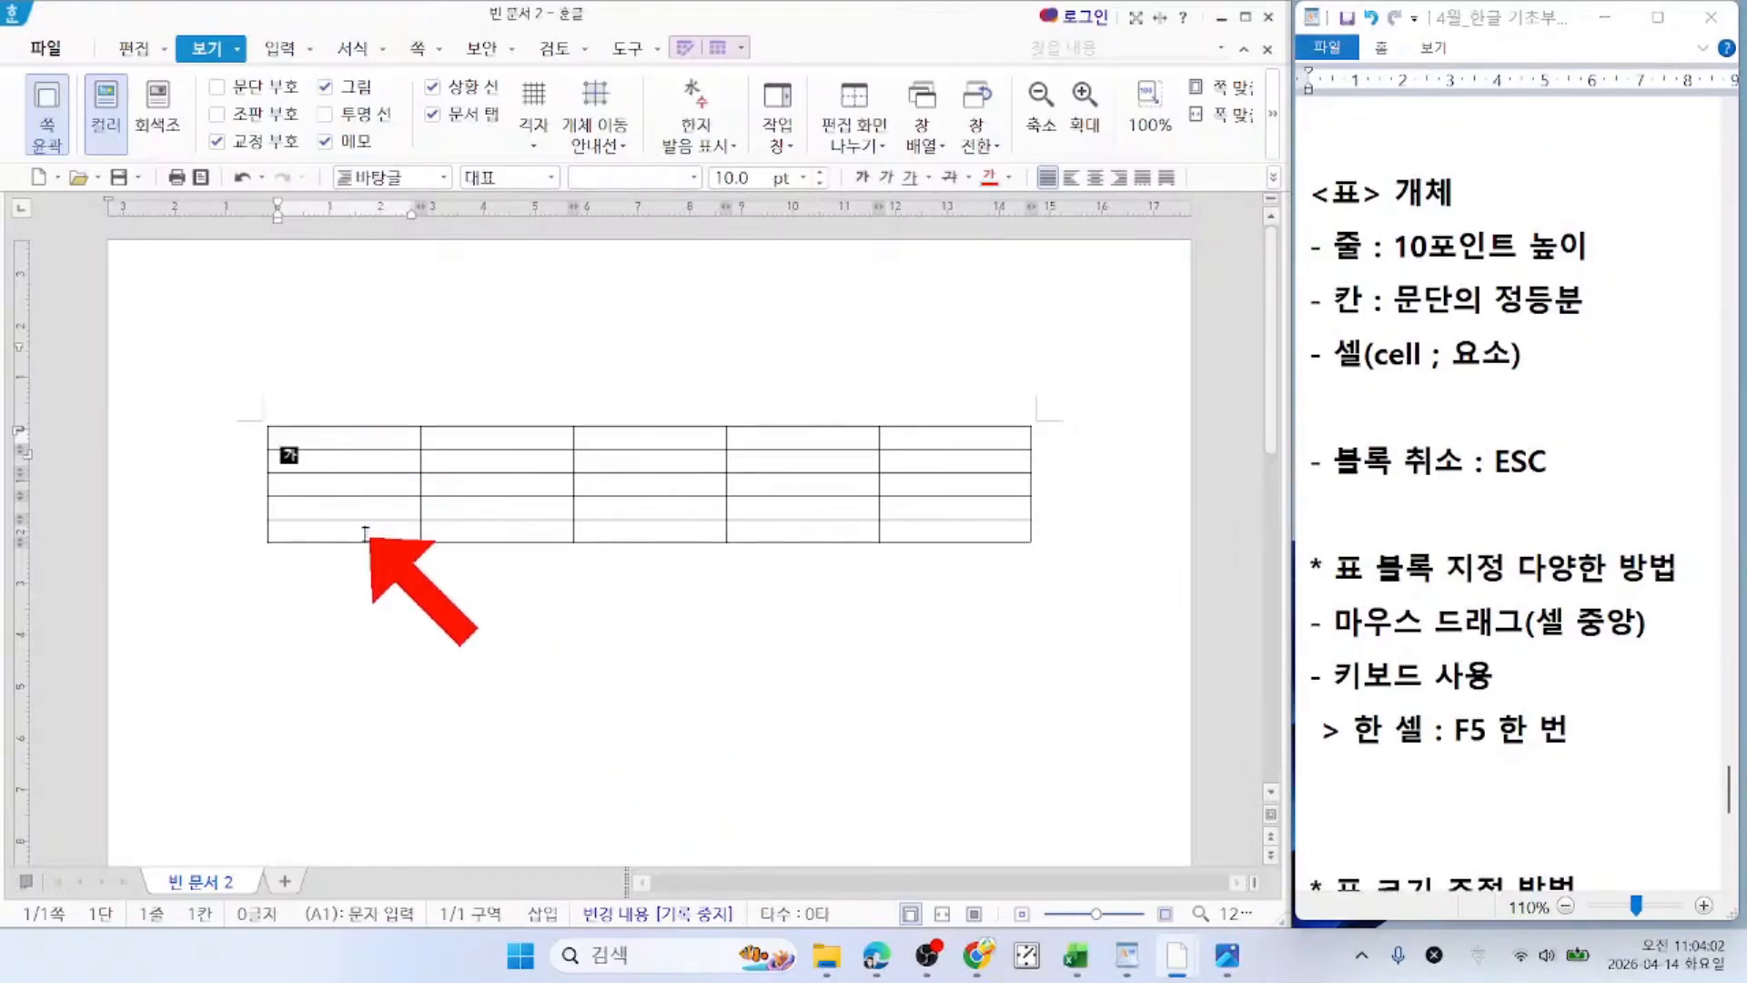
key("F5")
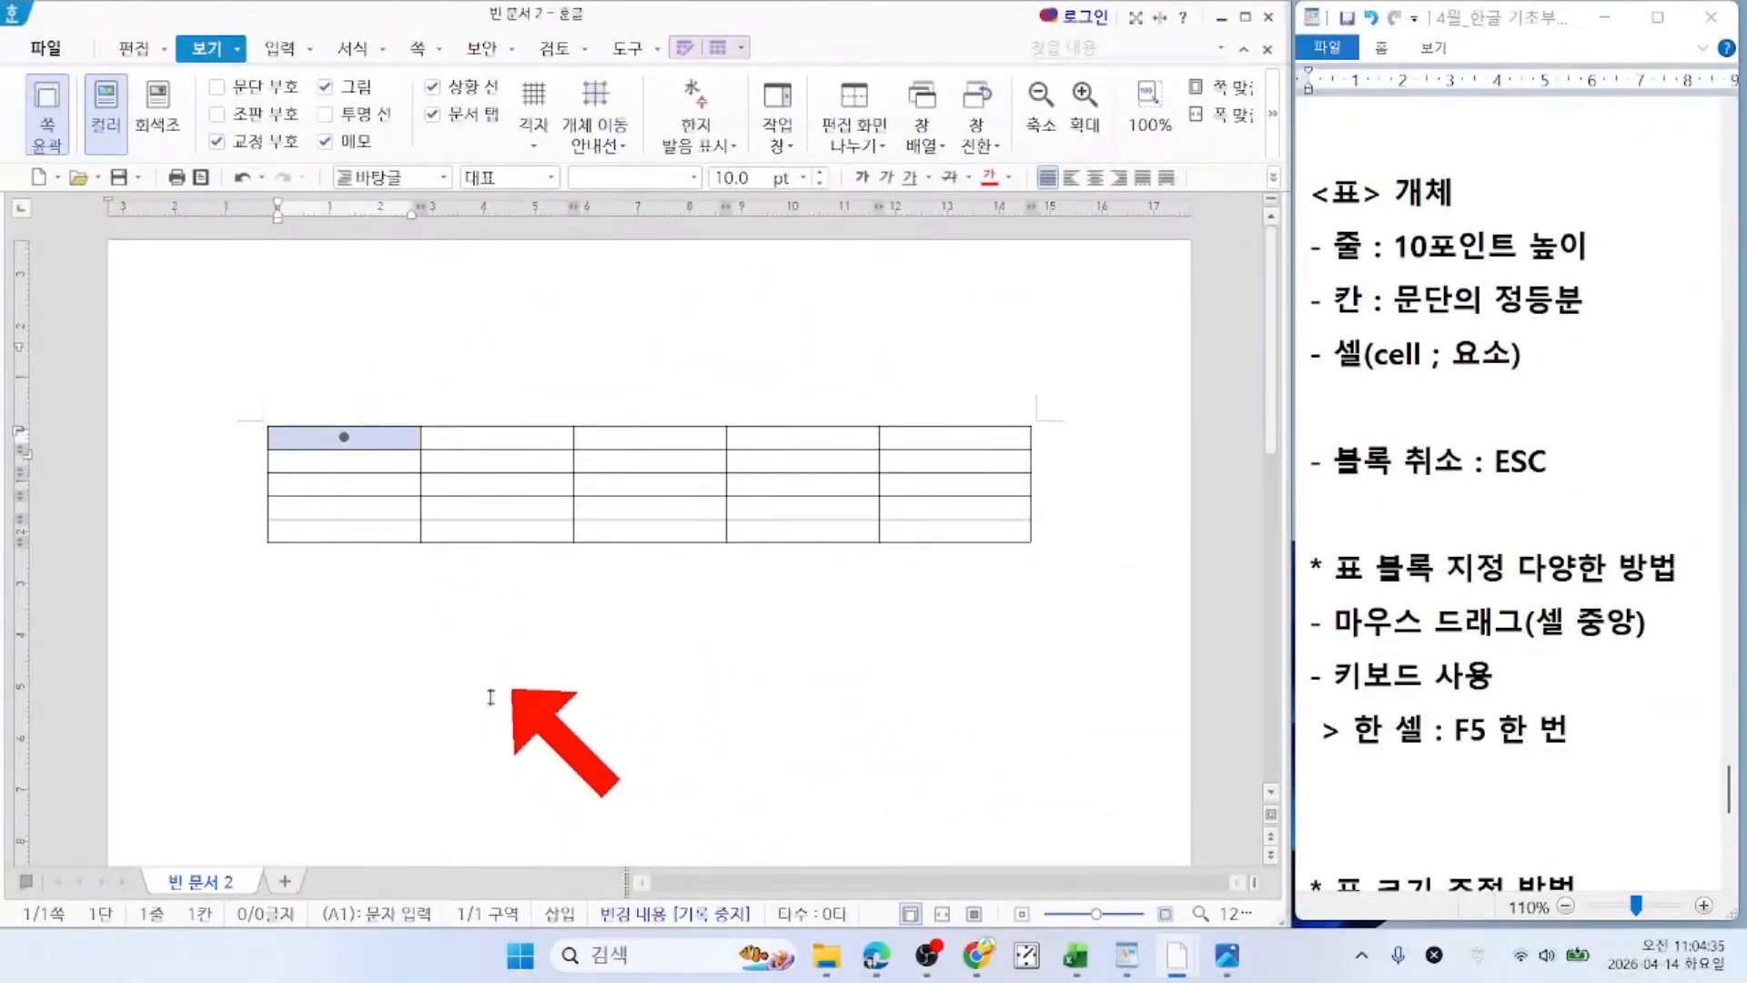
key("Right")
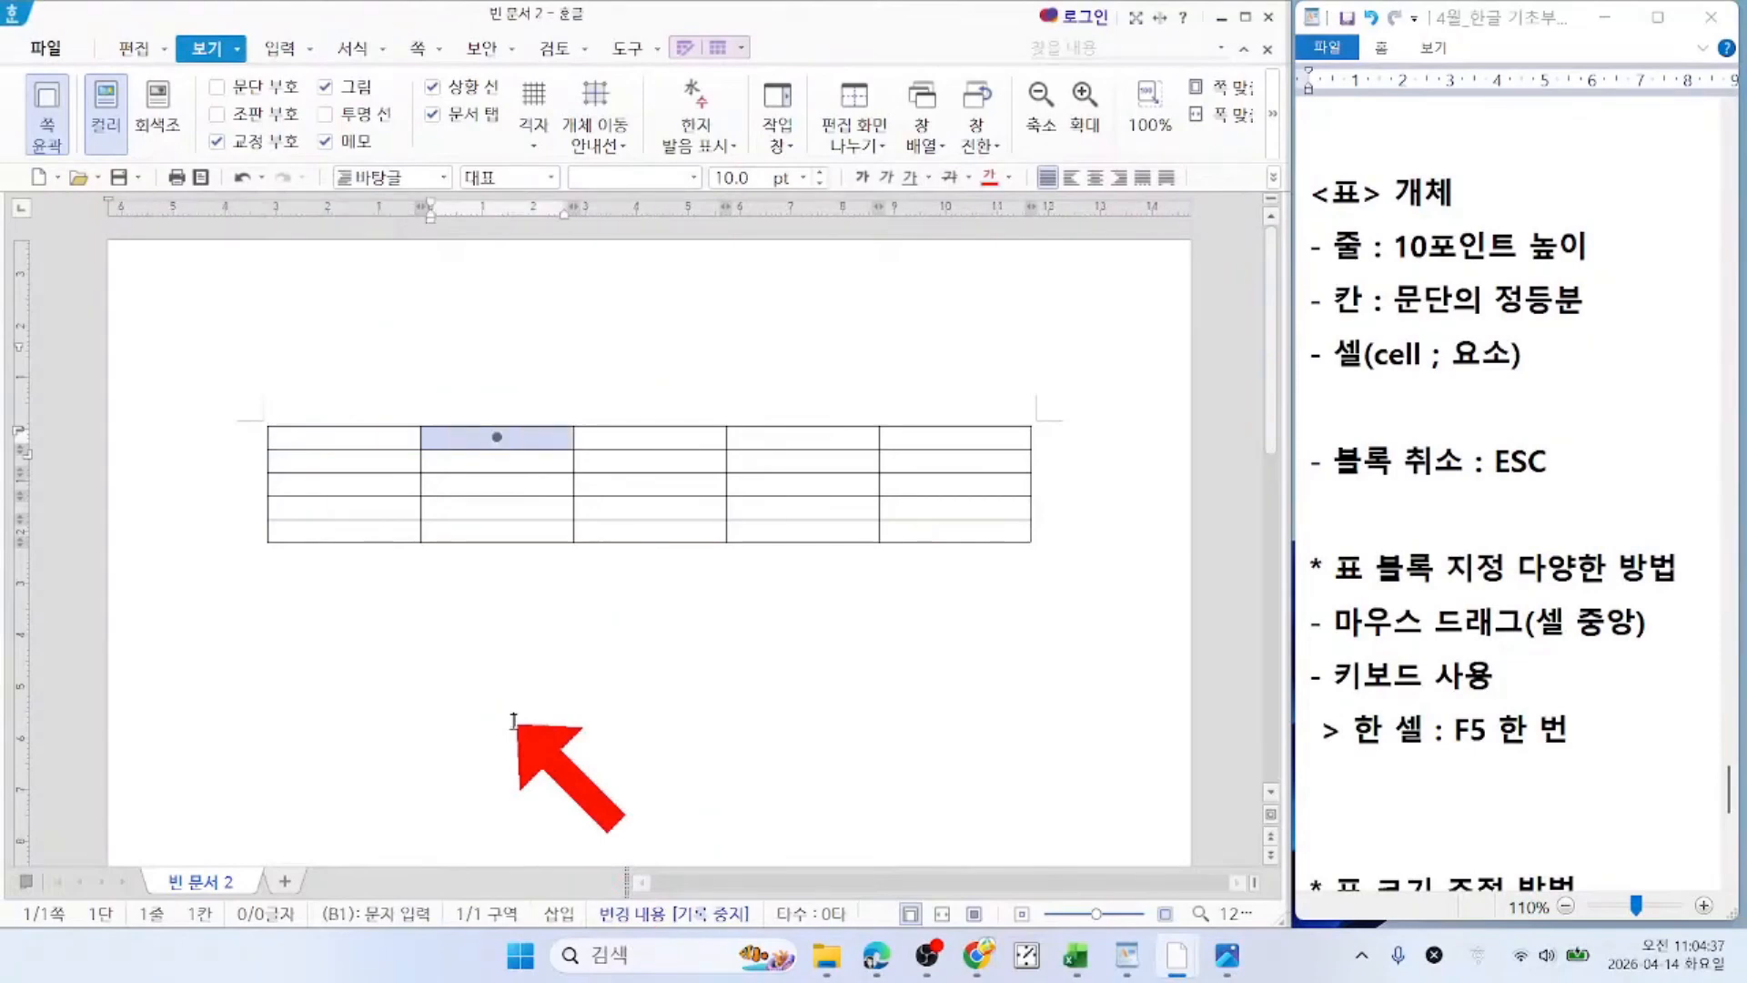
key("Right")
key("Right")
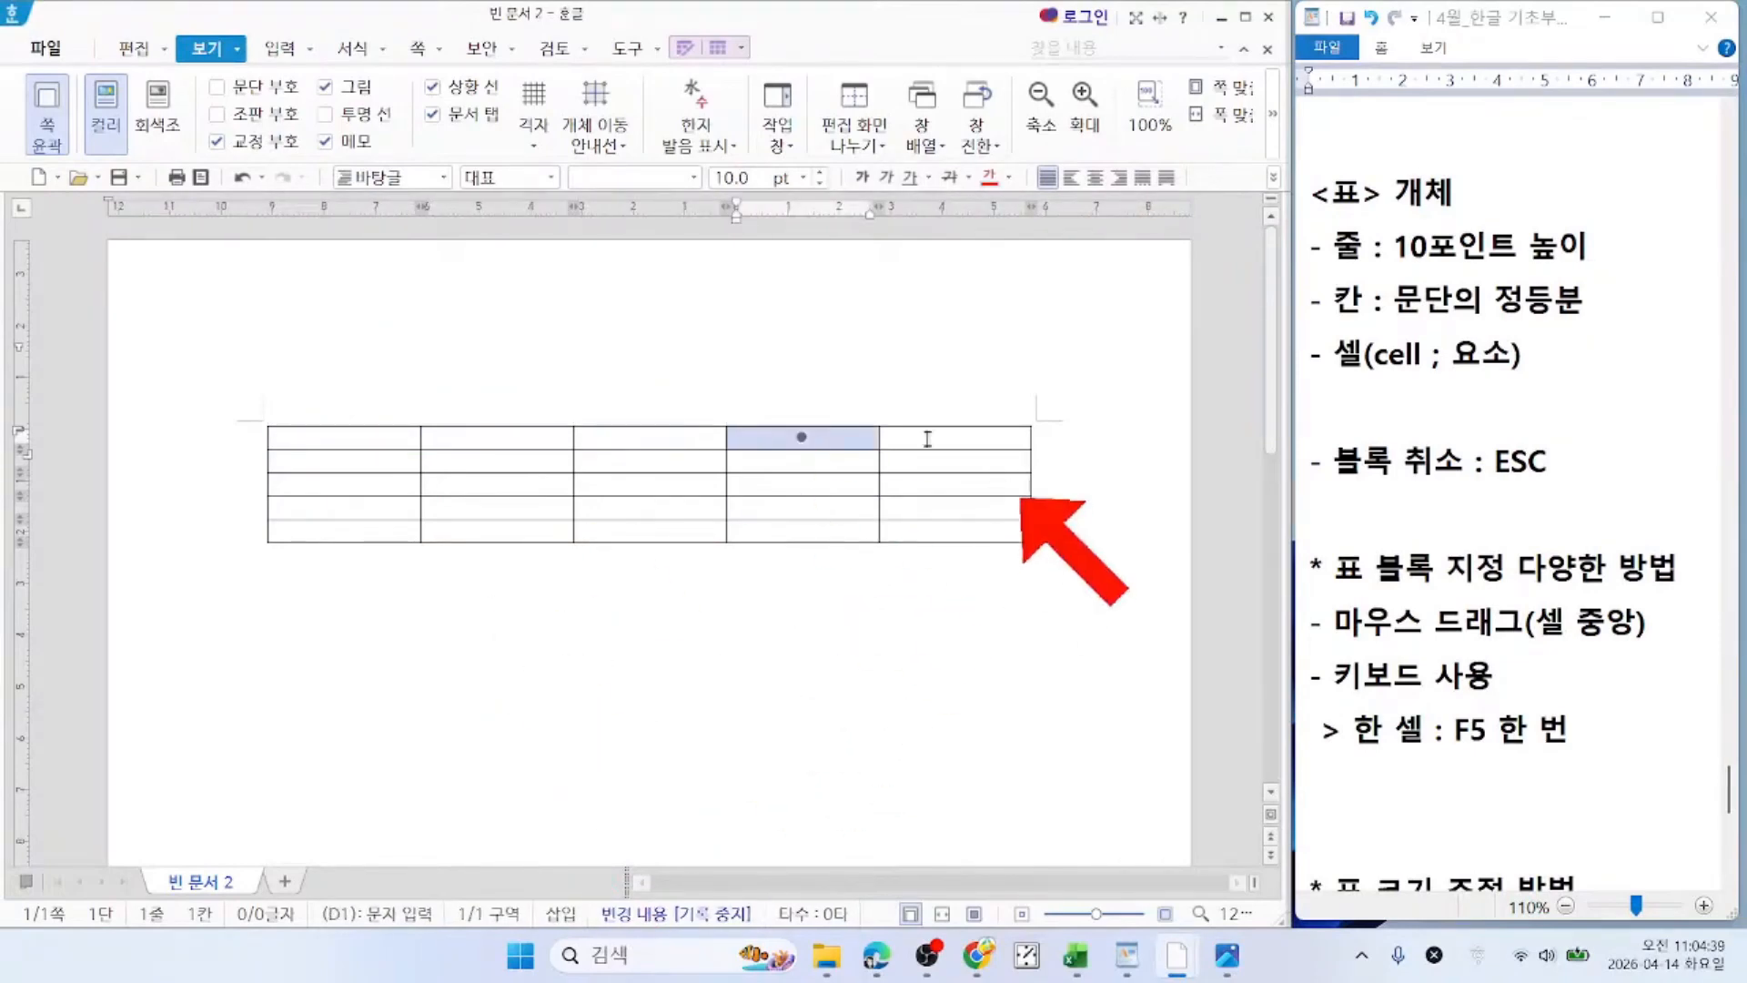
key("Right")
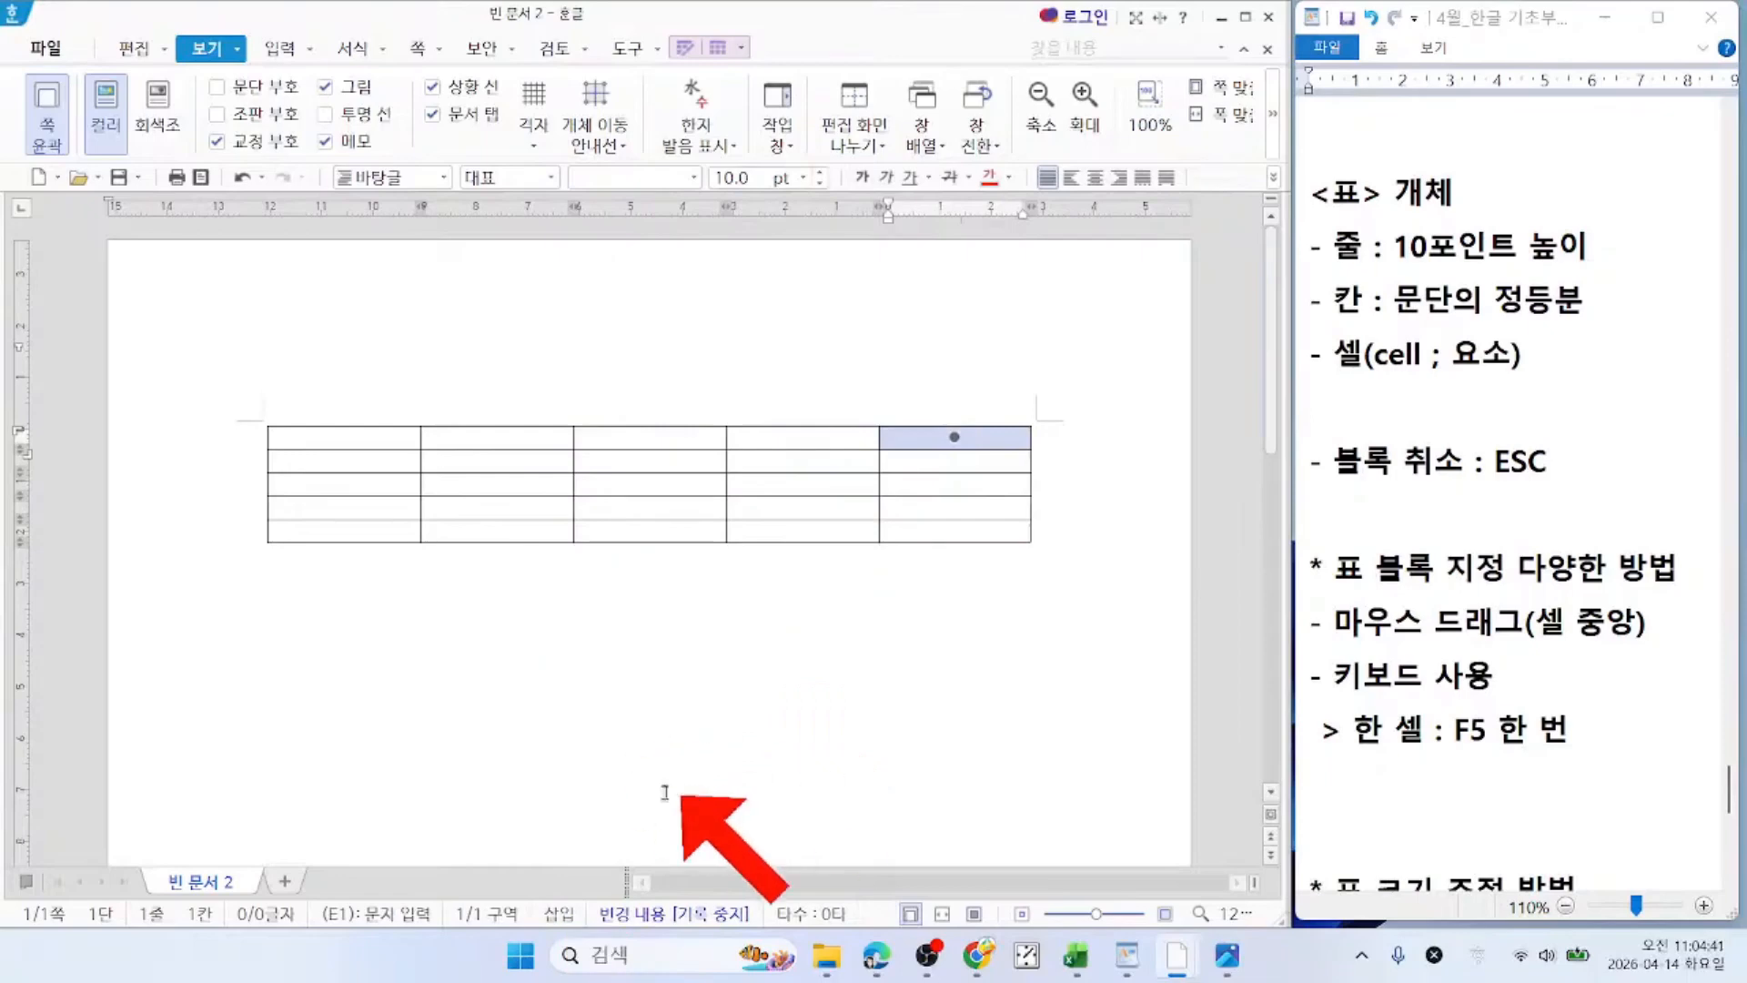
Step: Move the single-cell block down to the second row, back across the columns, and up to the first cell
key("Down")
key("Left")
key("Left")
key("Left")
key("Up")
key("Left")
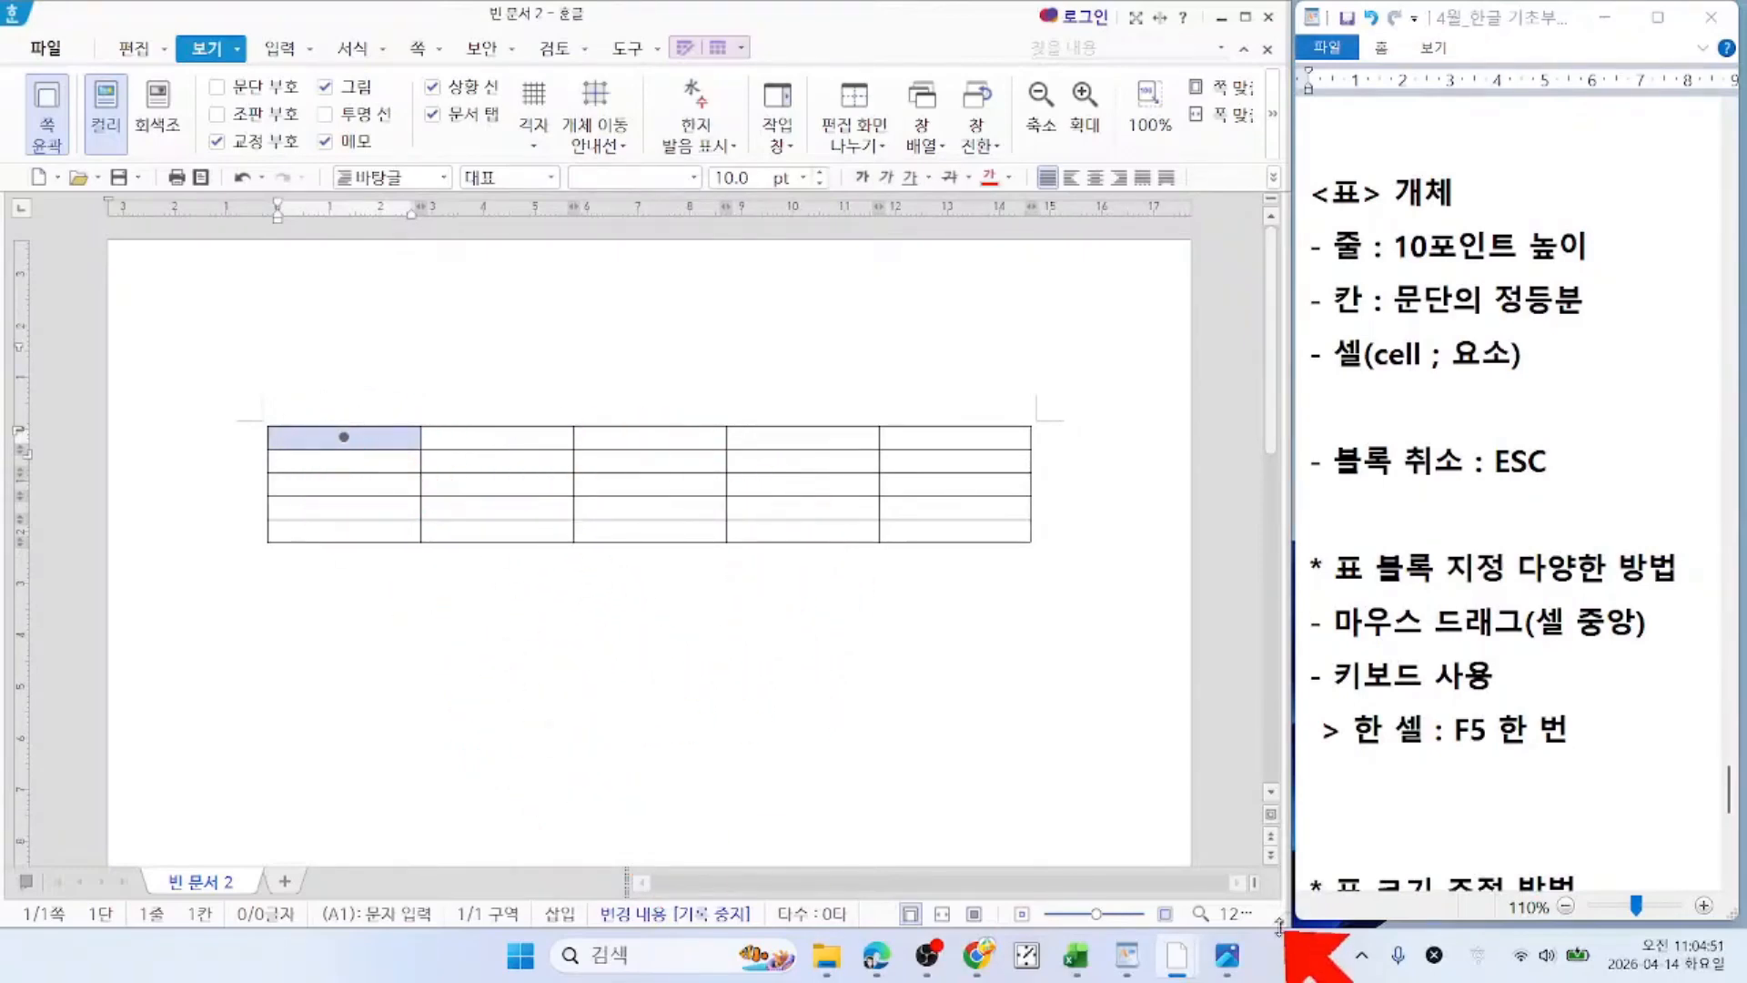
Step: Look at the arrow keys in the keyboard picture and return to the table document
left_click(1227, 955)
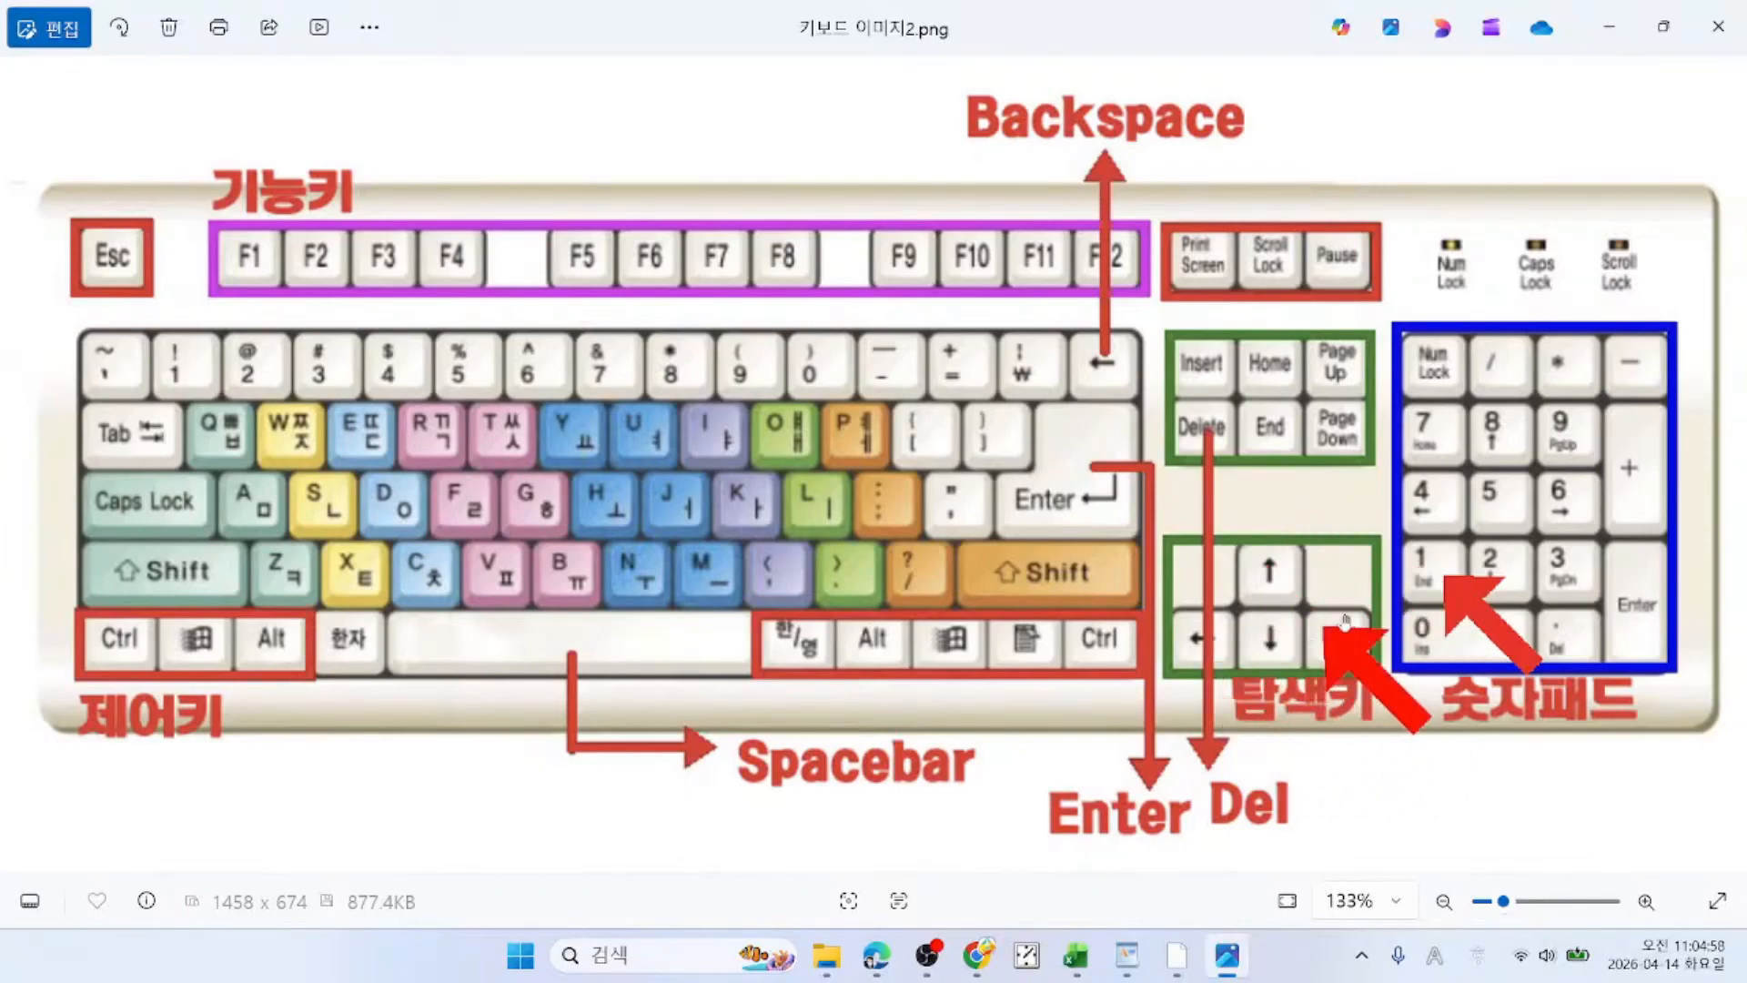
left_click(1717, 27)
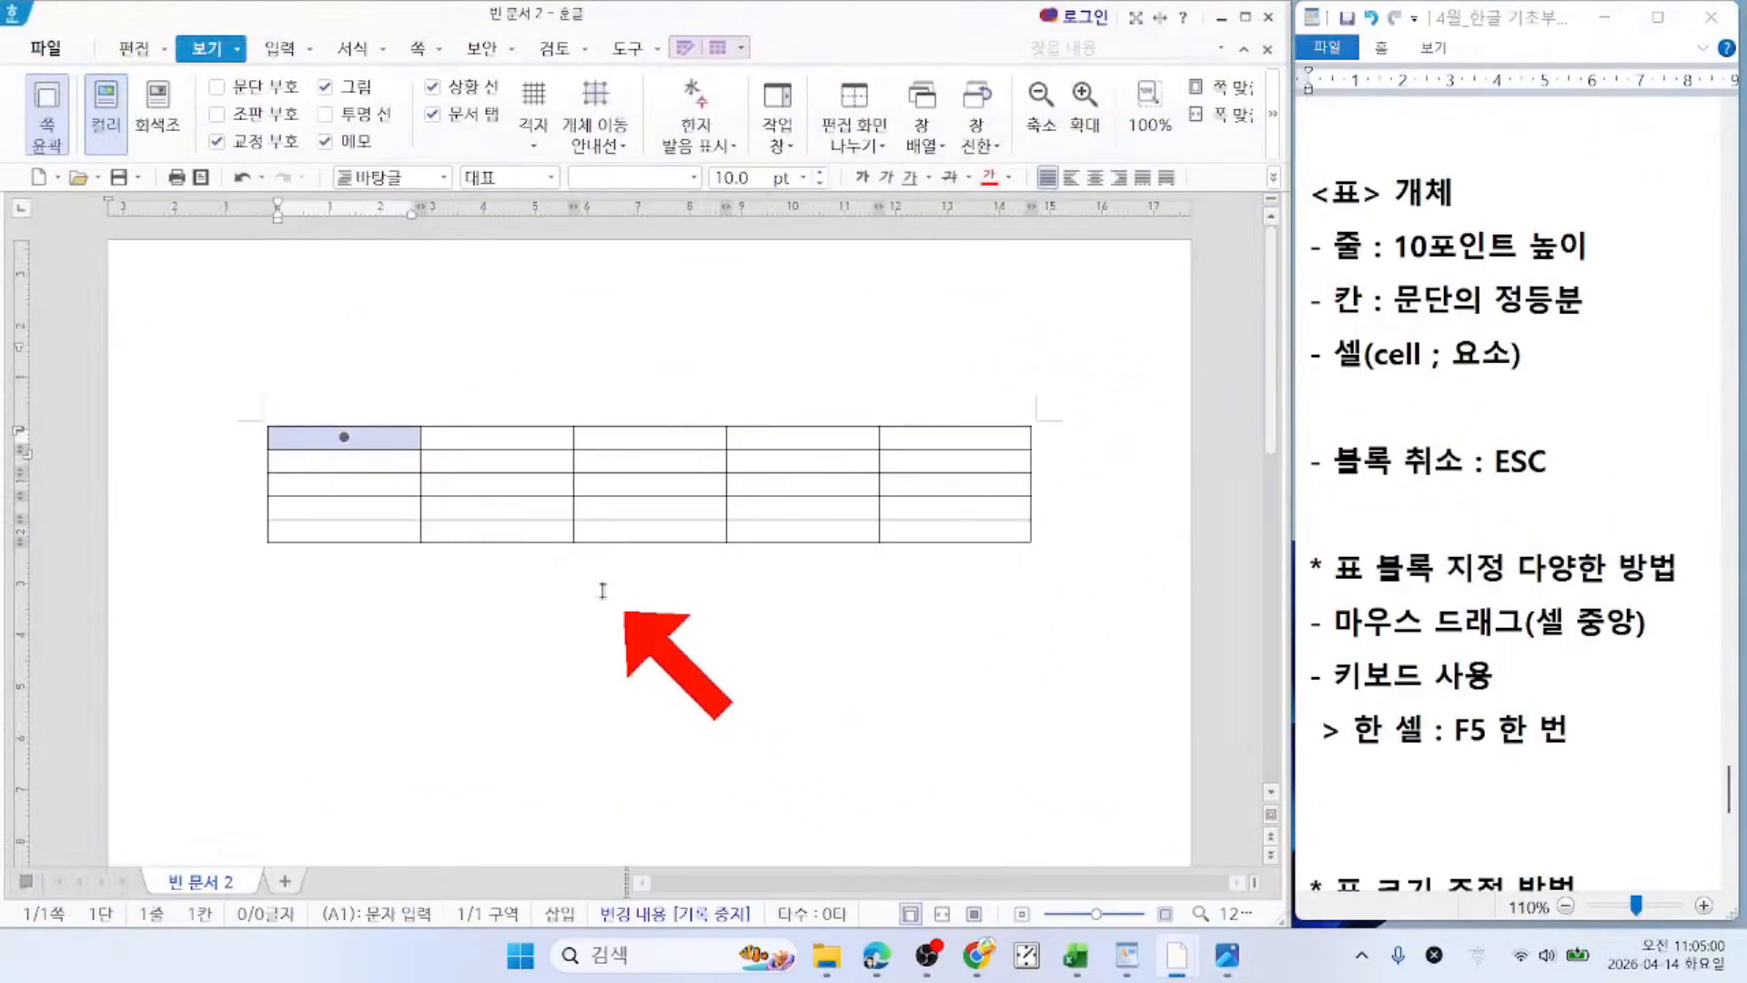
Step: Move the single-cell block to the third column's second row and back to the first cell
key("Right")
key("Right")
key("Down")
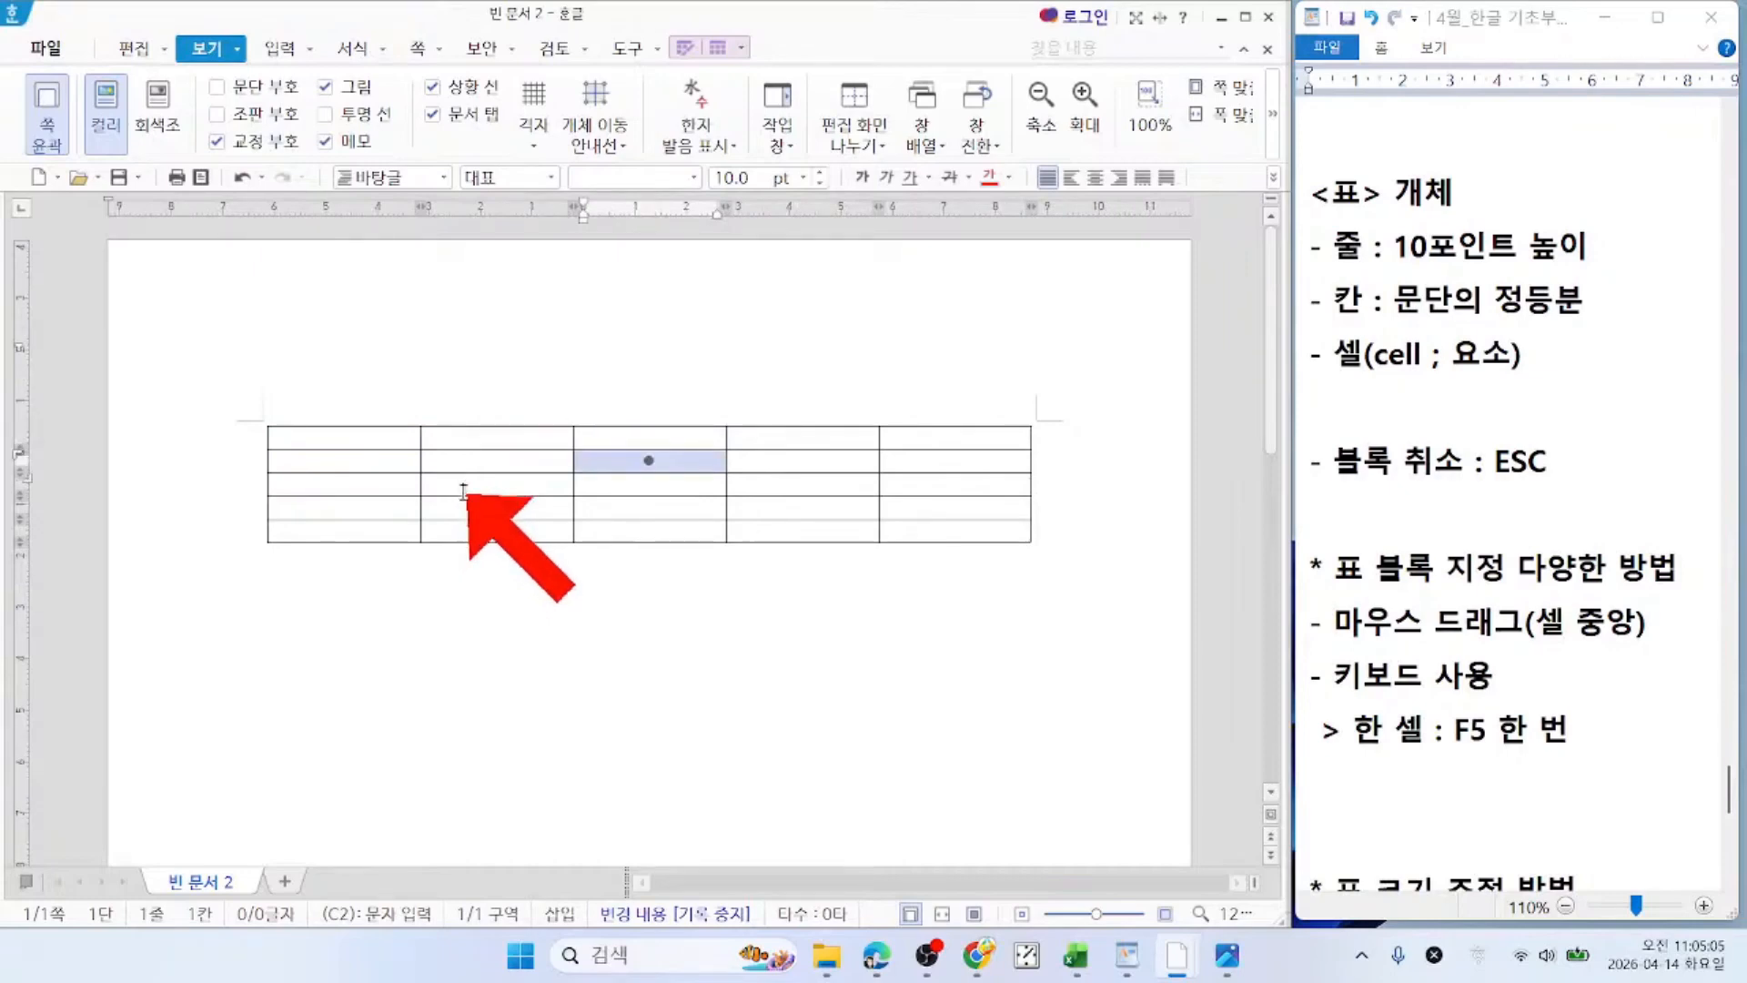
key("Left")
key("Left")
key("Up")
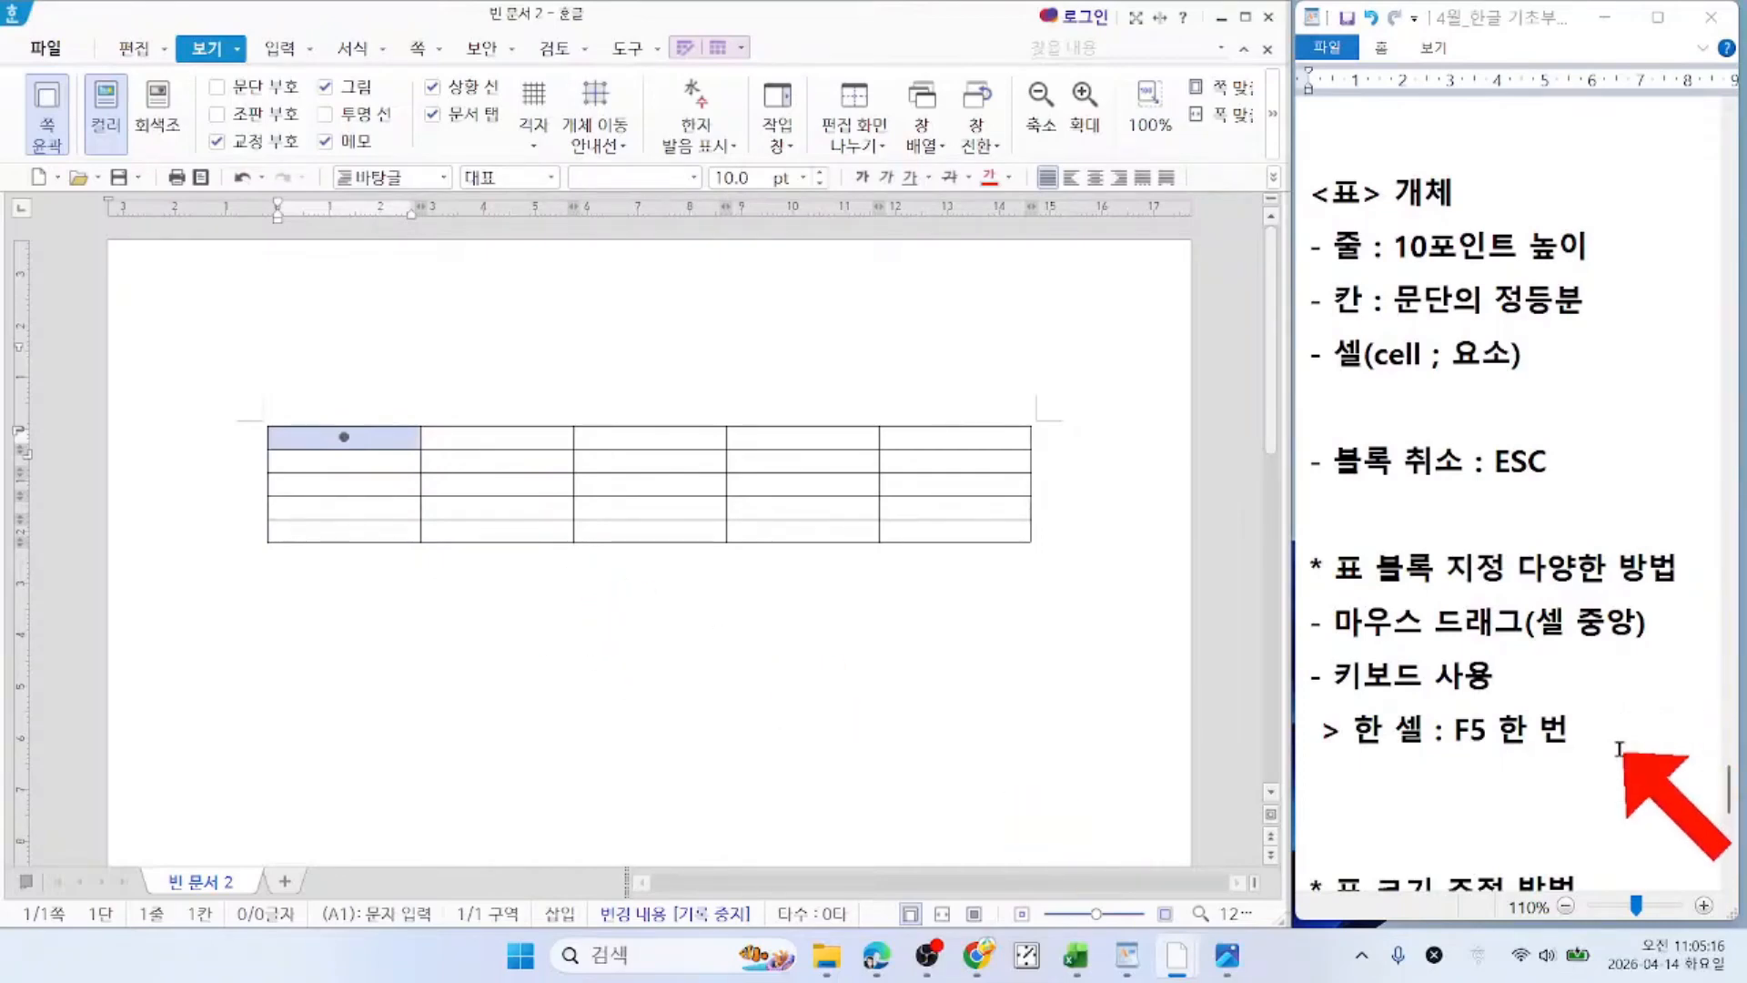
Step: Add the sub-item "> 한 셀 고정(연속) : F5 두 번" below the single-cell note
left_click(1602, 729)
key("Return")
mouse_move(1076, 956)
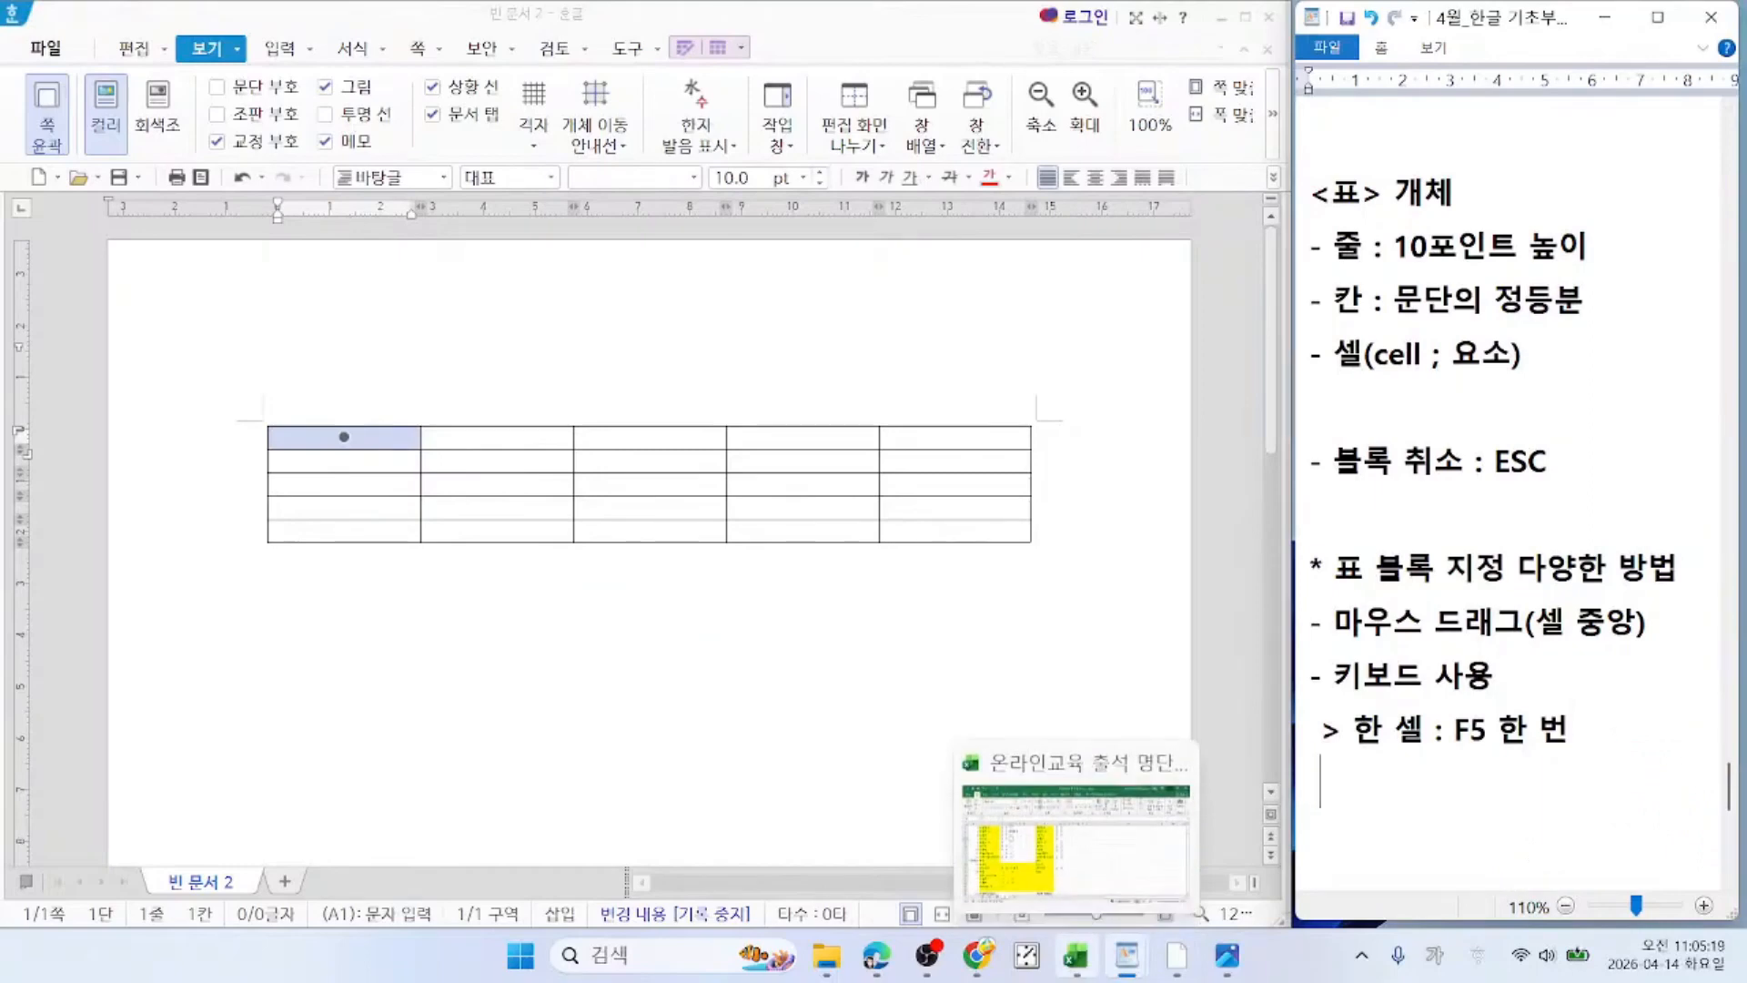
type("한 셀")
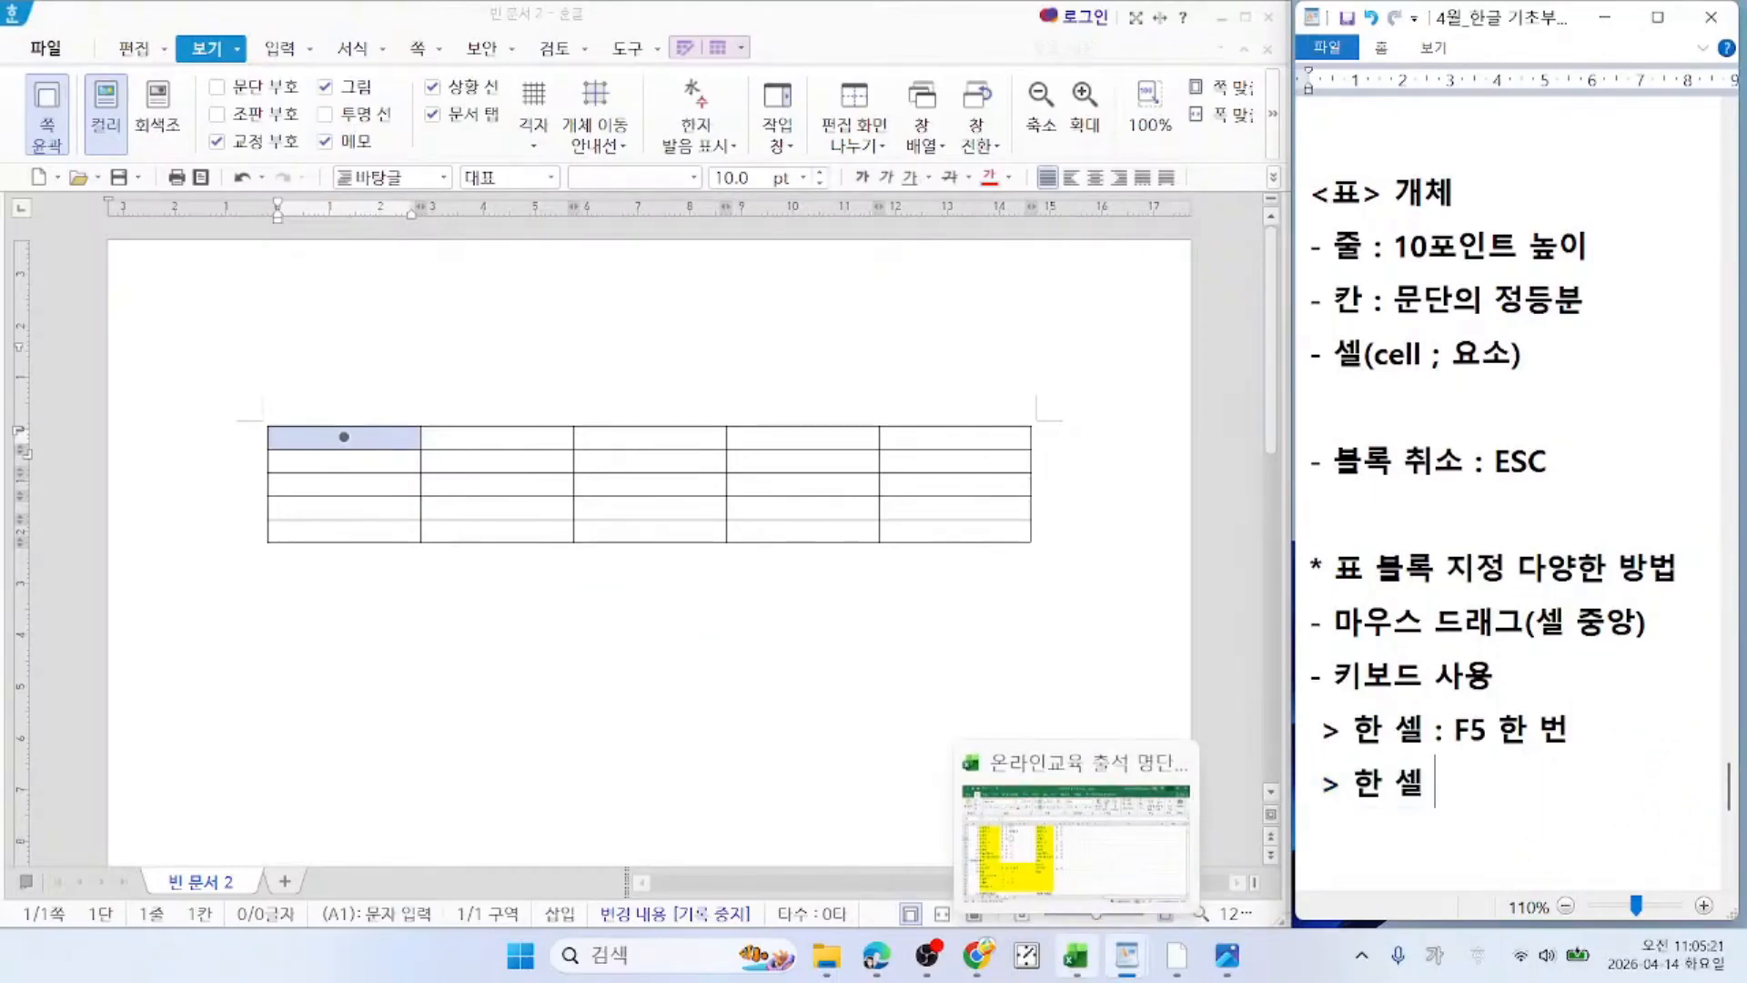
type(" 고저(연소")
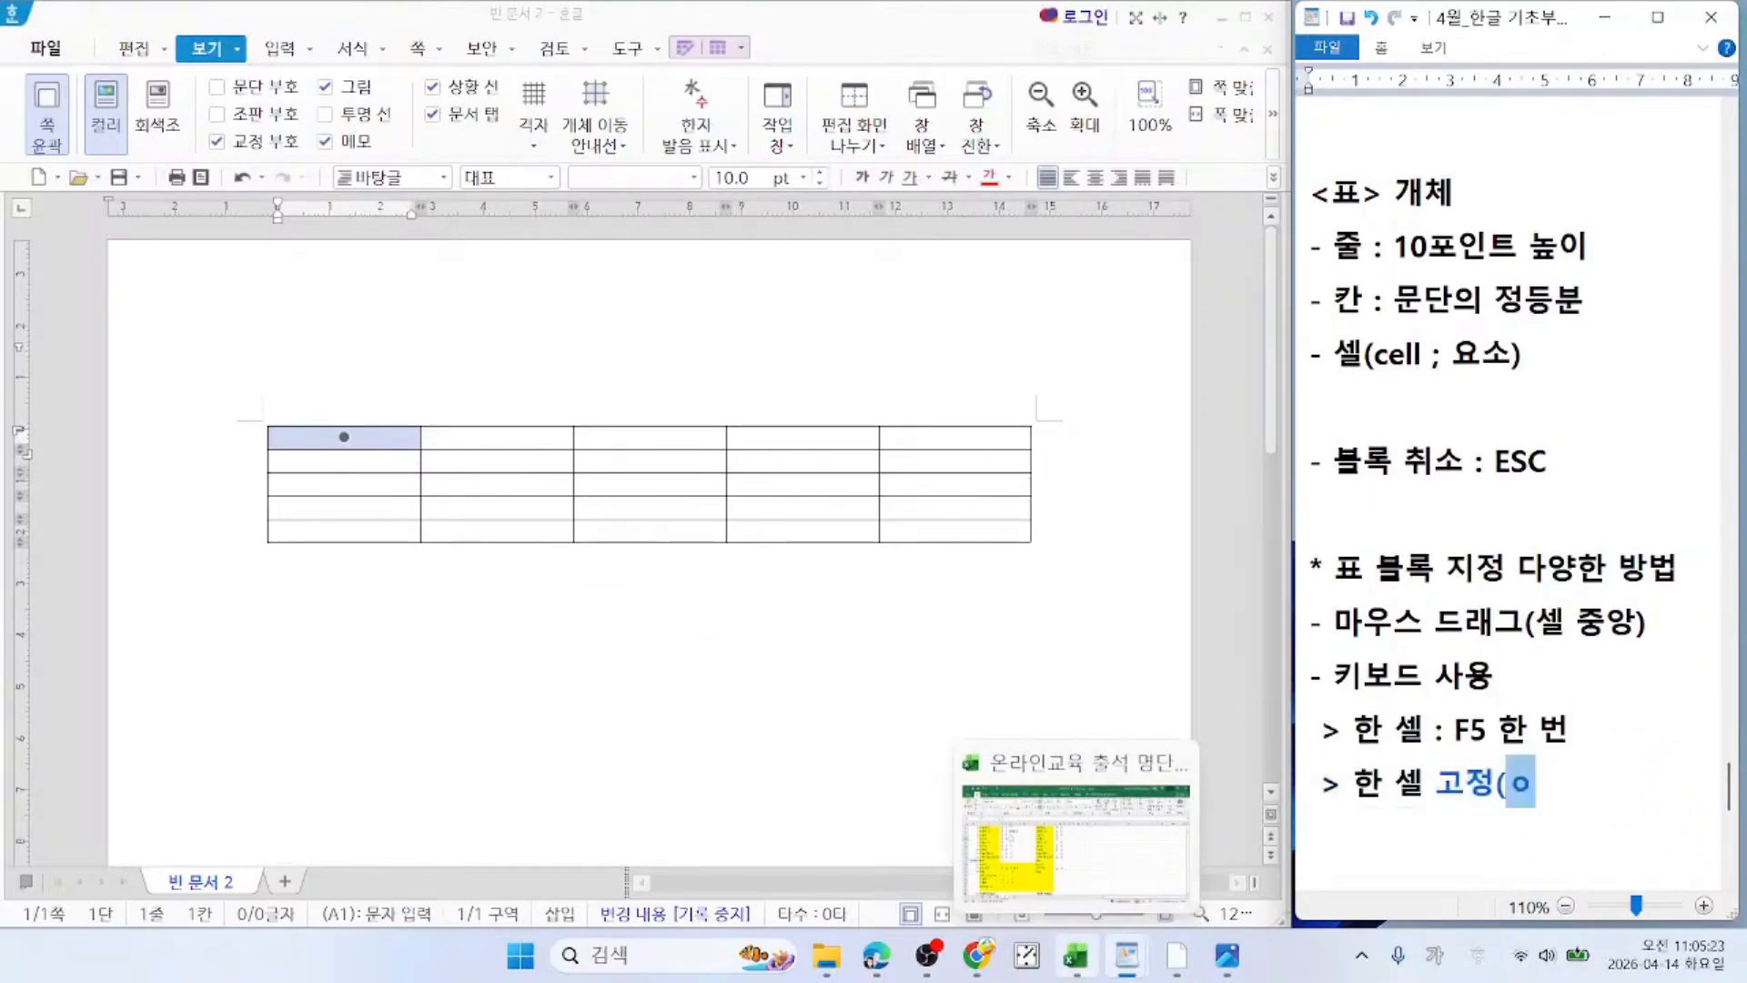
type(") : F")
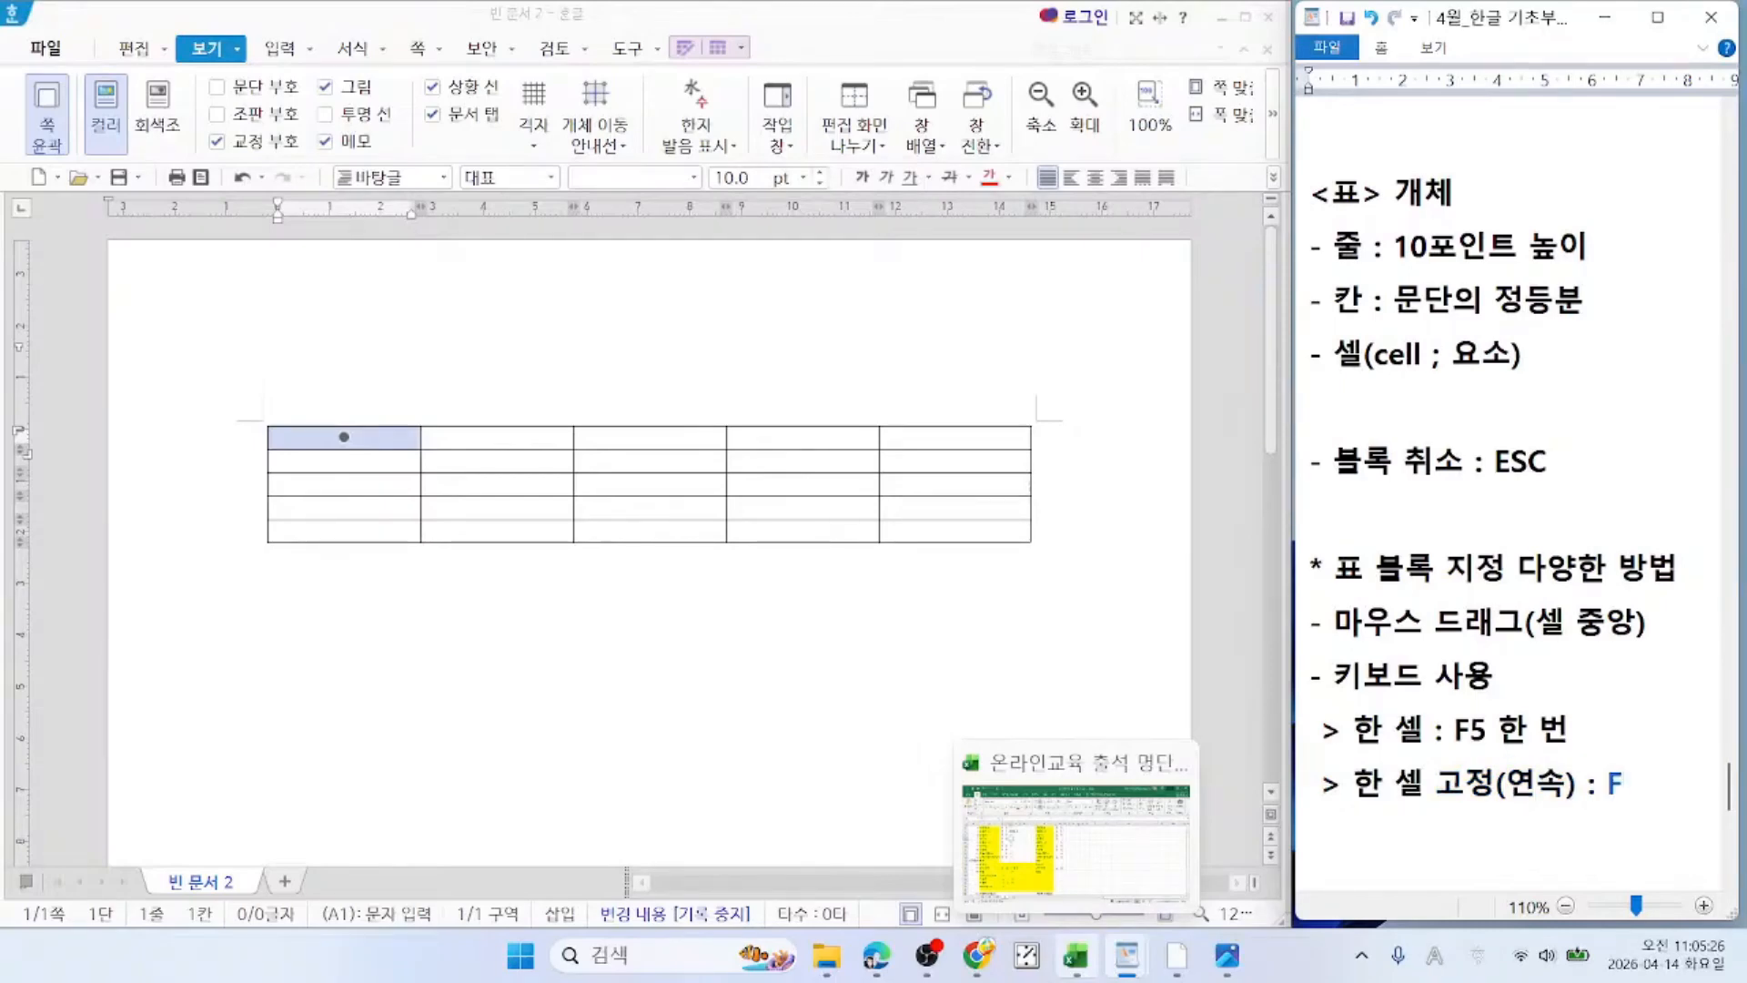
type("5")
key("Hangul")
type("ㄷㅜ ㅂ")
Step: Tighten the spacing around the colon so the new note fits one line as "> 한 셀 고정(연속):F5 두 번"
key("Left")
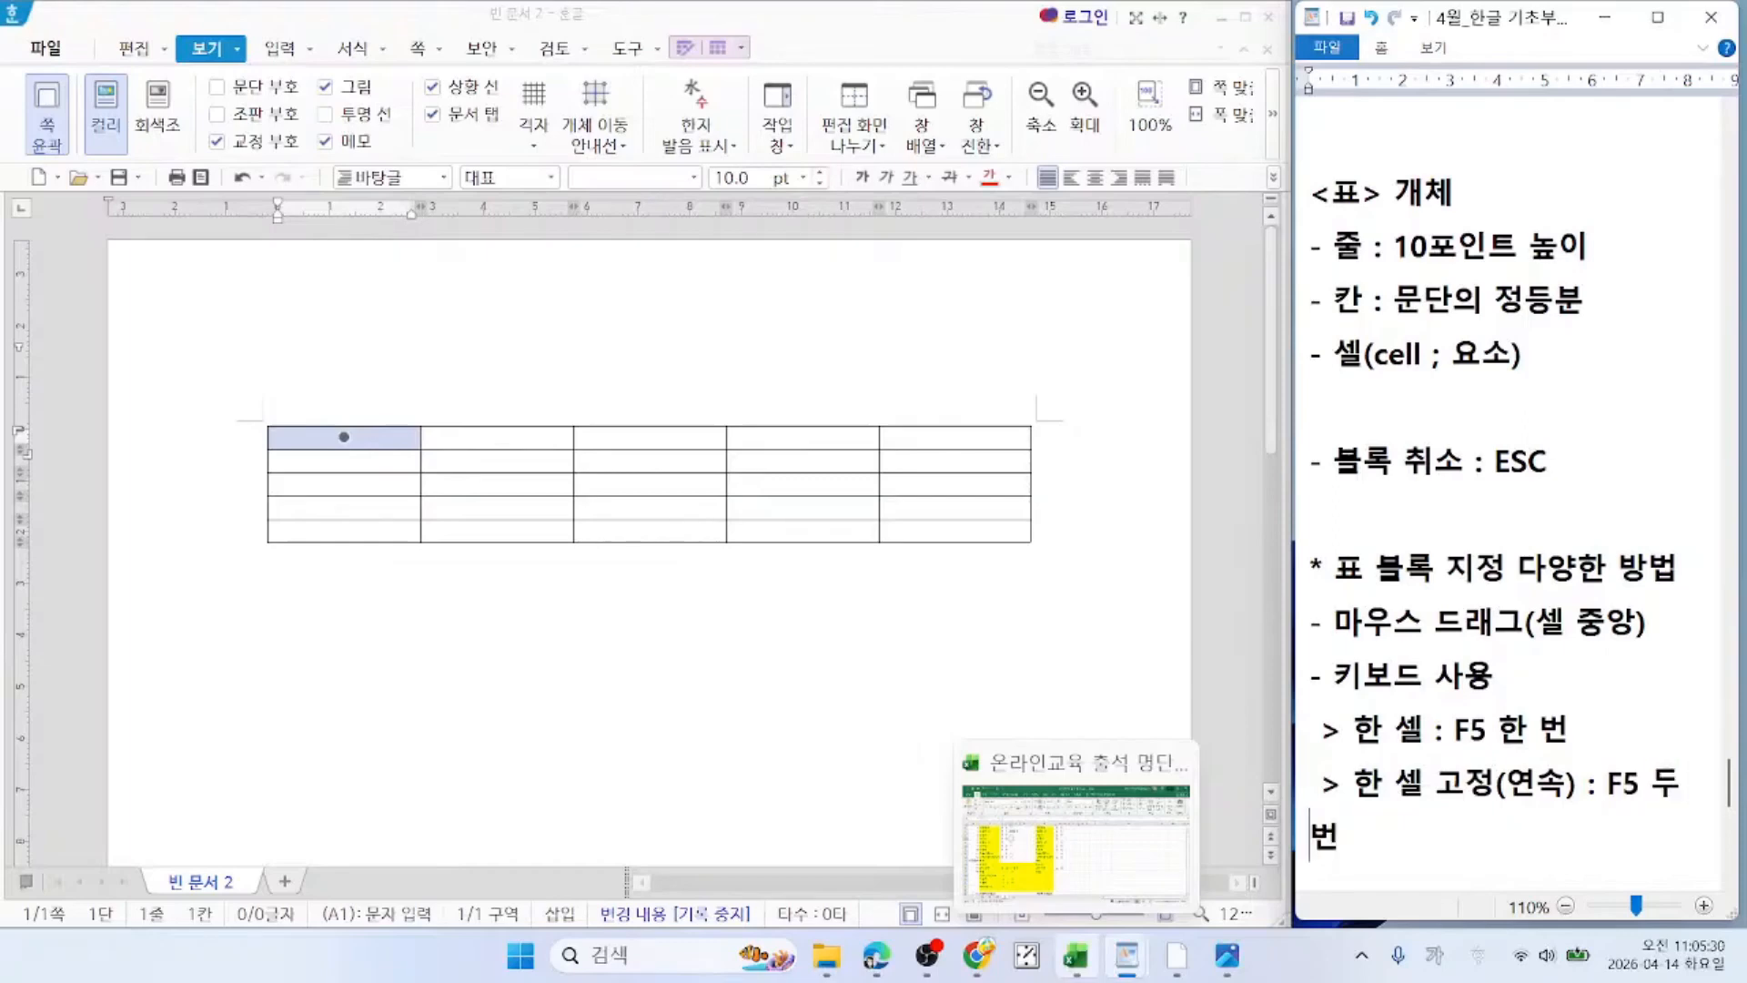
key("BackSpace")
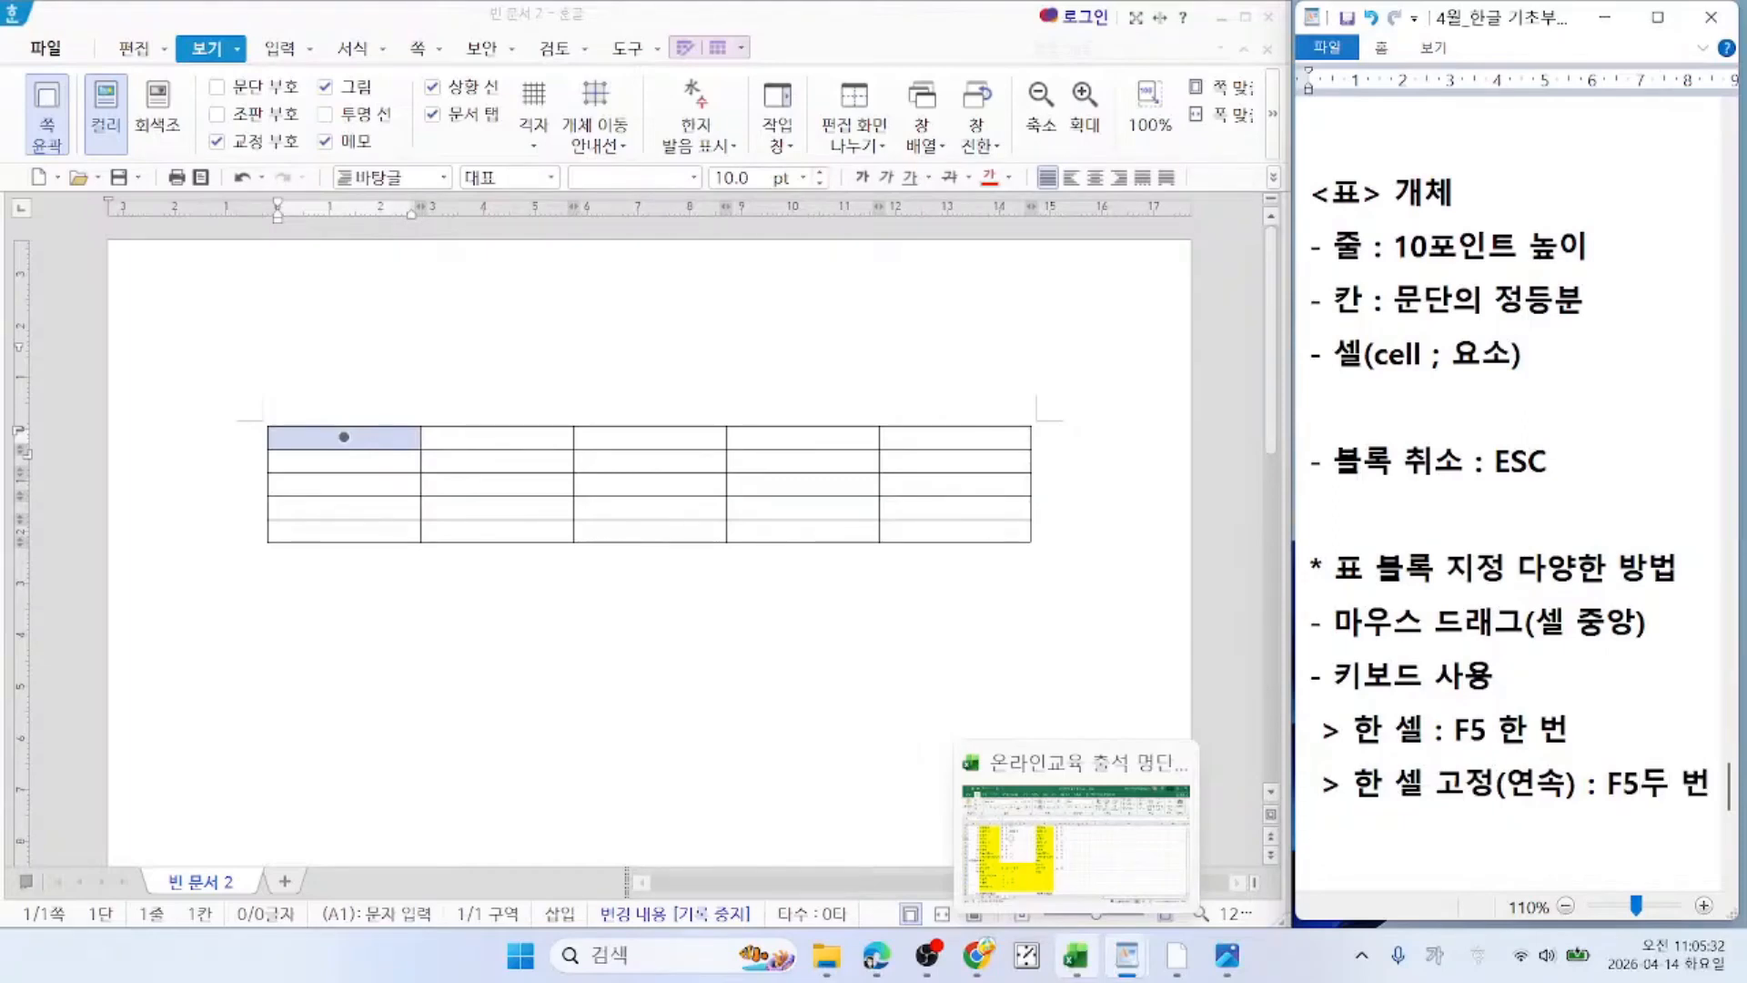
key("Delete")
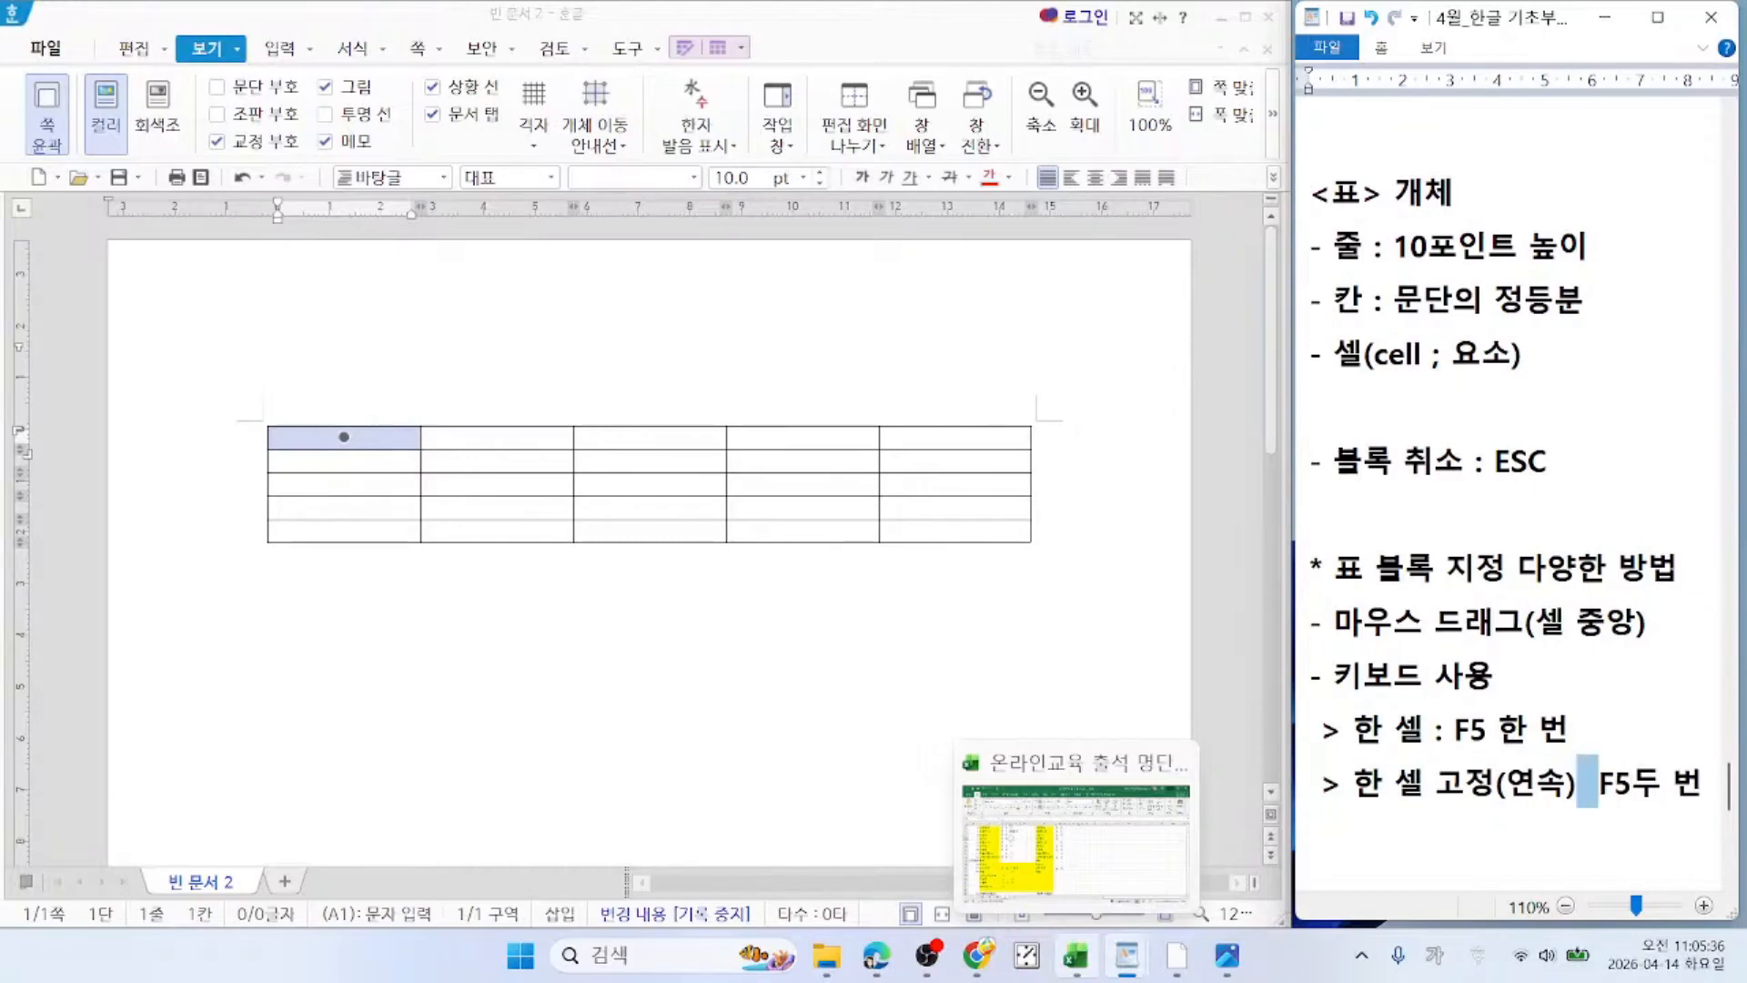
type(":")
left_click(1618, 781)
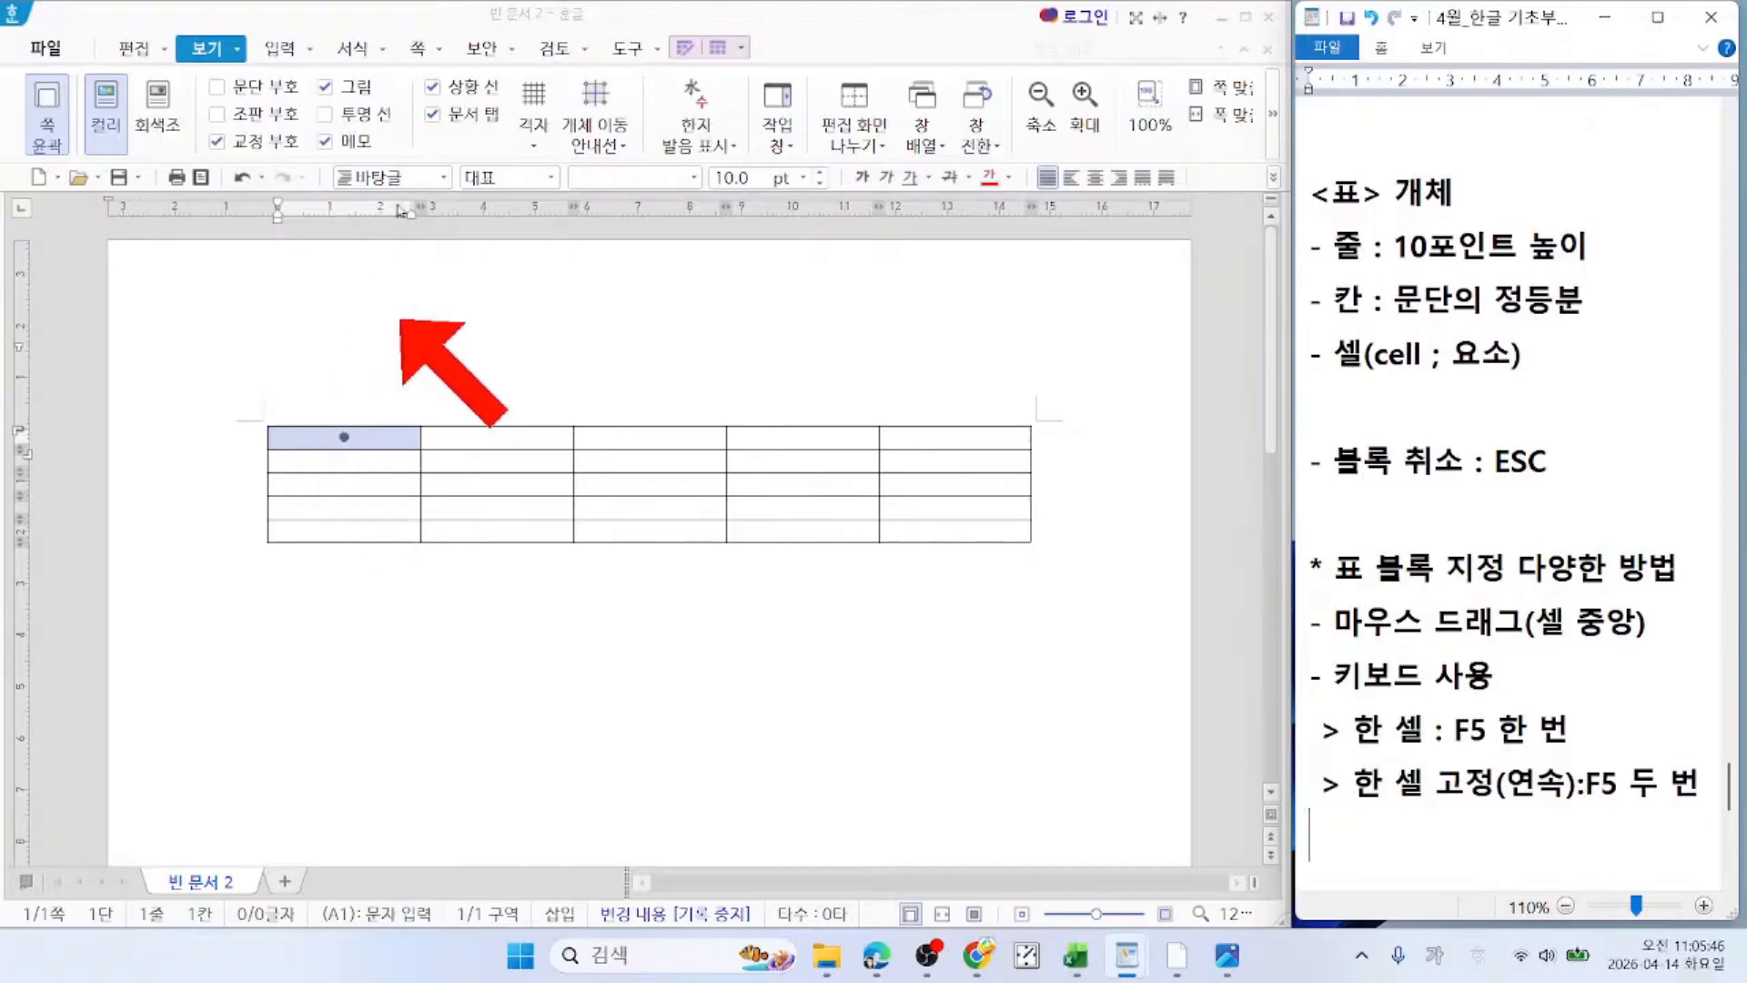
Step: Anchor the block at the table's first cell and extend it across the first row and down to the last row
left_click_drag(455, 16, 455, 28)
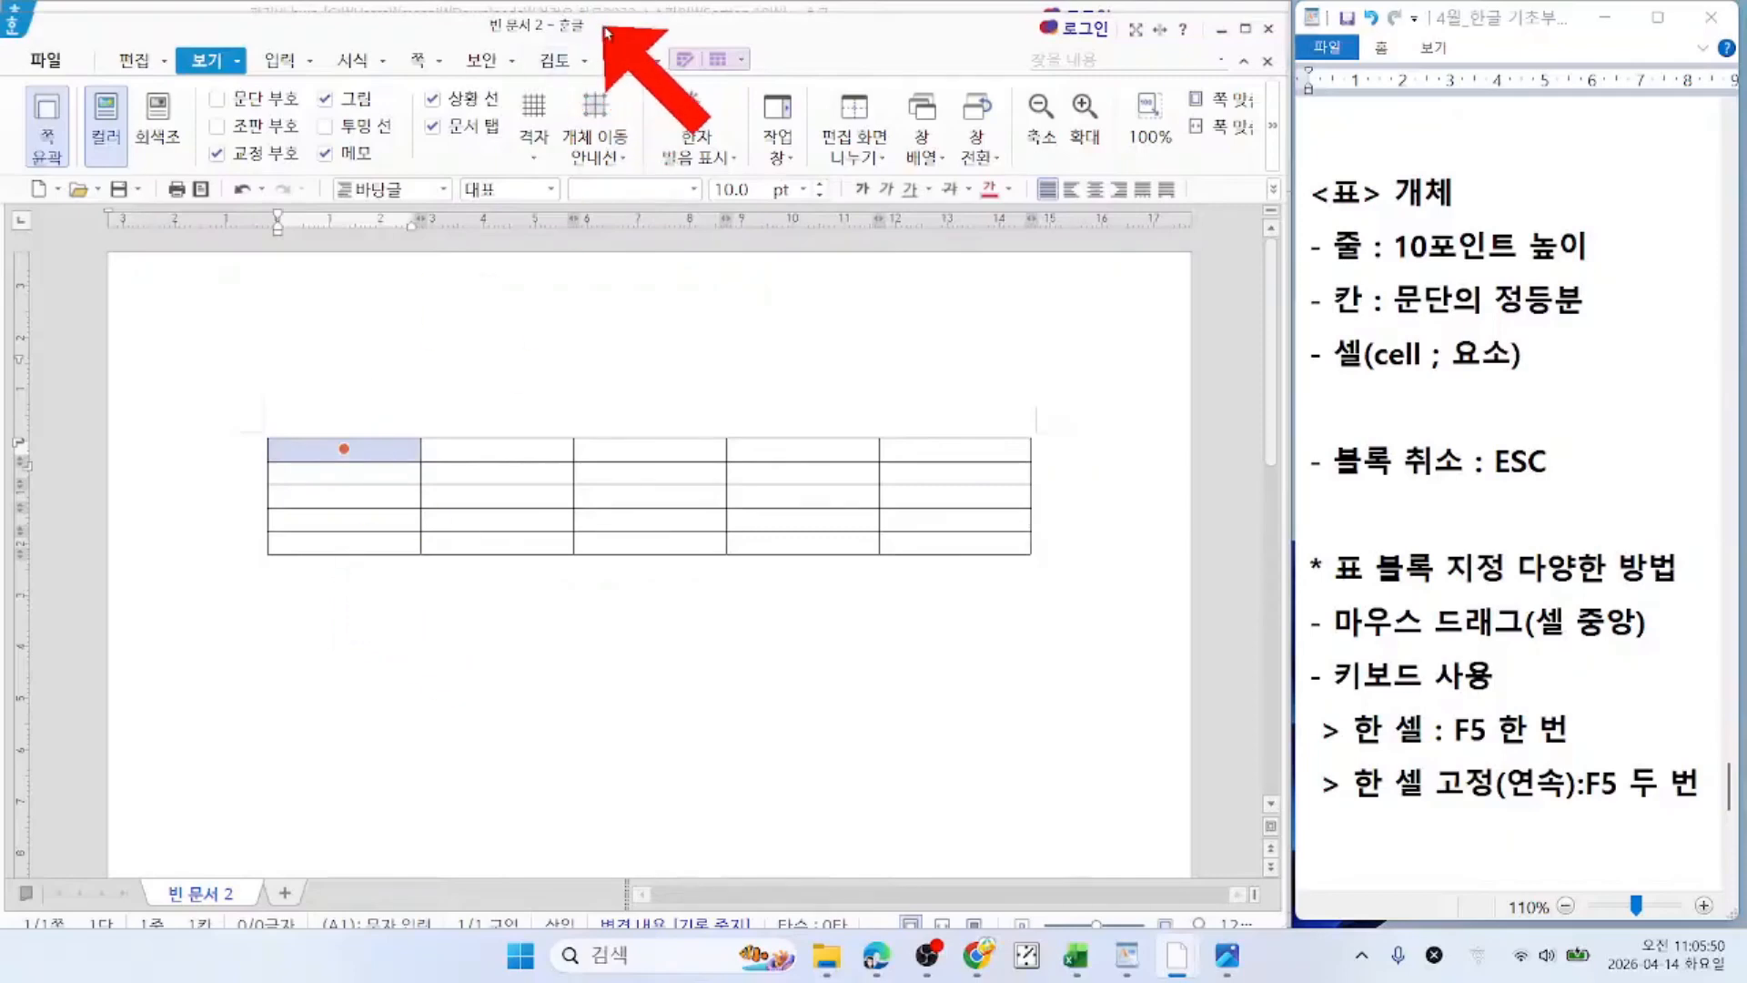
left_click_drag(611, 36, 619, 25)
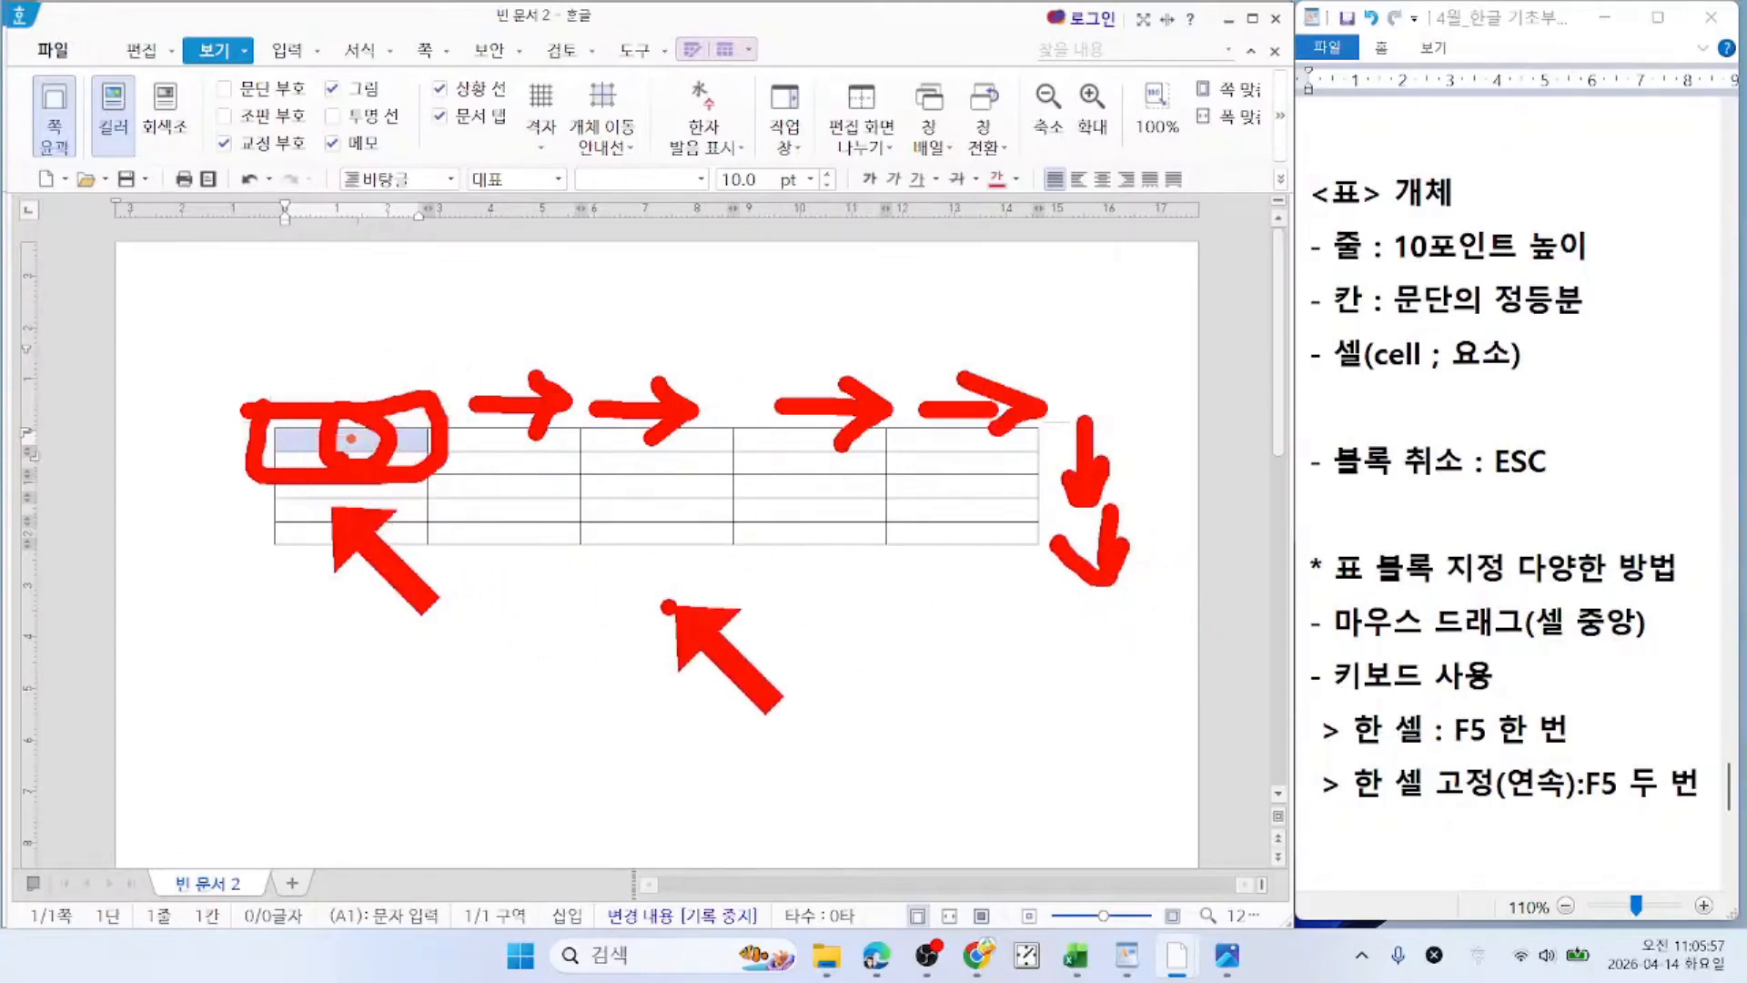
key("Escape")
key("Right")
key("Right")
key("Right")
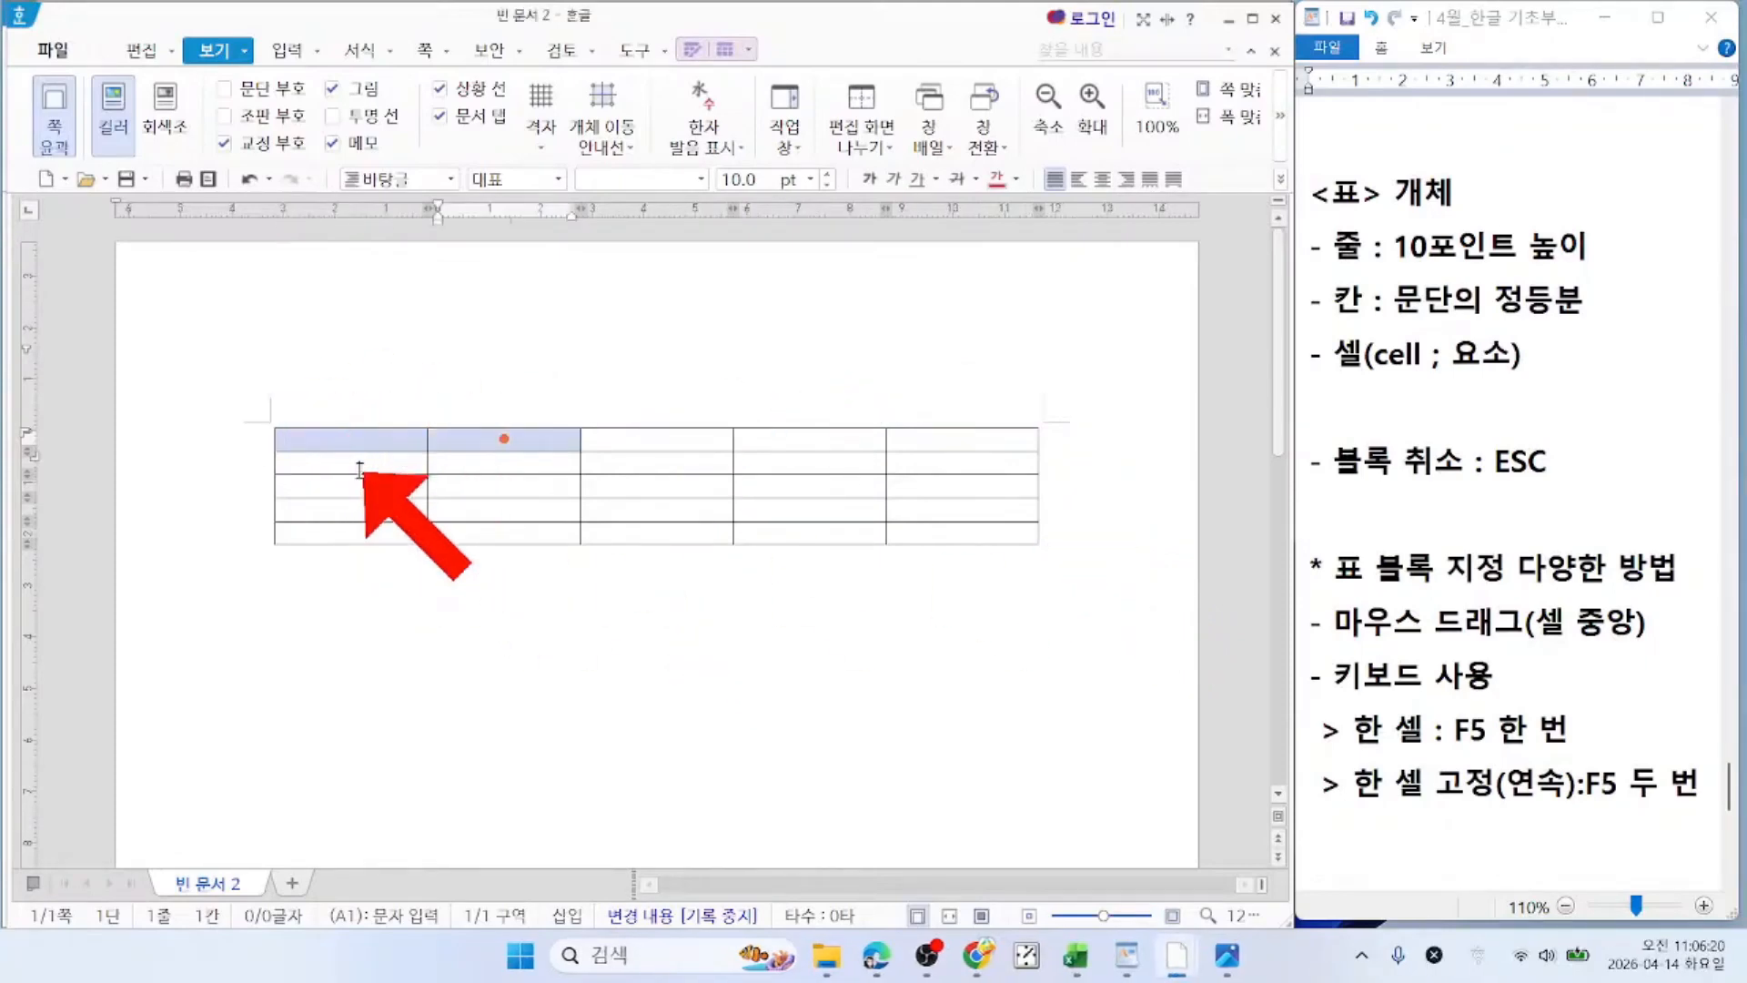
key("Right")
key("Down")
key("Down")
key("Down")
key("Down")
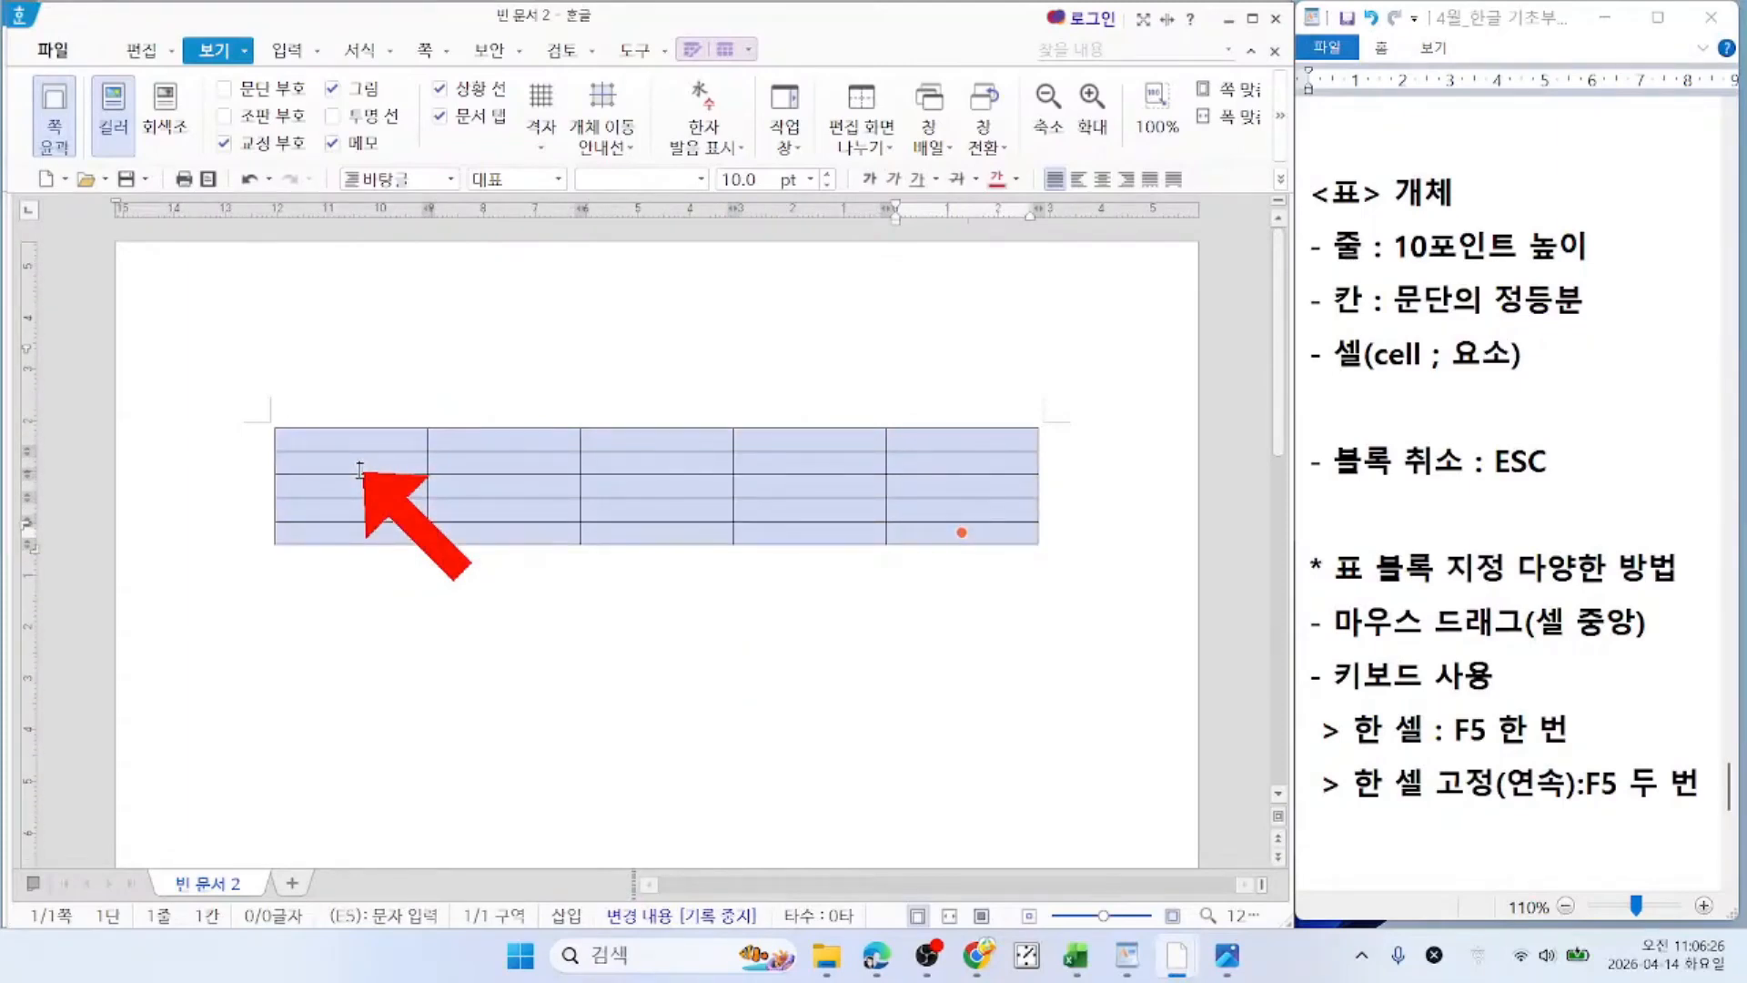
Step: Shrink the anchored block to the first two columns of the top three rows, and cancel the block
key("Up")
key("Up")
key("Left")
key("Left")
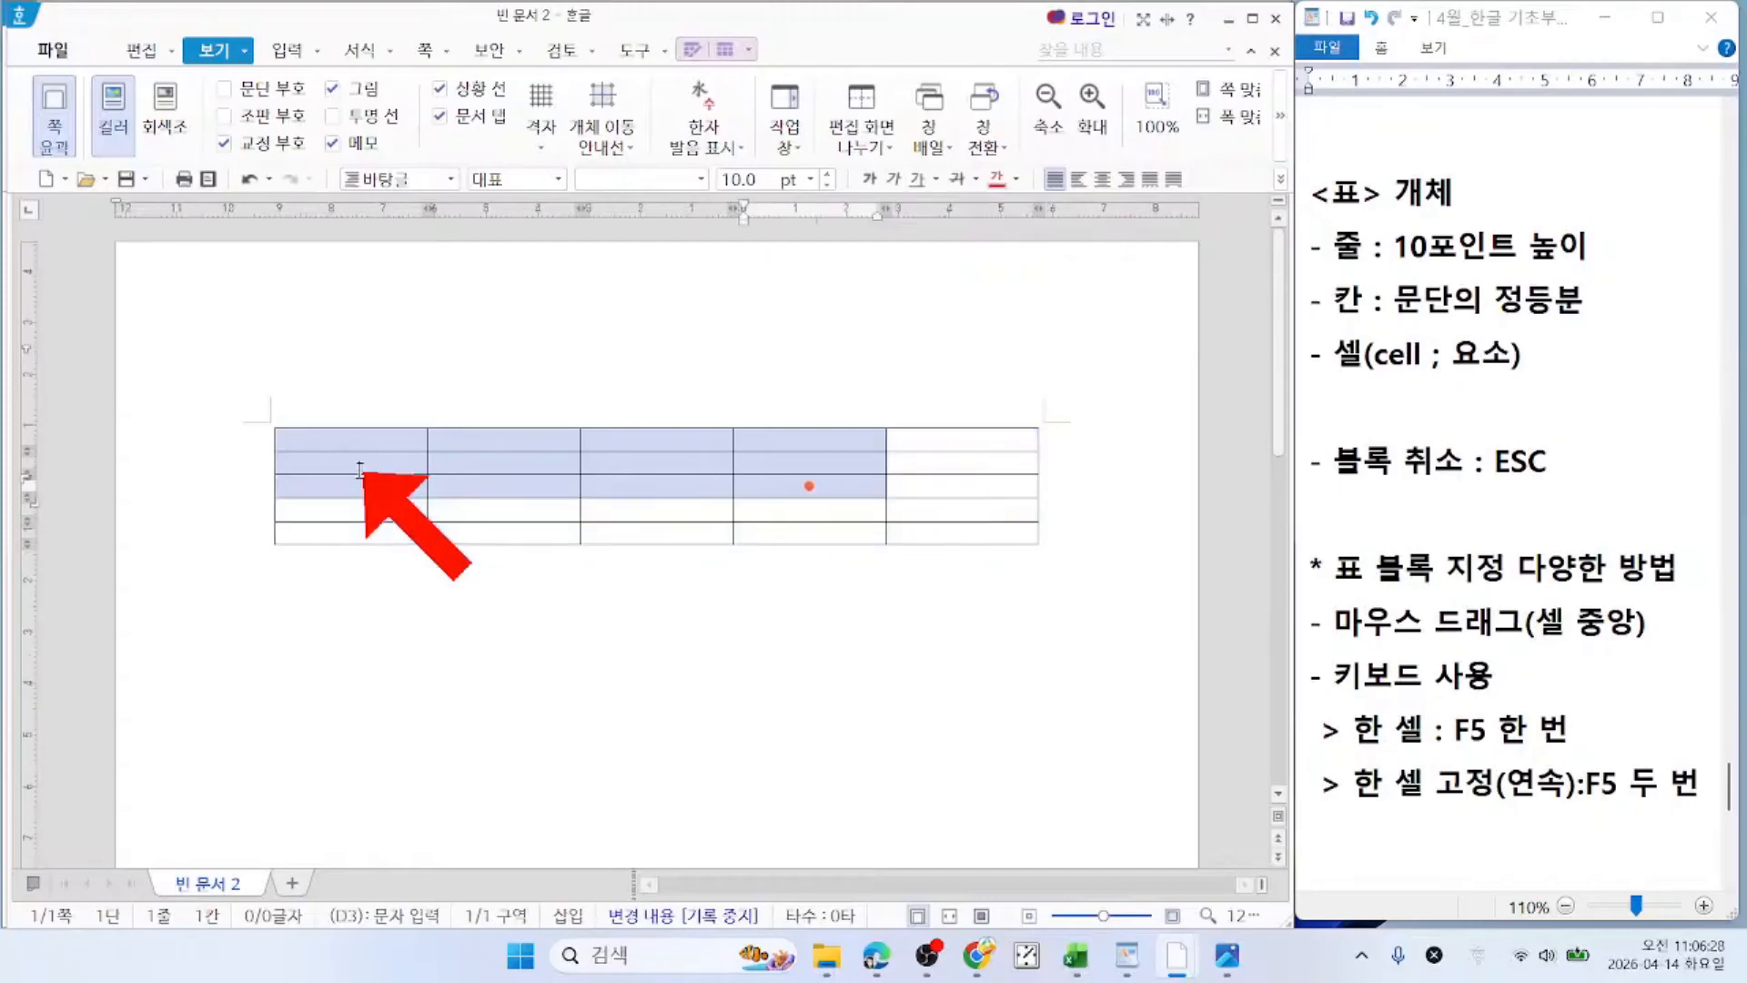
key("Left")
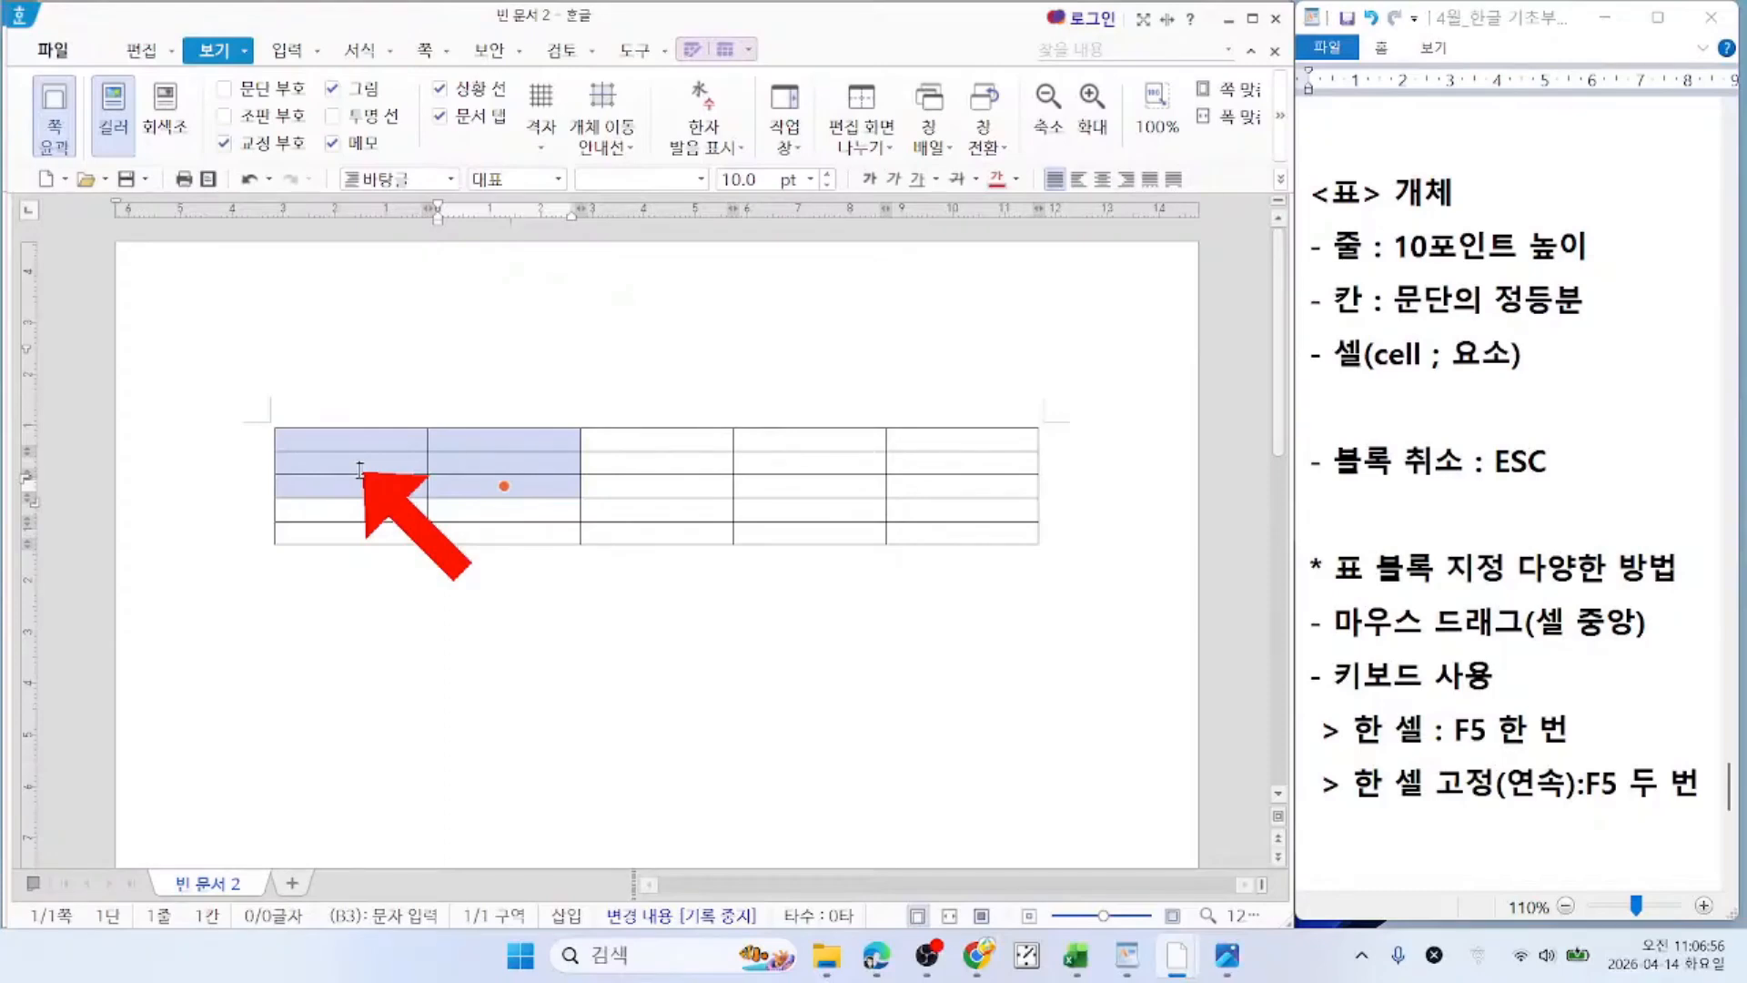
key("Escape")
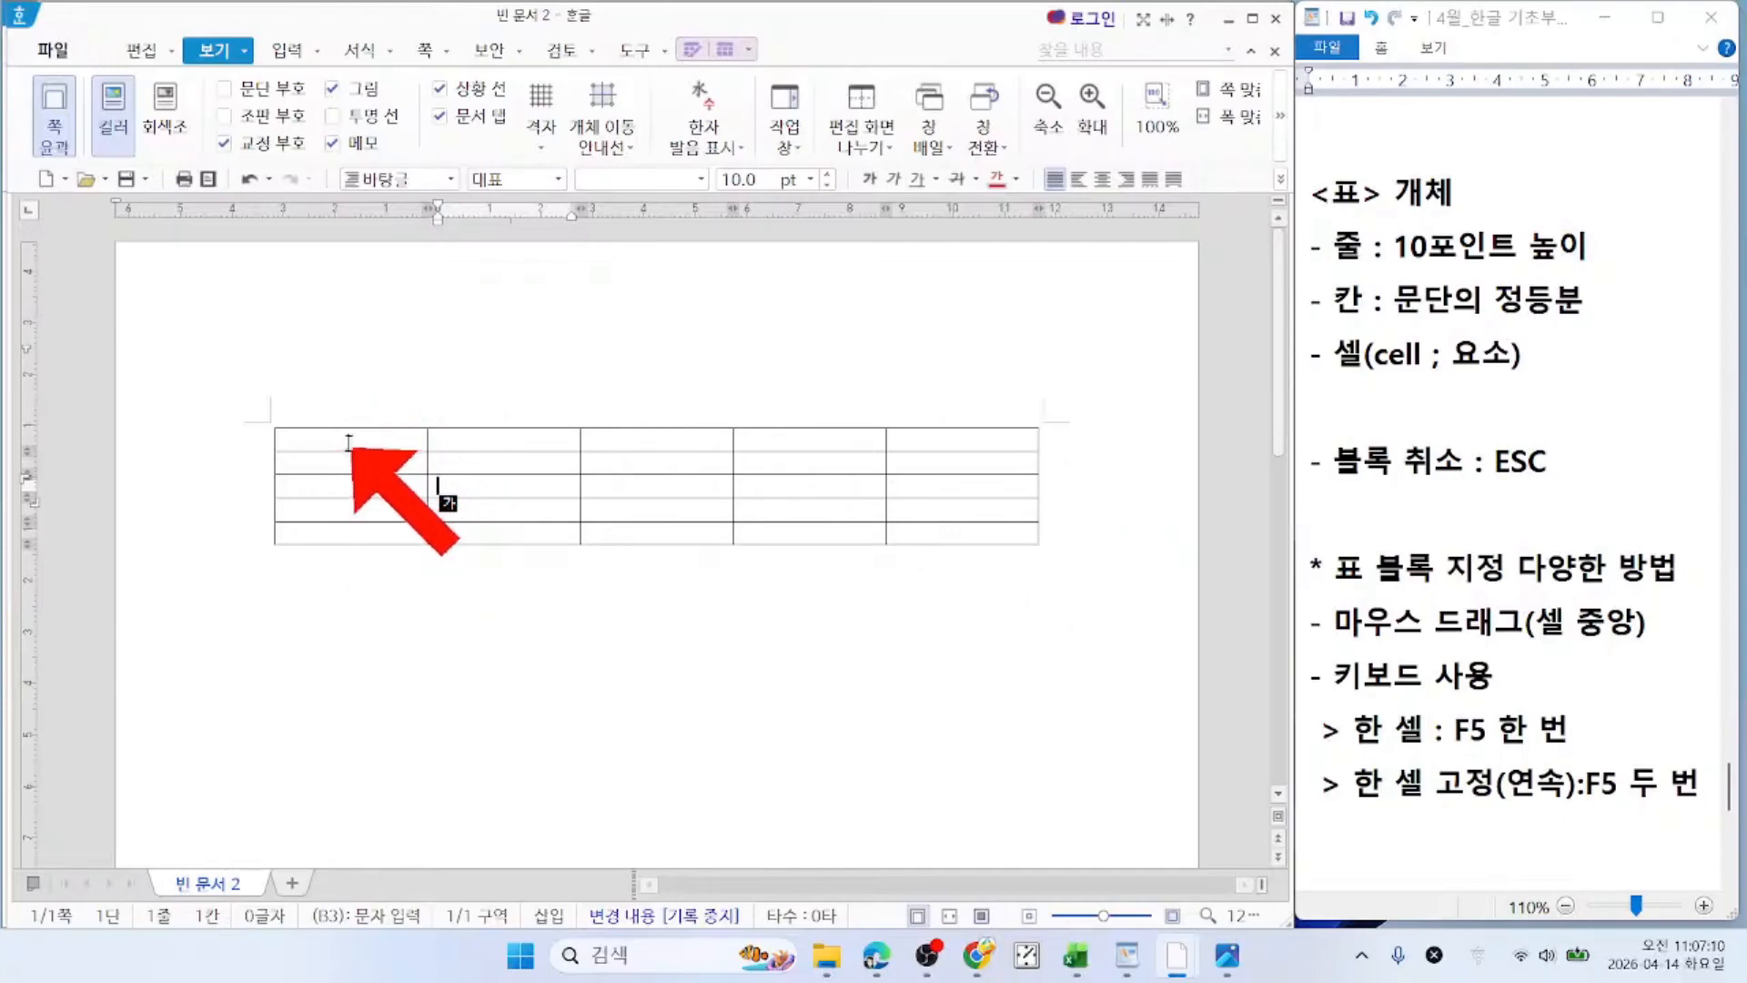
Step: Block the whole table, then reduce the block to only its first cell and cancel it
left_click_drag(351, 463, 1010, 537)
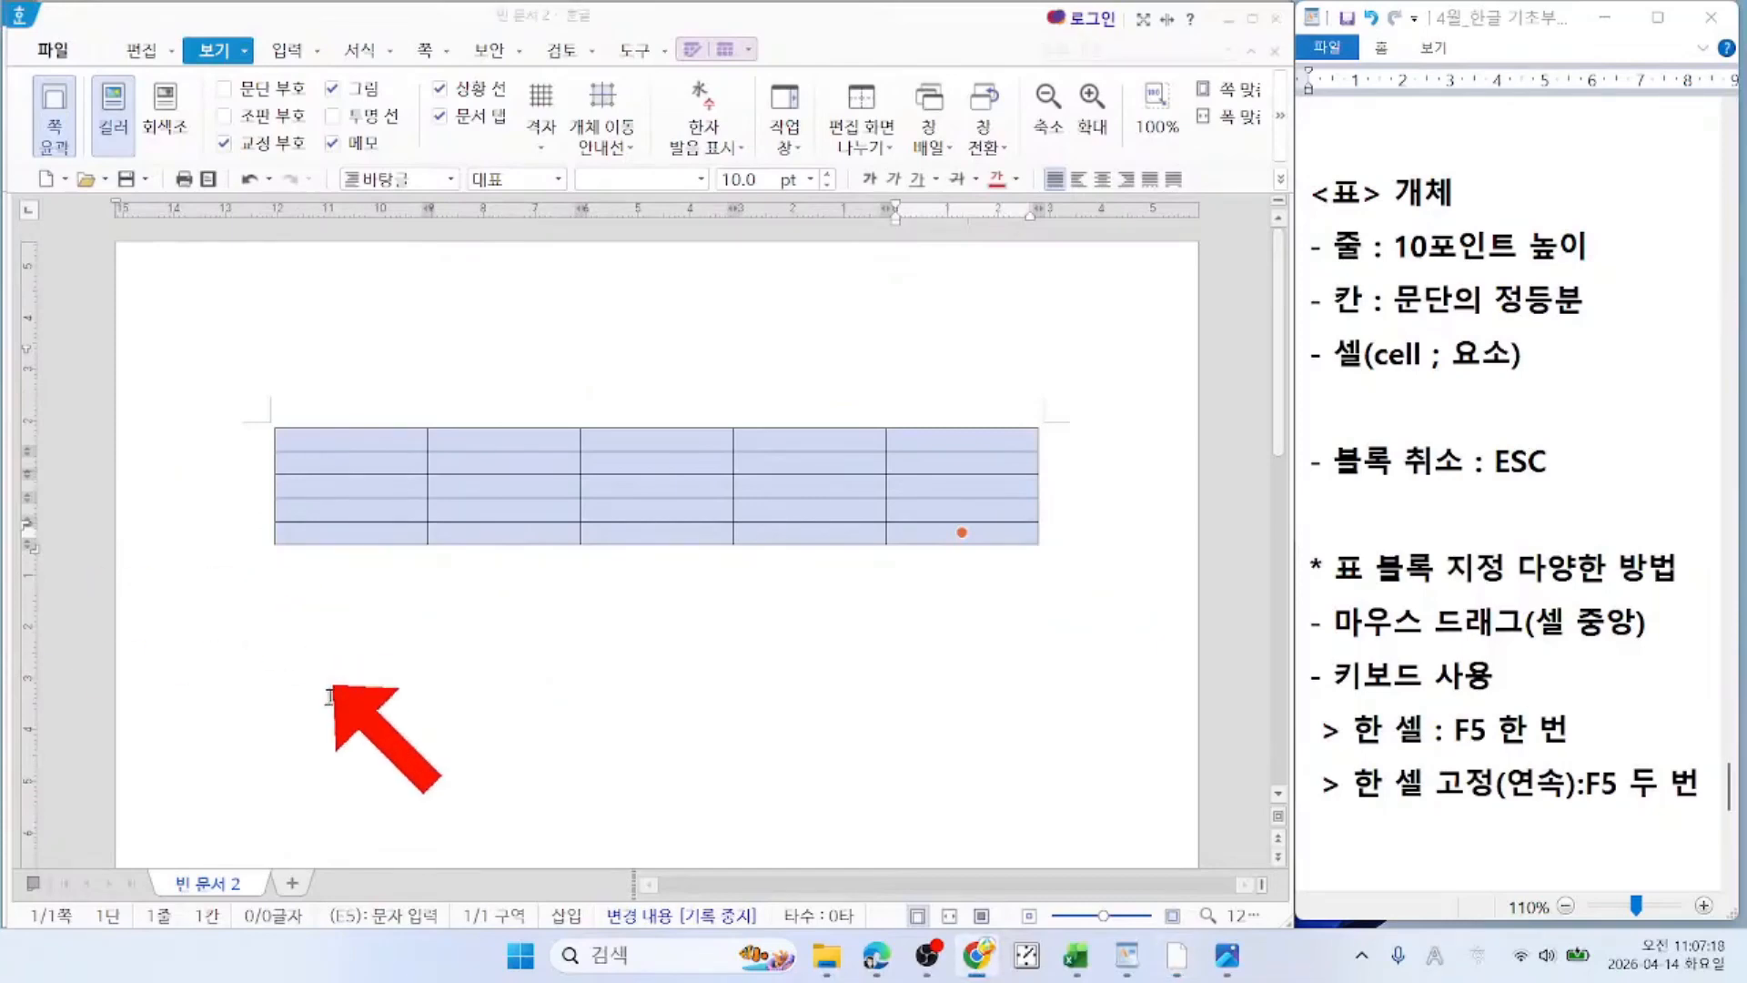
left_click(316, 442)
key("F5")
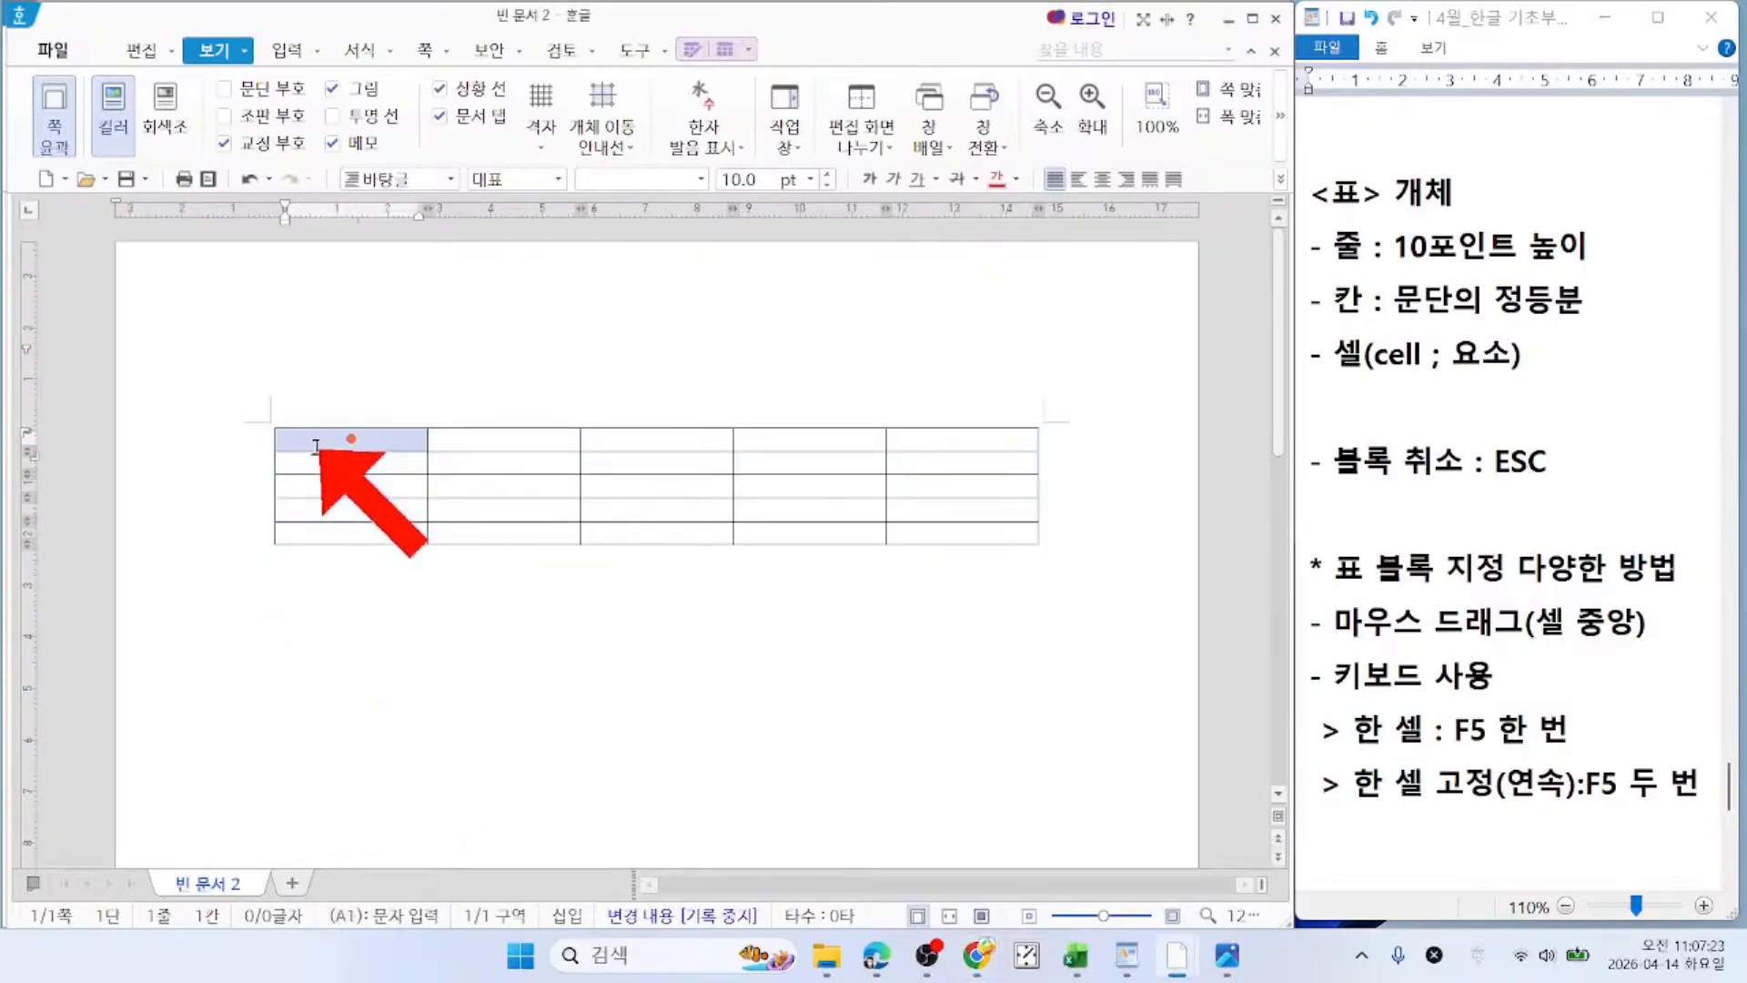
key("Escape")
Step: Add the sub-item "> 표 전체 : F5 세 번" below the fixed-cell note
left_click(1333, 830)
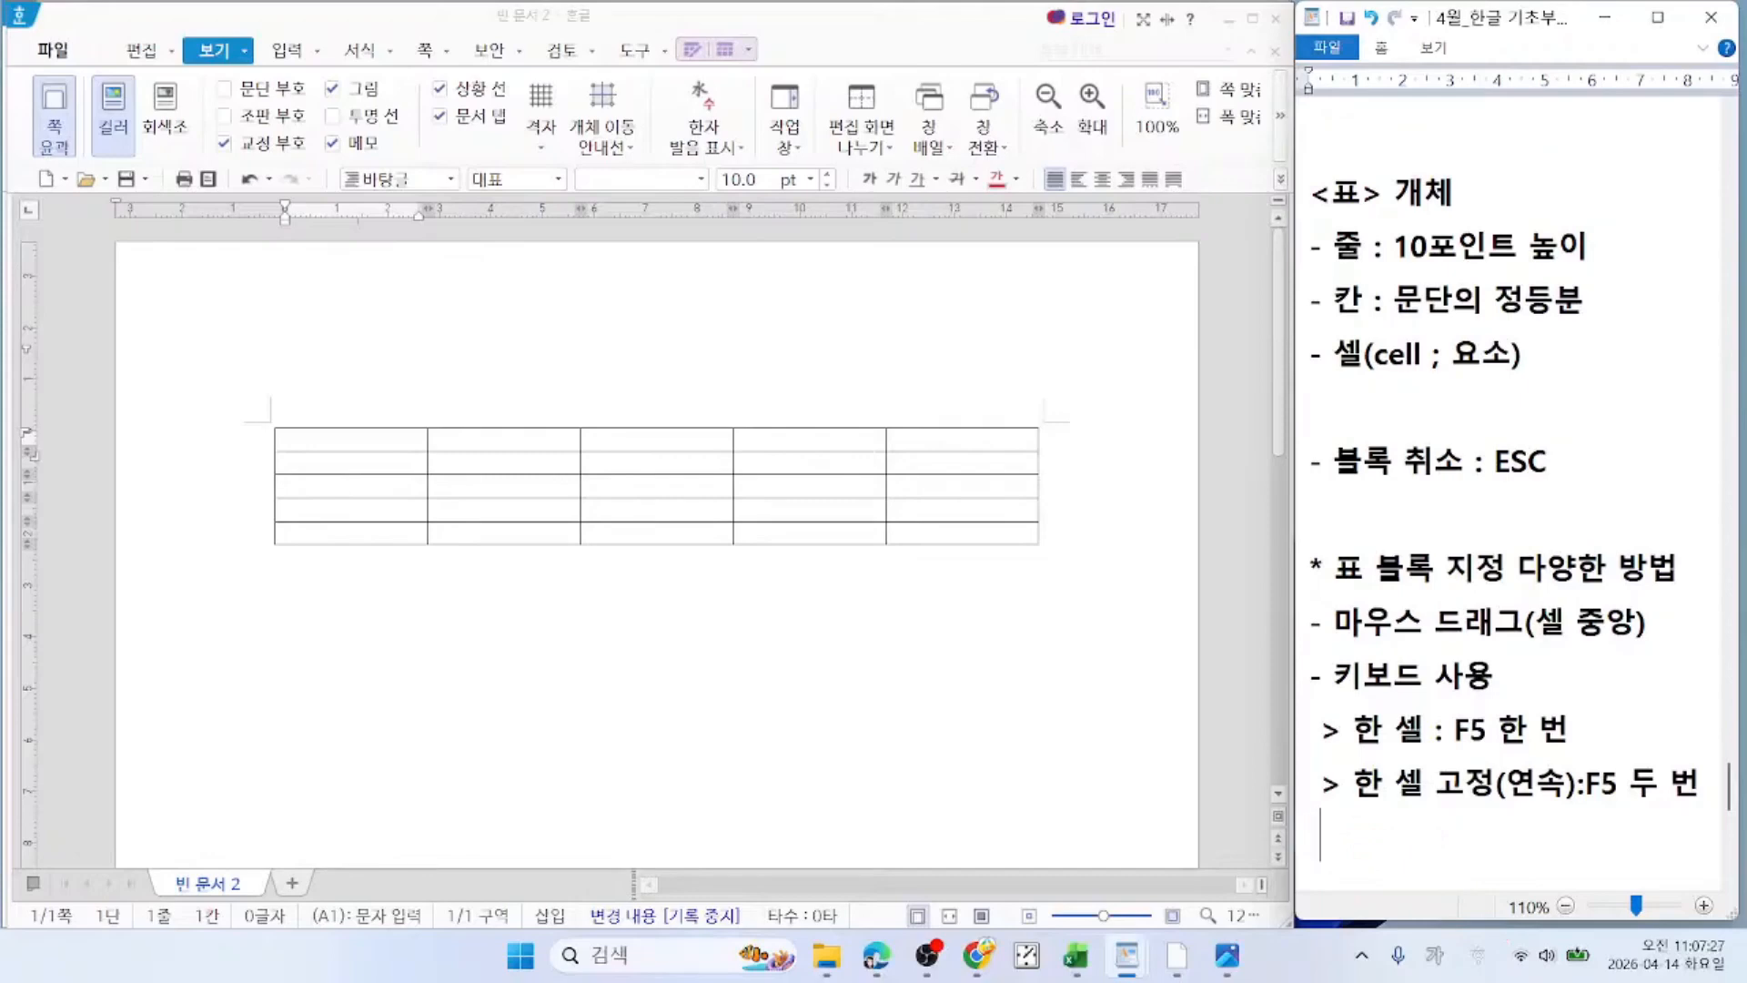
type("> v")
type("표")
type(" 전")
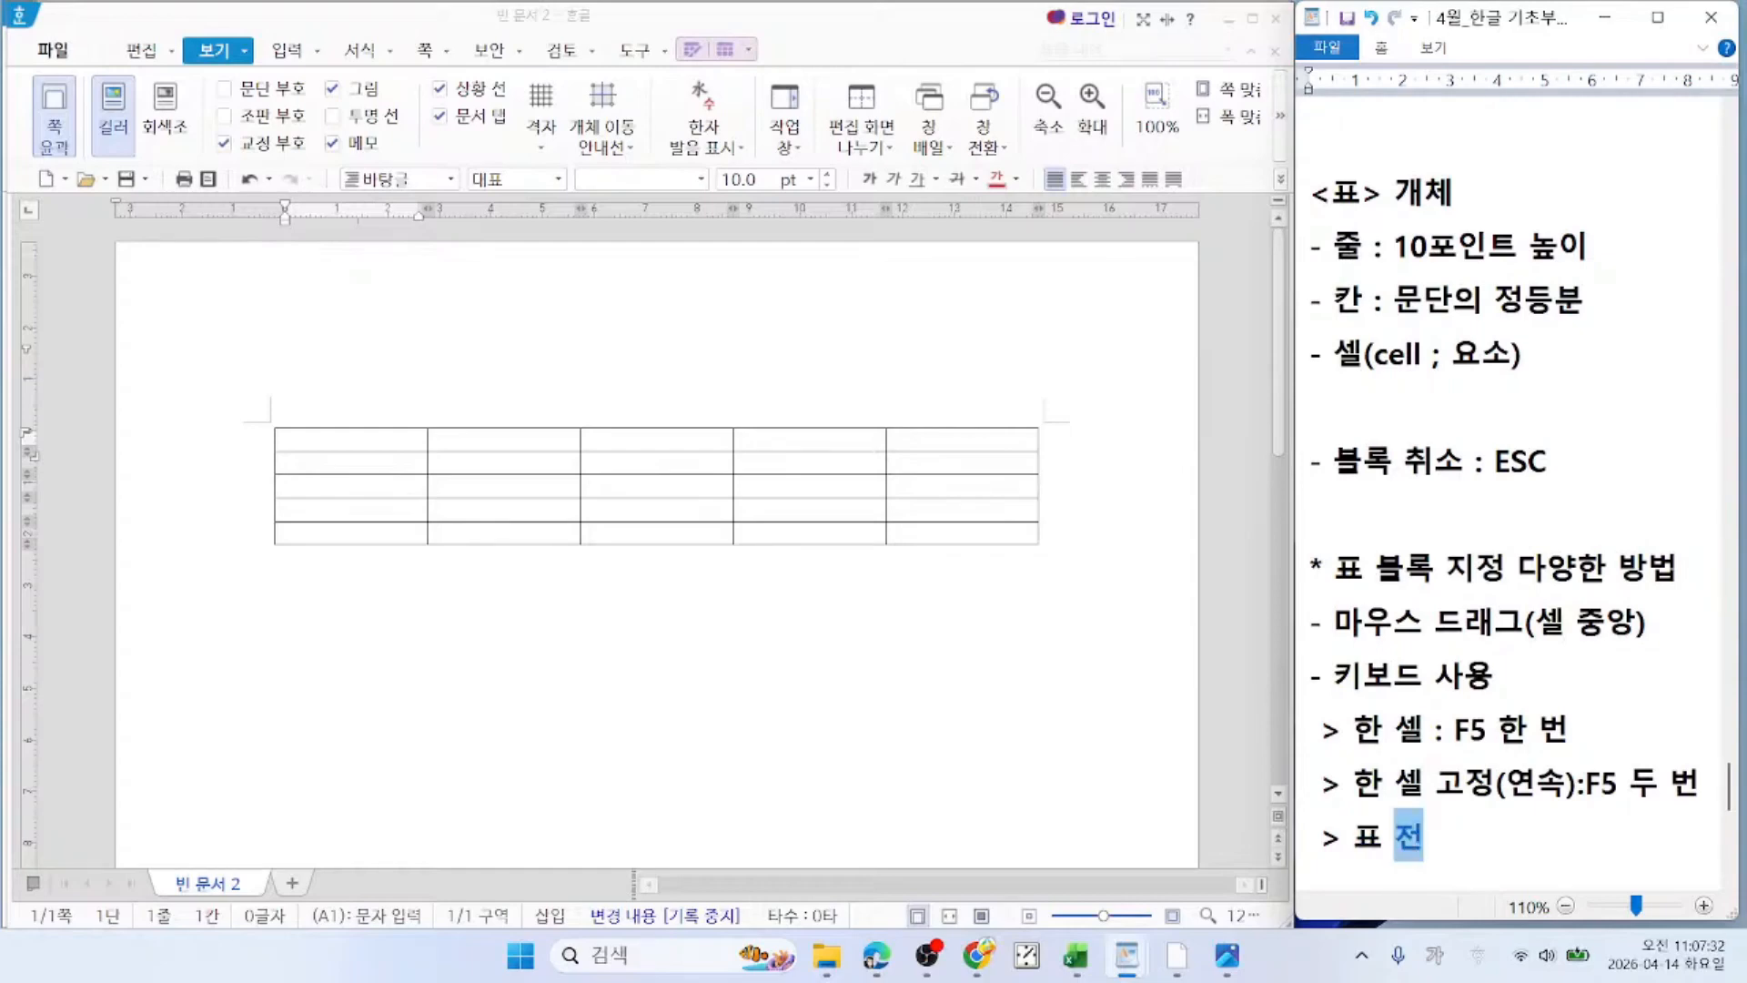
type("체 : ")
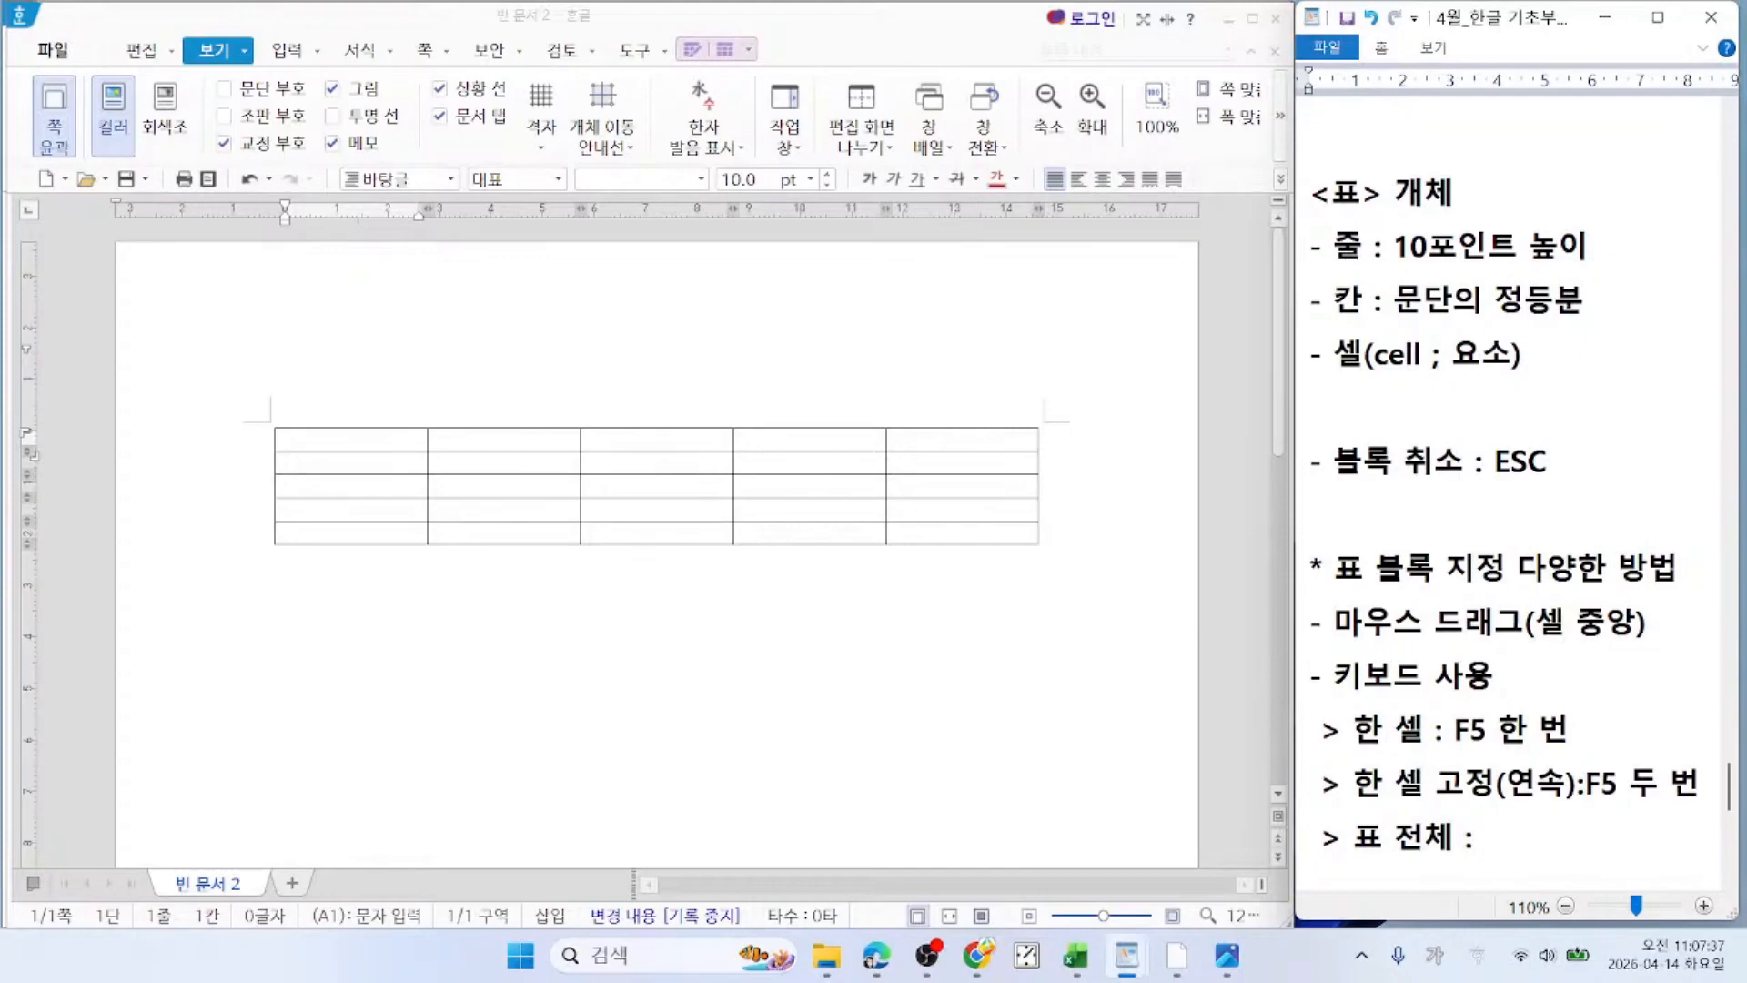
type("F5 세 번")
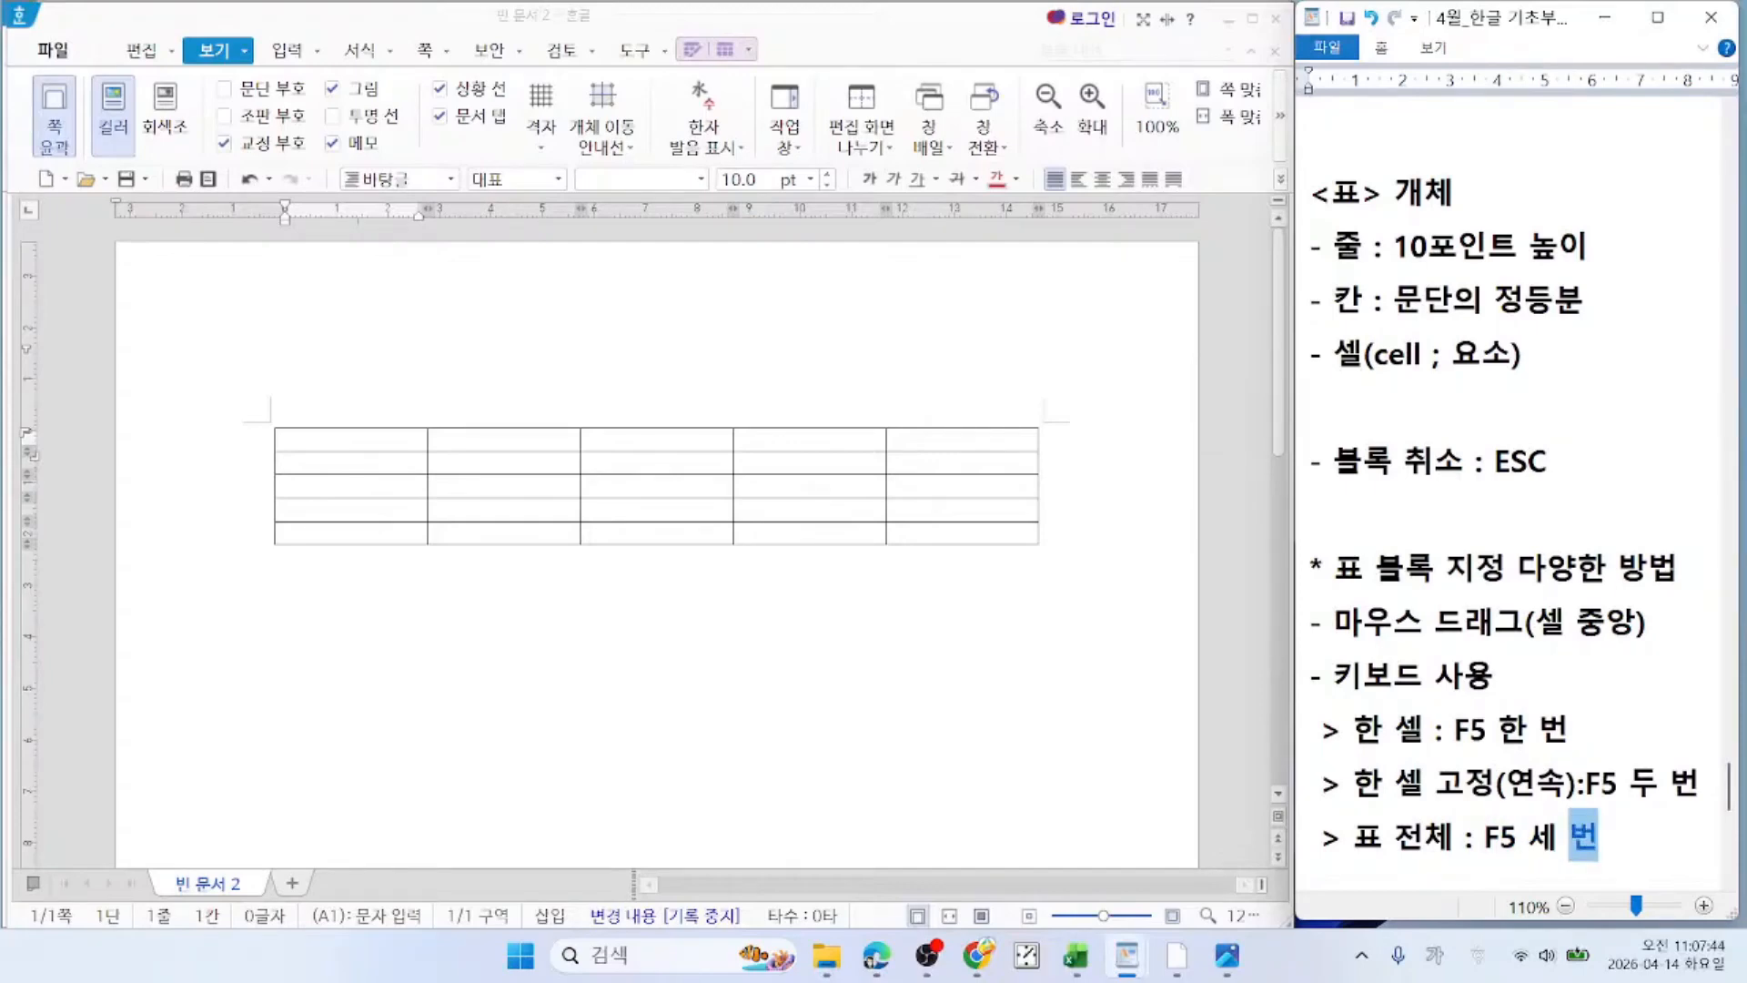
Step: Starting in the table's first cell, expand the cell block to the entire table and cancel the block
left_click(338, 438)
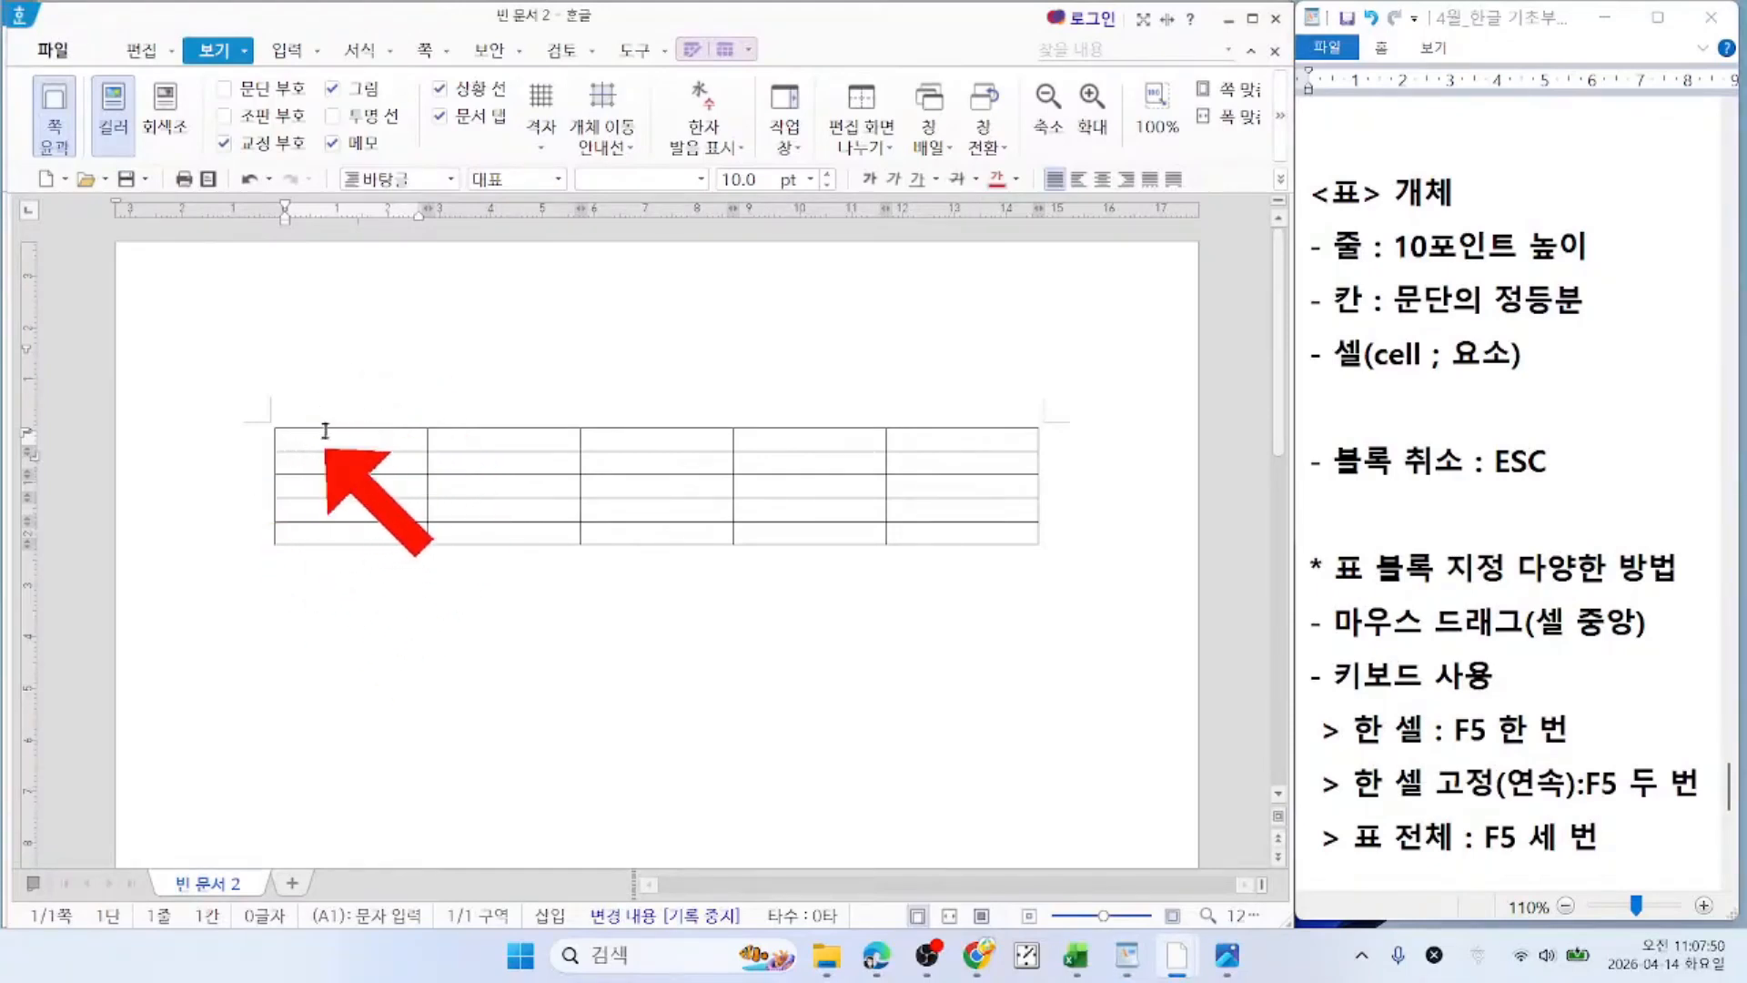
left_click(296, 438)
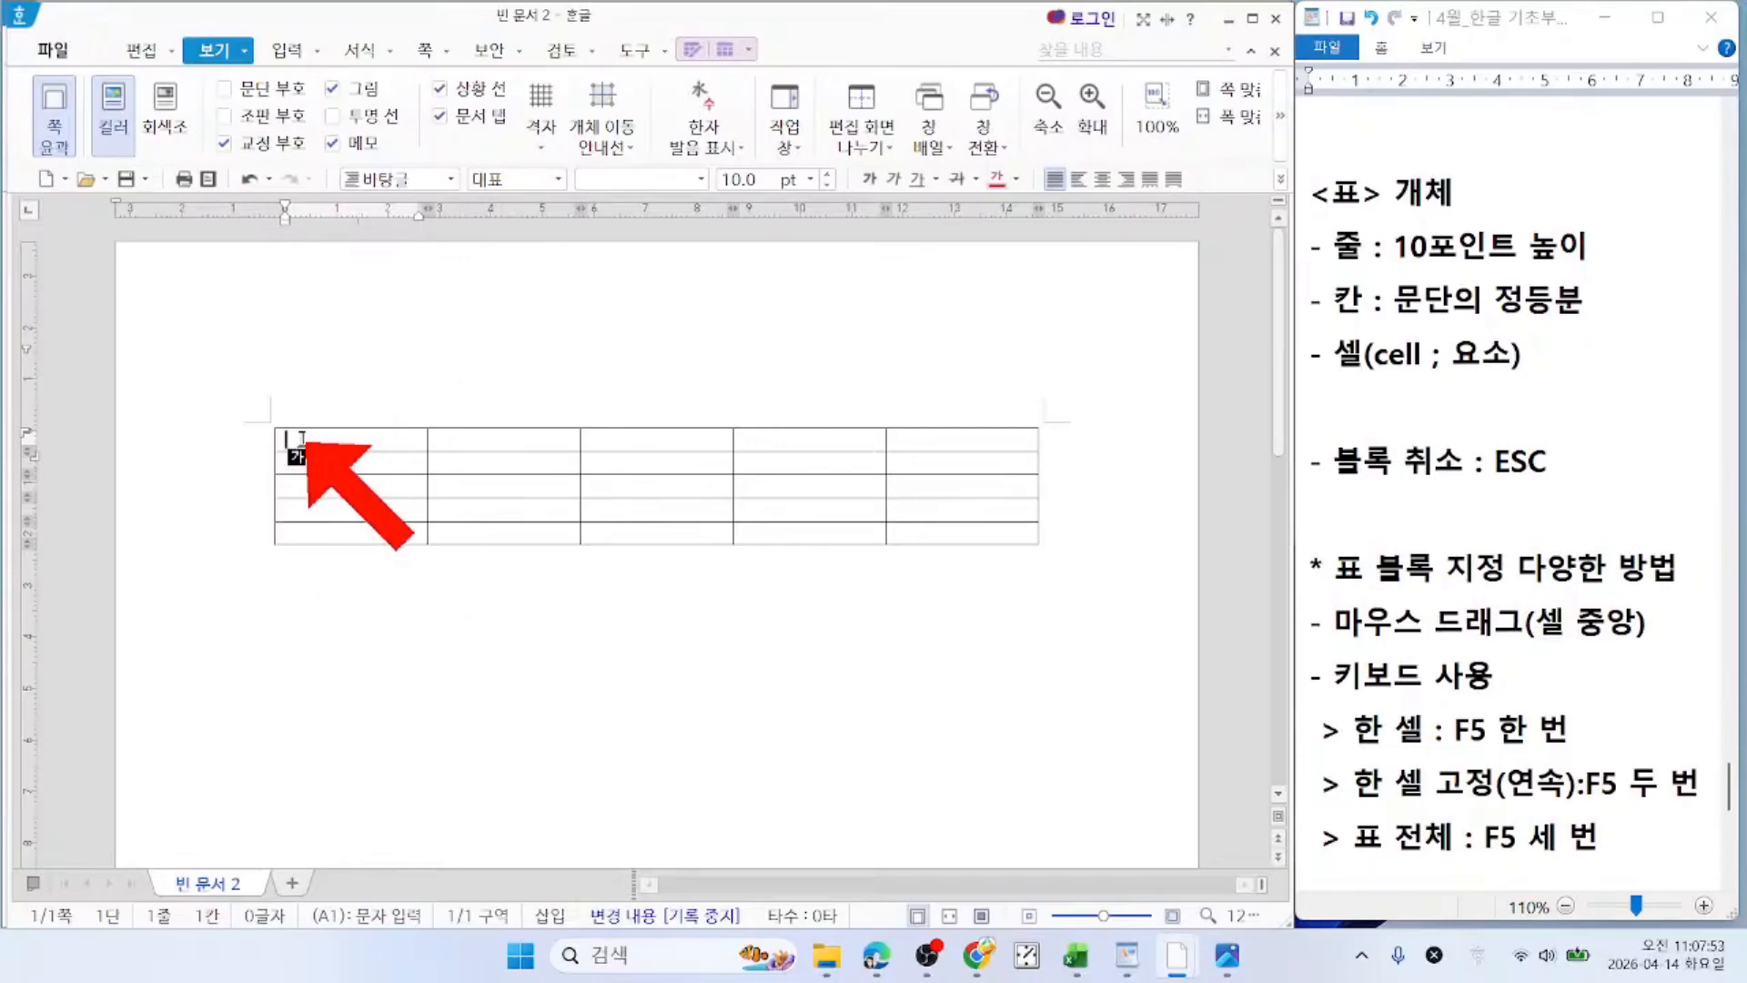
key("F5")
key("F5")
key("F5")
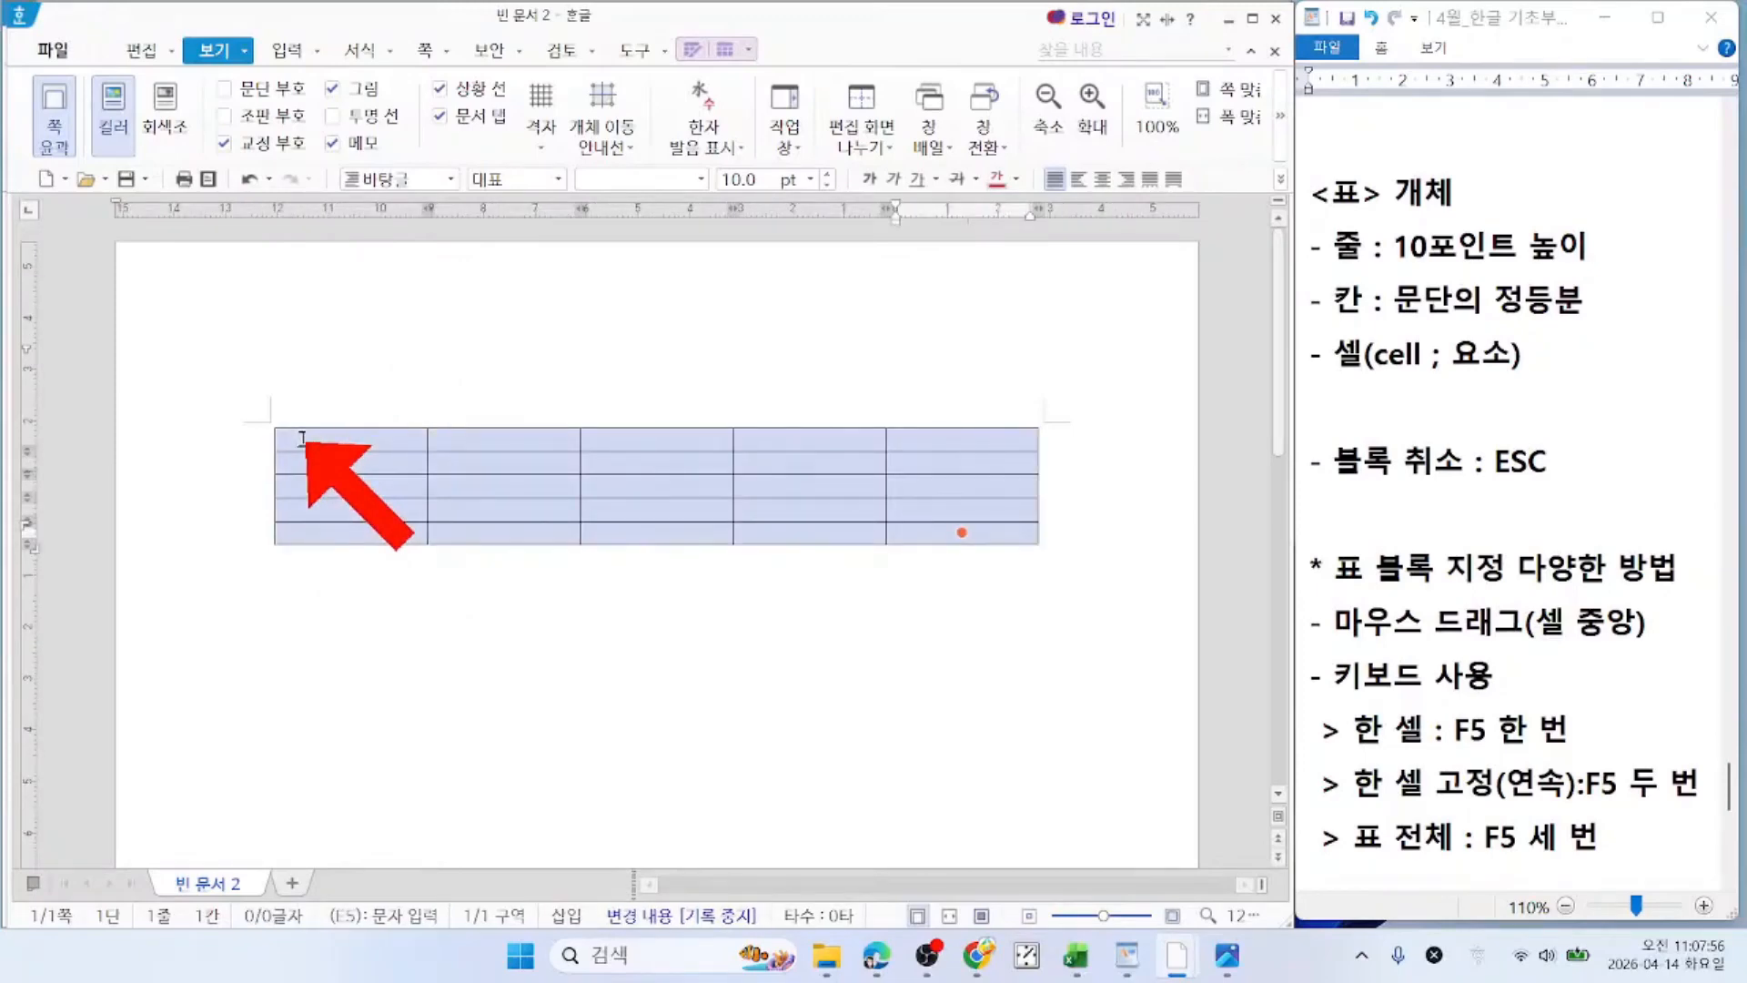
key("Escape")
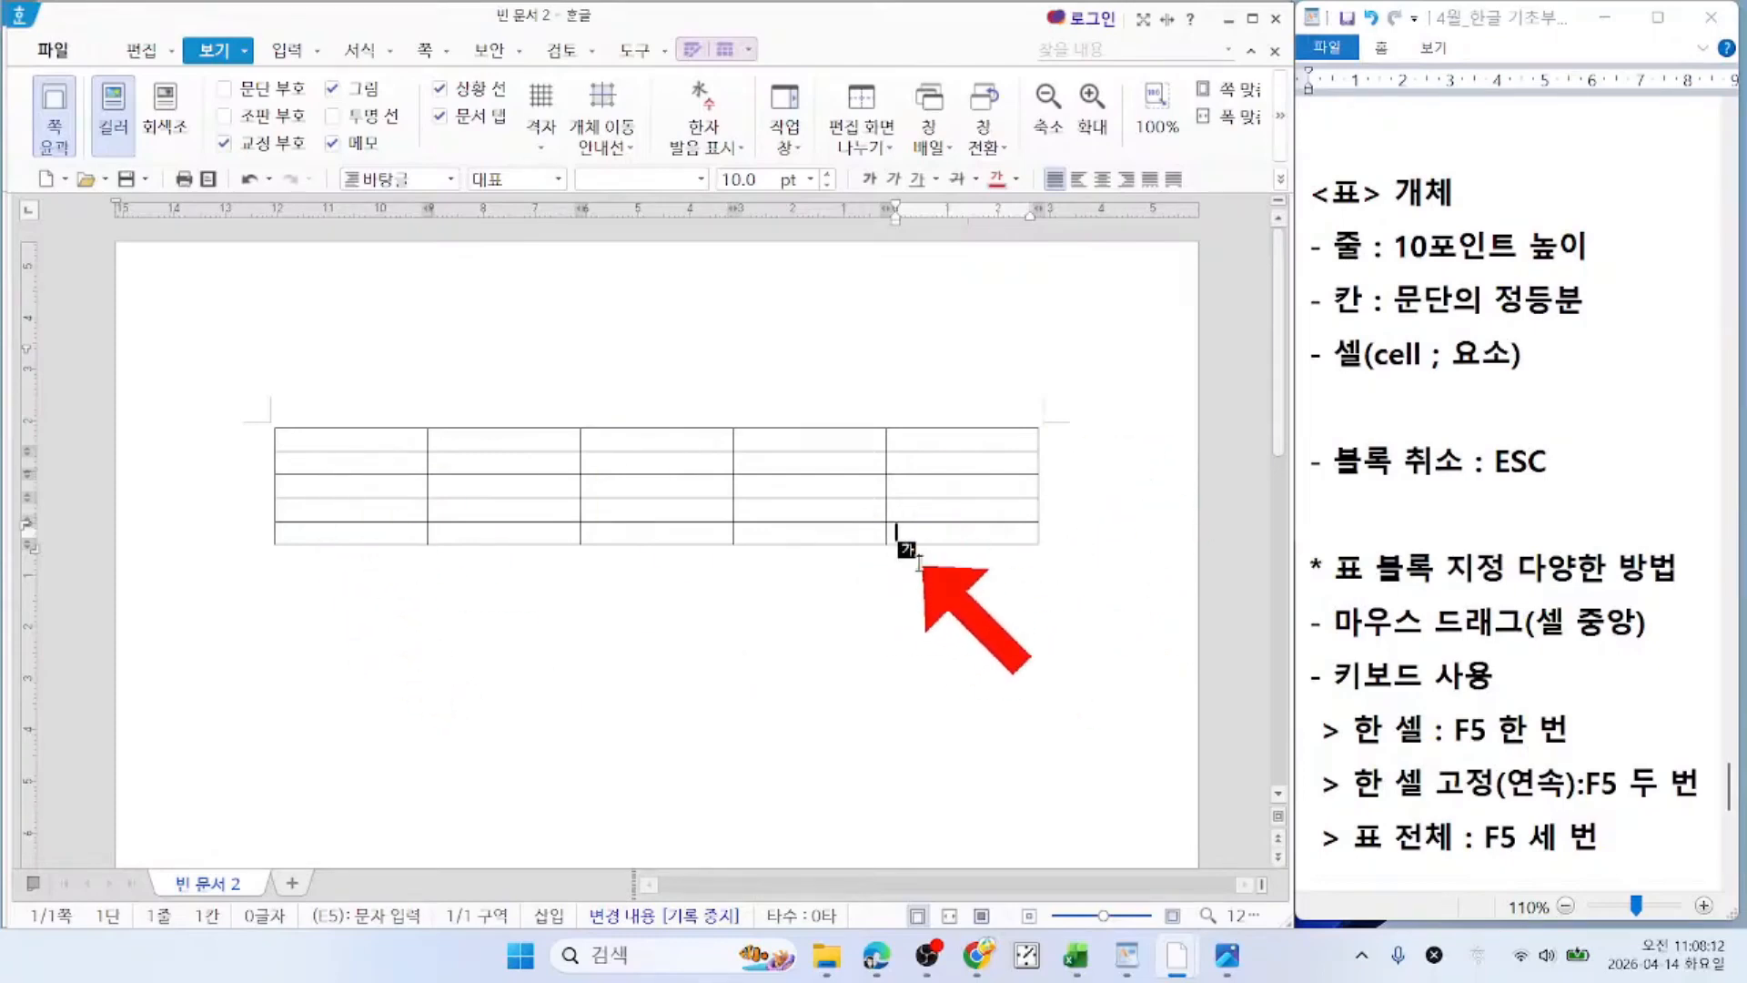
Step: Starting in the last cell of the bottom row, block the entire table again and cancel the block
key("F5")
key("F5")
key("F5")
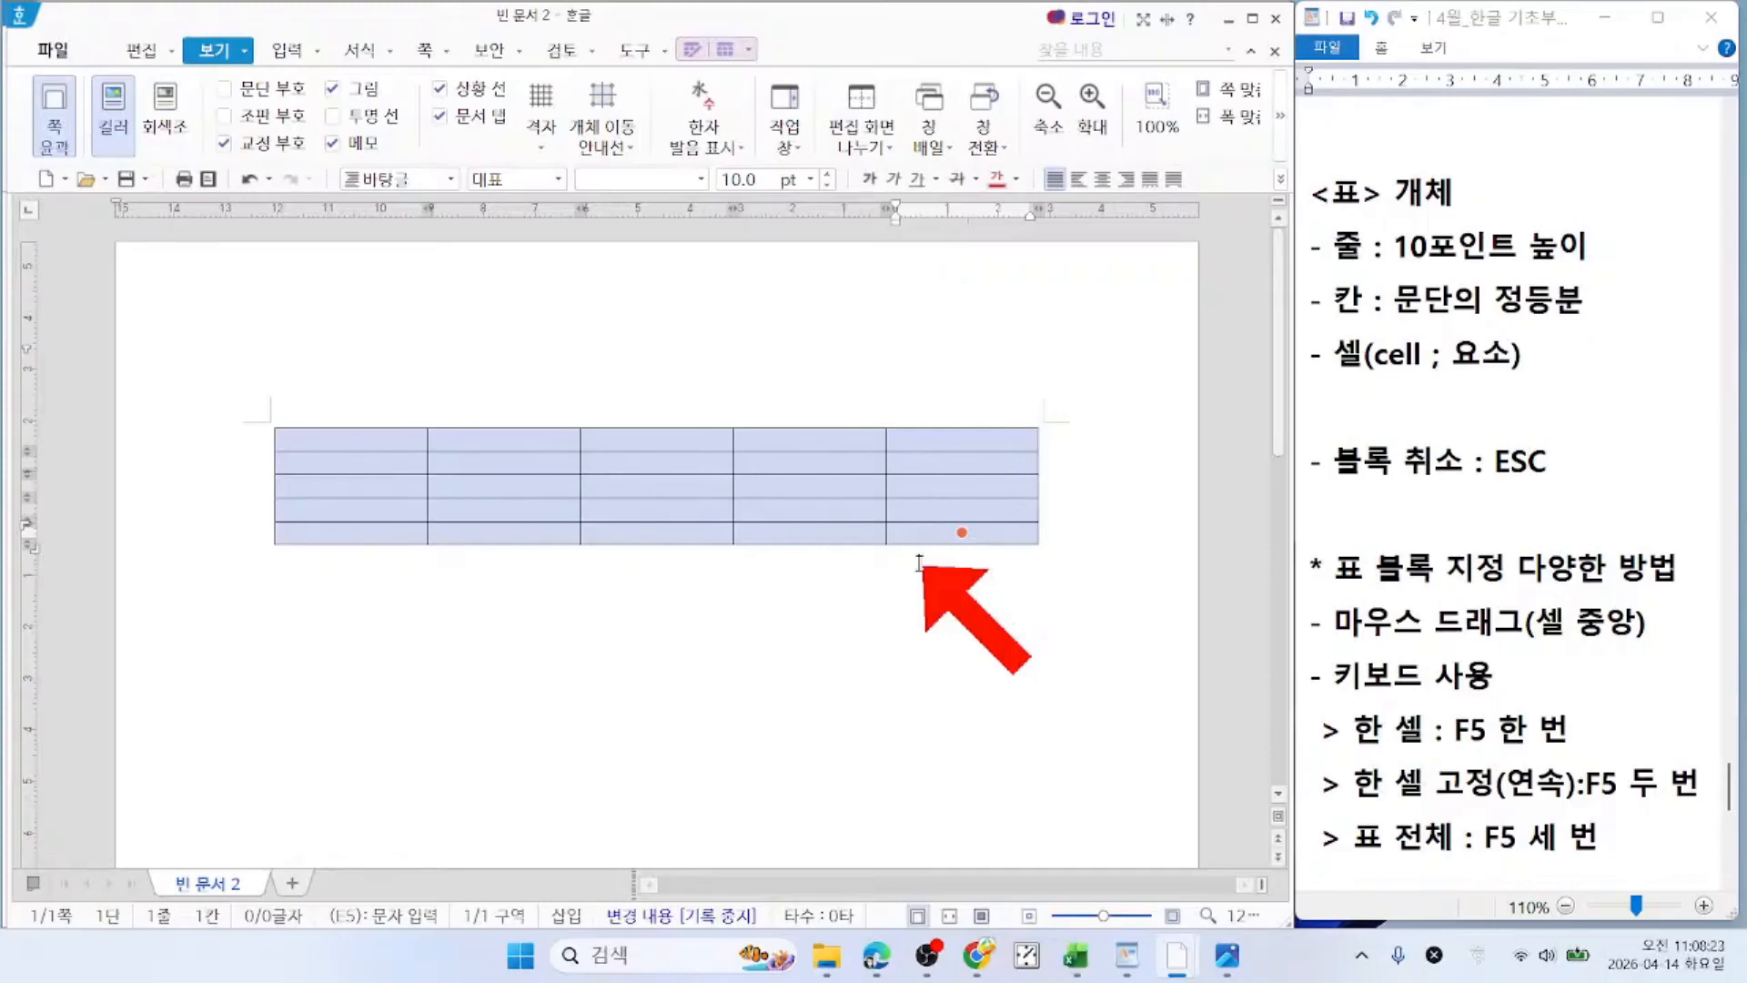
key("Escape")
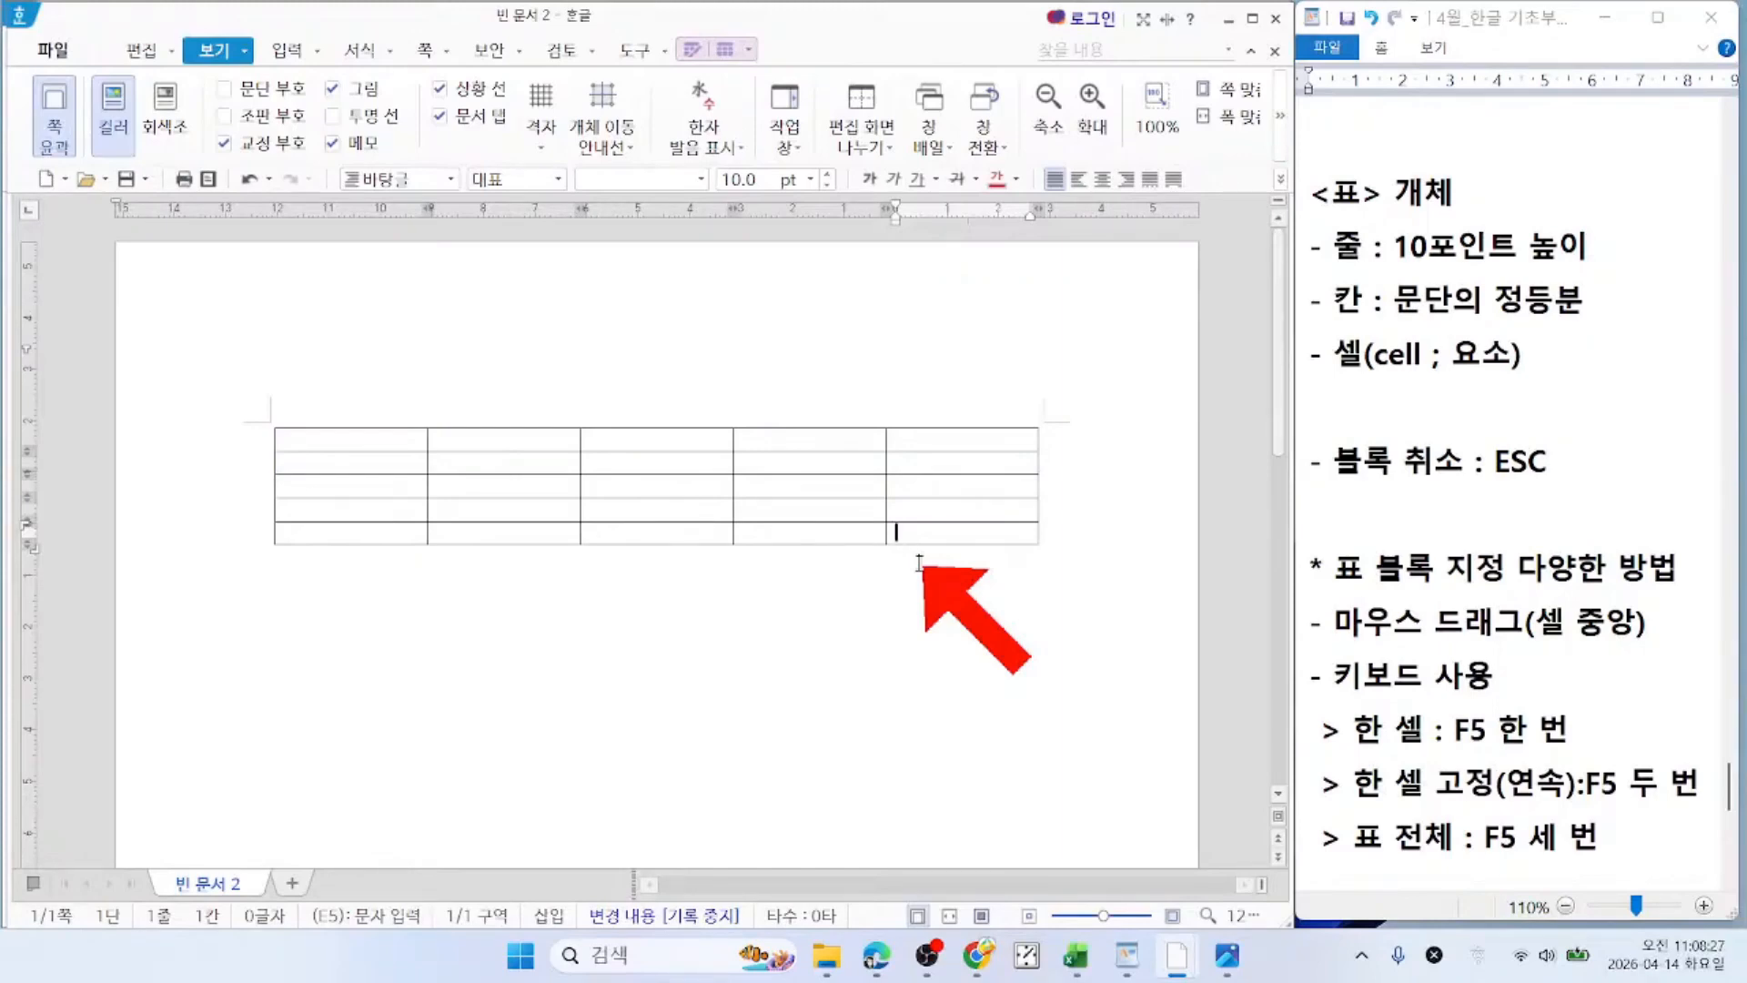
Step: Start a new sub-item "> 한 칸 전체 :" below the whole-table note
scroll(1643, 814, "down", 3)
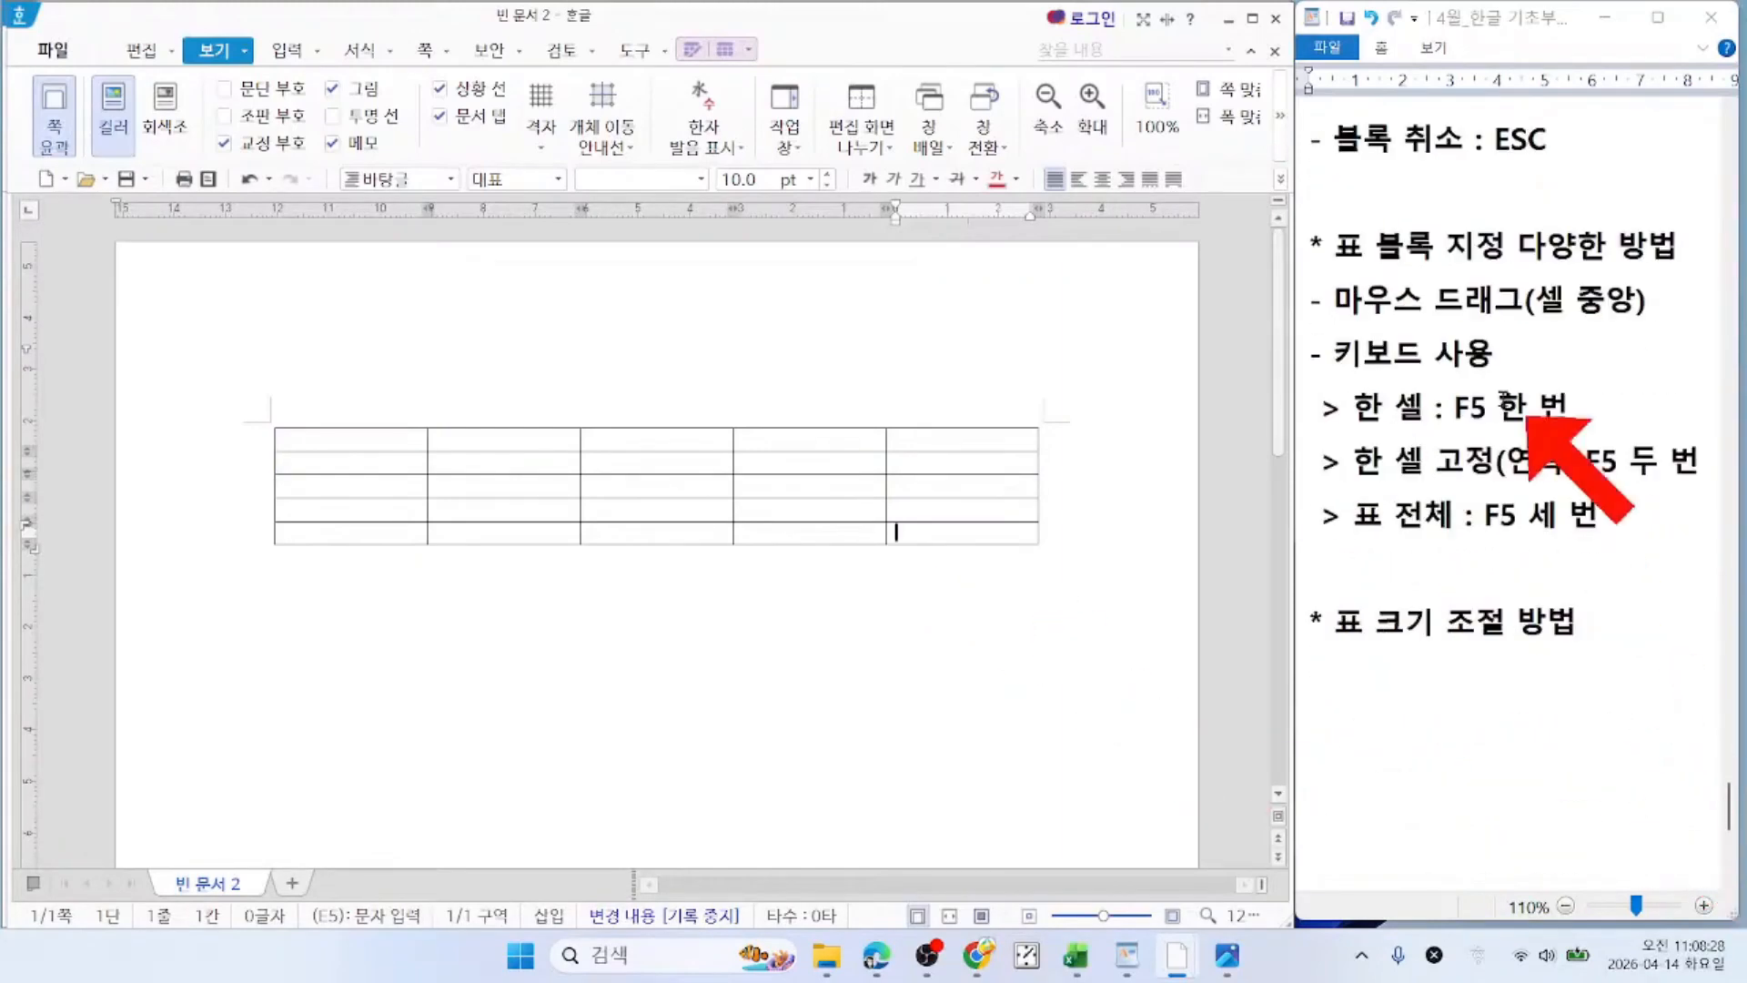
left_click(1470, 409)
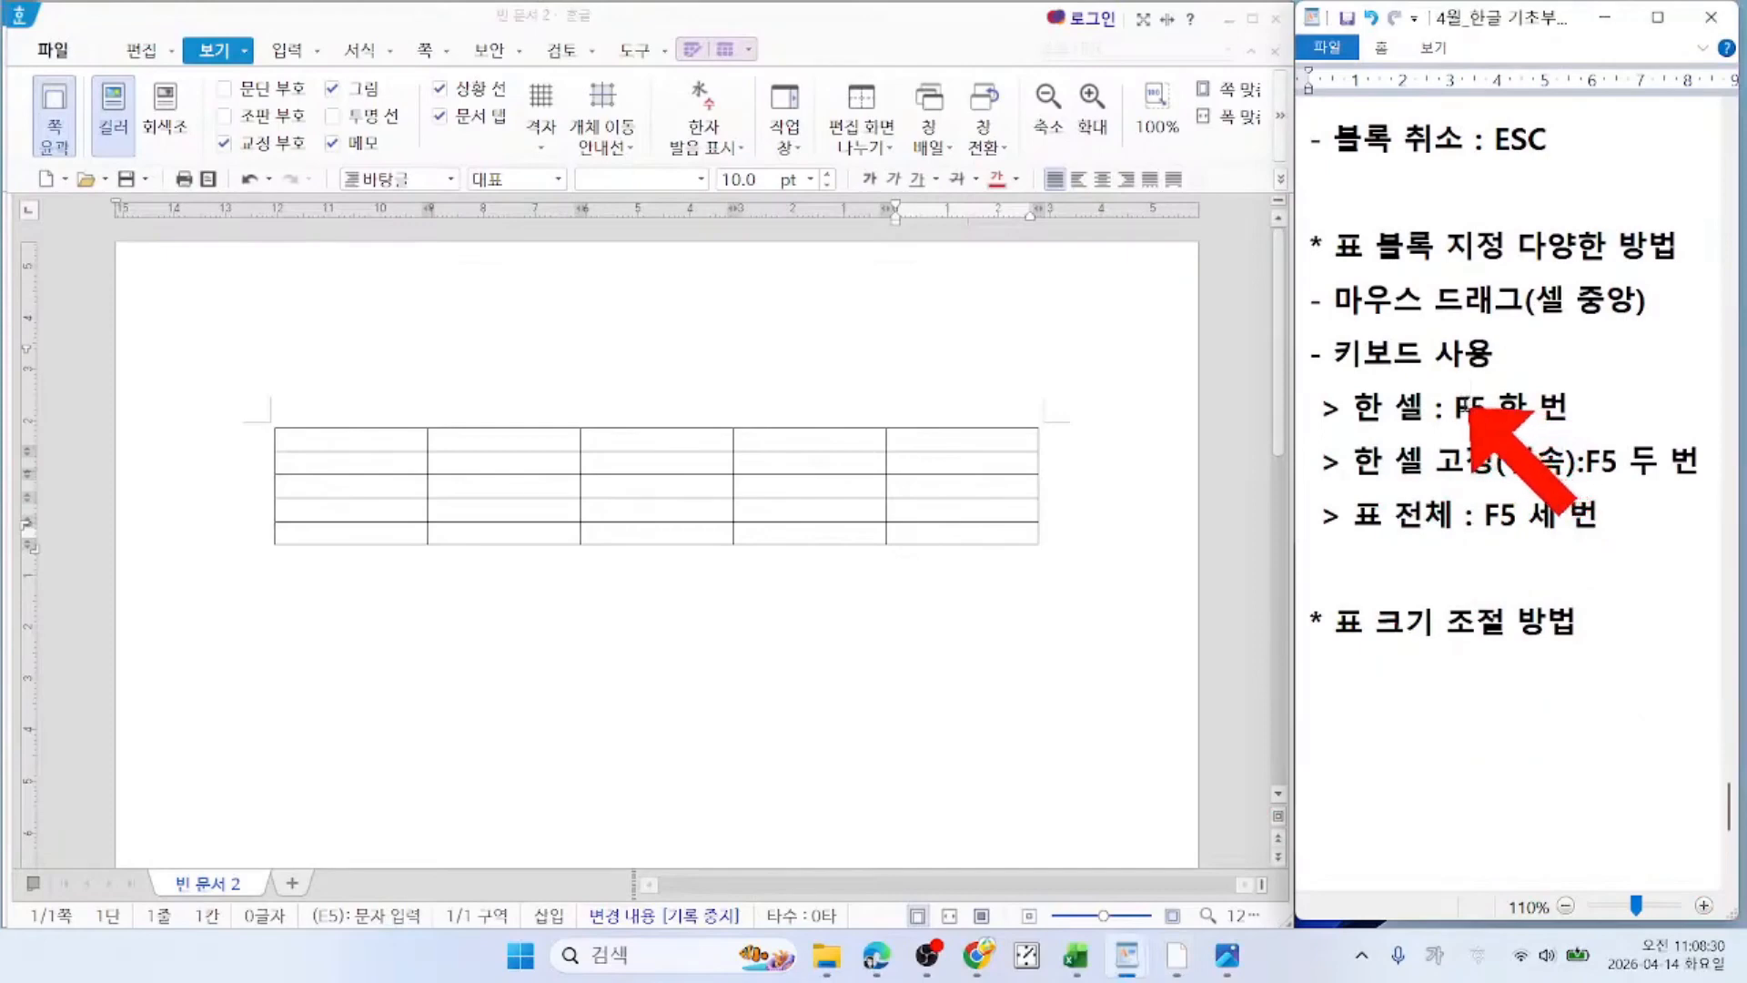
left_click_drag(1487, 517, 1595, 552)
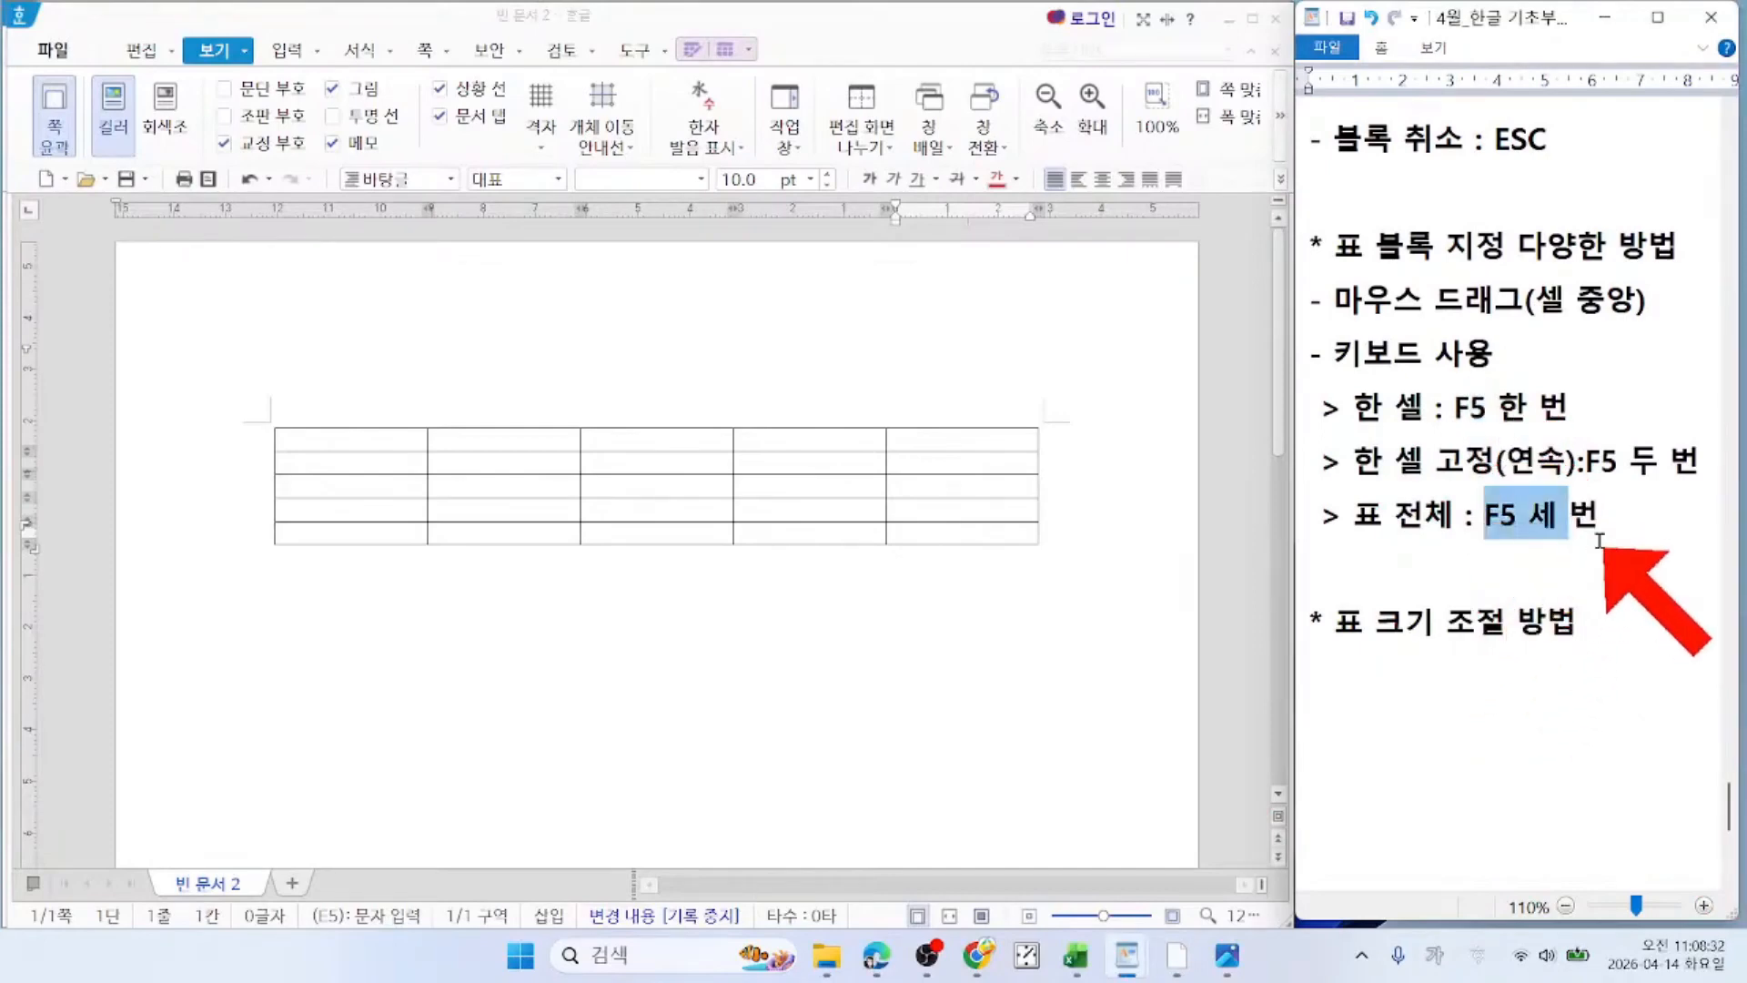
left_click(1596, 553)
key("Return")
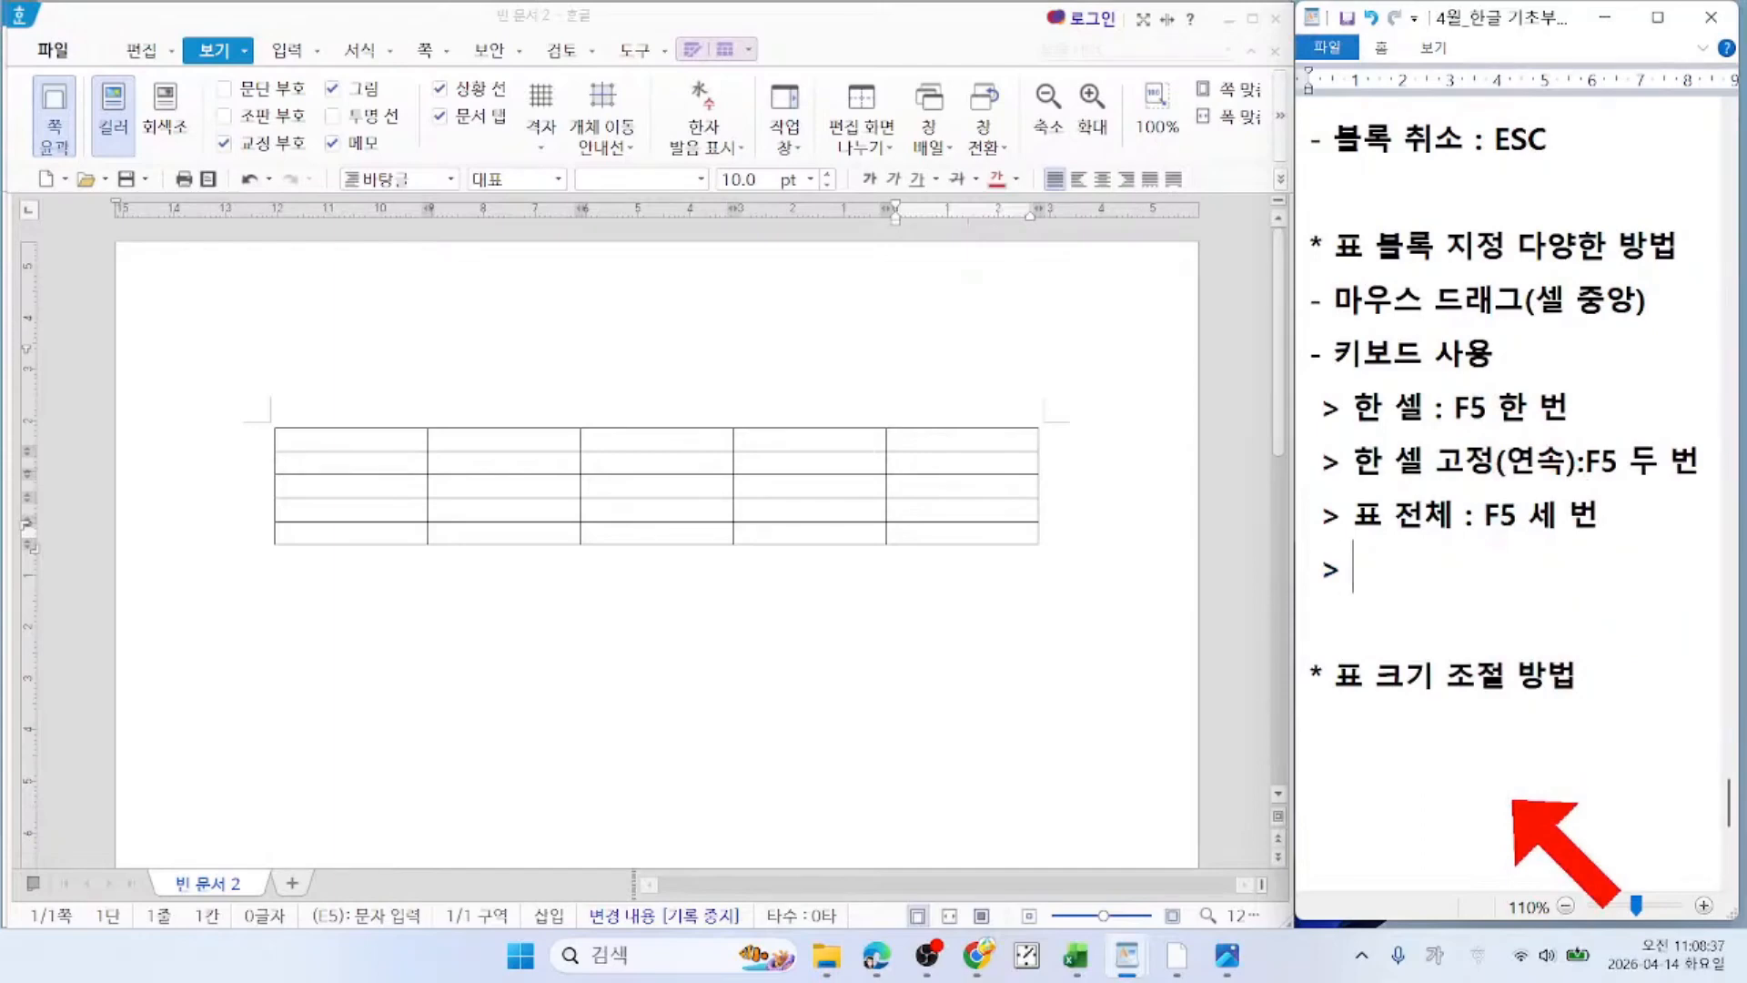
type("ㅎ")
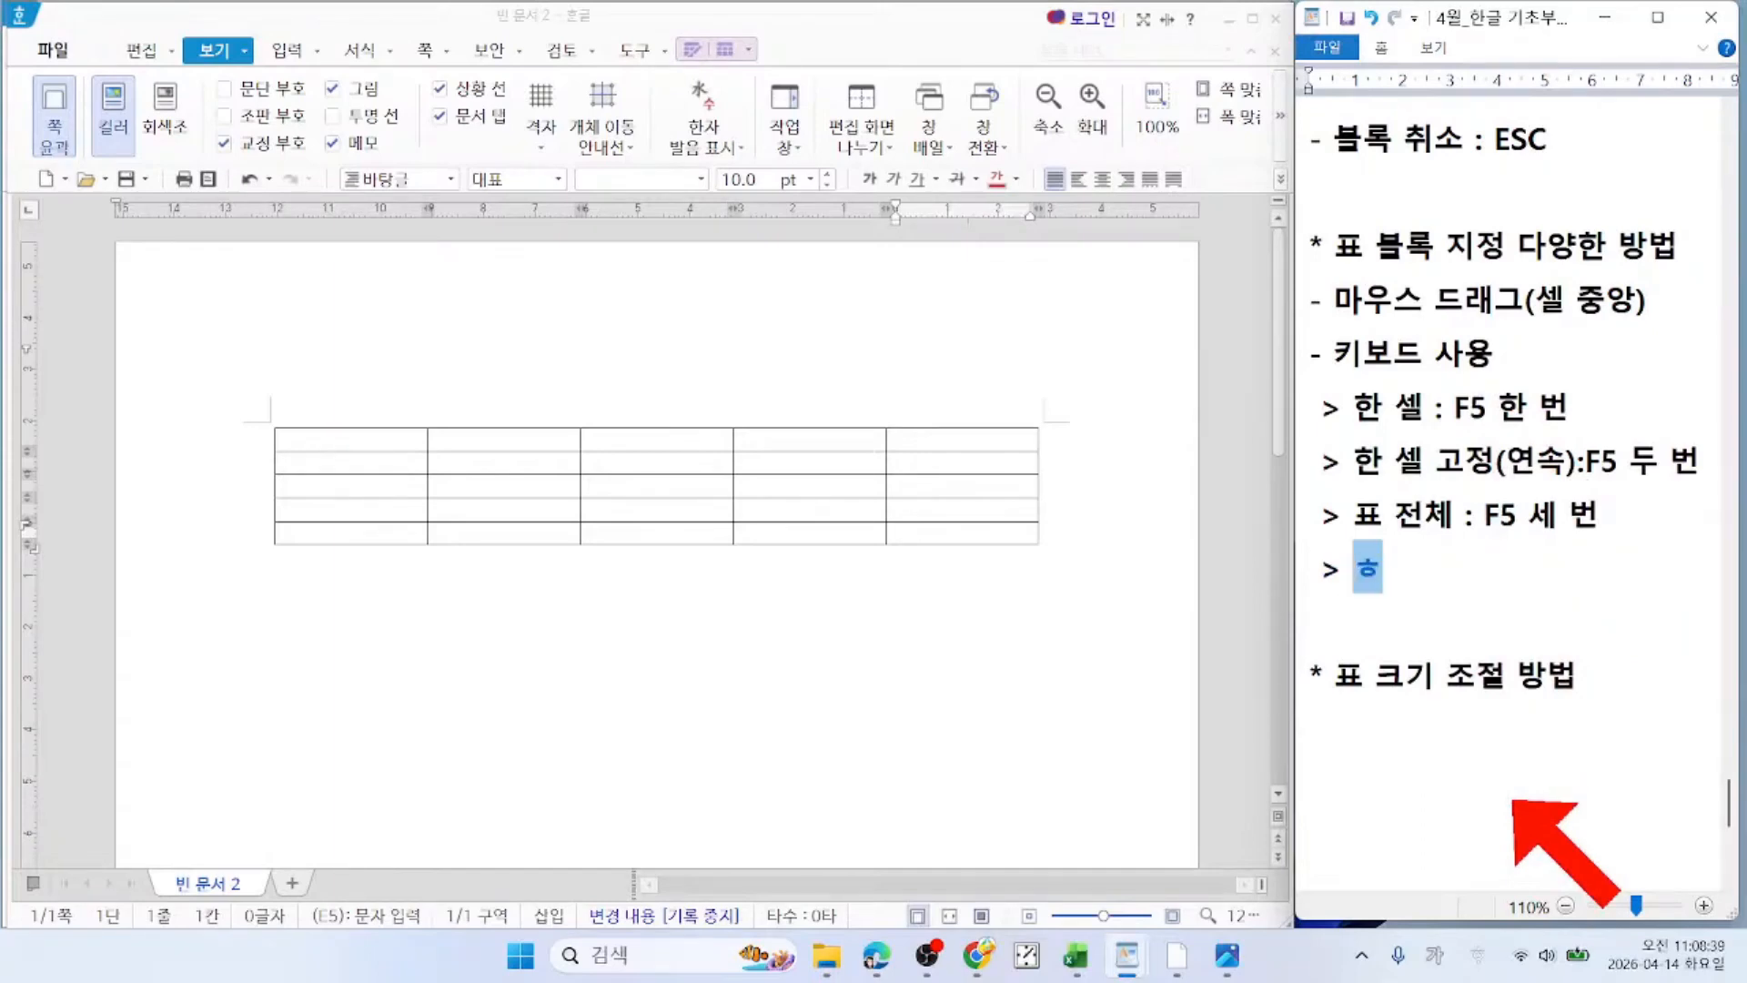
type("ㅓㄴ")
key("BackSpace")
type("ㅣ")
key("BackSpace")
type("ㅏㄴ ㅋㅏㄴ ㅈㅓㄴㅊㅔ")
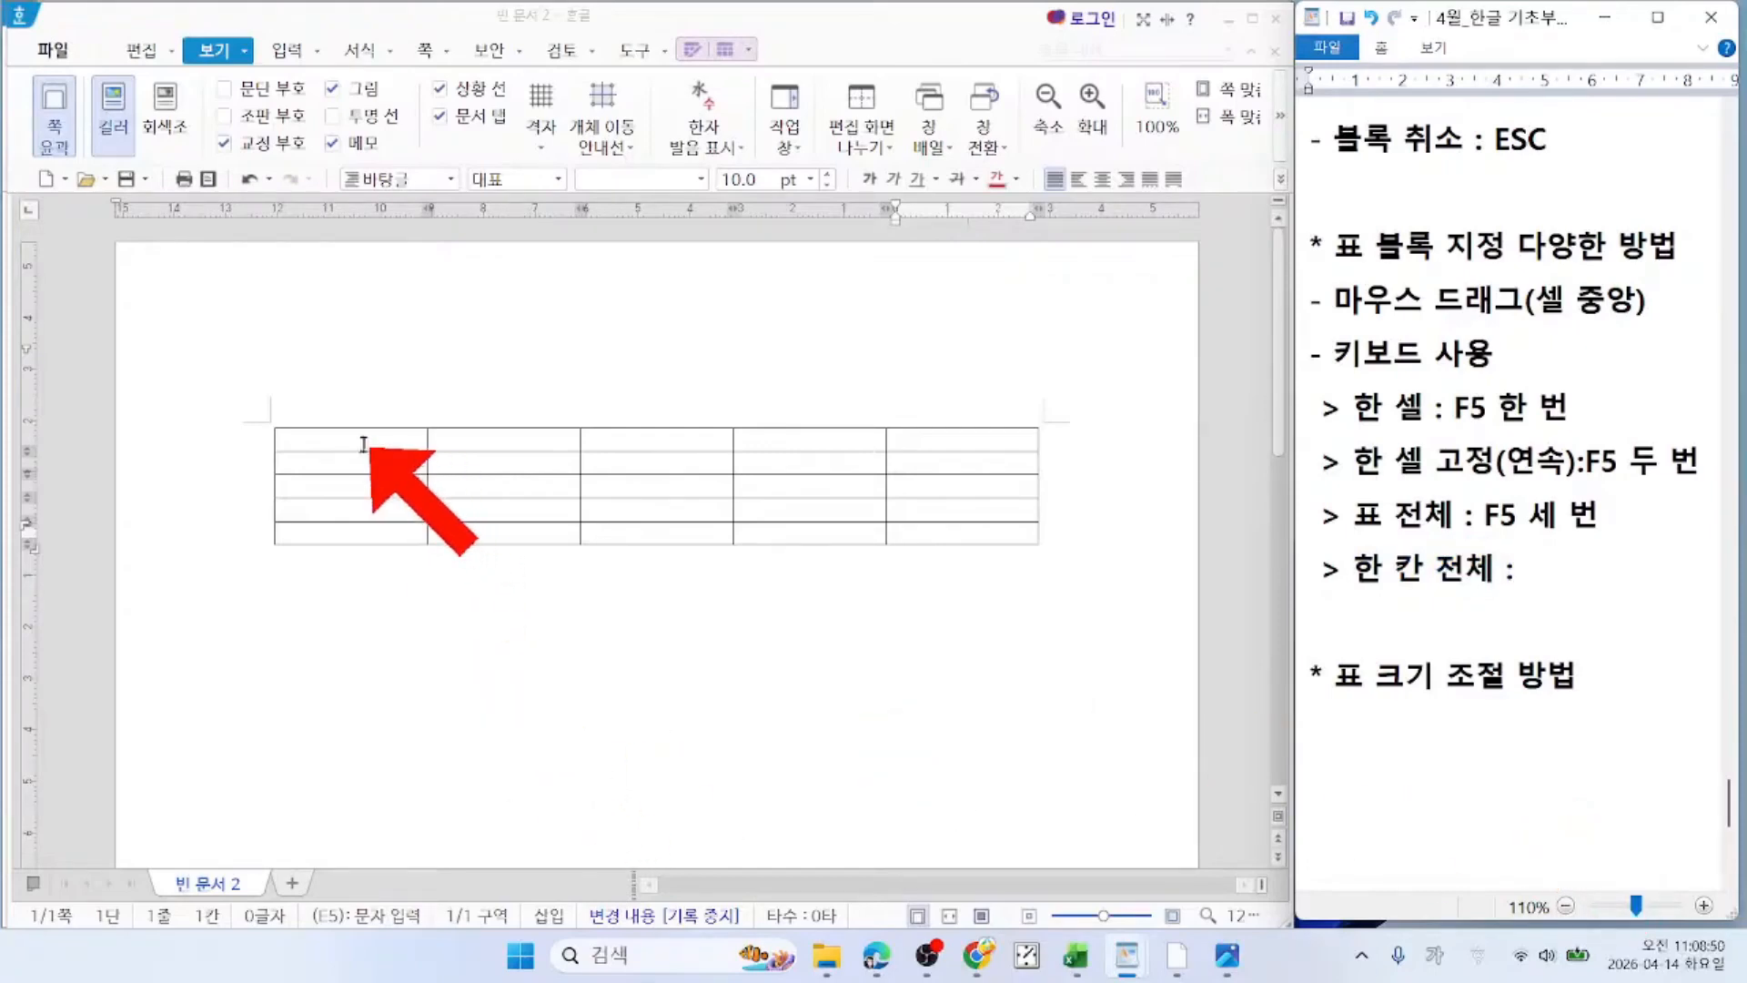
Step: Block the table's first column from top to bottom, extend the block to the whole table, and return to the first cell
left_click_drag(357, 445, 351, 537)
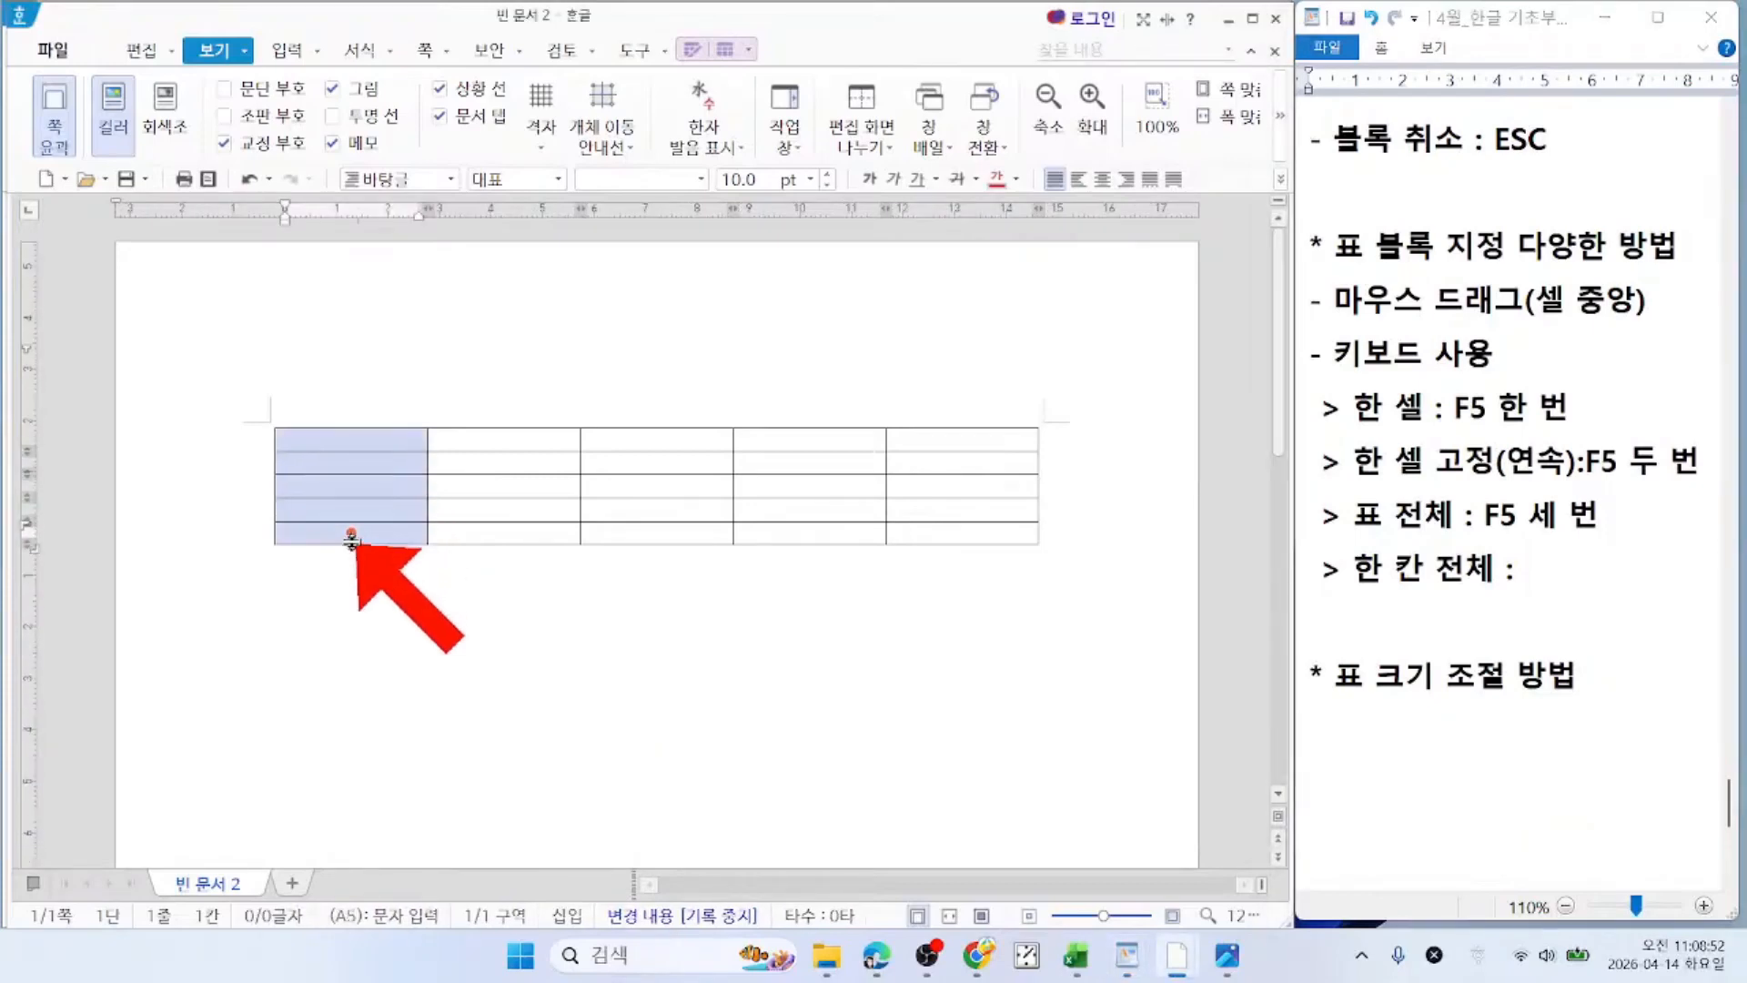
left_click(349, 442)
left_click_drag(349, 442, 351, 558)
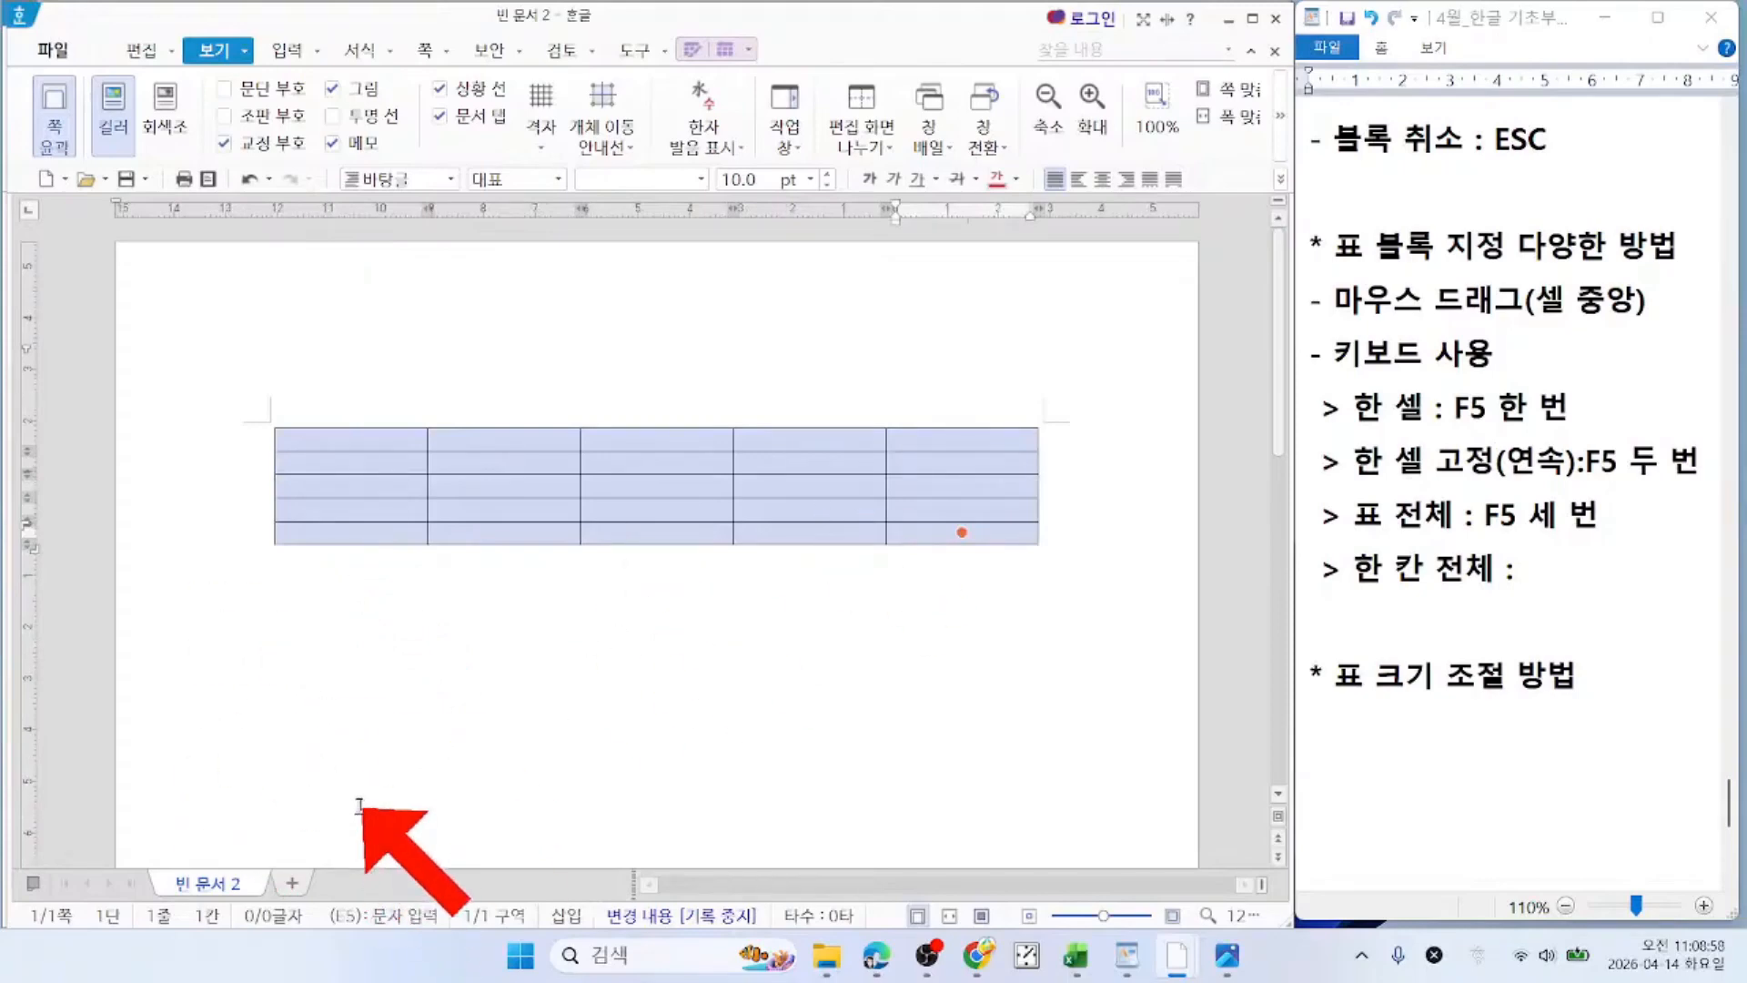
scroll(359, 801, "down", 2)
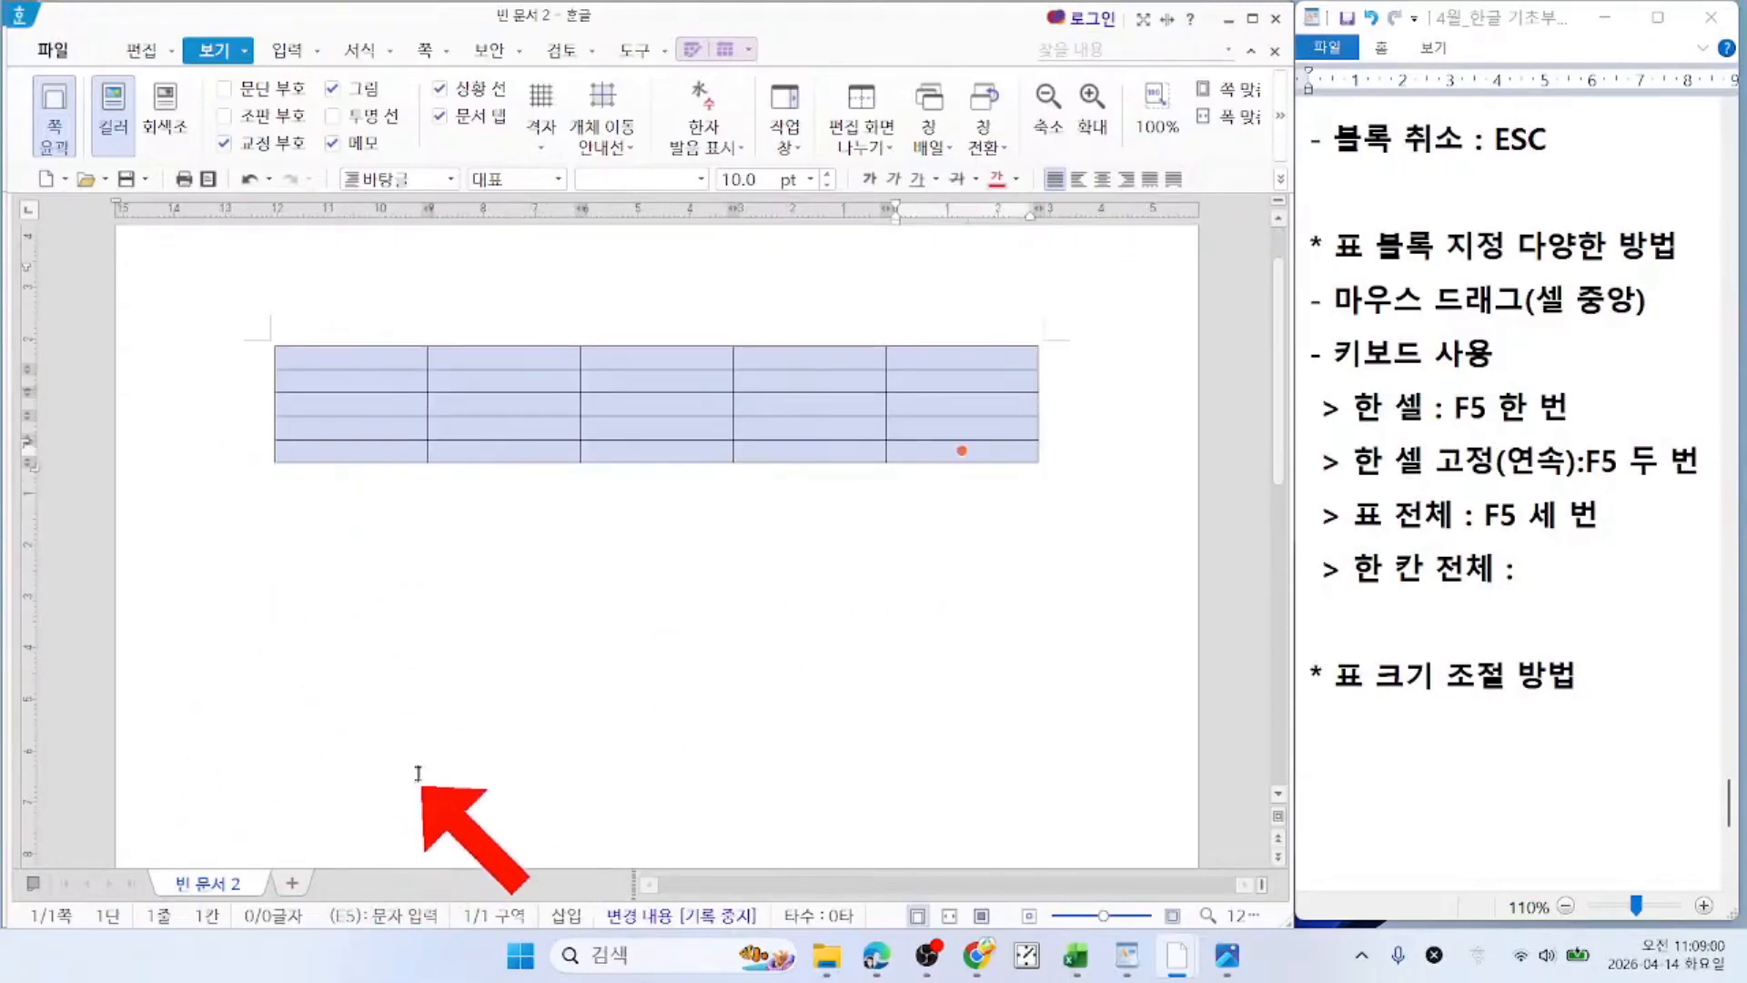
left_click_drag(344, 364, 341, 446)
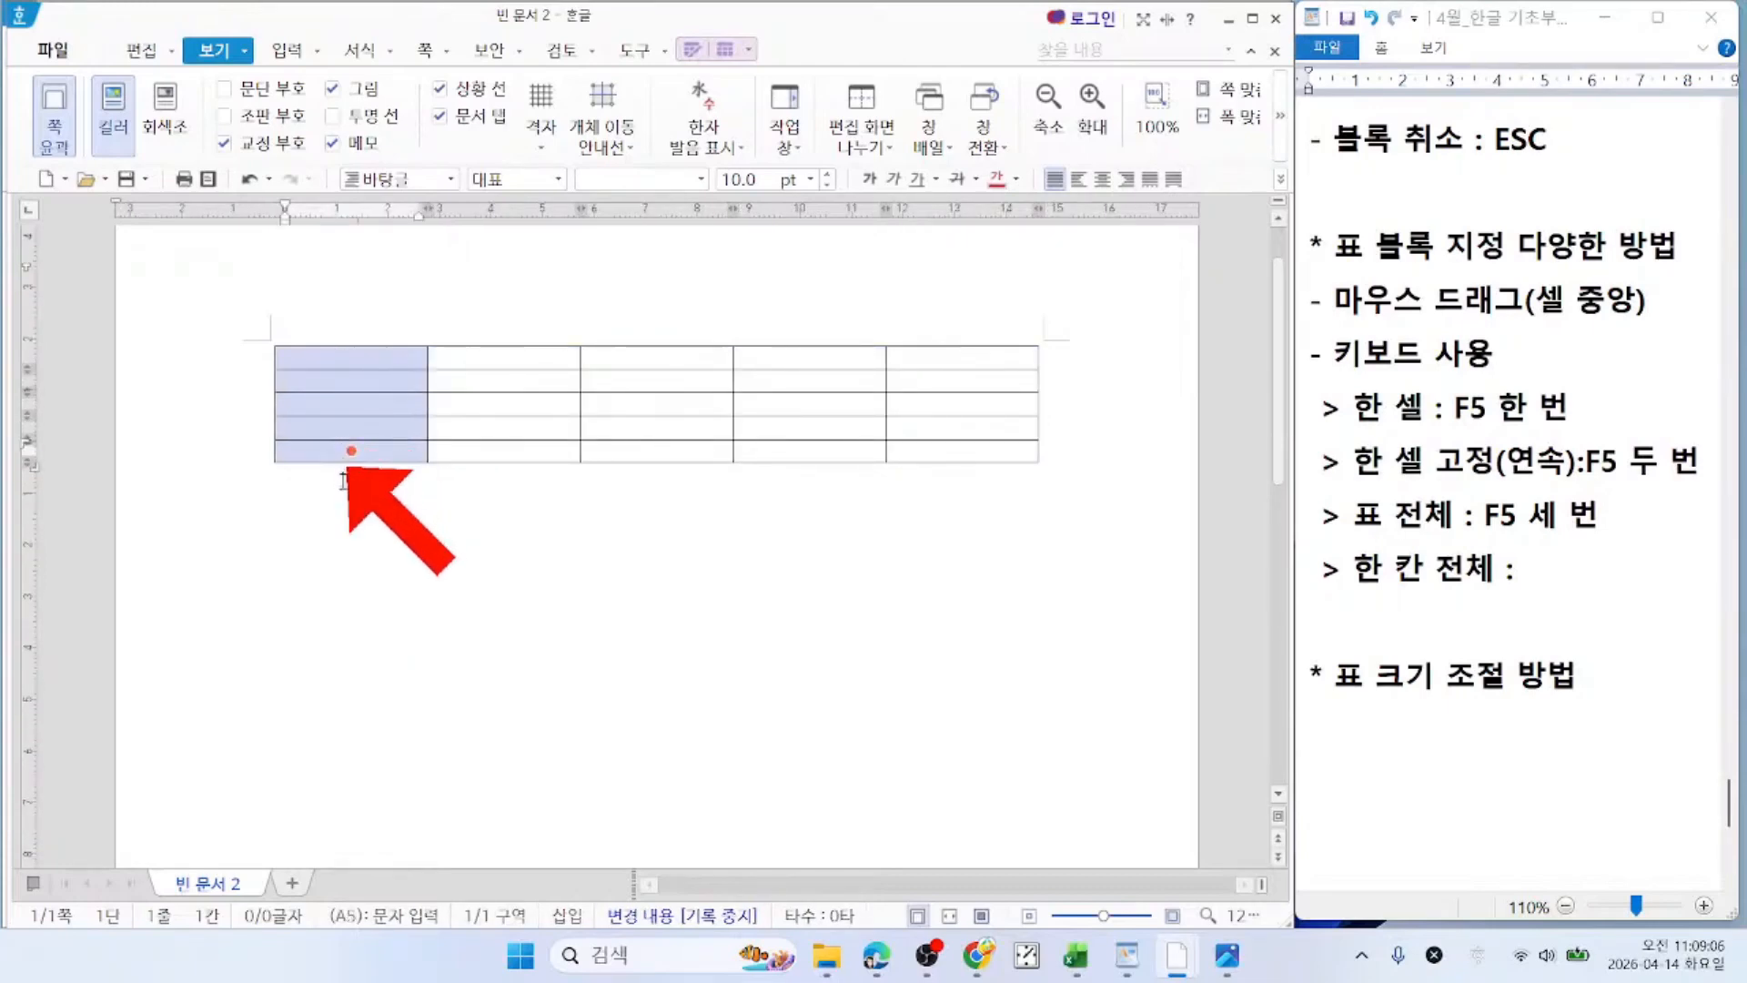
left_click(962, 450, "shift")
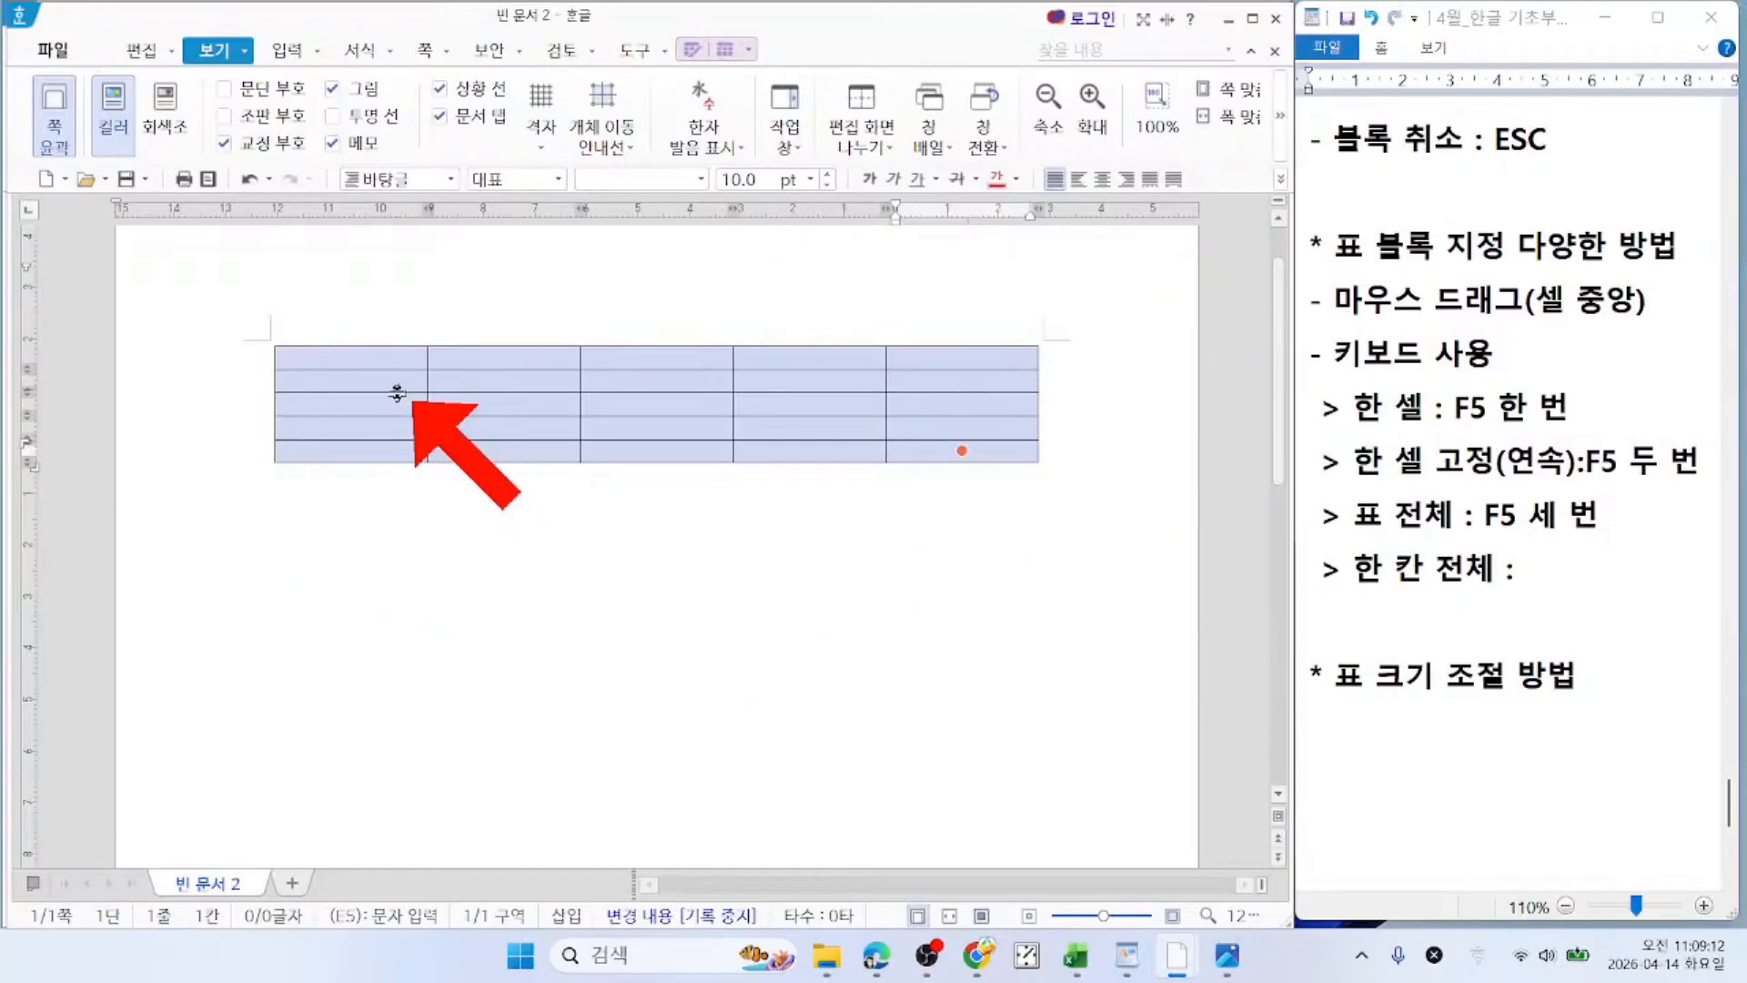
left_click(340, 358)
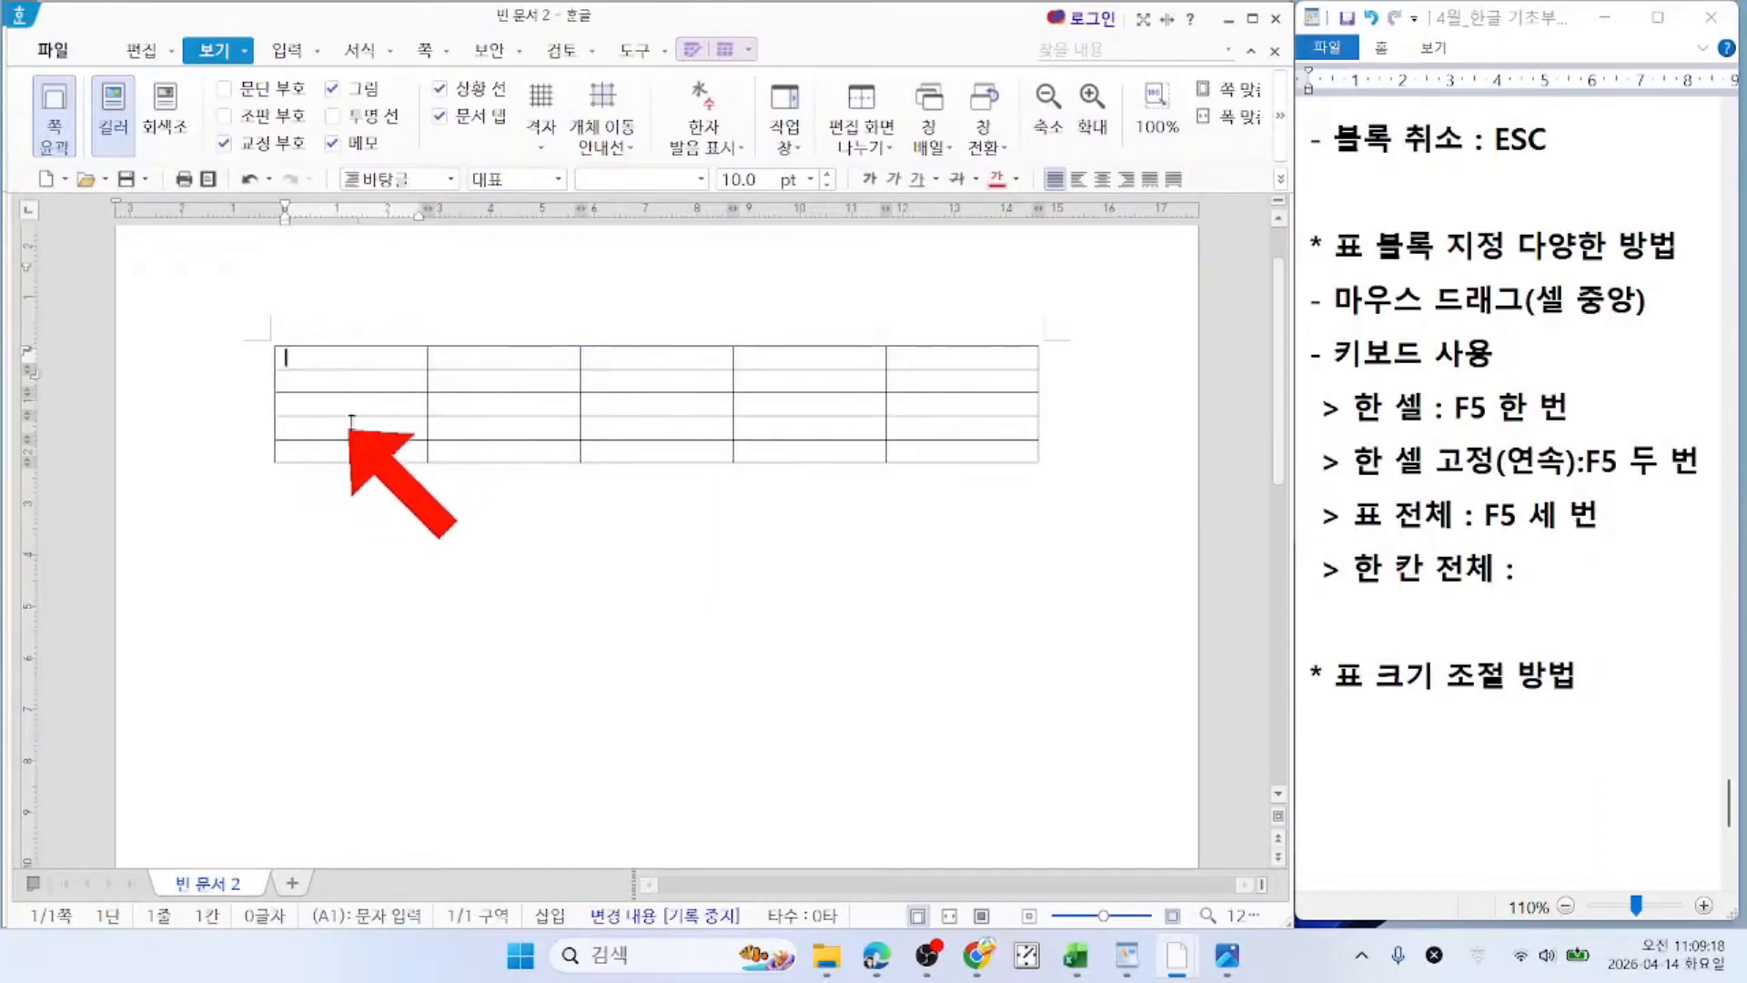
Step: Complete the column note so it reads "> 한 칸 전체 : F5, F7"
key("Hangul")
left_click(1562, 561)
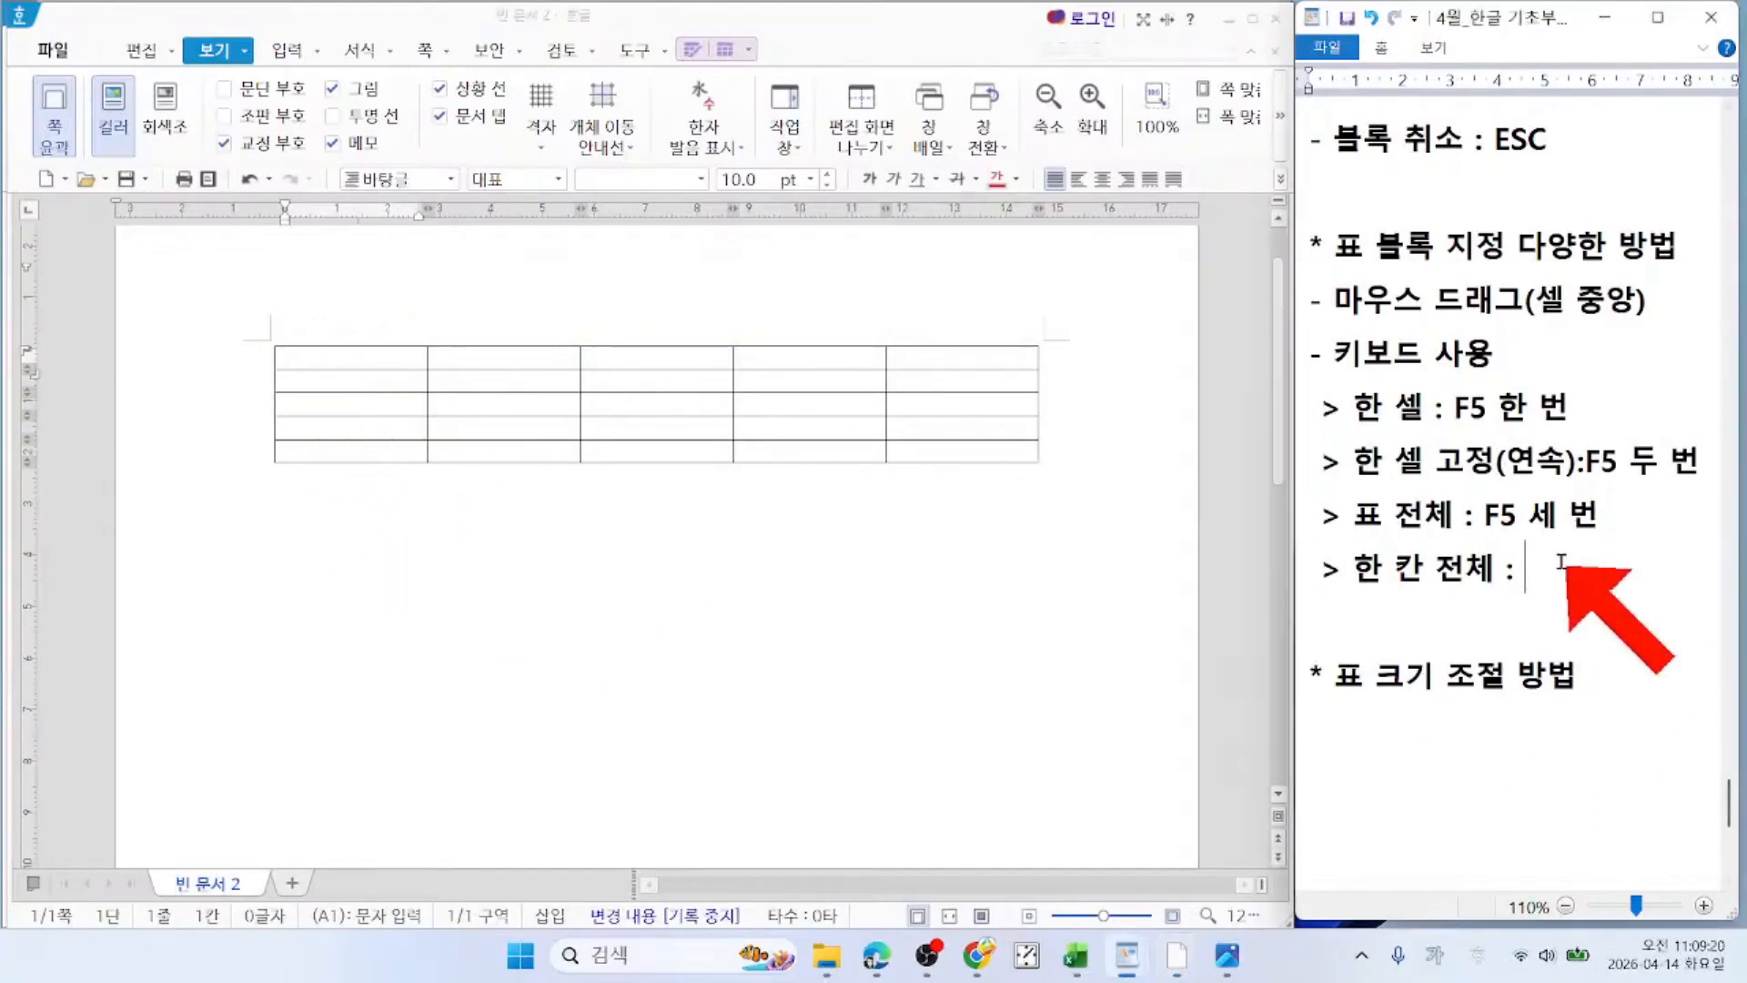
type("ㄹ")
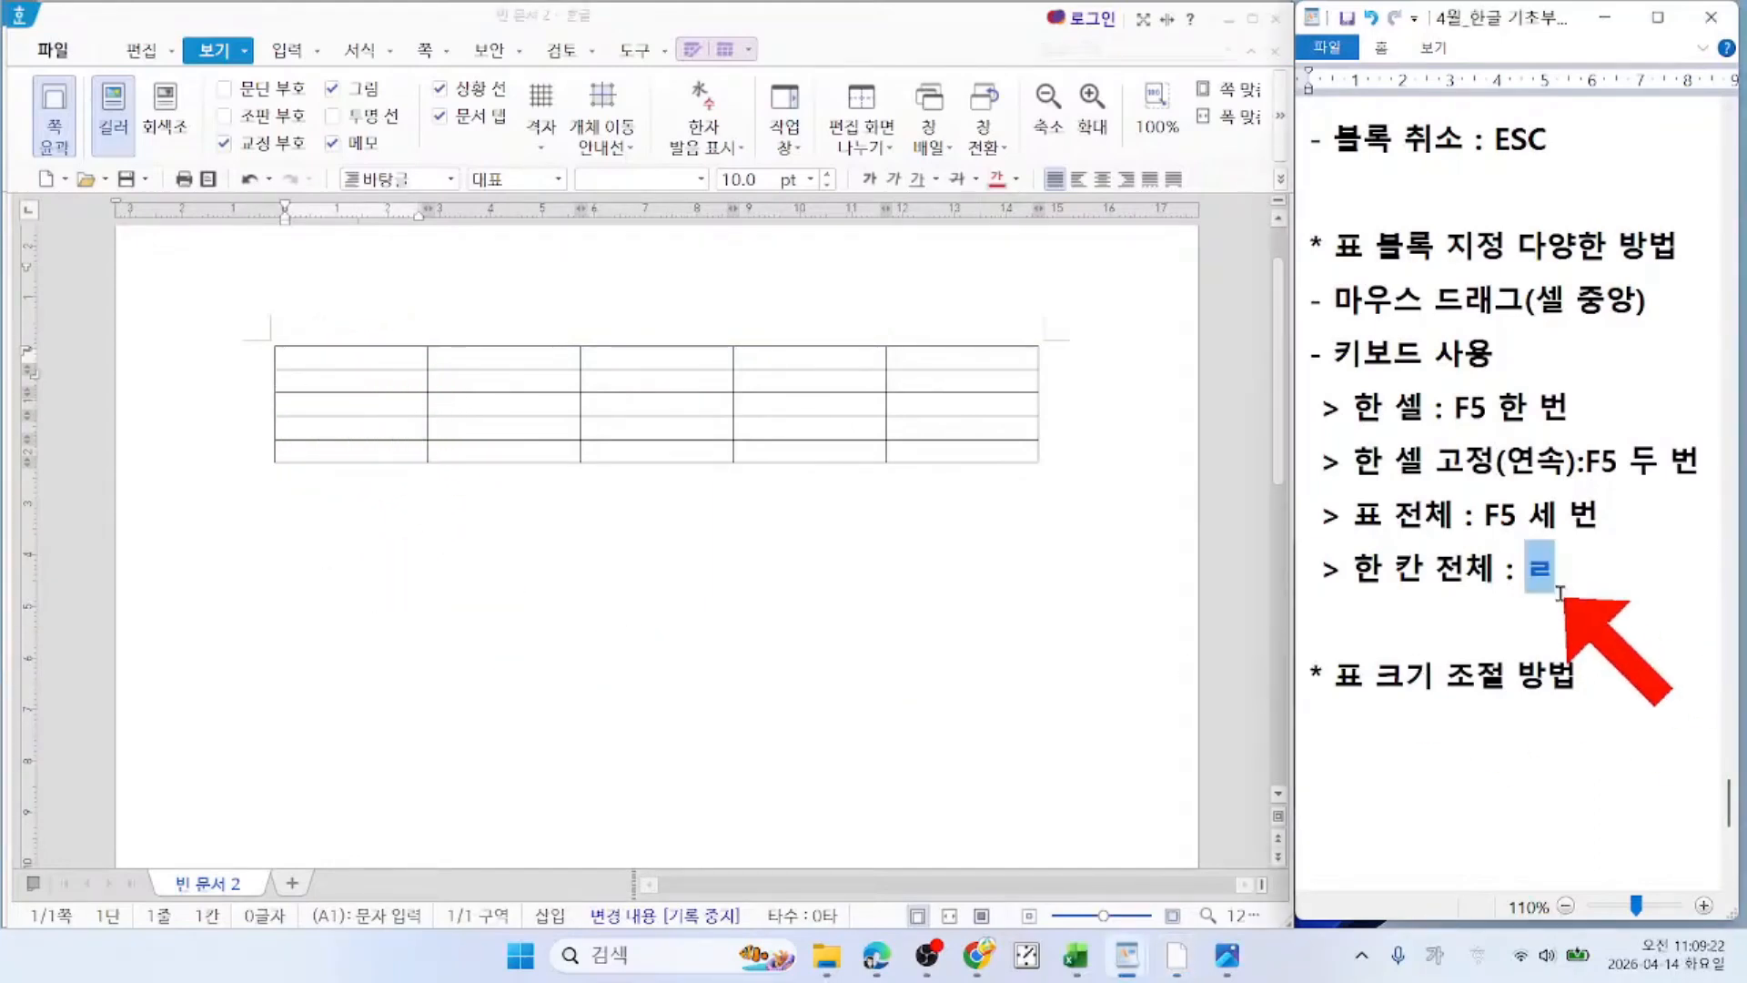
key("BackSpace")
type("F")
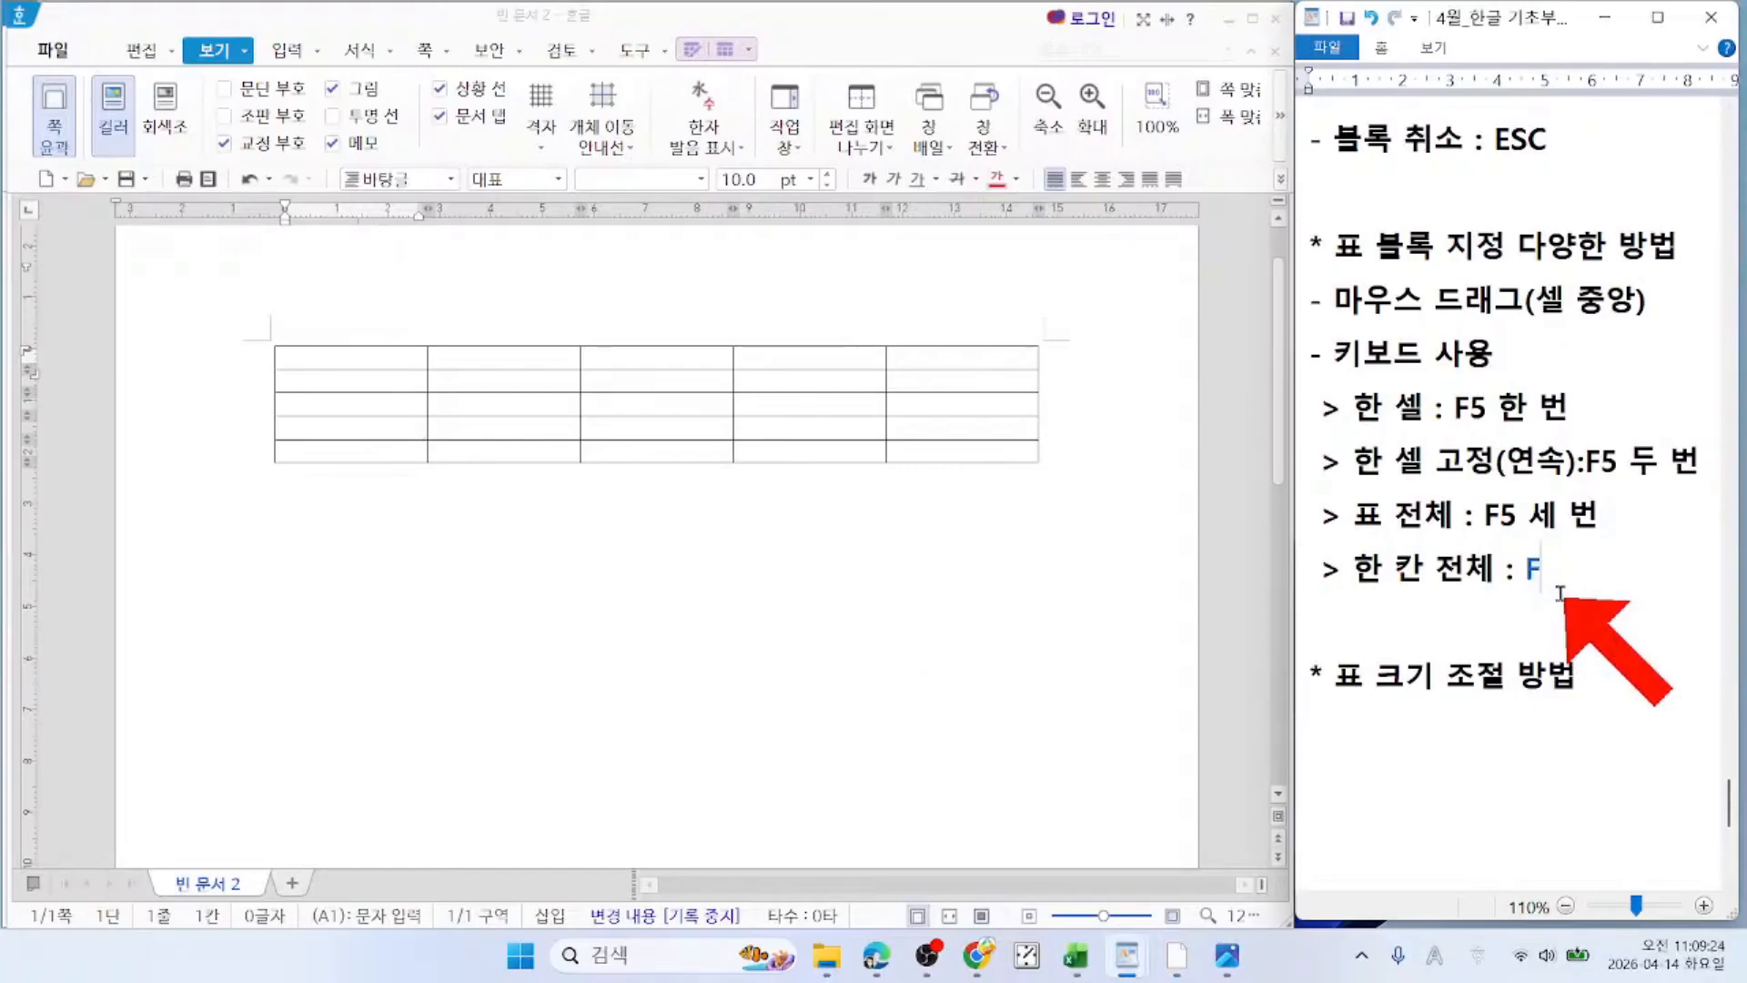
type("5 , F7")
key("Delete")
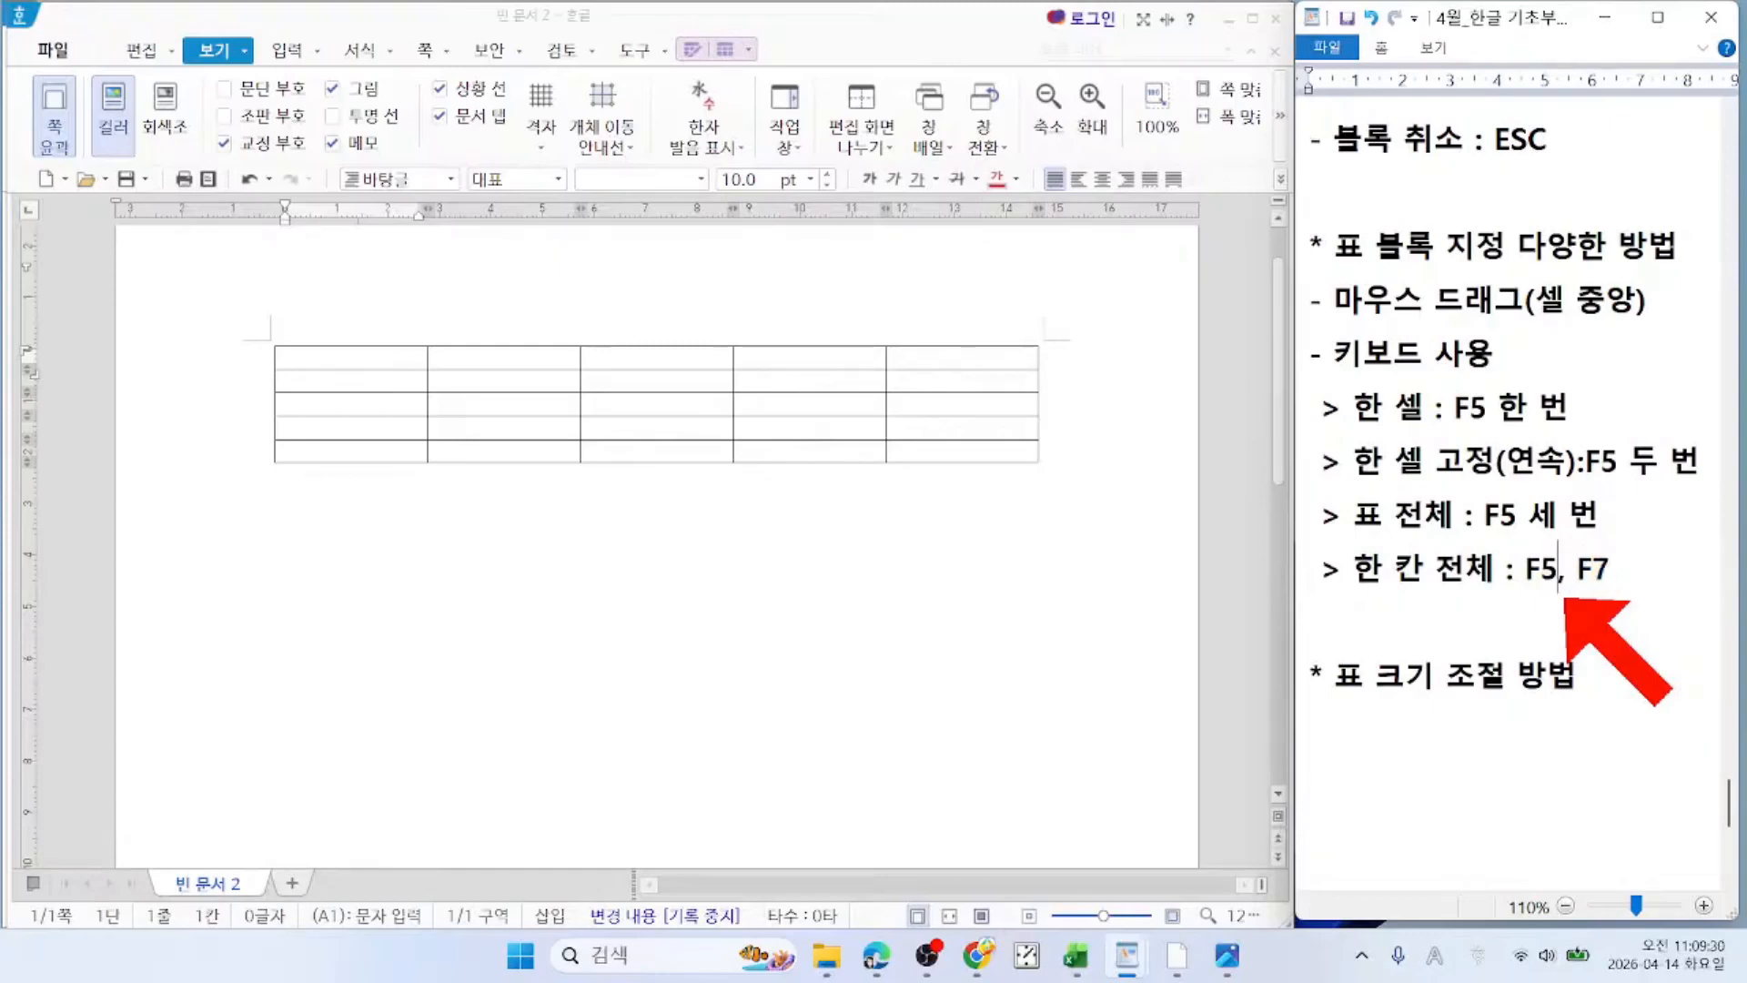
Step: Place the cursor in the table's first cell, view the function keys in the keyboard picture, and return to the document
left_click(358, 367)
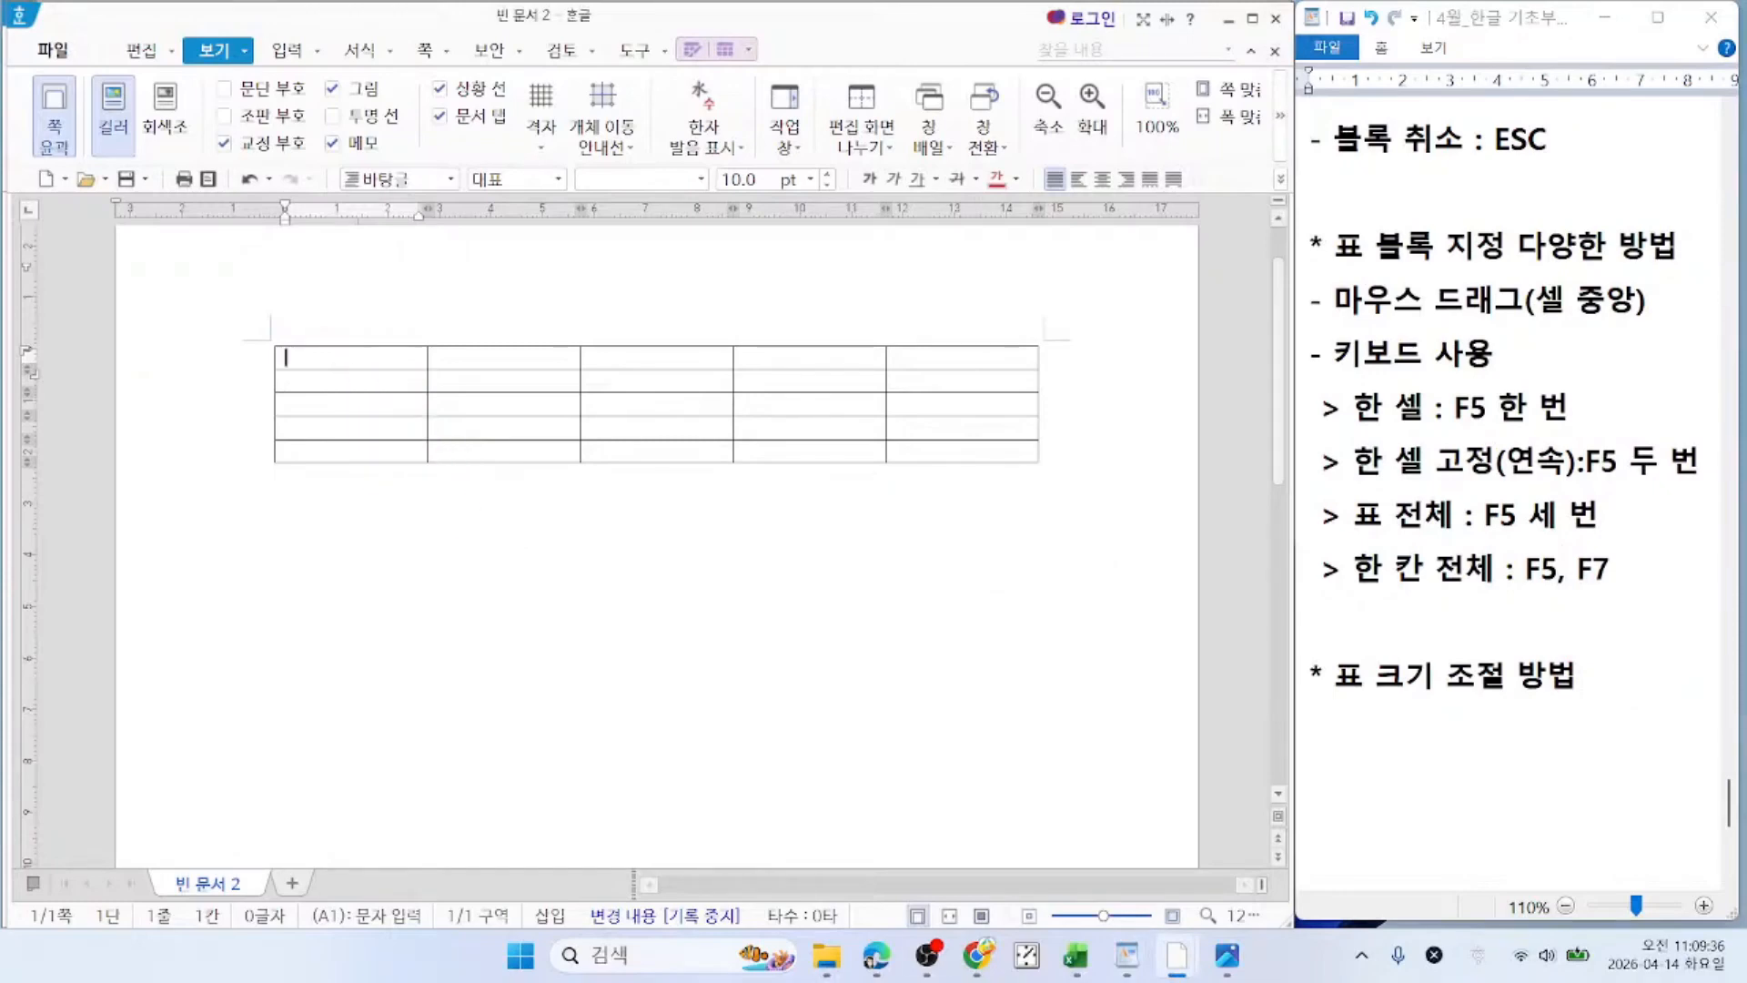
left_click(1227, 954)
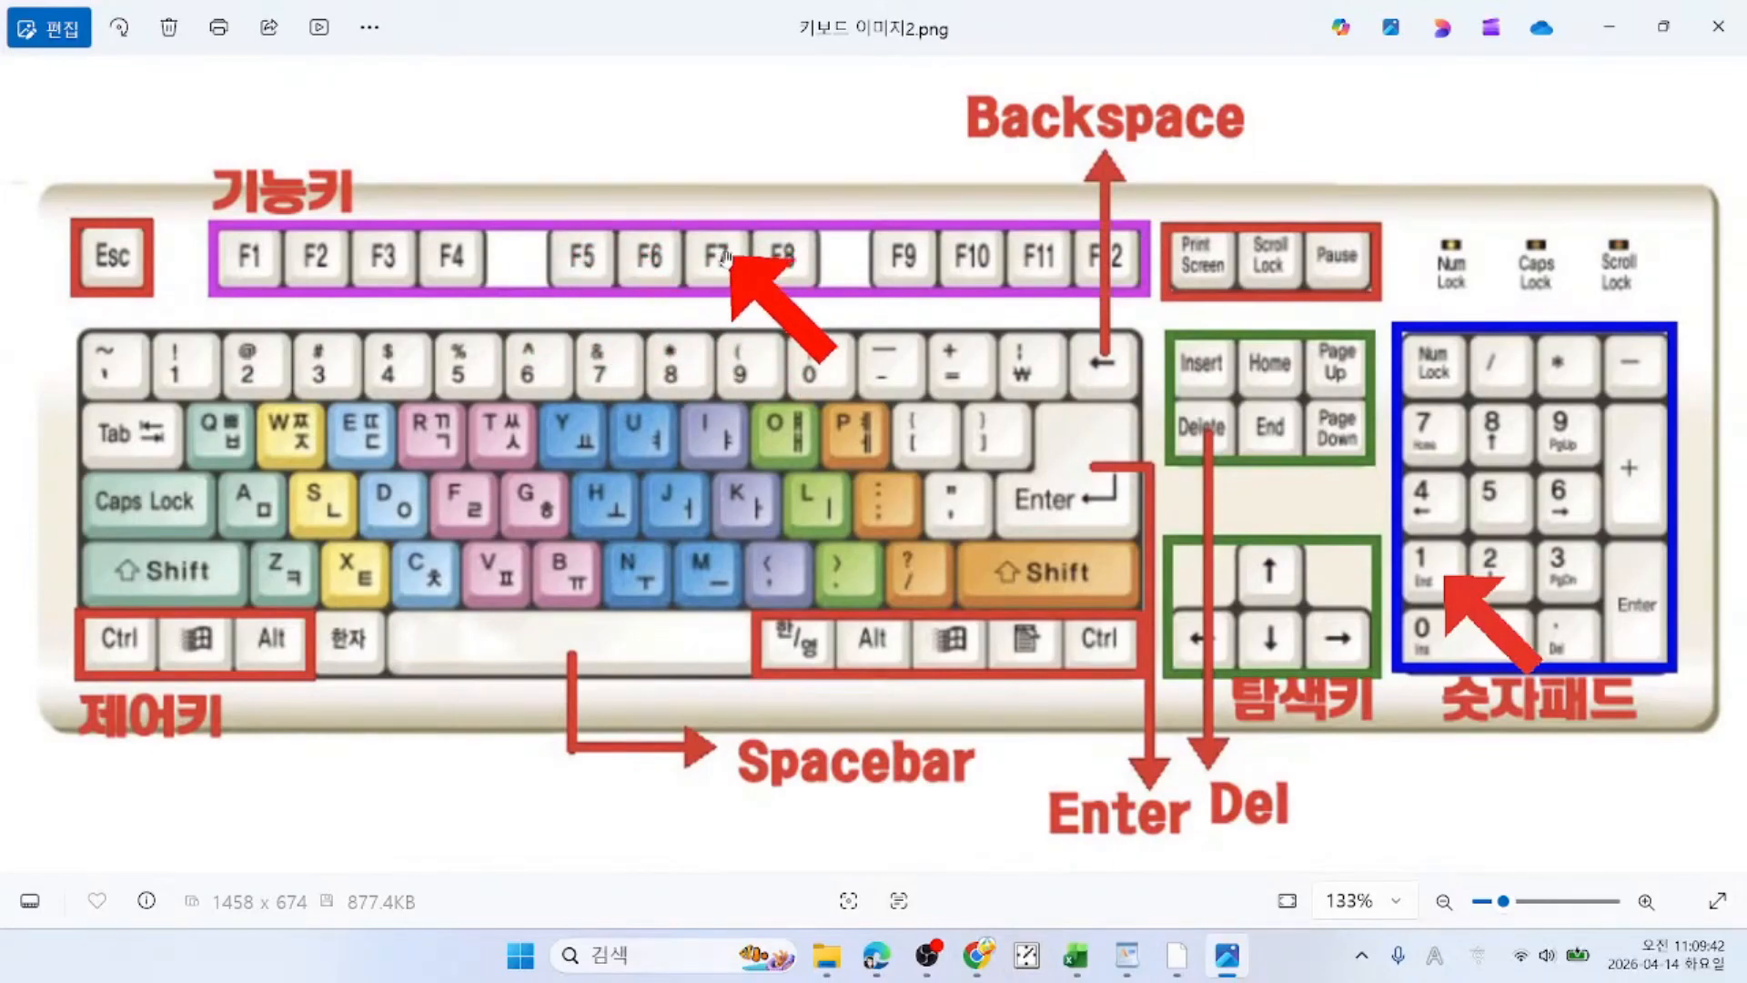
left_click(1610, 33)
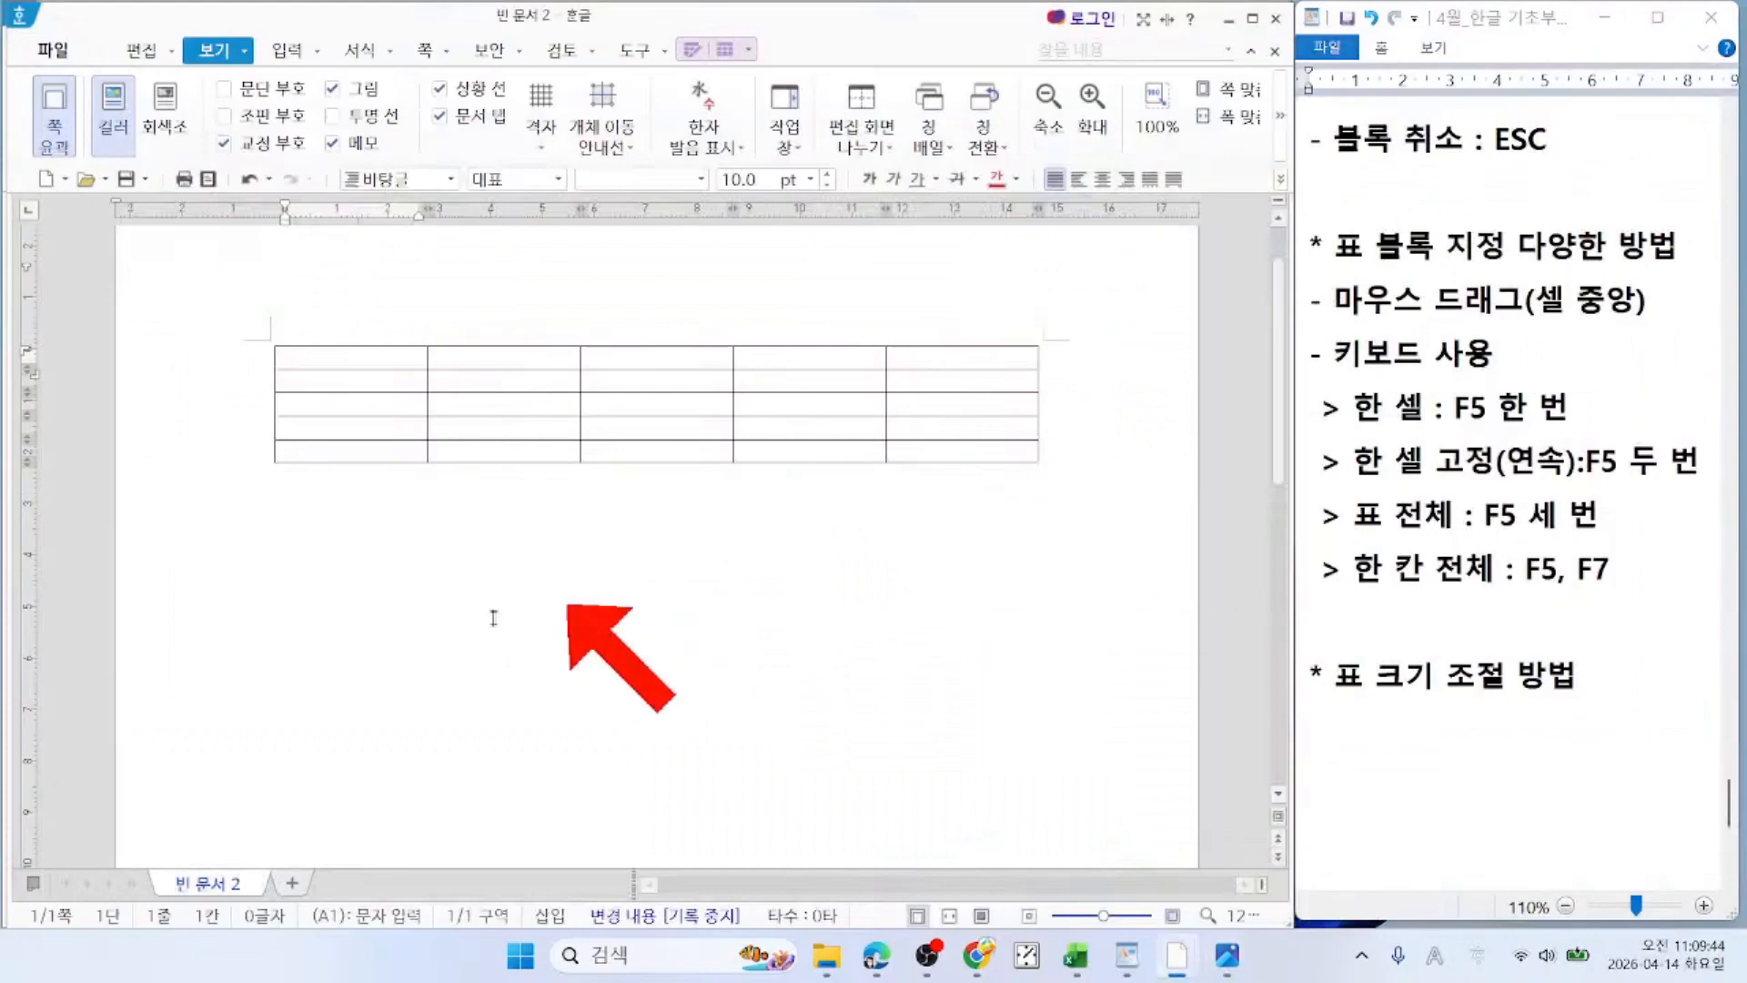
Step: Block the first cell, extend the block to its whole column, cancel it, and return to the first cell
key("F5")
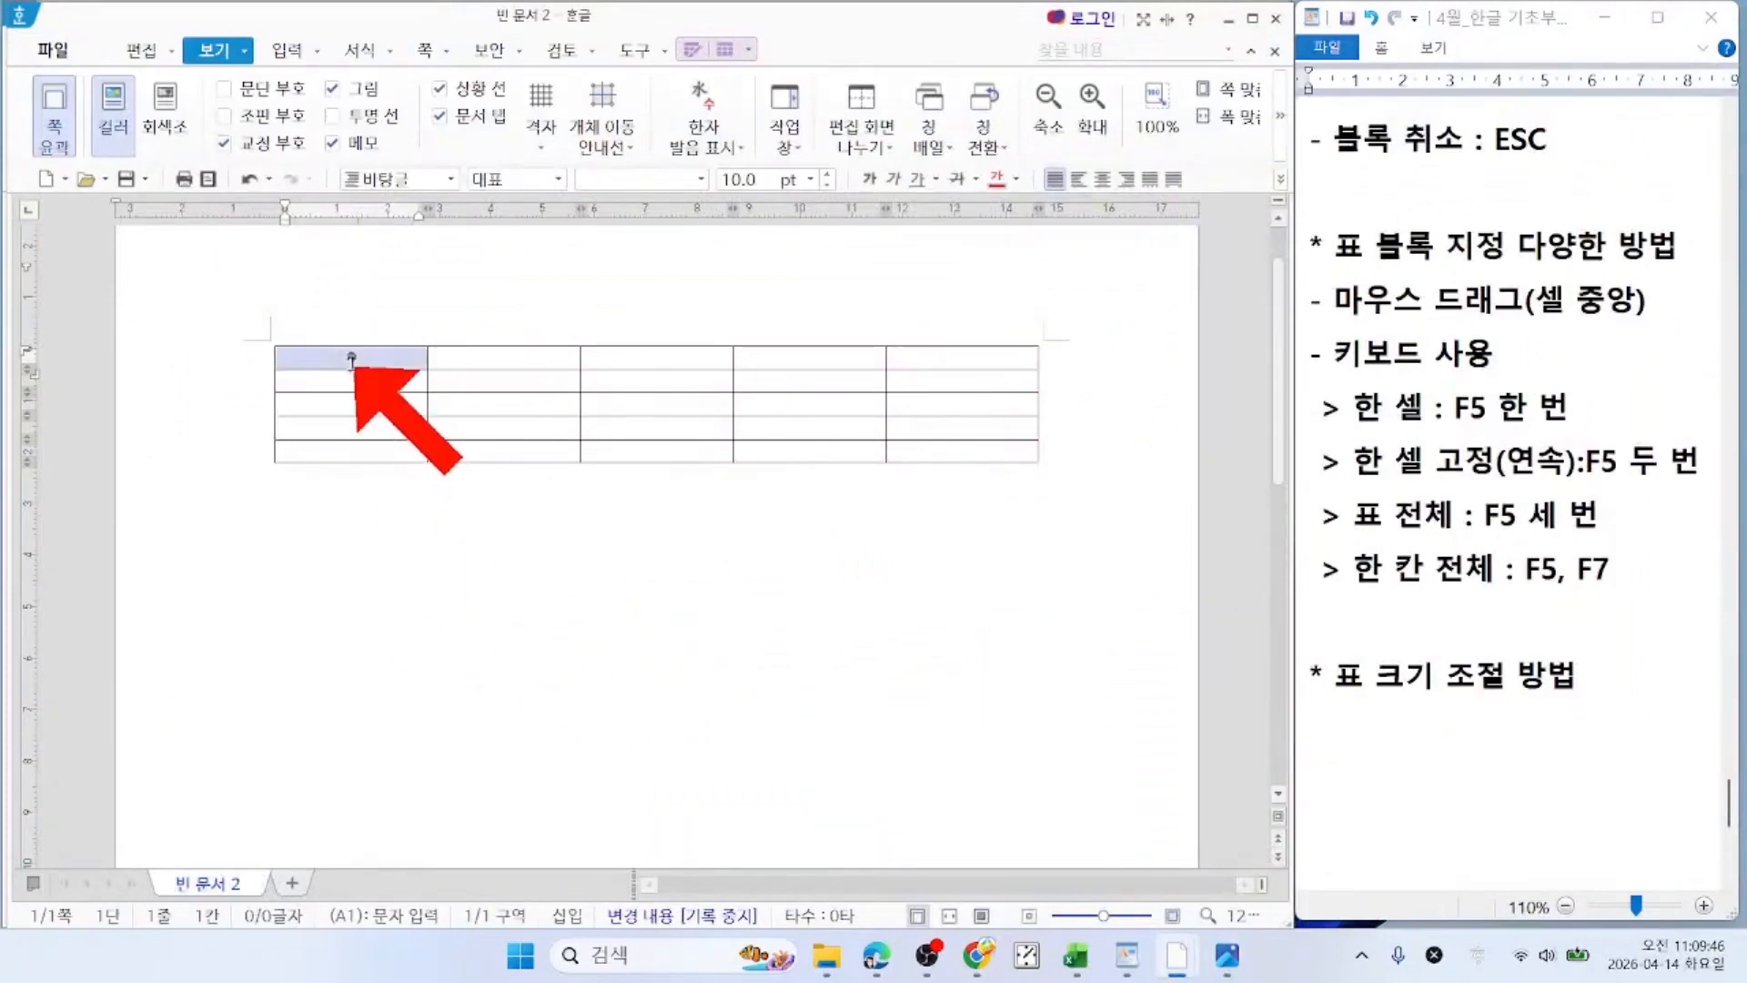
key("F7")
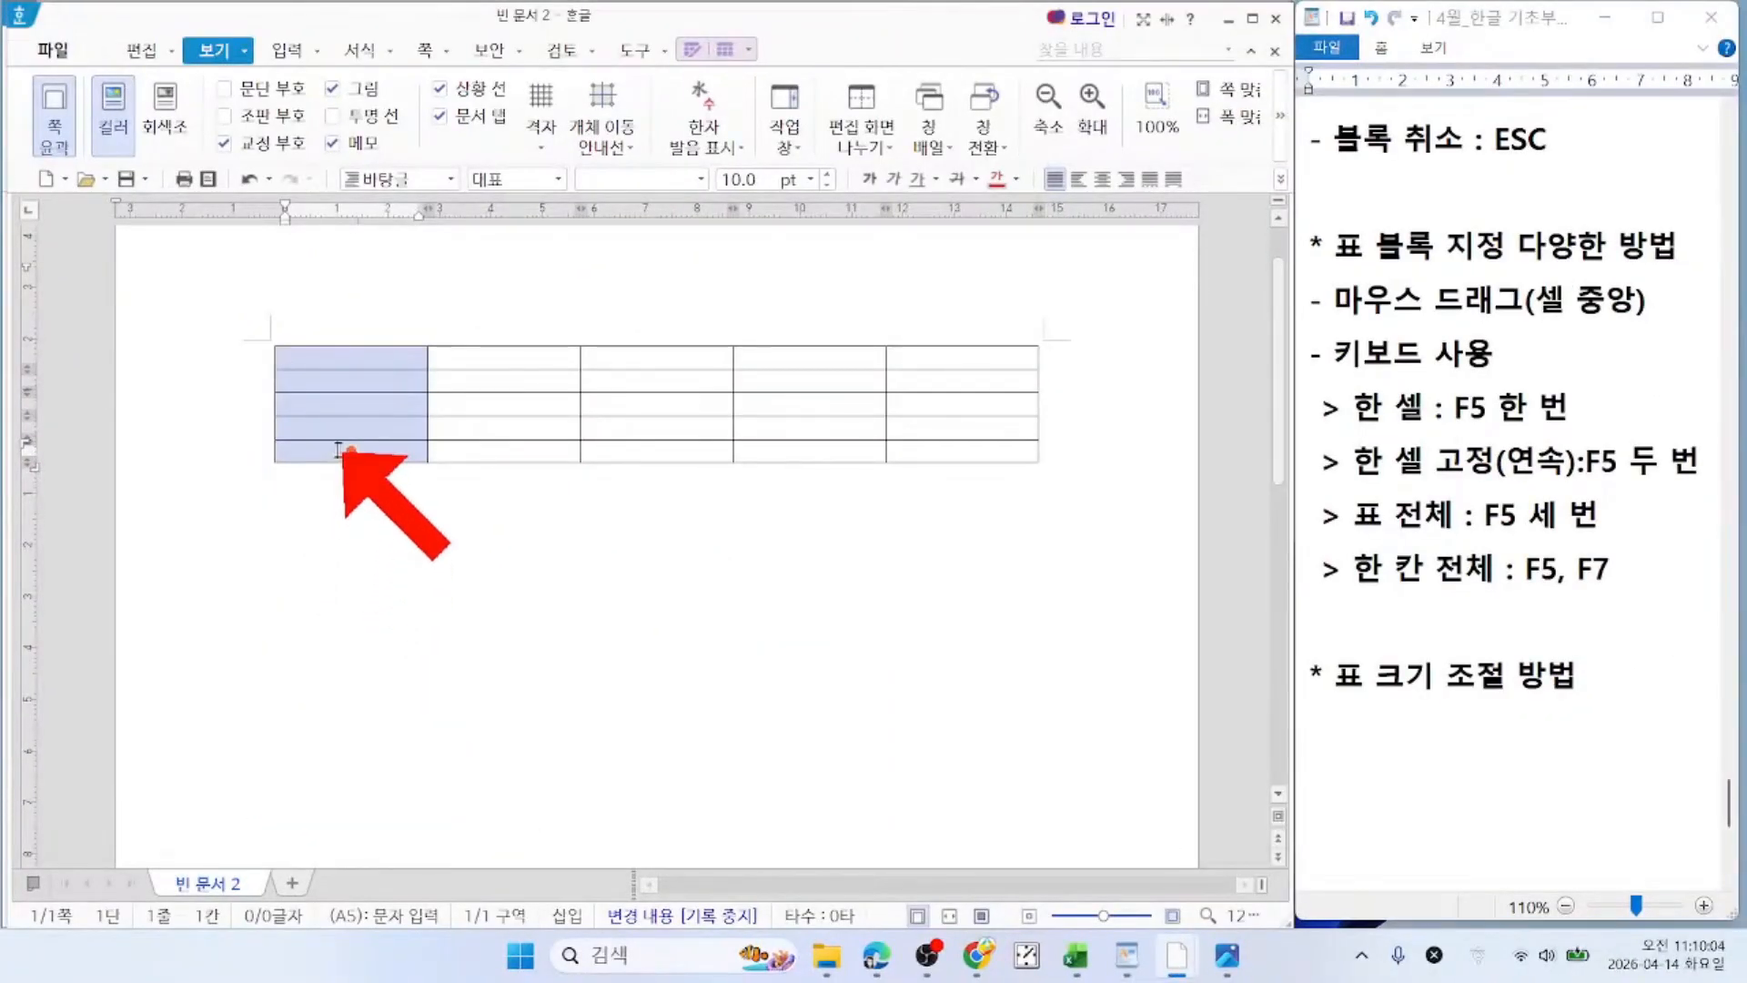
key("Escape")
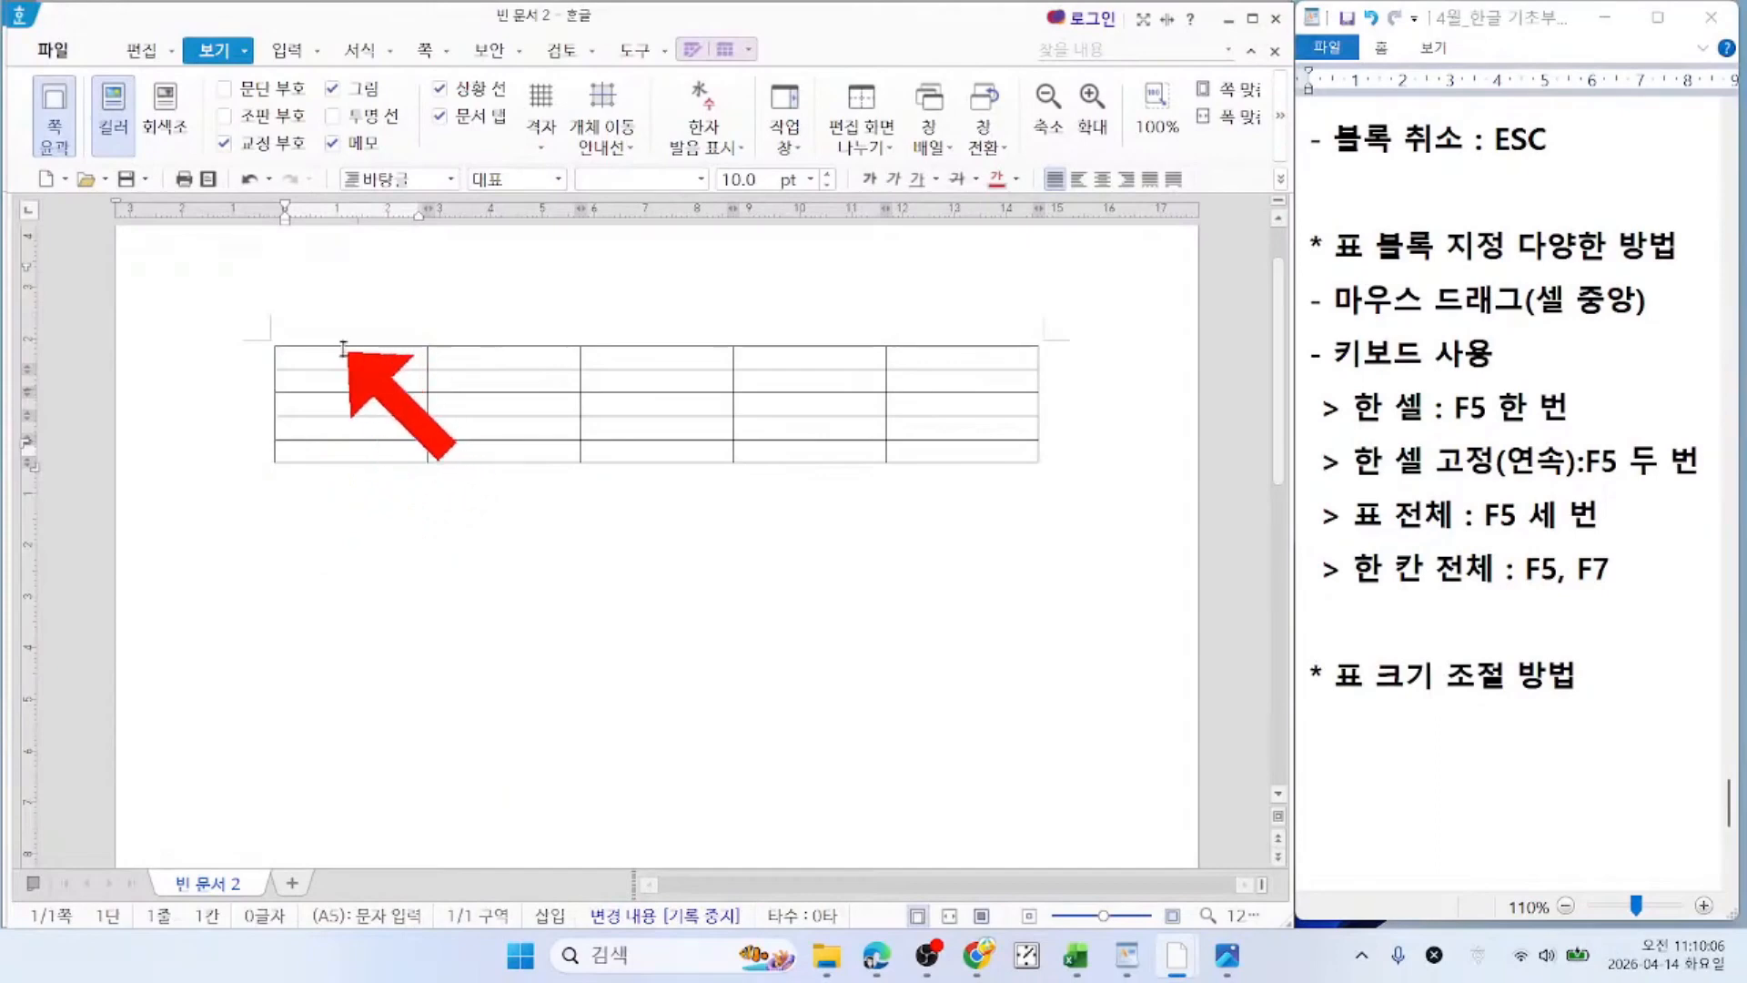
left_click(343, 350)
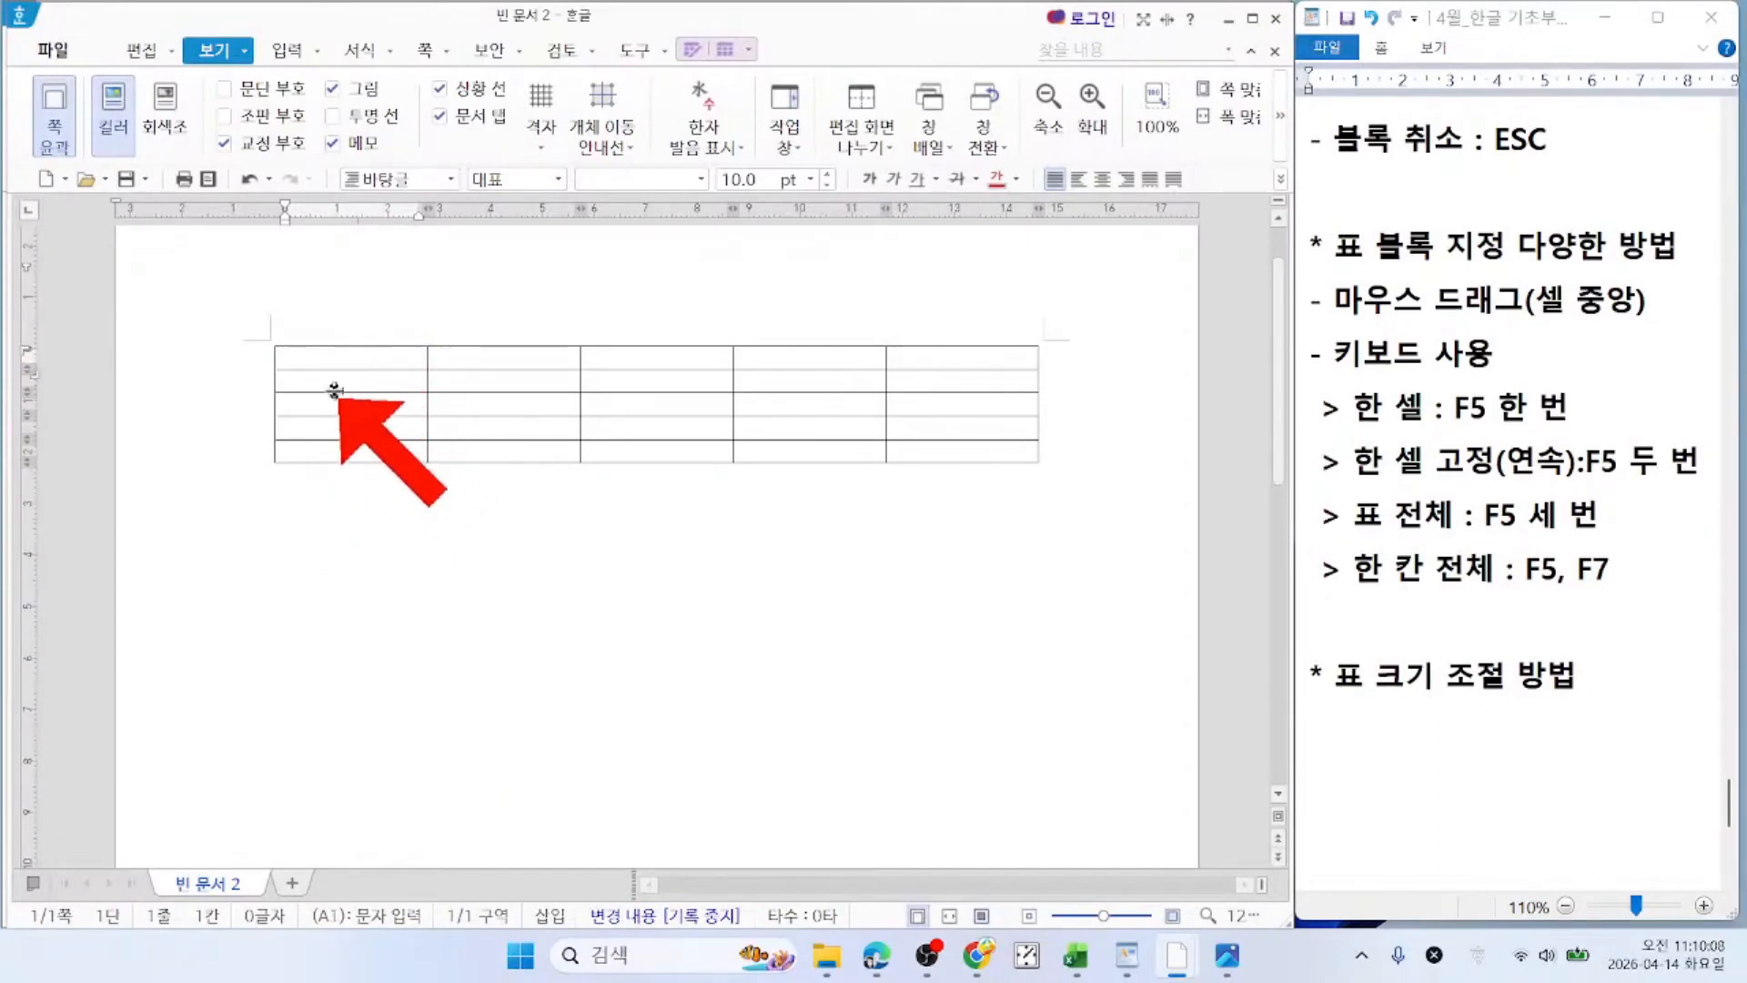
Step: Block the whole table from its first cell to its last cell, and return the cursor to the first cell
left_click_drag(373, 357, 962, 450)
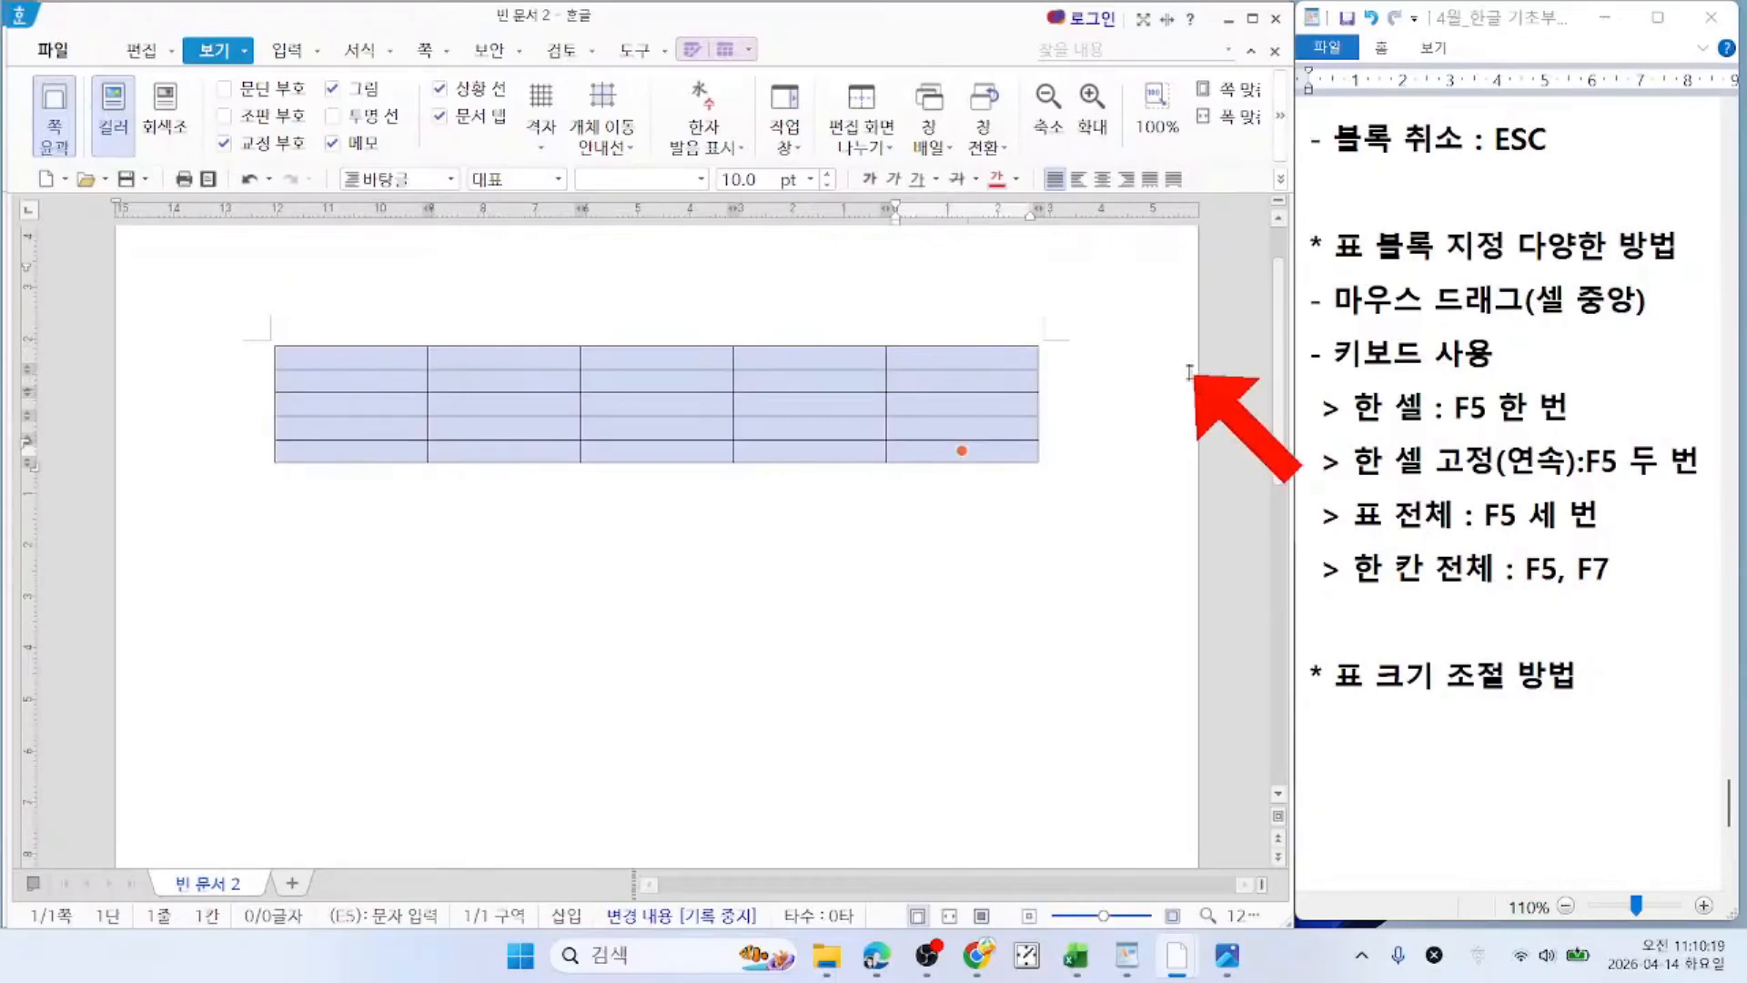
left_click_drag(1190, 372, 348, 358)
left_click(349, 359)
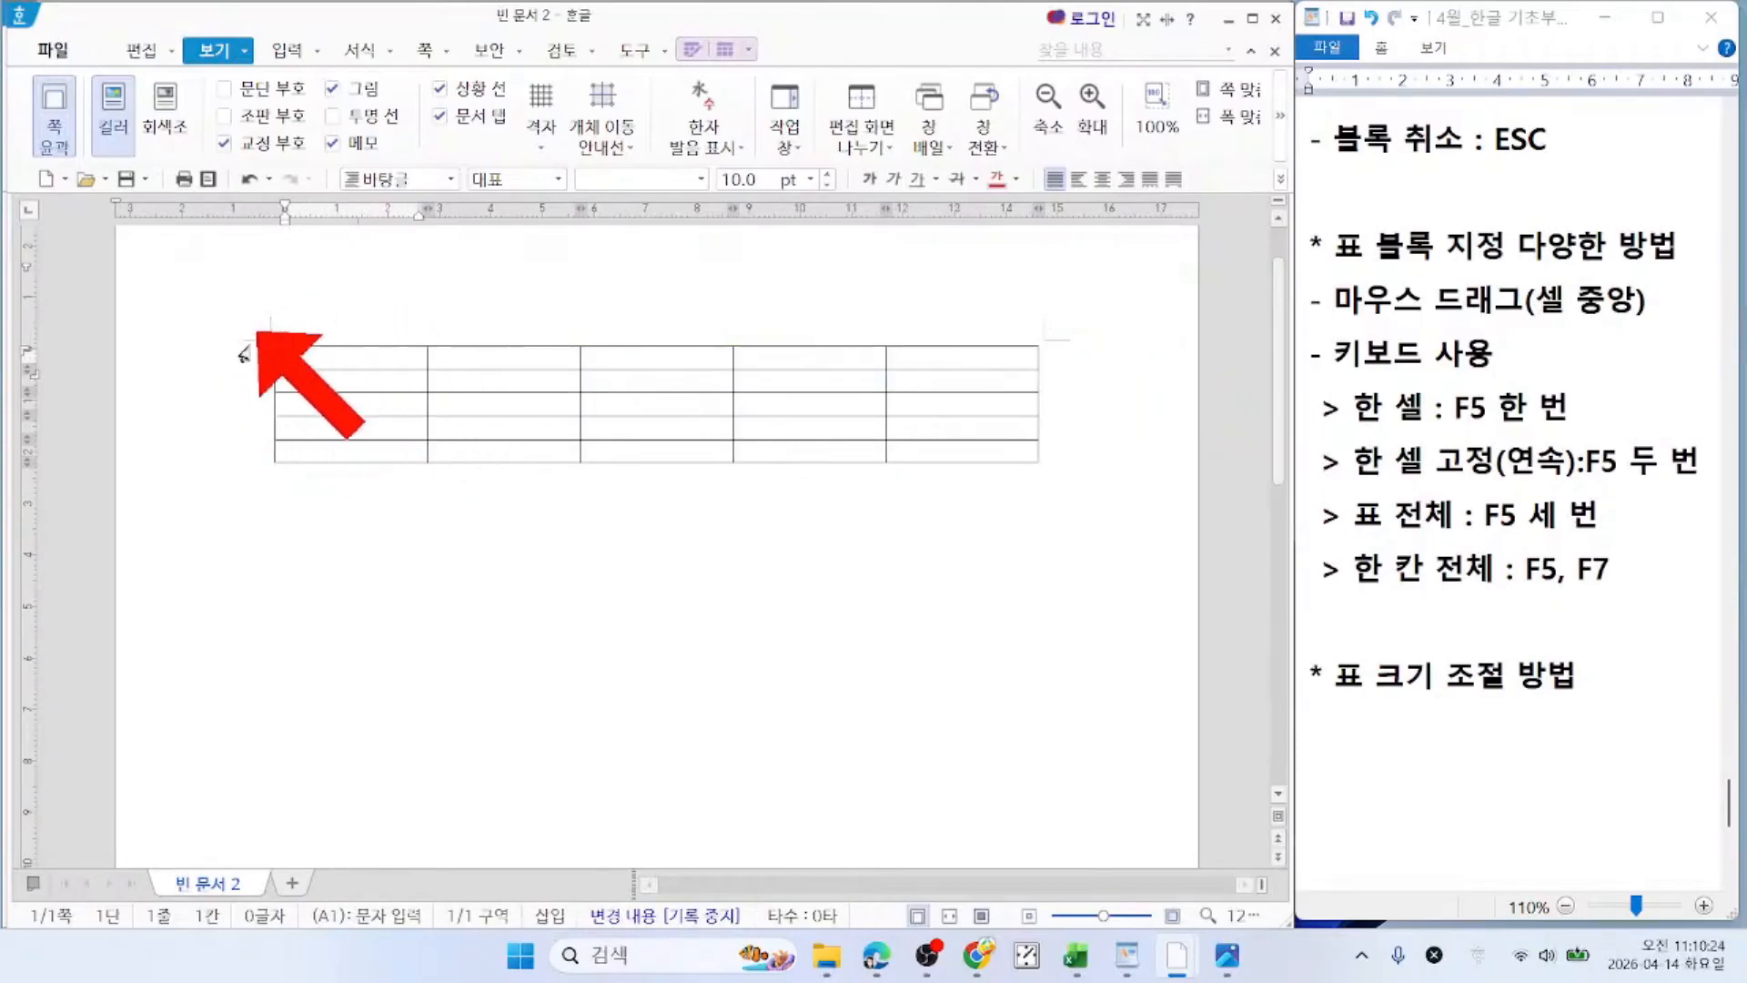
left_click(334, 356)
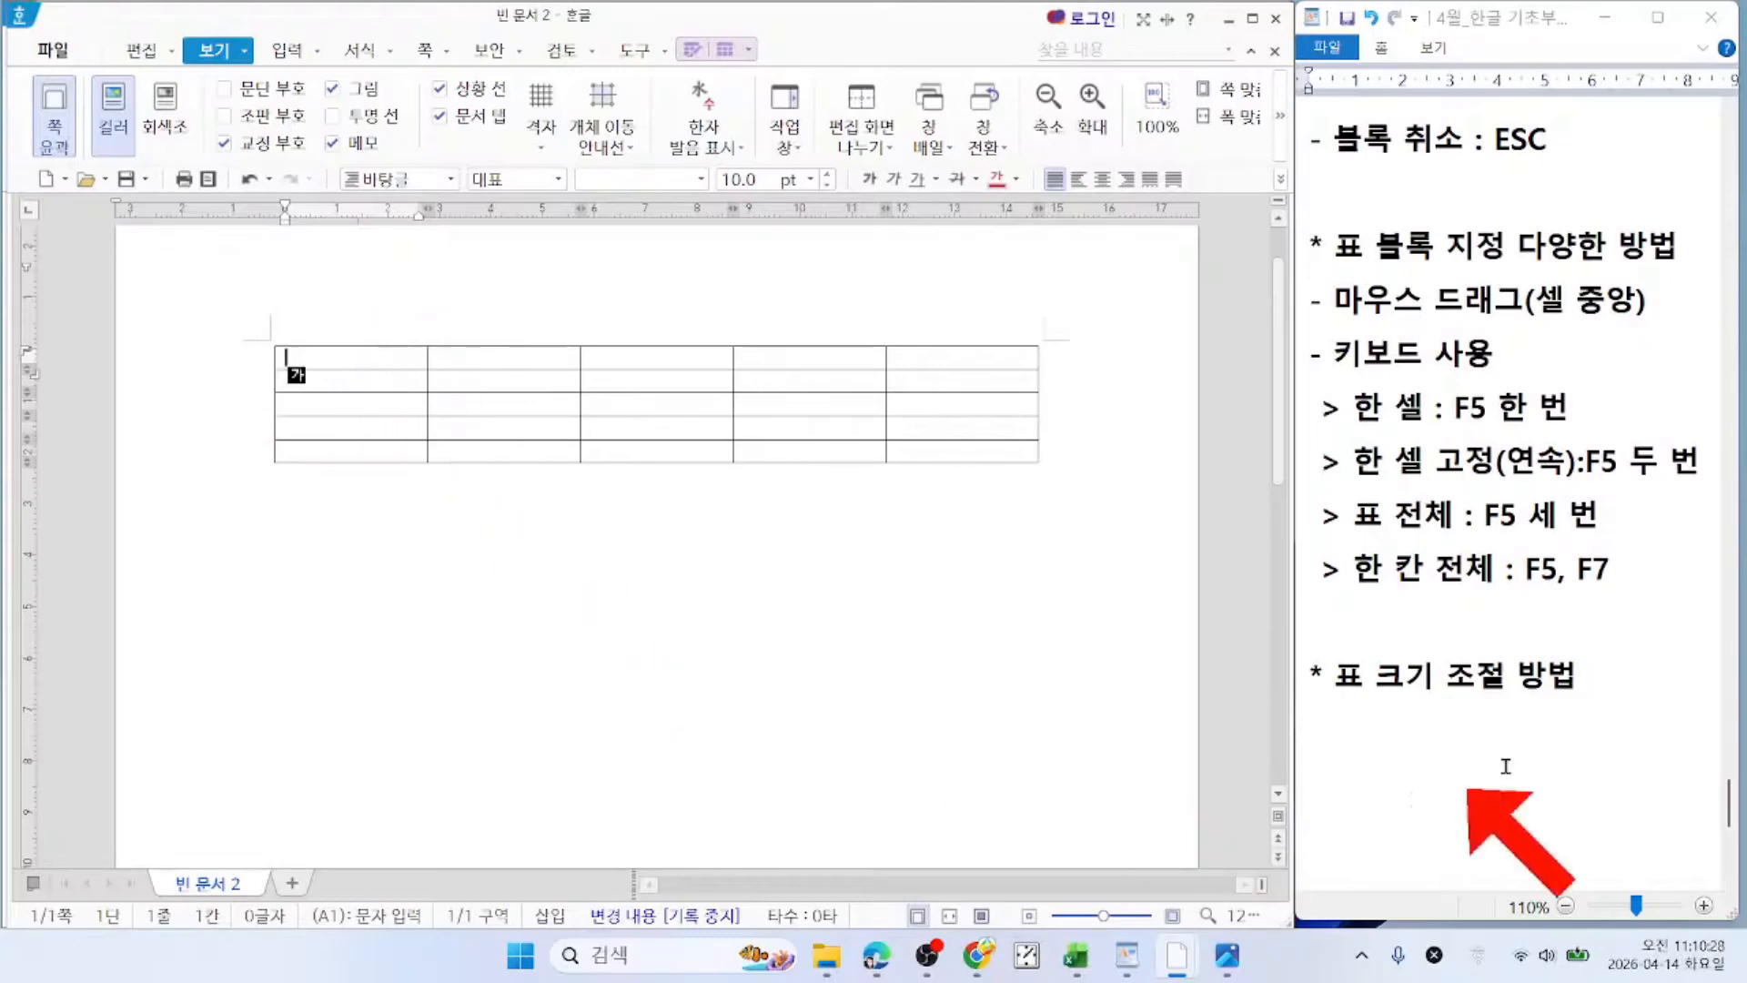
Step: Add the note line "> 한 줄 전체 : F5, F8" below the "한 칸 전체" line
left_click(1565, 569)
left_click(1650, 580)
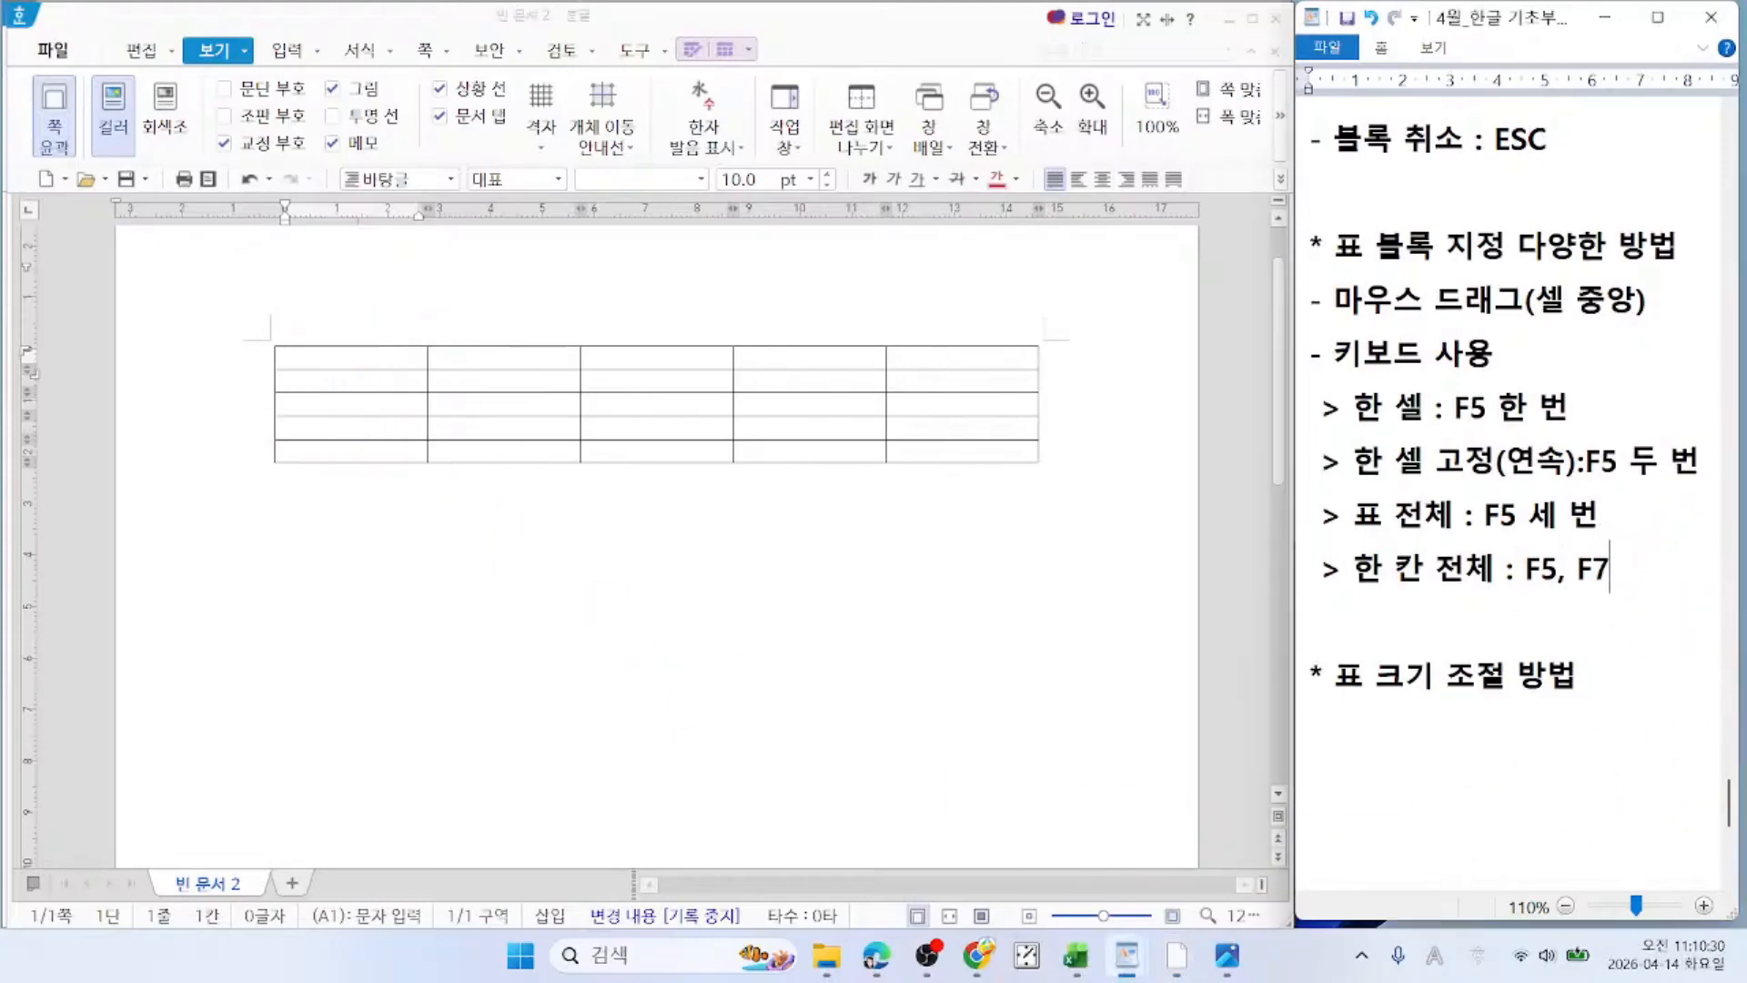
key("Return")
type(">gk")
key("BackSpace")
key("BackSpace")
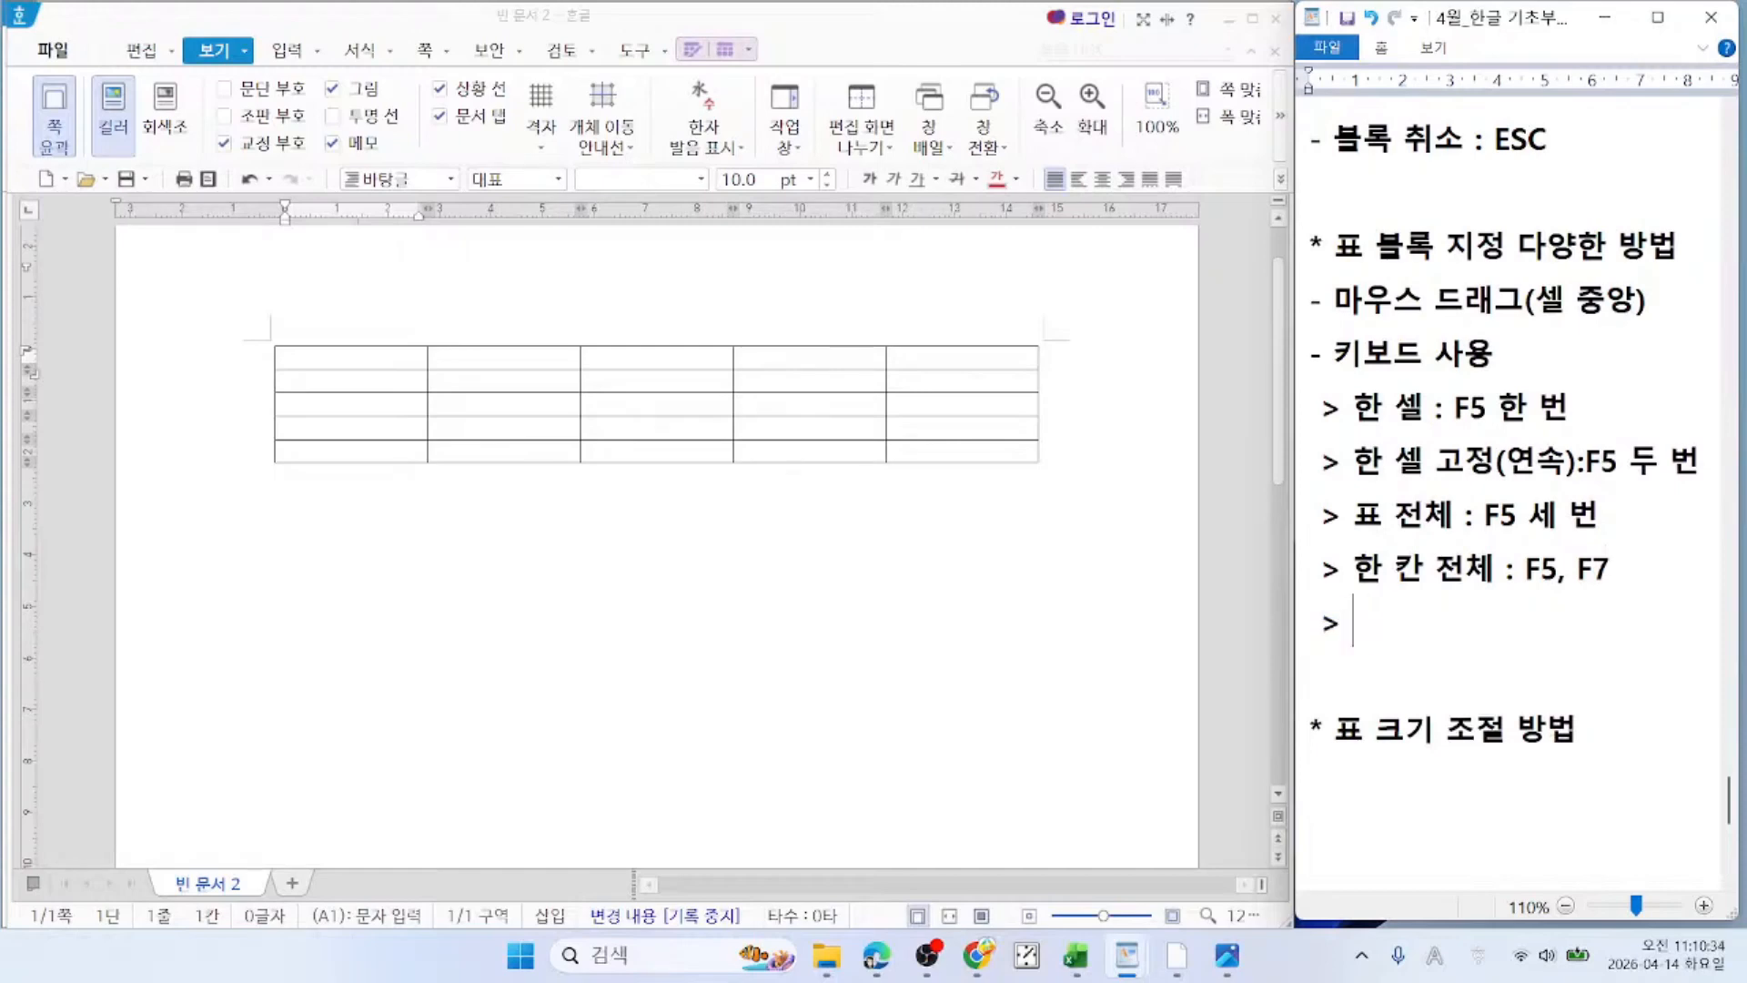
type("한 줄")
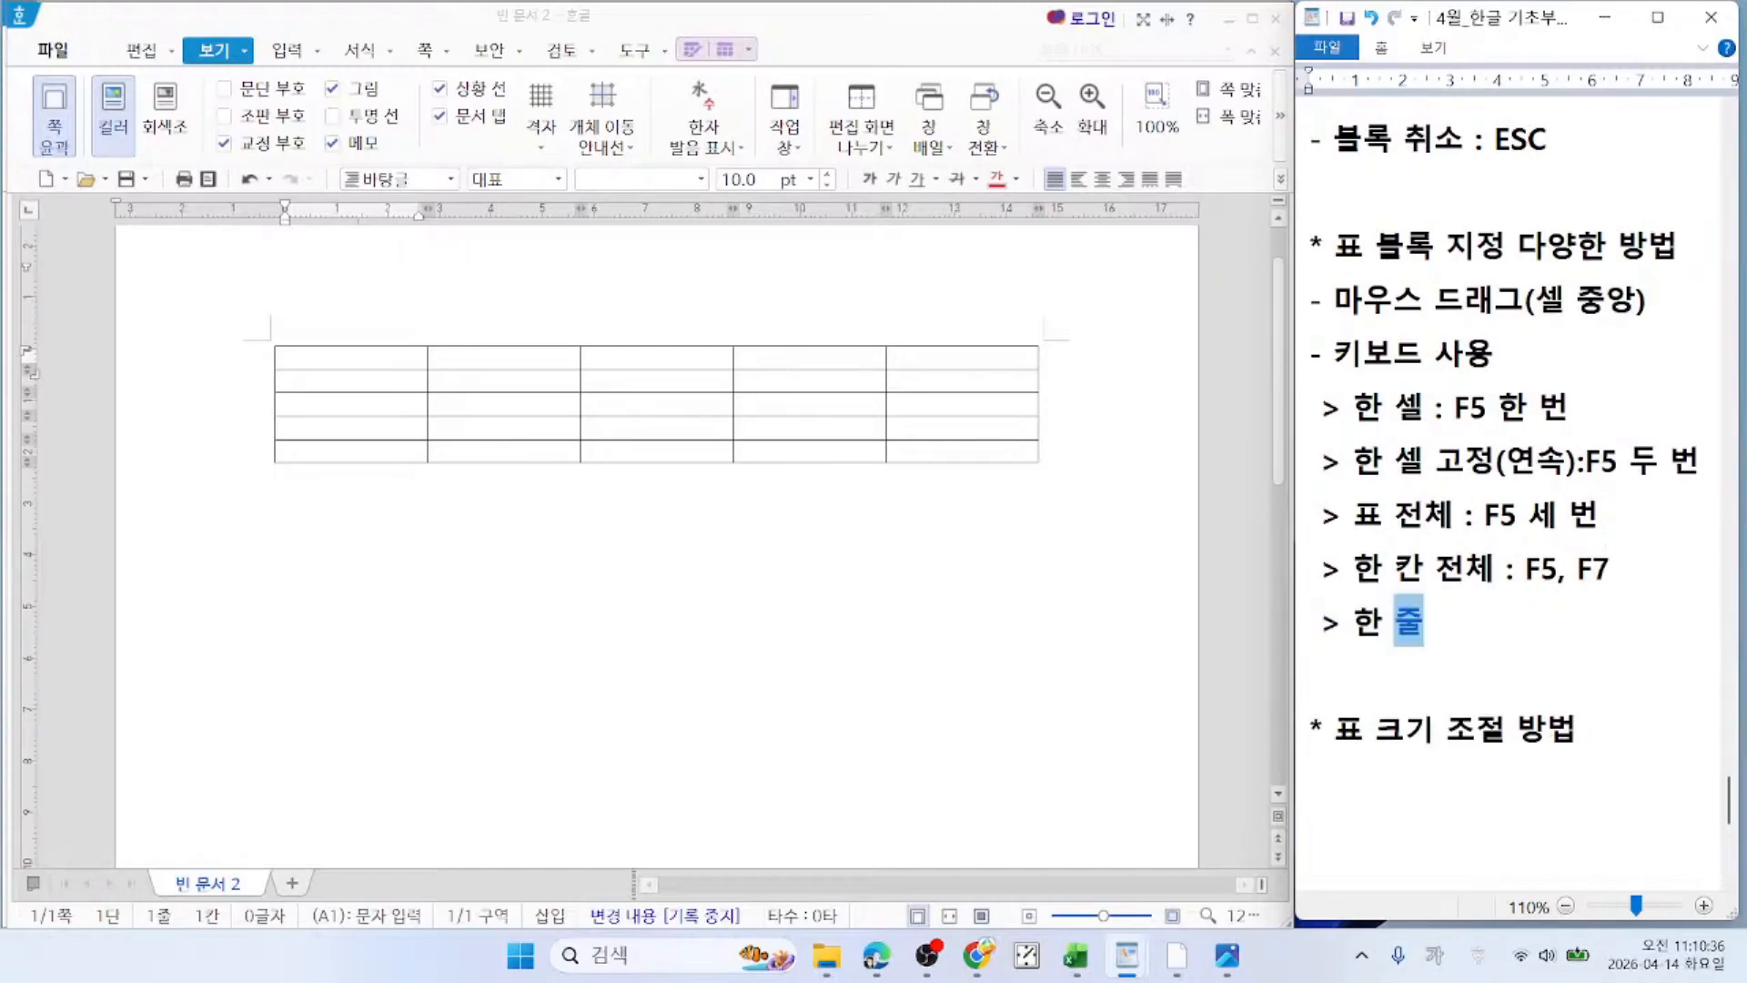
type(" 전체 : F")
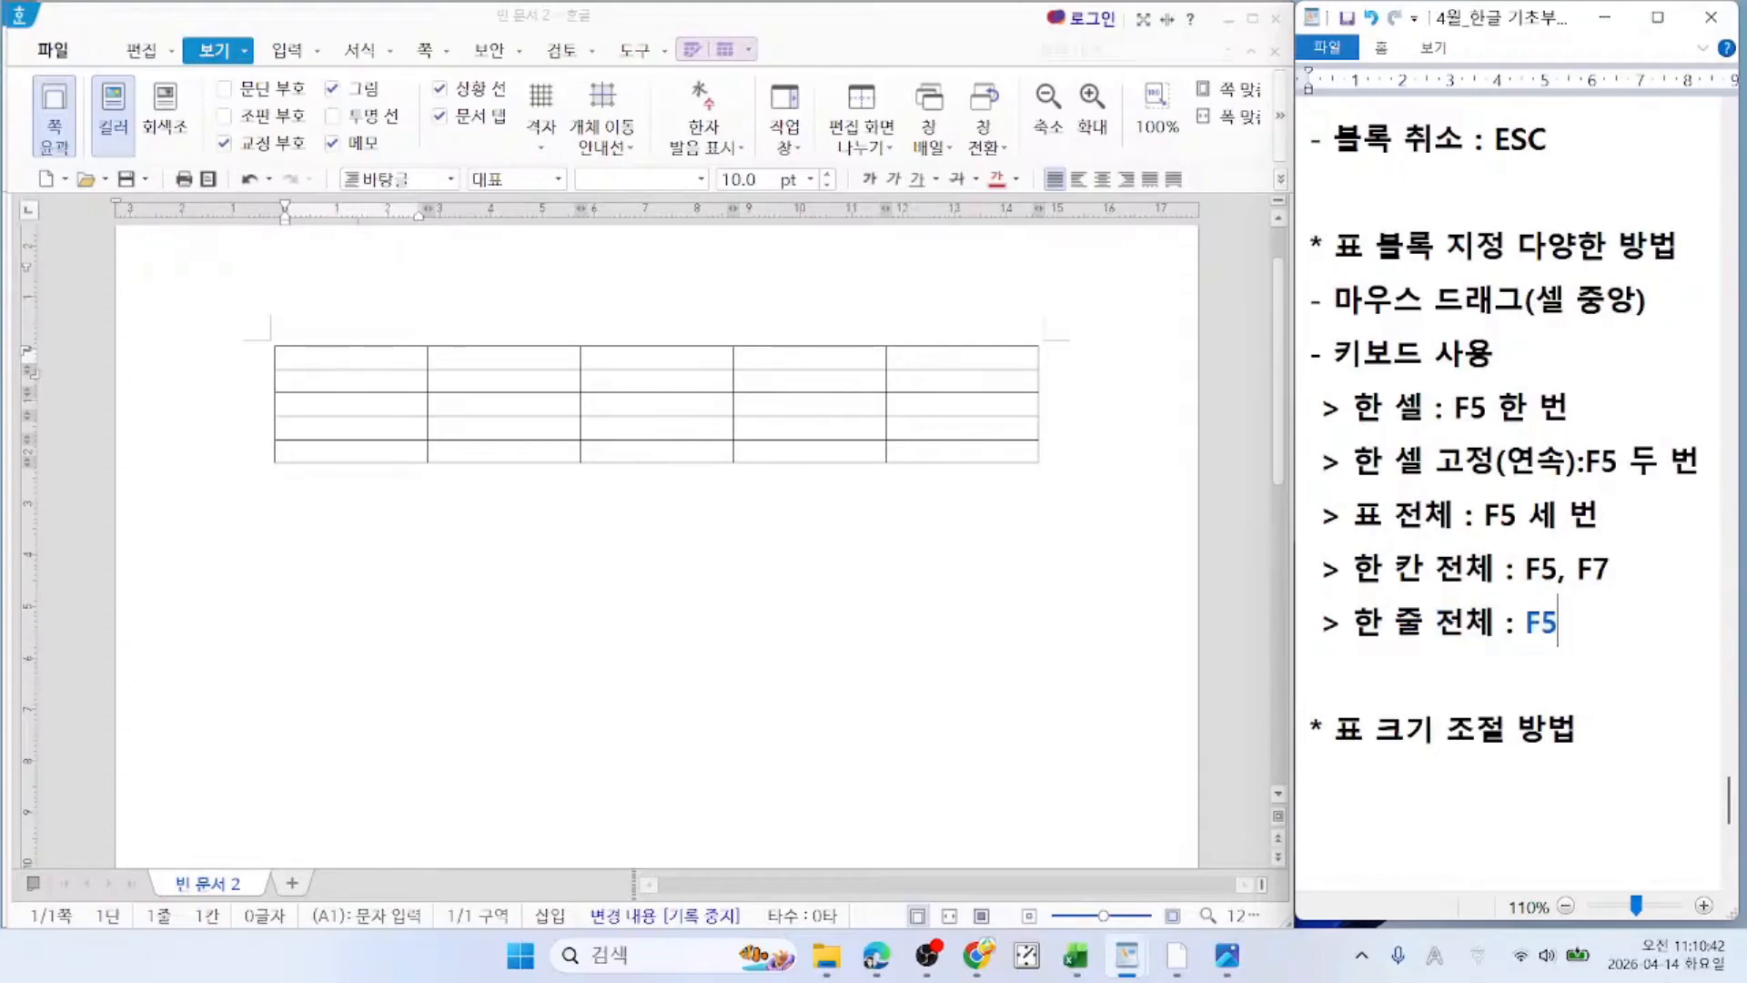
type("5, F8")
Step: Block the table's first cell and extend the block across the whole first row
left_click(318, 353)
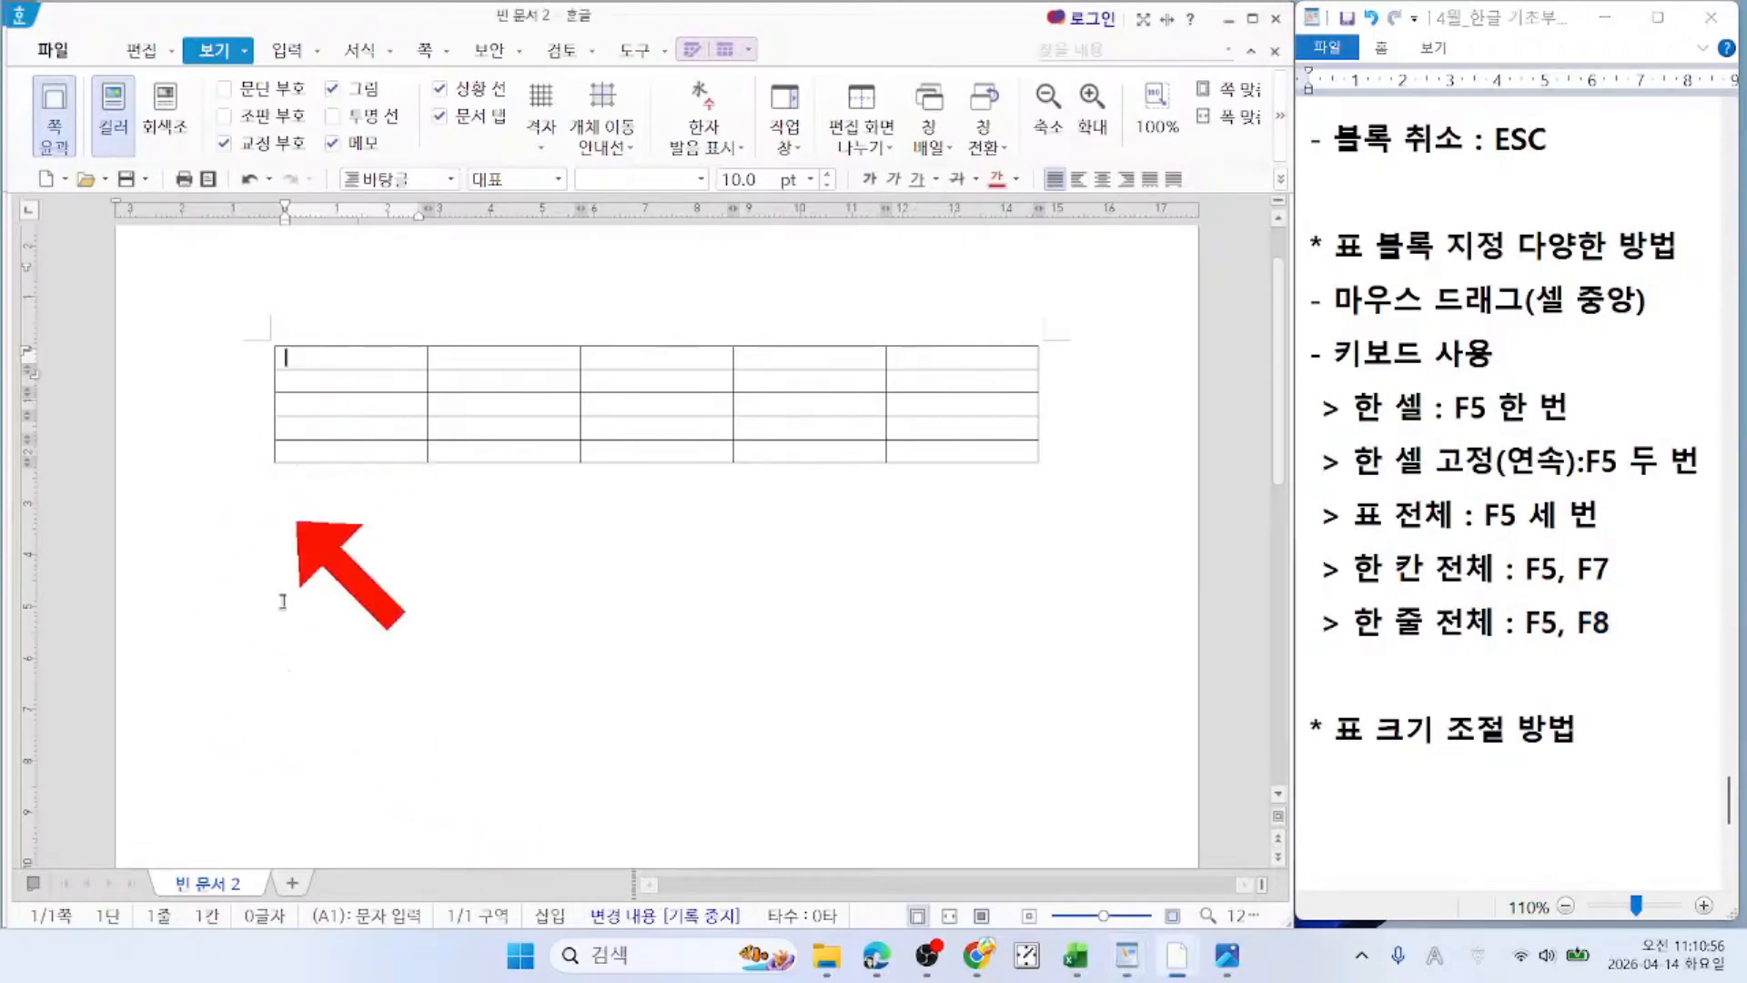
key("F5")
left_click_drag(351, 356, 962, 356)
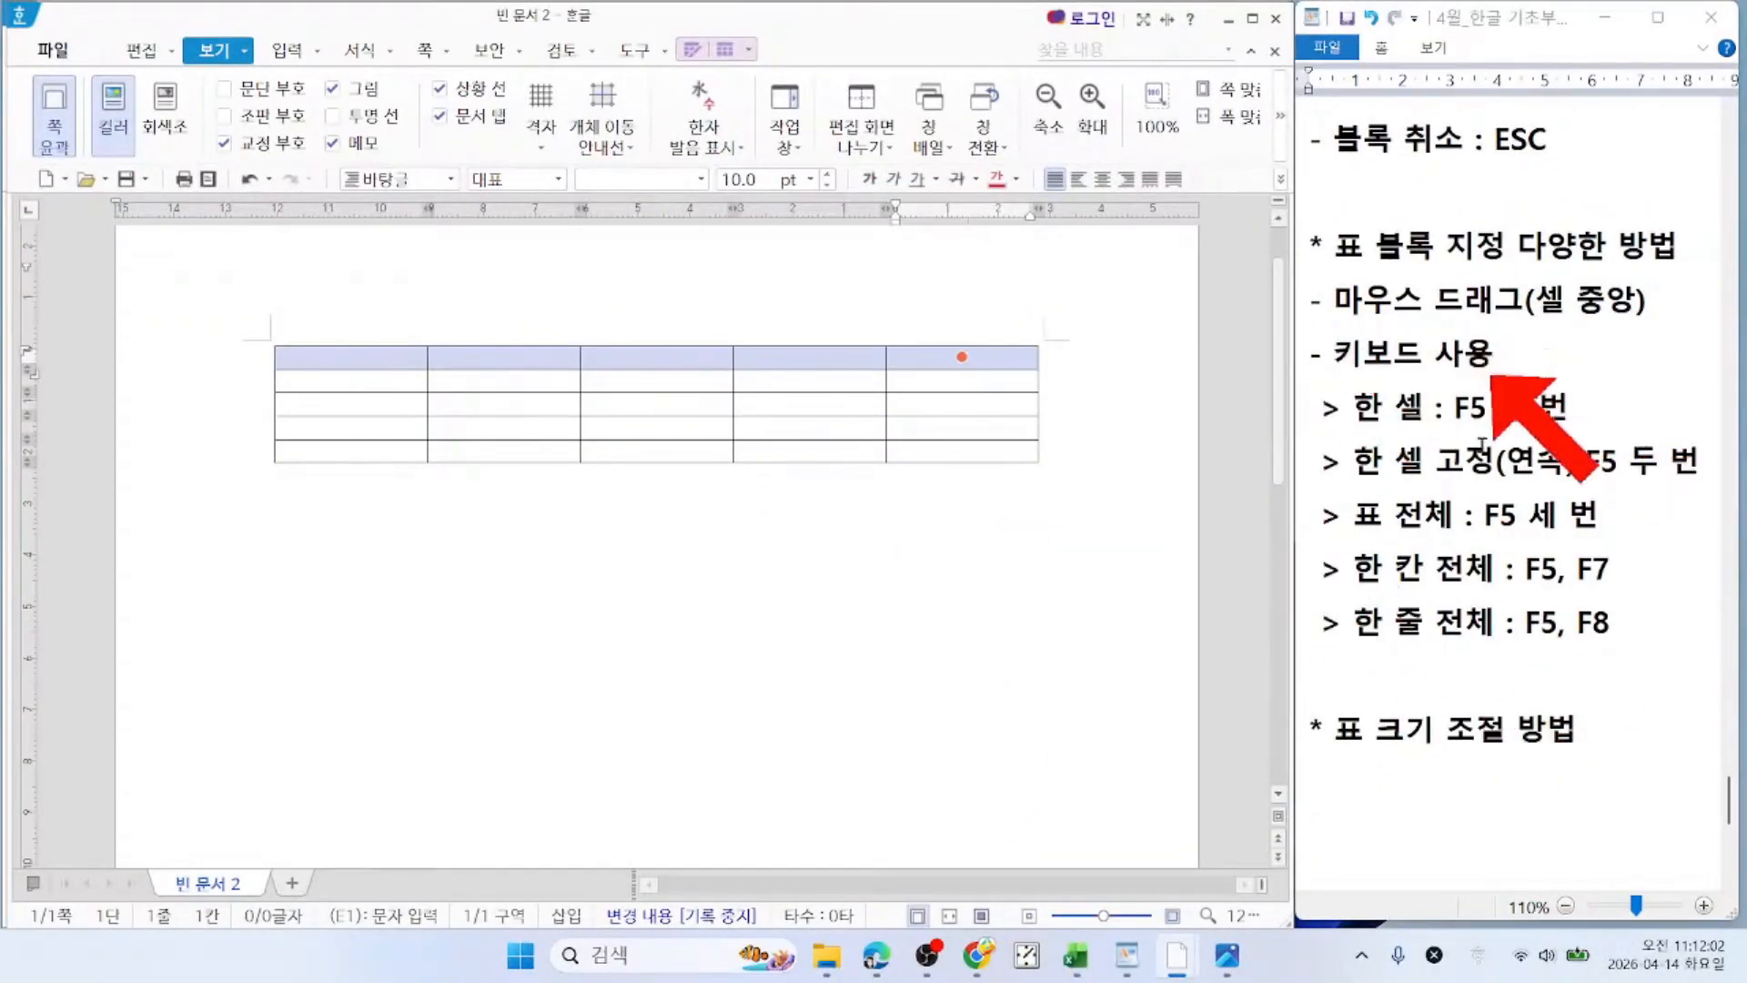
Step: Insert blank lines in the notes between the "한 줄 전체" line and the "표 크기 조절 방법" heading
left_click(1334, 353)
left_click_drag(1337, 359, 1557, 366)
left_click(1338, 679)
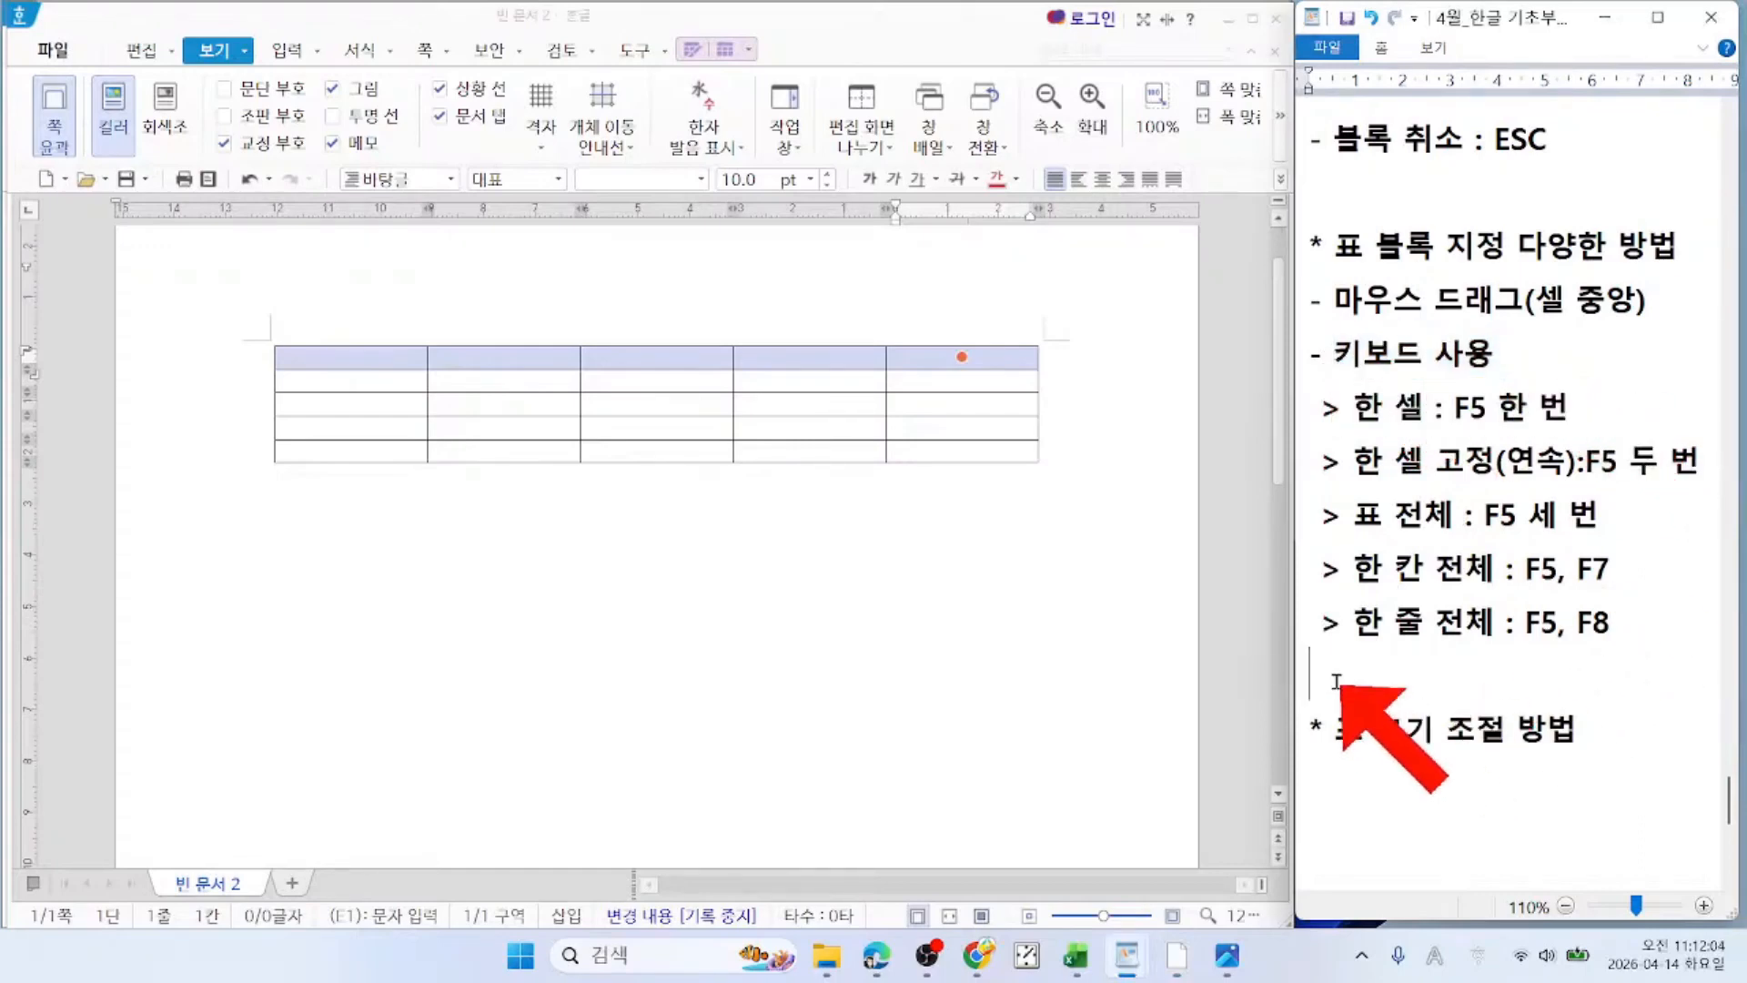
key("Return")
key("Return")
key("Return")
key("Up")
key("Up")
key("Up")
key("Up")
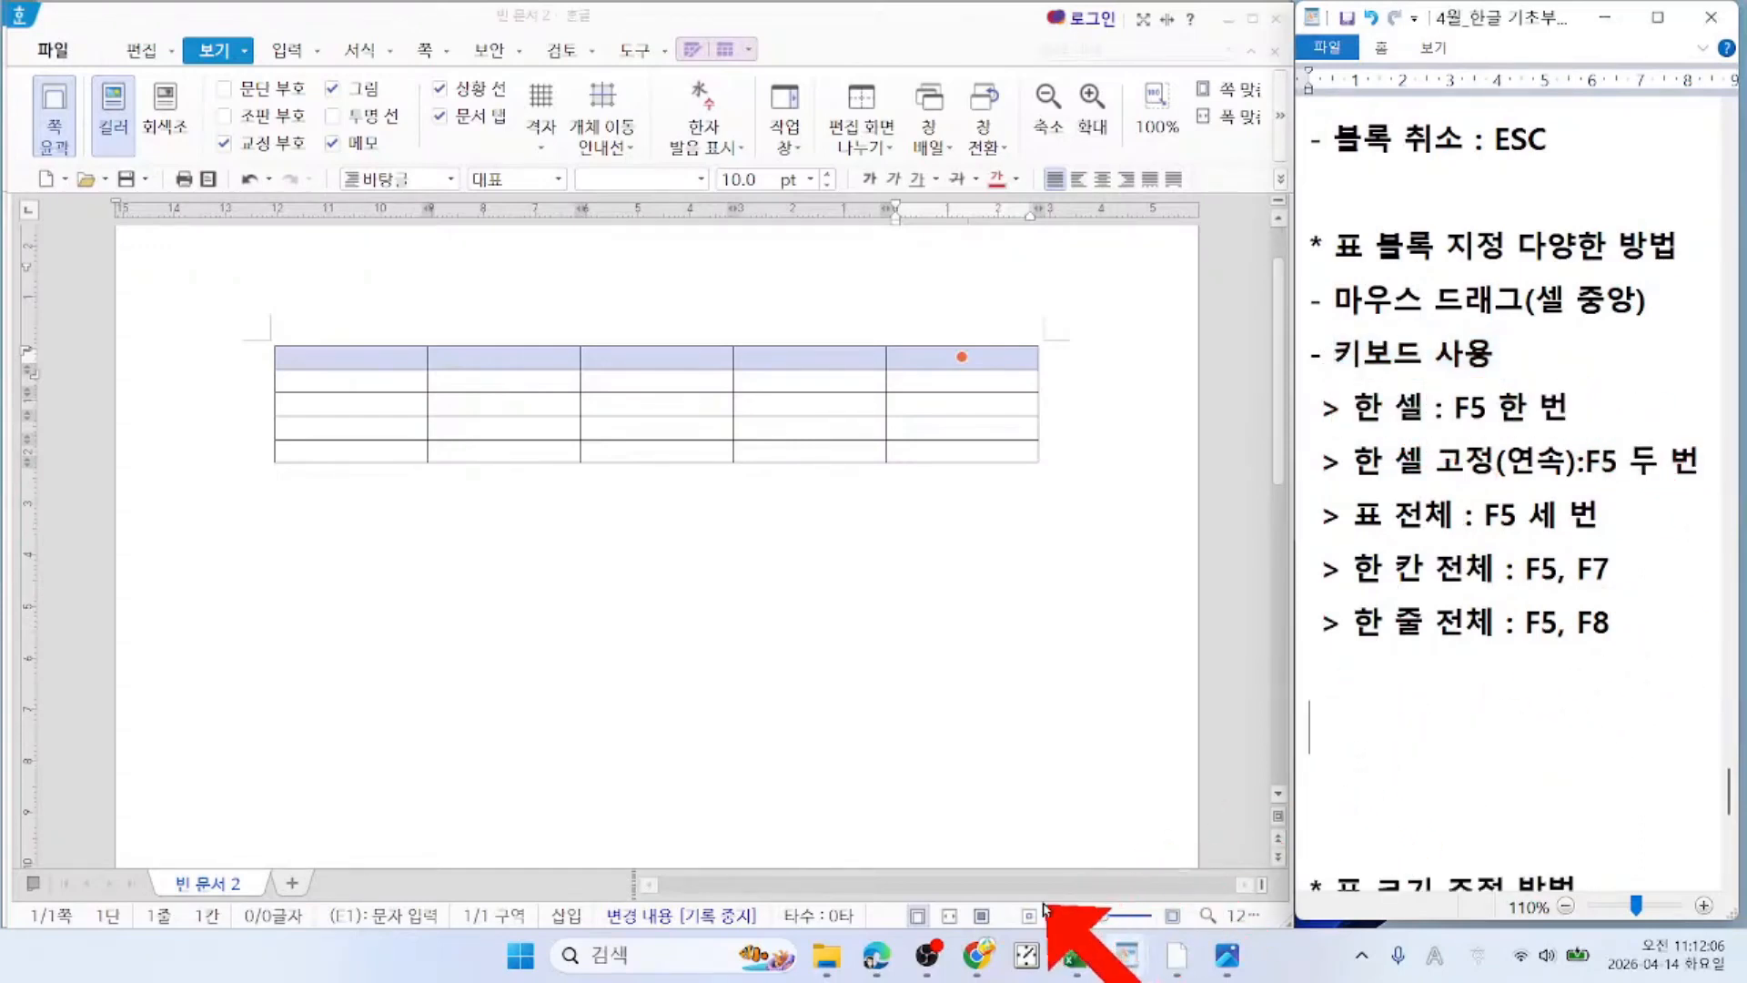
key("Down")
Step: Write the note line "> 연속 선택" under the "한 줄 전체" line
type("> dus")
key("BackSpace")
key("BackSpace")
key("BackSpace")
key("Hangul")
type("연속 서")
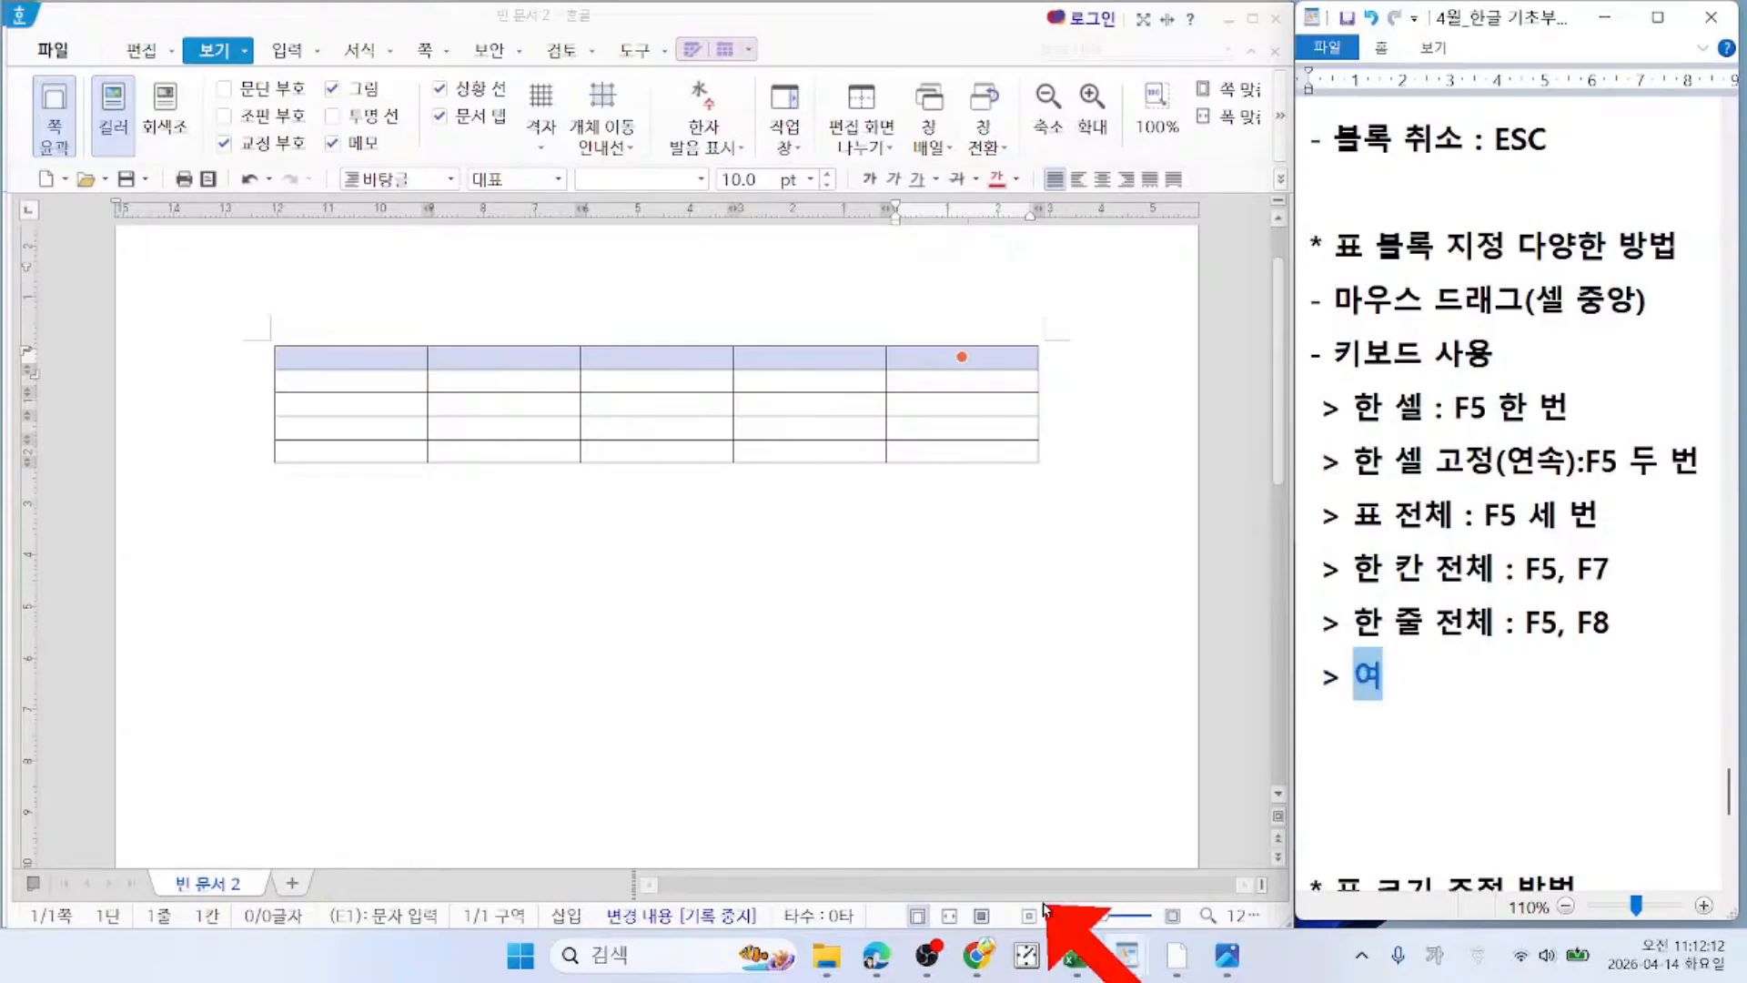
type("ㄴ택")
key("Return")
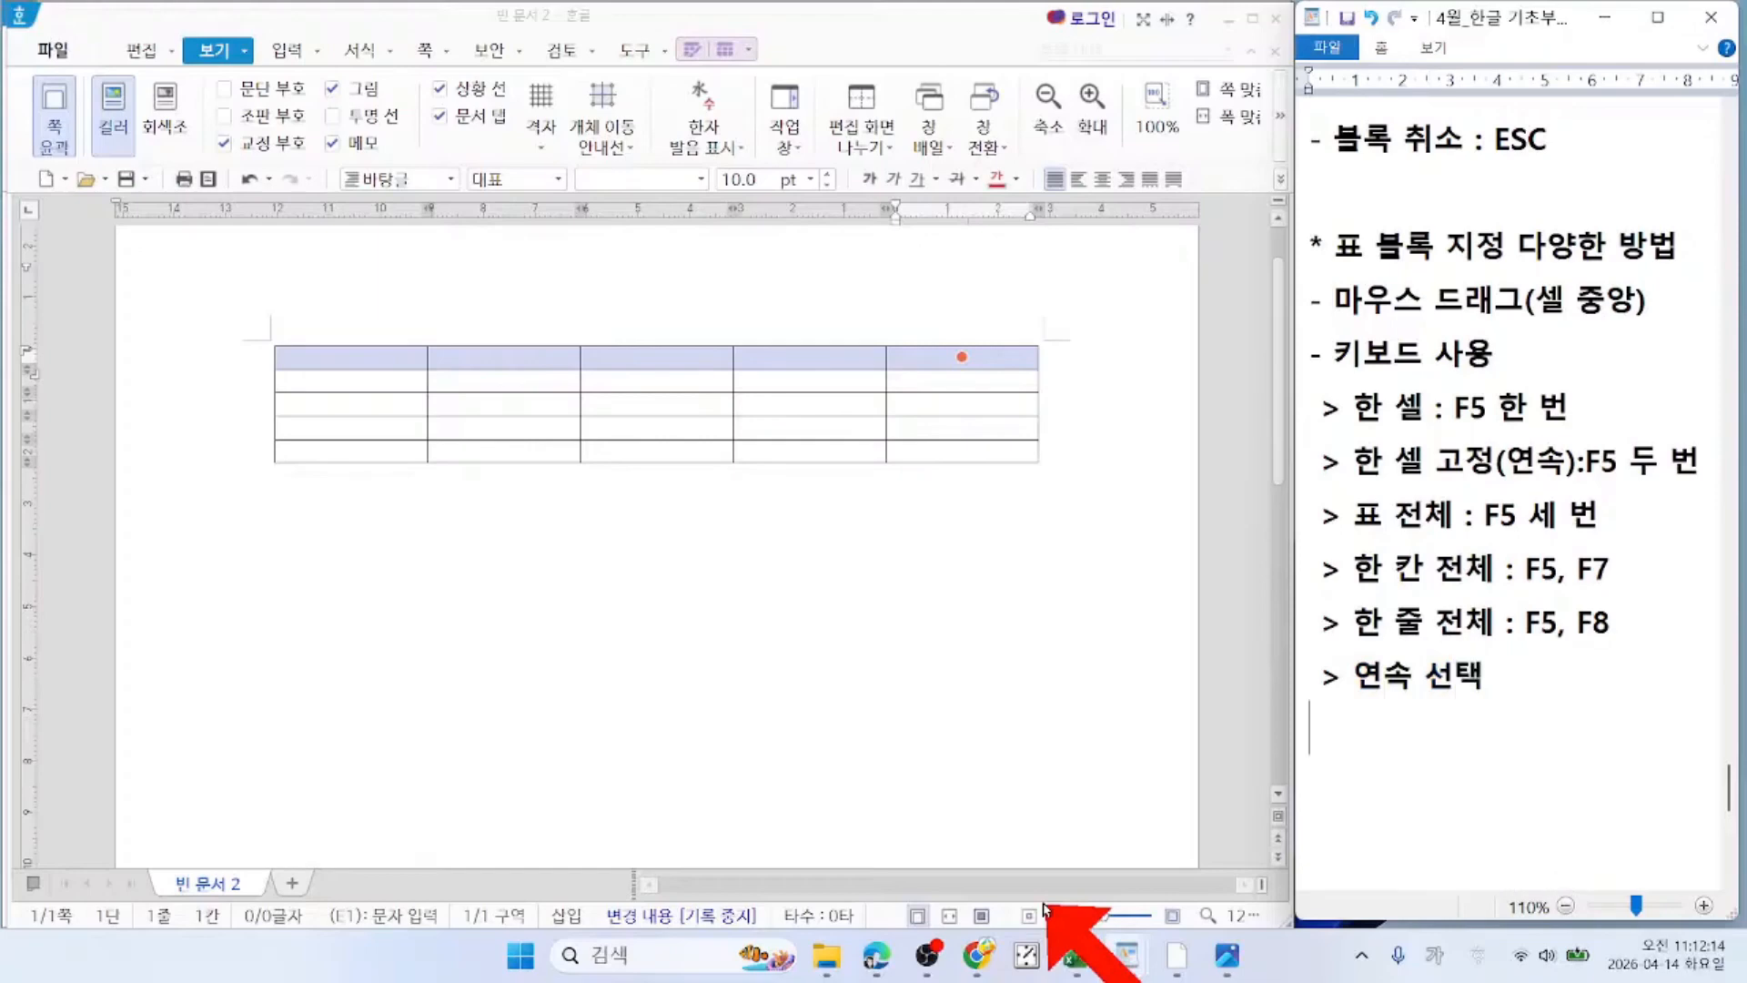
Step: Write the note line "> 비연속 선택" under the "연속 선택" line
key("BackSpace")
type("> 비연 ㅗㄱ")
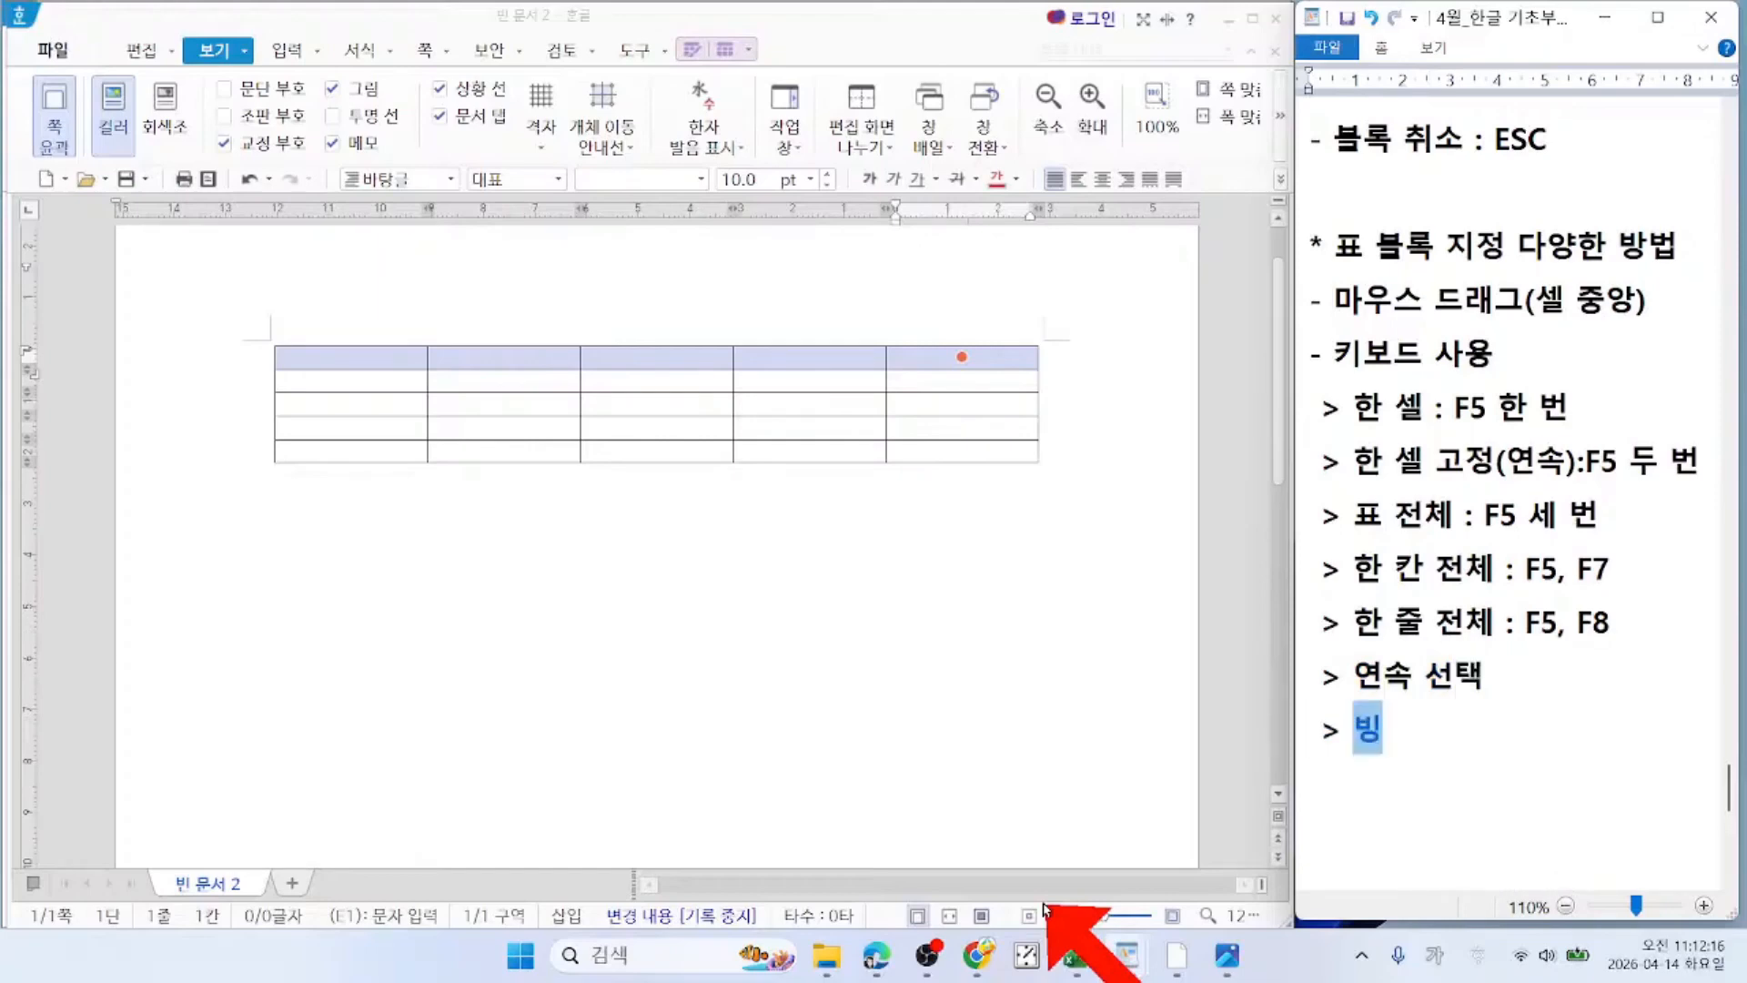
key("BackSpace")
key("BackSpace")
type("선ㅌ")
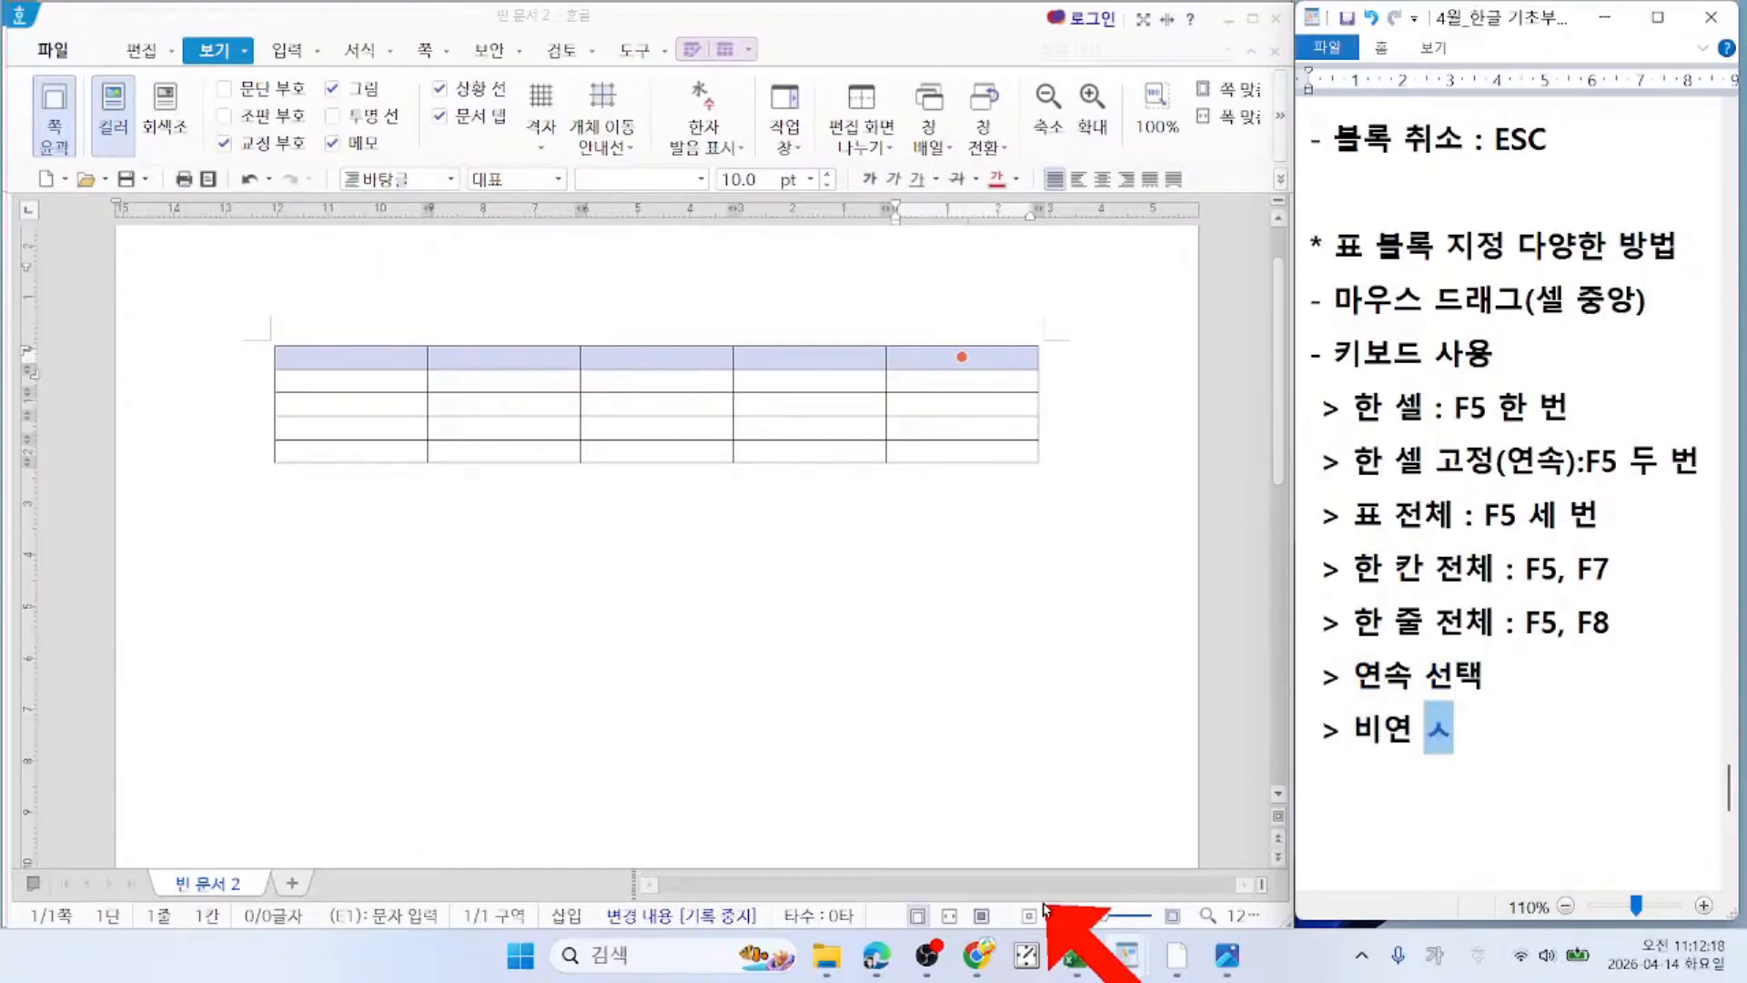
type("ㅐㄱ")
key("Left")
key("Left")
key("Left")
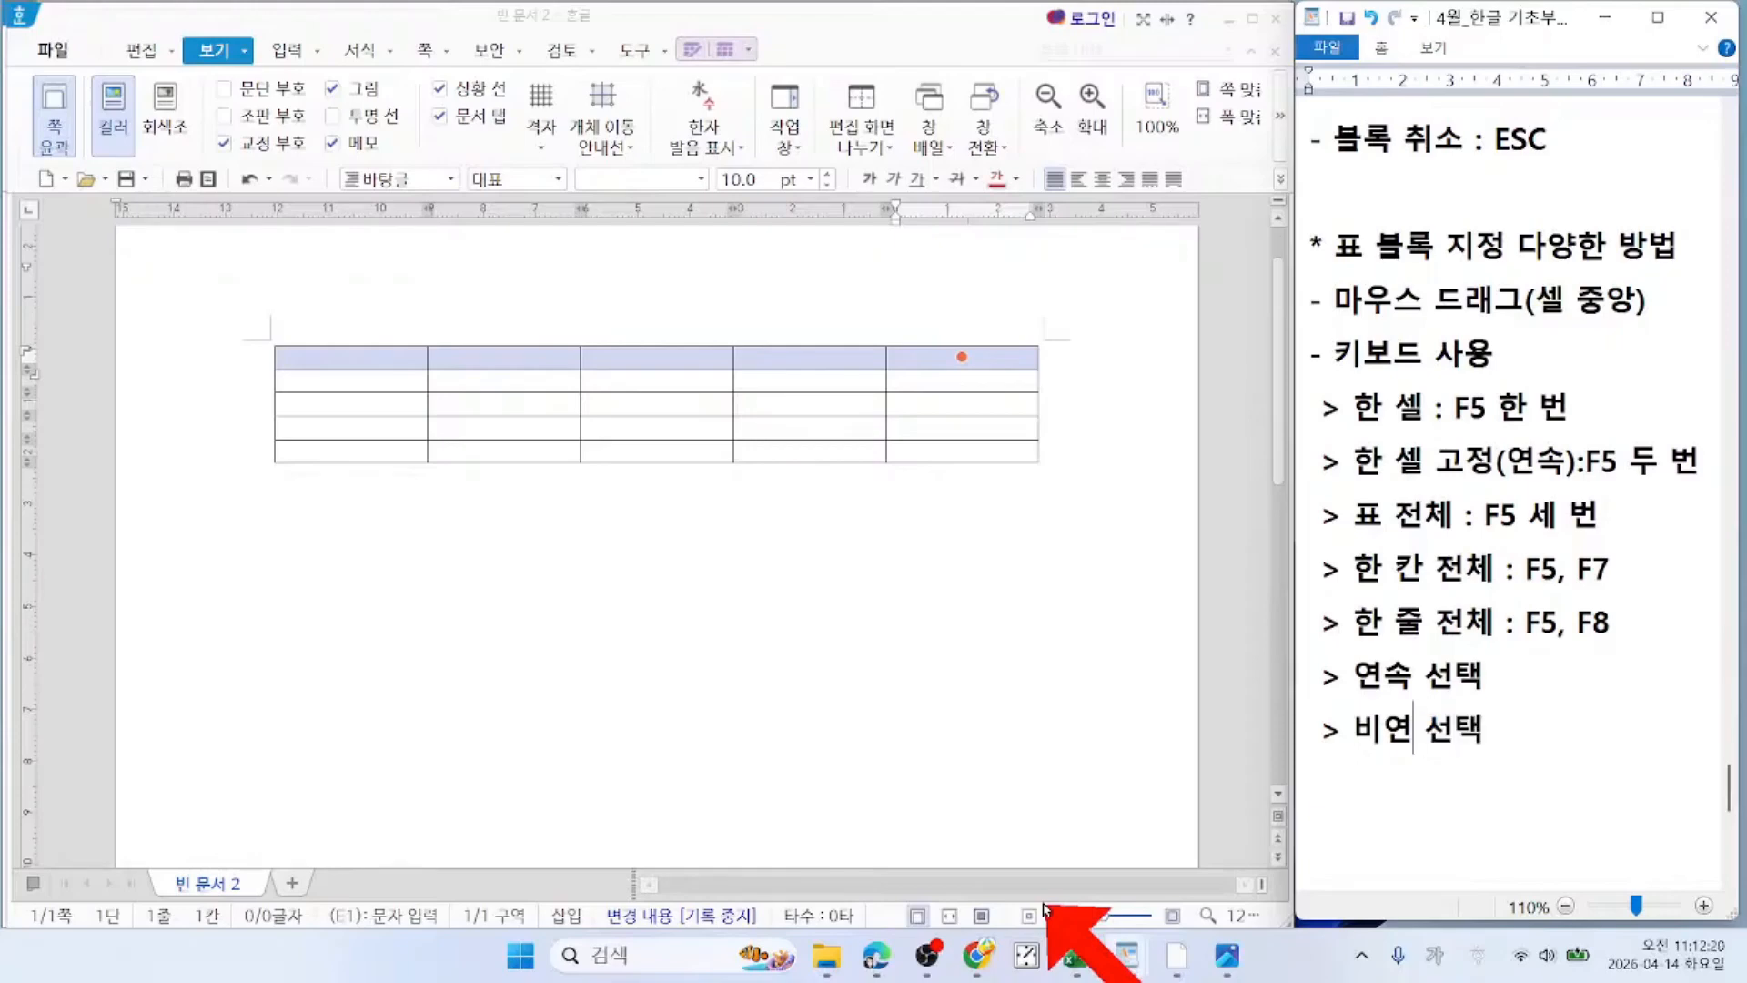
type("속")
Step: Append a colon to the end of the "> 연속 선택" note line
key("Right")
key("Right")
key("Right")
key("Up")
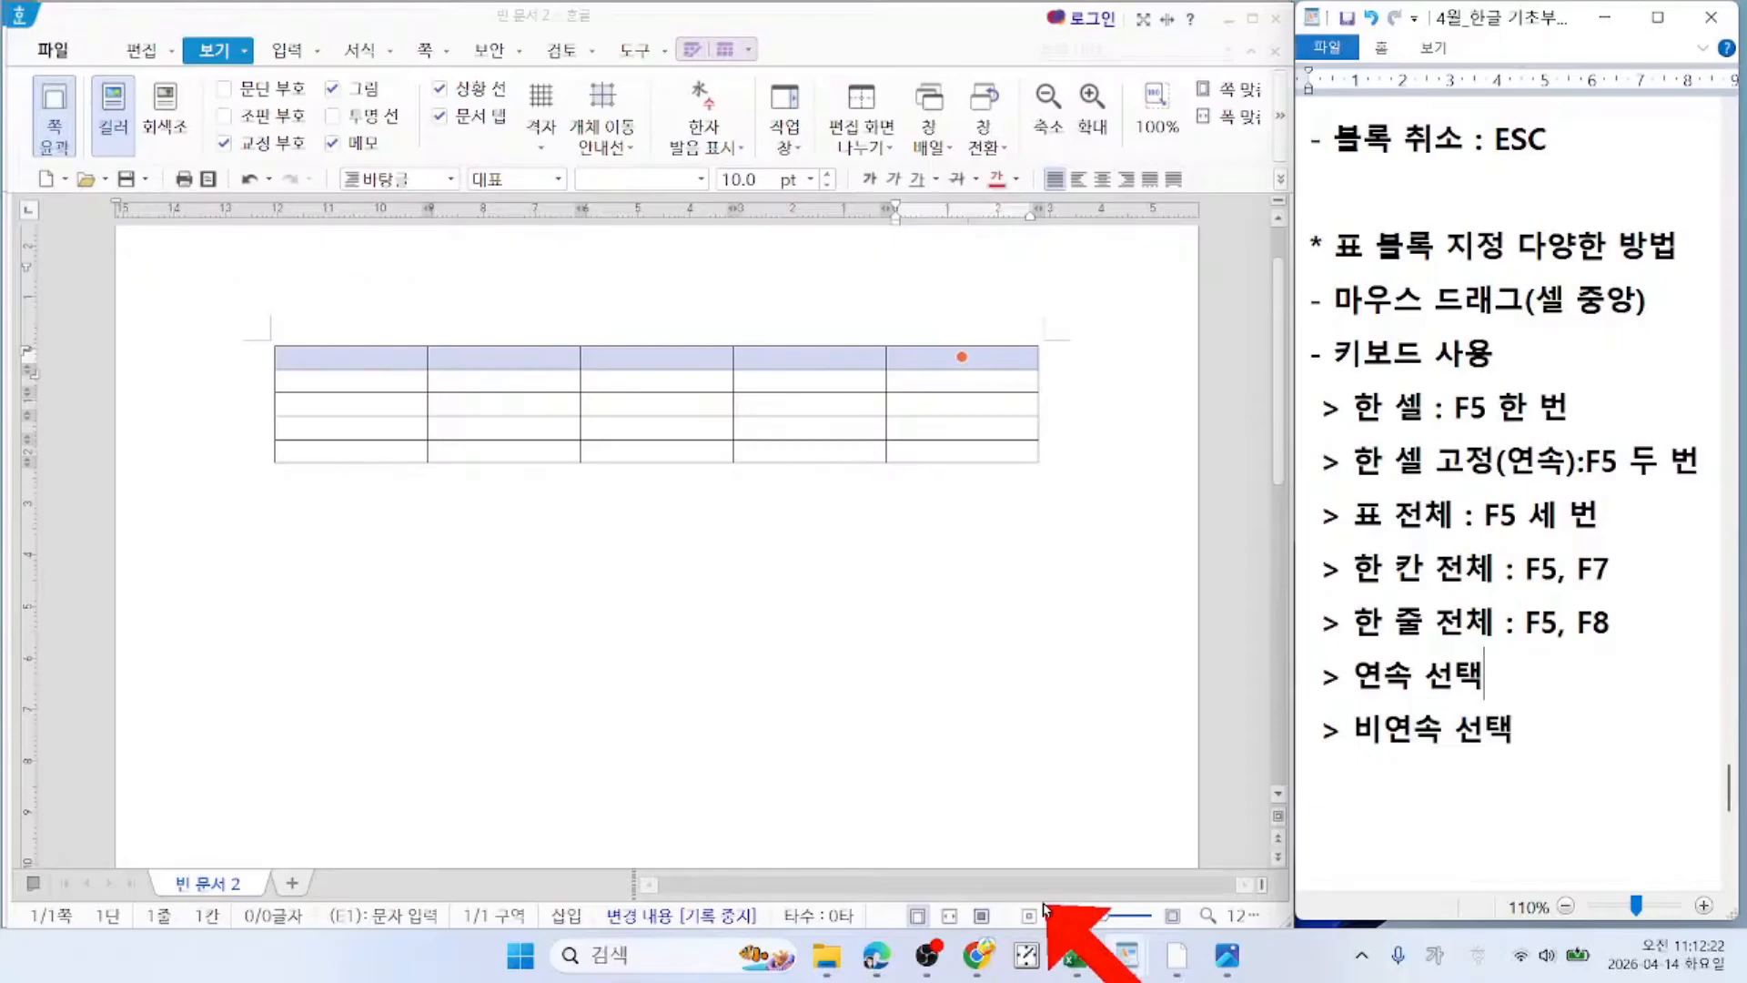
type(":")
Step: Block the continuous range from the first cell to the third row of the fourth column, and return to the first cell
left_click(366, 355)
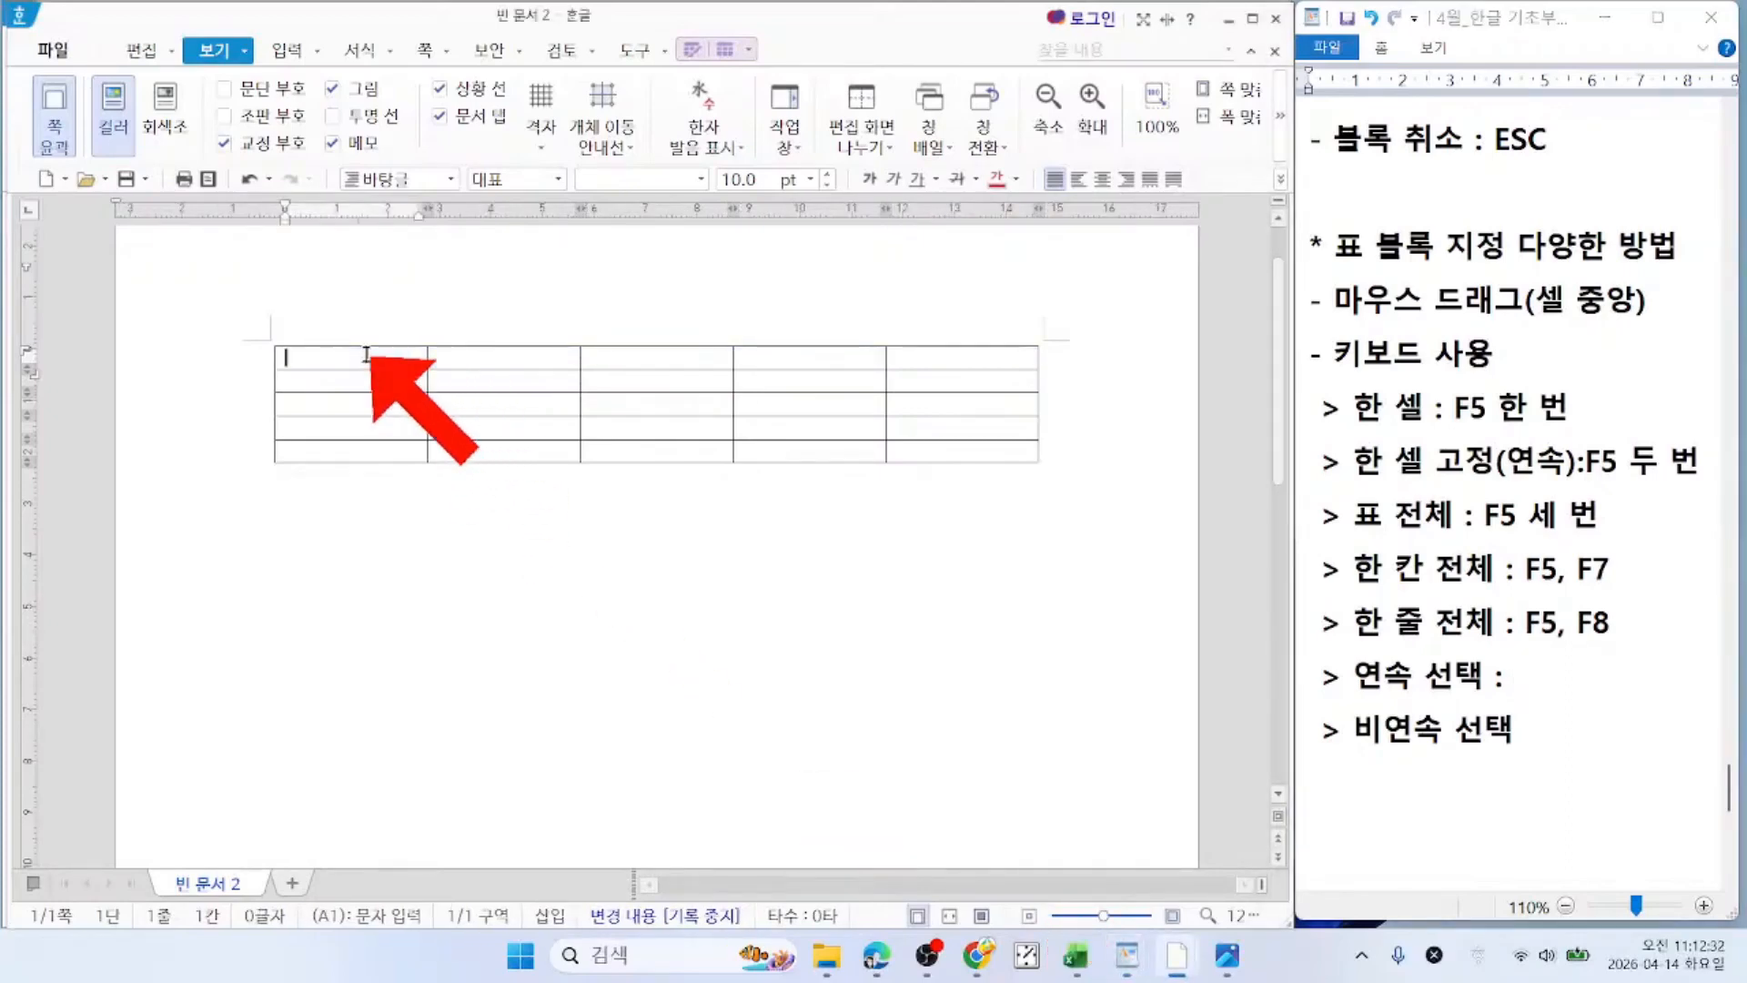
left_click(810, 405, "shift")
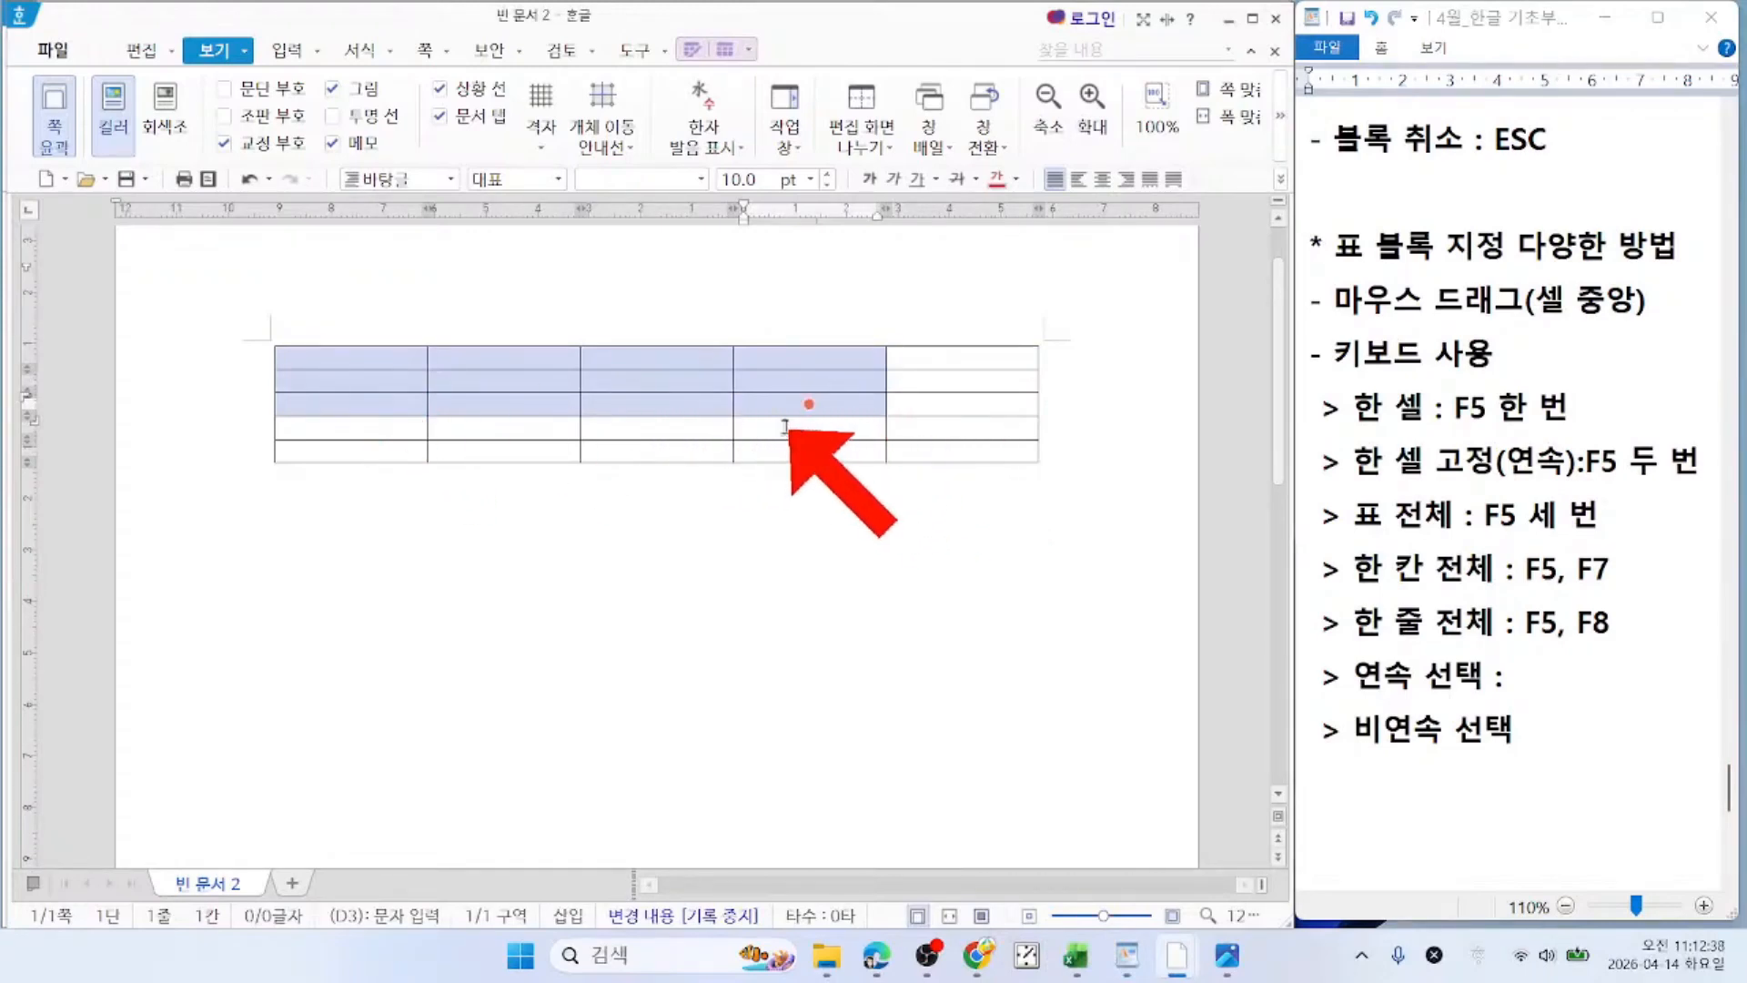
left_click(305, 357)
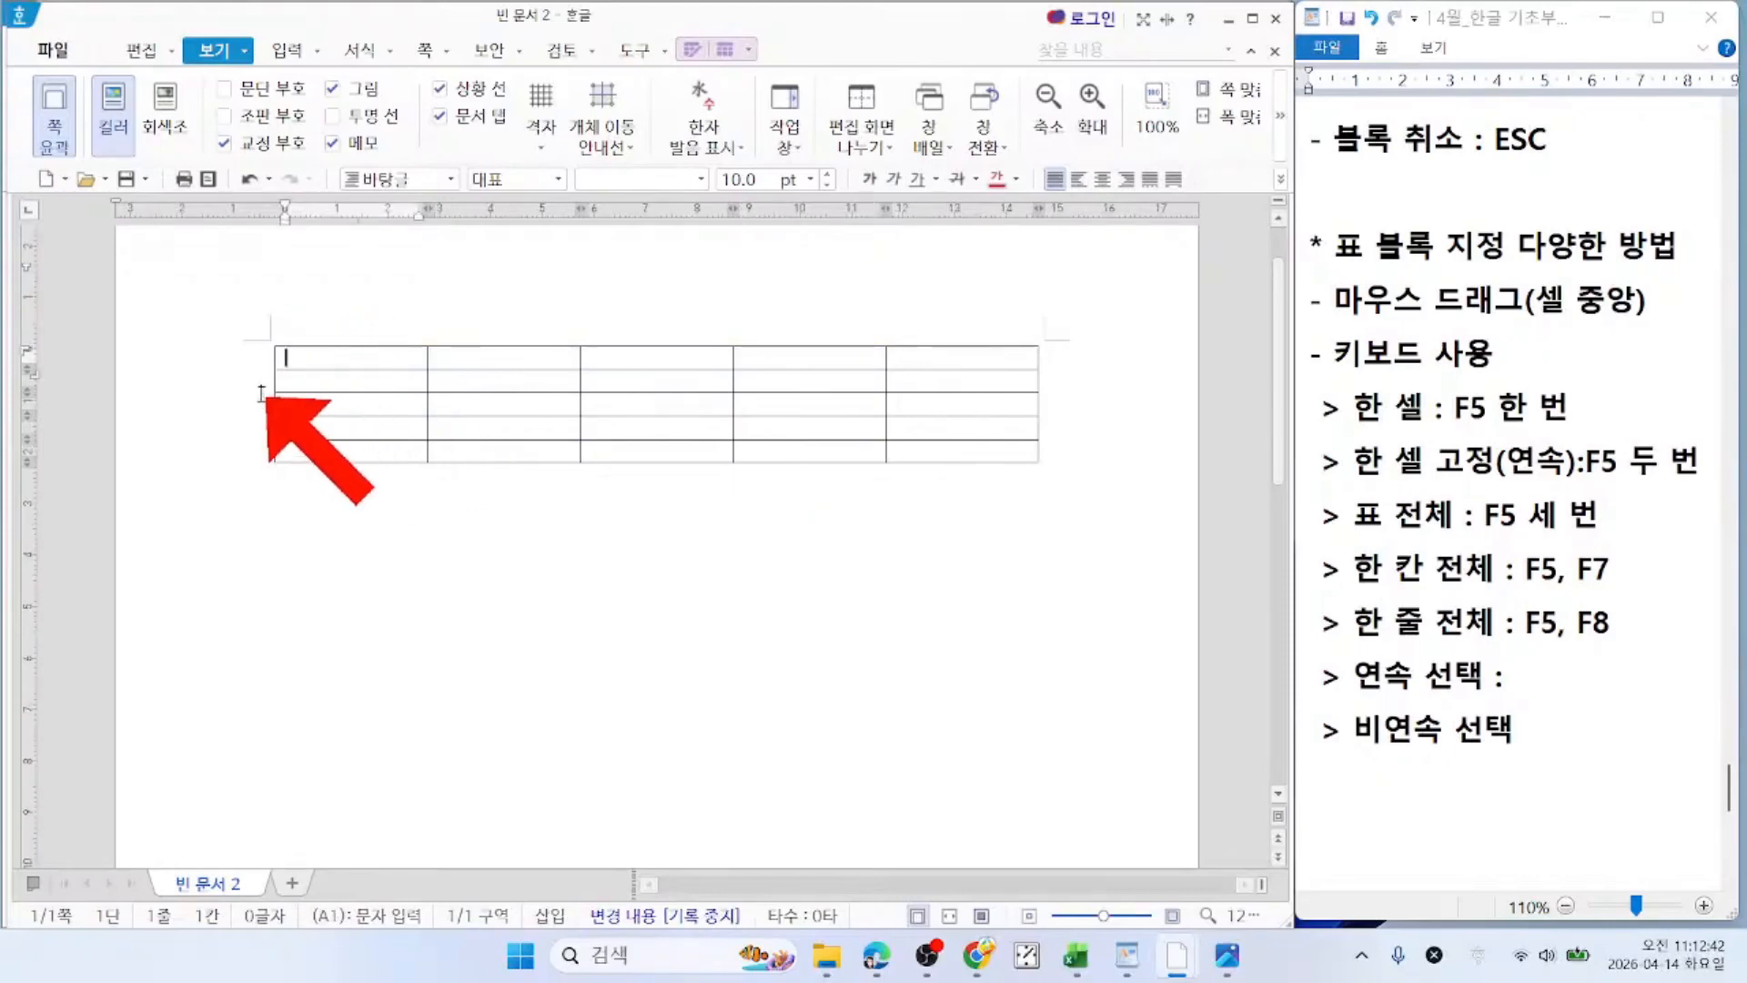
Step: Complete the continuous-selection note so it reads "> 연속 선택 : 커서 ~ Shift"
left_click(1609, 710)
type("커서,")
key("BackSpace")
type("~ 노")
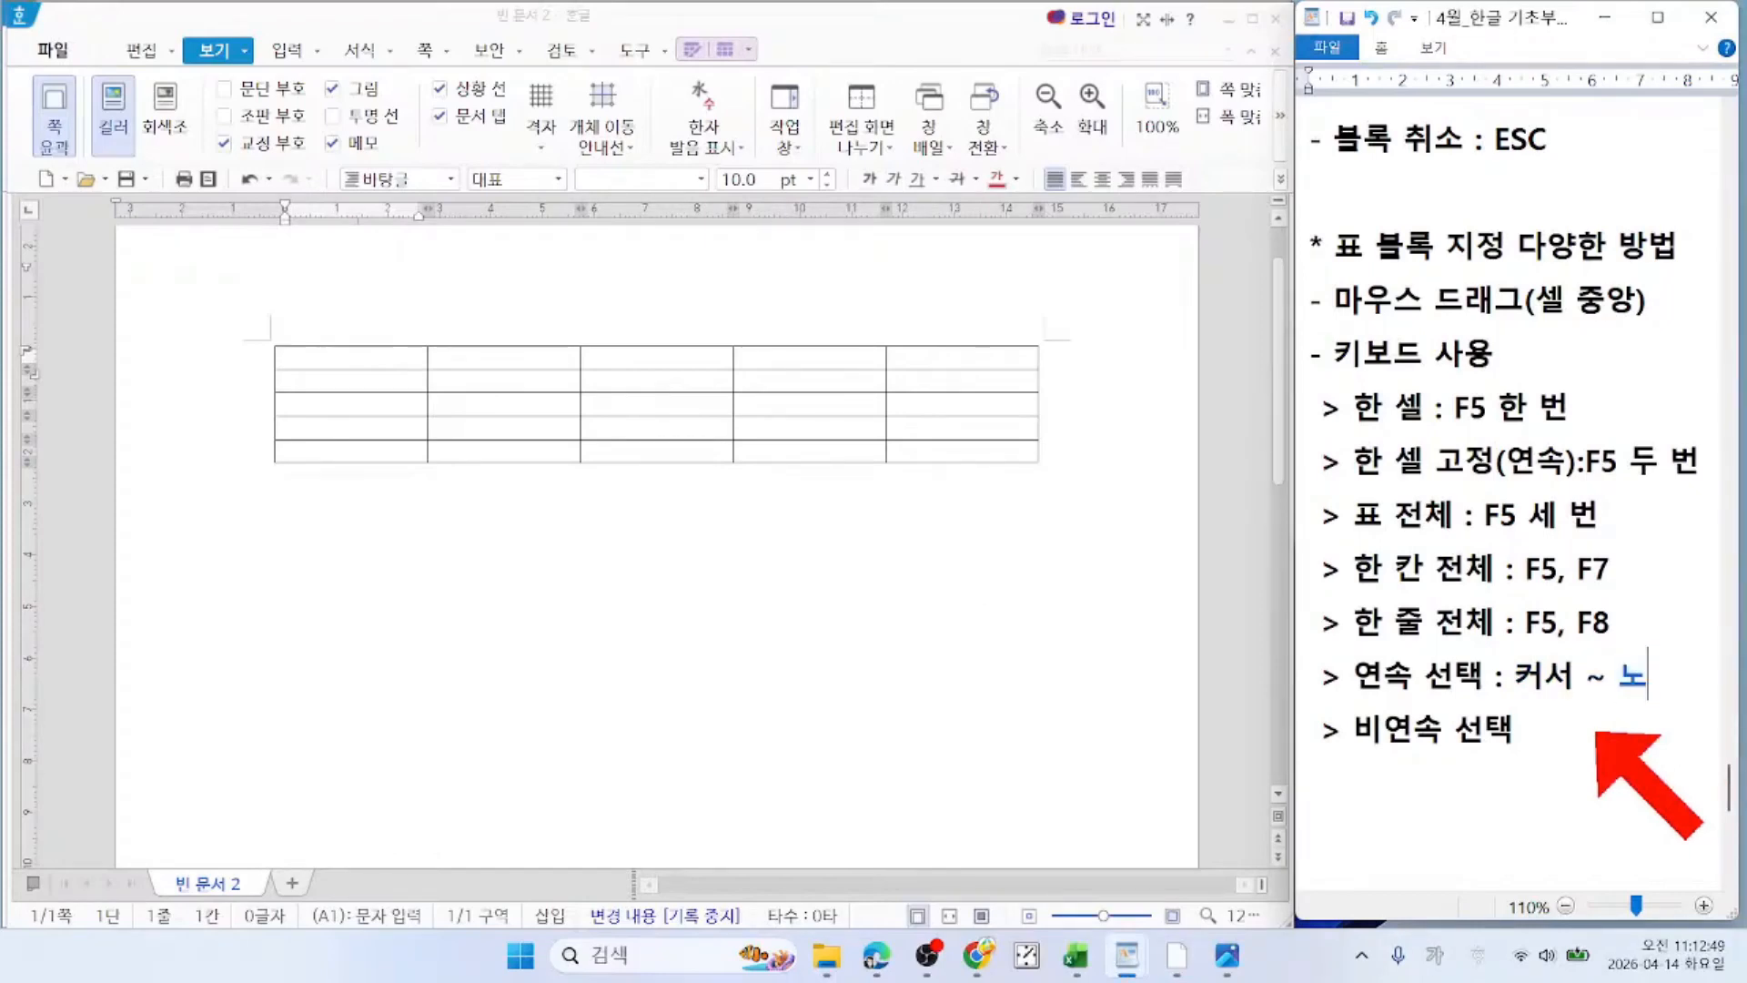
key("BackSpace")
type("Shift")
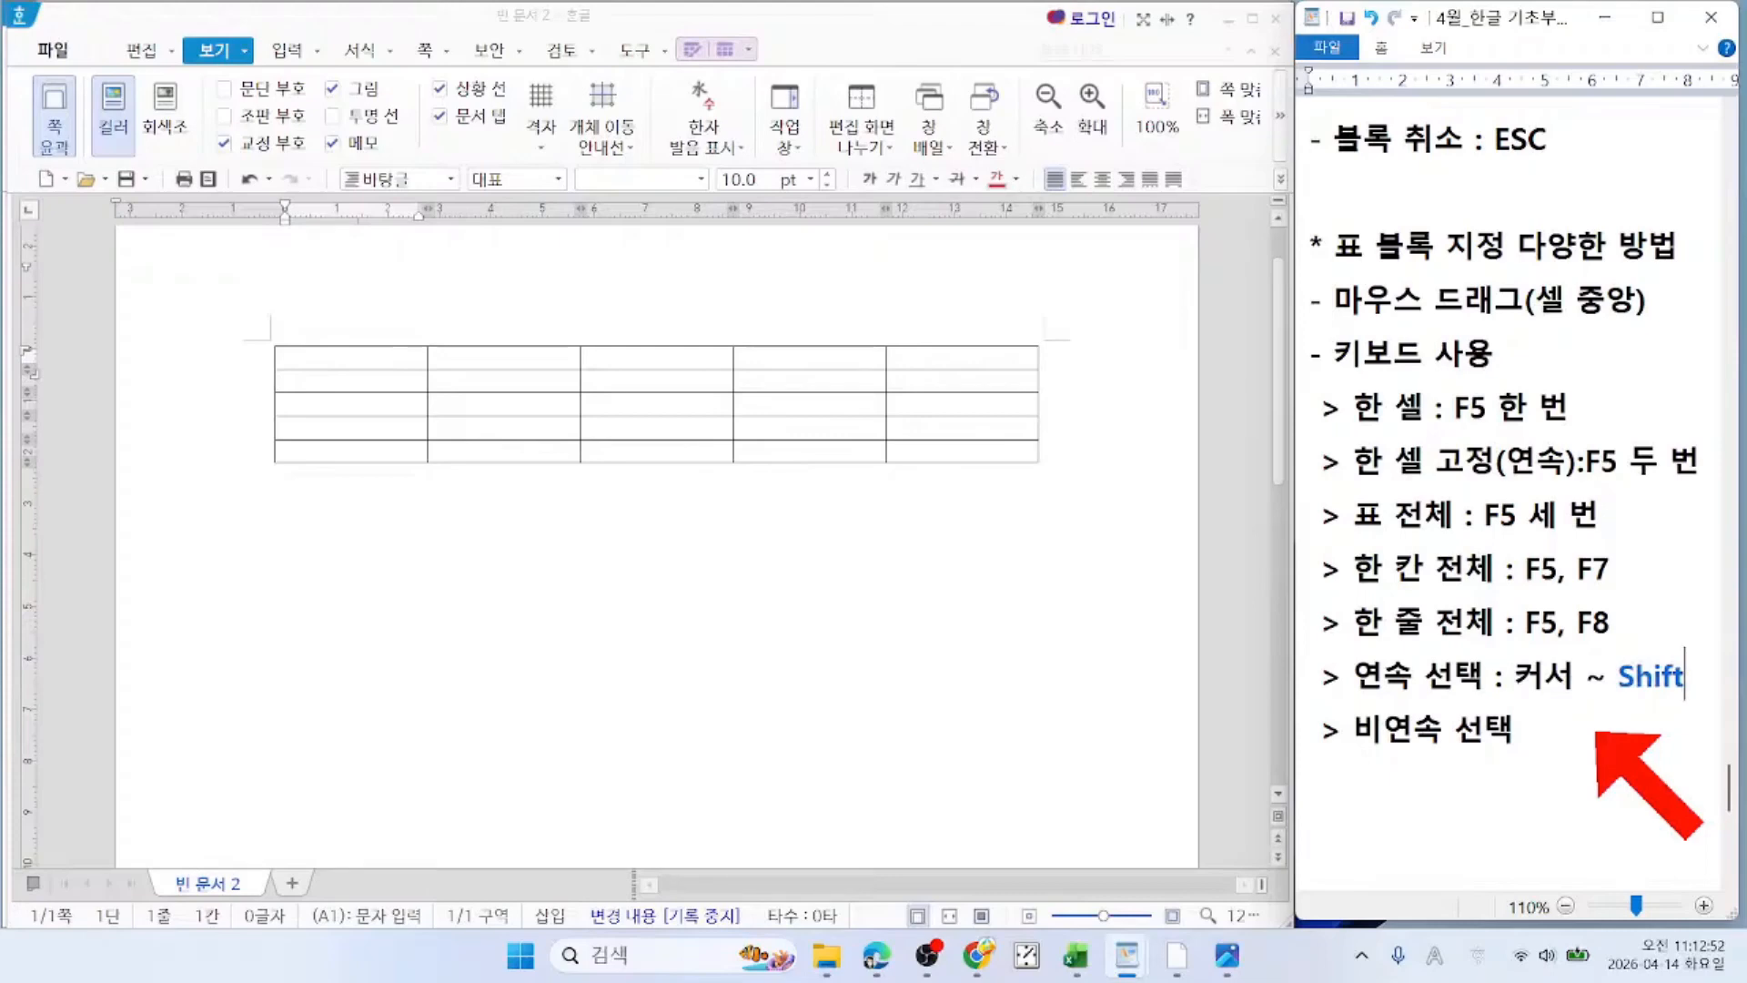
Step: Block the continuous range from the first cell to the third row of the second column, and cancel the block
left_click(312, 344)
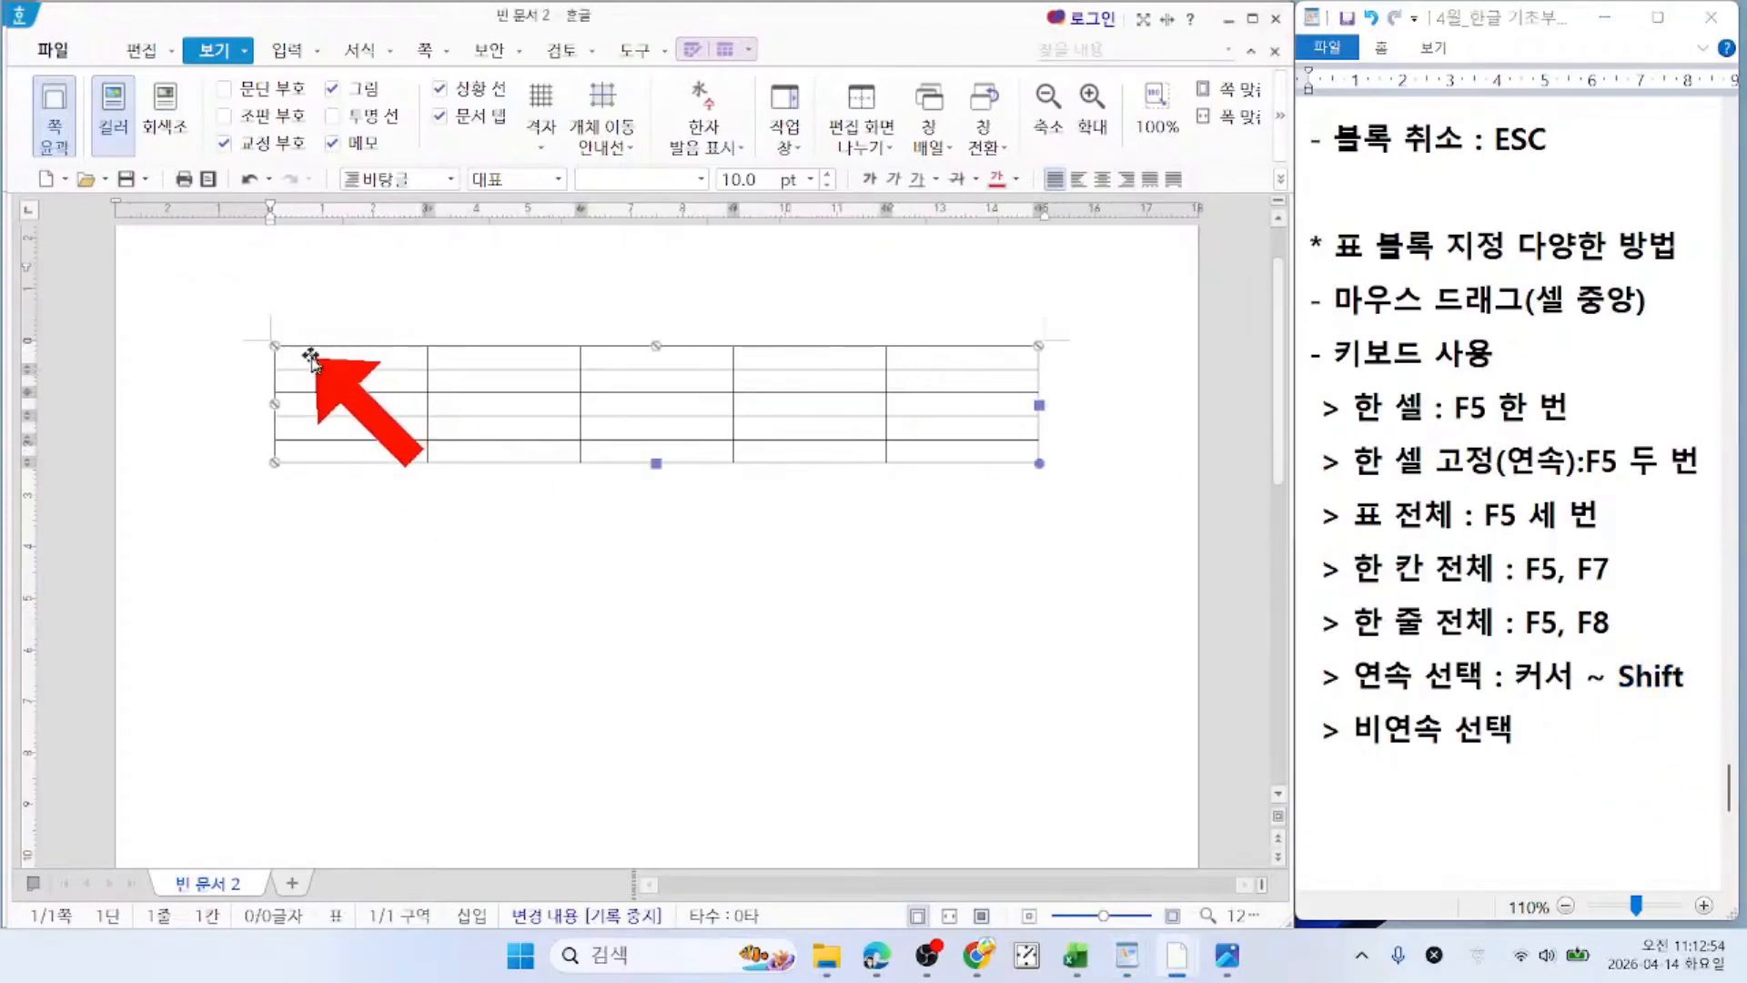
left_click(323, 566)
left_click(318, 357)
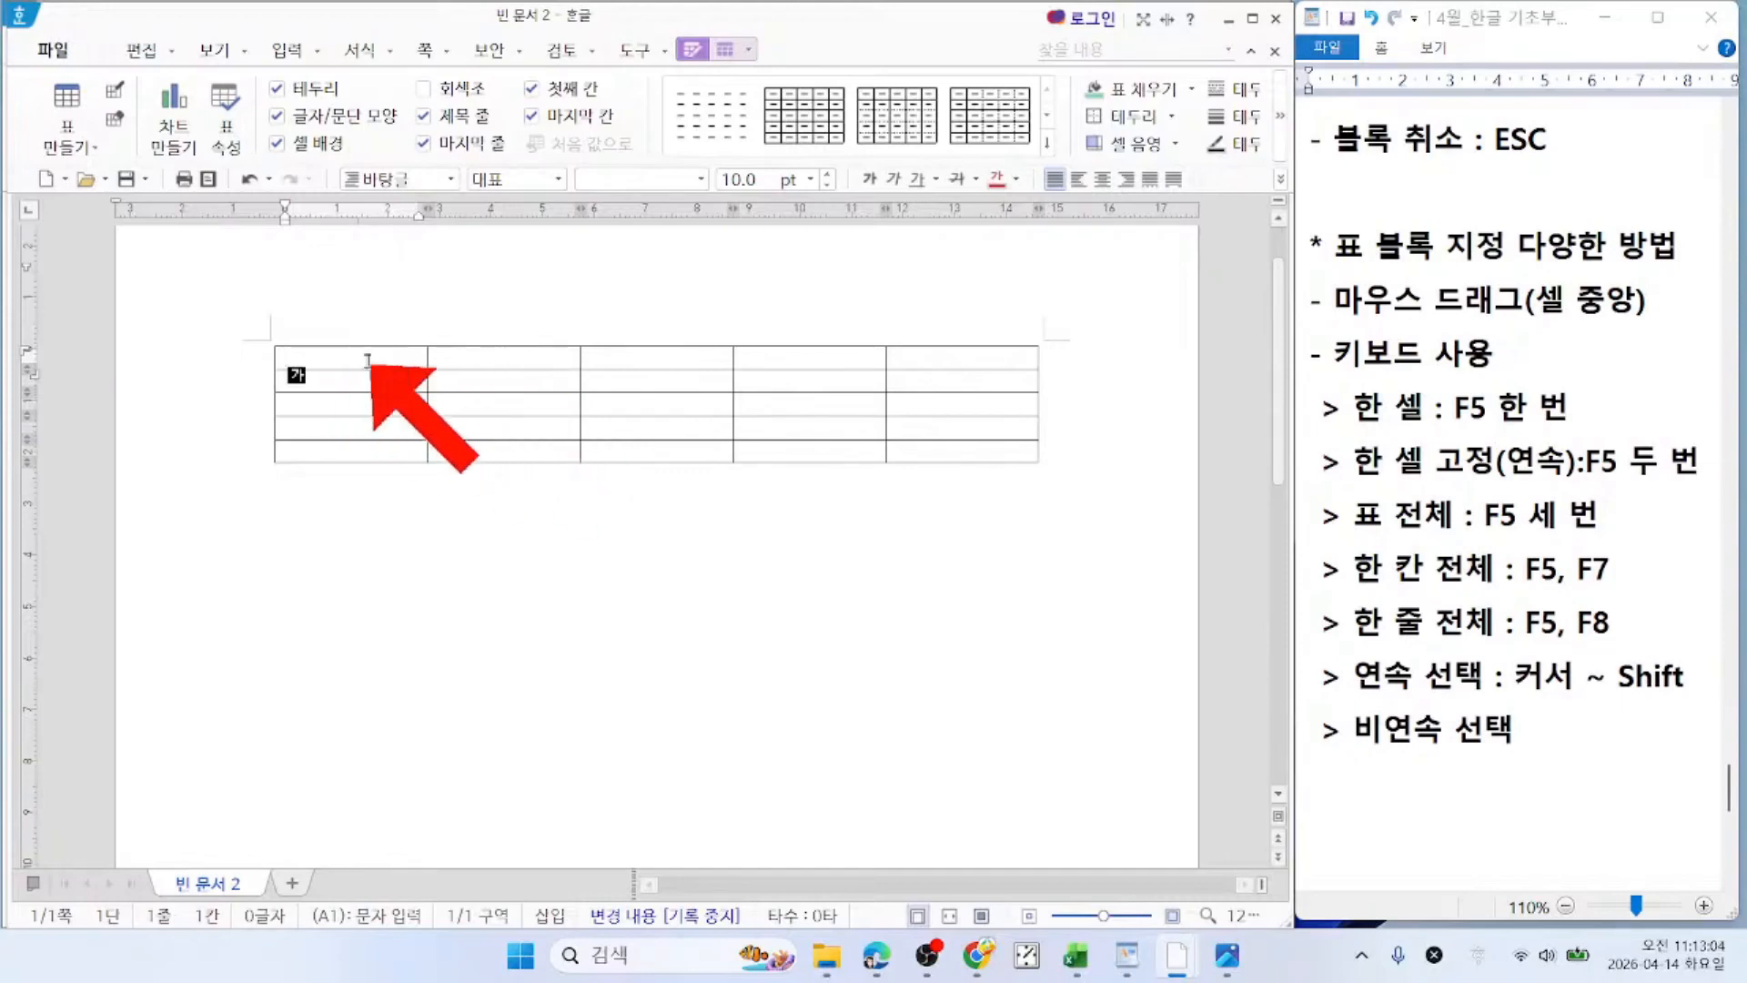
left_click(498, 404, "shift")
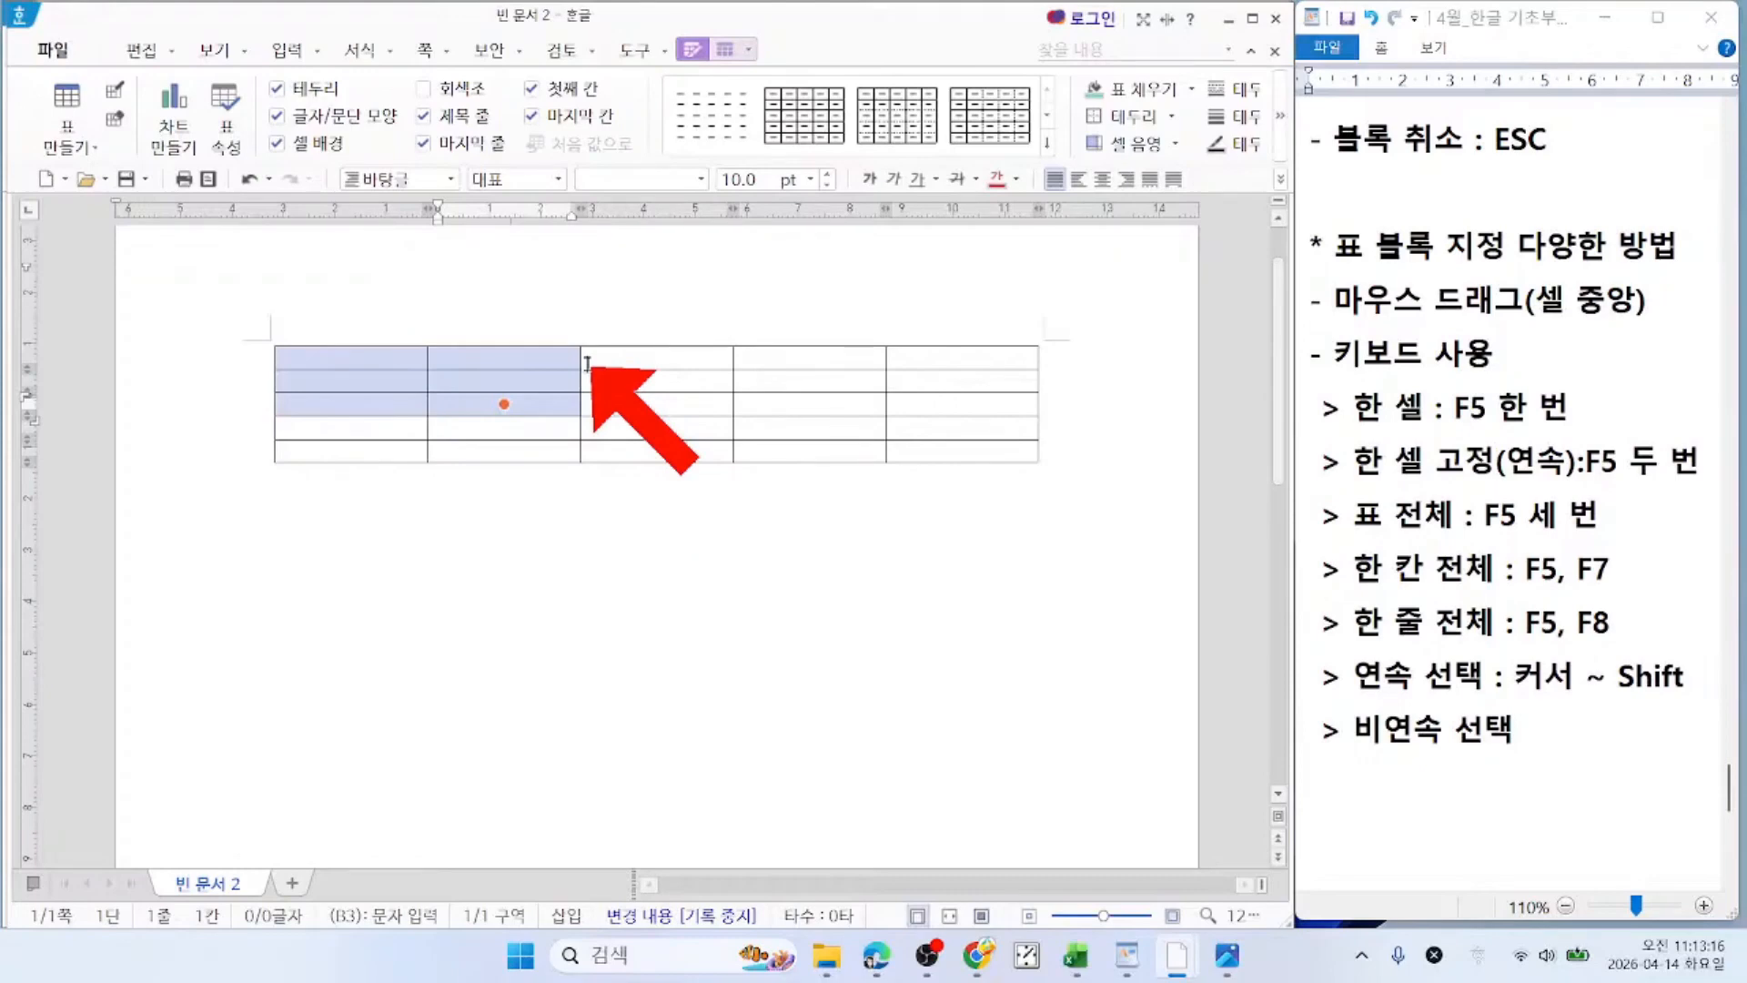
key("Escape")
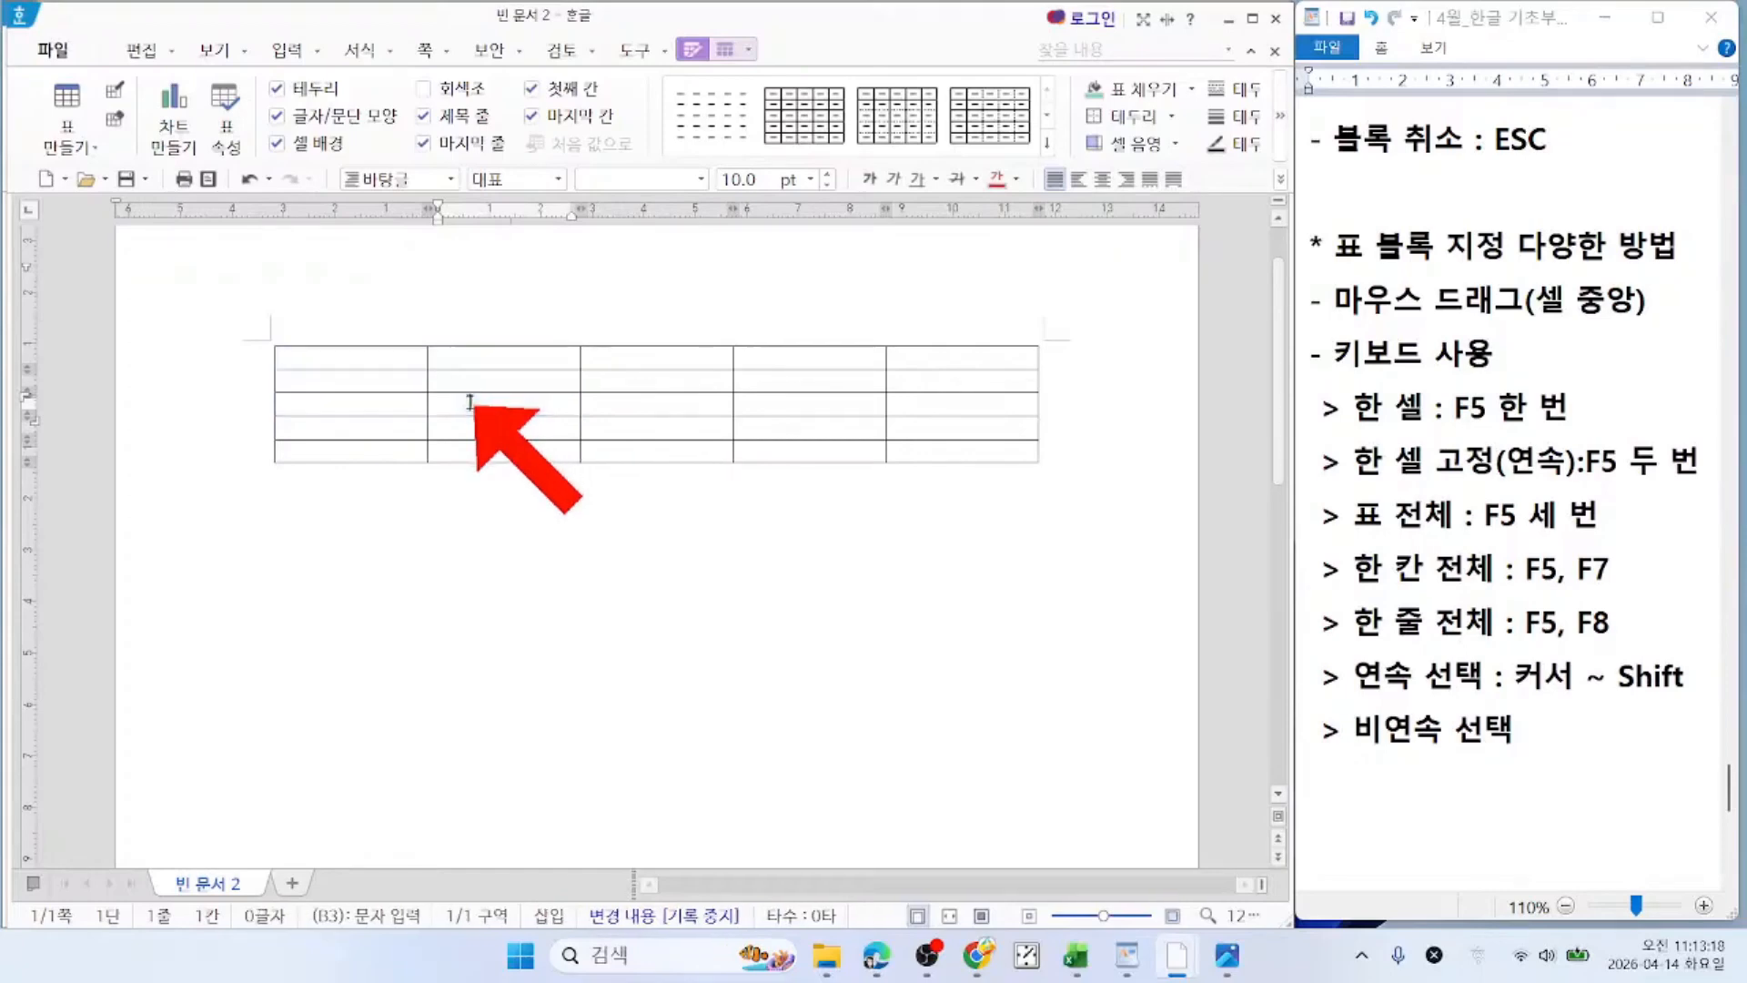
Step: Block the range from the first cell to the last cell as a continuous selection, and cancel it
left_click(323, 356)
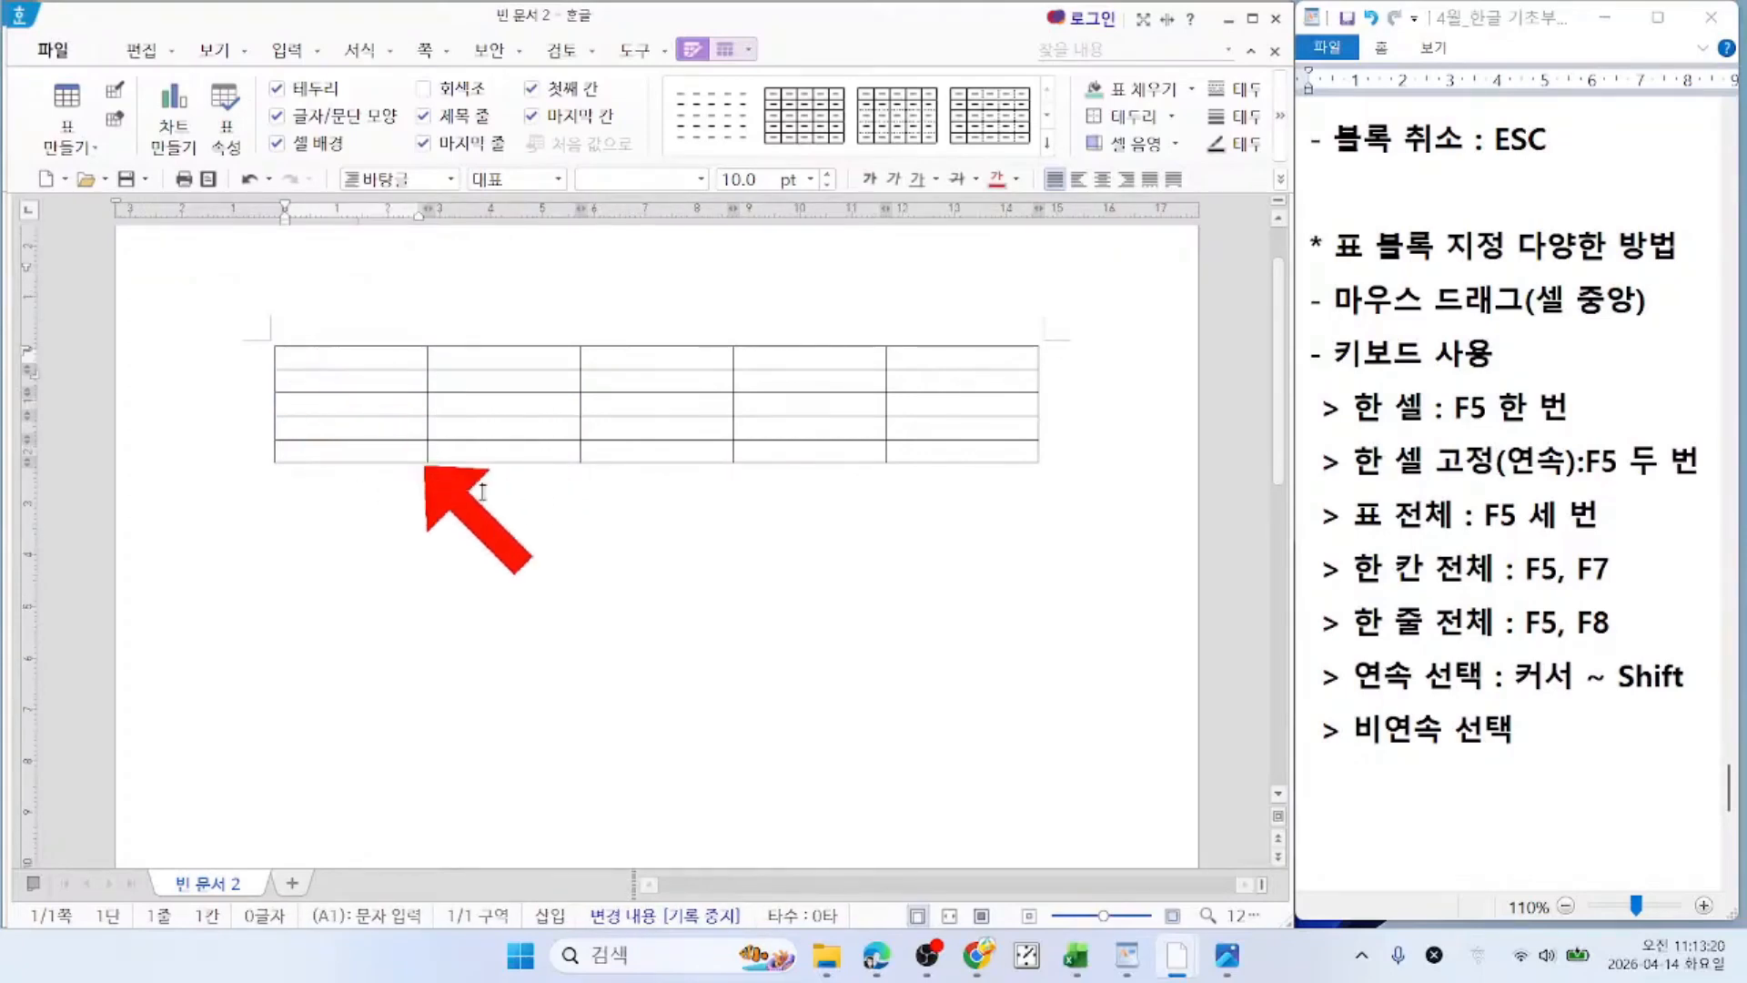
left_click(961, 453, "shift")
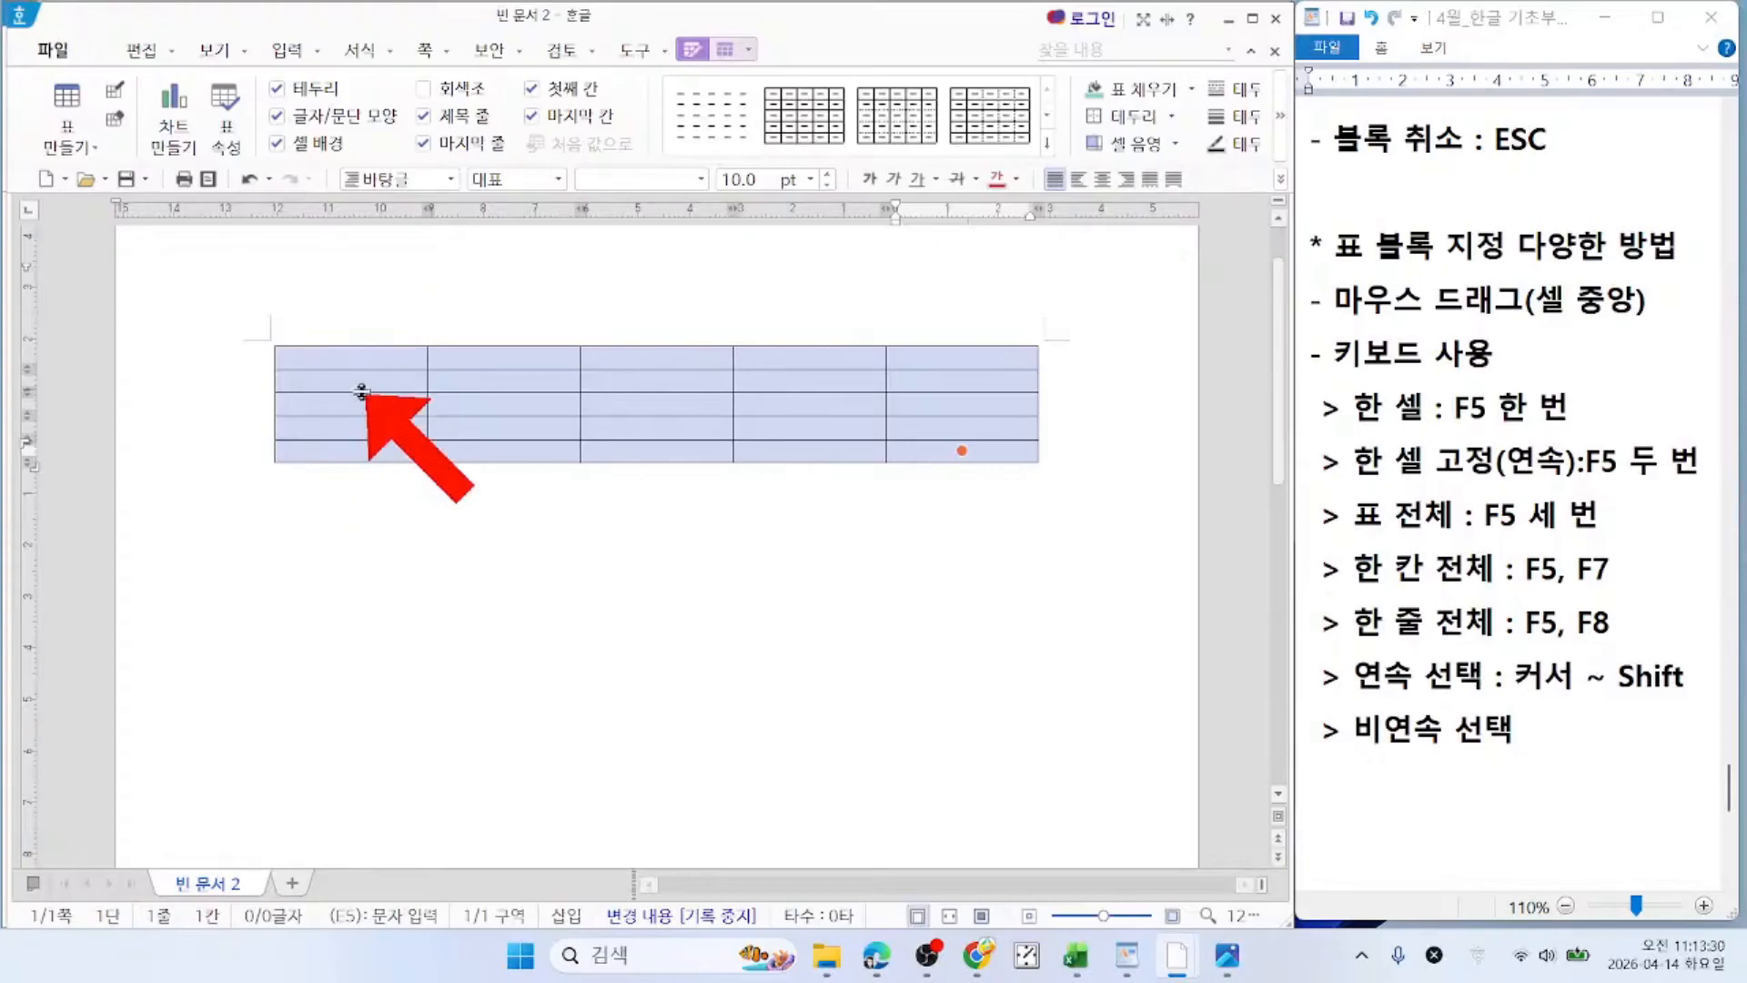
key("Escape")
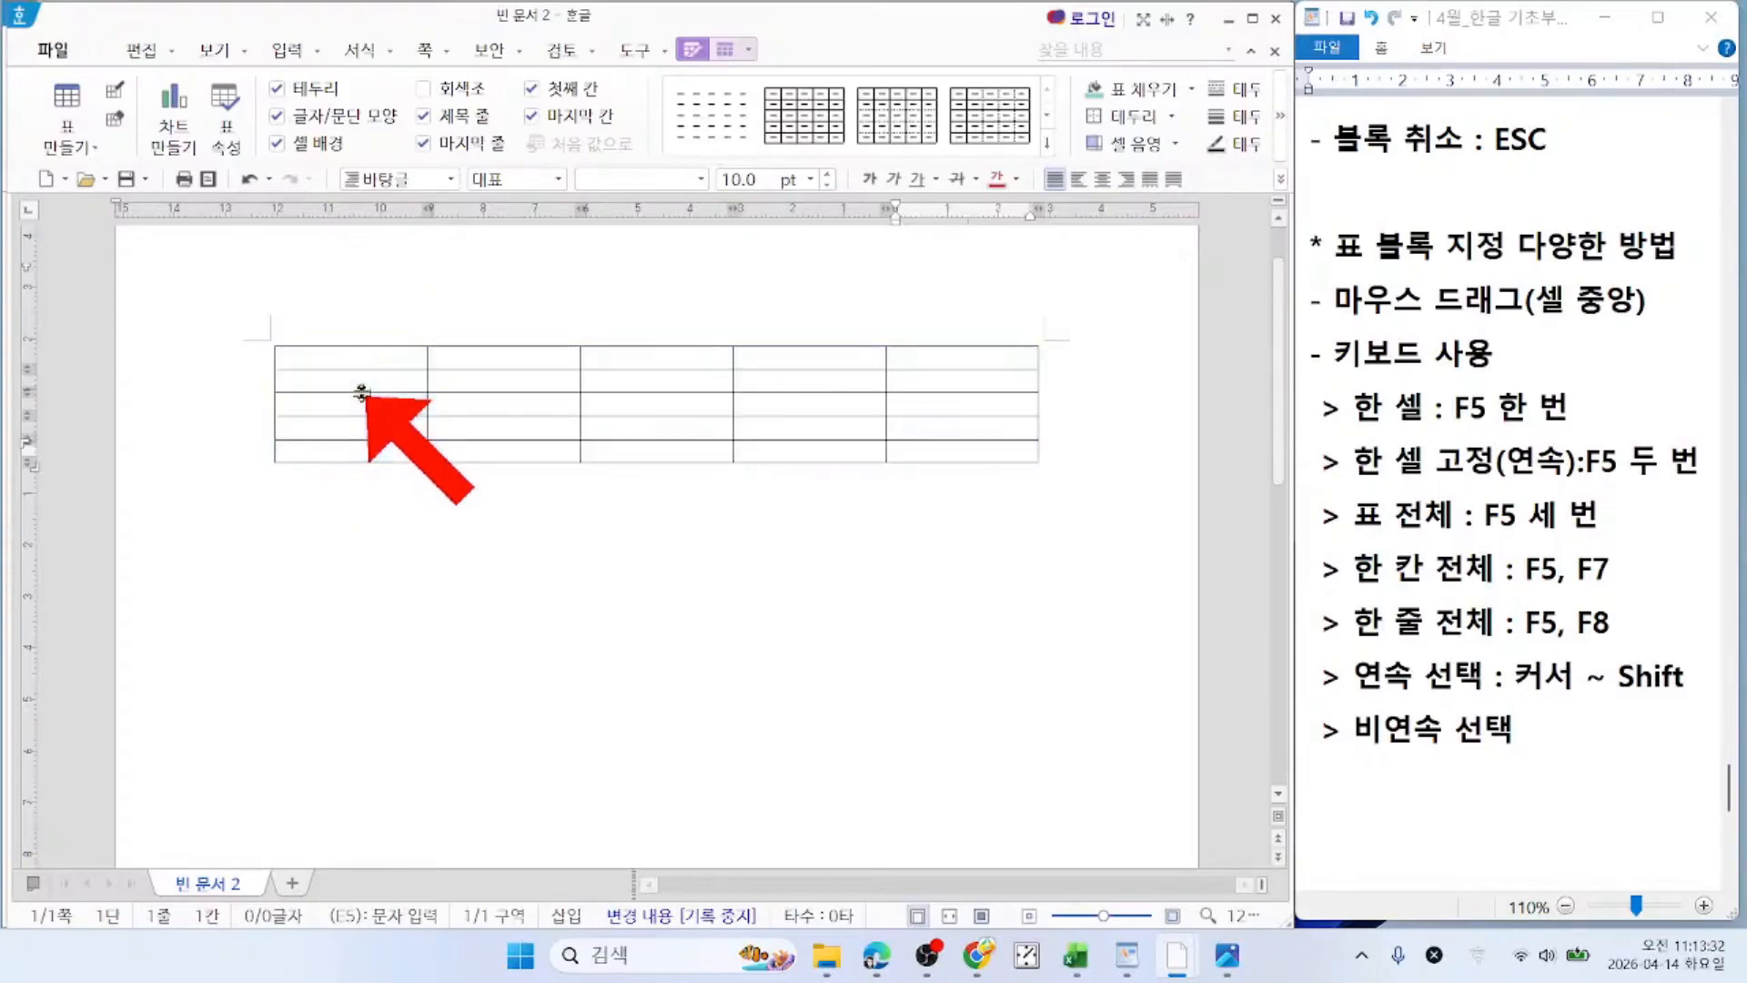
left_click_drag(355, 357, 351, 450)
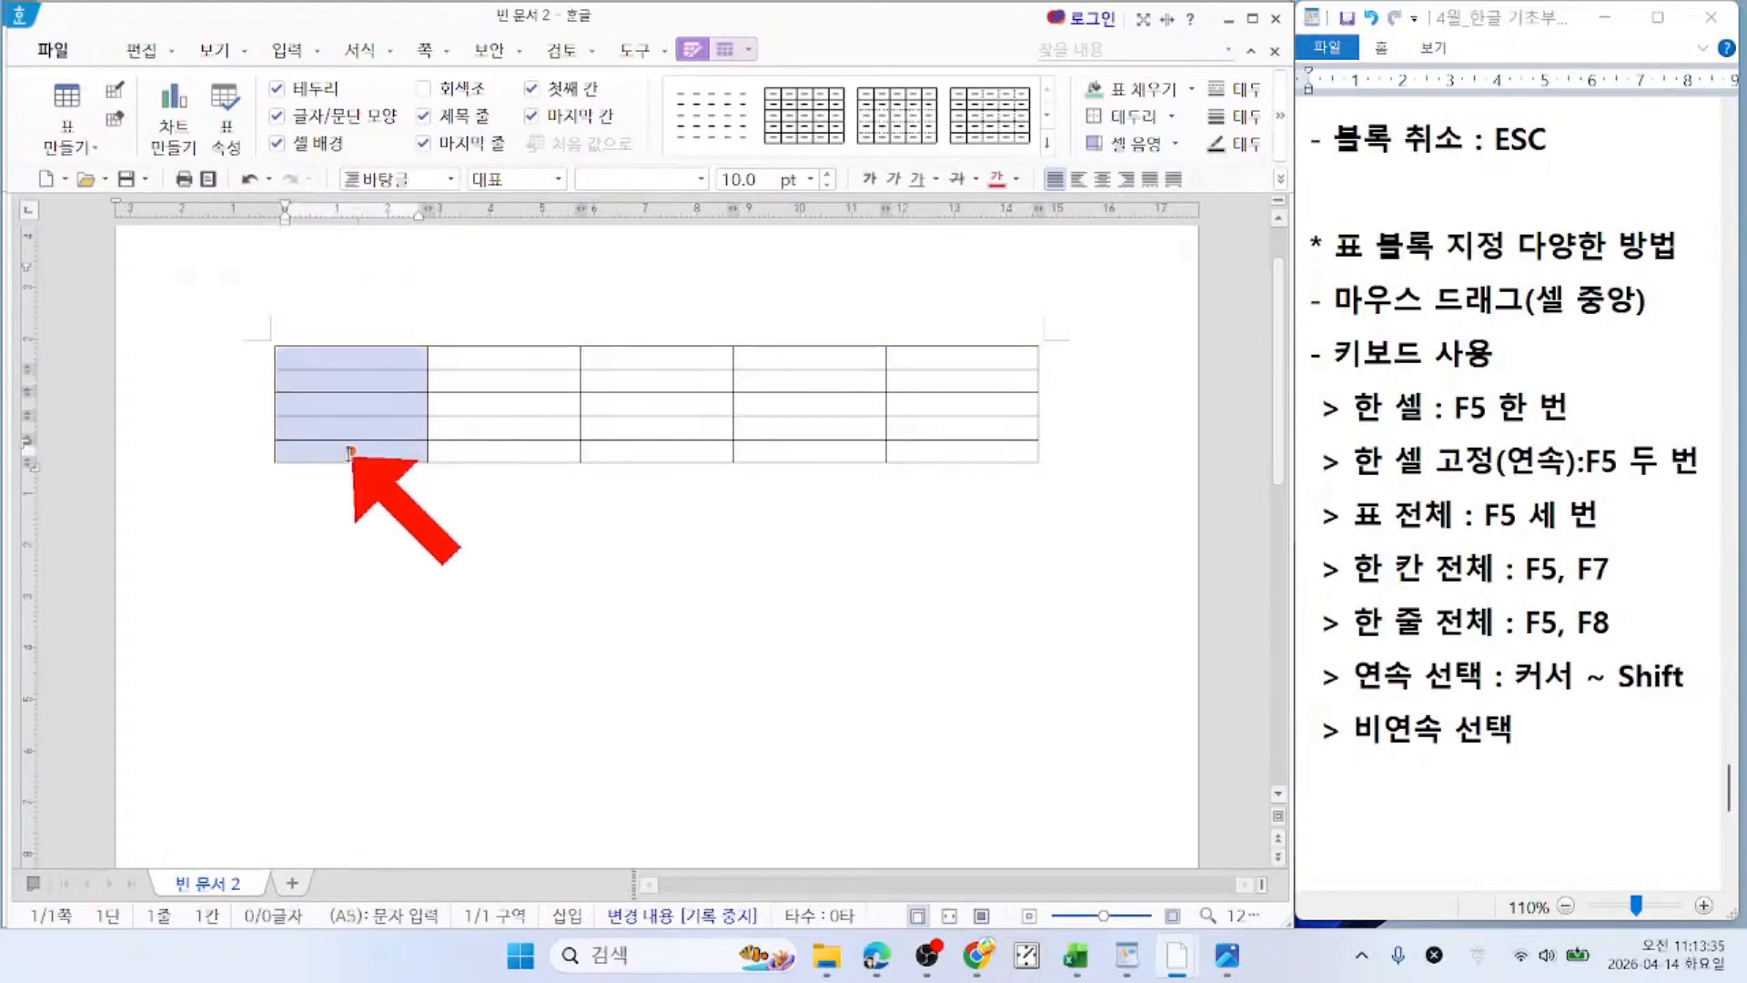
left_click_drag(640, 356, 655, 450)
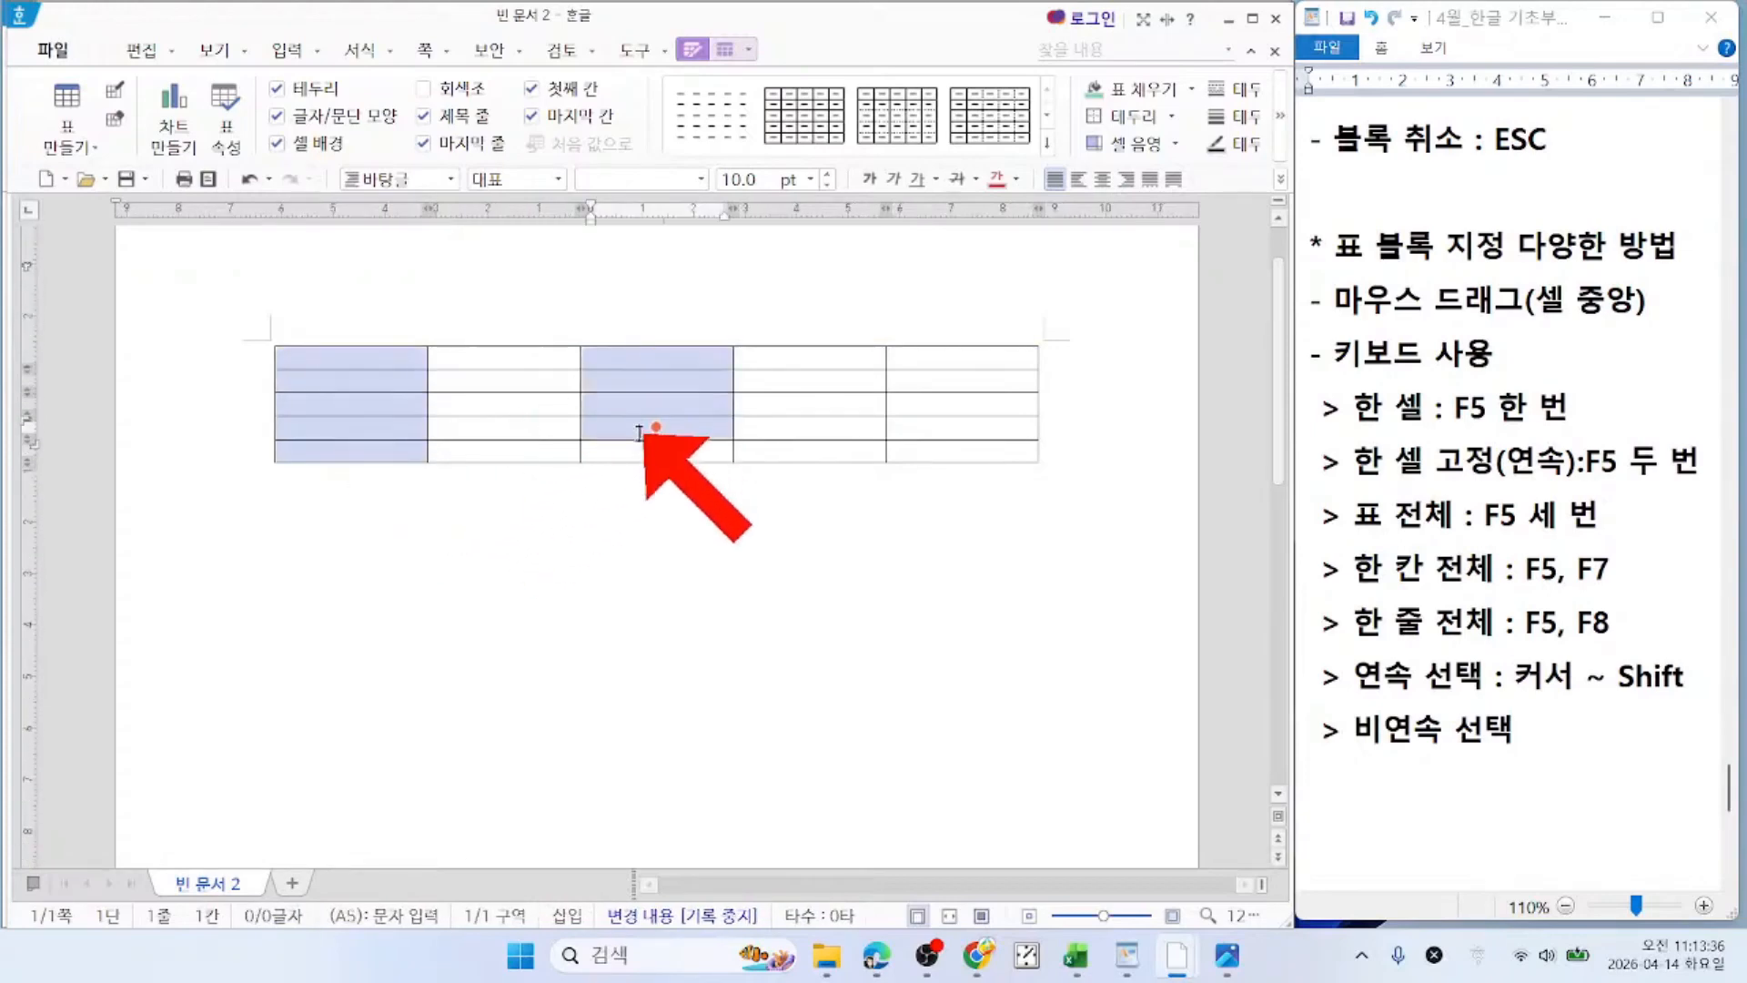
left_click(938, 339)
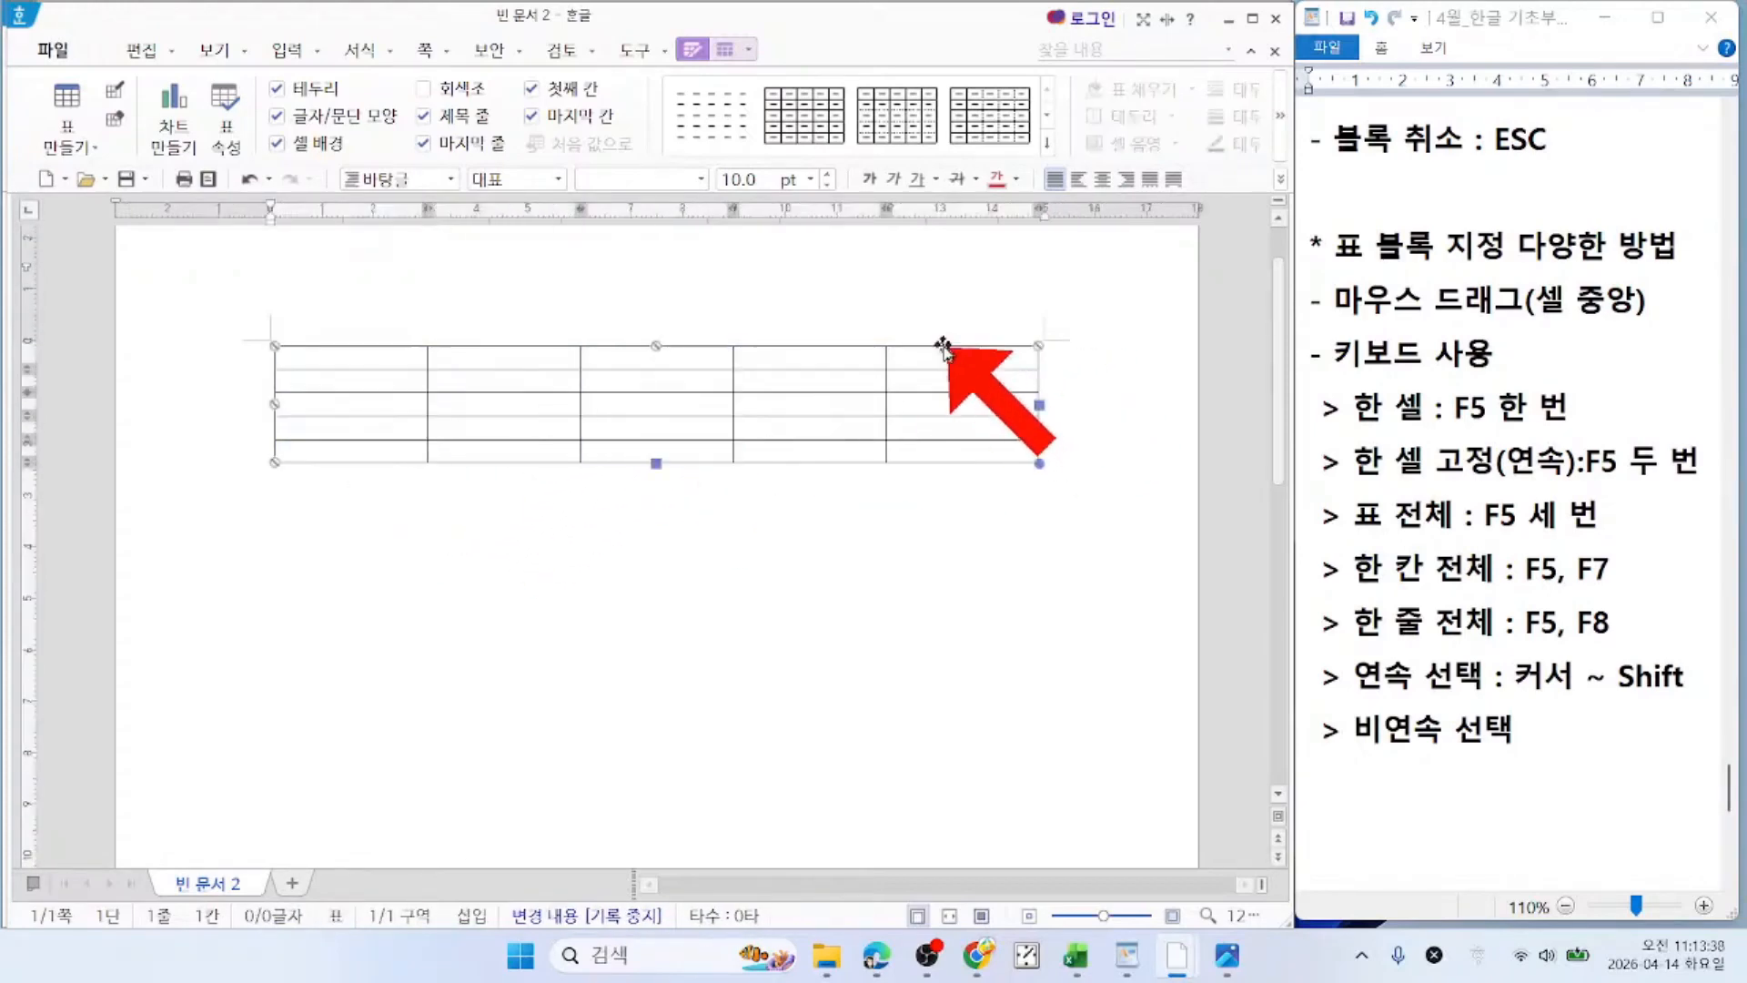
Step: Block the first, third and fifth columns together as a non-continuous selection
left_click_drag(363, 356, 365, 459)
left_click_drag(683, 360, 676, 464)
left_click_drag(910, 353, 947, 453)
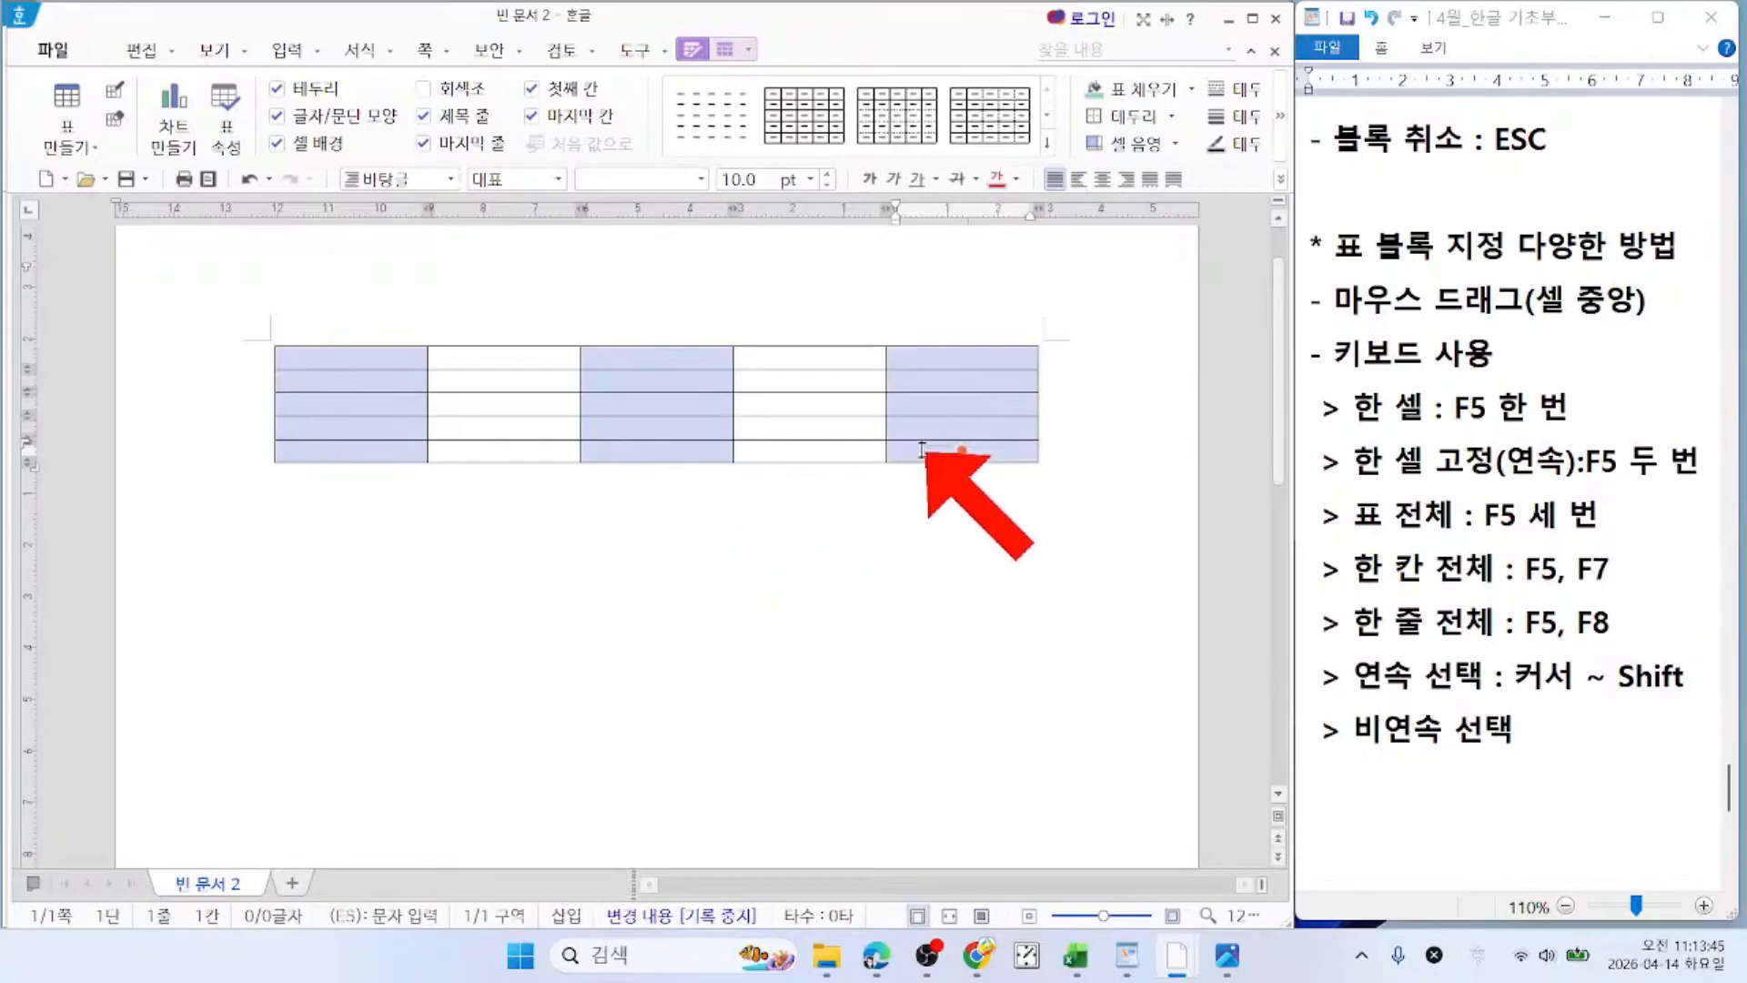
Step: Replace the column block with separate cells: second row of column one, fourth row of column two, second row of column three
left_click(451, 376)
left_click(379, 380)
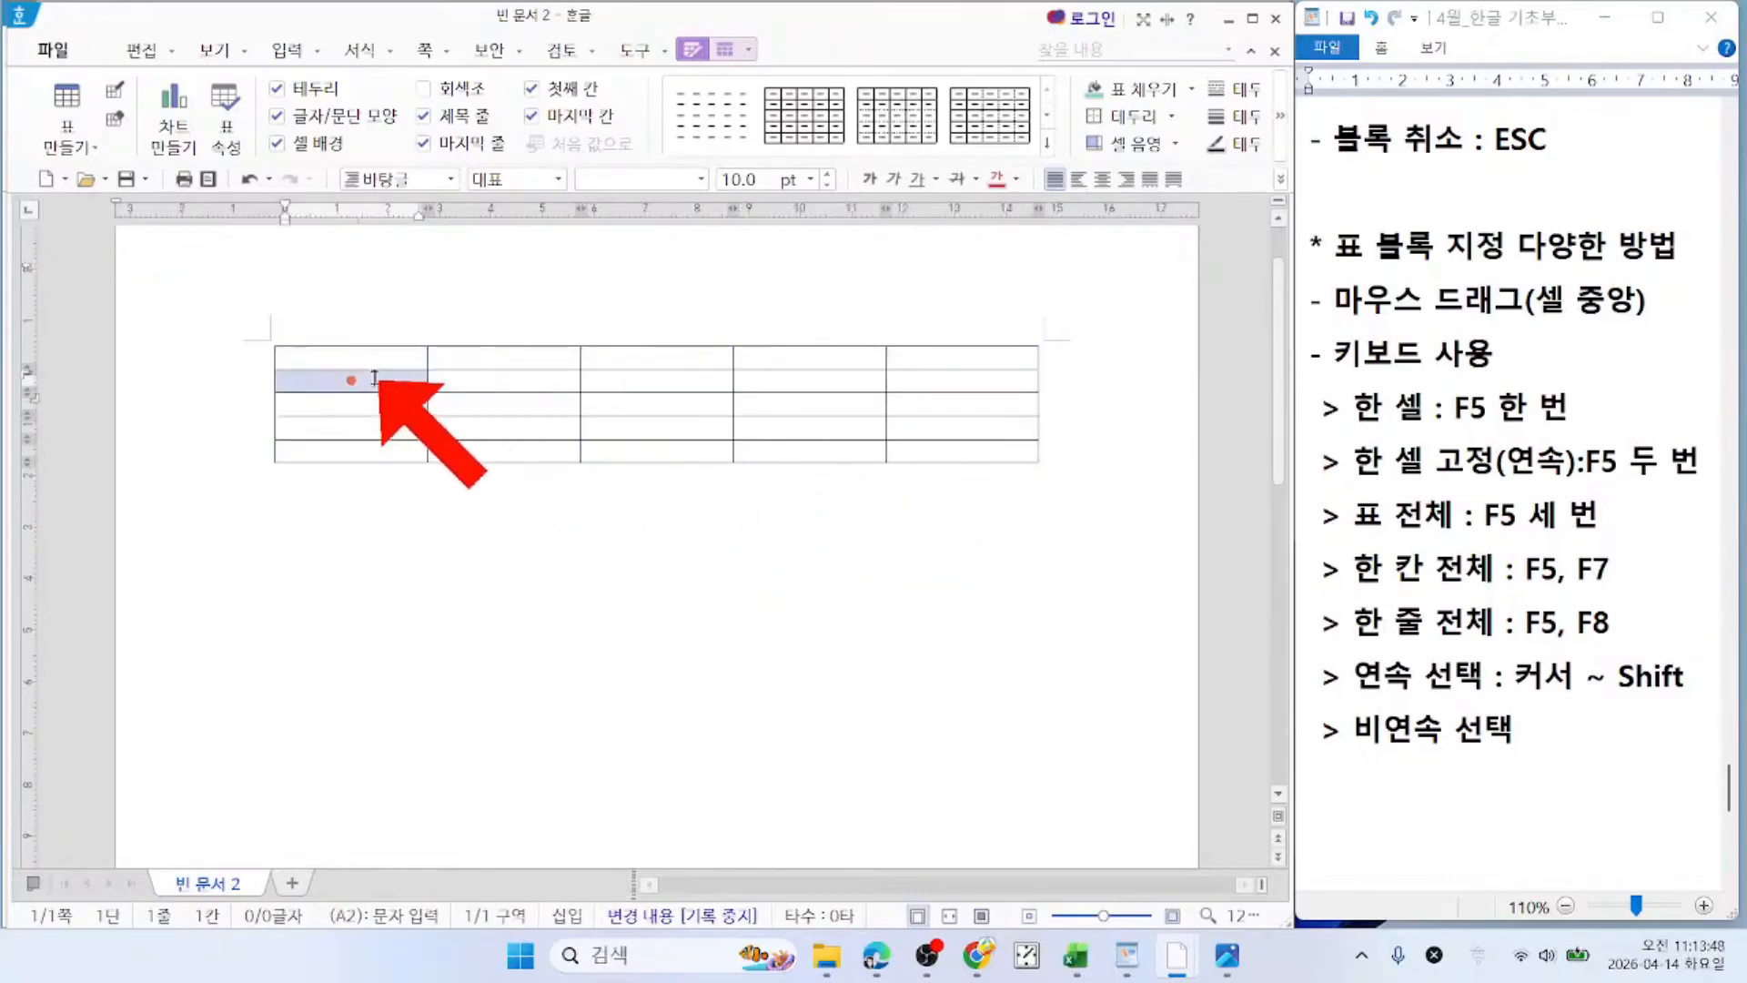
left_click(496, 428, "ctrl")
left_click(626, 377, "ctrl")
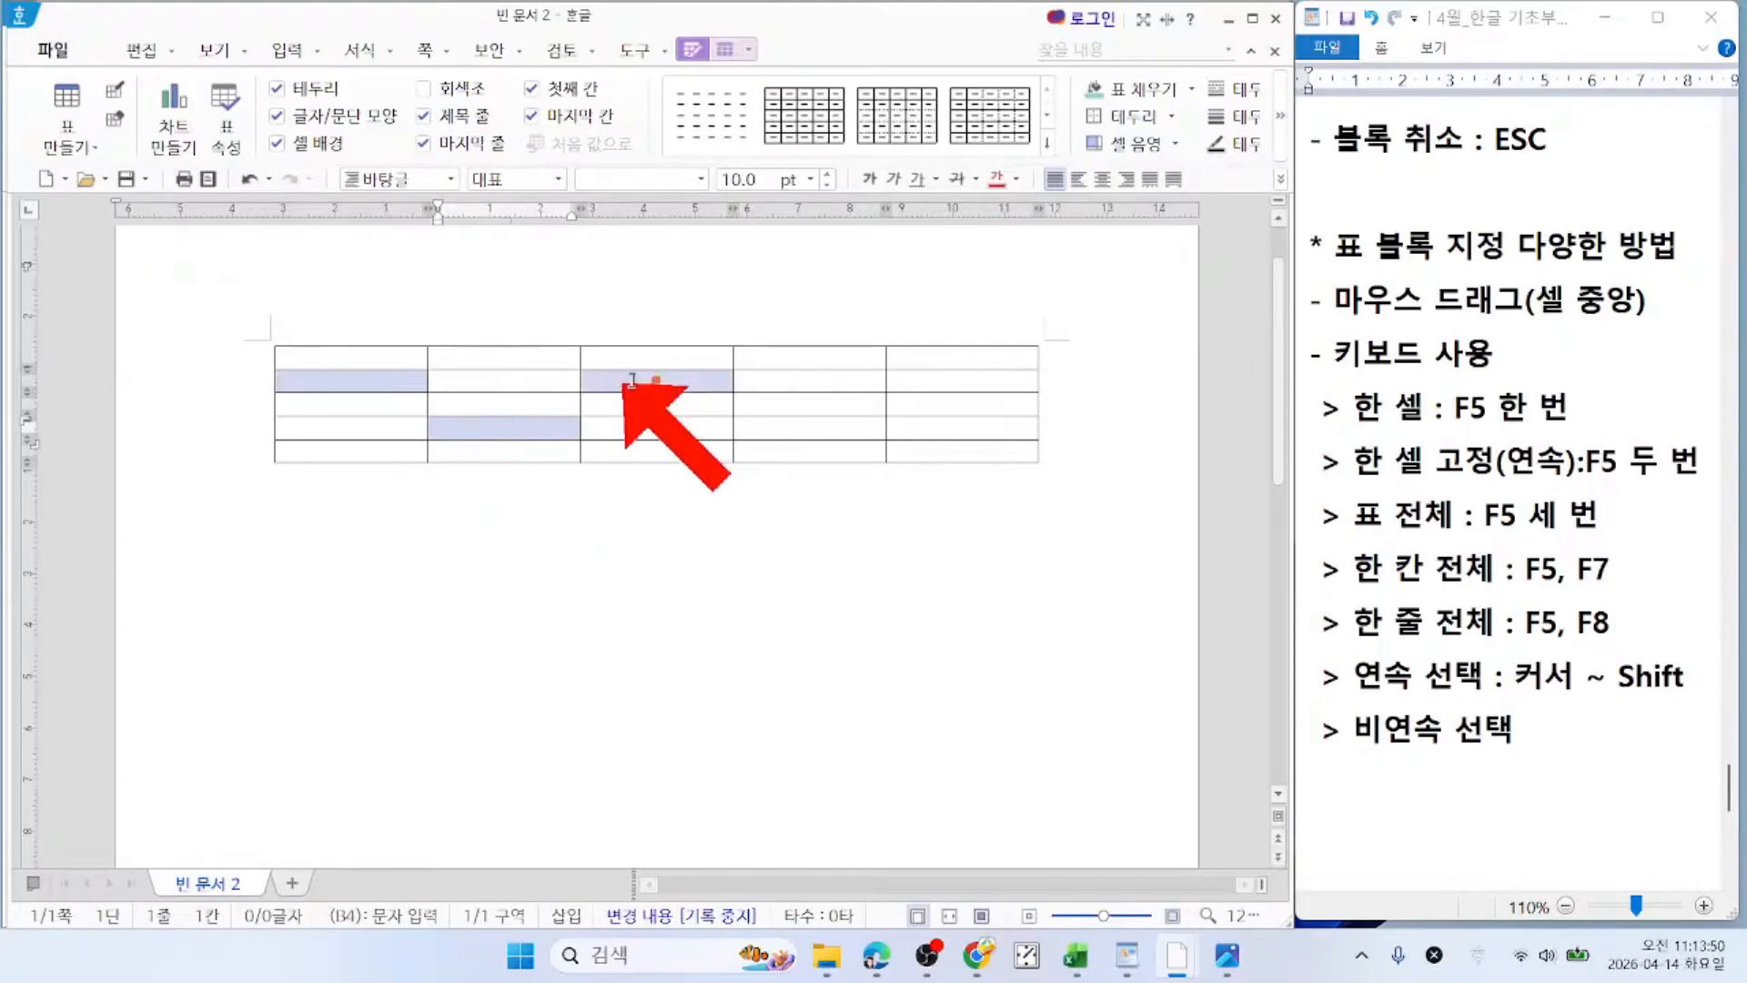
Step: Add the third row of column five and the fifth row of column four to the block, and cancel the block
left_click(946, 405, "ctrl")
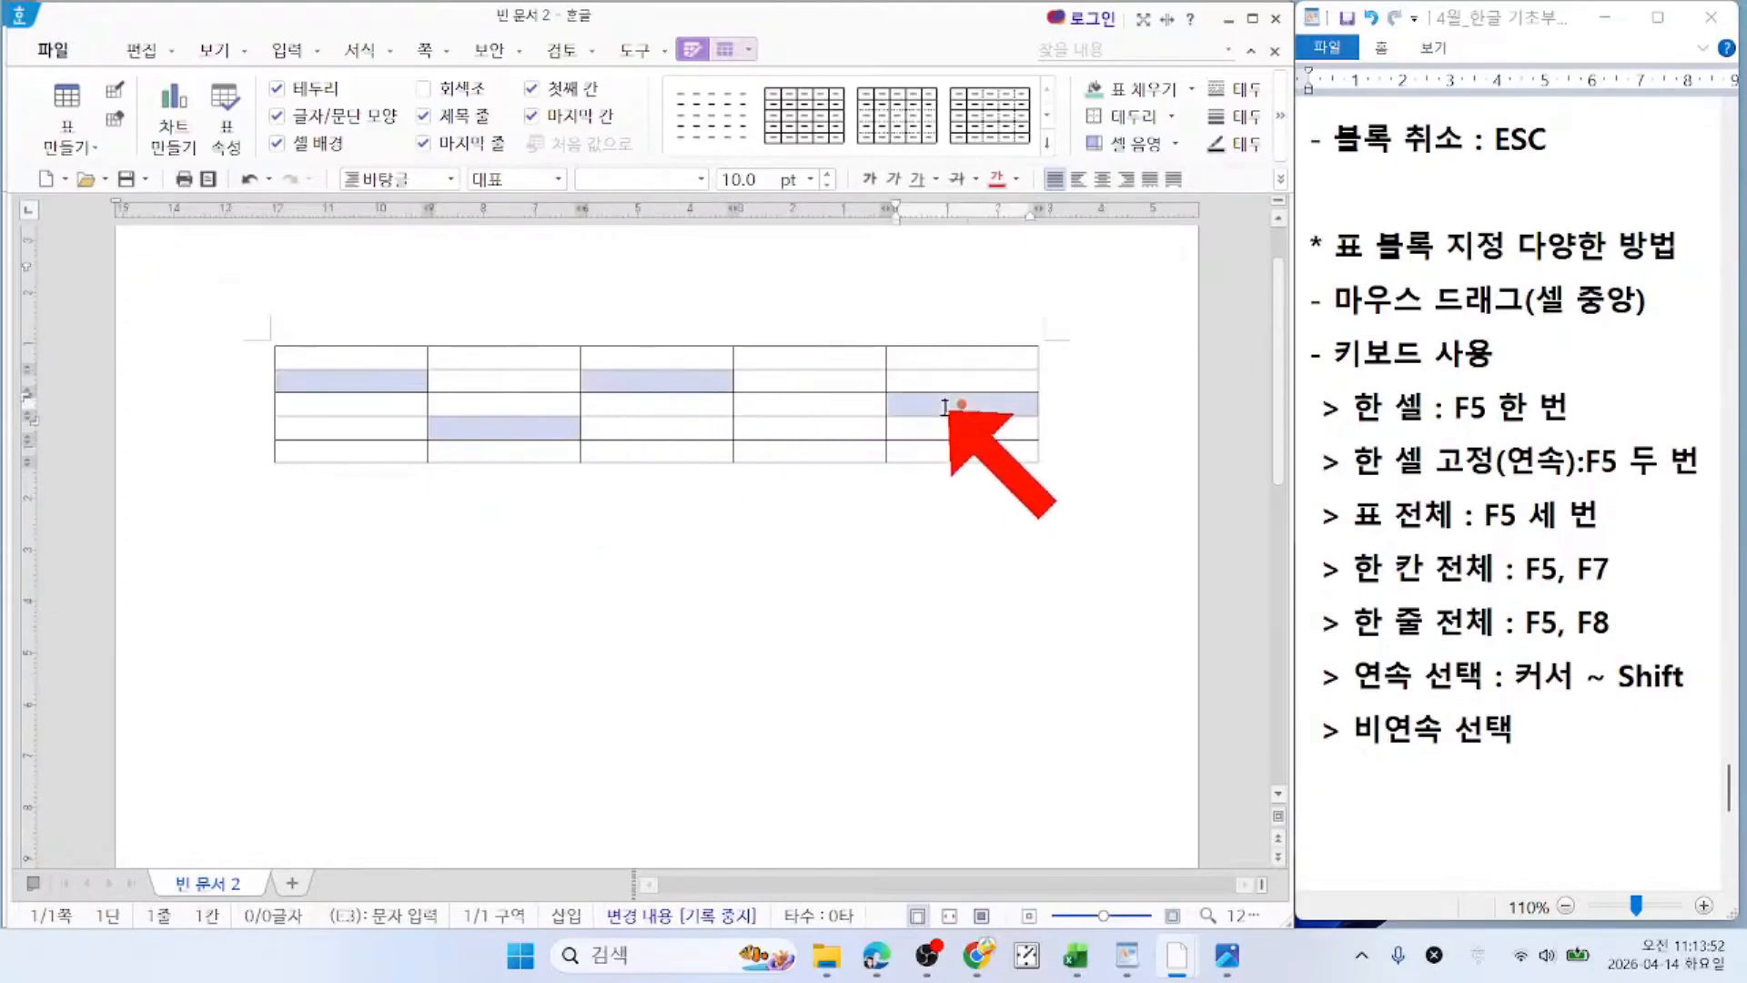
left_click(807, 451, "ctrl")
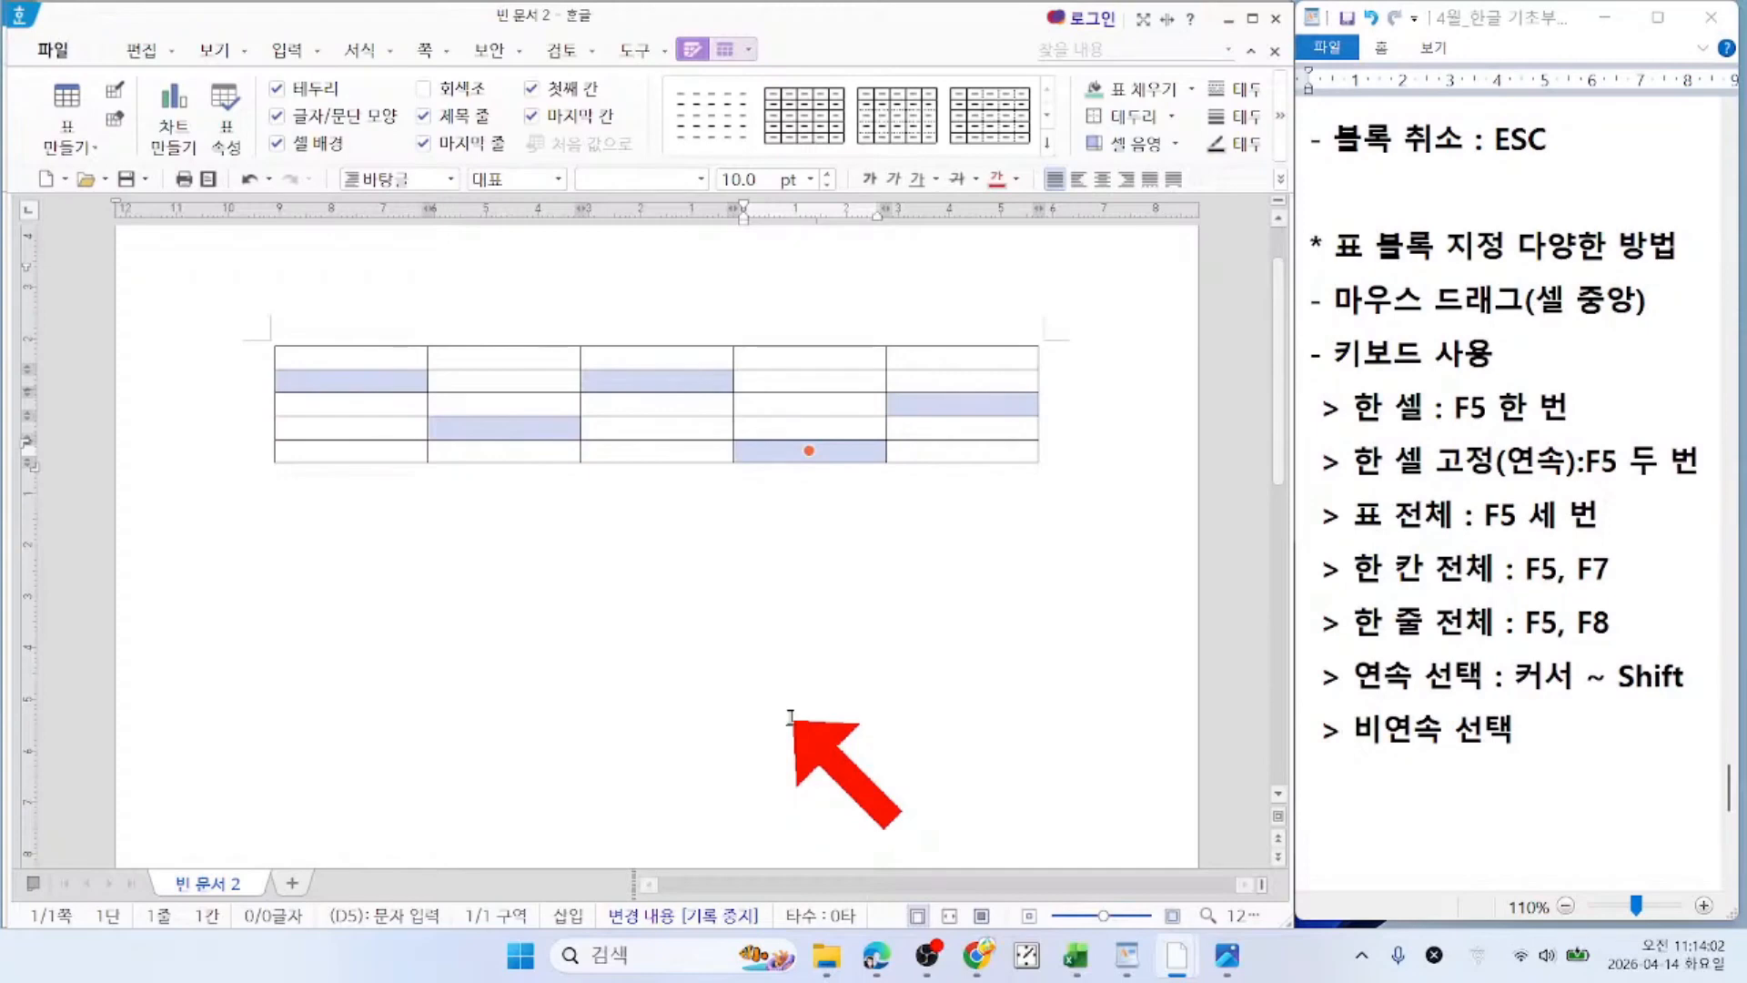
key("Escape")
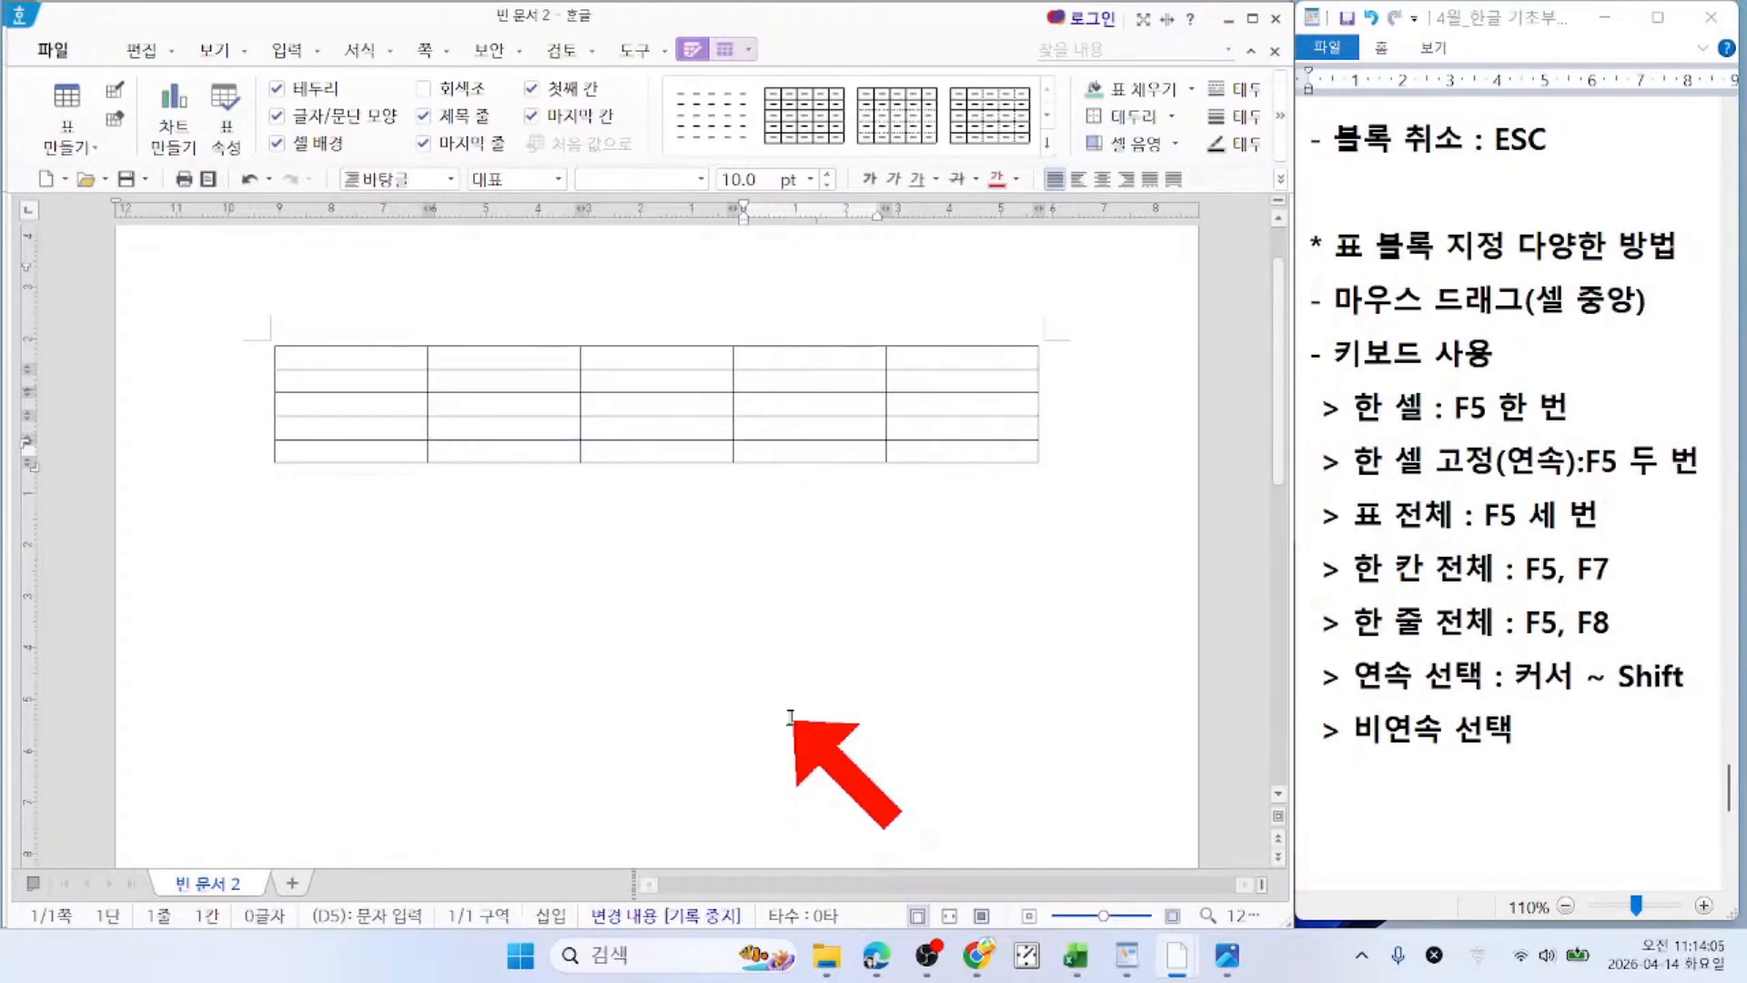
Step: Complete the 비연속 선택 note with ": Ctrl + 클릭" and add "드래그" on the line below it
left_click(1588, 726)
left_click(1588, 725)
type(":")
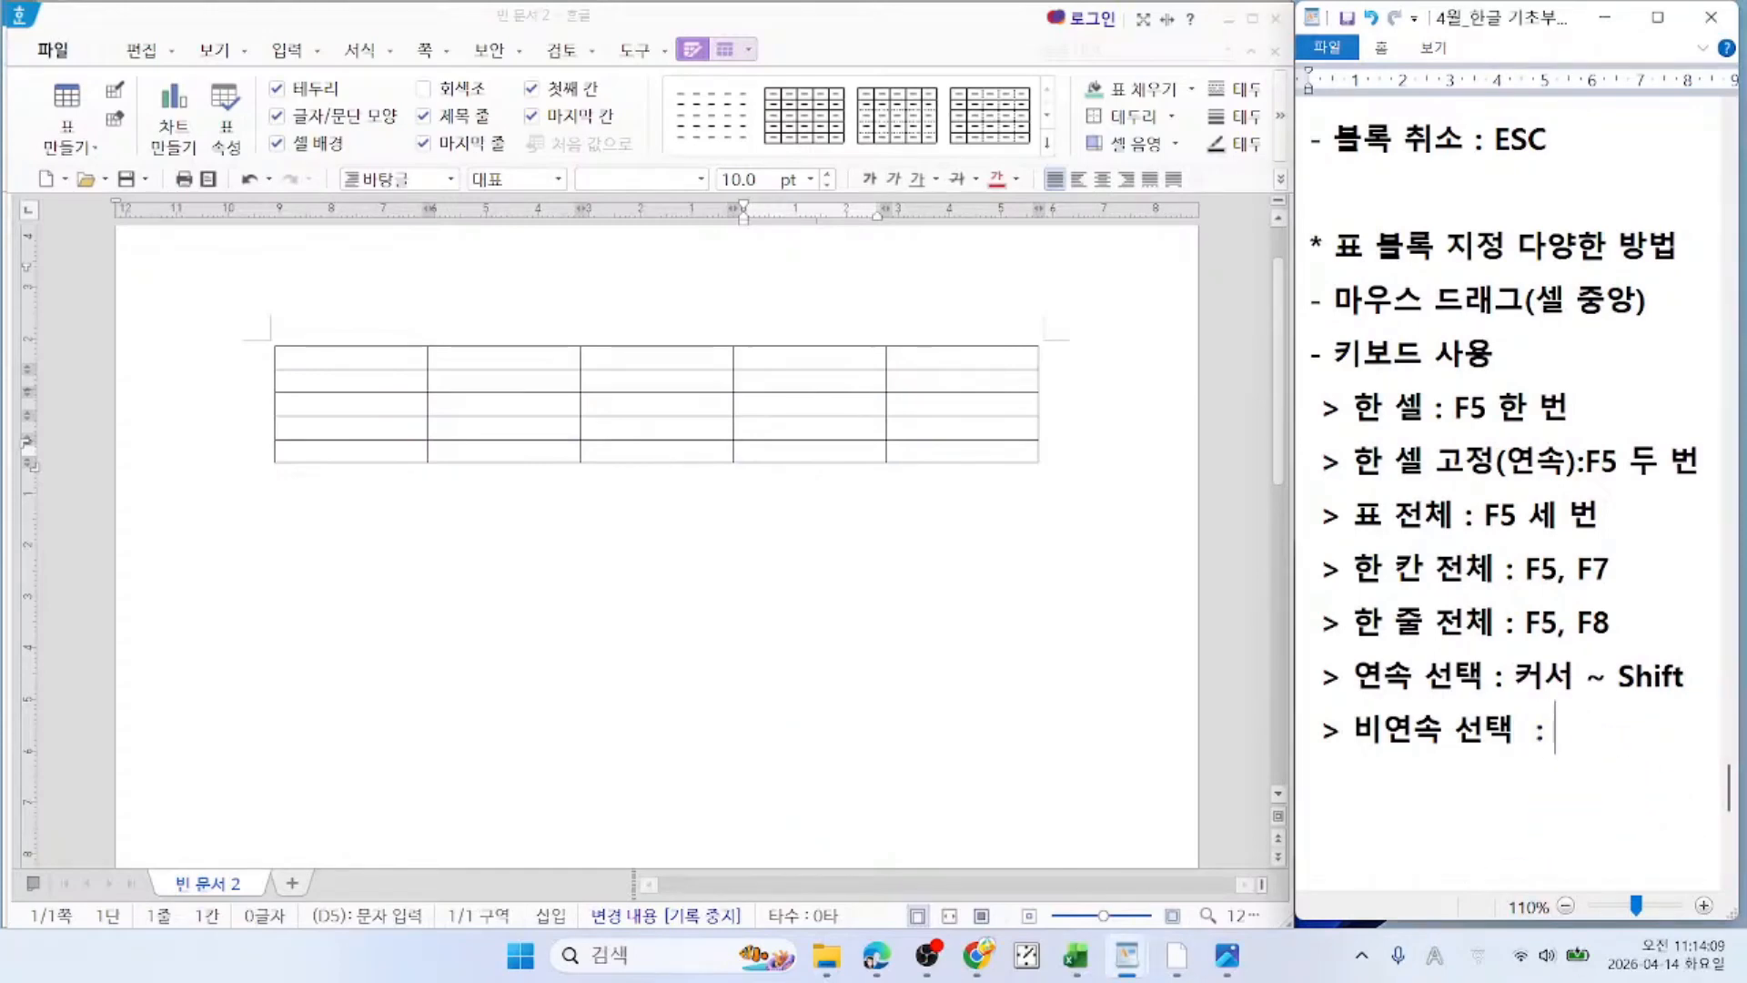
type(" ㅊ")
key("BackSpace")
key("Hangul")
type("Ct")
type("rl + ")
type("zm")
key("BackSpace")
key("BackSpace")
key("Hangul")
type("클릭")
key("Return")
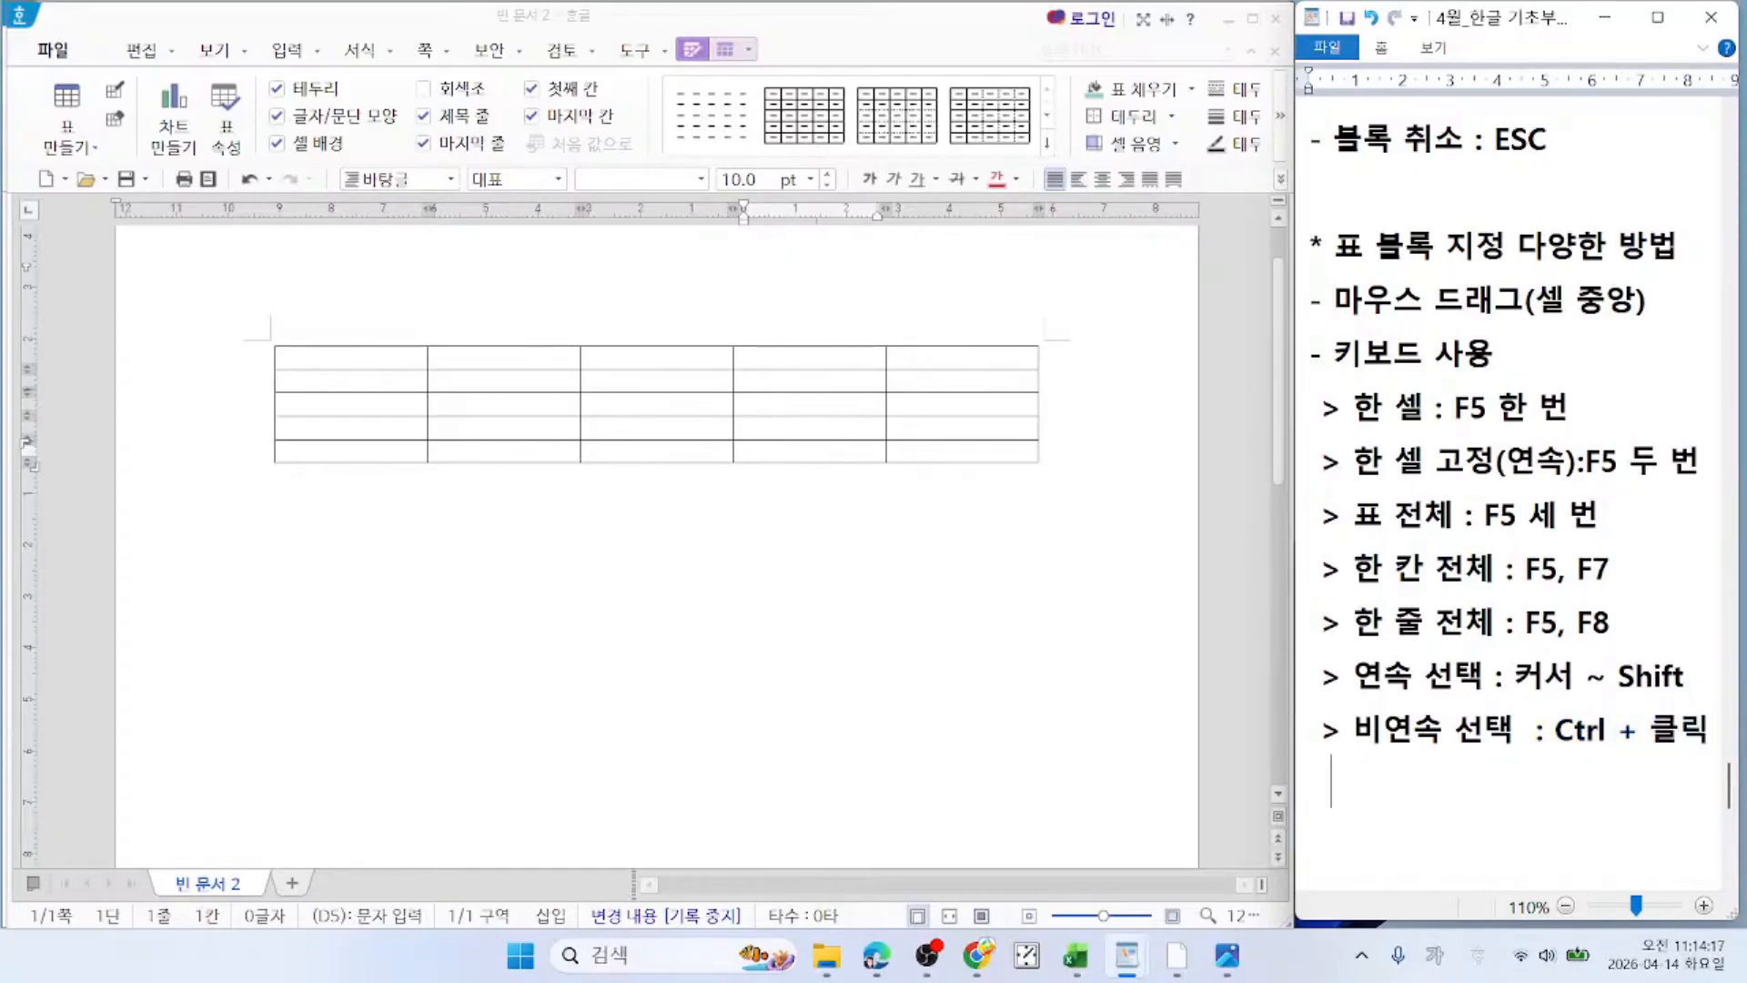
type("드래그")
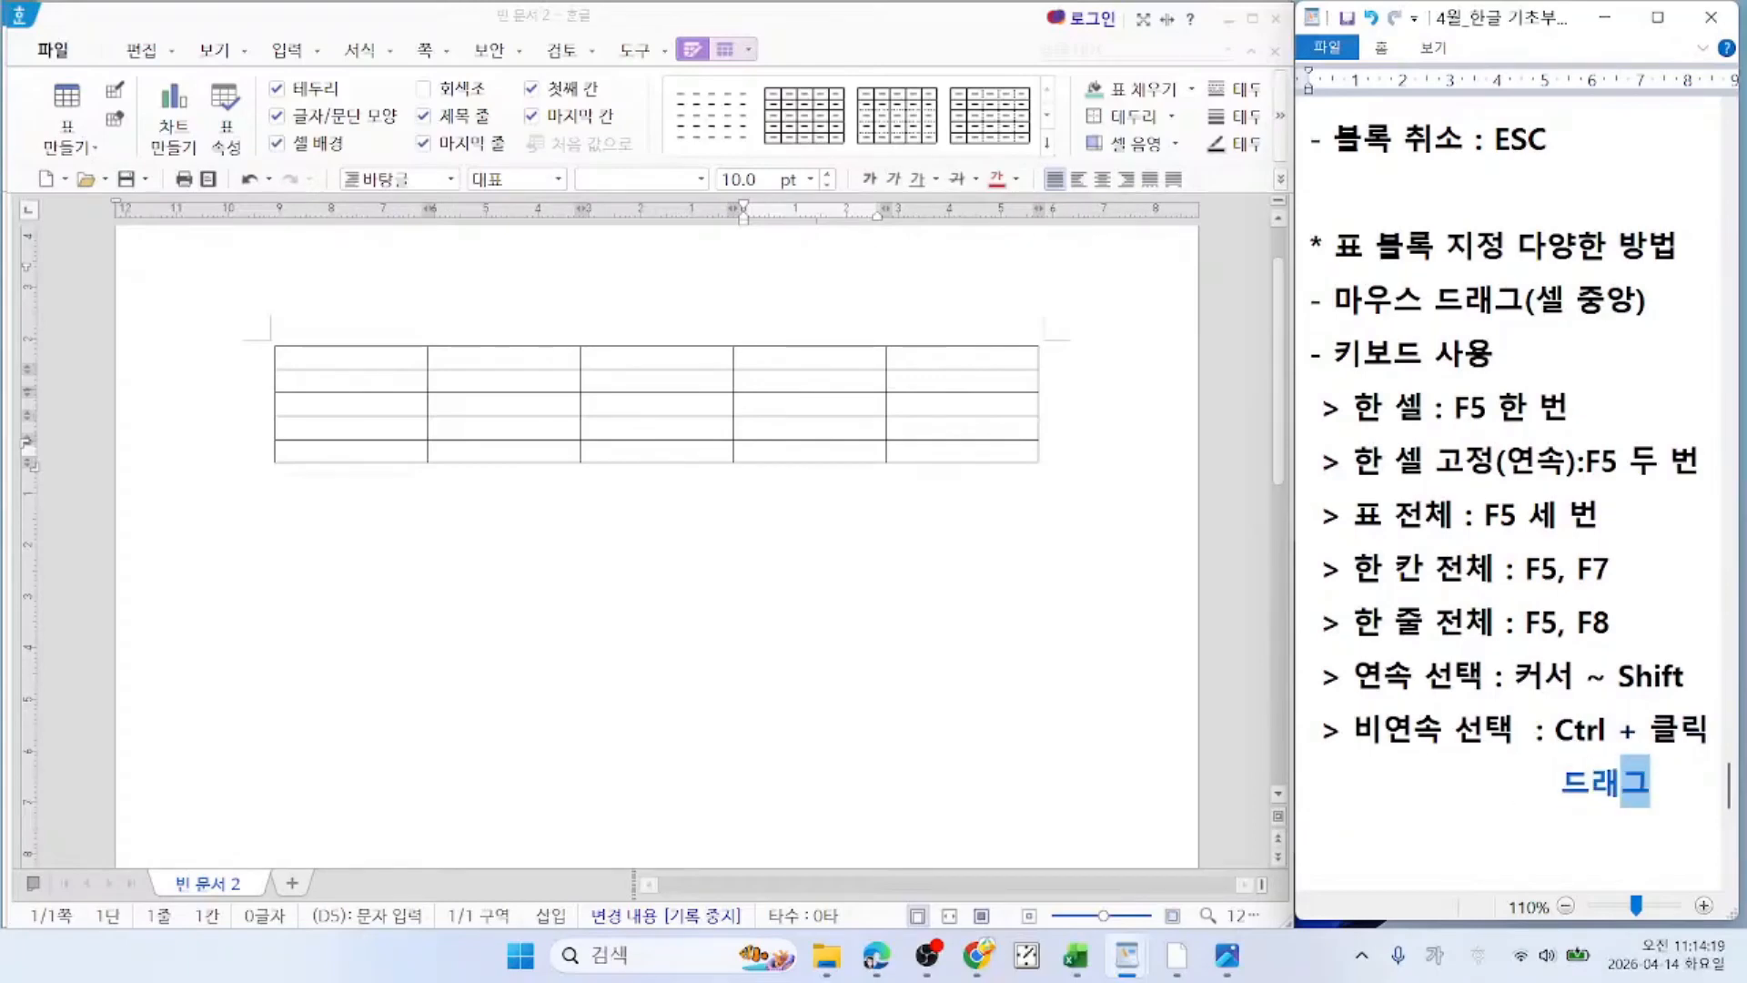
key("Return")
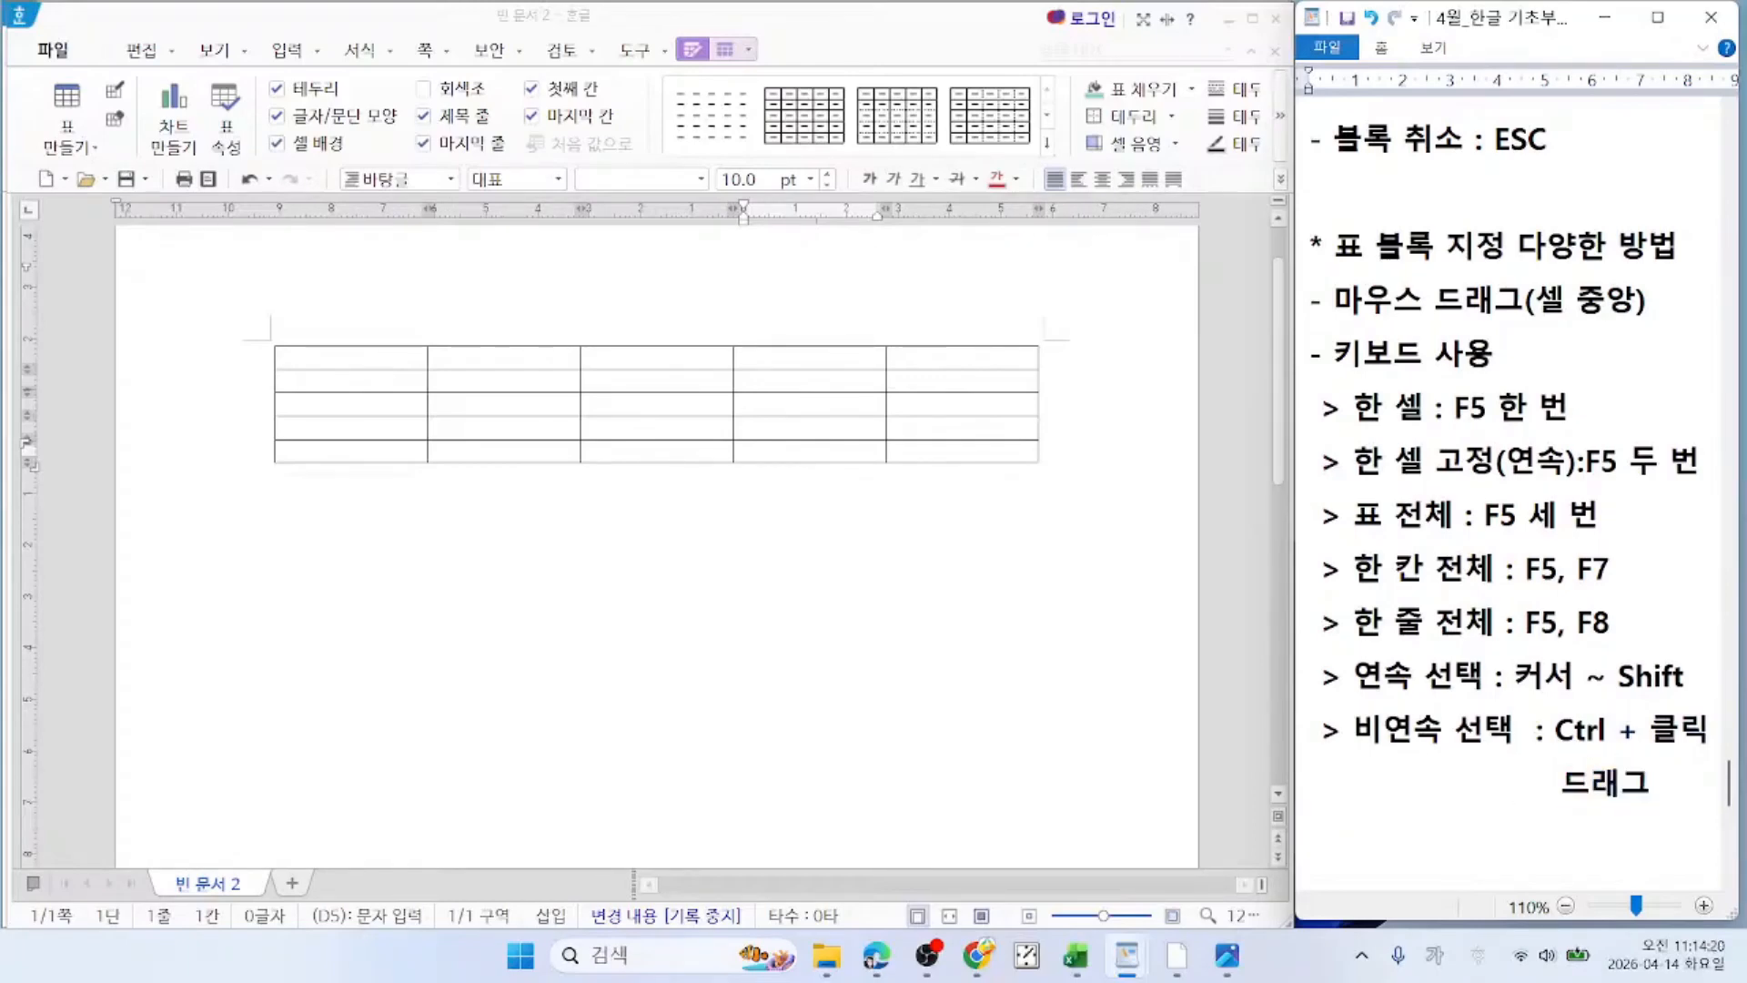
Step: Block the whole first, third and fifth columns together as a non-continuous selection, and cancel the block
left_click(355, 355)
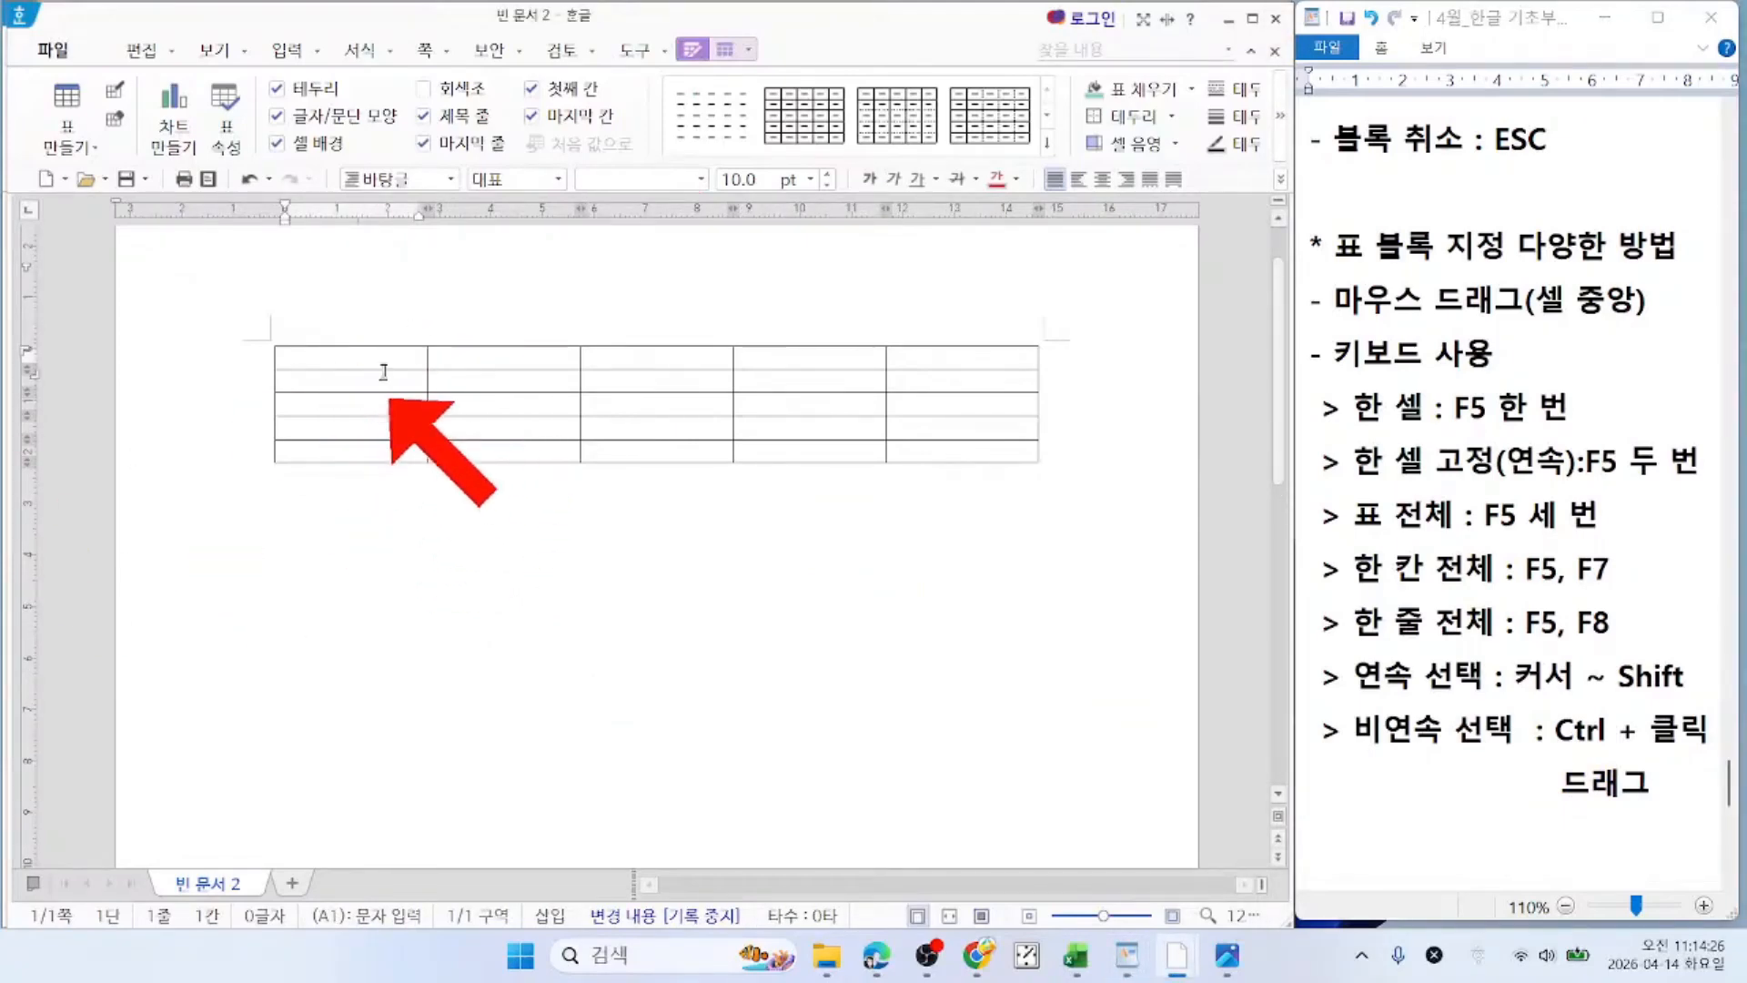
left_click_drag(343, 355, 341, 449)
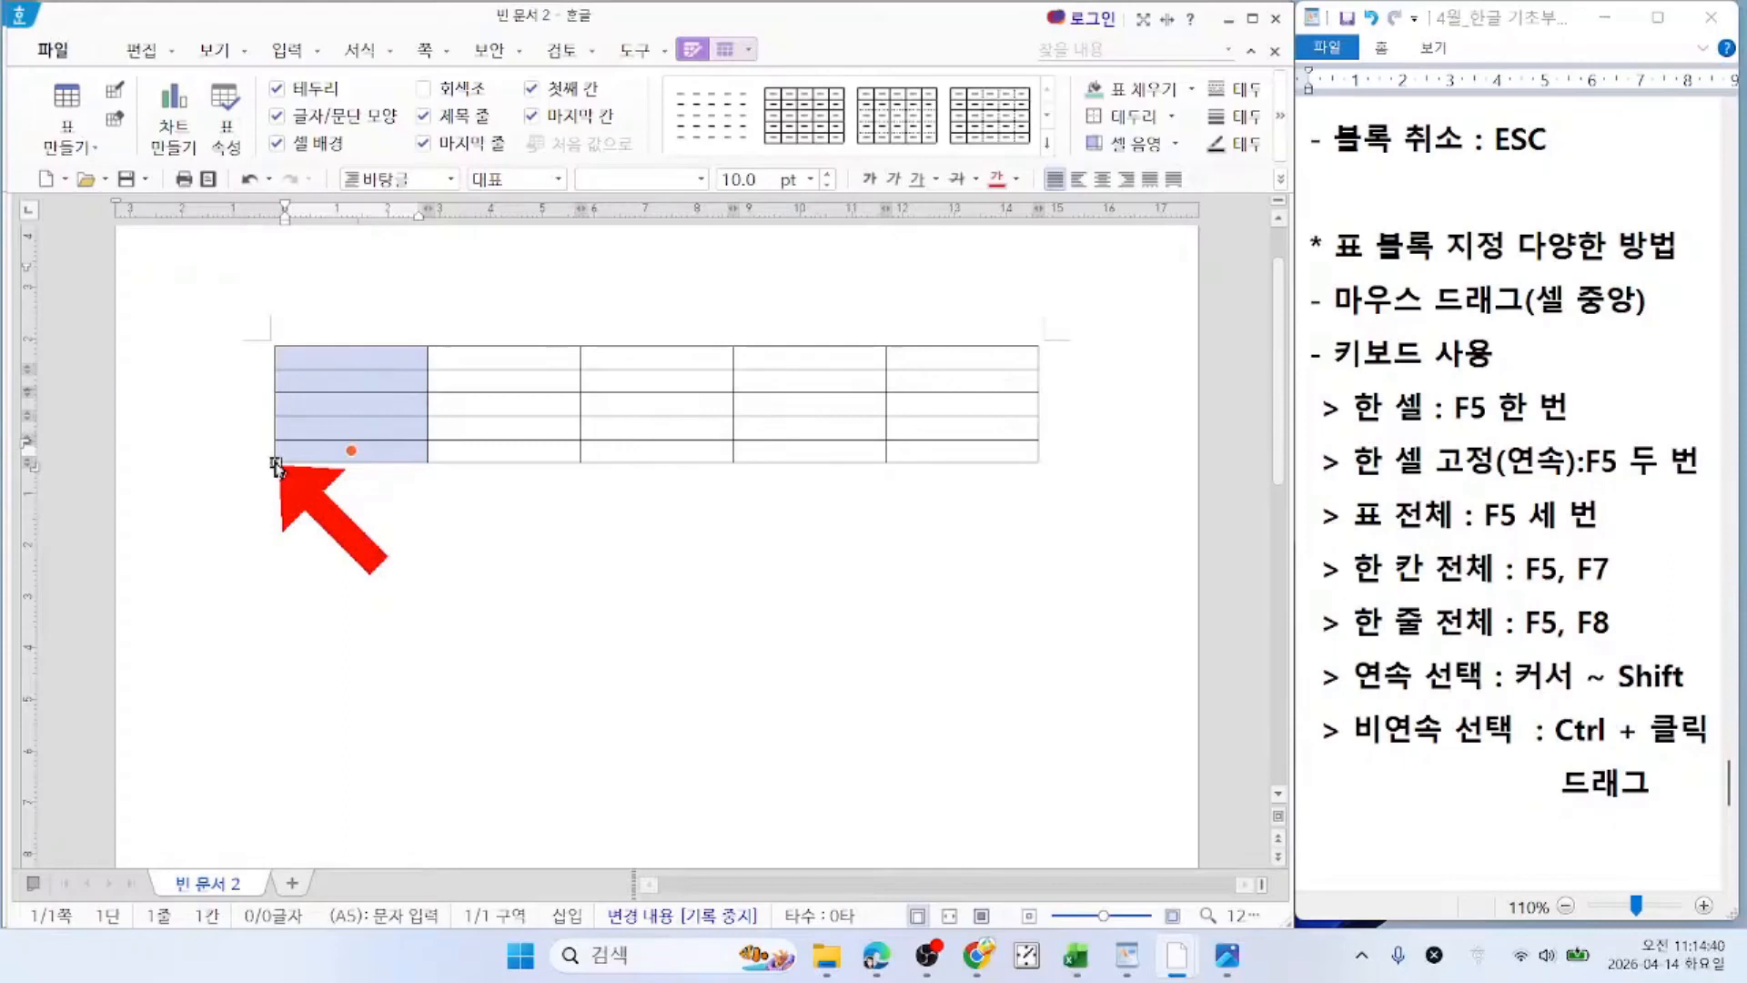
left_click_drag(656, 359, 664, 449)
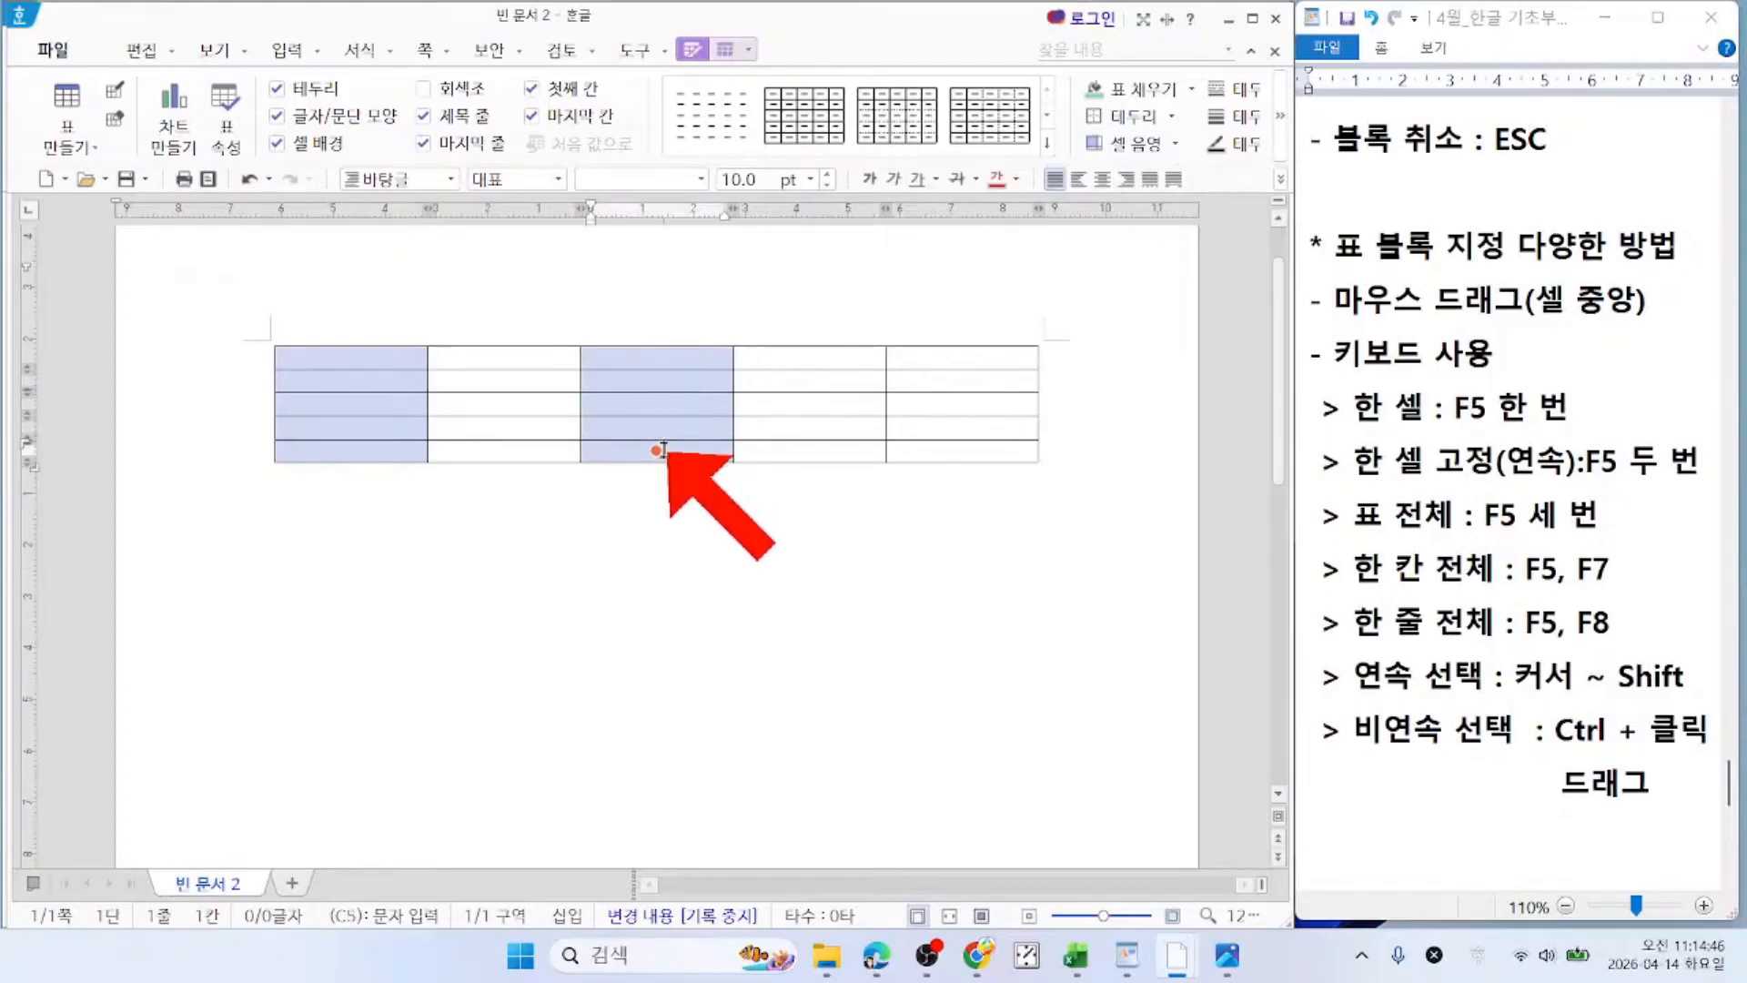
mouse_move(664, 450)
left_mouse_down()
mouse_move(679, 554)
mouse_move(682, 453)
left_mouse_up()
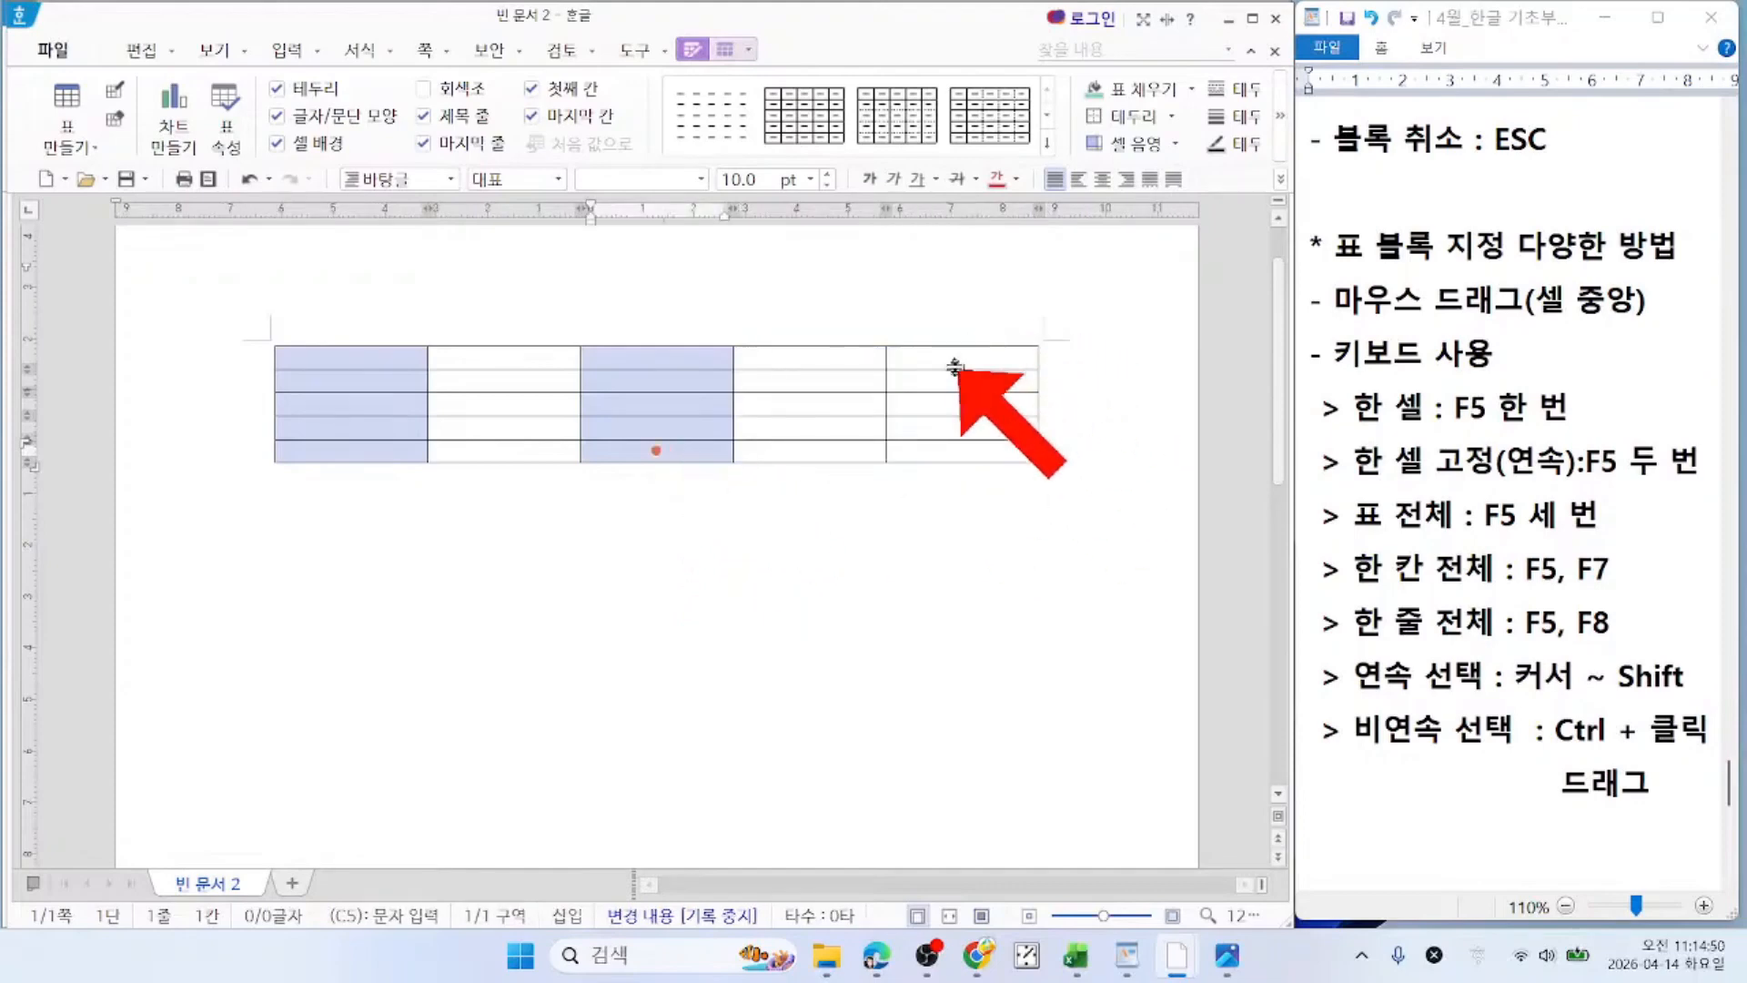
left_click_drag(955, 362, 967, 448)
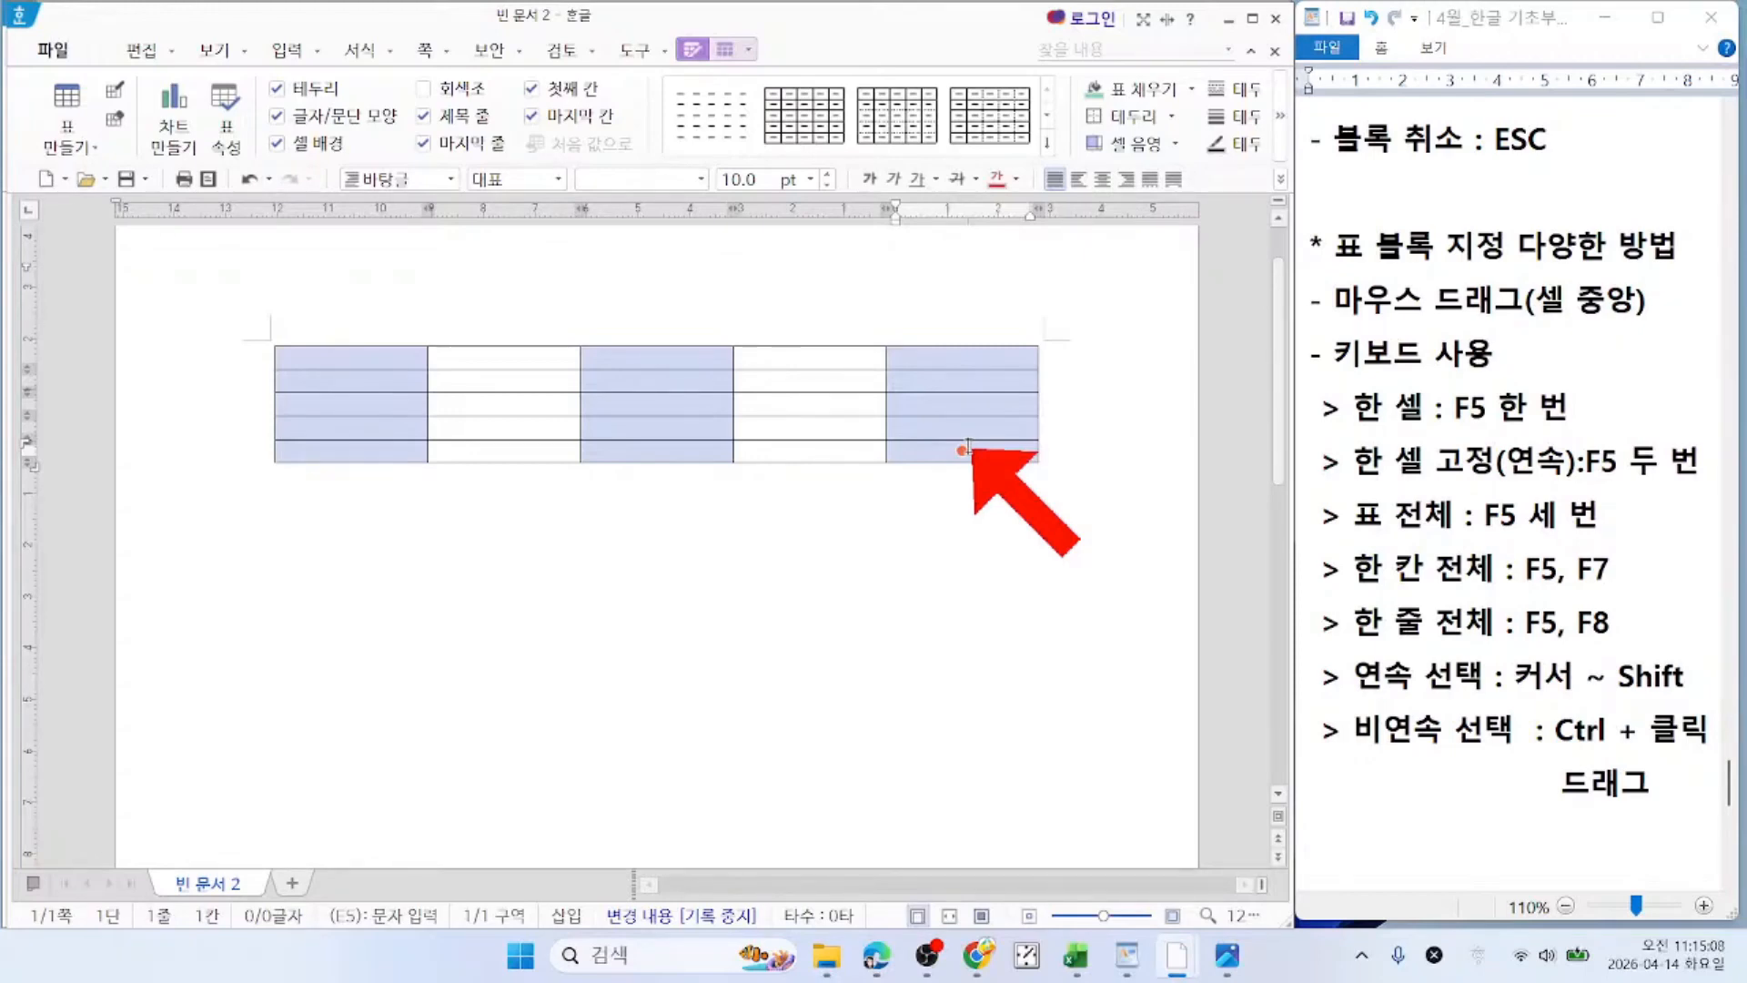
key("Escape")
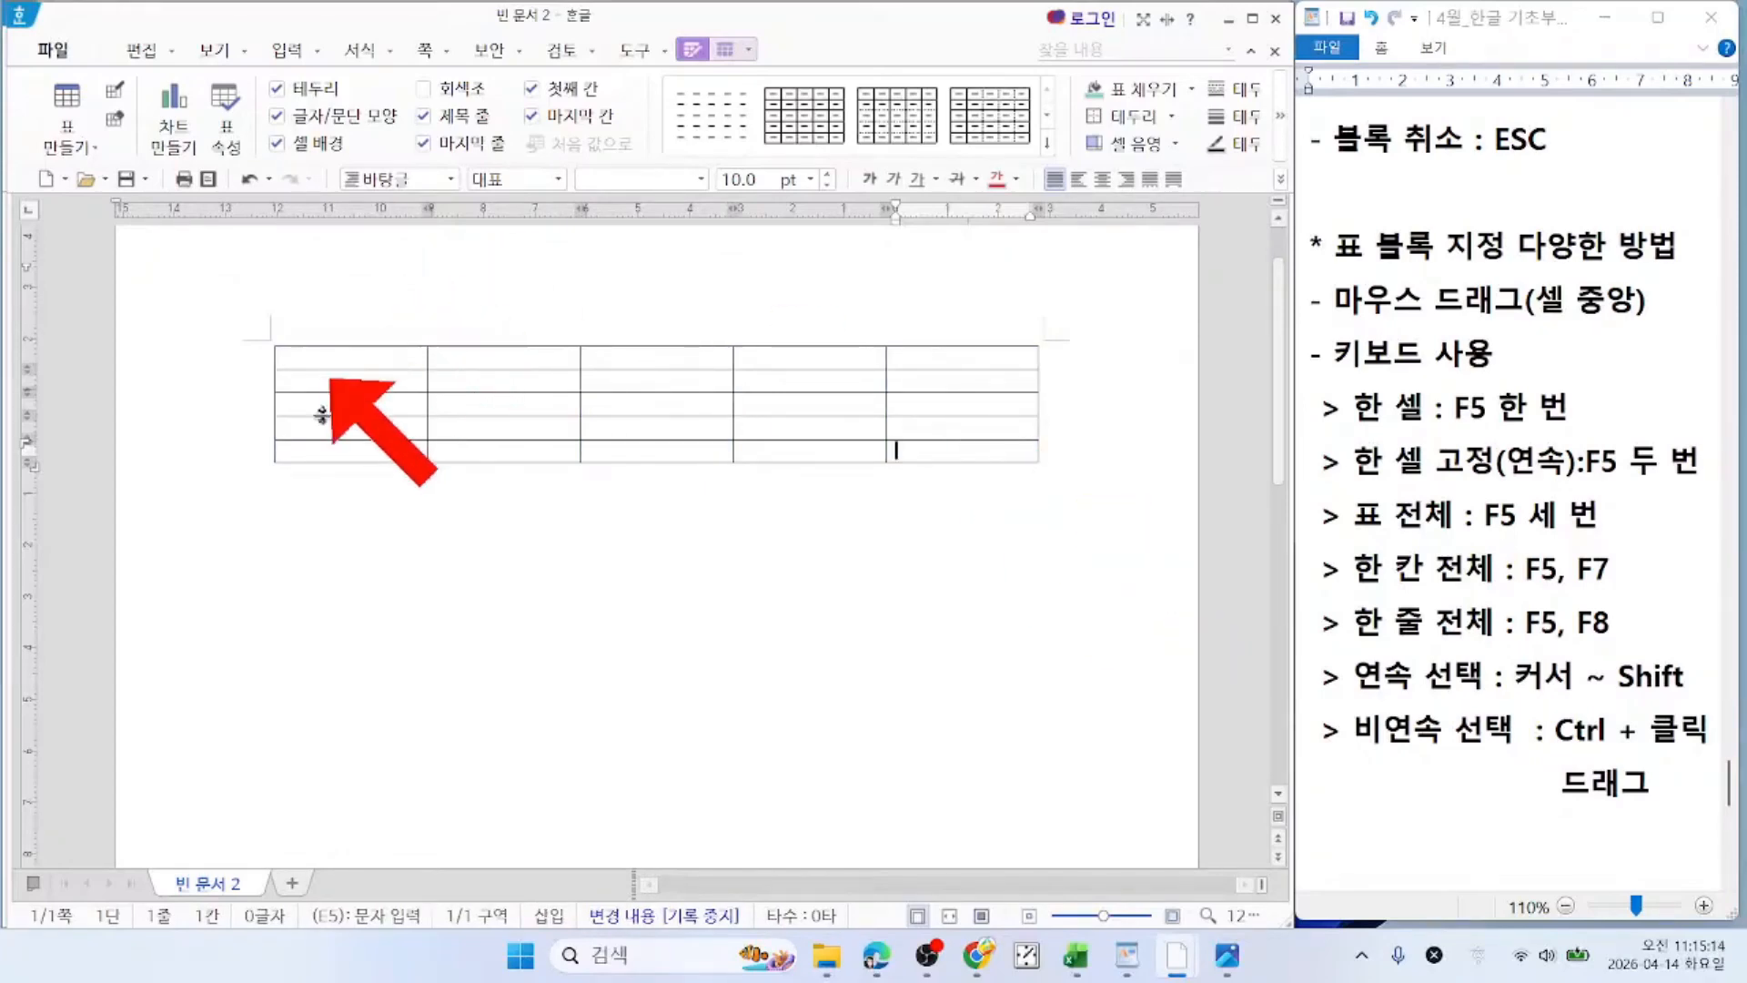
Step: Block the five diagonal cells from the first cell to the last cell as a non-continuous selection
left_click(327, 355)
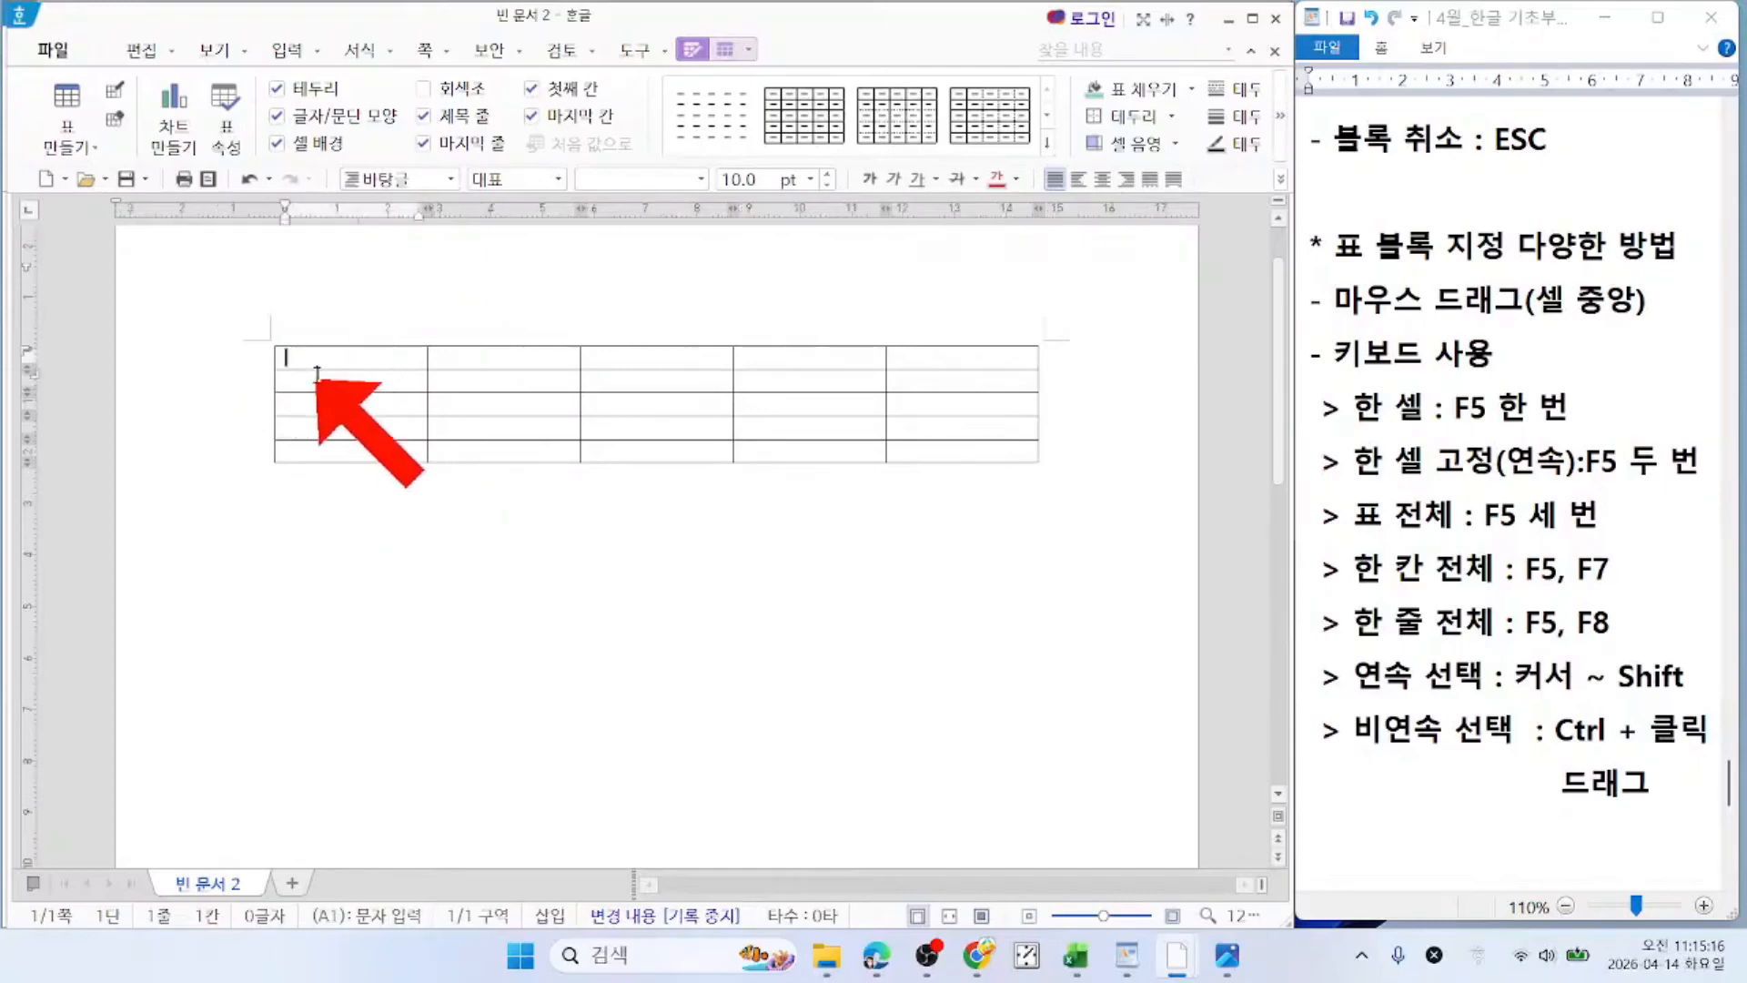
key("F5")
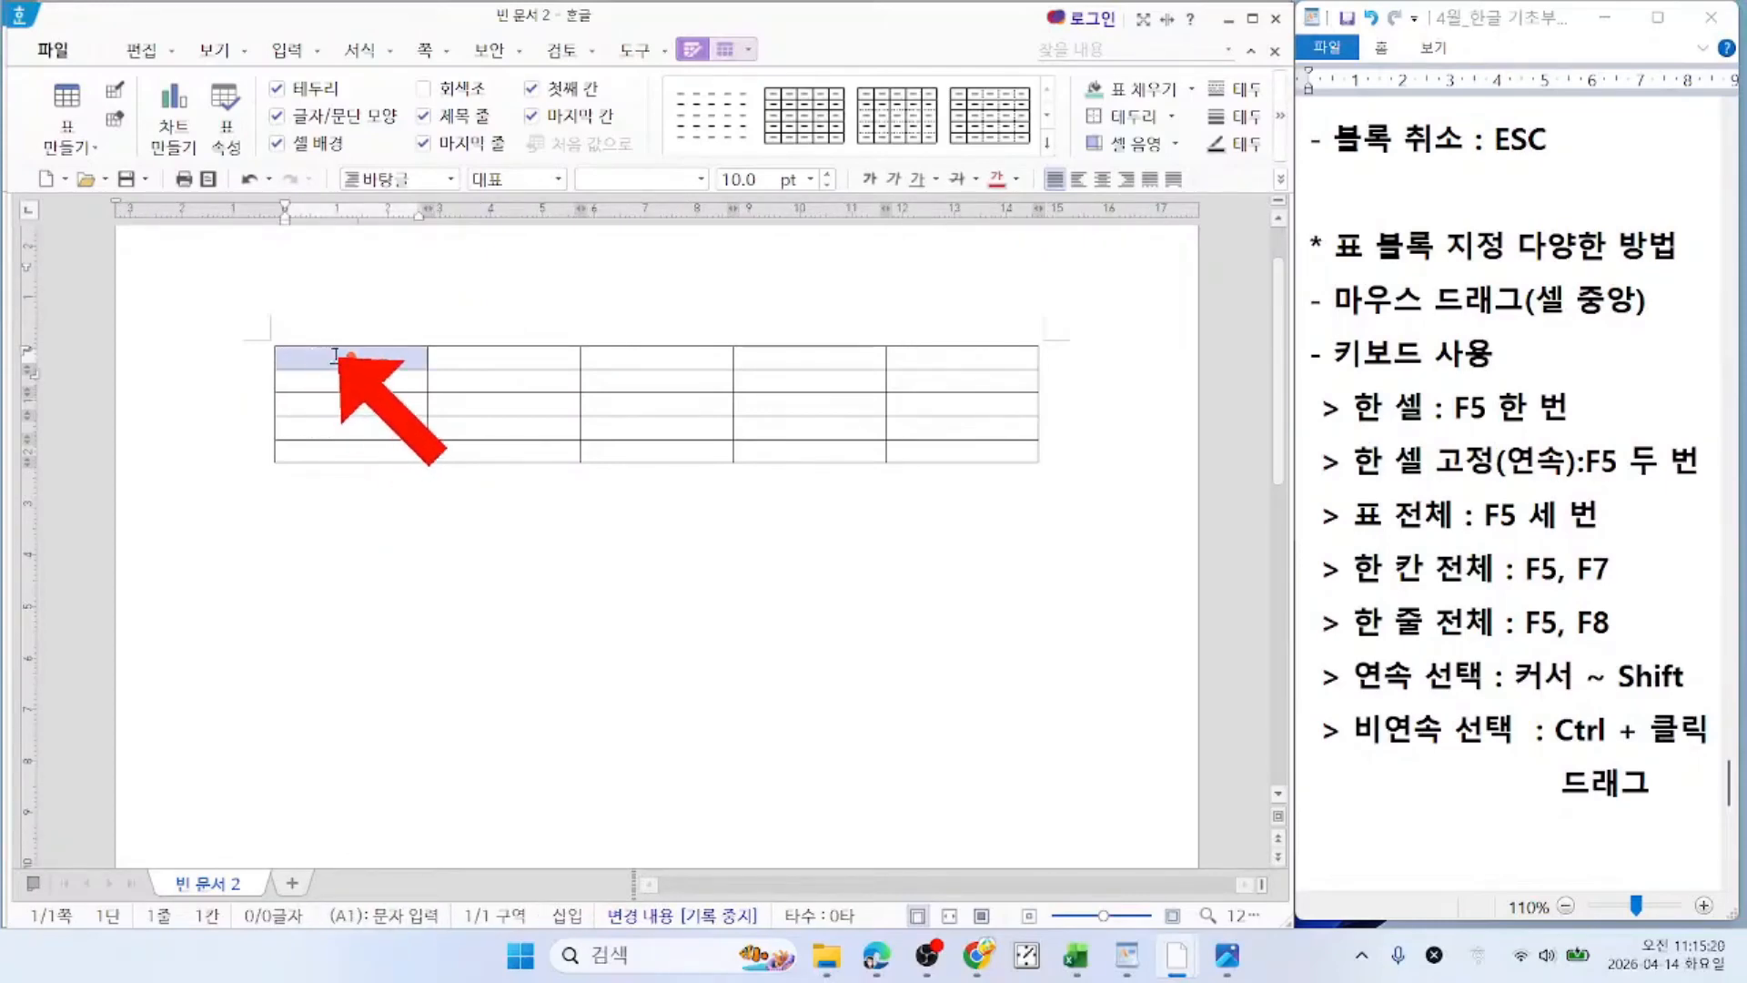
left_click(503, 380, "ctrl")
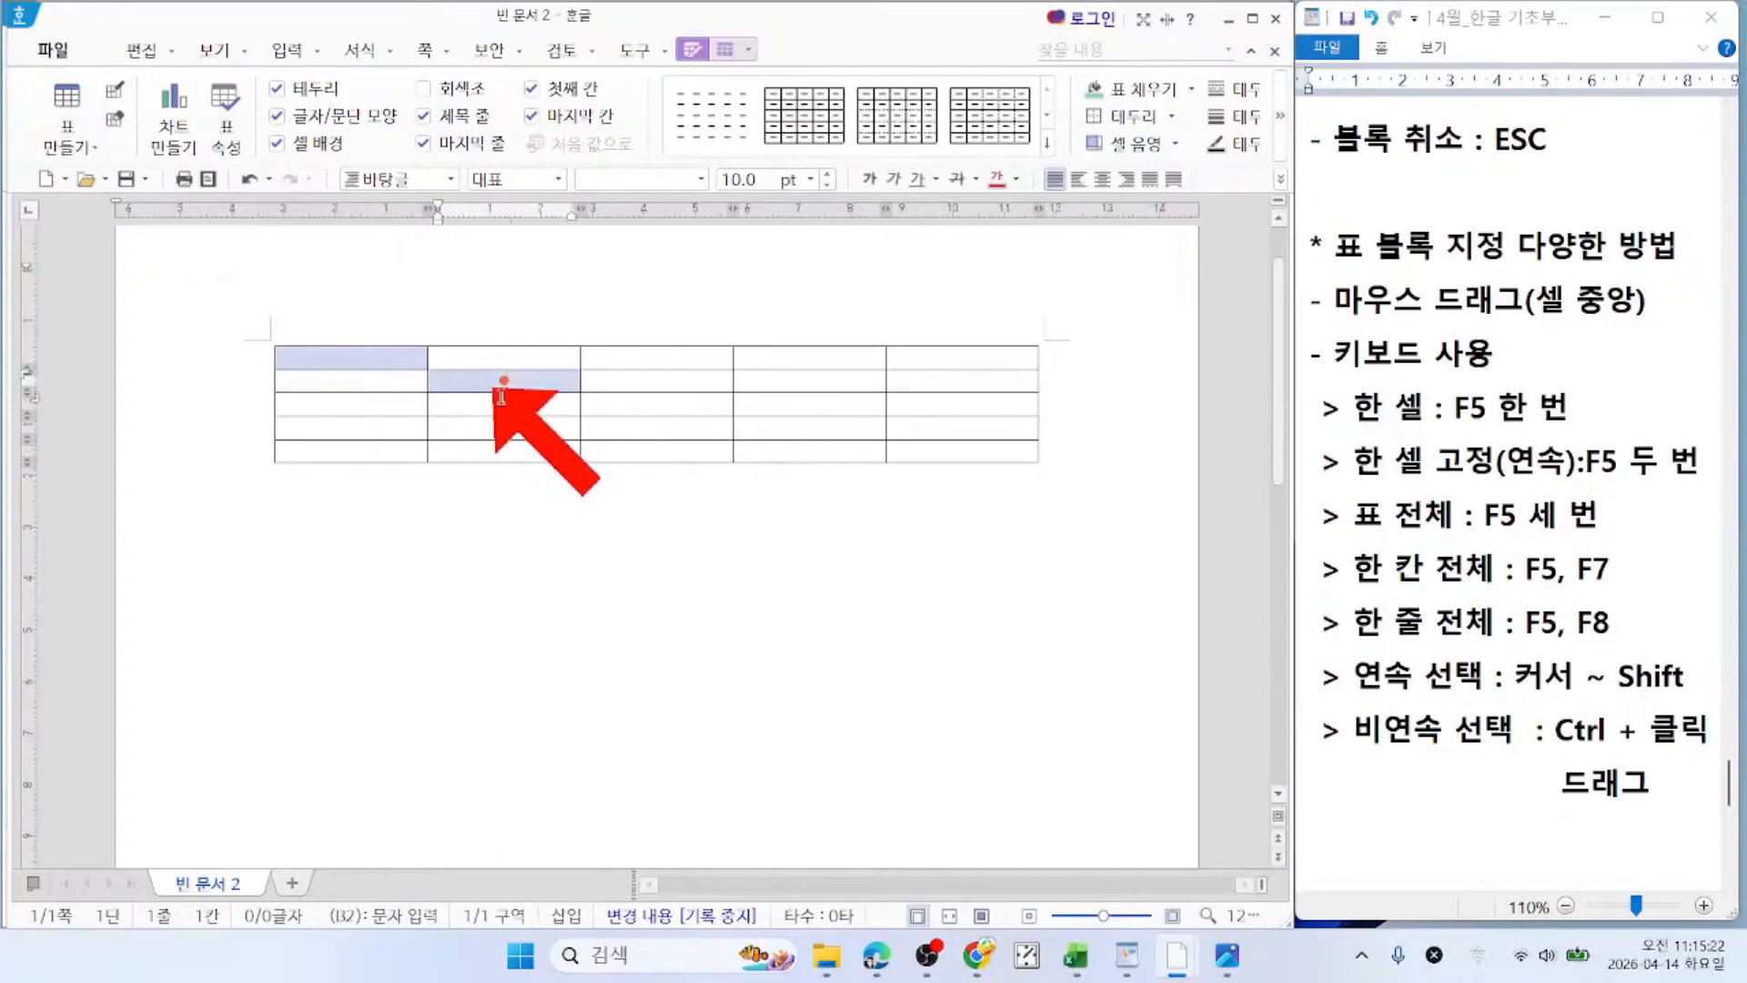
left_click(637, 405, "ctrl")
left_click(806, 426, "ctrl")
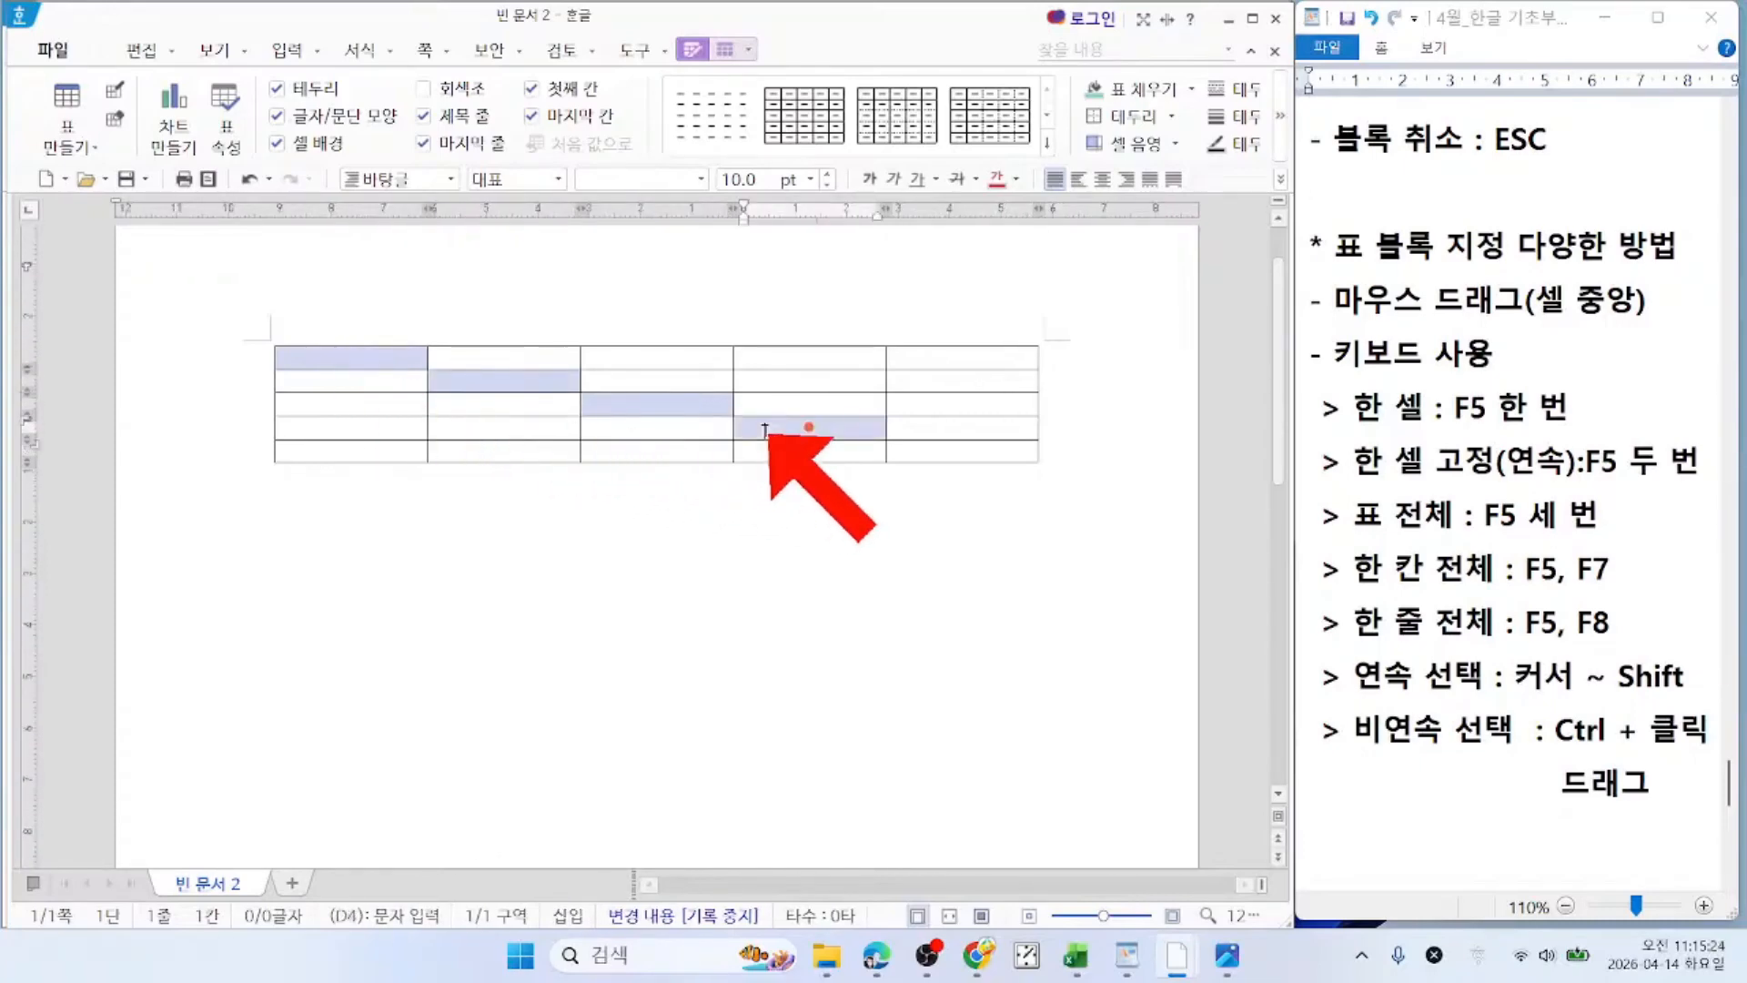
left_click(962, 451, "ctrl")
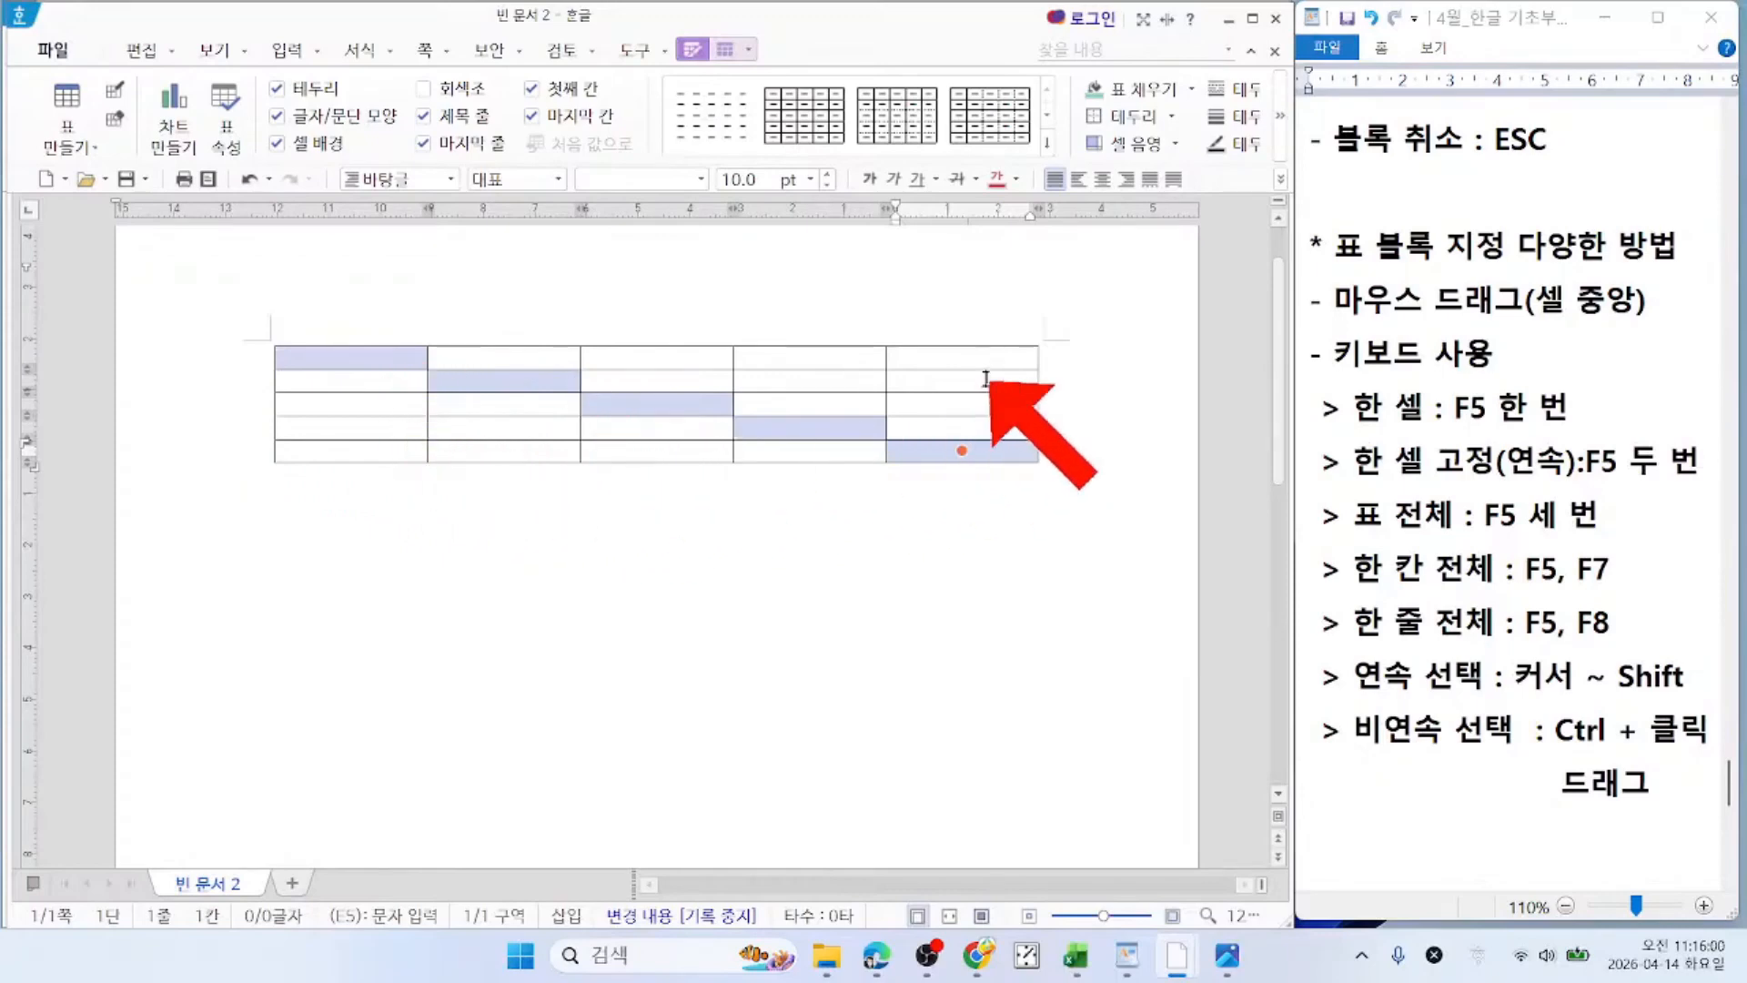
Step: Replace the diagonal block with separate cells: row three of column one, row one of two, row four of three, row two of four, row three of five
left_click(347, 404)
left_click(504, 357, "ctrl")
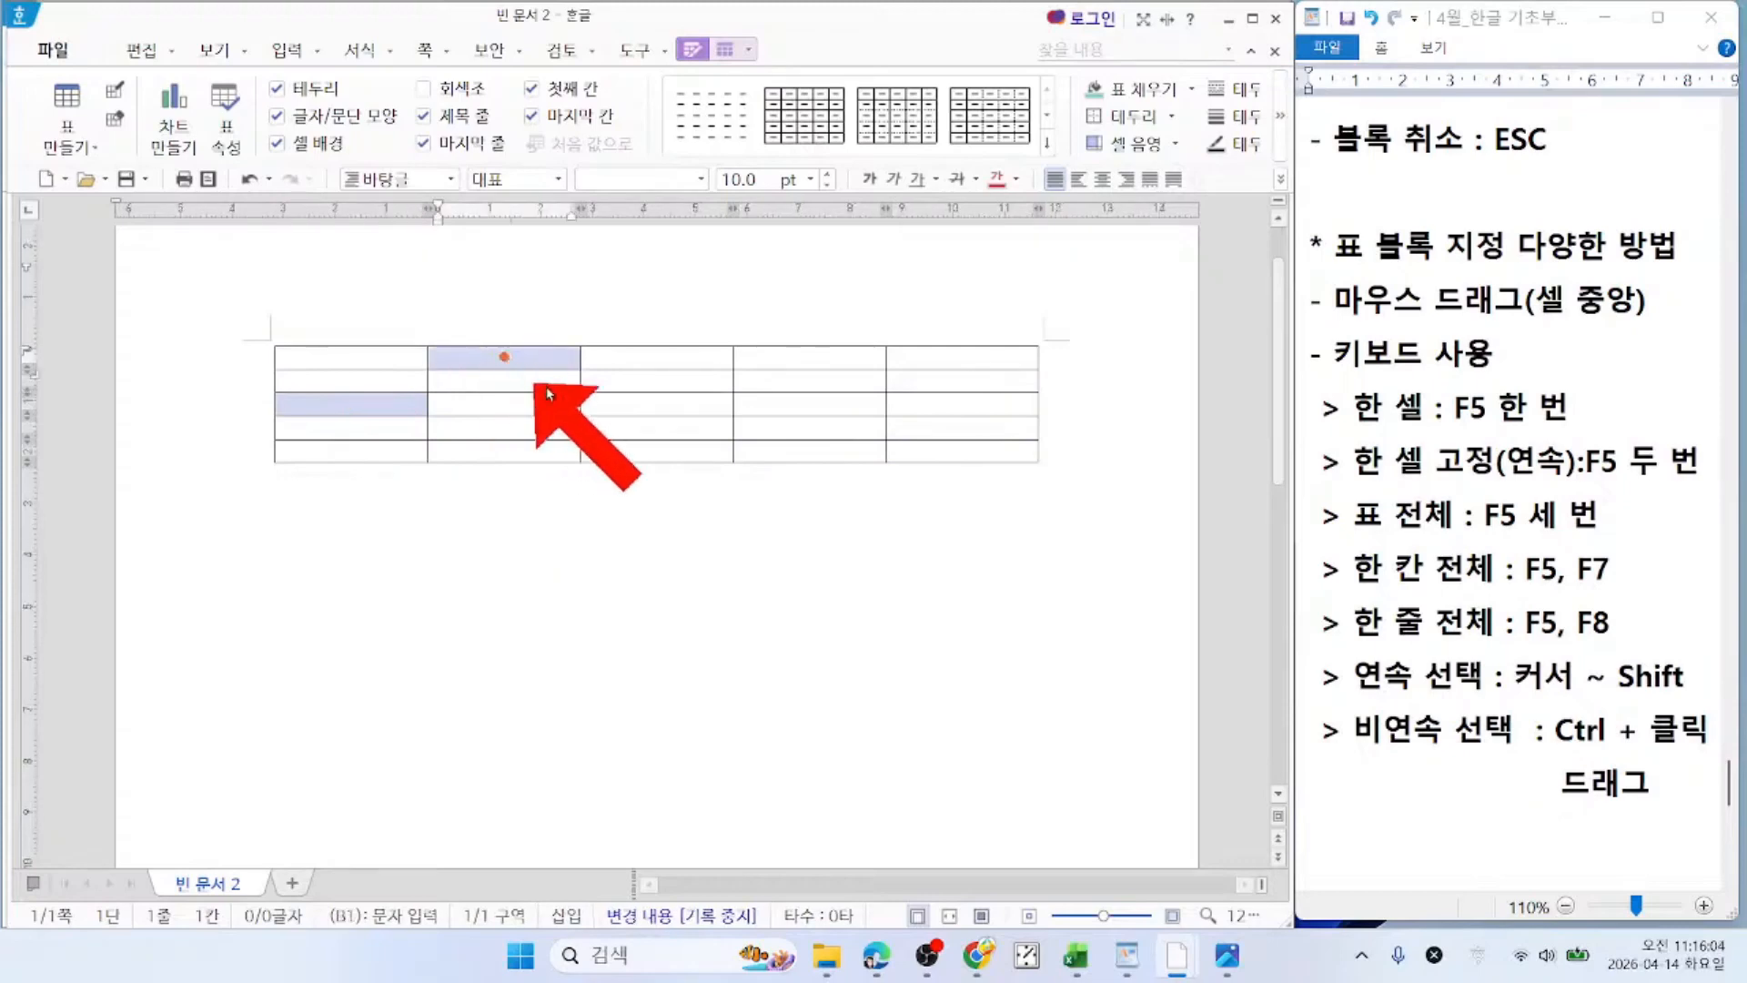
left_click(656, 427, "ctrl")
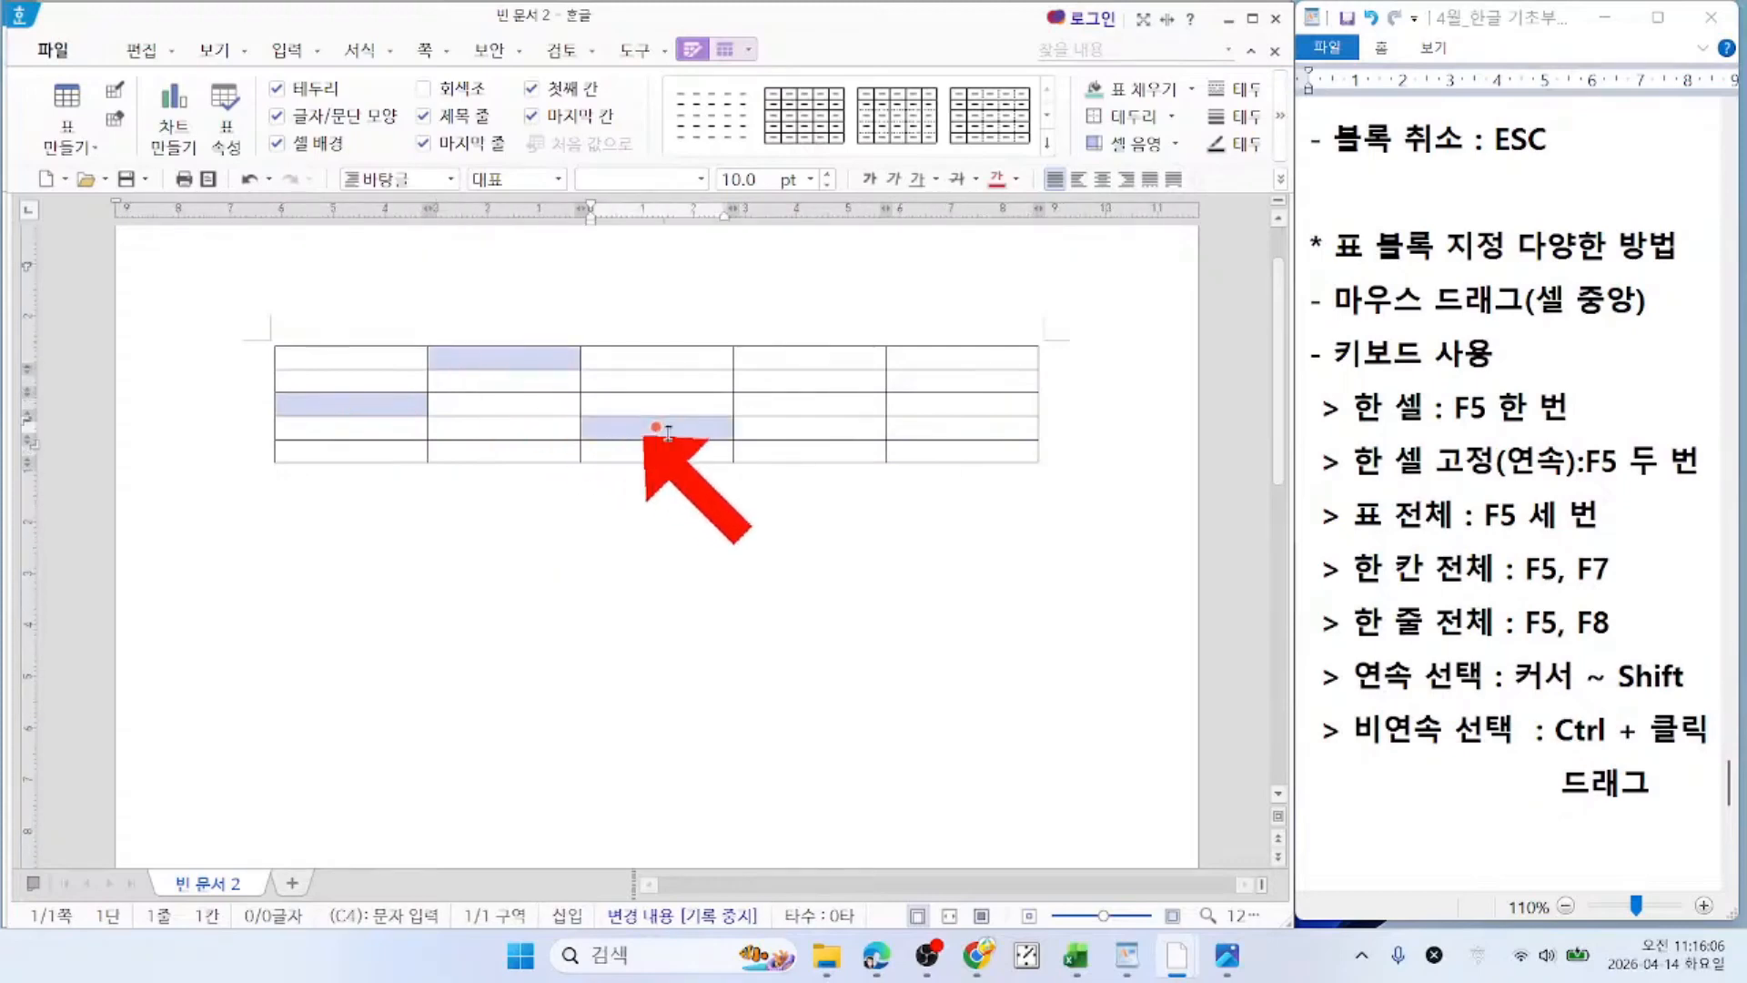
left_click(783, 383, "ctrl")
left_click(943, 411, "ctrl")
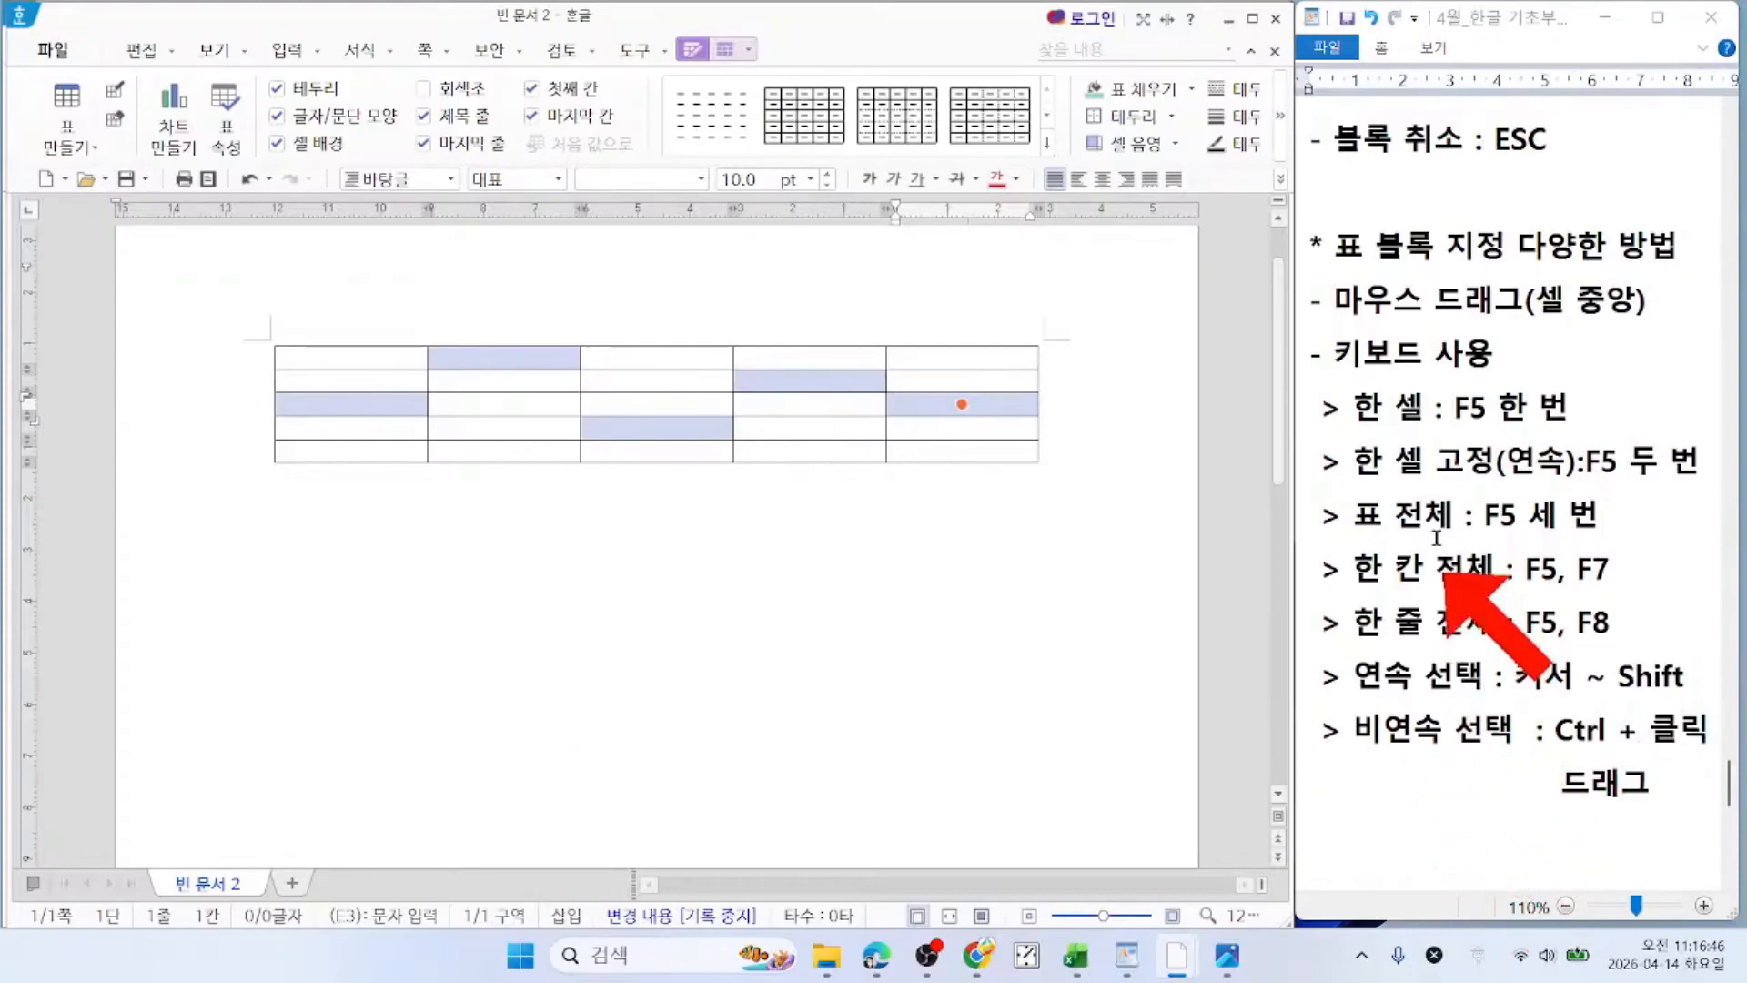
Step: Highlight the notes on single-cell, whole-table and non-continuous selection to review them
left_click_drag(1353, 407, 1609, 414)
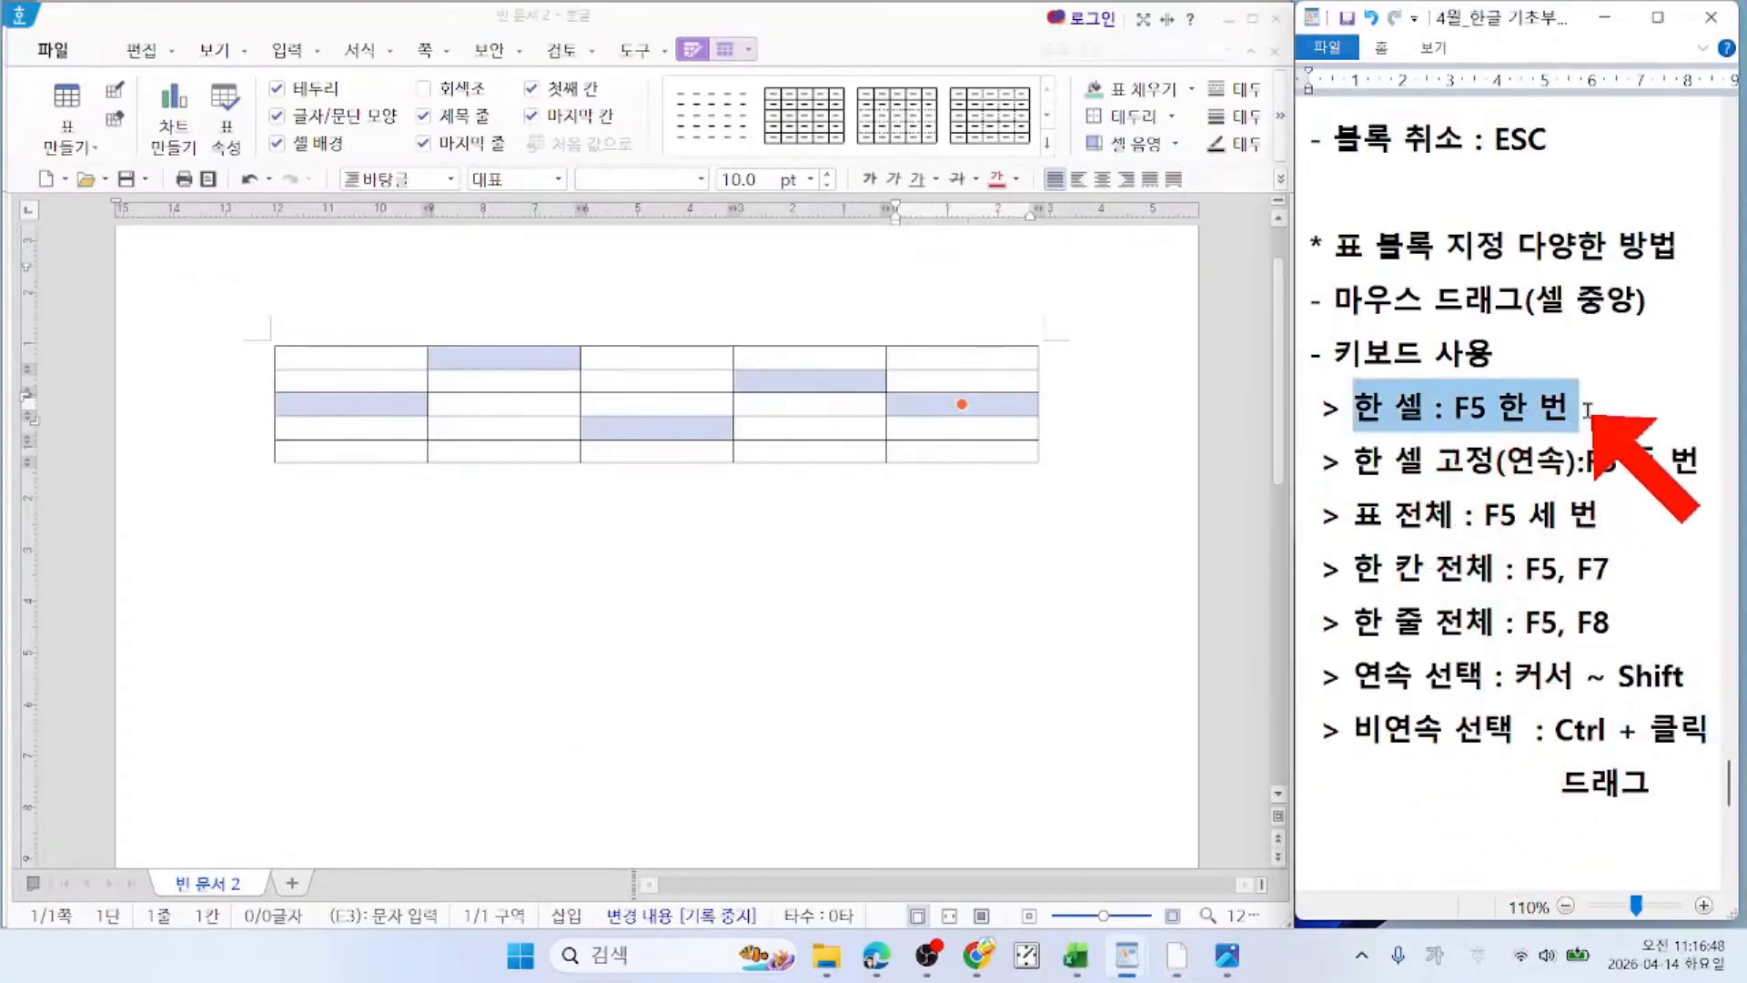
left_click_drag(1354, 515, 1609, 517)
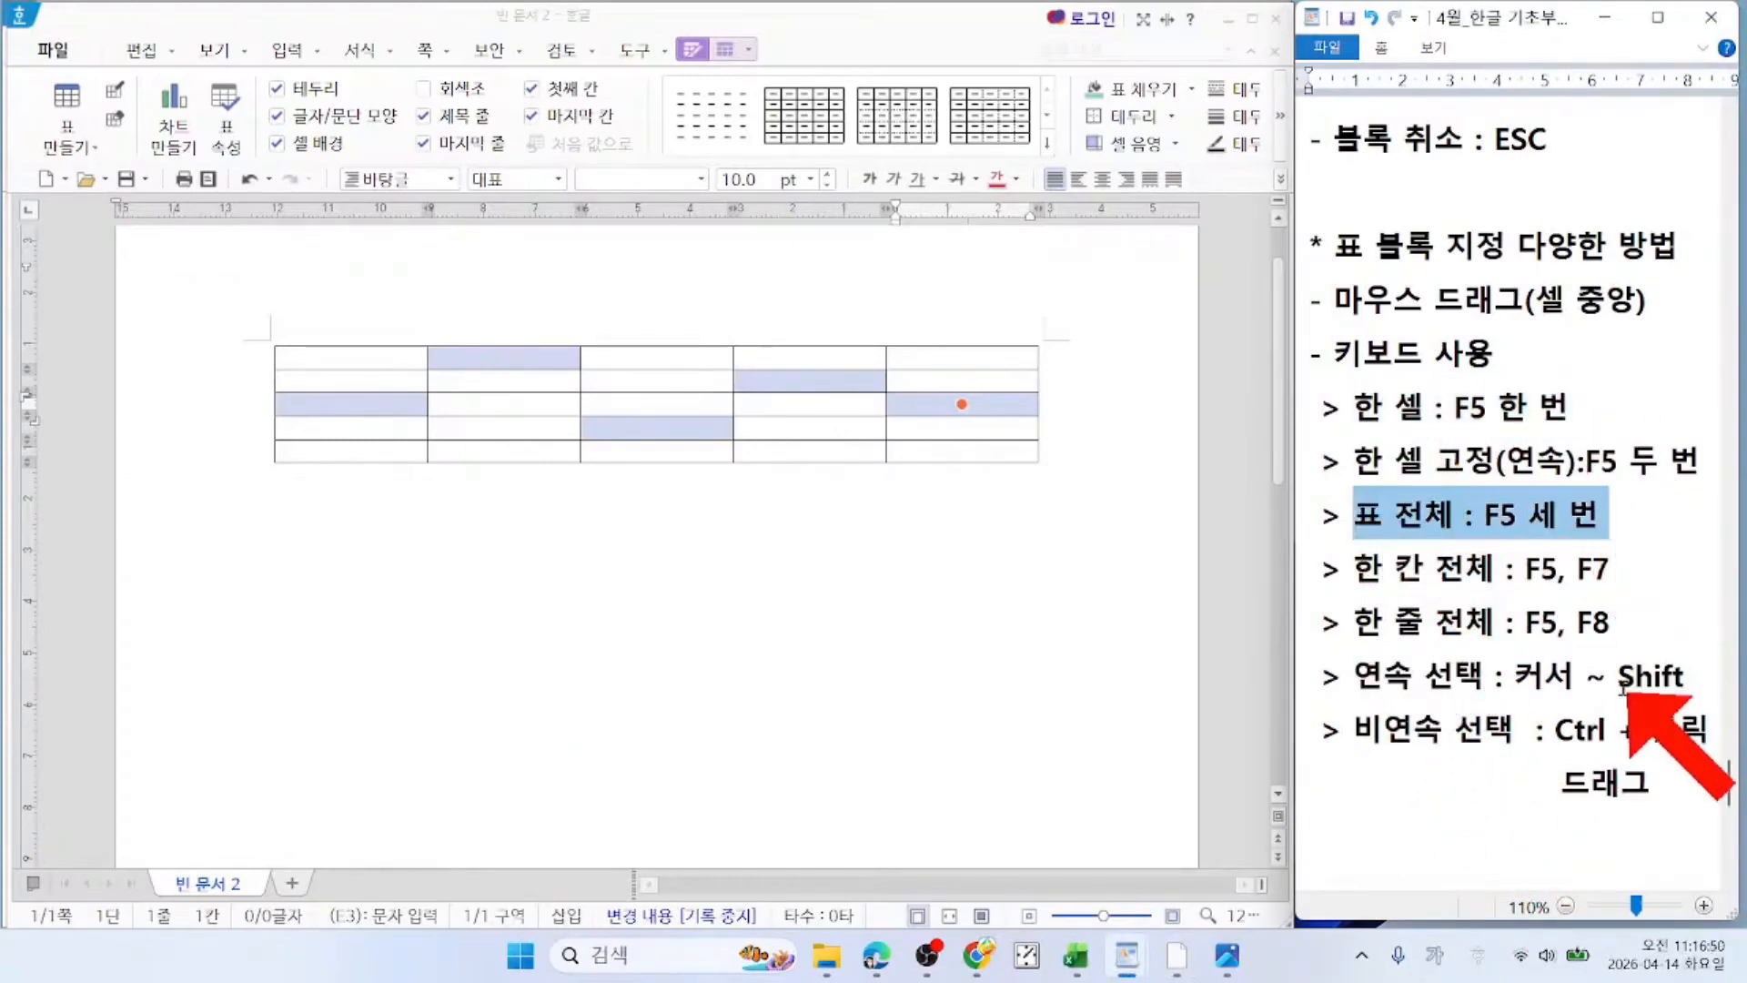
left_click(1705, 784)
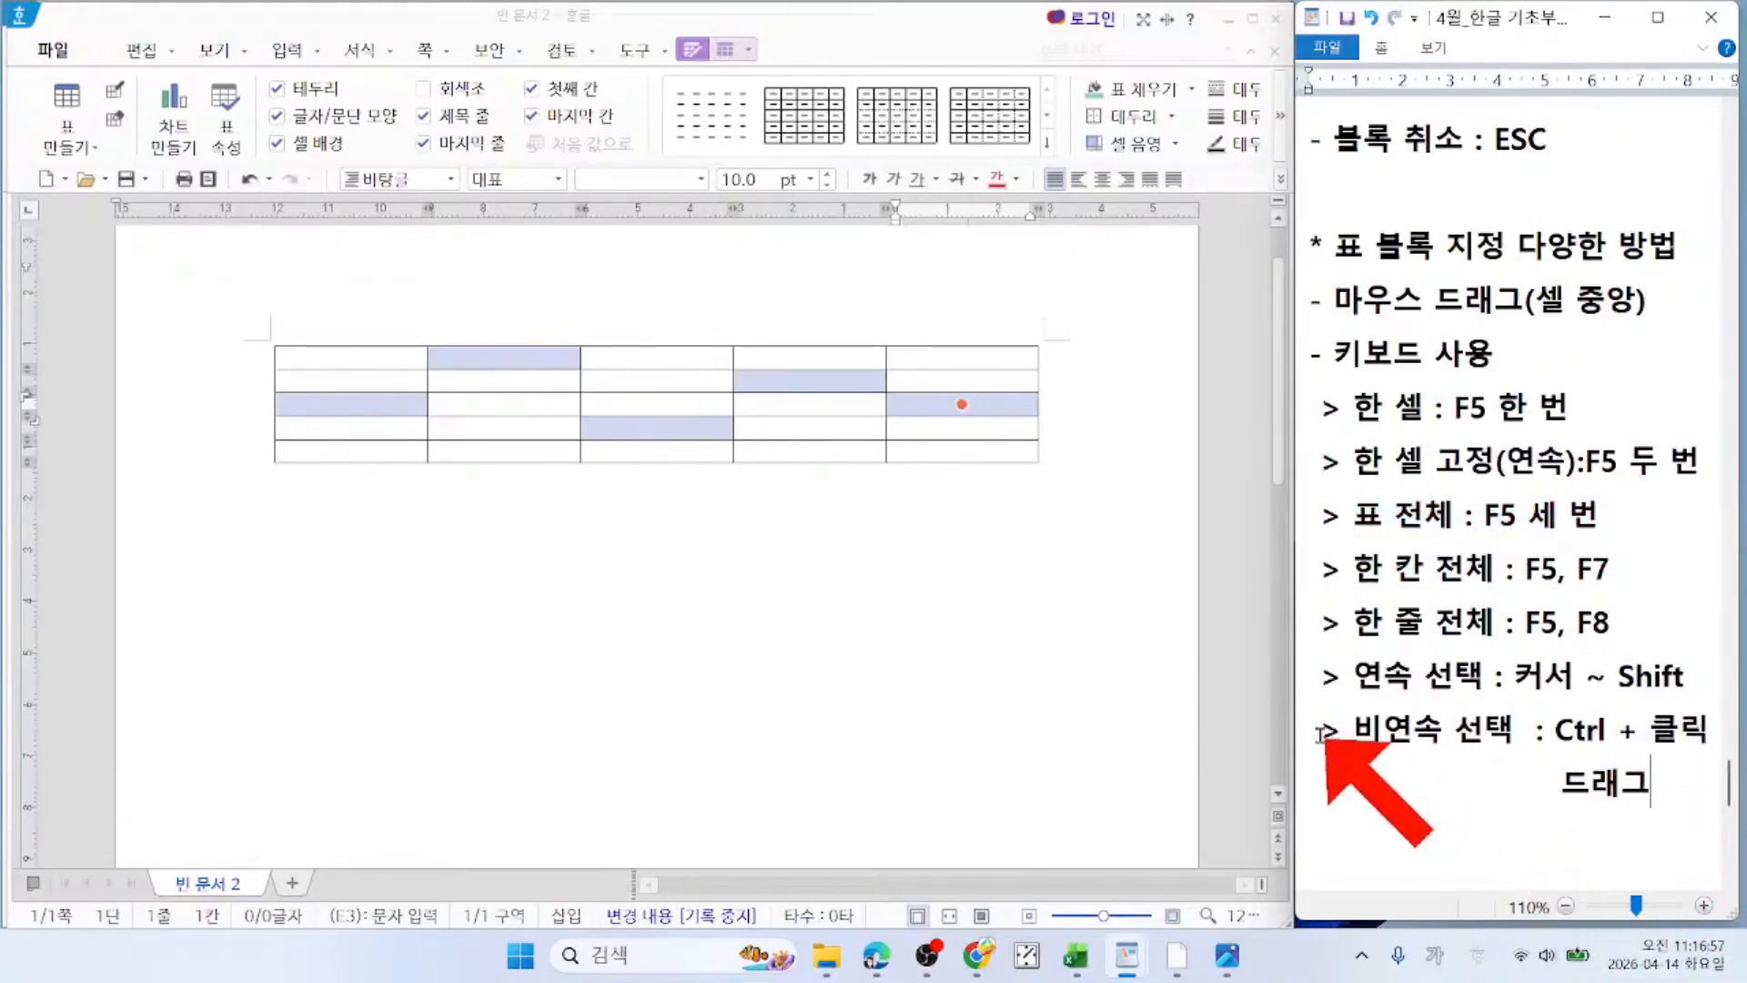
left_click(1300, 411)
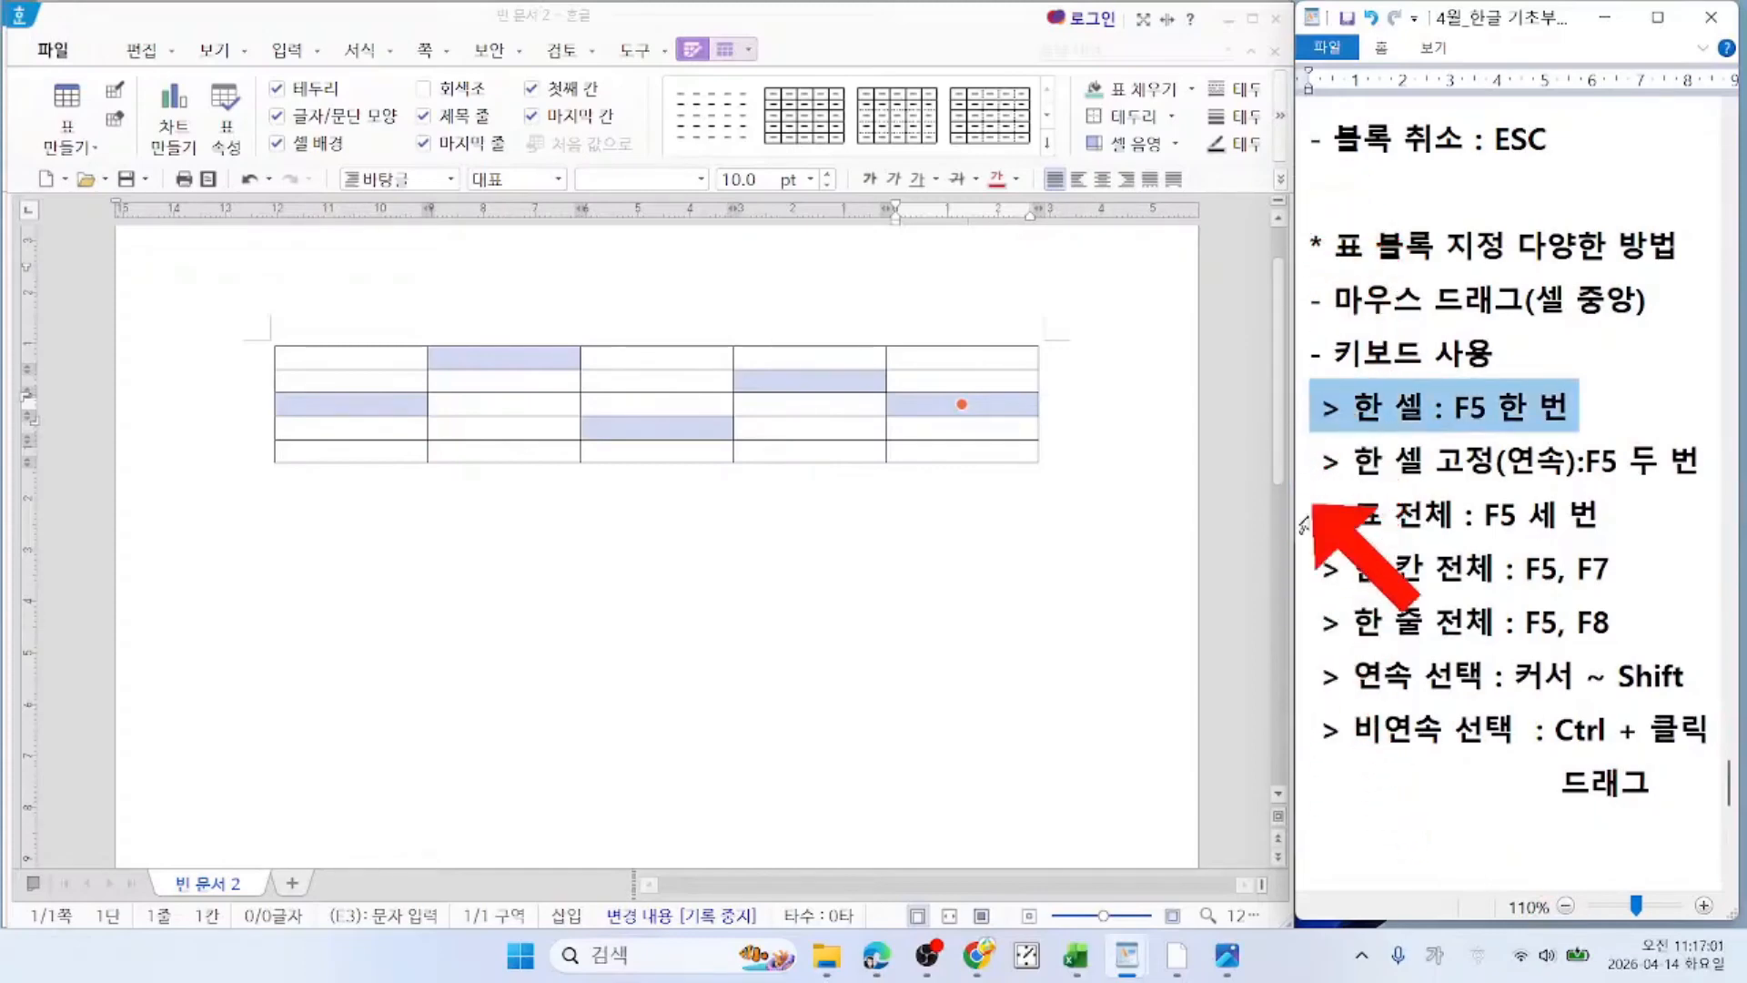
left_click(1298, 535)
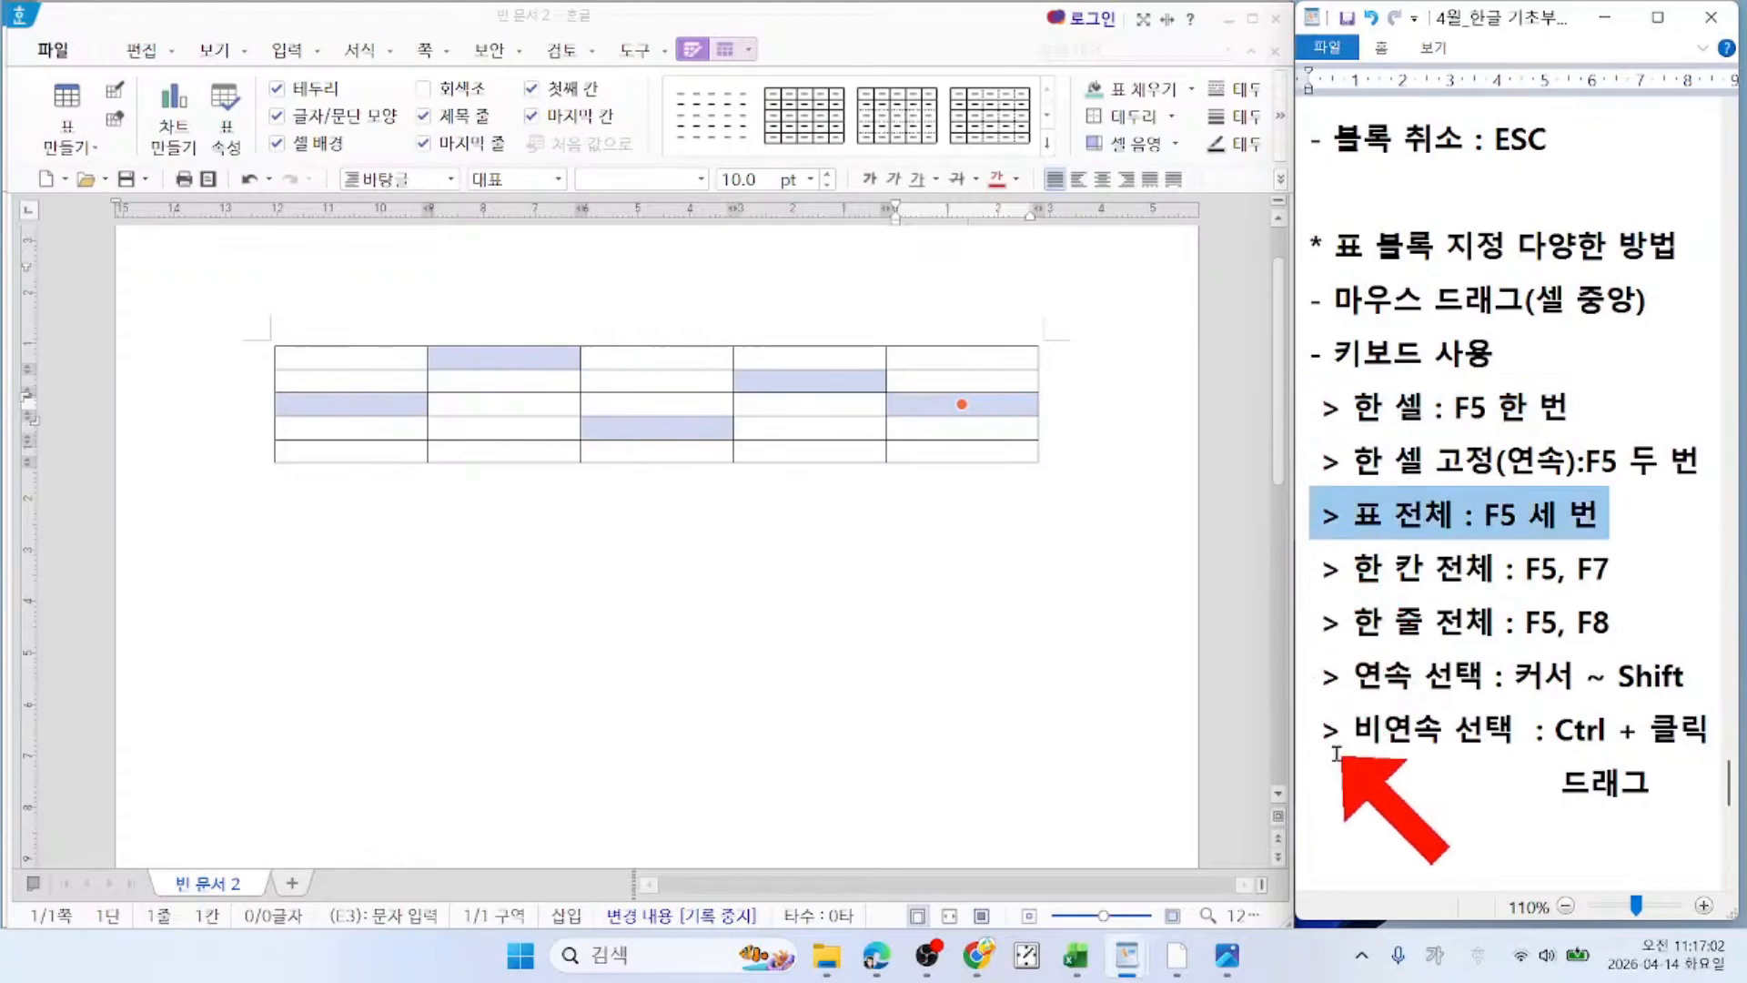
left_click(1300, 781)
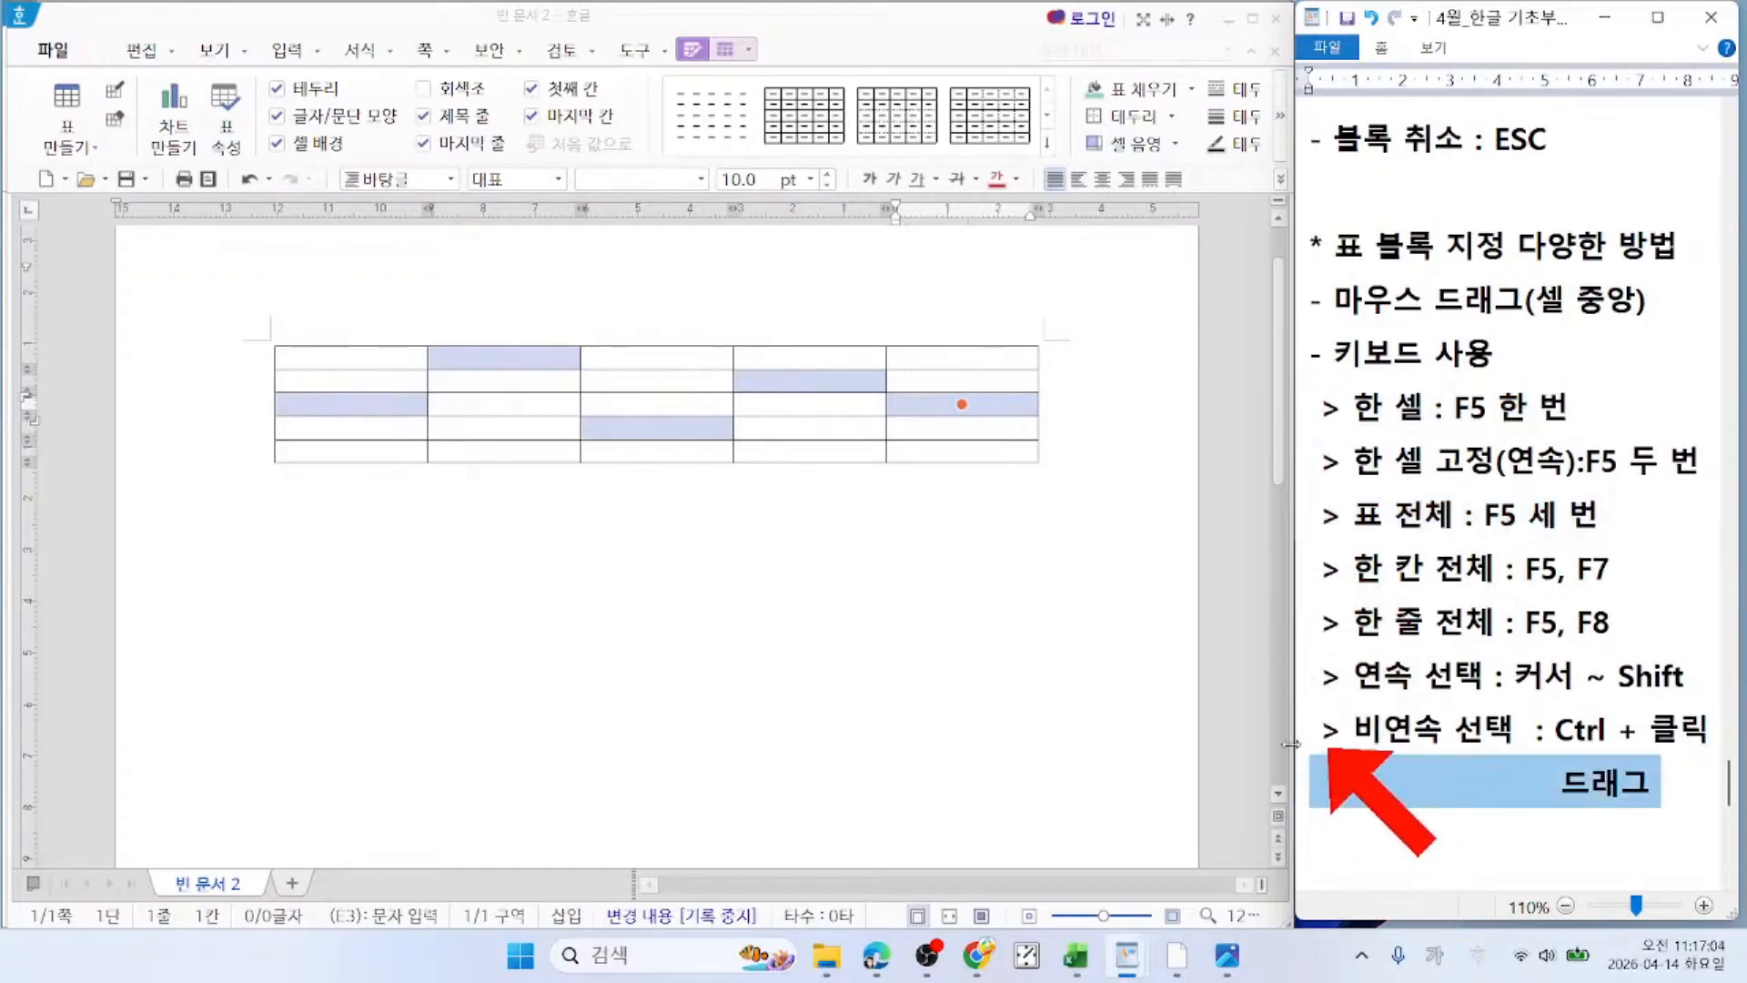
left_click_drag(1299, 735, 1290, 781)
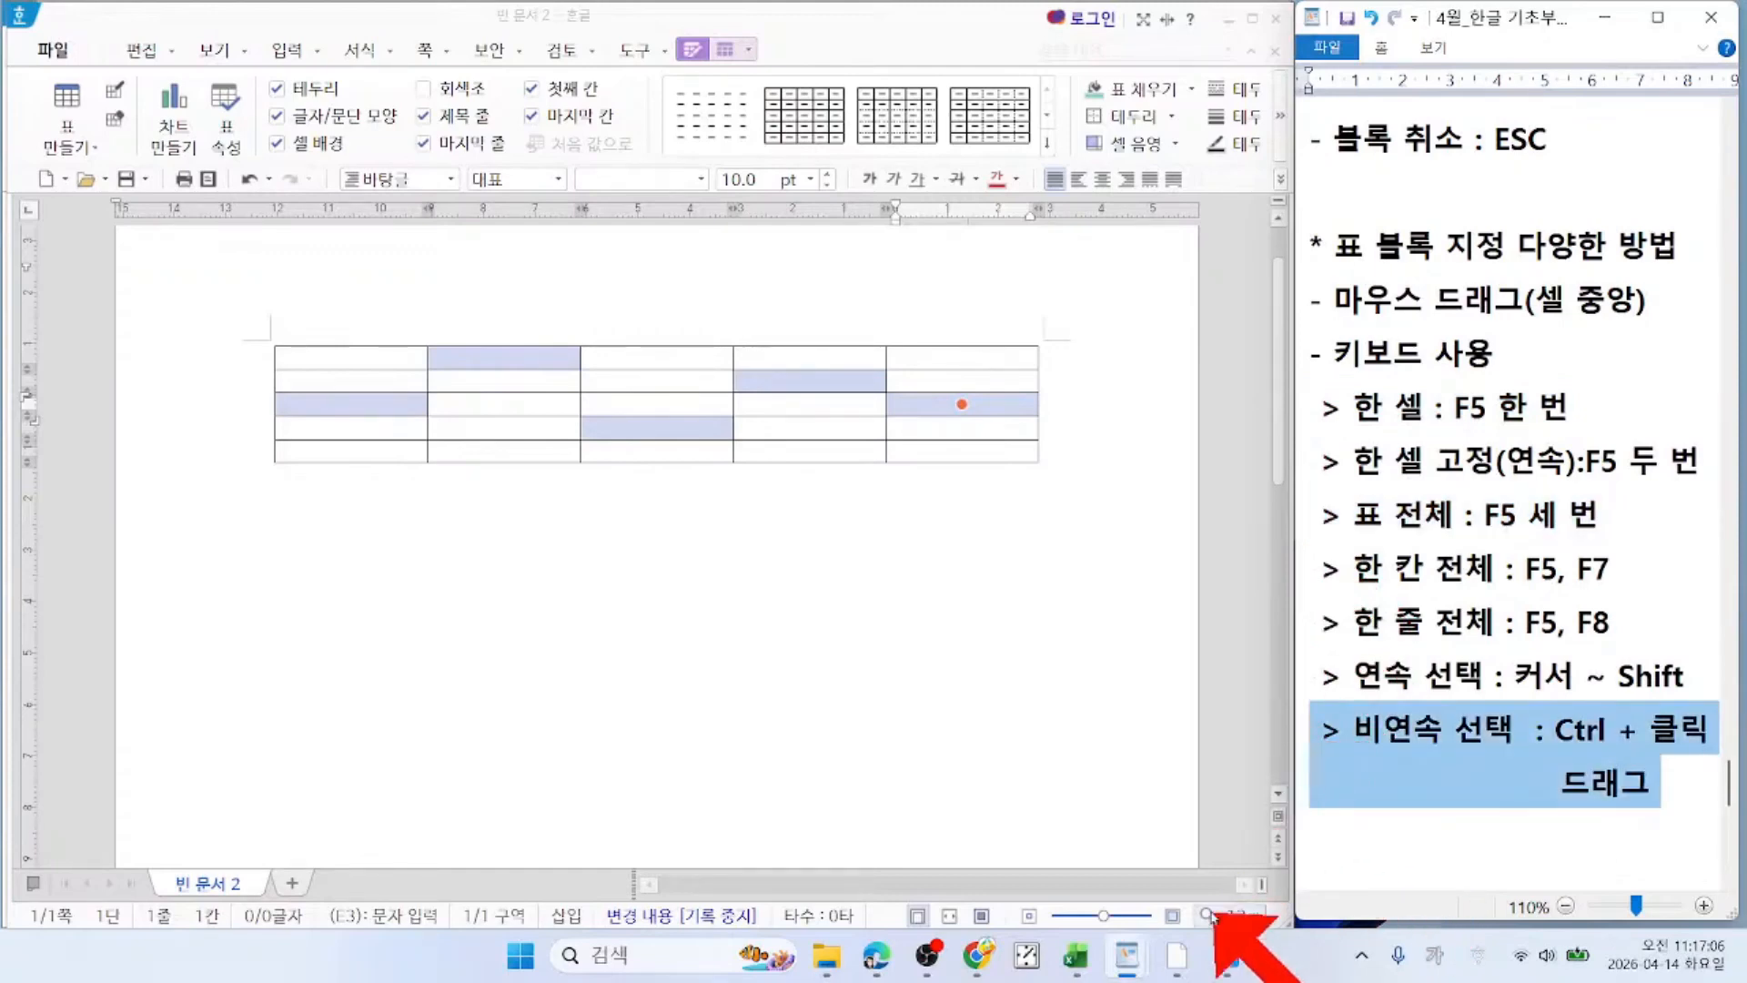